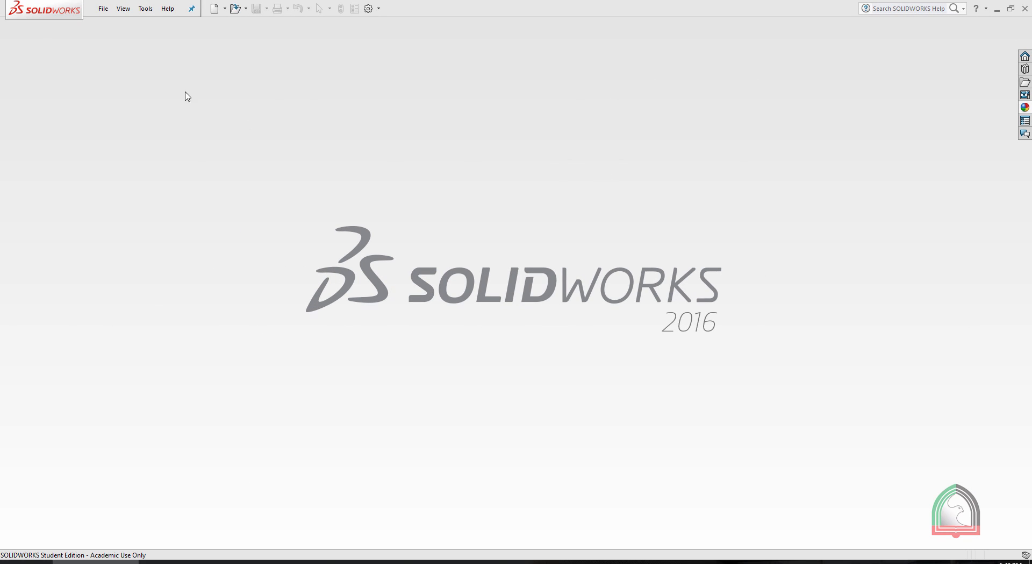
Create a new assembly and place the Base part from the GENEVA MECHANISM folder as its first component.
{"action": "left_click", "coordinate": [214, 9]}
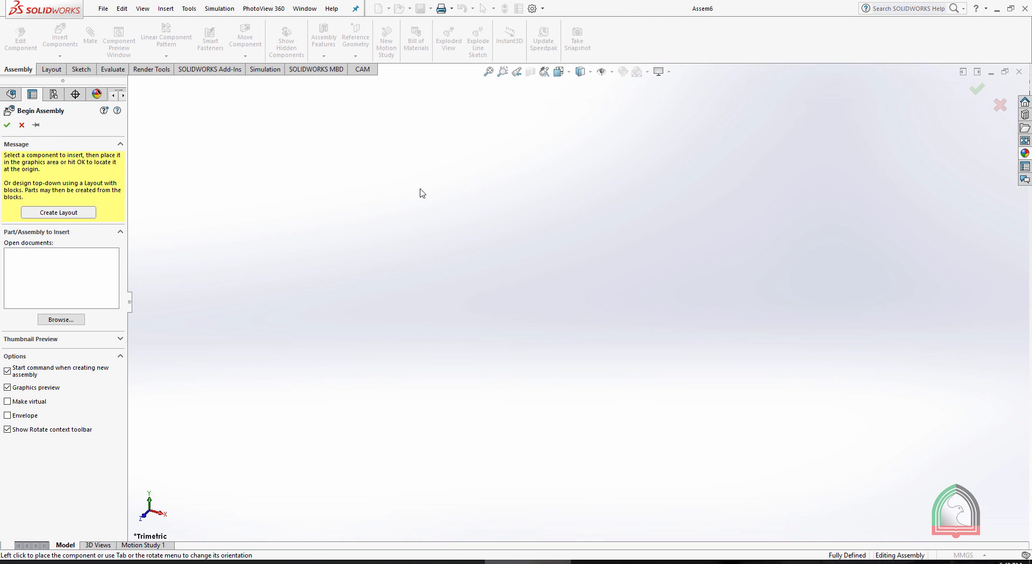
{"action": "left_click", "coordinate": [56, 320]}
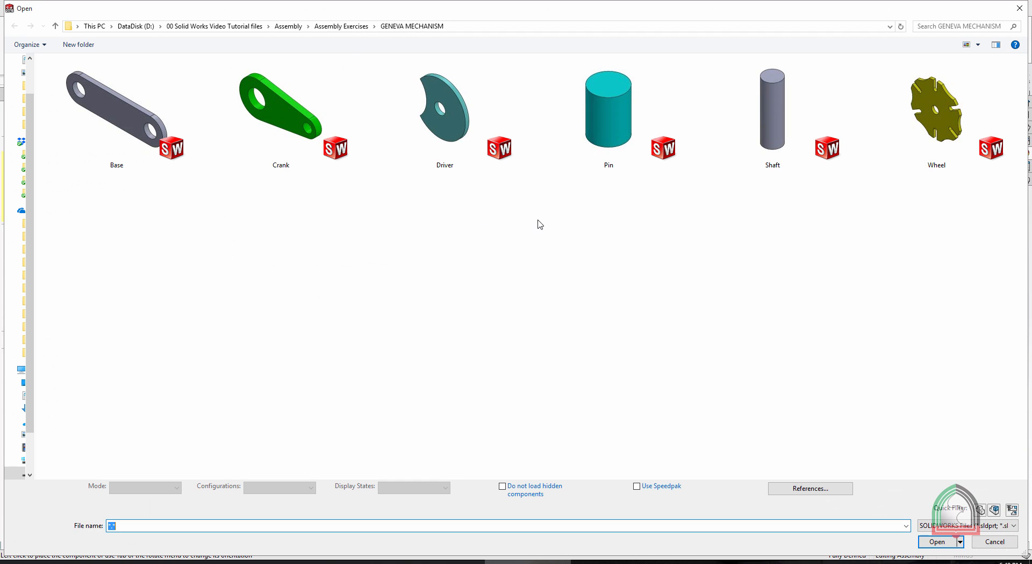
{"action": "double_click", "coordinate": [124, 126]}
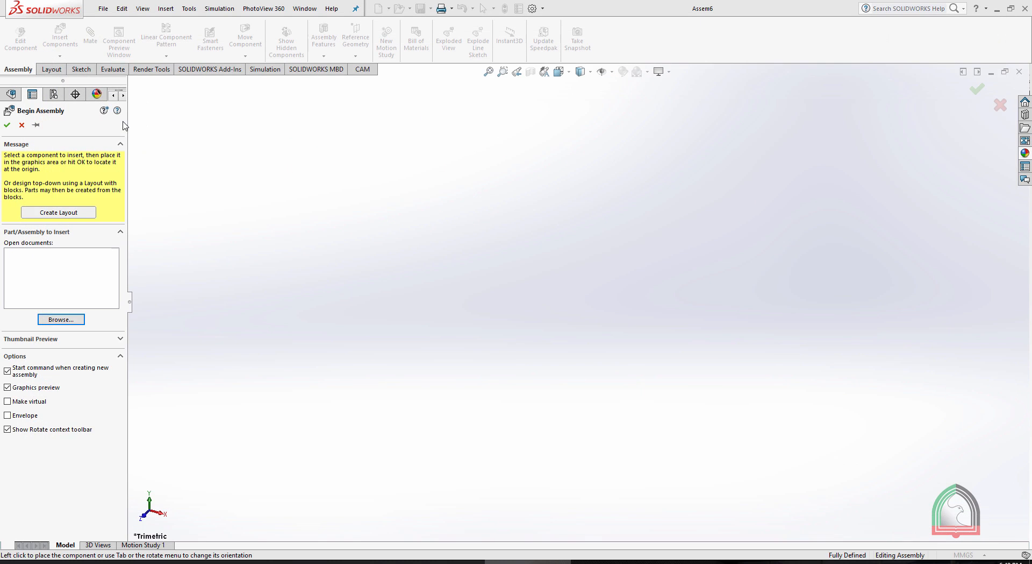
{"action": "left_click", "coordinate": [569, 354]}
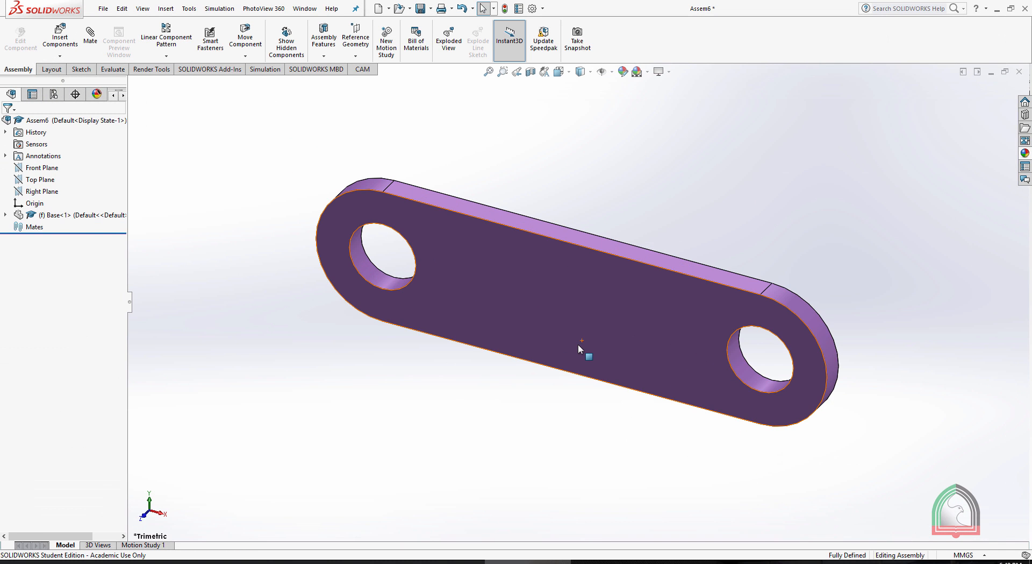
Insert the Shaft part and place it in free space above the base.
{"action": "middle_click_drag", "start_coordinate": [563, 362], "coordinate": [664, 285]}
{"action": "left_click", "coordinate": [59, 39]}
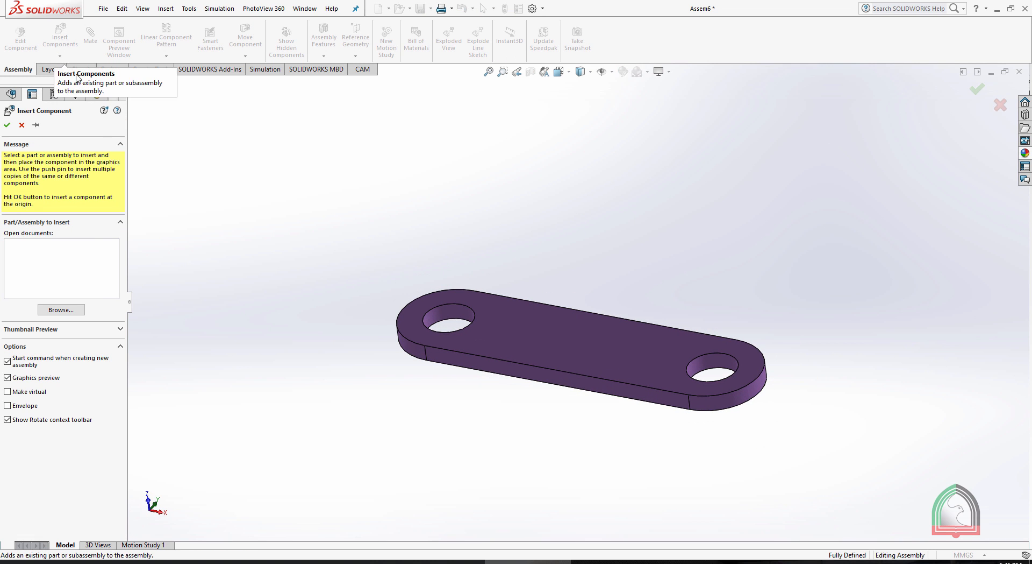
{"action": "left_click", "coordinate": [59, 310]}
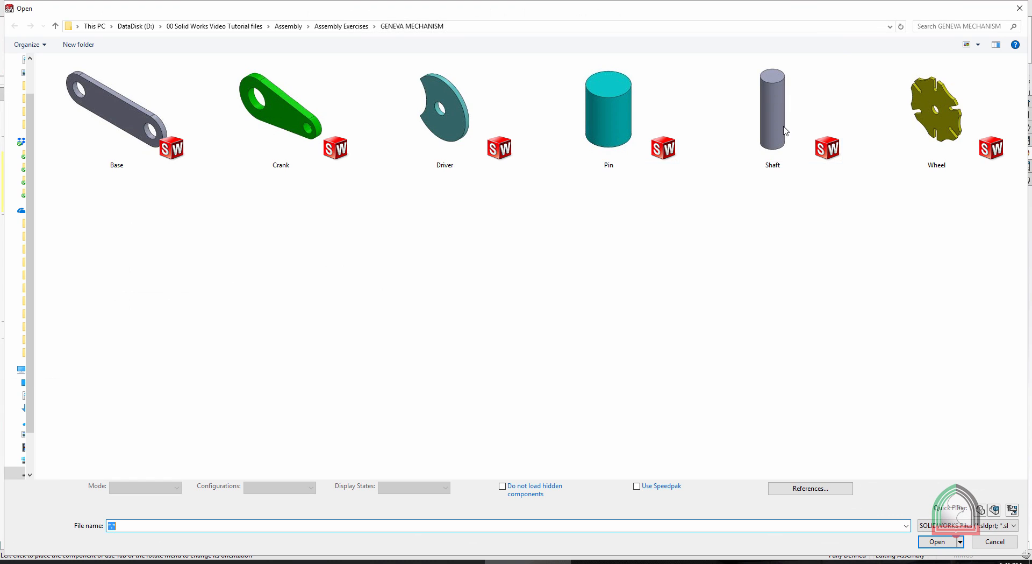
{"action": "double_click", "coordinate": [790, 177]}
{"action": "left_click", "coordinate": [782, 246]}
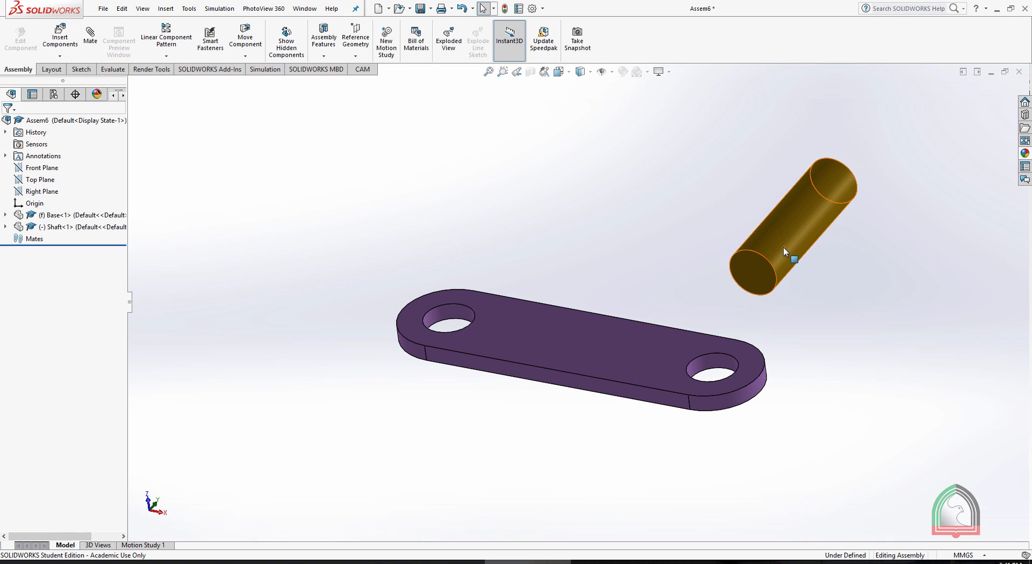
Mate the shaft's cylindrical face concentric with the nearer hole of the base.
{"action": "left_click", "coordinate": [783, 246]}
{"action": "left_click", "coordinate": [705, 373], "text": "ctrl"}
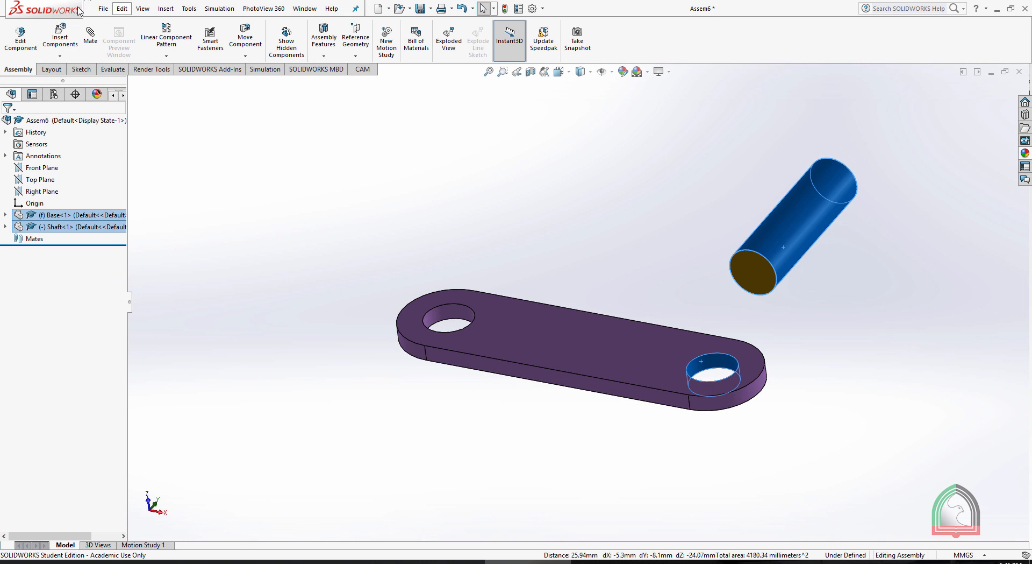
{"action": "left_click", "coordinate": [89, 43]}
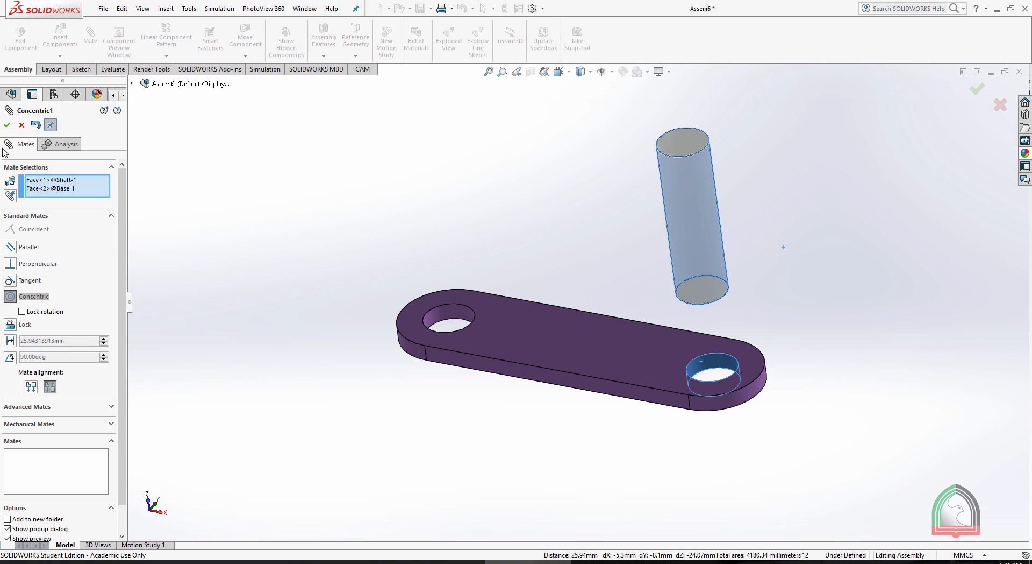
Mate the shaft's lower end face coincident with the underside of the base and finish mating.
{"action": "middle_click_drag", "start_coordinate": [775, 198], "coordinate": [766, 99]}
{"action": "left_click", "coordinate": [691, 218]}
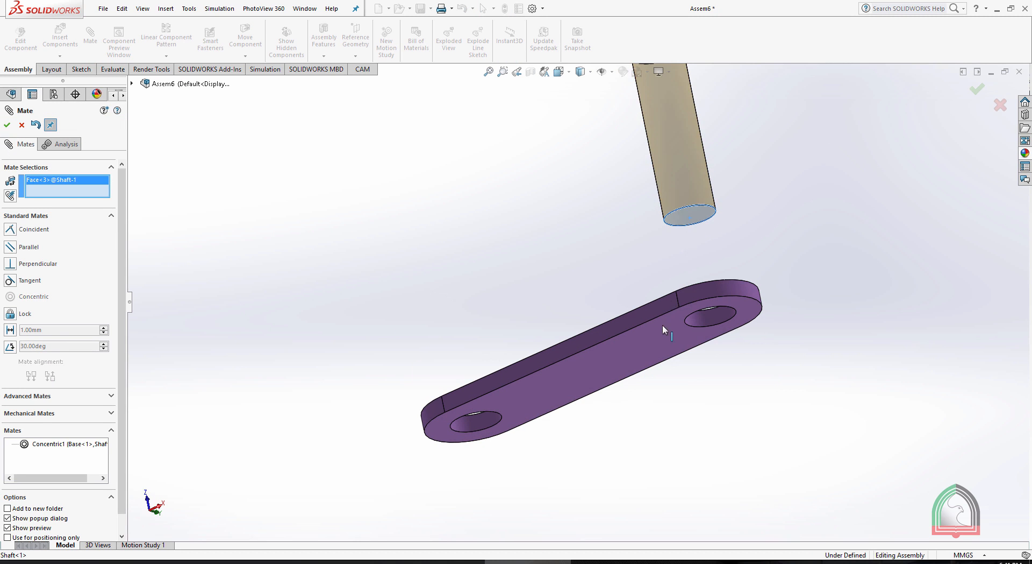
{"action": "left_click", "coordinate": [638, 353]}
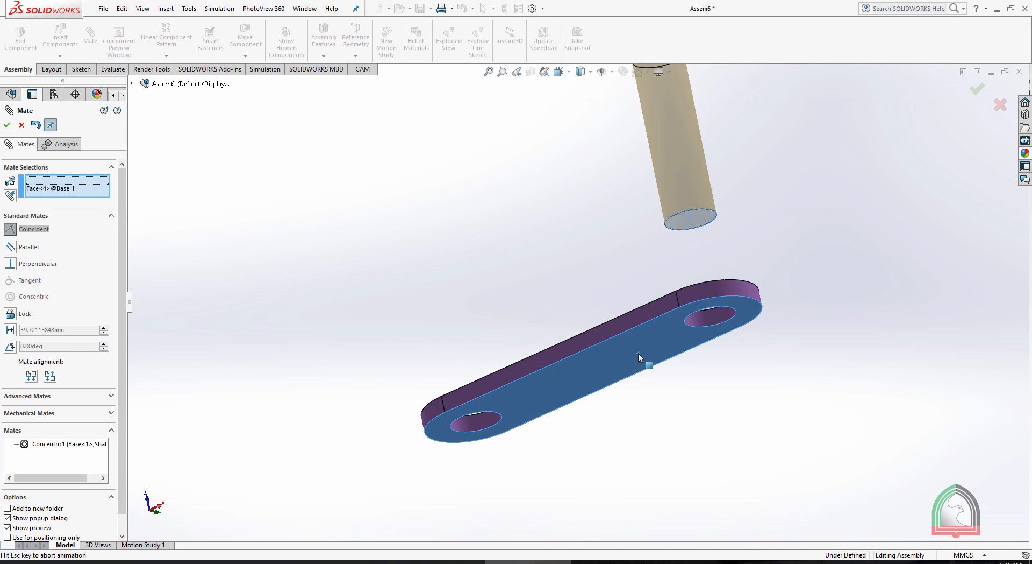
{"action": "left_click", "coordinate": [6, 127]}
{"action": "middle_click_drag", "start_coordinate": [418, 229], "coordinate": [495, 309]}
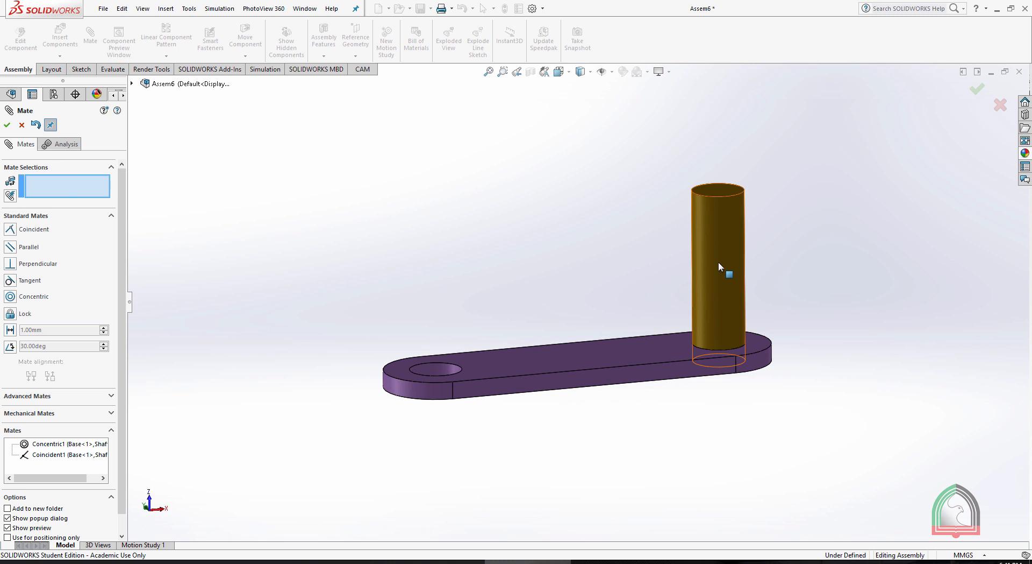
{"action": "left_click", "coordinate": [22, 125]}
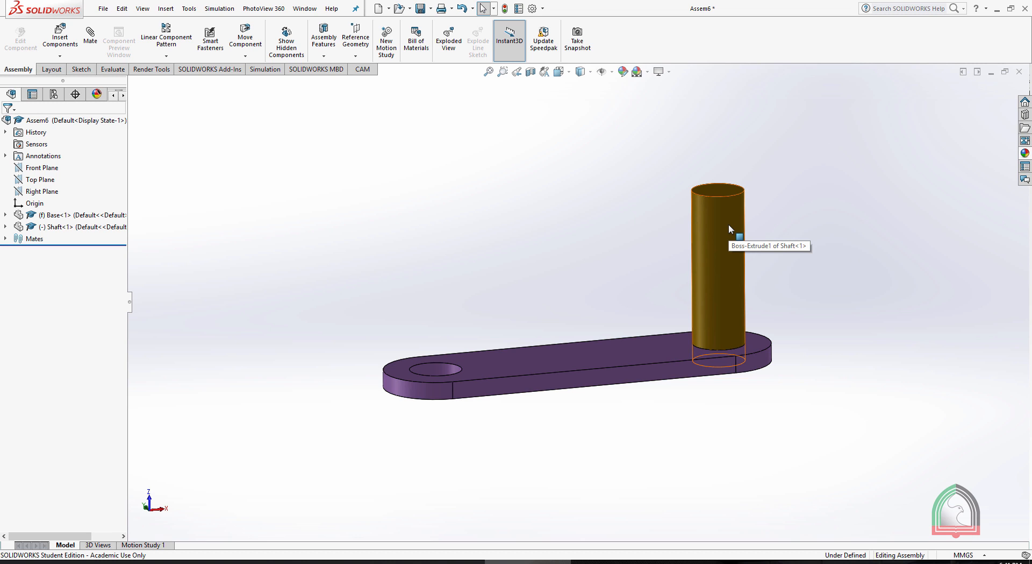
Place a copy of the shaft and mate it concentric with the base's empty hole.
{"action": "left_click_drag", "start_coordinate": [717, 226], "coordinate": [914, 305], "text": "ctrl"}
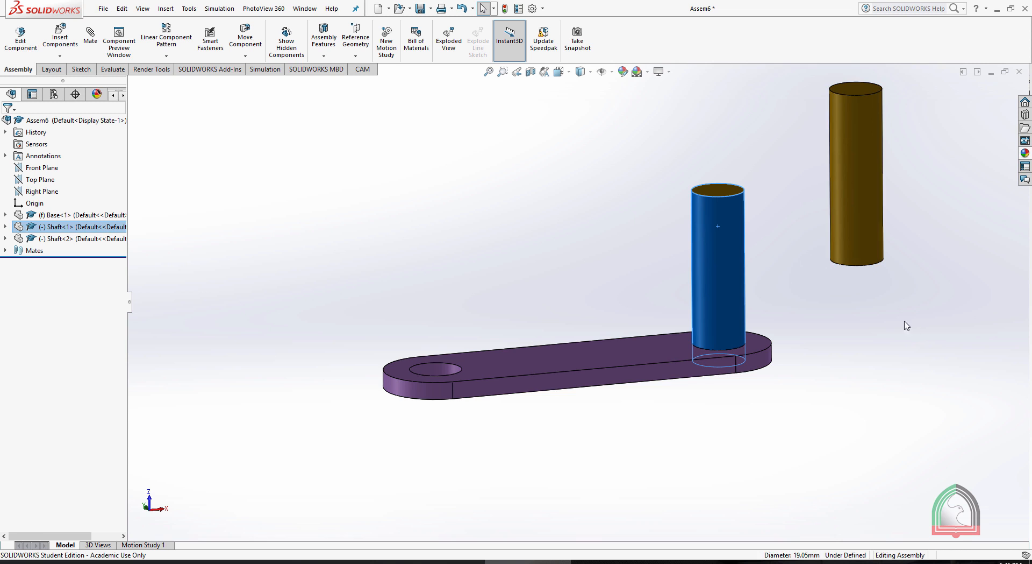
{"action": "left_click", "coordinate": [849, 220]}
{"action": "left_click", "coordinate": [429, 369], "text": "ctrl"}
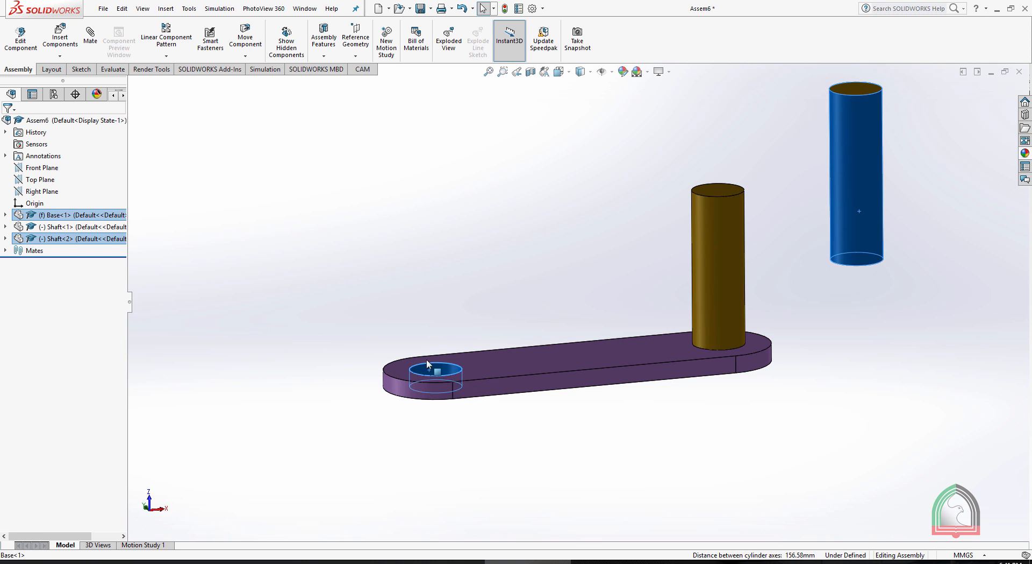
{"action": "left_click", "coordinate": [90, 38]}
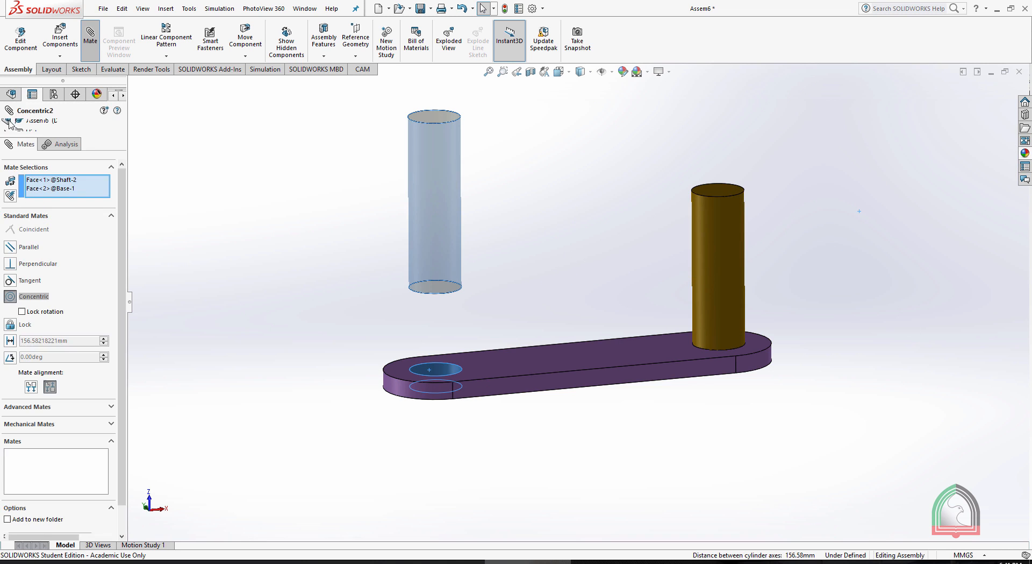
{"action": "middle_click_drag", "start_coordinate": [361, 280], "coordinate": [47, 168]}
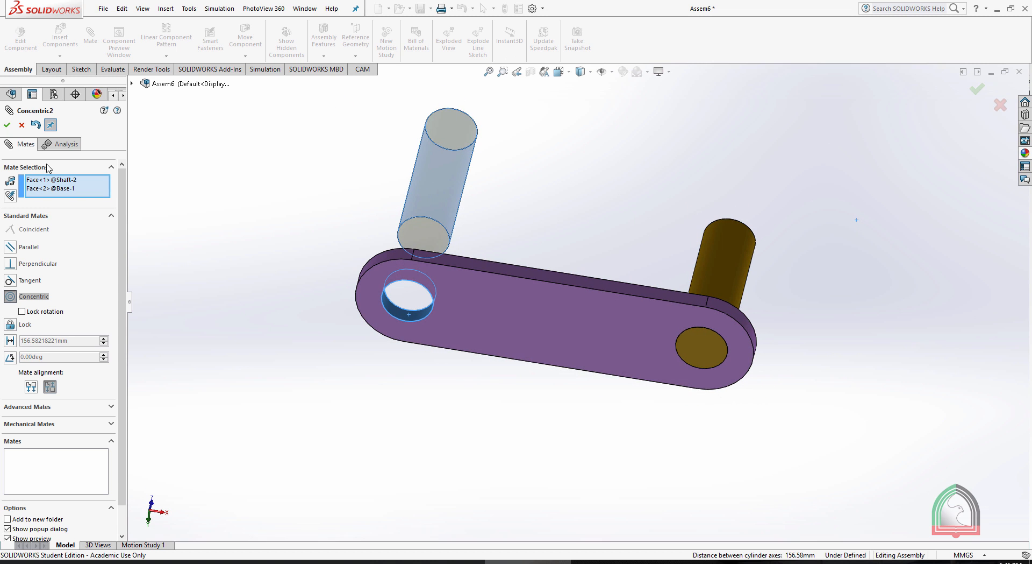
{"action": "left_click", "coordinate": [7, 125]}
Mate the copied shaft's lower end face coincident with the underside of the base and finish mating.
{"action": "left_click", "coordinate": [432, 237]}
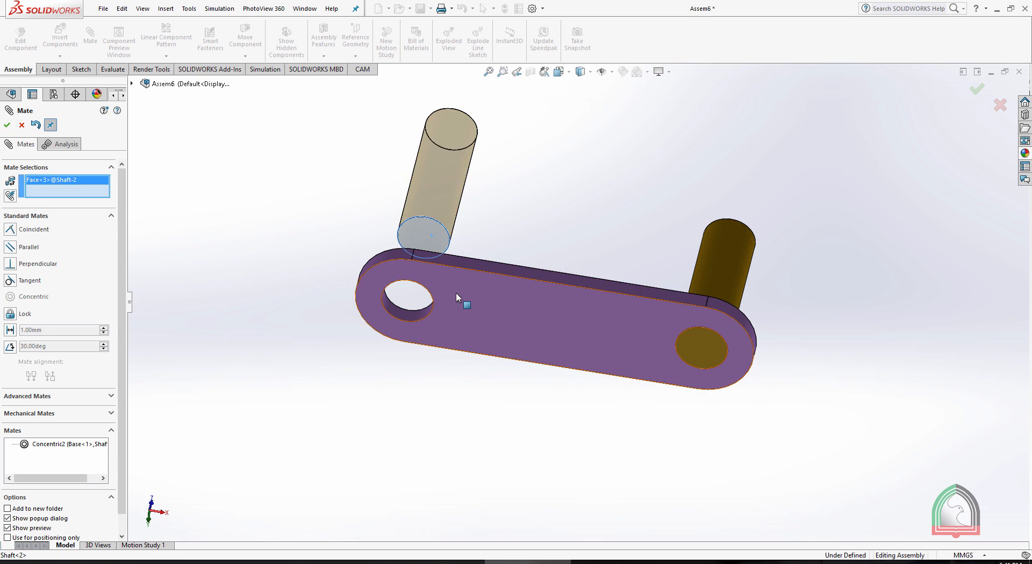
{"action": "left_click", "coordinate": [455, 293]}
{"action": "left_click", "coordinate": [7, 126]}
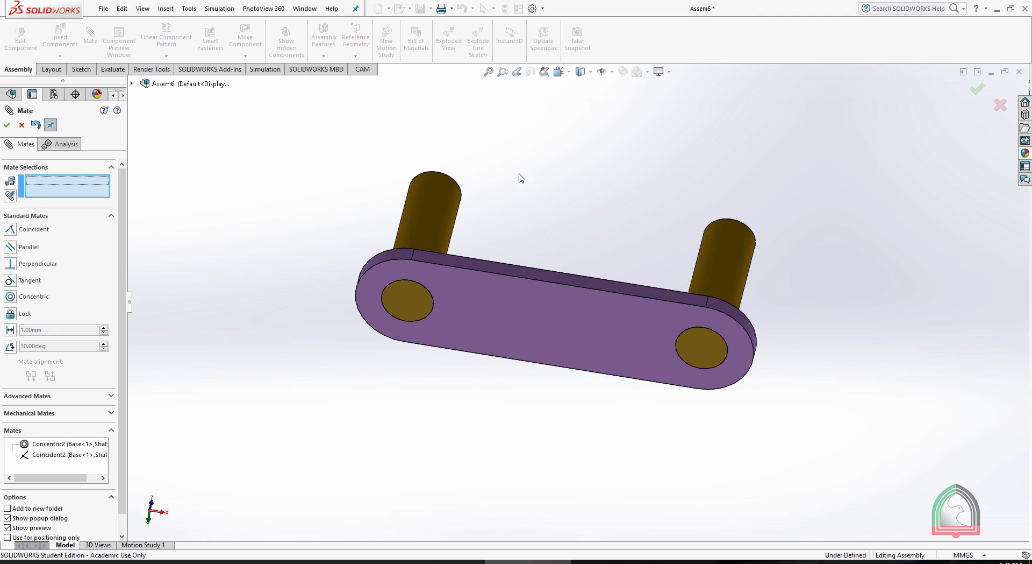
{"action": "middle_click_drag", "start_coordinate": [583, 185], "coordinate": [226, 167]}
{"action": "left_click", "coordinate": [7, 125]}
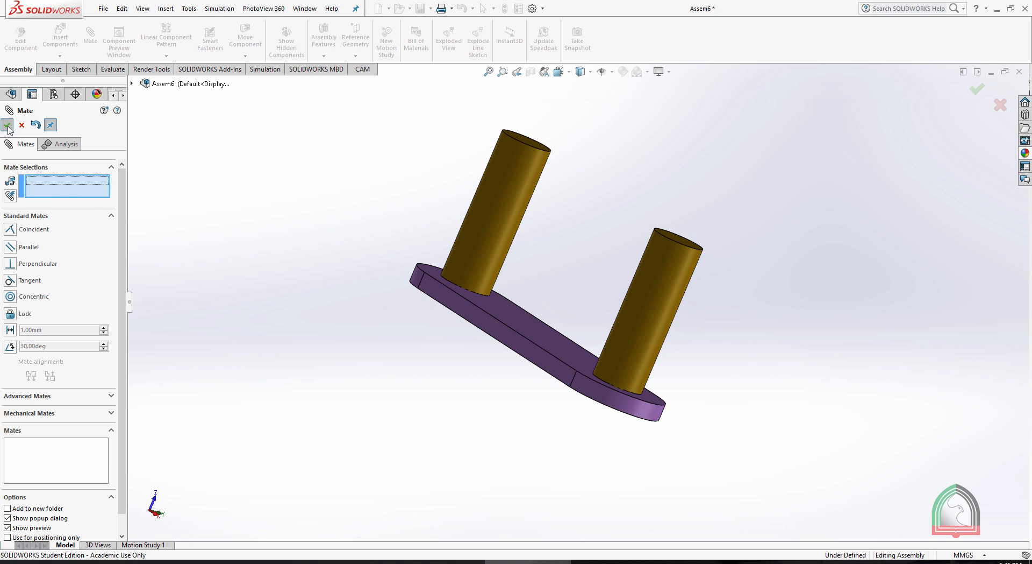
Insert the Wheel part and place it beside the first shaft.
{"action": "middle_click_drag", "start_coordinate": [842, 255], "coordinate": [828, 329]}
{"action": "left_click", "coordinate": [59, 38]}
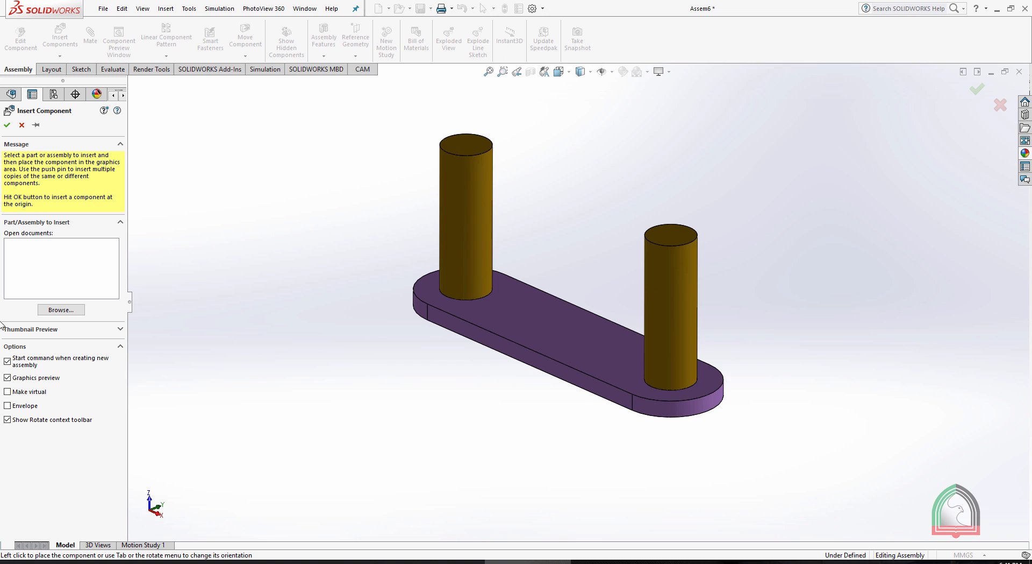
{"action": "left_click", "coordinate": [60, 309]}
{"action": "double_click", "coordinate": [895, 157]}
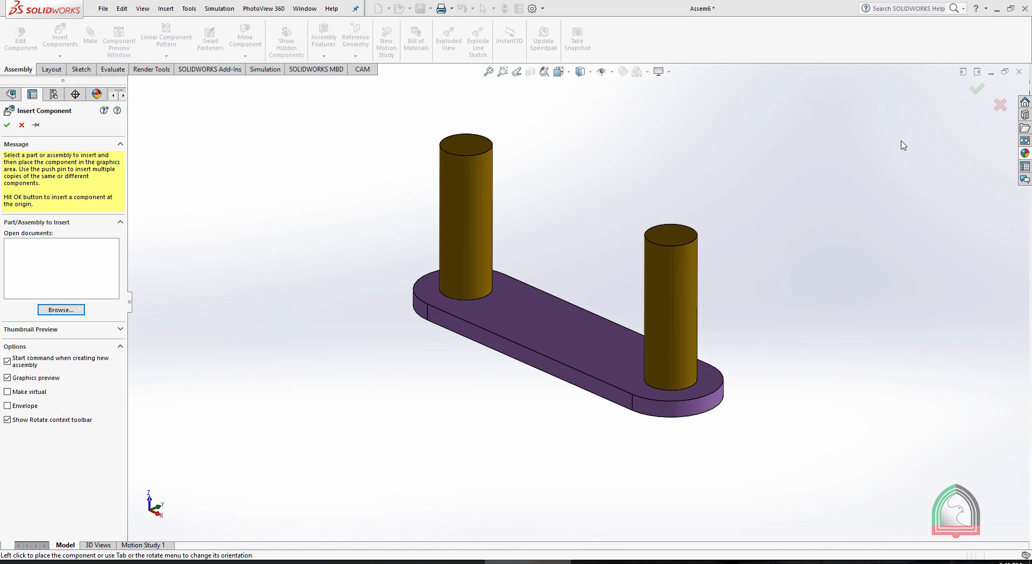
{"action": "left_click", "coordinate": [845, 215]}
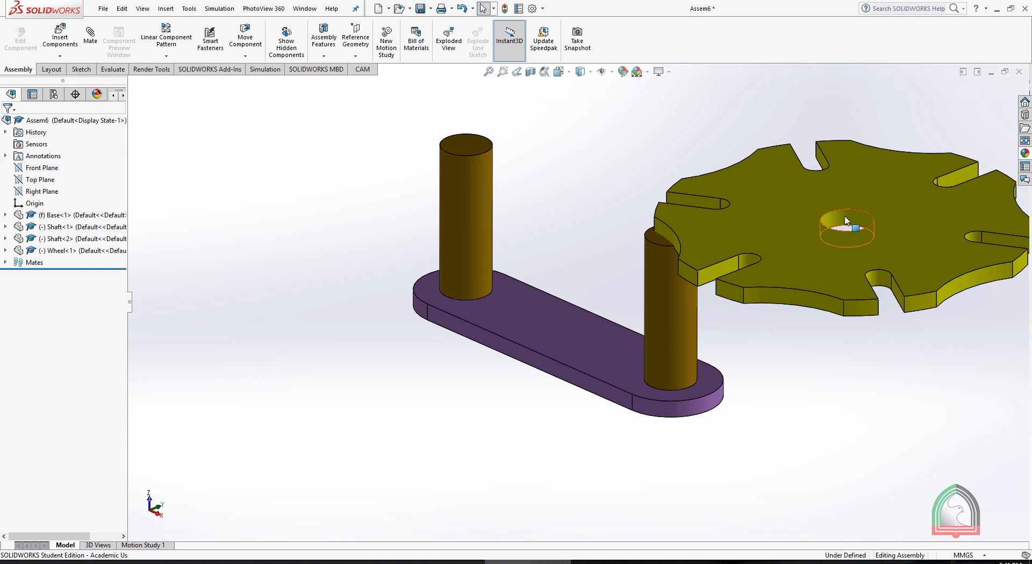
Mate the wheel's centre hole concentric with the first shaft.
{"action": "left_click", "coordinate": [846, 220]}
{"action": "left_click", "coordinate": [679, 315], "text": "ctrl"}
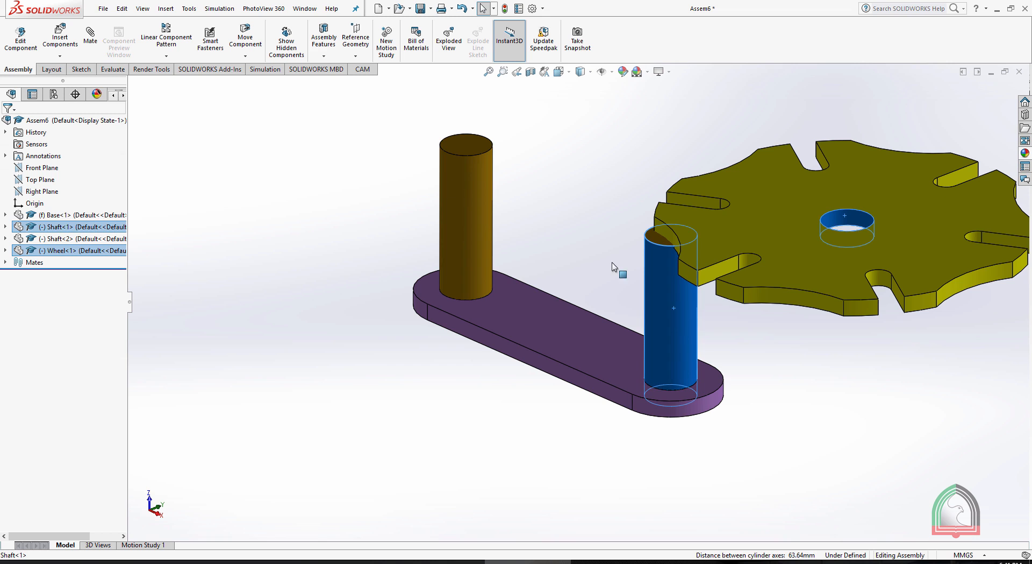
{"action": "left_click", "coordinate": [94, 42]}
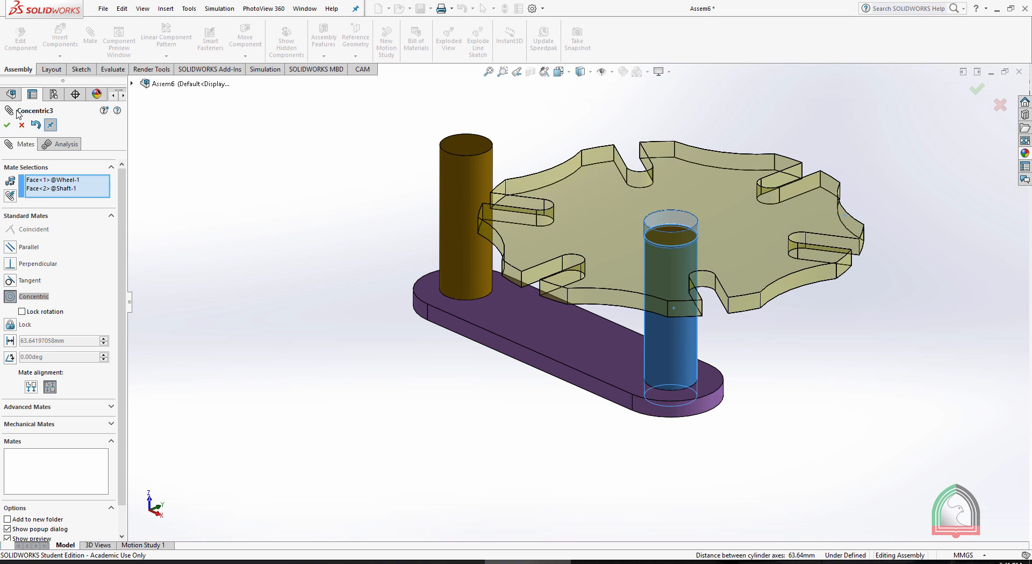
{"action": "left_click", "coordinate": [7, 125]}
Mate the wheel's upper face coincident with the first shaft's top end face and finish mating.
{"action": "left_click", "coordinate": [724, 188]}
{"action": "middle_click_drag", "start_coordinate": [855, 373], "coordinate": [880, 473]}
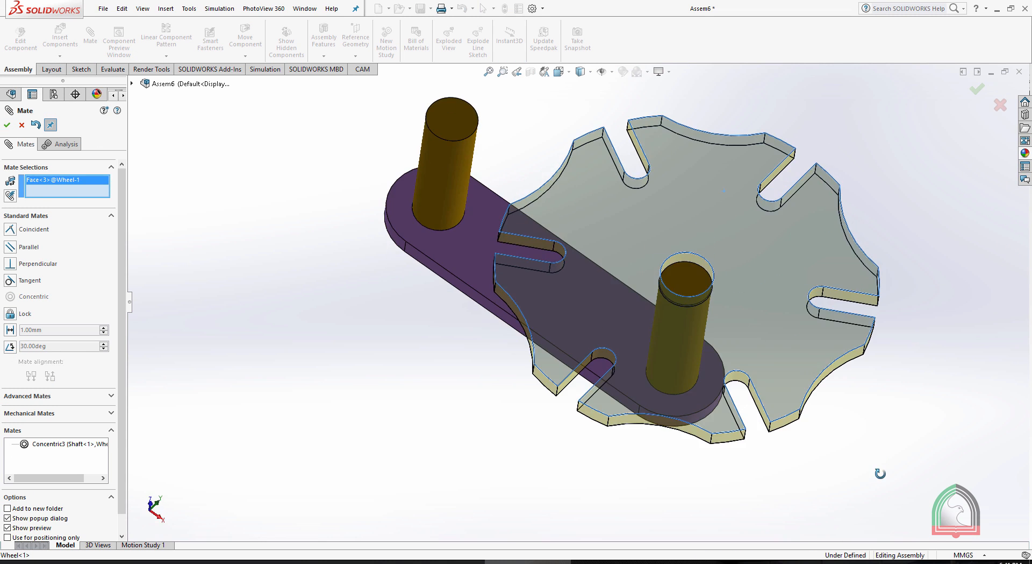
{"action": "left_click", "coordinate": [685, 273]}
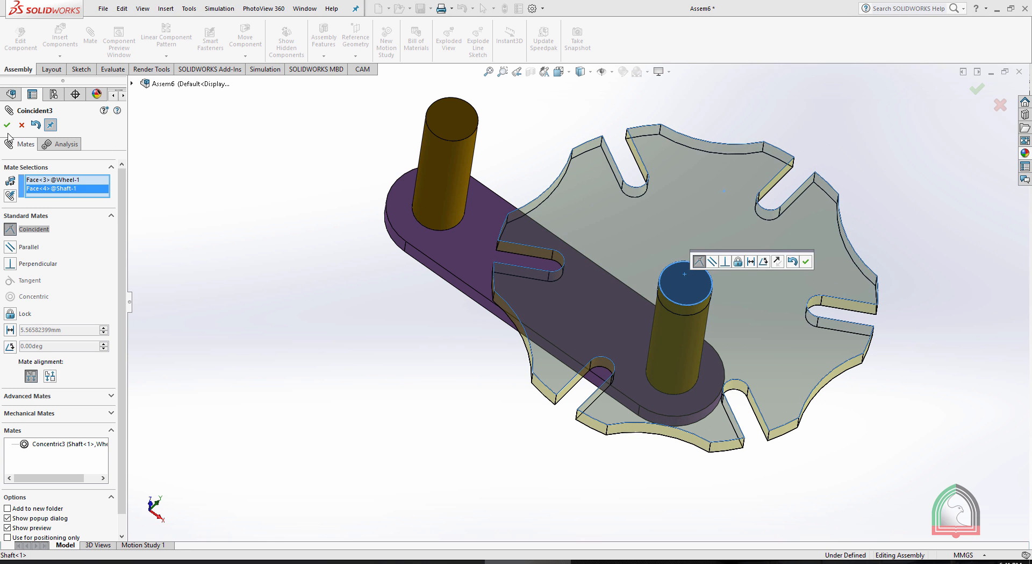
{"action": "left_click", "coordinate": [7, 125]}
{"action": "middle_click_drag", "start_coordinate": [408, 260], "coordinate": [430, 323]}
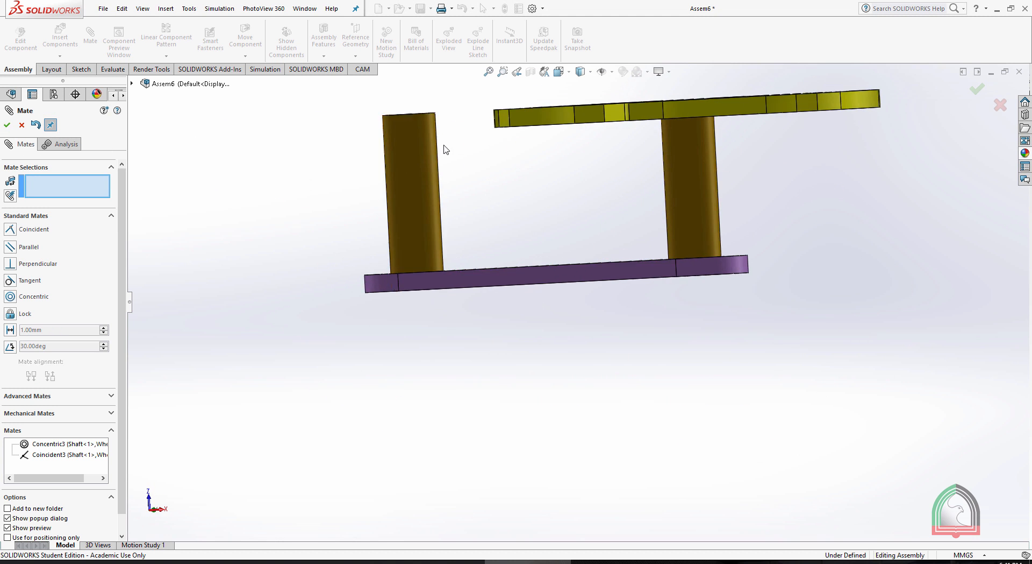
{"action": "middle_click_drag", "start_coordinate": [446, 150], "coordinate": [427, 198]}
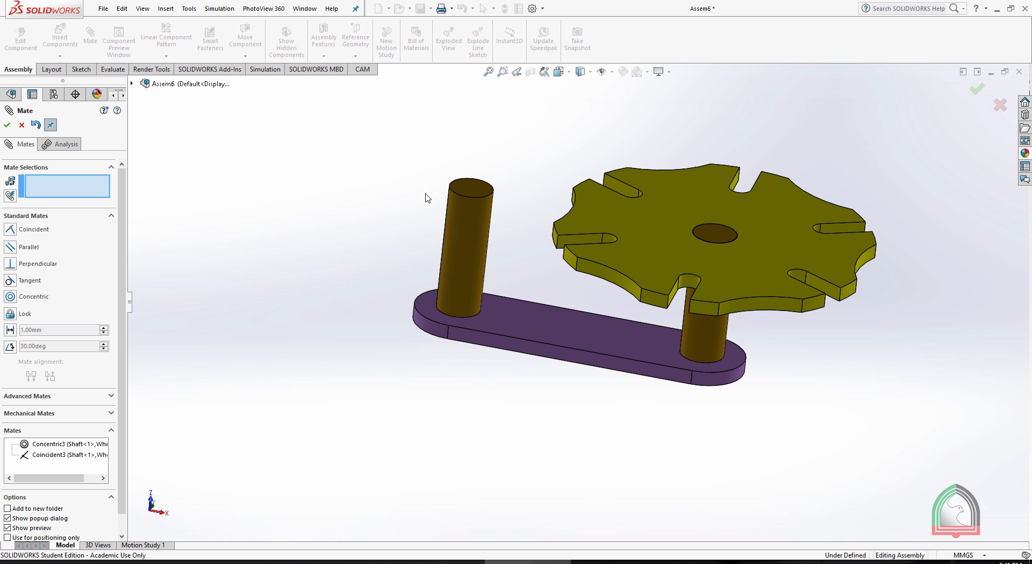
{"action": "left_click", "coordinate": [22, 126]}
Insert the Driver part beside the free shaft.
{"action": "left_click", "coordinate": [60, 38]}
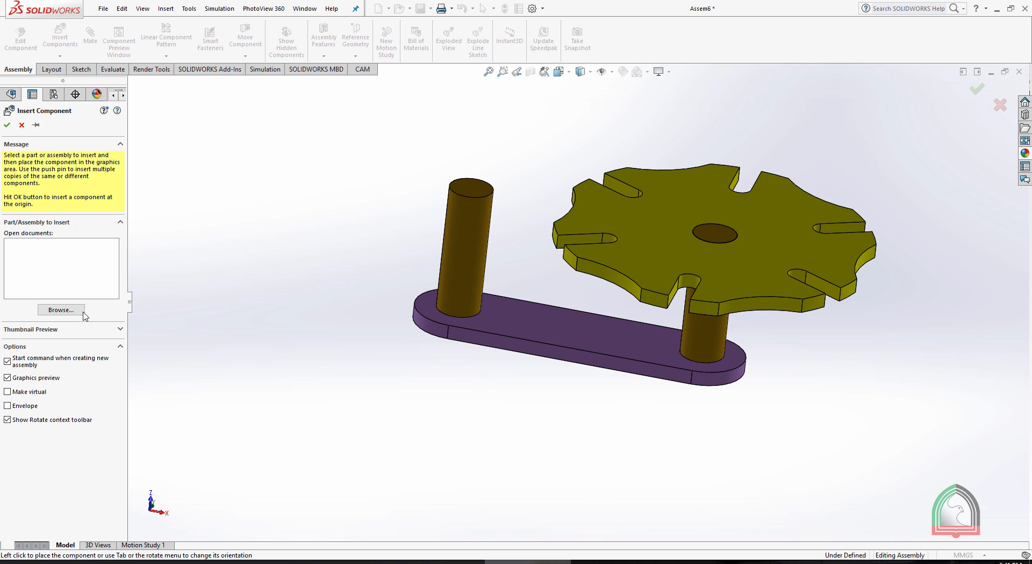
{"action": "left_click", "coordinate": [61, 310]}
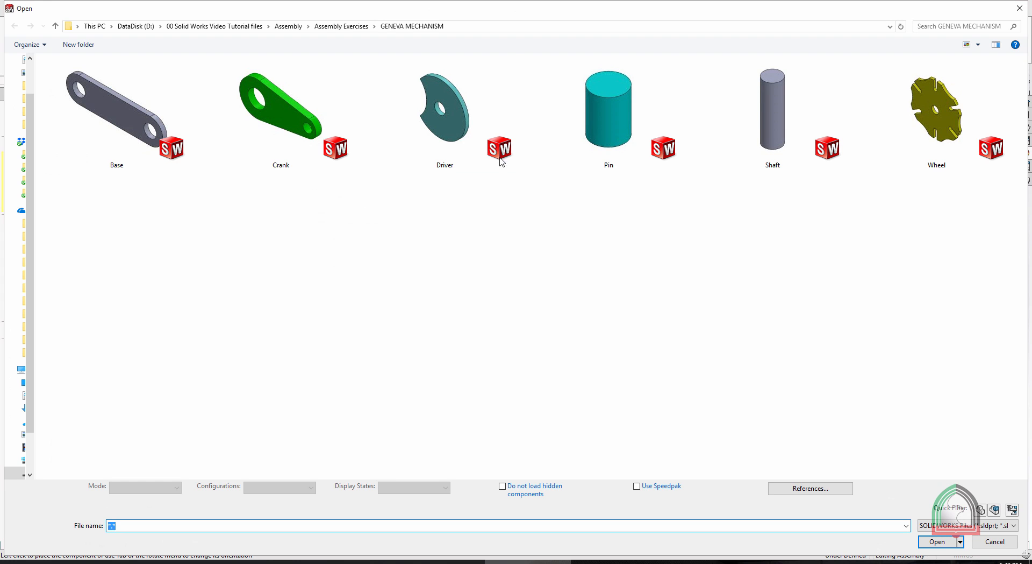
{"action": "double_click", "coordinate": [500, 161]}
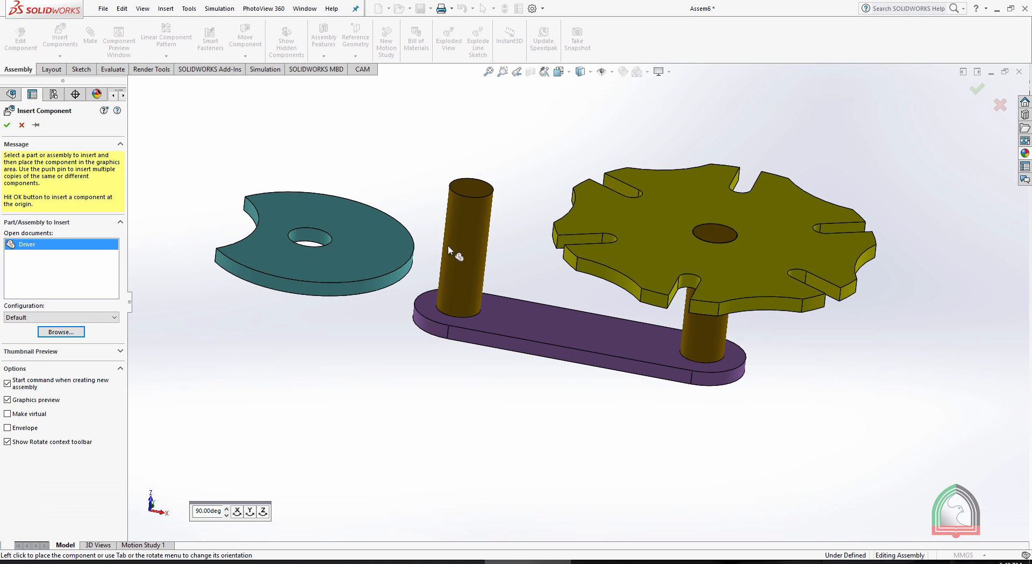
Mate the driver's centre hole concentric with the second shaft.
{"action": "left_click", "coordinate": [463, 230]}
{"action": "left_click", "coordinate": [310, 230], "text": "ctrl"}
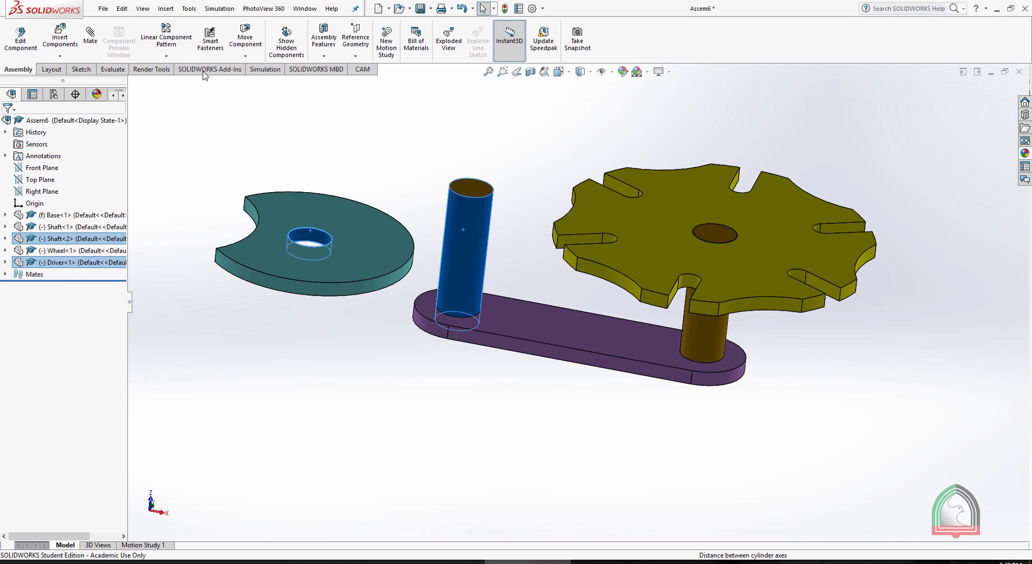
{"action": "left_click", "coordinate": [91, 41]}
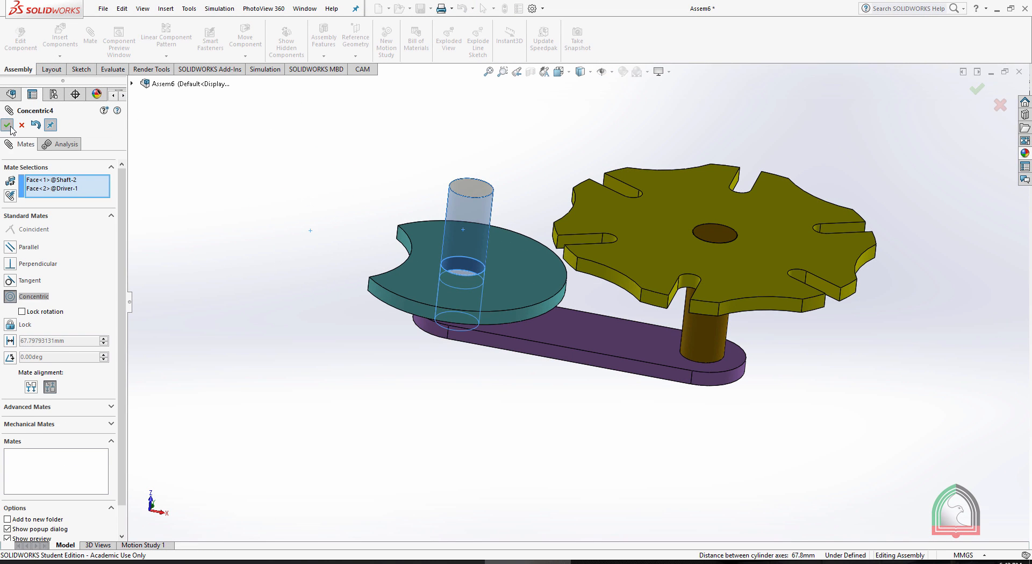
{"action": "left_click", "coordinate": [7, 125]}
Mate the driver's upper face coincident with the second shaft's top end face and finish mating.
{"action": "left_click", "coordinate": [471, 189]}
{"action": "left_click", "coordinate": [514, 265]}
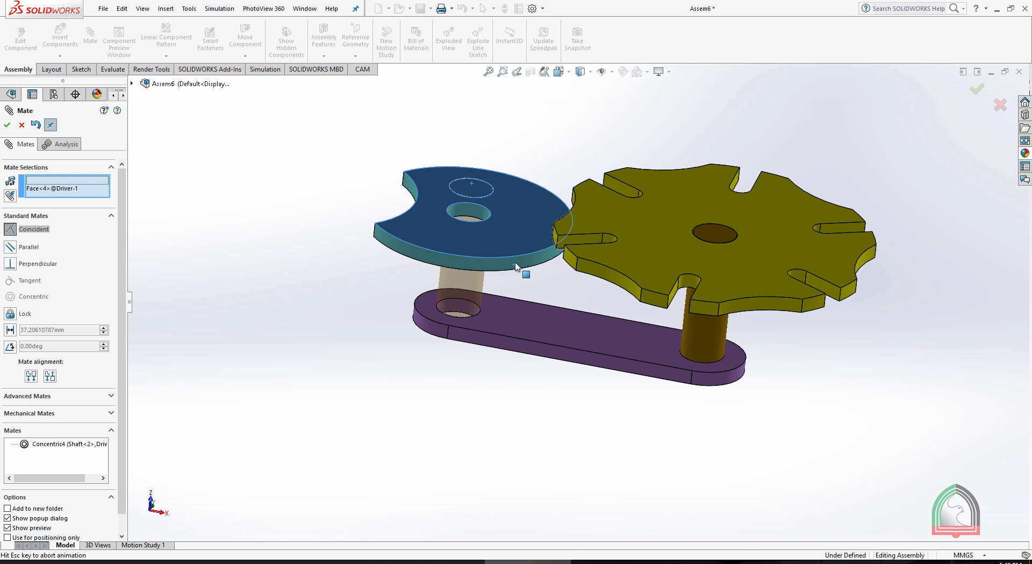
{"action": "left_click", "coordinate": [8, 125]}
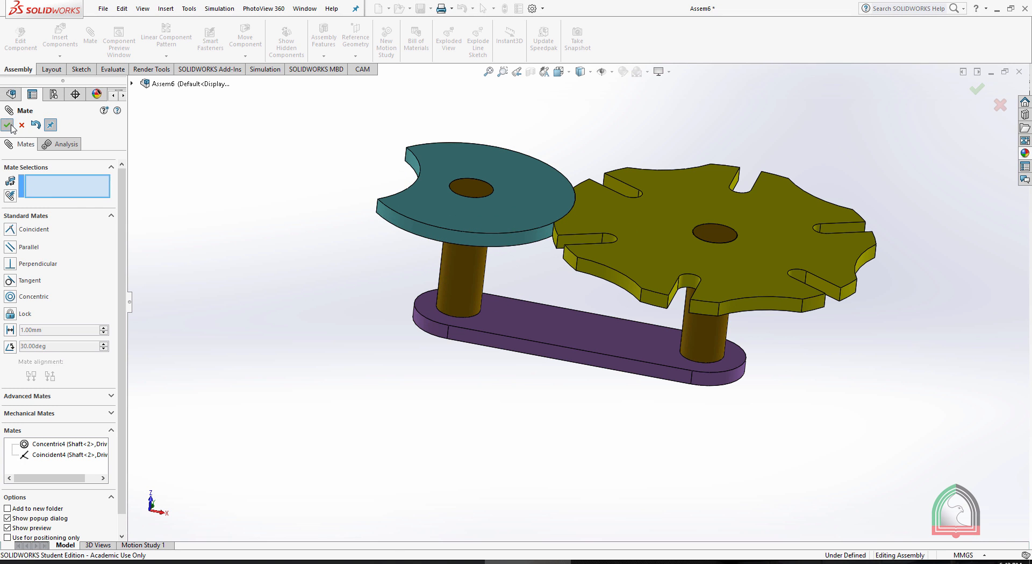
{"action": "left_click", "coordinate": [11, 125]}
Rotate the wheel and the driver about their shafts to check that they turn.
{"action": "middle_click_drag", "start_coordinate": [428, 166], "coordinate": [413, 189]}
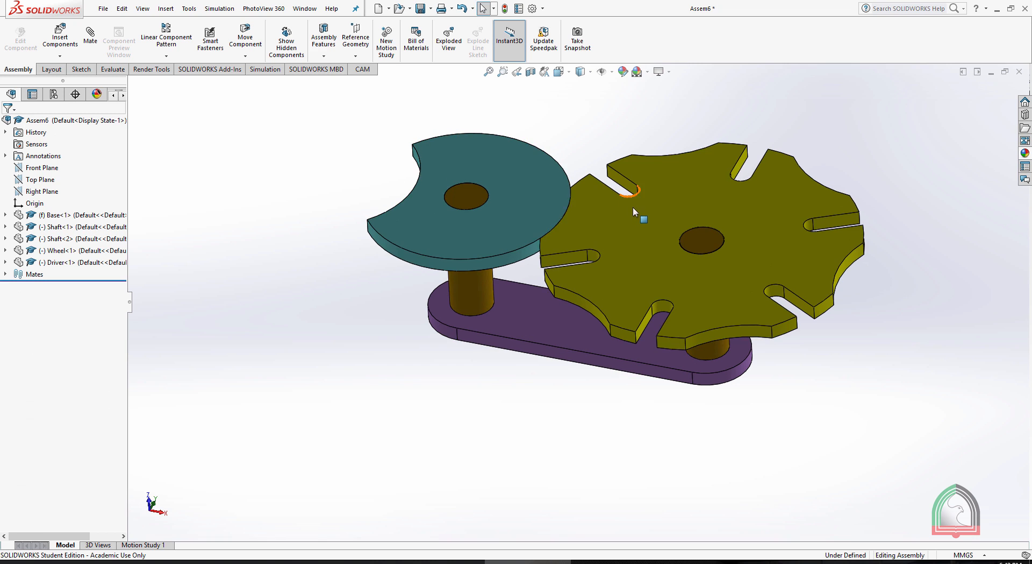
{"action": "left_click_drag", "start_coordinate": [633, 211], "coordinate": [672, 344]}
{"action": "left_click", "coordinate": [411, 252]}
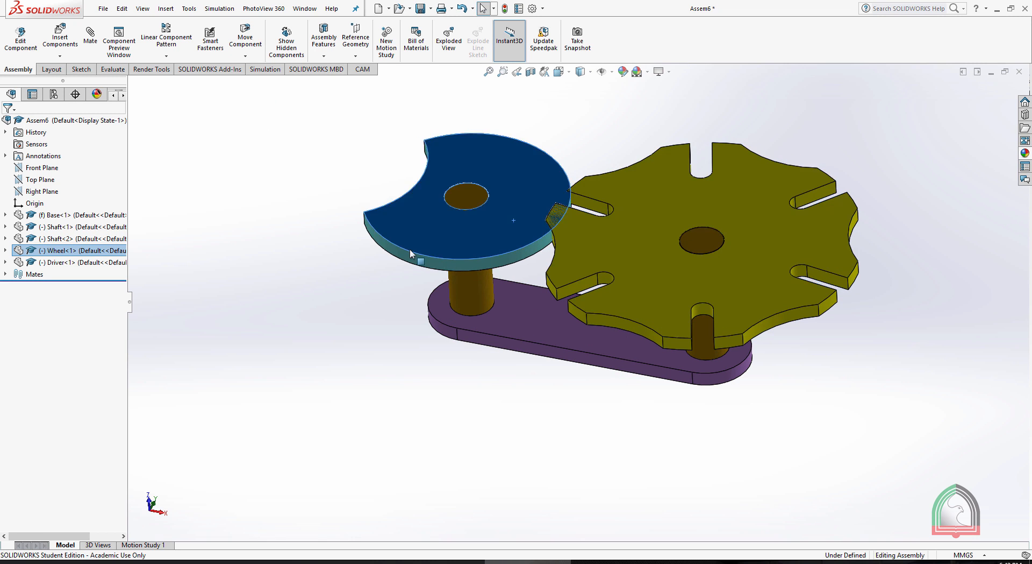
{"action": "left_click_drag", "start_coordinate": [411, 252], "coordinate": [576, 277]}
{"action": "scroll", "coordinate": [505, 169], "scroll_direction": "down", "scroll_amount": 2}
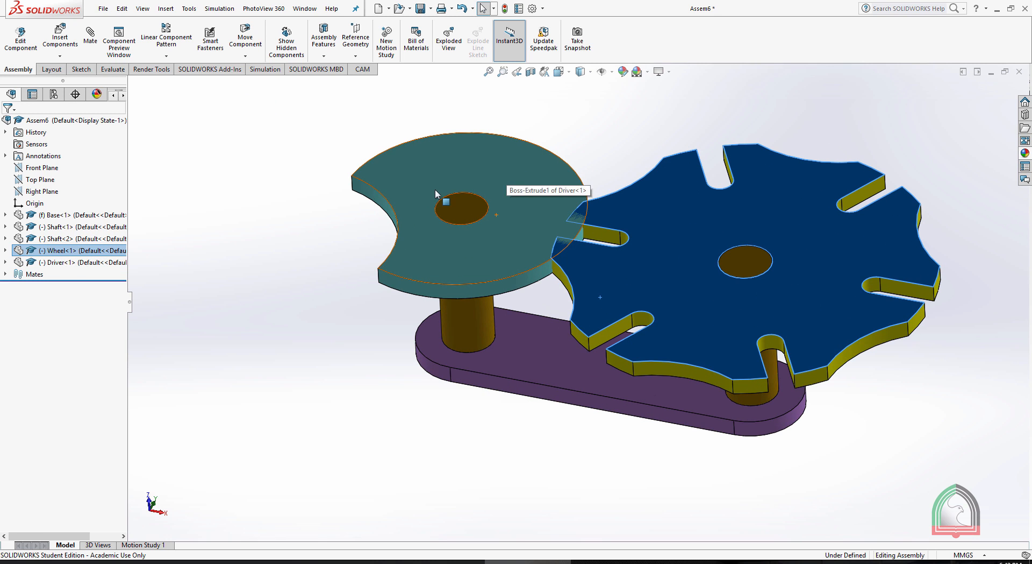
Insert the Crank part beside the driver.
{"action": "left_click", "coordinate": [60, 39]}
{"action": "left_click", "coordinate": [58, 310]}
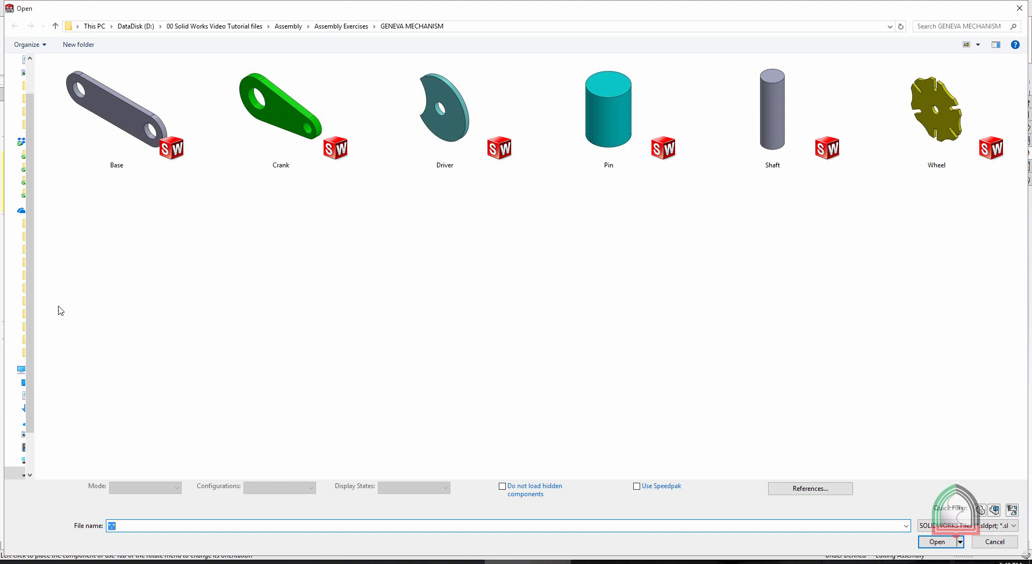
{"action": "double_click", "coordinate": [299, 144]}
{"action": "left_click", "coordinate": [269, 224]}
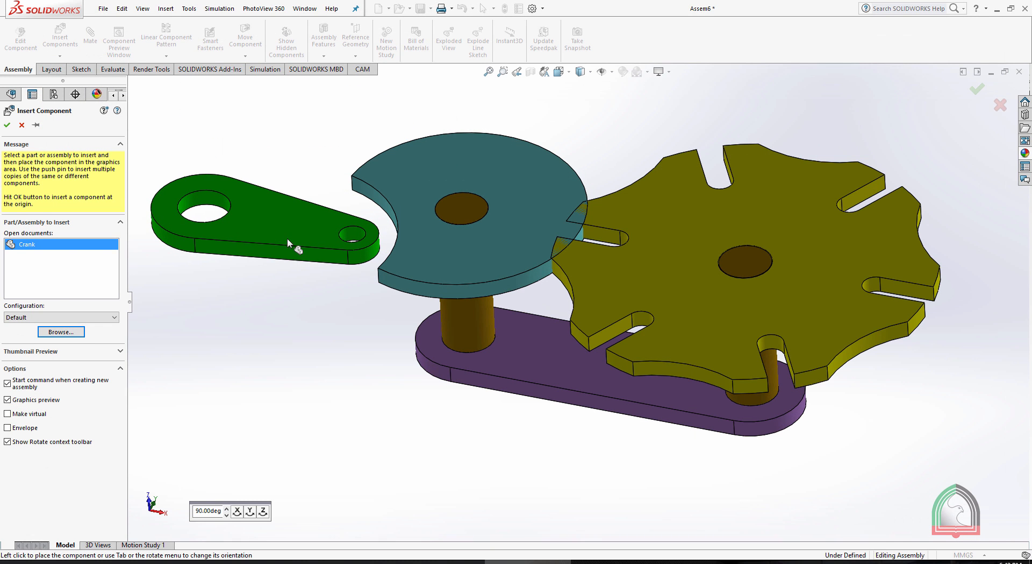
Mate the crank's large hole concentric with the driver's shaft.
{"action": "left_click", "coordinate": [466, 323]}
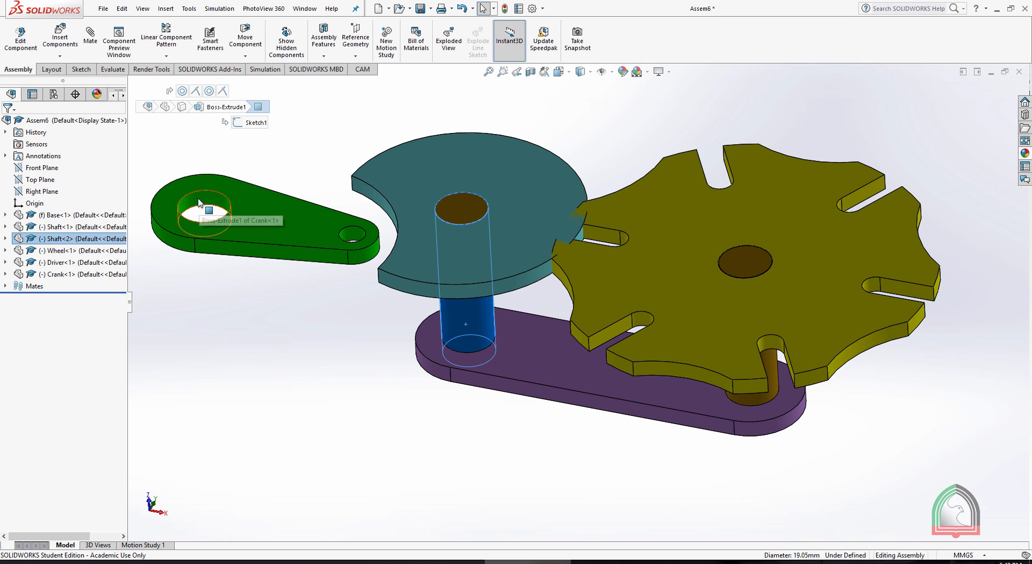
{"action": "left_click", "coordinate": [203, 207], "text": "ctrl"}
{"action": "left_click", "coordinate": [90, 35]}
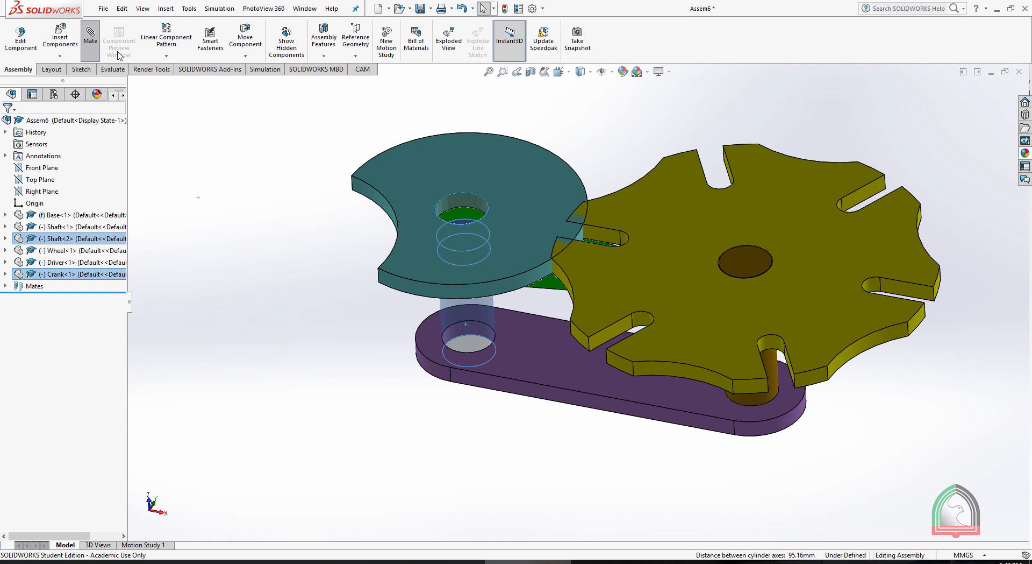
{"action": "left_click", "coordinate": [7, 125]}
Mate the crank's upper face coincident with the driver's underside and finish mating.
{"action": "middle_click_drag", "start_coordinate": [226, 210], "coordinate": [549, 295]}
{"action": "left_click", "coordinate": [516, 299]}
{"action": "middle_click_drag", "start_coordinate": [555, 164], "coordinate": [519, 228]}
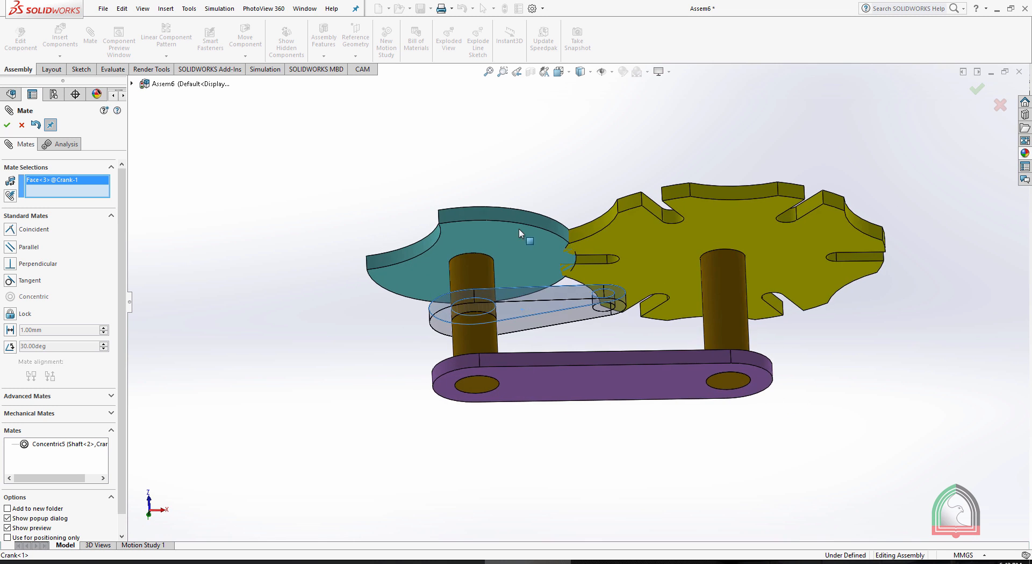
{"action": "left_click", "coordinate": [514, 257]}
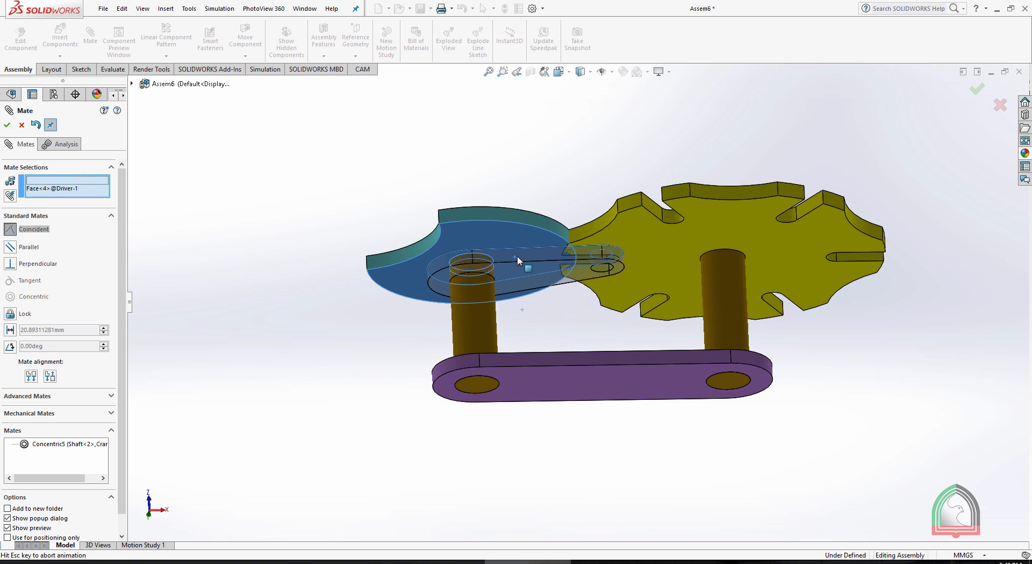
{"action": "left_click", "coordinate": [7, 126]}
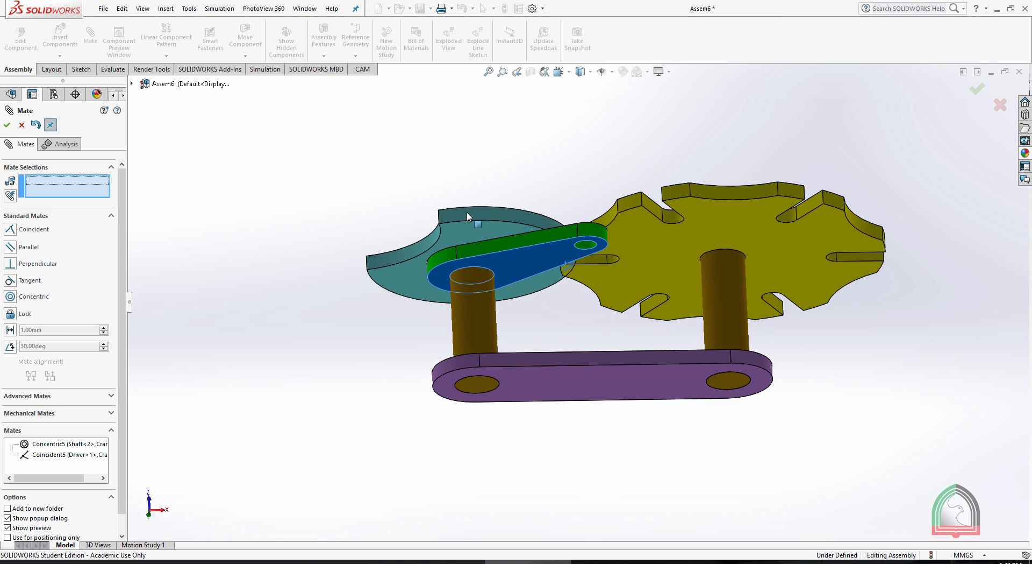
{"action": "middle_click_drag", "start_coordinate": [553, 175], "coordinate": [622, 115]}
{"action": "left_click", "coordinate": [22, 126]}
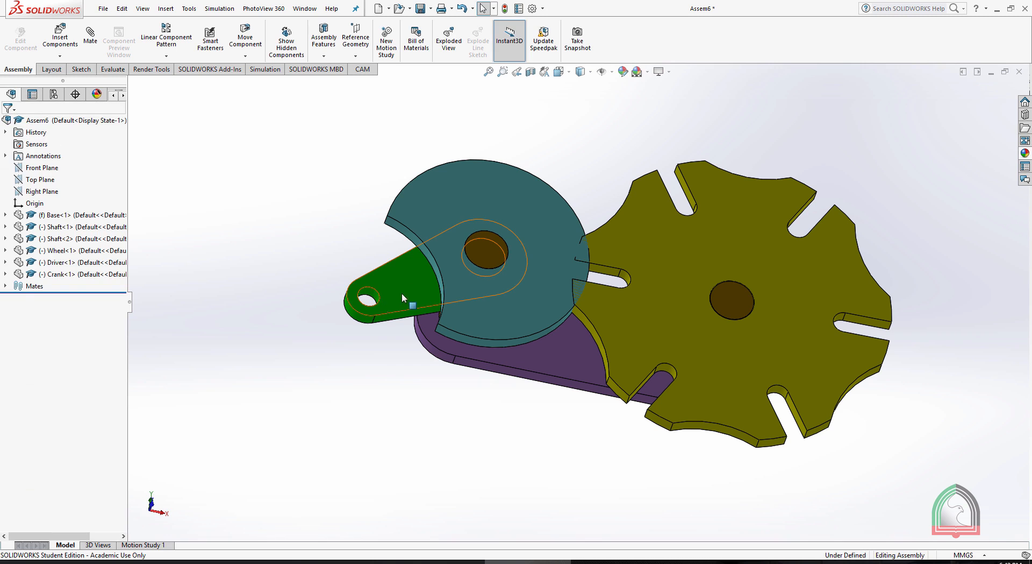
Mate the Top Plane of the driver coincident with the Top Plane of the crank and finish mating.
{"action": "left_click", "coordinate": [395, 286]}
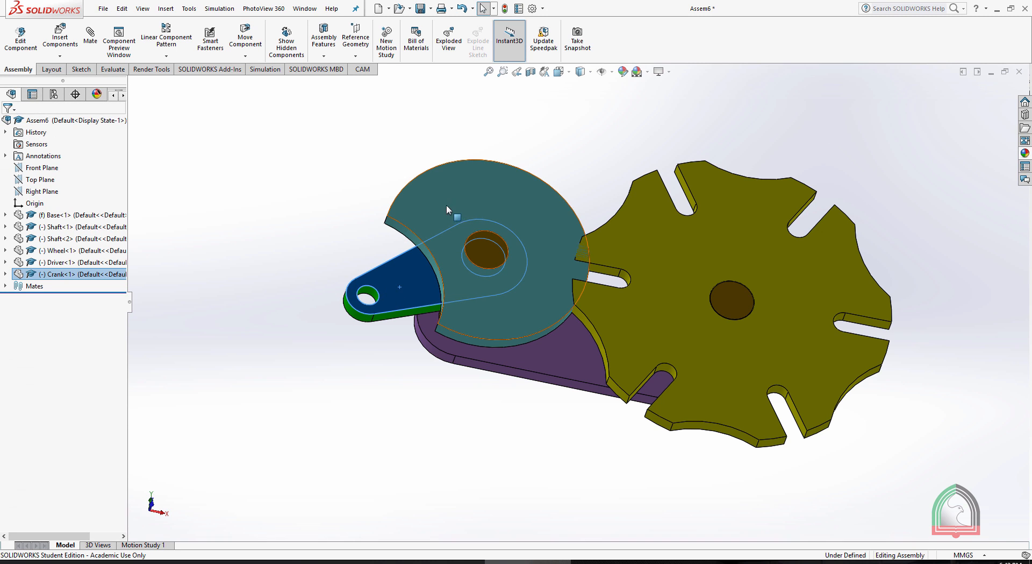
{"action": "left_click", "coordinate": [311, 217]}
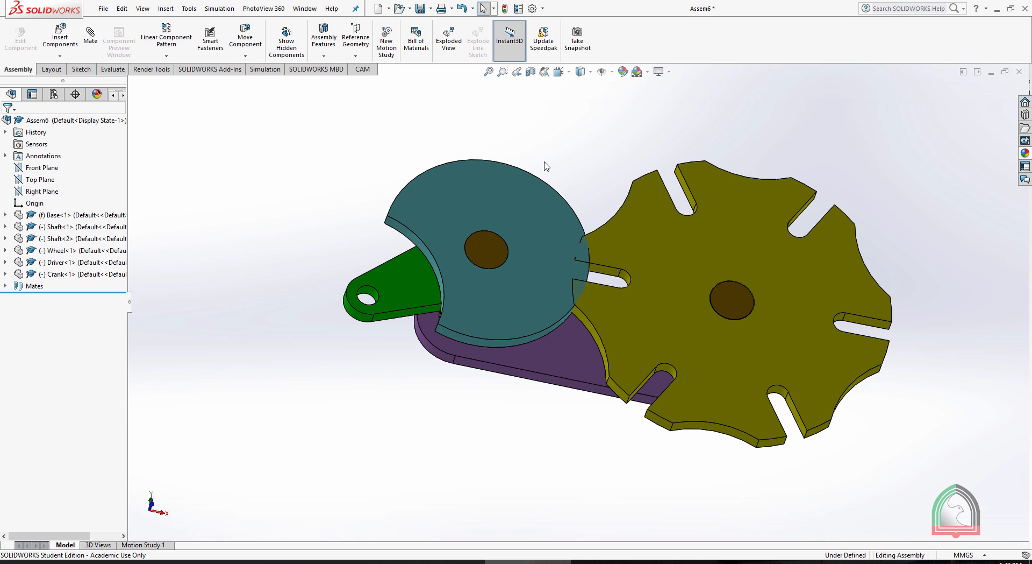
{"action": "middle_click_drag", "start_coordinate": [546, 164], "coordinate": [540, 135]}
{"action": "scroll", "coordinate": [444, 236], "scroll_direction": "down", "scroll_amount": 4}
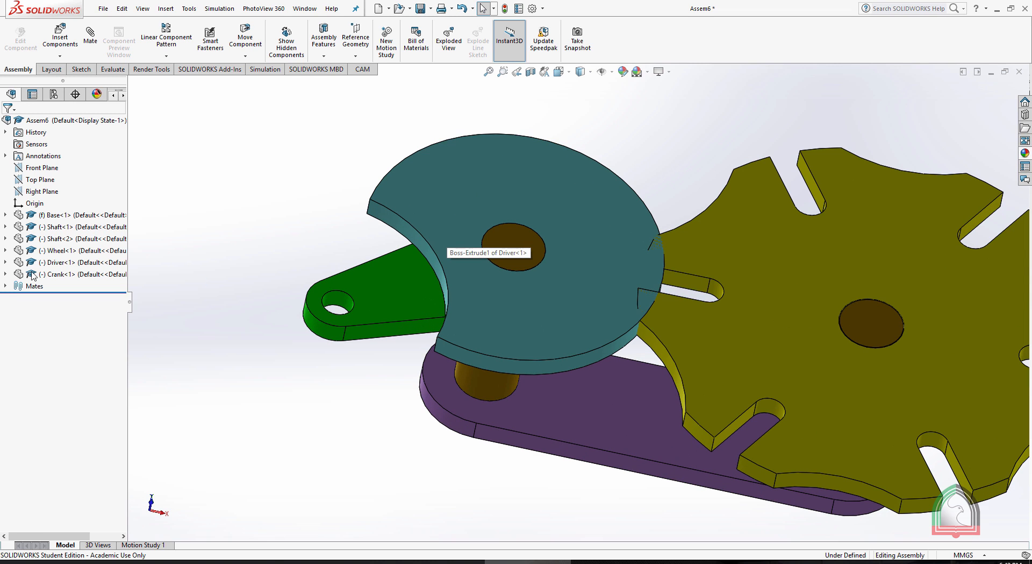
{"action": "left_click", "coordinate": [6, 274]}
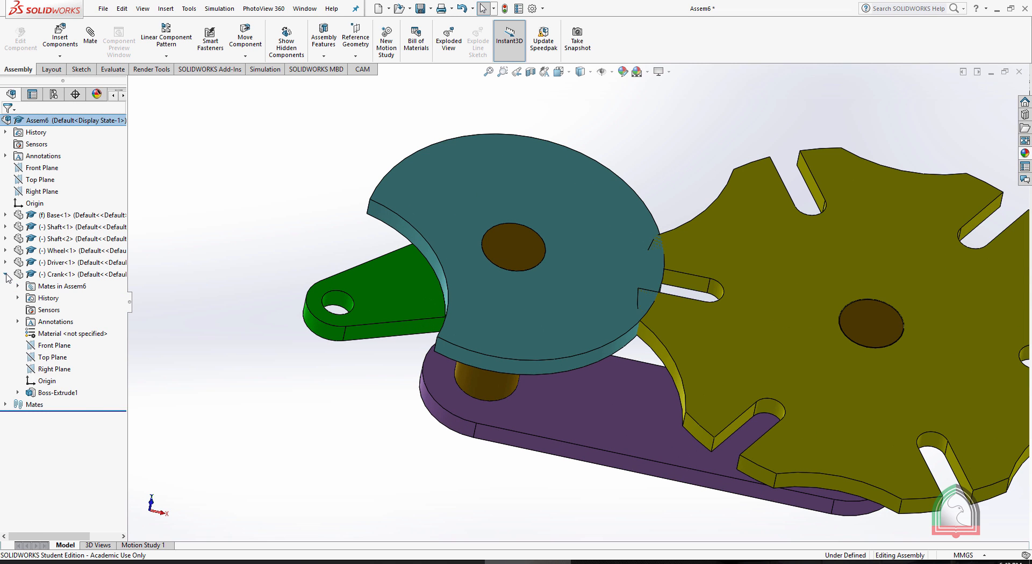
{"action": "left_click", "coordinate": [51, 357]}
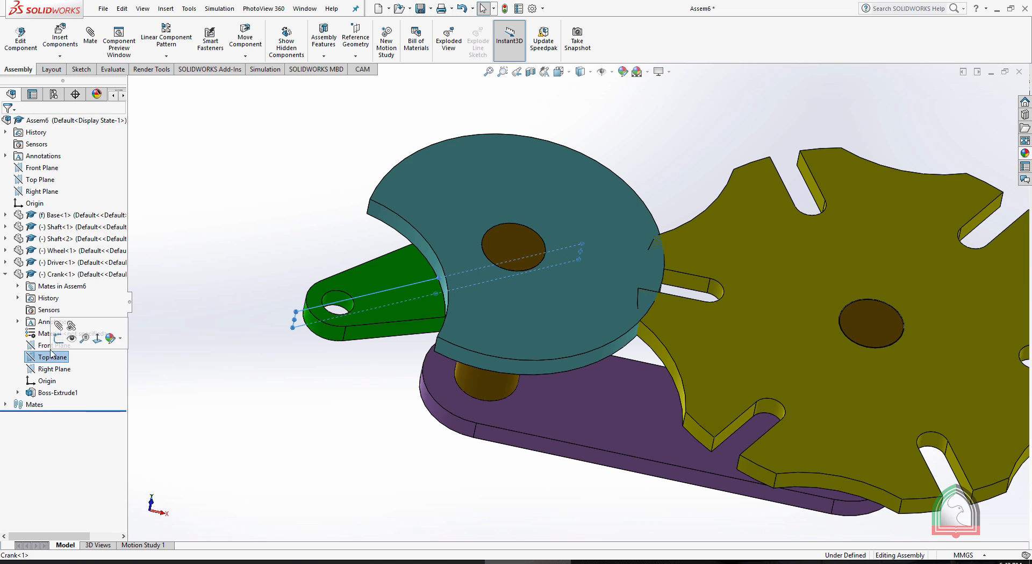
{"action": "left_click", "coordinate": [5, 263]}
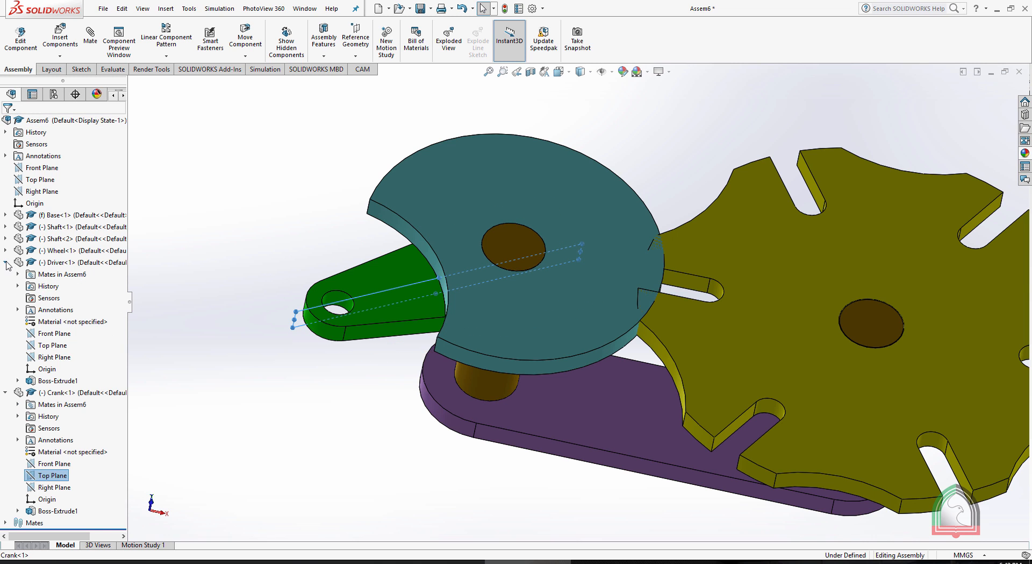
{"action": "left_click", "coordinate": [51, 346]}
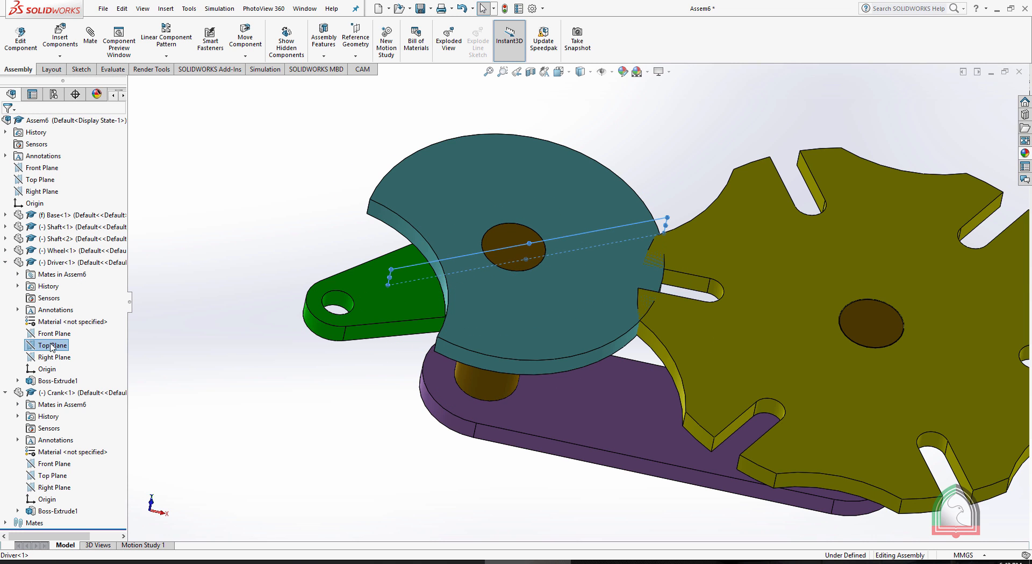
{"action": "left_click", "coordinate": [46, 475], "text": "ctrl"}
{"action": "left_click", "coordinate": [91, 38]}
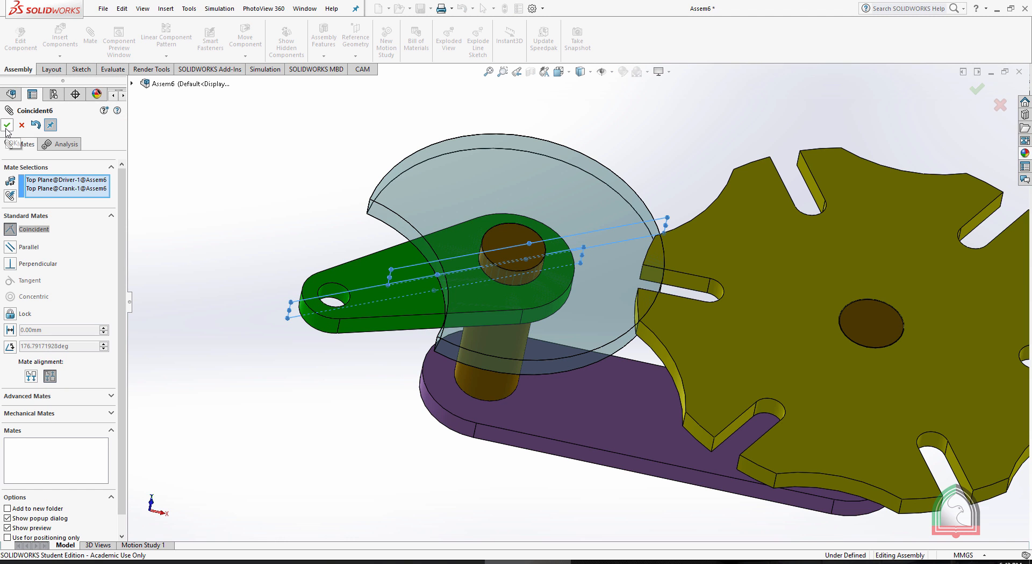
{"action": "left_click", "coordinate": [7, 128]}
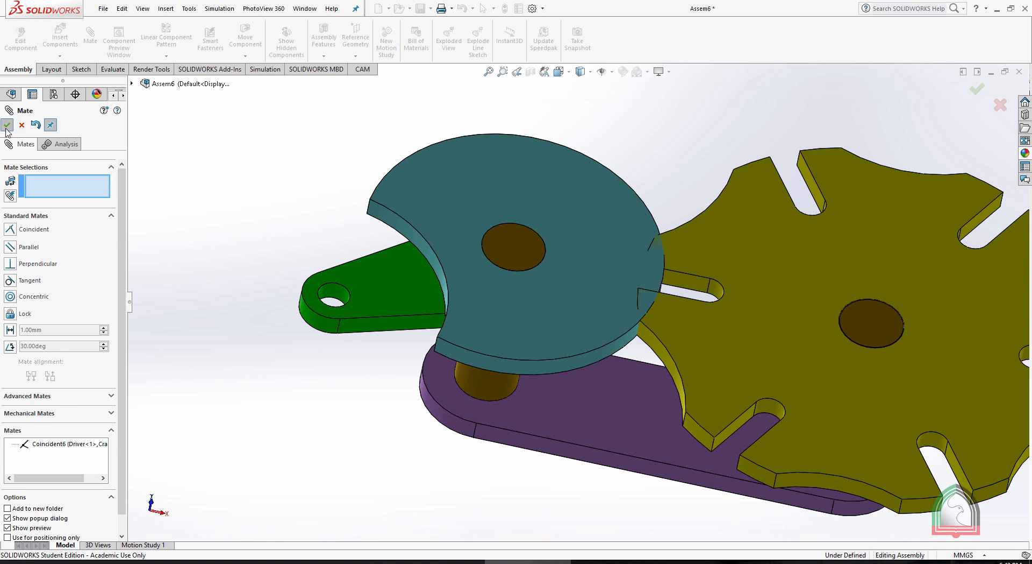
{"action": "left_click", "coordinate": [6, 127]}
Rotate the crank and driver about their shaft to check that they turn together.
{"action": "left_click_drag", "start_coordinate": [363, 292], "coordinate": [447, 148]}
{"action": "left_click_drag", "start_coordinate": [573, 182], "coordinate": [548, 155]}
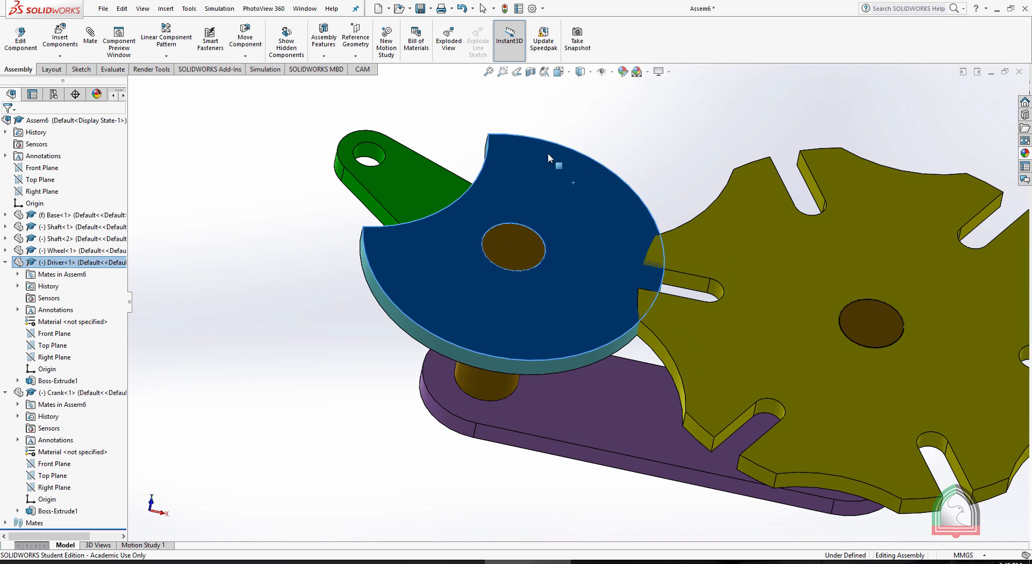
{"action": "left_click", "coordinate": [247, 167]}
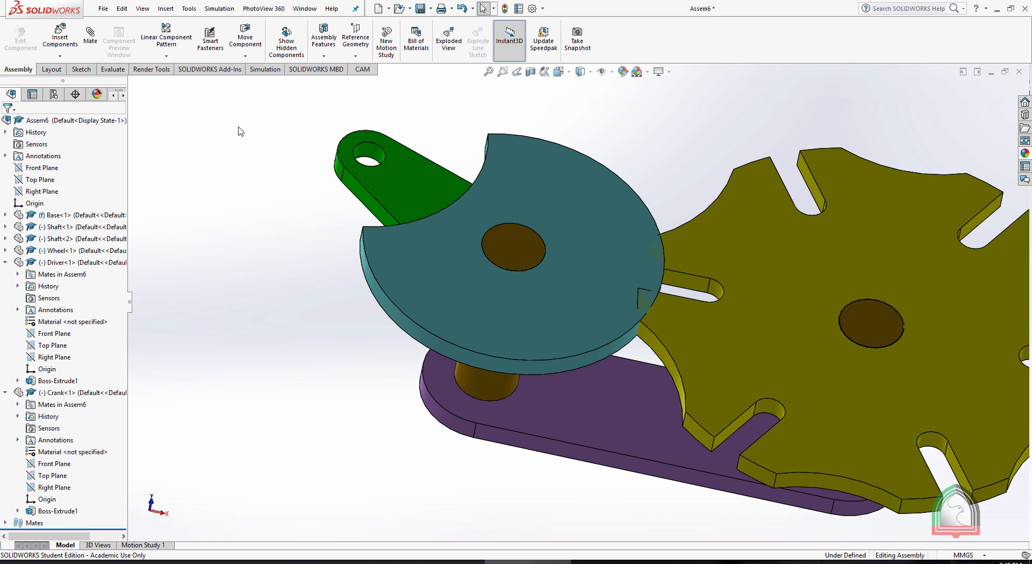
Insert the Pin part beside the crank and mate it concentric with the crank's small hole.
{"action": "left_click", "coordinate": [60, 38]}
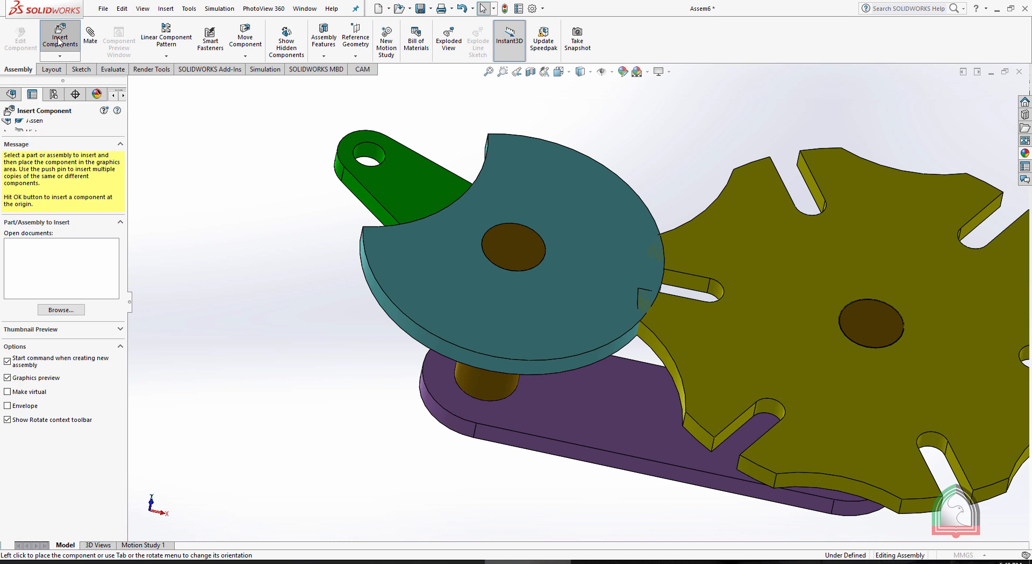
{"action": "left_click", "coordinate": [56, 310]}
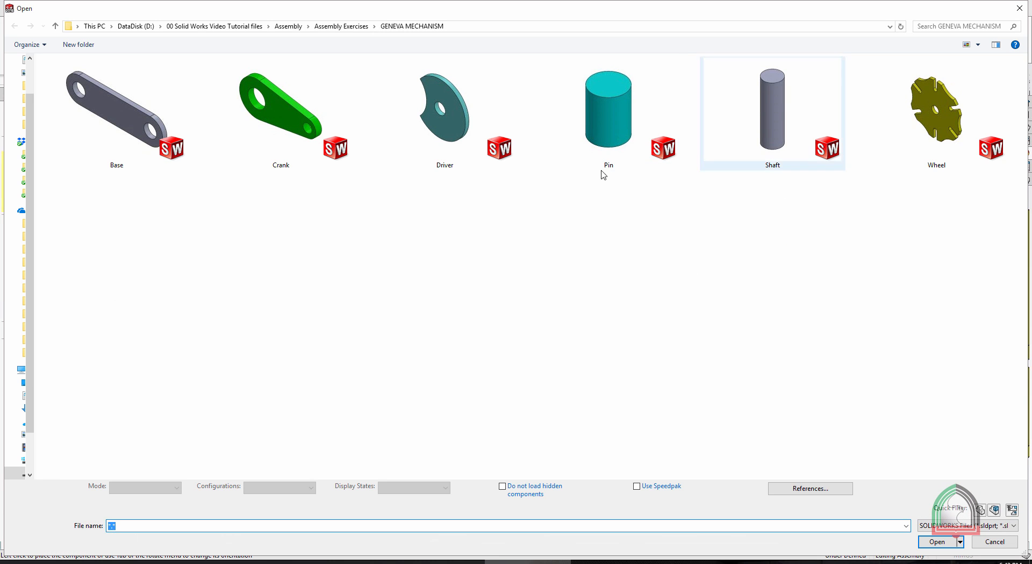
{"action": "double_click", "coordinate": [605, 164]}
{"action": "left_click", "coordinate": [275, 159]}
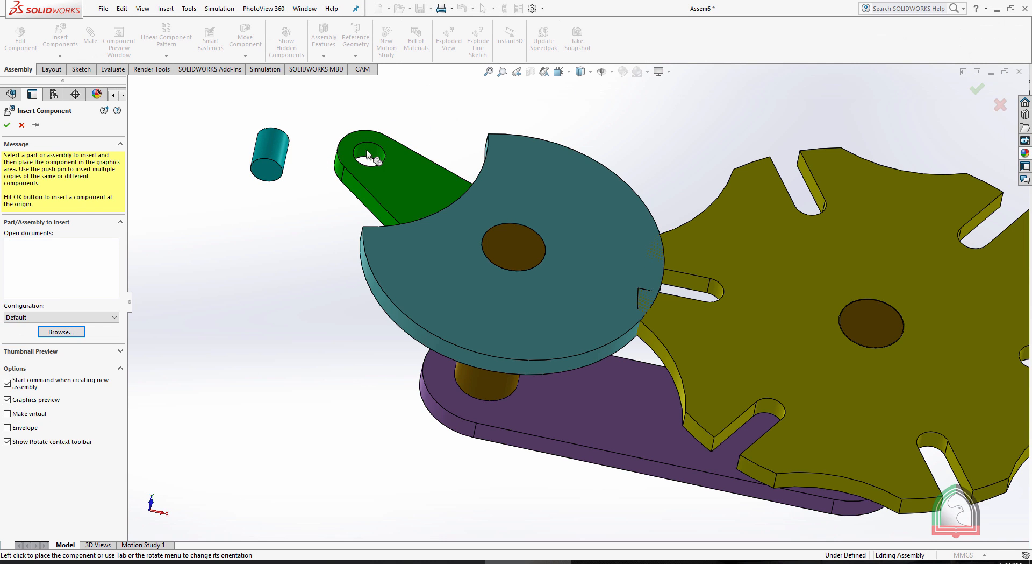
{"action": "left_click", "coordinate": [90, 35]}
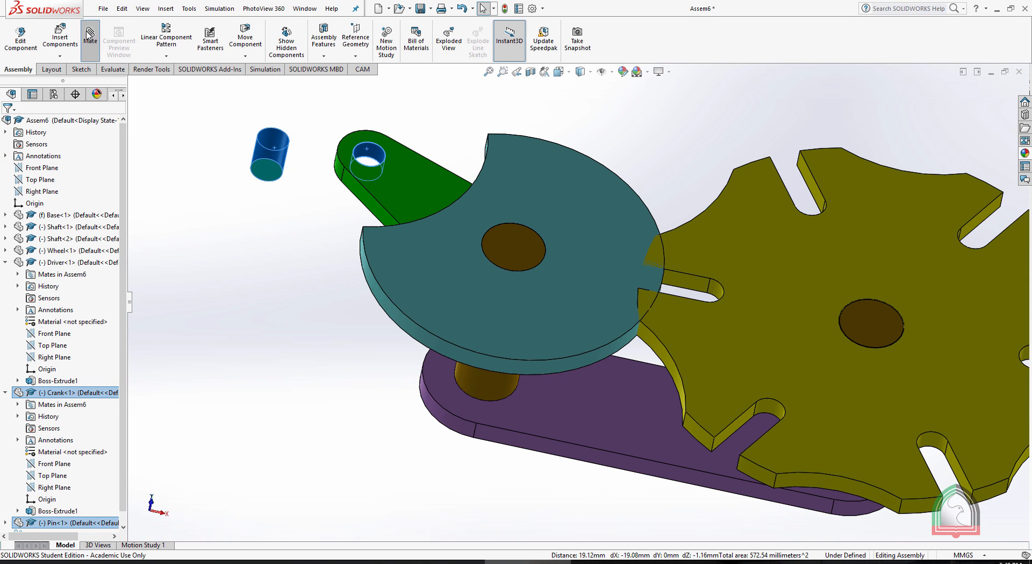
{"action": "left_click", "coordinate": [7, 125]}
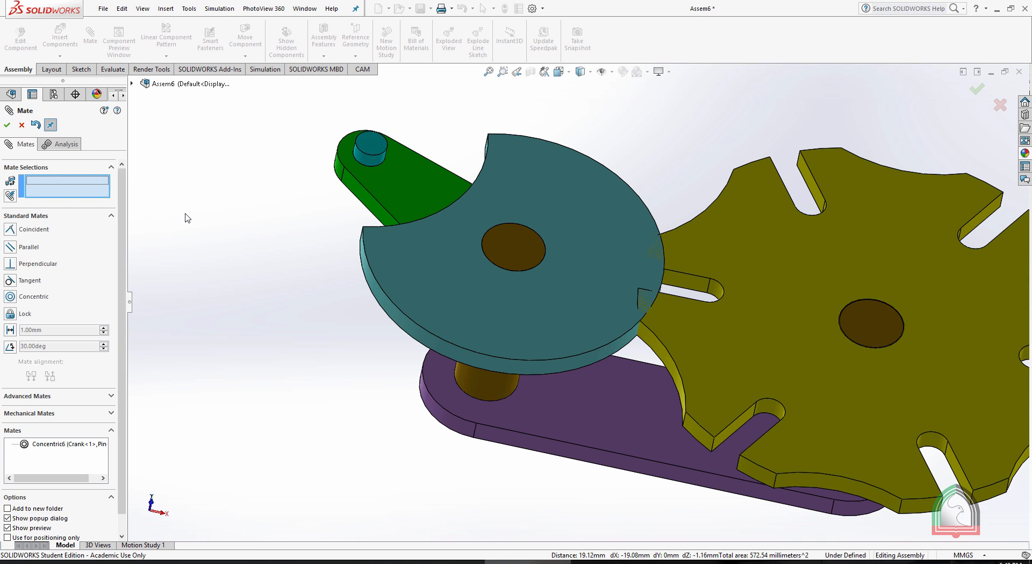
Mate the pin's lower end face coincident with the crank's underside and finish mating.
{"action": "middle_click_drag", "start_coordinate": [184, 219], "coordinate": [301, 210]}
{"action": "scroll", "coordinate": [229, 317], "scroll_direction": "up", "scroll_amount": 3}
{"action": "left_click", "coordinate": [393, 314]}
{"action": "scroll", "coordinate": [322, 318], "scroll_direction": "down", "scroll_amount": 5}
{"action": "left_click", "coordinate": [428, 261]}
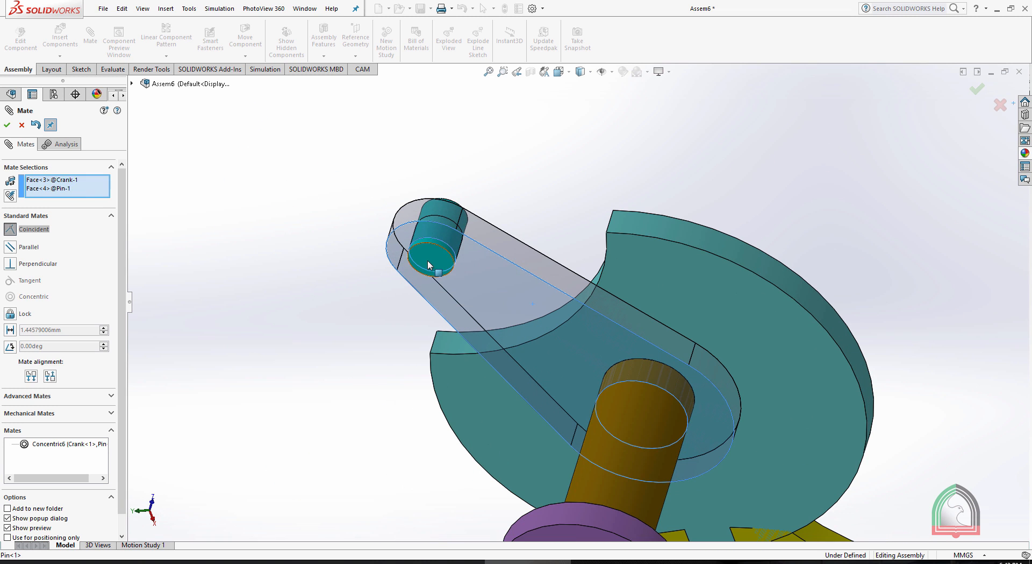
{"action": "left_click", "coordinate": [7, 125]}
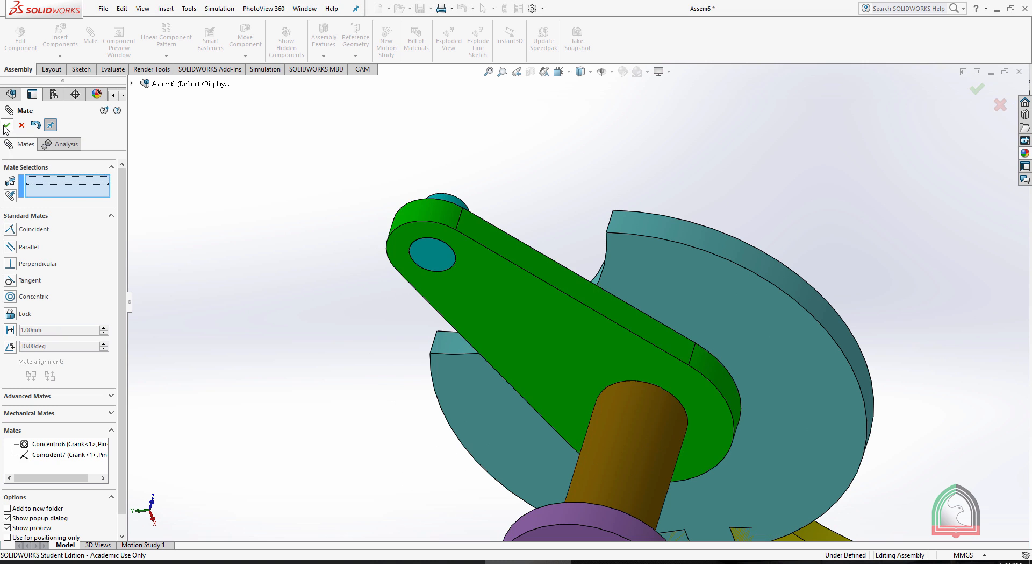
{"action": "left_click", "coordinate": [7, 125]}
Turn the wheel about its shaft and examine how the wheel, driver, crank and pin fit together.
{"action": "scroll", "coordinate": [622, 208], "scroll_direction": "up", "scroll_amount": 3}
{"action": "middle_click_drag", "start_coordinate": [623, 208], "coordinate": [446, 327]}
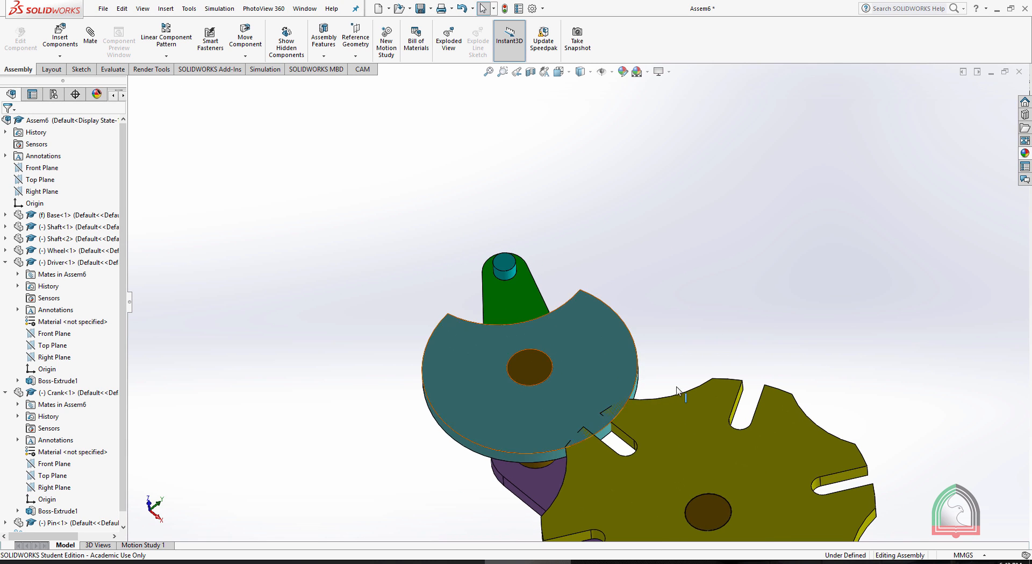
{"action": "left_click_drag", "start_coordinate": [580, 485], "coordinate": [600, 552]}
{"action": "scroll", "coordinate": [647, 262], "scroll_direction": "up", "scroll_amount": 1}
{"action": "middle_click_drag", "start_coordinate": [647, 262], "coordinate": [735, 405]}
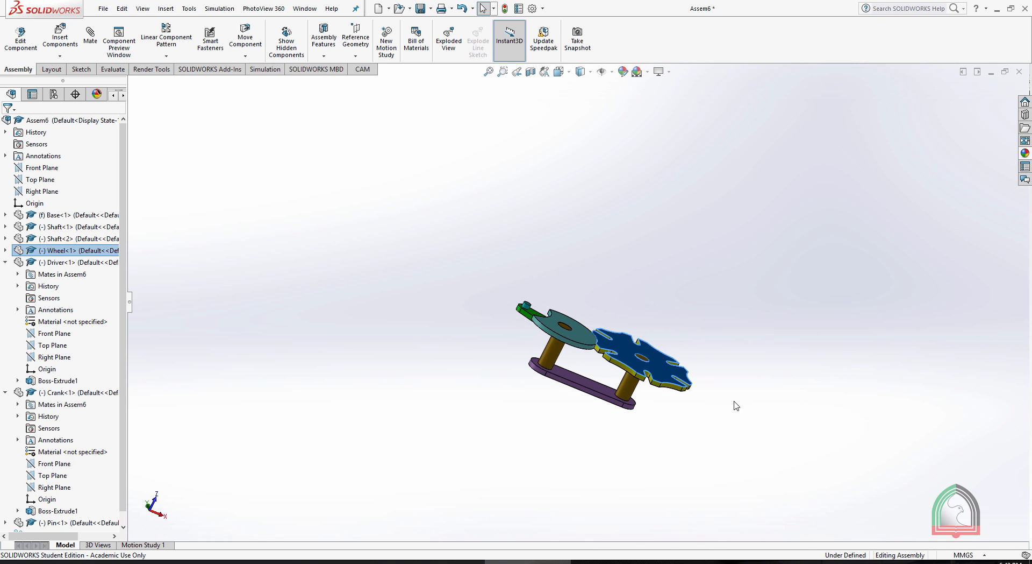
{"action": "scroll", "coordinate": [615, 342], "scroll_direction": "down", "scroll_amount": 3}
{"action": "left_click", "coordinate": [663, 256]}
{"action": "middle_click_drag", "start_coordinate": [707, 232], "coordinate": [656, 301]}
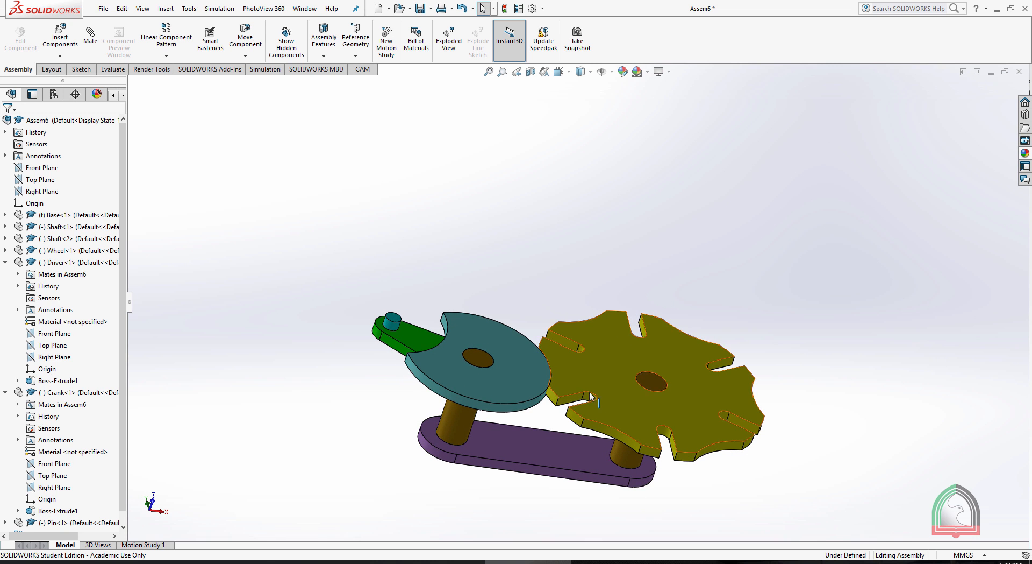
{"action": "scroll", "coordinate": [538, 428], "scroll_direction": "down", "scroll_amount": 5}
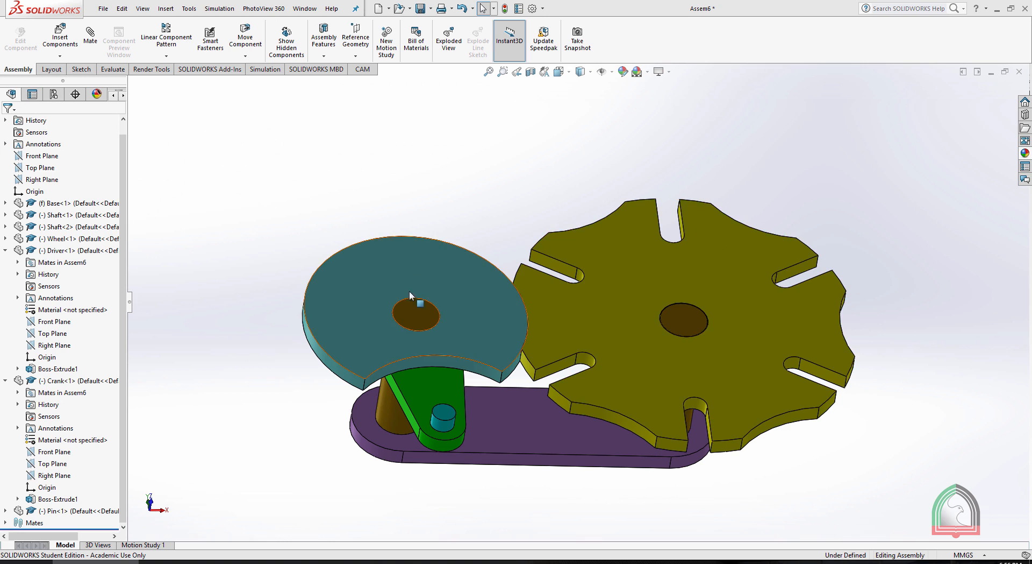
Rotate the driver and crank about their shaft to check that the pin moves with them.
{"action": "left_click_drag", "start_coordinate": [424, 387], "coordinate": [425, 441]}
{"action": "left_click", "coordinate": [499, 167]}
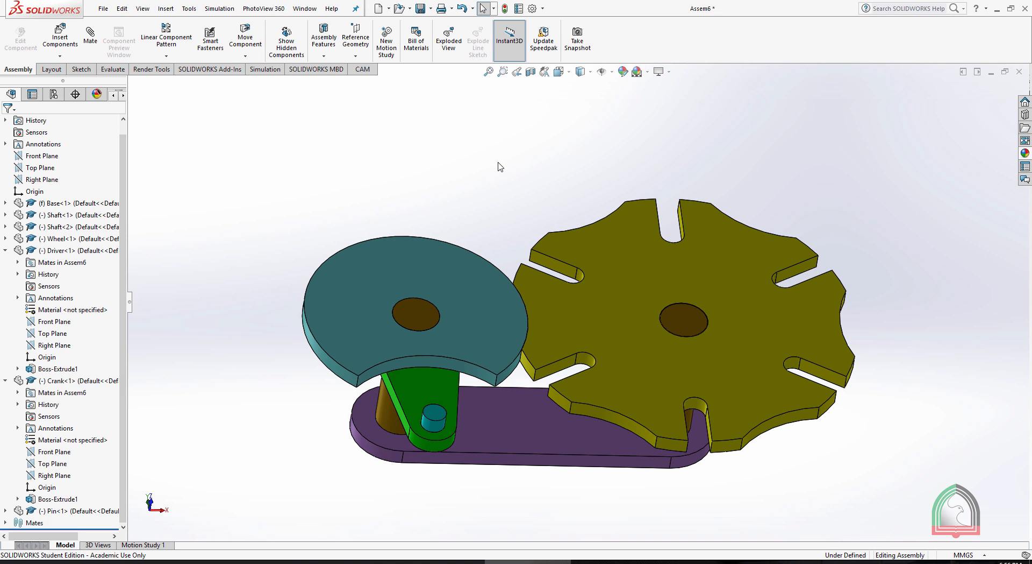
{"action": "middle_click_drag", "start_coordinate": [495, 161], "coordinate": [475, 189]}
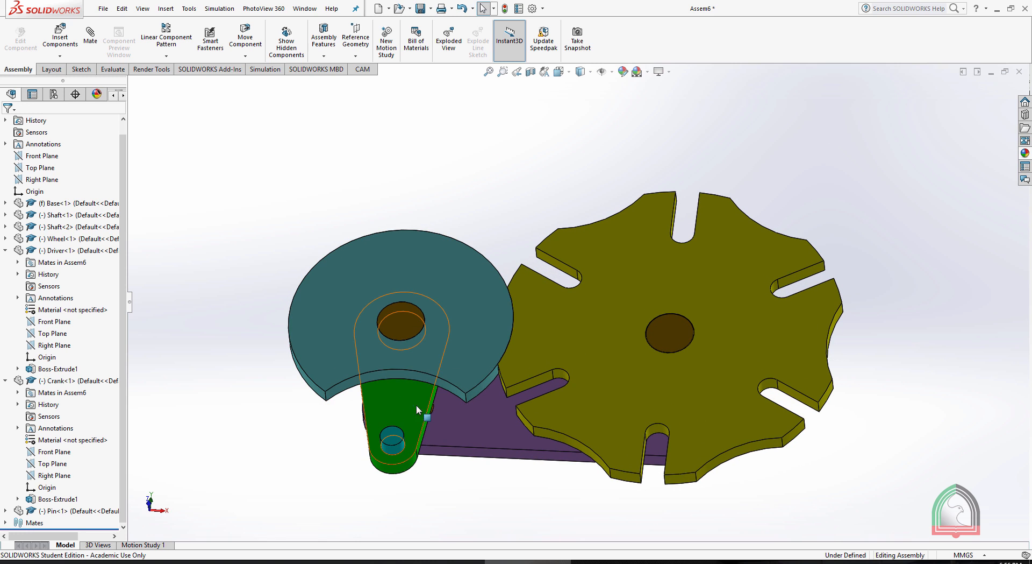
{"action": "left_click_drag", "start_coordinate": [414, 403], "coordinate": [355, 370]}
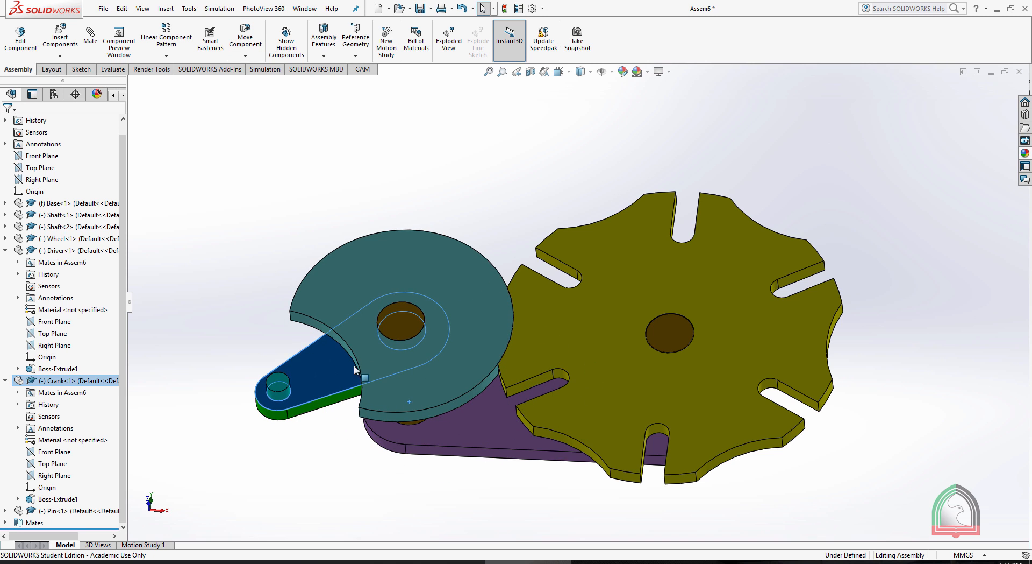
{"action": "left_click", "coordinate": [364, 172]}
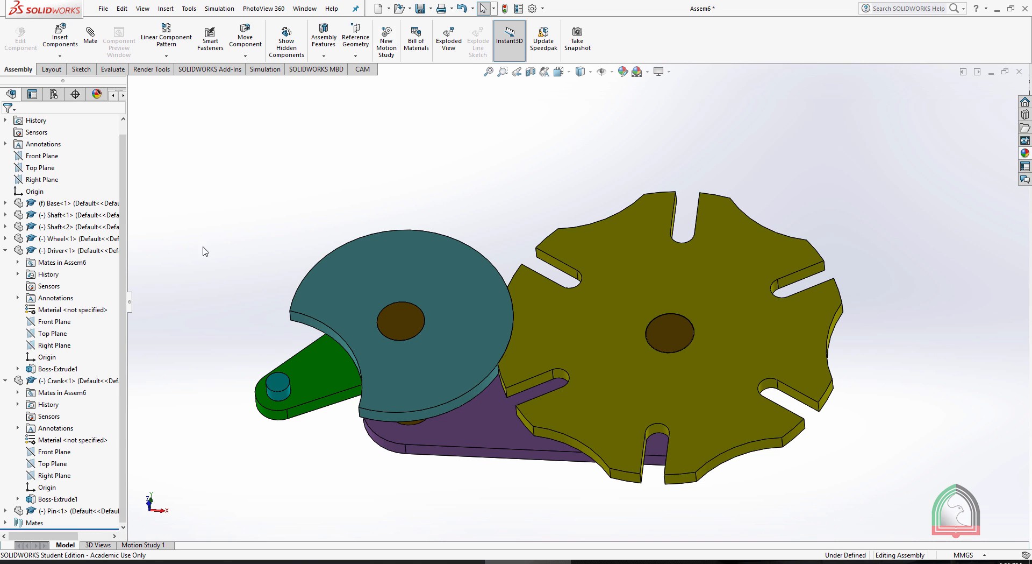
Open Motion Study 1 with its timeline expanded and set the study type to Basic Motion.
{"action": "left_click", "coordinate": [148, 546]}
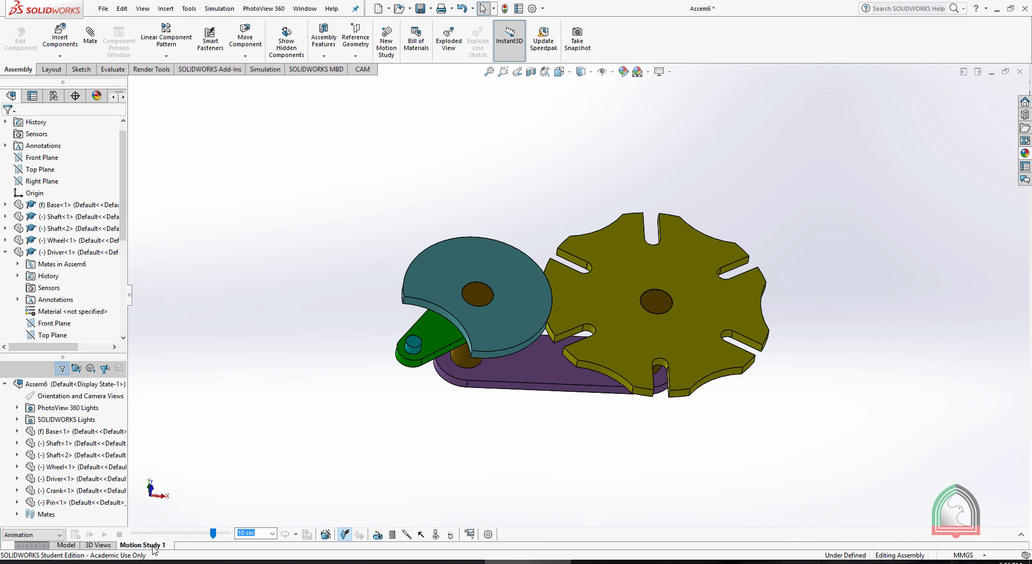
{"action": "left_click", "coordinate": [1022, 535]}
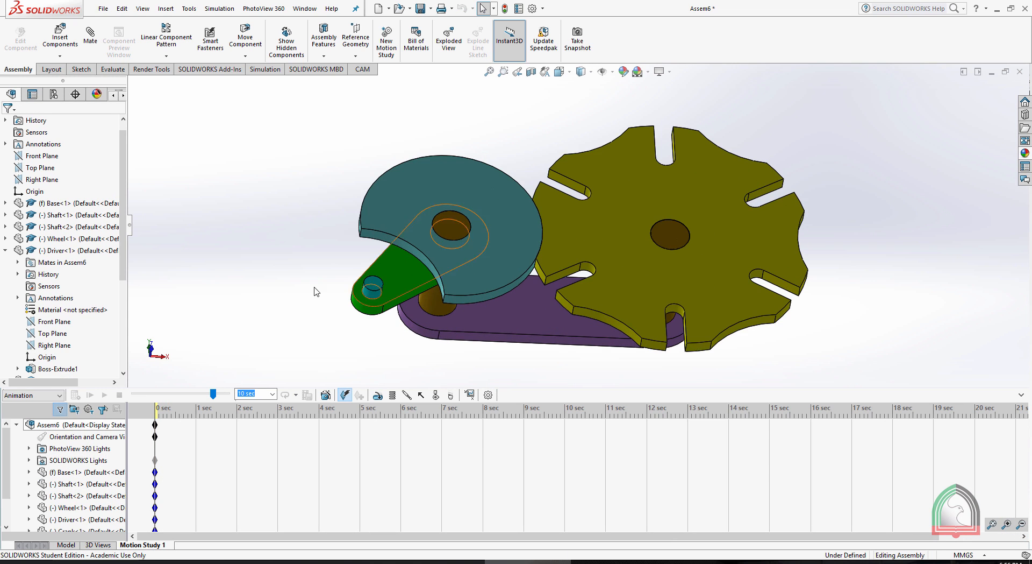
{"action": "left_click", "coordinate": [44, 395]}
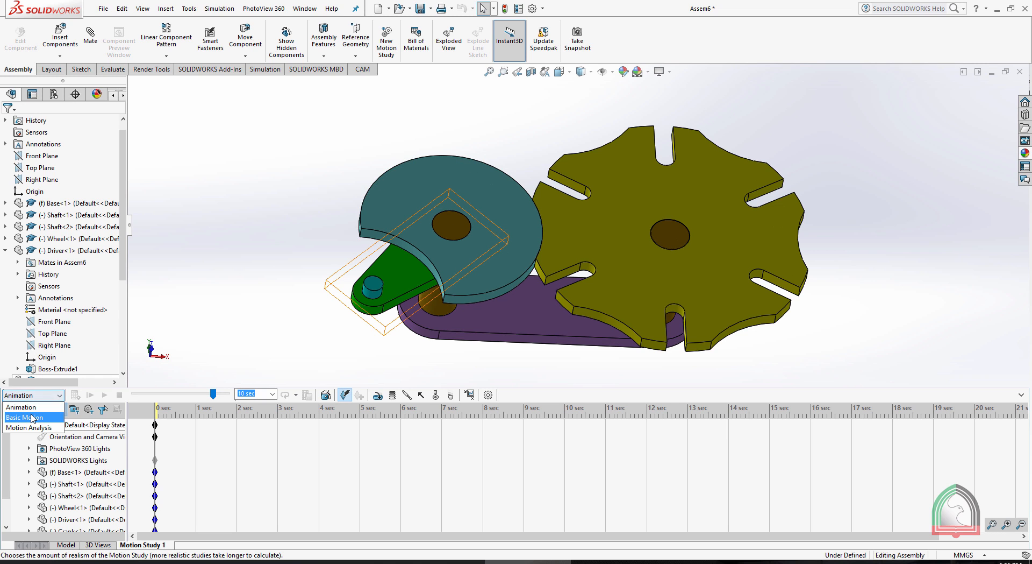
{"action": "left_click", "coordinate": [31, 417]}
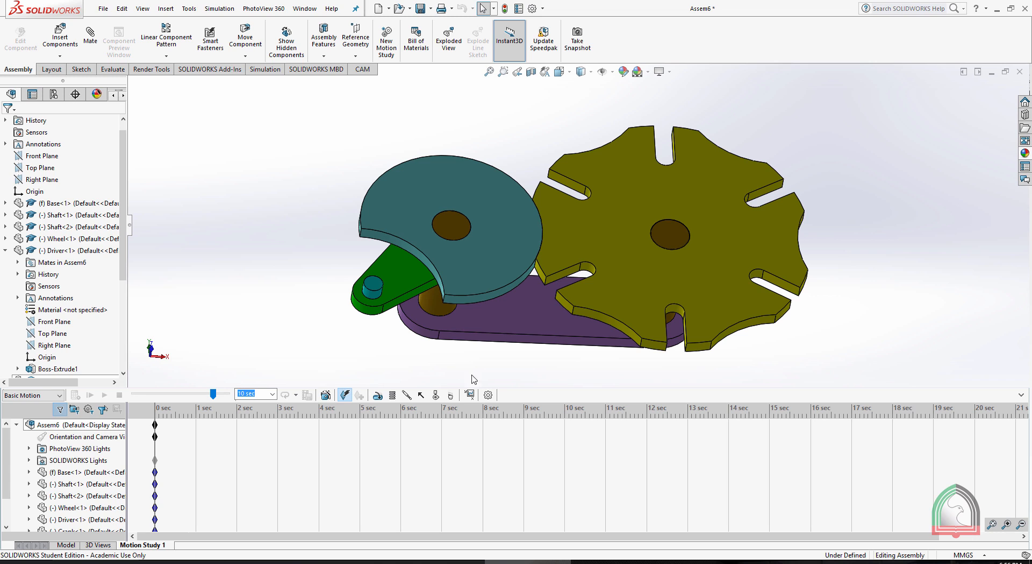
Set the Basic Motion geometry accuracy and 3D contact resolution to their highest level in the study properties.
{"action": "left_click", "coordinate": [489, 395]}
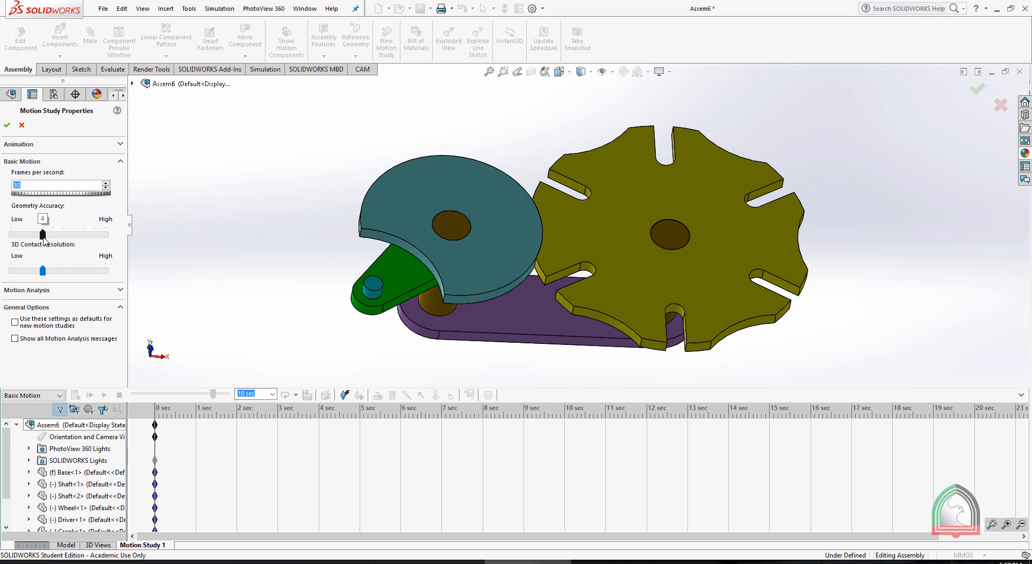
{"action": "left_click_drag", "start_coordinate": [43, 235], "coordinate": [106, 235]}
{"action": "left_click_drag", "start_coordinate": [58, 271], "coordinate": [125, 273]}
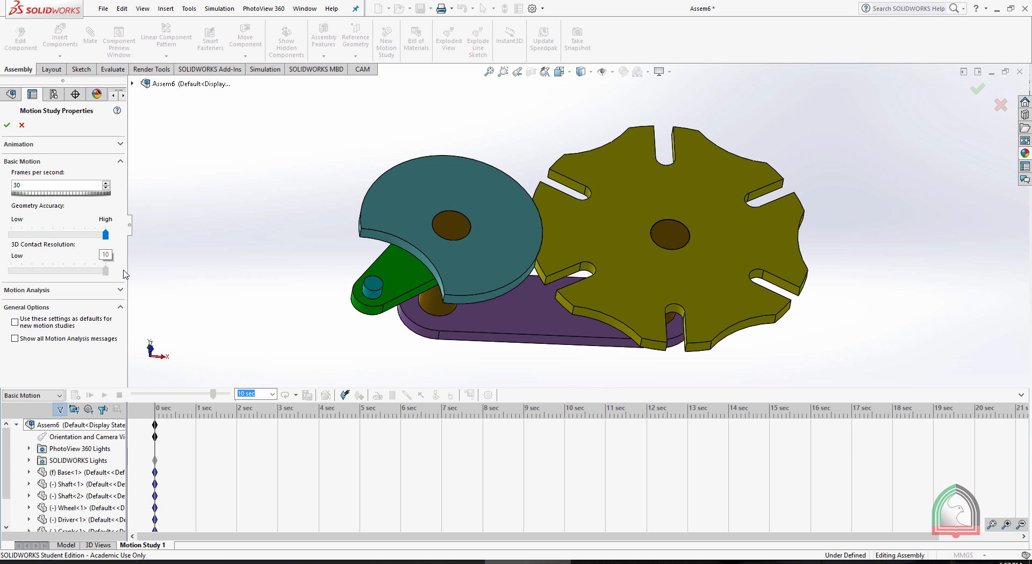
{"action": "left_click", "coordinate": [7, 125]}
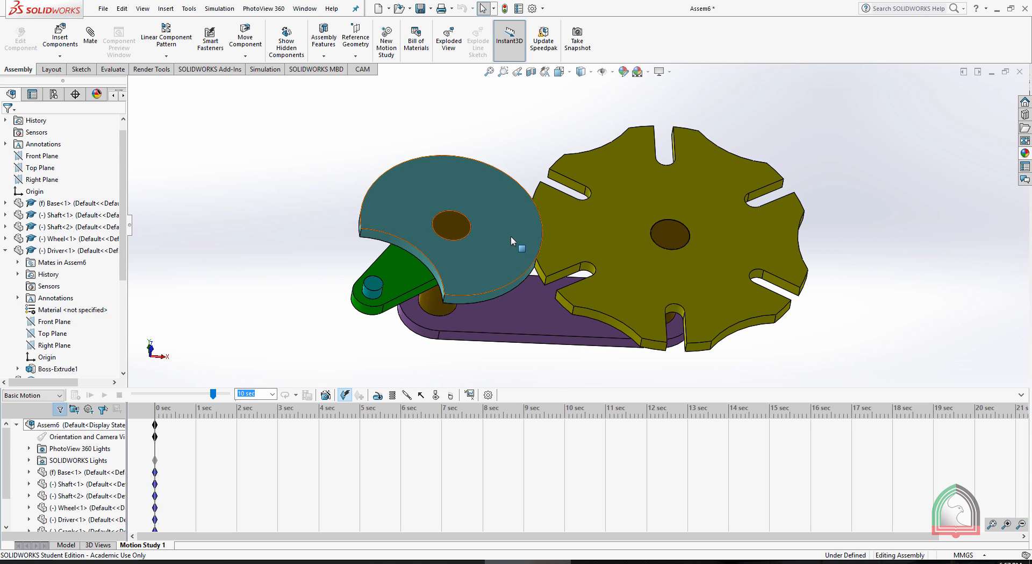
Swing the crank toward the wheel until the pin sits at the mouth of the wheel's nearest lower slot.
{"action": "middle_click_drag", "start_coordinate": [655, 255], "coordinate": [648, 288]}
{"action": "left_click_drag", "start_coordinate": [381, 291], "coordinate": [547, 309]}
{"action": "scroll", "coordinate": [566, 253], "scroll_direction": "down", "scroll_amount": 3}
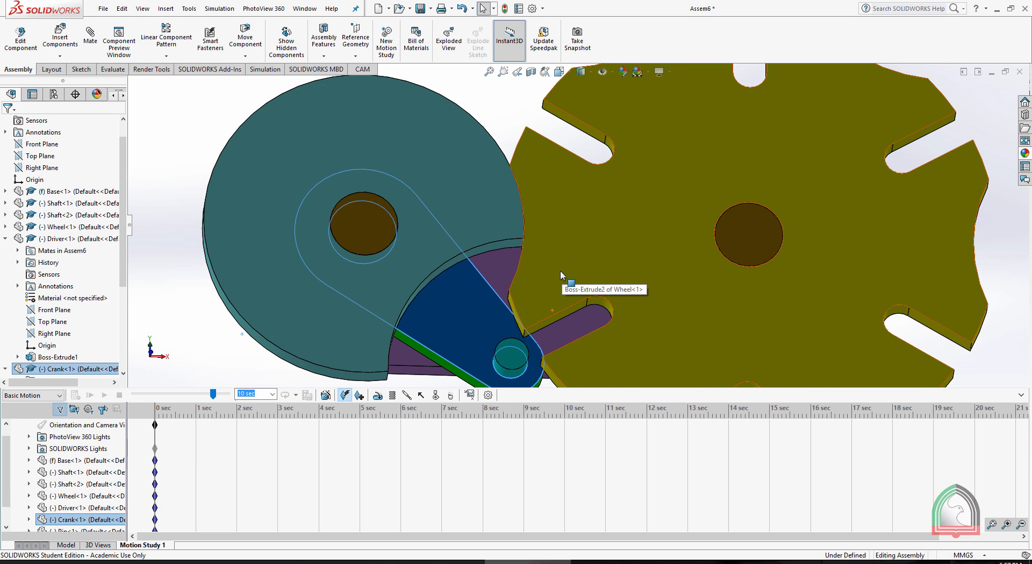
{"action": "scroll", "coordinate": [560, 270], "scroll_direction": "up", "scroll_amount": 2}
{"action": "left_click", "coordinate": [532, 146]}
{"action": "scroll", "coordinate": [575, 225], "scroll_direction": "up", "scroll_amount": 2}
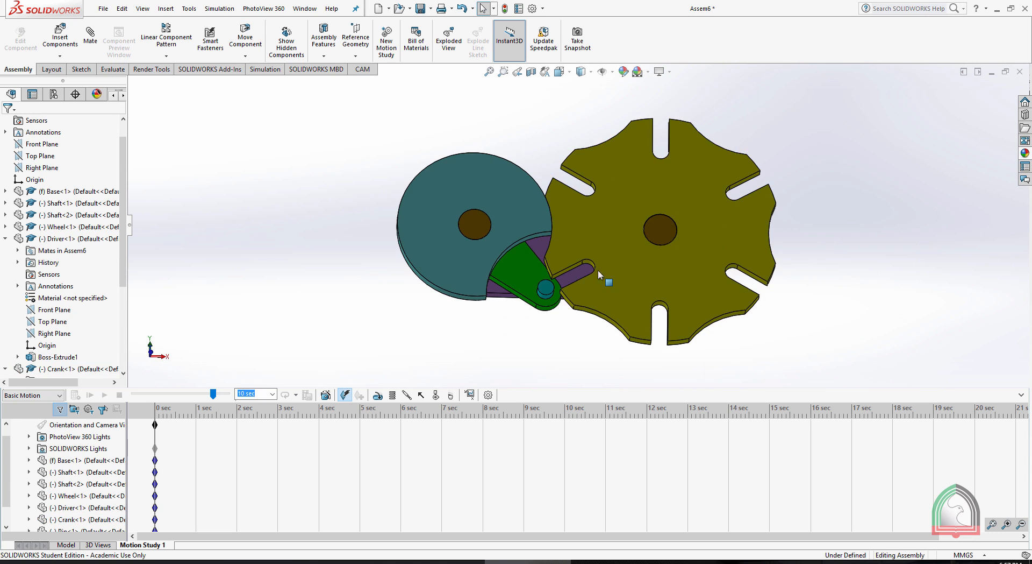
Add a rotary motor on the driver's outer rim face with reversed direction and a constant speed of 20 RPM.
{"action": "middle_click_drag", "start_coordinate": [603, 277], "coordinate": [605, 235]}
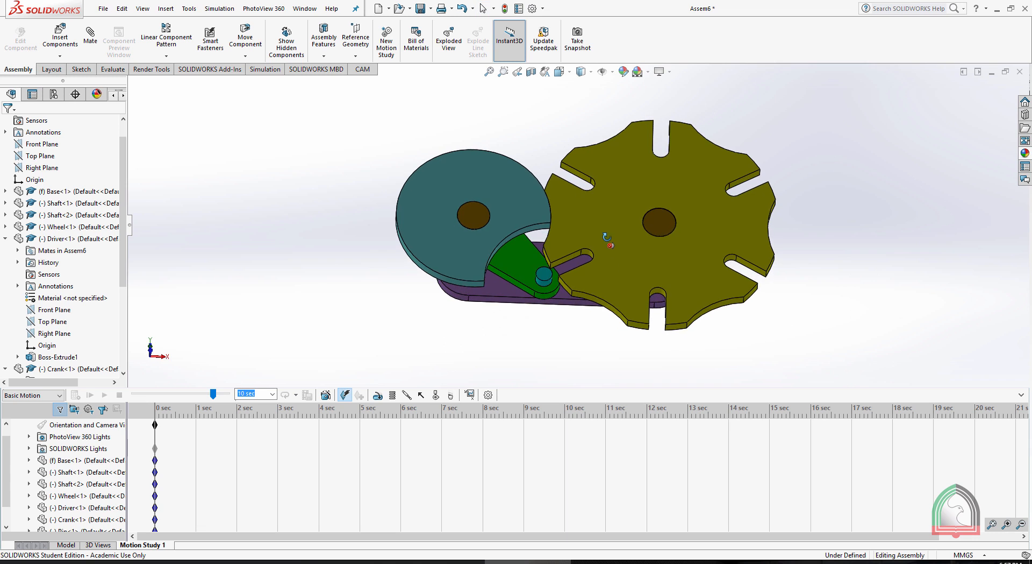
{"action": "left_click", "coordinate": [378, 396]}
{"action": "middle_click_drag", "start_coordinate": [346, 246], "coordinate": [346, 240]}
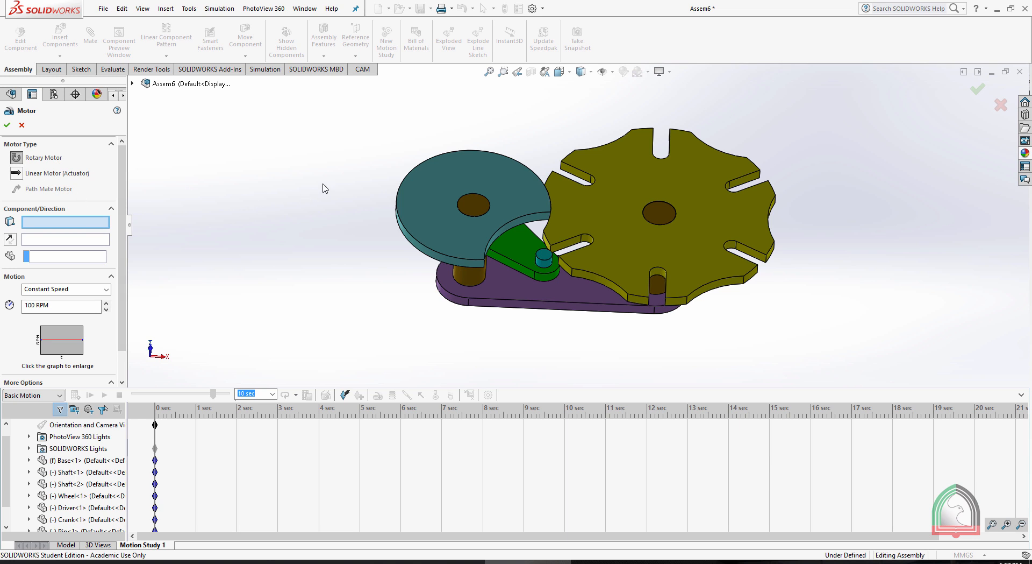
{"action": "scroll", "coordinate": [326, 189], "scroll_direction": "down", "scroll_amount": 2}
{"action": "scroll", "coordinate": [452, 288], "scroll_direction": "down", "scroll_amount": 1}
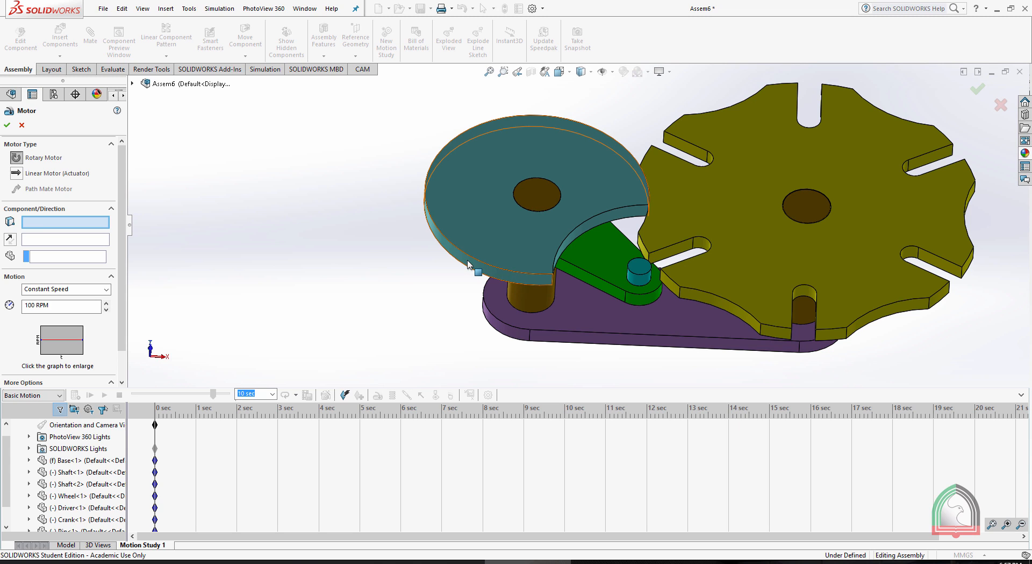
{"action": "left_click", "coordinate": [467, 262]}
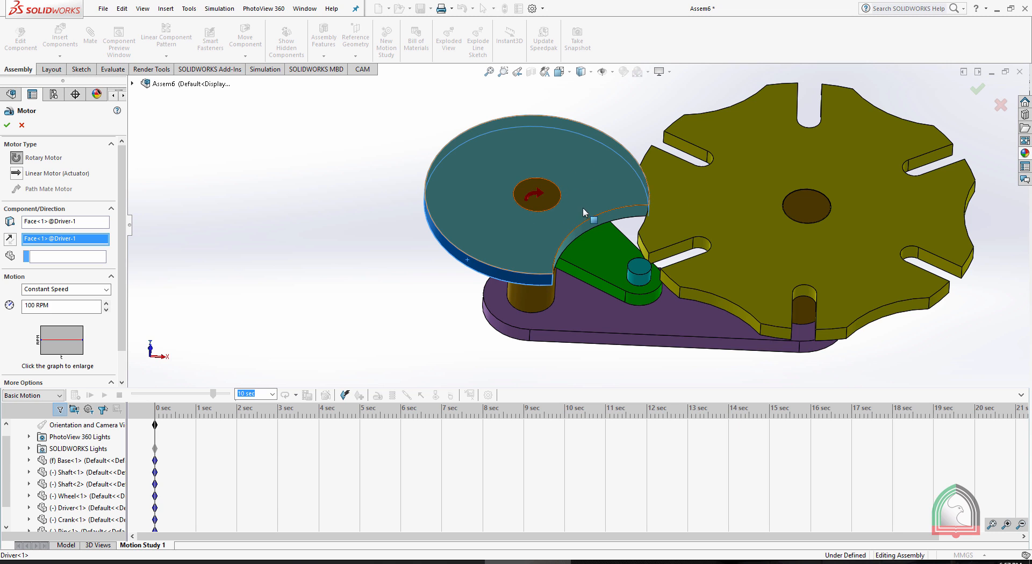
{"action": "left_click", "coordinate": [12, 240]}
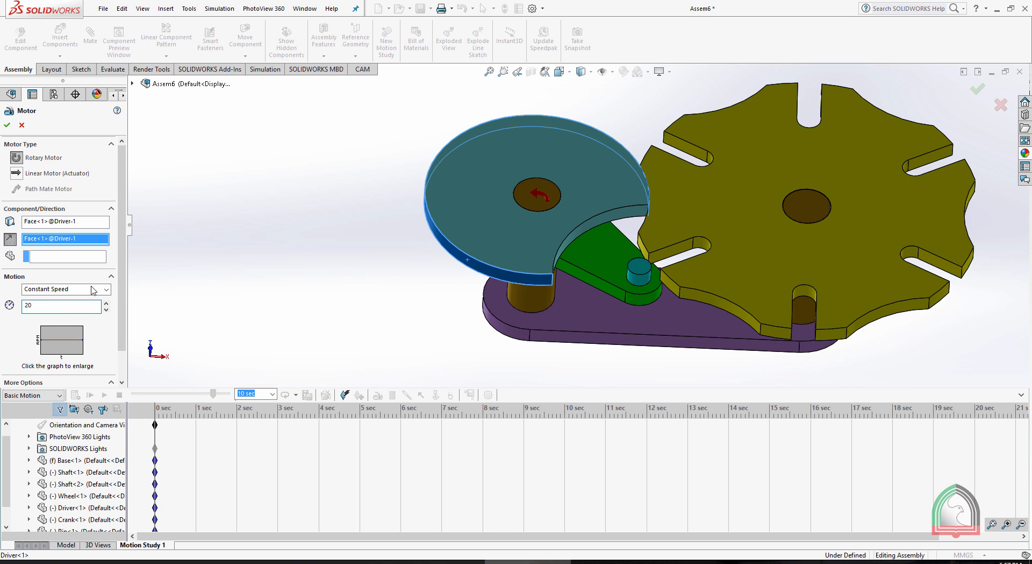
{"action": "type", "text": "20"}
{"action": "key", "text": "Return"}
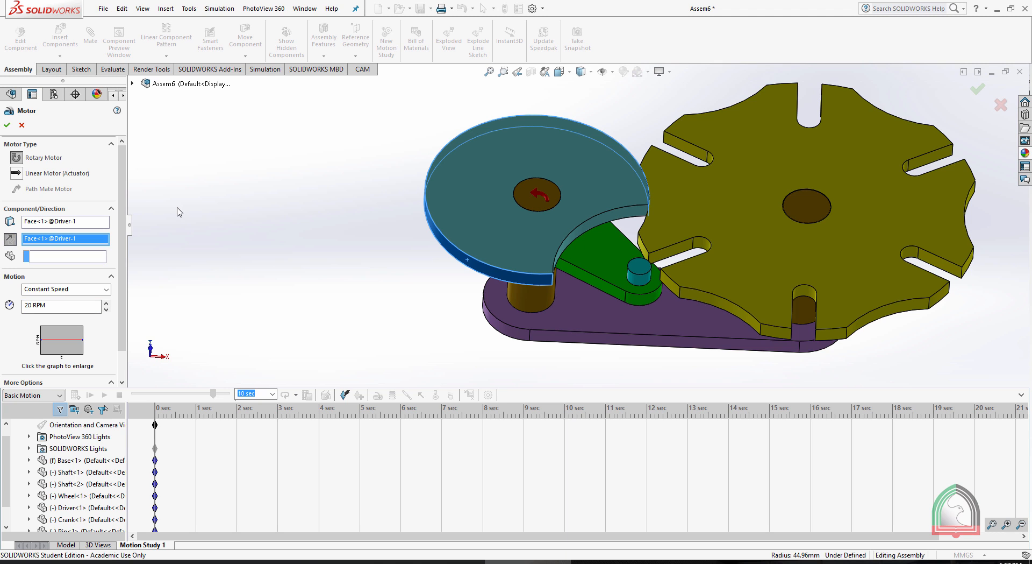
{"action": "left_click", "coordinate": [8, 125]}
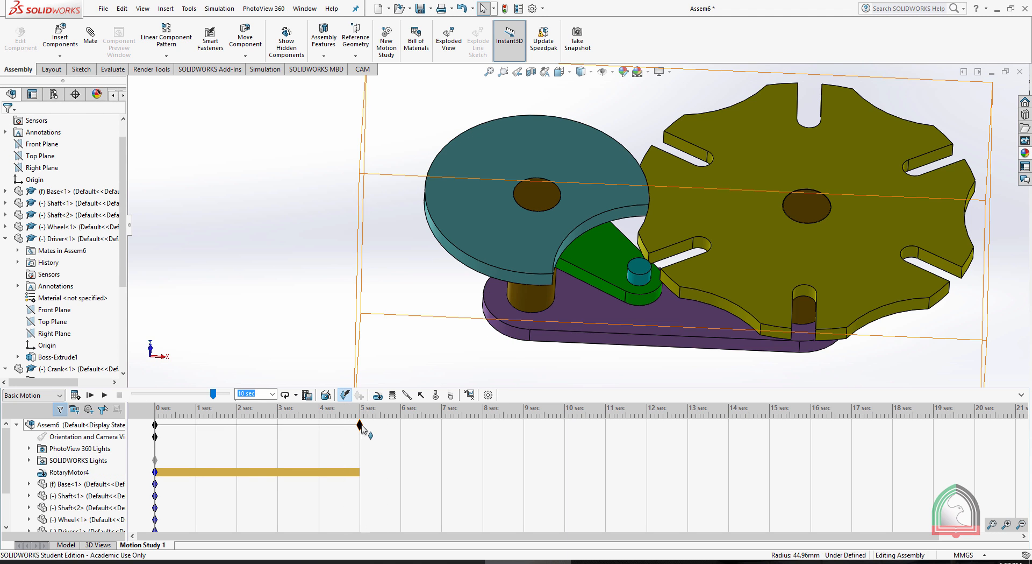
Extend the motion study's duration to 10 seconds.
{"action": "left_click_drag", "start_coordinate": [360, 426], "coordinate": [565, 435]}
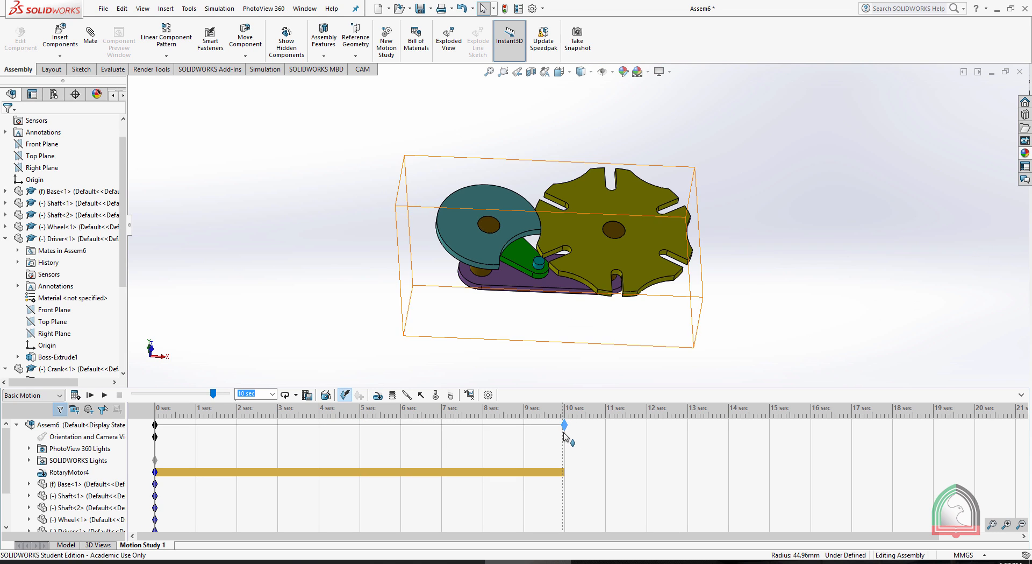
{"action": "scroll", "coordinate": [567, 258], "scroll_direction": "down", "scroll_amount": 5}
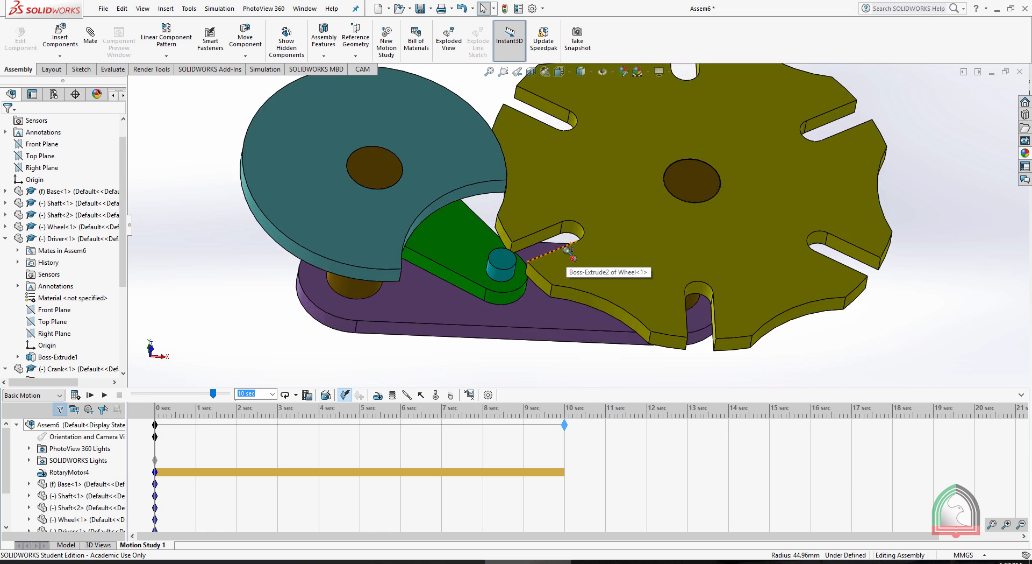
{"action": "scroll", "coordinate": [562, 228], "scroll_direction": "up", "scroll_amount": 3}
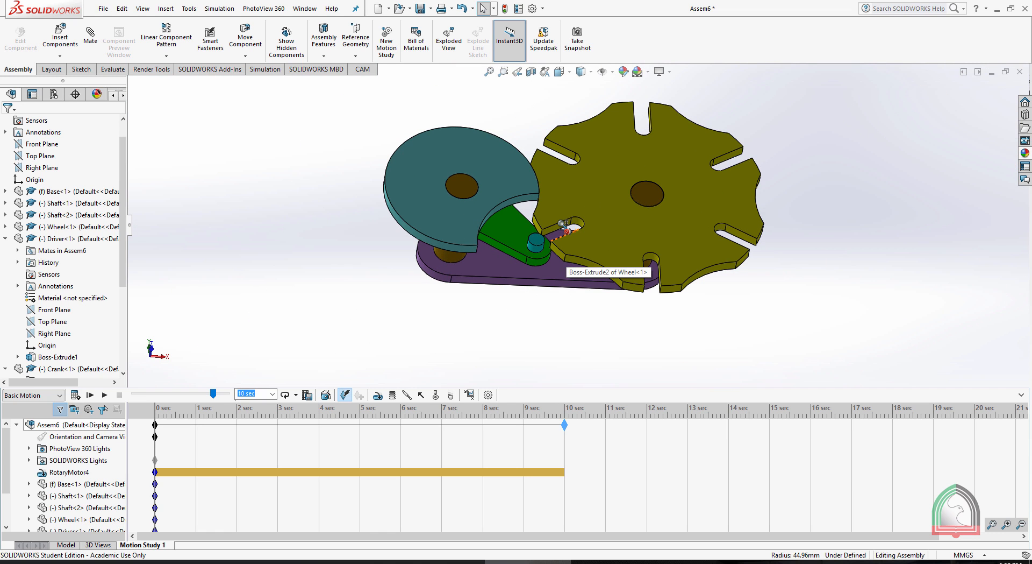
{"action": "scroll", "coordinate": [543, 156], "scroll_direction": "down", "scroll_amount": 3}
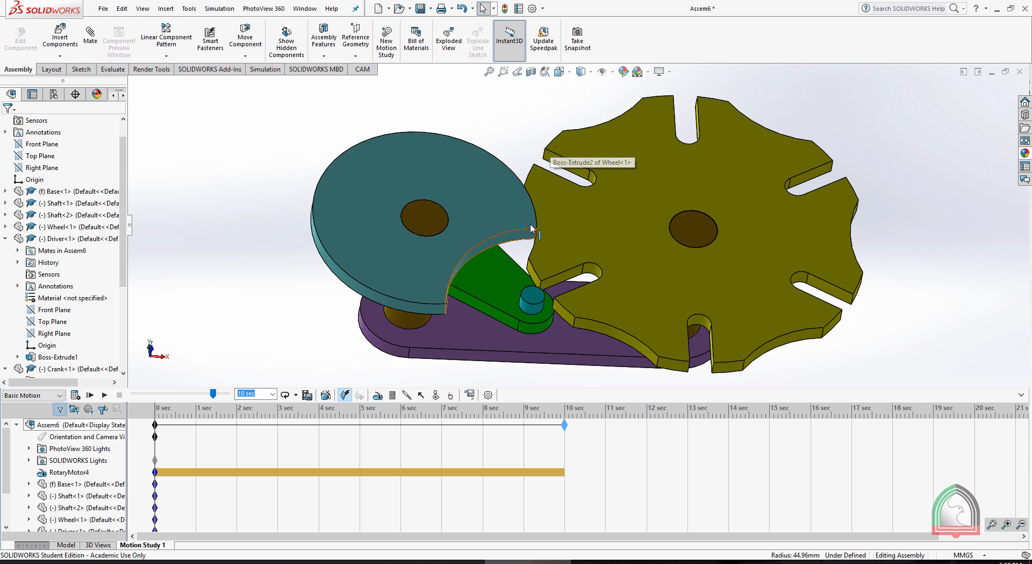
Add a solid body contact between the driver, the pin and the wheel.
{"action": "left_click", "coordinate": [466, 173]}
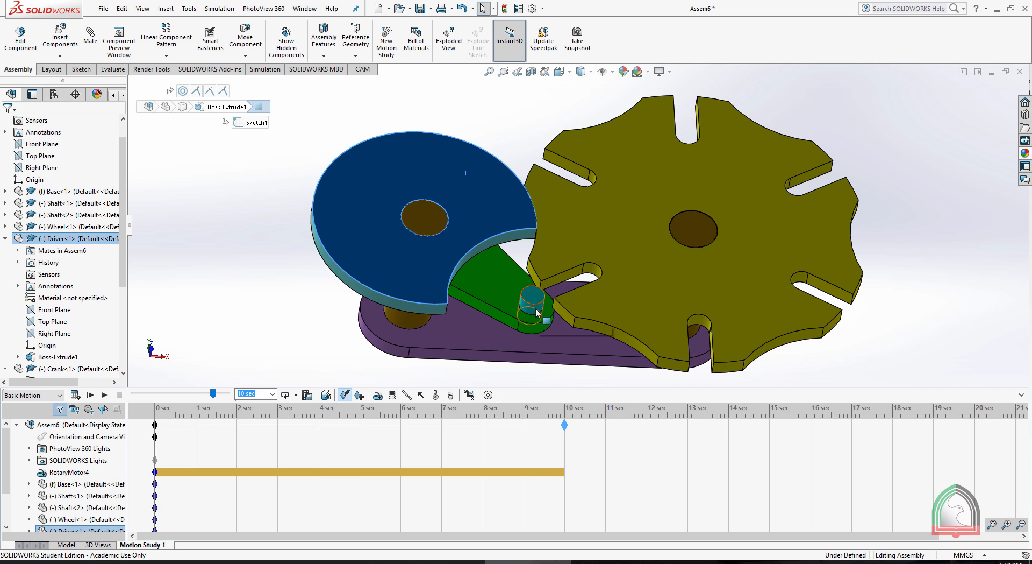
{"action": "left_click", "coordinate": [575, 217]}
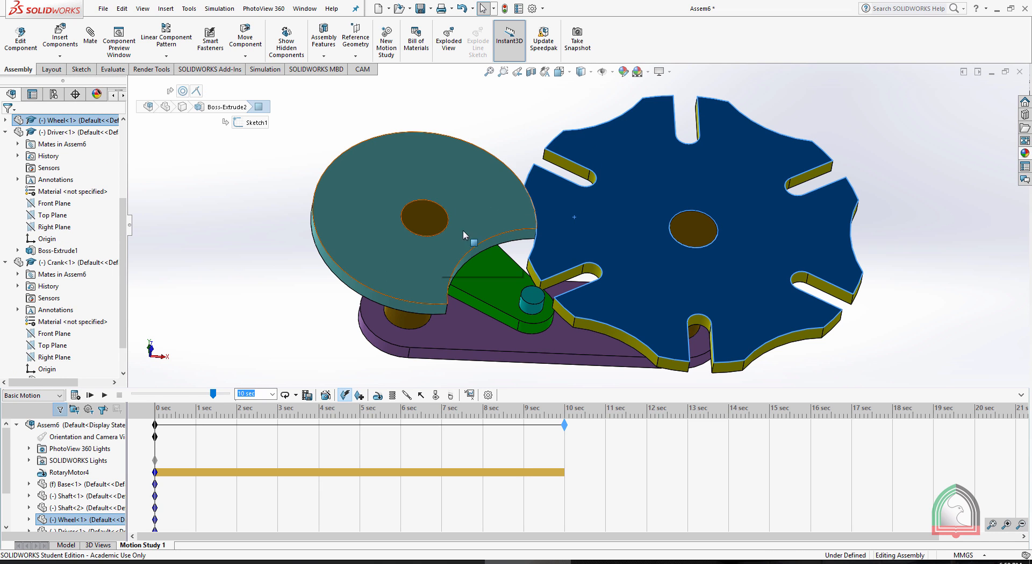
{"action": "left_click", "coordinate": [515, 112]}
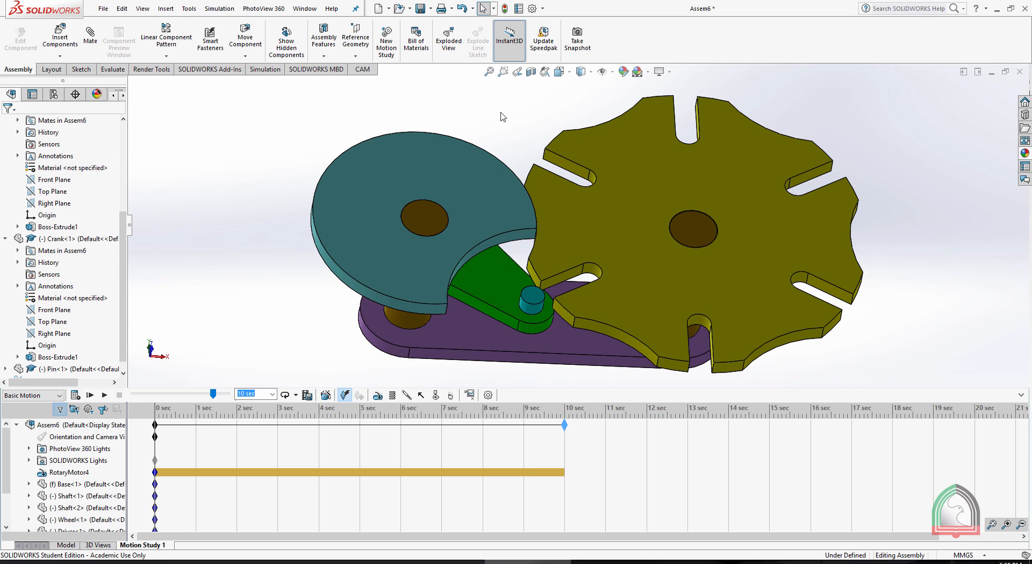
{"action": "left_click", "coordinate": [436, 397]}
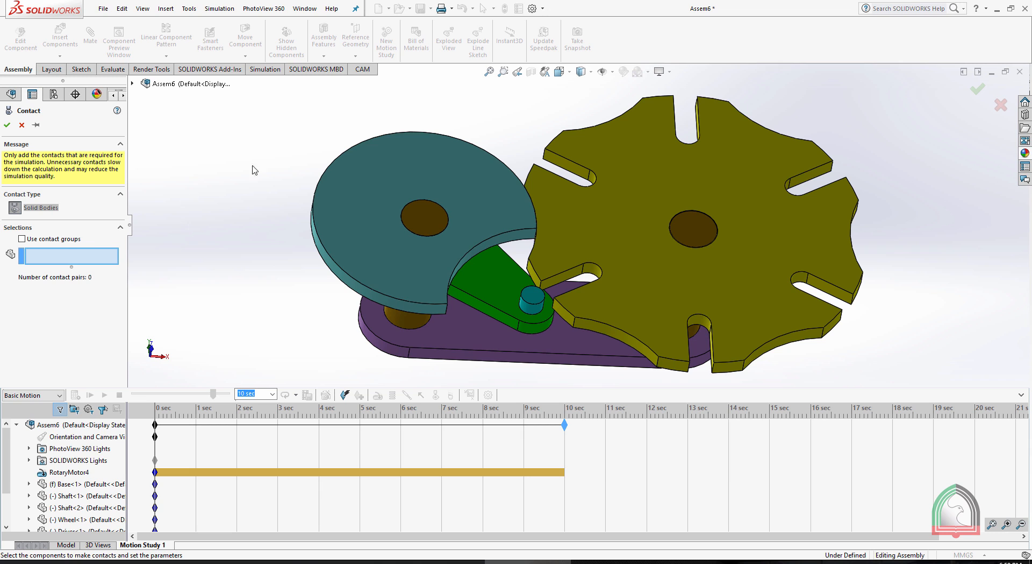
{"action": "left_click", "coordinate": [473, 188]}
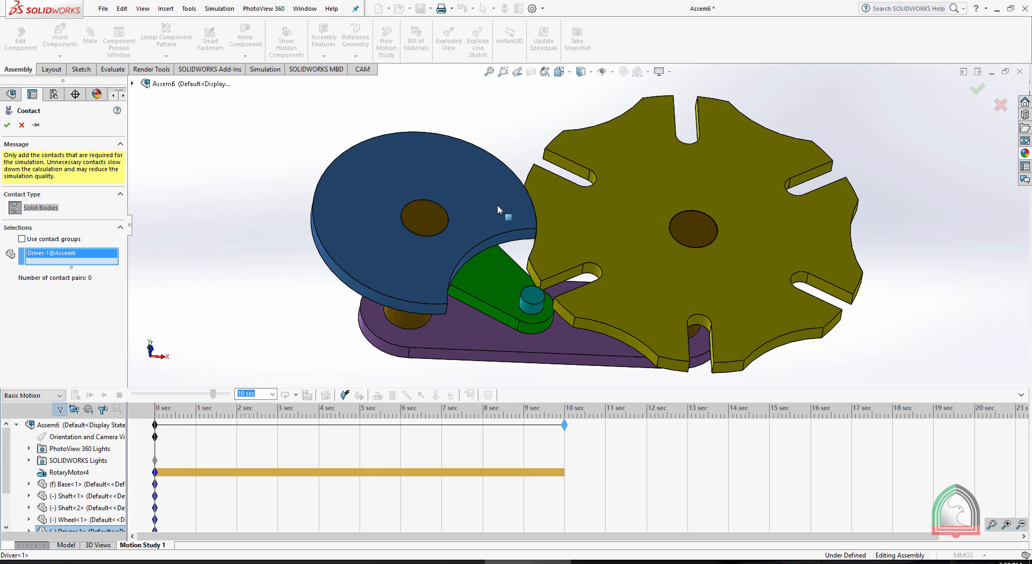
{"action": "left_click", "coordinate": [535, 311]}
{"action": "left_click", "coordinate": [570, 217]}
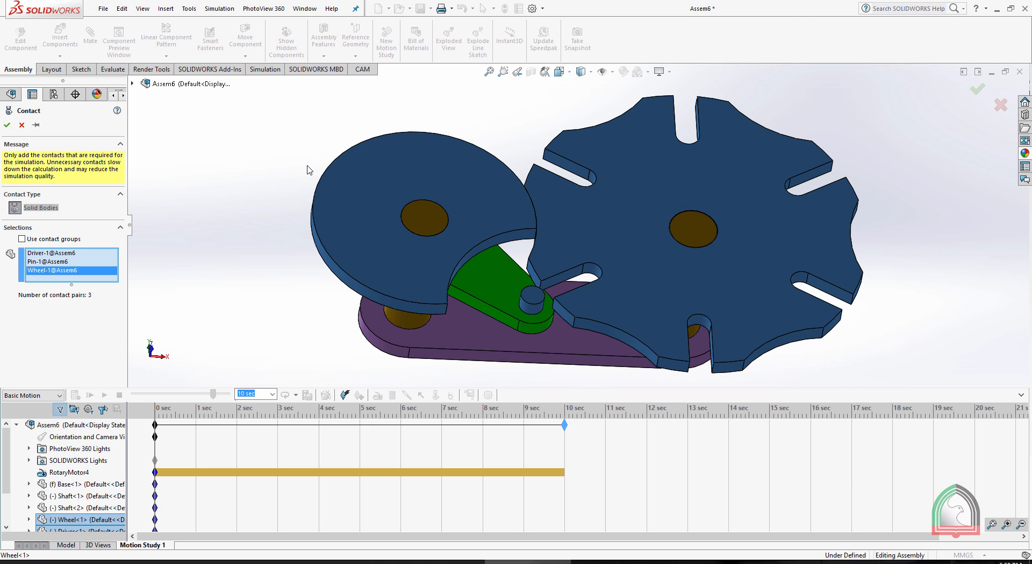
{"action": "left_click", "coordinate": [8, 126]}
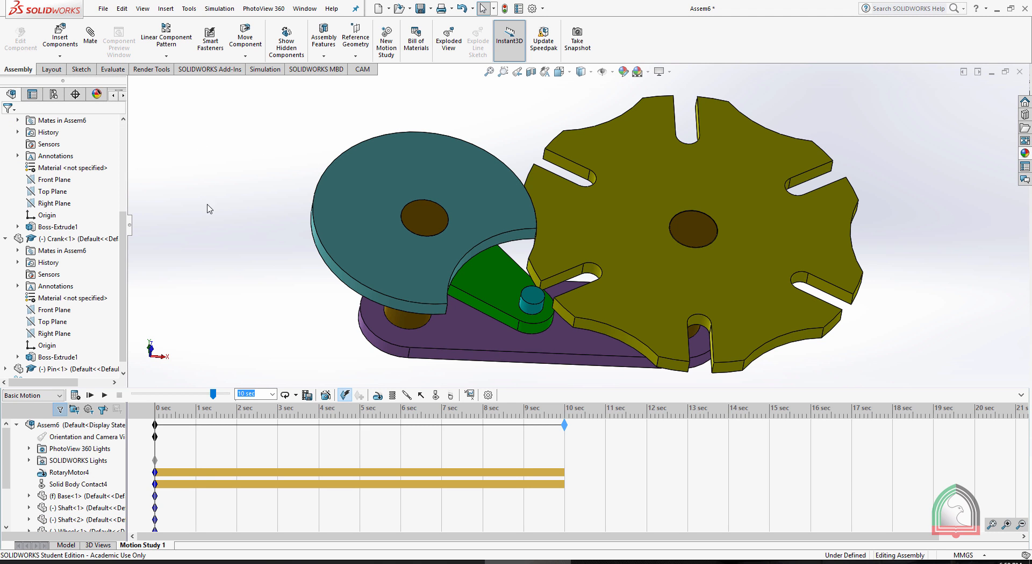
Calculate the motion study, stop its playback and play the simulated Geneva motion again.
{"action": "left_click", "coordinate": [75, 396]}
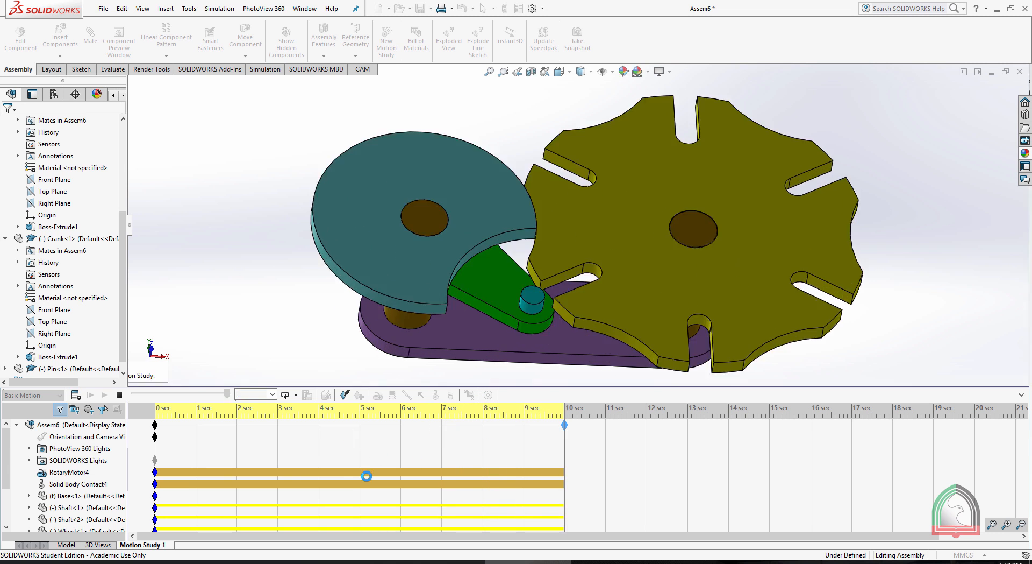
{"action": "left_click", "coordinate": [120, 394]}
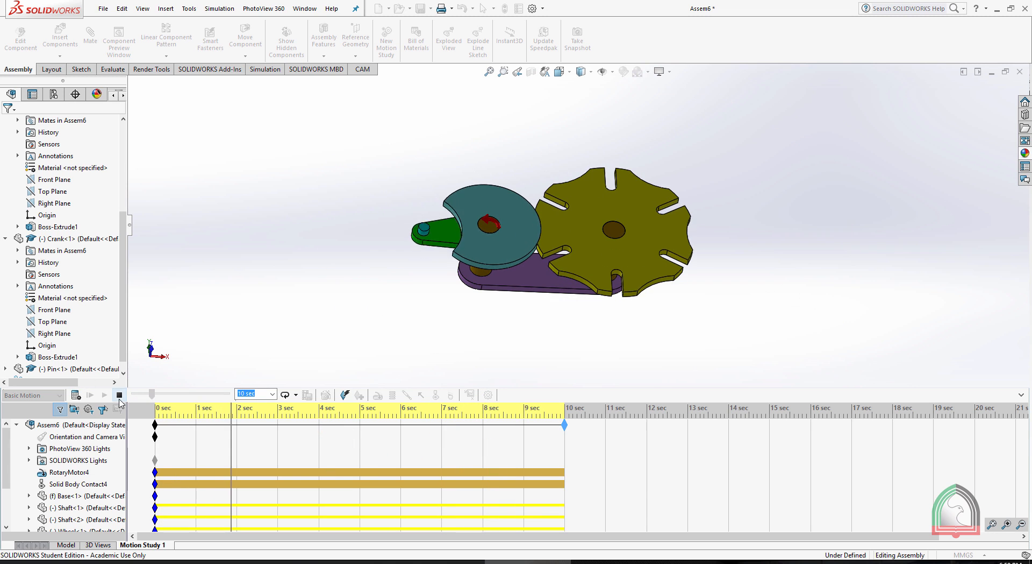
{"action": "scroll", "coordinate": [530, 253], "scroll_direction": "down", "scroll_amount": 4}
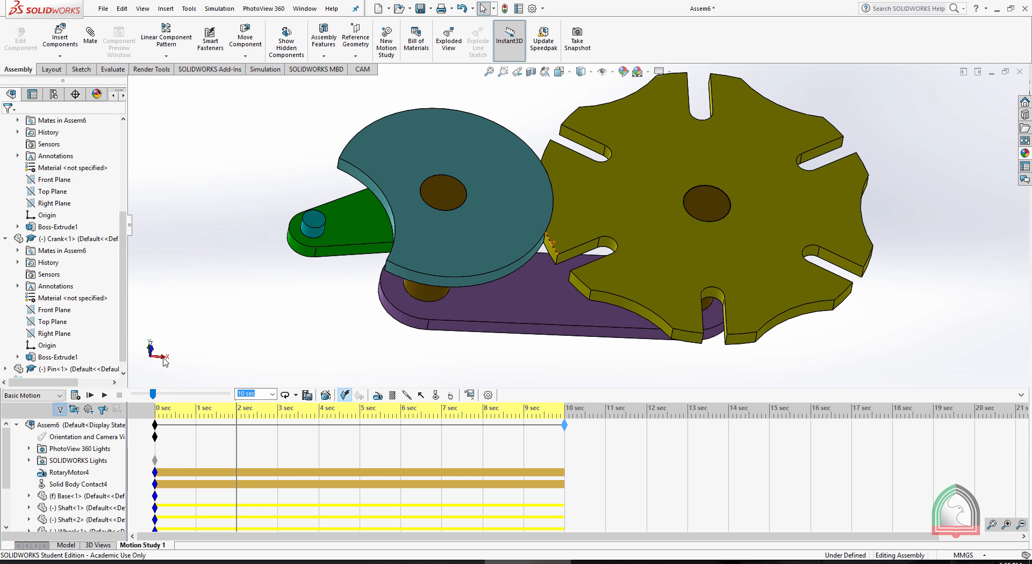
{"action": "left_click", "coordinate": [104, 394]}
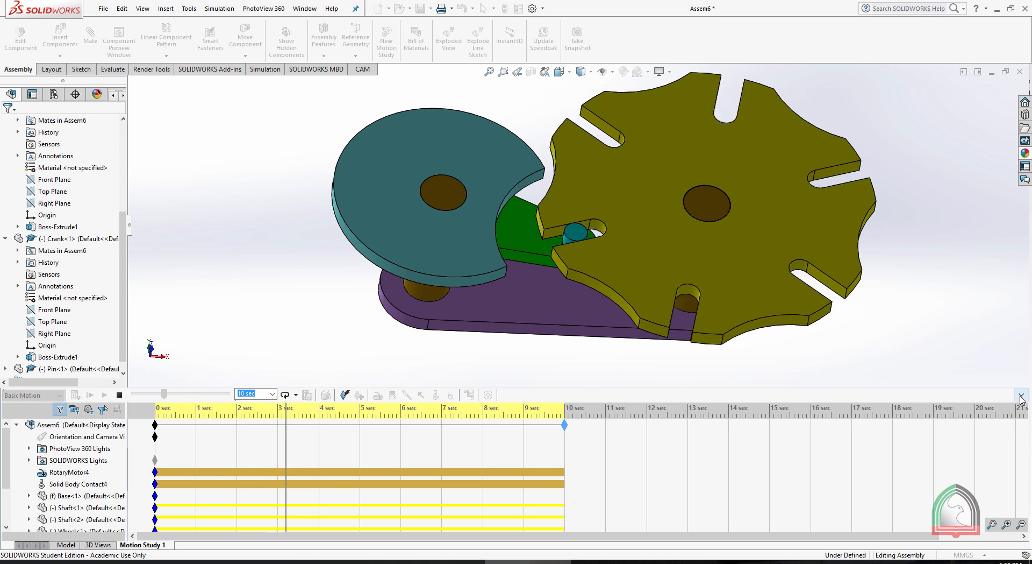
Start an exploded view and move the driver well upward along Z, with the crank raised along Z between the driver and its shaft.
{"action": "left_click", "coordinate": [1021, 395]}
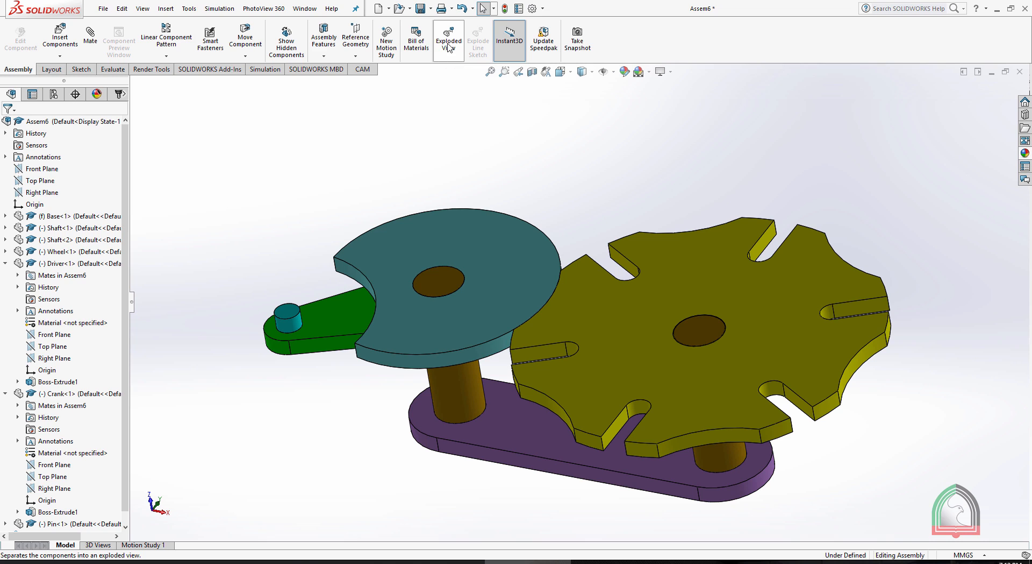
{"action": "left_click", "coordinate": [445, 48]}
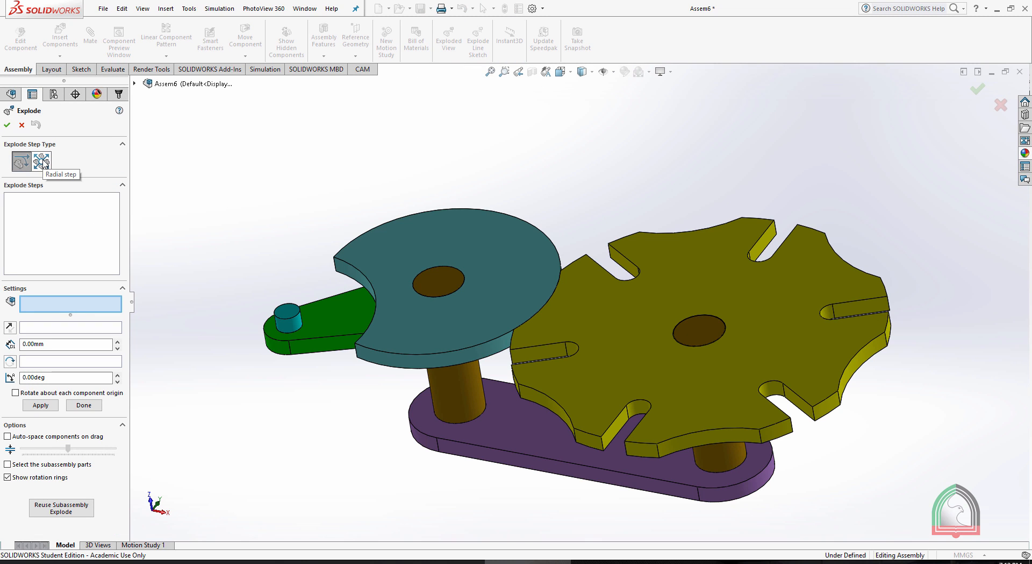
{"action": "scroll", "coordinate": [504, 179], "scroll_direction": "up", "scroll_amount": 2}
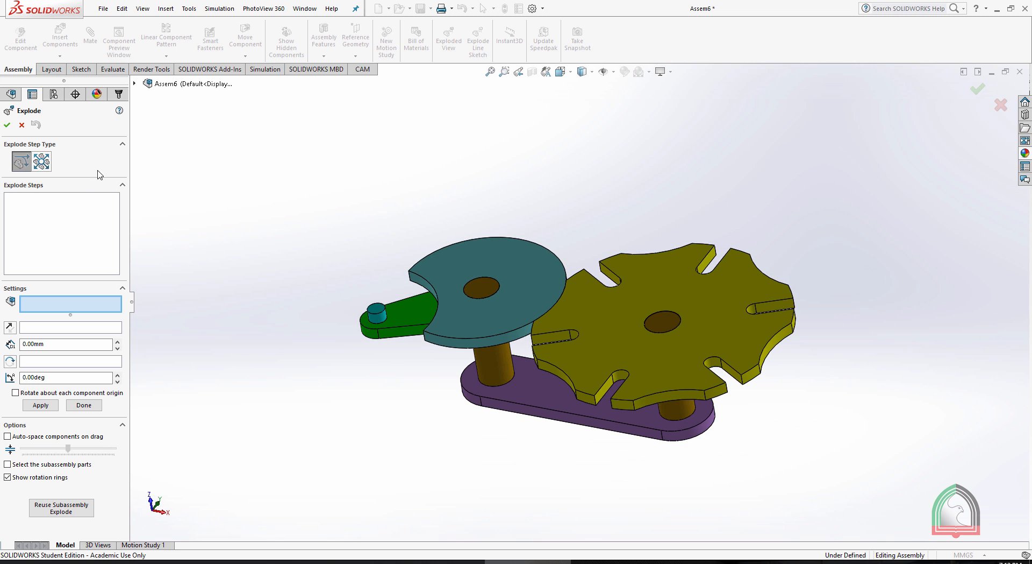
{"action": "left_click", "coordinate": [475, 253]}
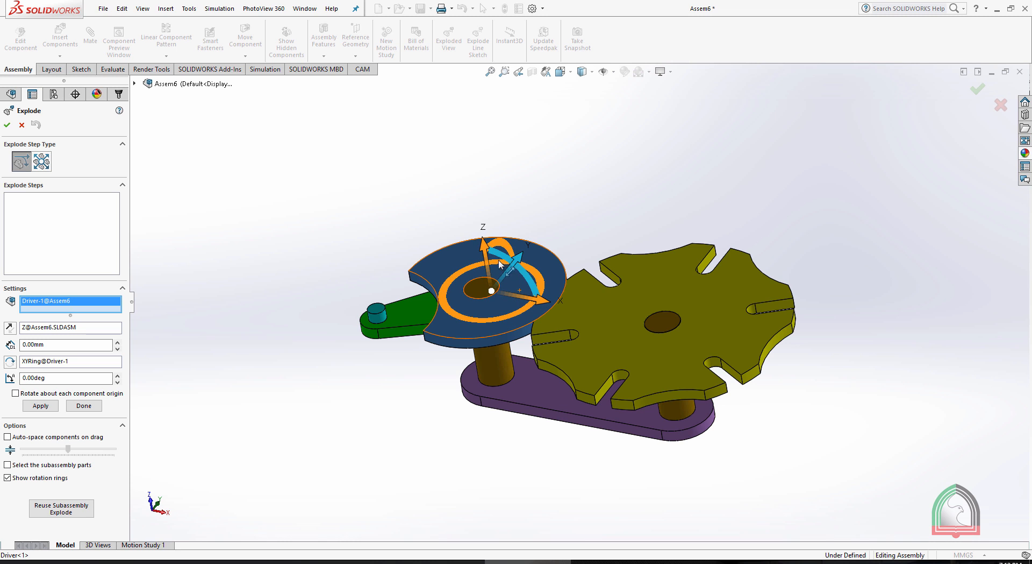
{"action": "left_click_drag", "start_coordinate": [487, 253], "coordinate": [446, 84]}
{"action": "left_click", "coordinate": [433, 305]}
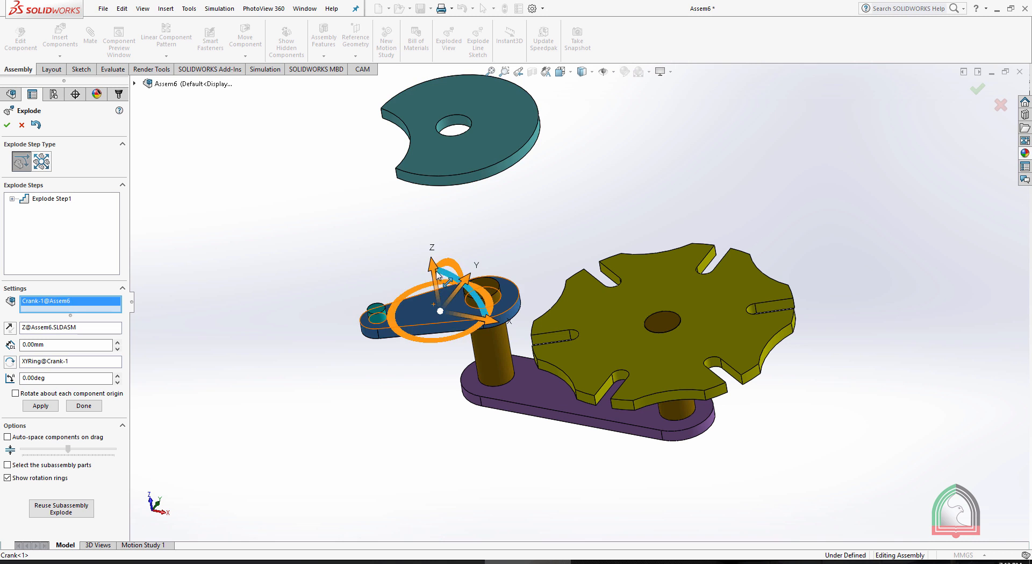
{"action": "left_click_drag", "start_coordinate": [433, 253], "coordinate": [422, 166]}
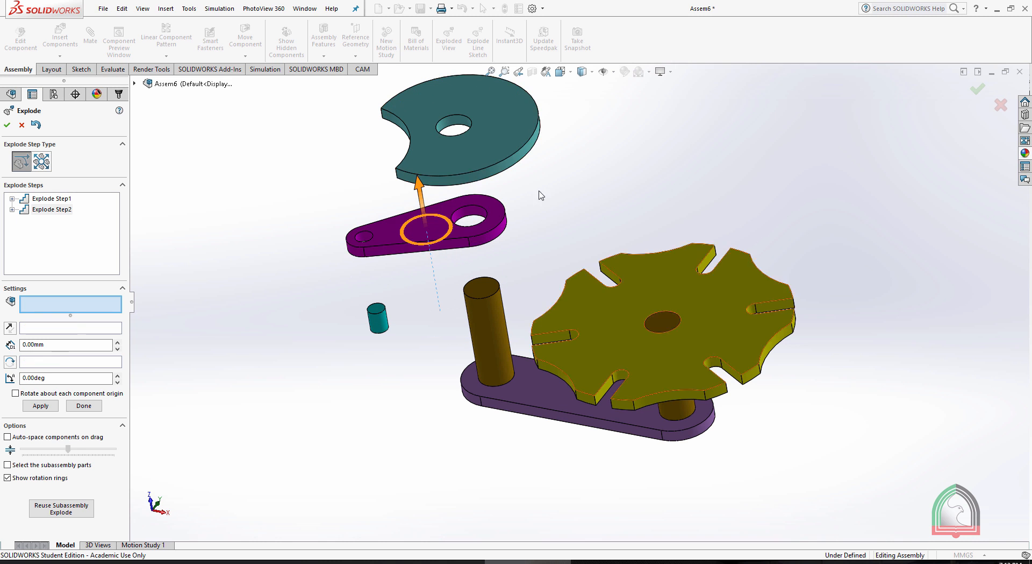
Explode the Geneva wheel upward along Z above its shaft and the base downward along Z below both shafts, completing the exploded view.
{"action": "scroll", "coordinate": [537, 194], "scroll_direction": "up", "scroll_amount": 2}
{"action": "left_click", "coordinate": [641, 305]}
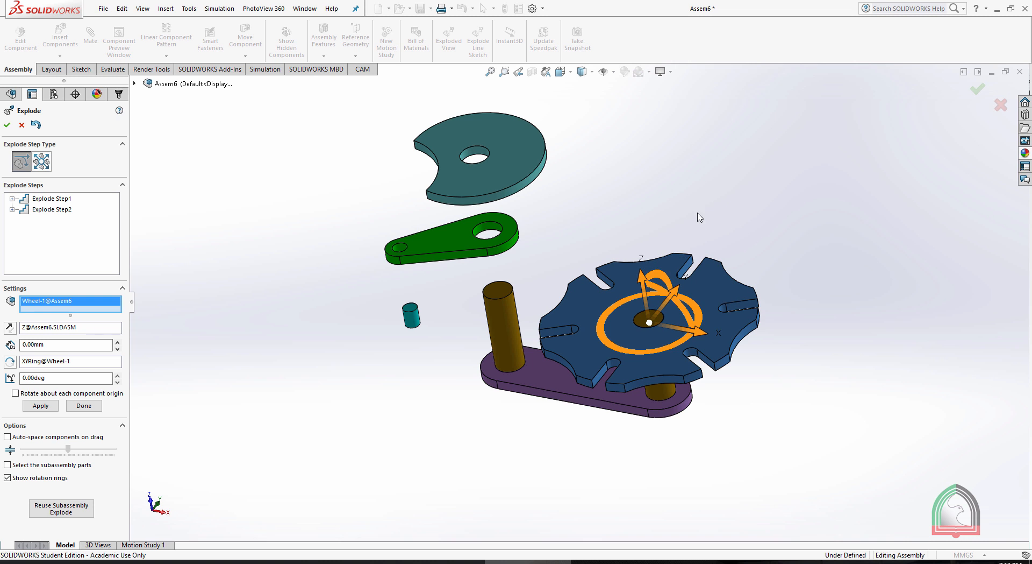
{"action": "left_click_drag", "start_coordinate": [643, 275], "coordinate": [629, 130]}
{"action": "left_click", "coordinate": [589, 385]}
{"action": "left_click_drag", "start_coordinate": [578, 332], "coordinate": [586, 406]}
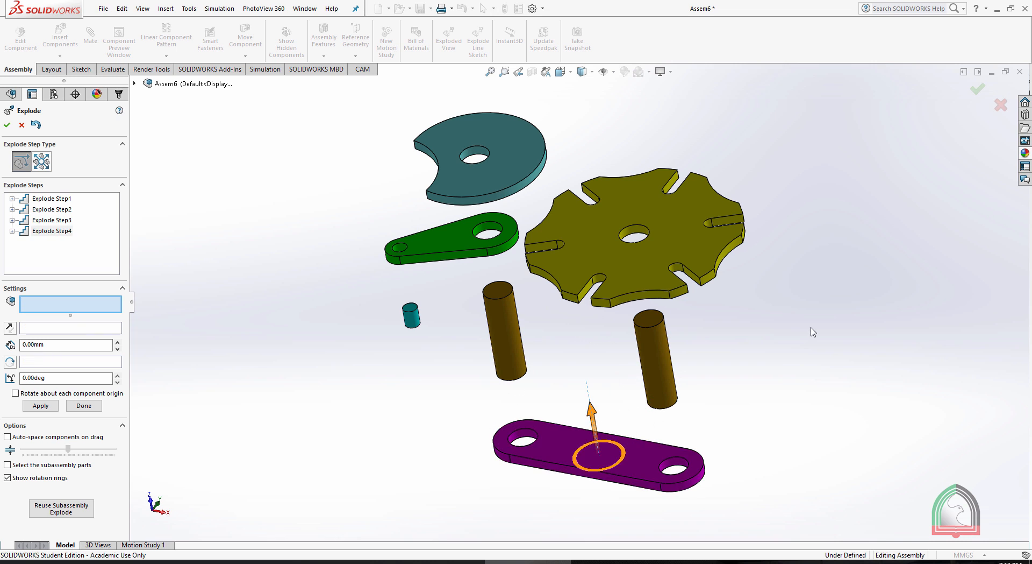
{"action": "left_click", "coordinate": [7, 127]}
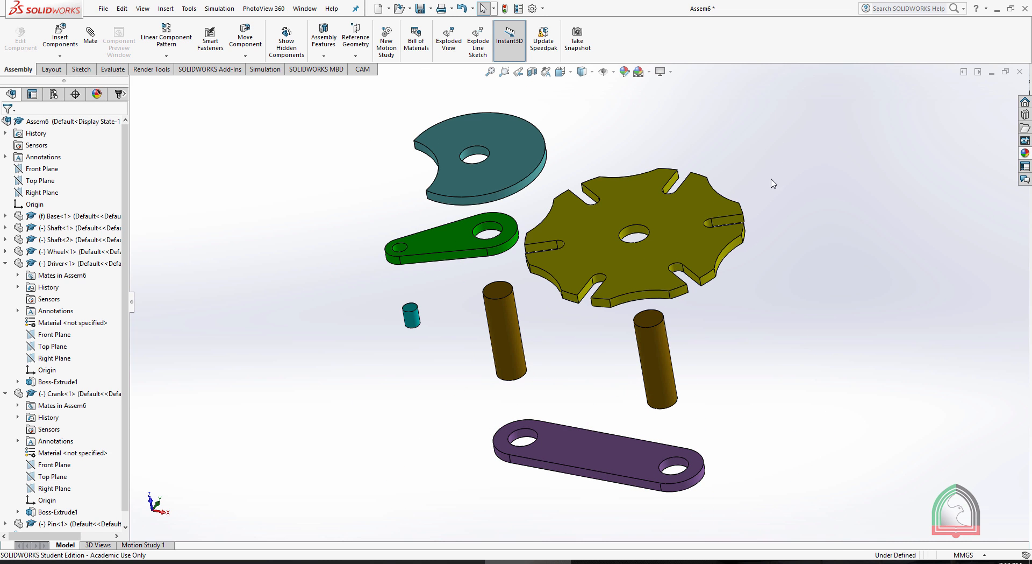
Start an explode line sketch and add a route line along XYZ connecting the base hole, the wheel's shaft and the wheel's centre hole.
{"action": "left_click", "coordinate": [477, 47]}
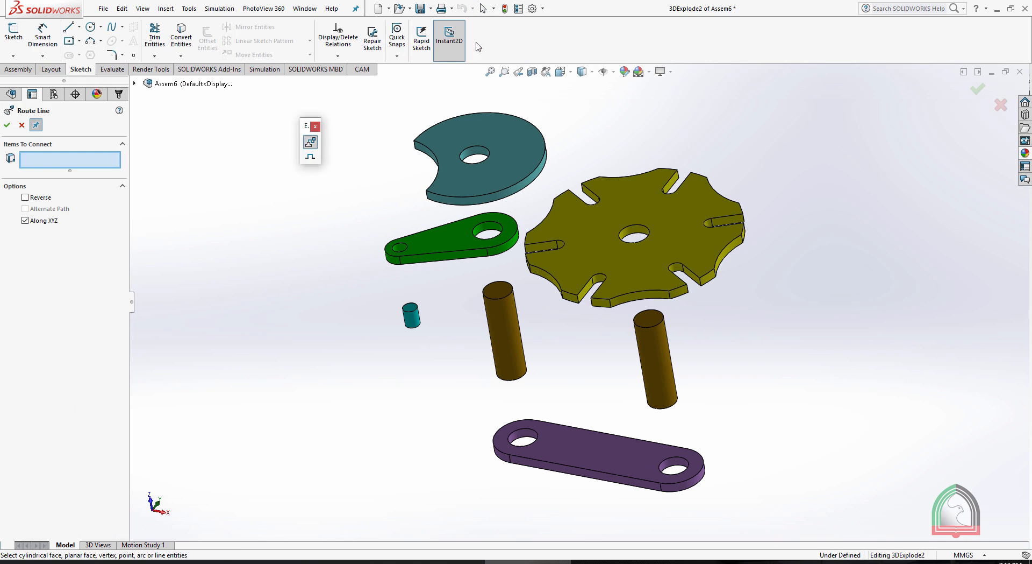
{"action": "left_click", "coordinate": [676, 470]}
{"action": "left_click", "coordinate": [675, 408]}
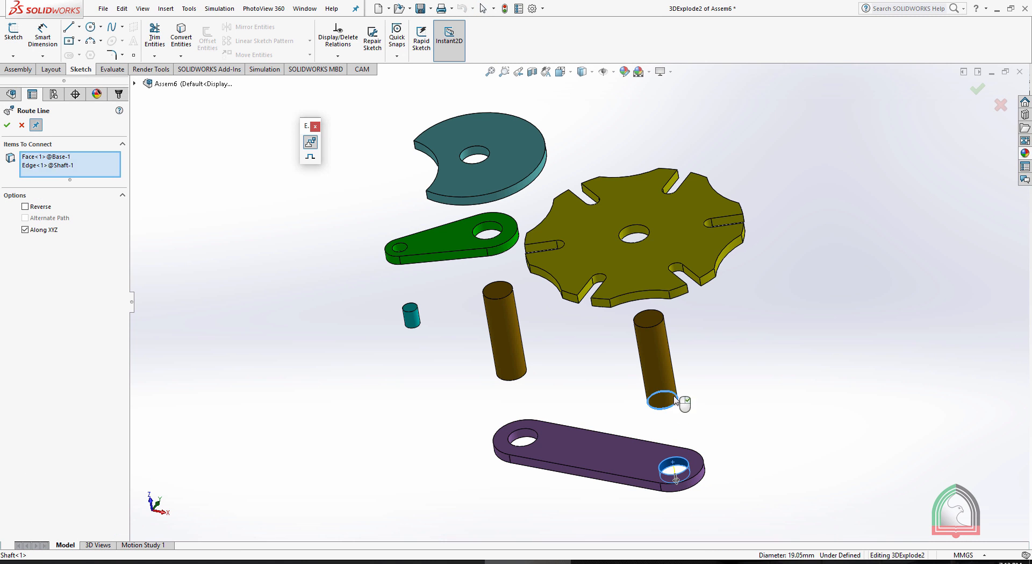
{"action": "left_click", "coordinate": [643, 240]}
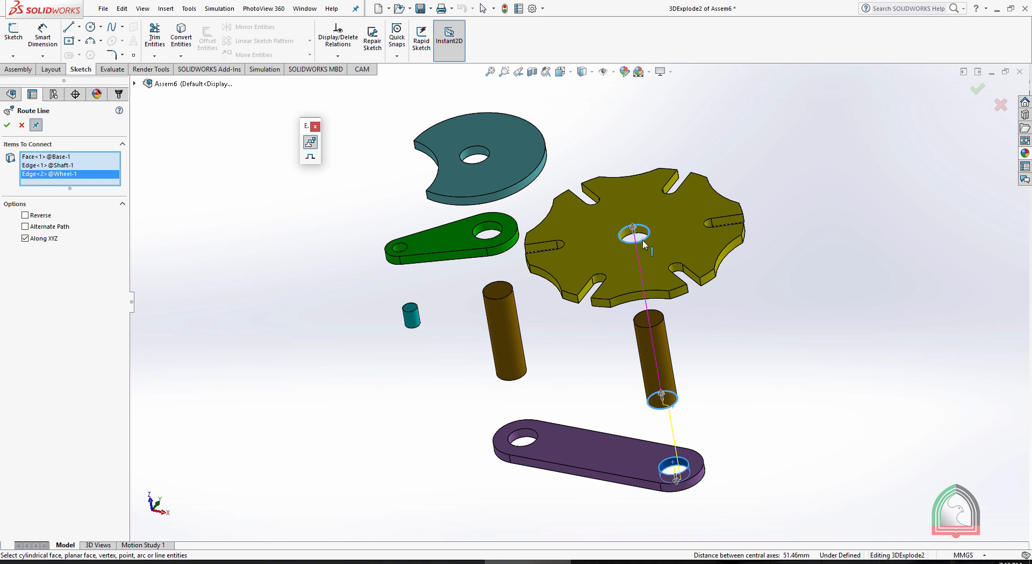
{"action": "left_click", "coordinate": [7, 124]}
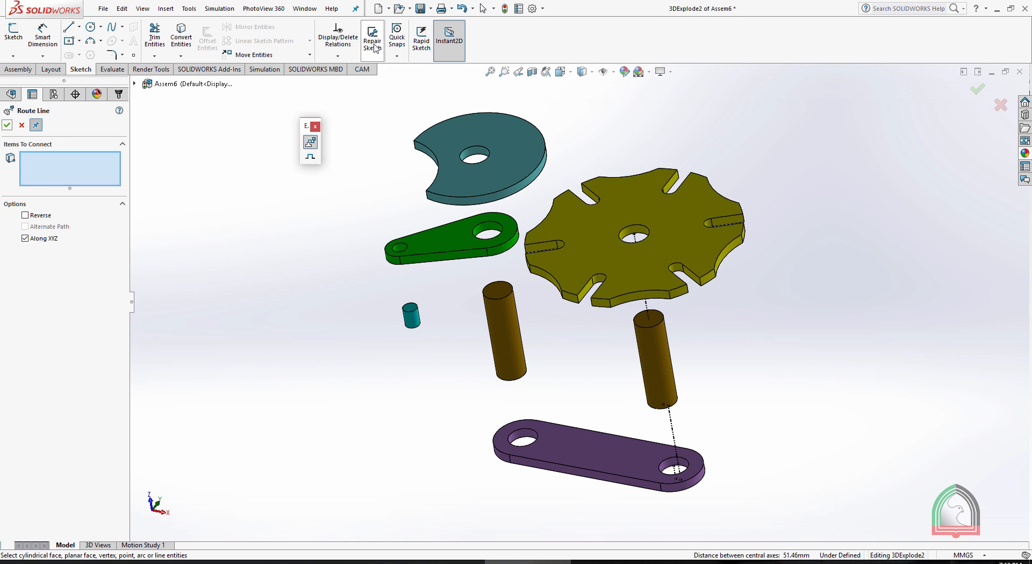
{"action": "left_click", "coordinate": [19, 69]}
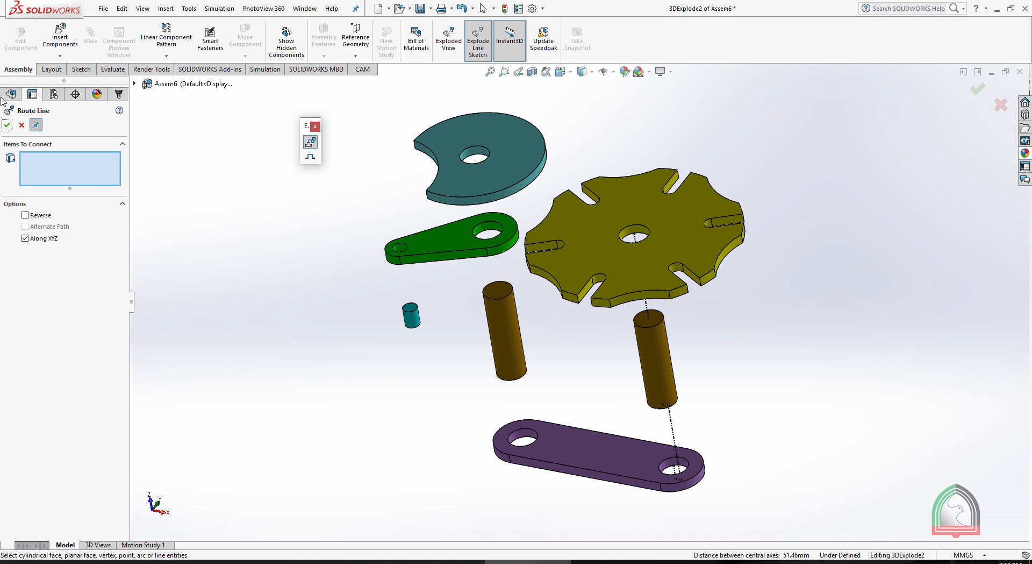
{"action": "left_click", "coordinate": [8, 125]}
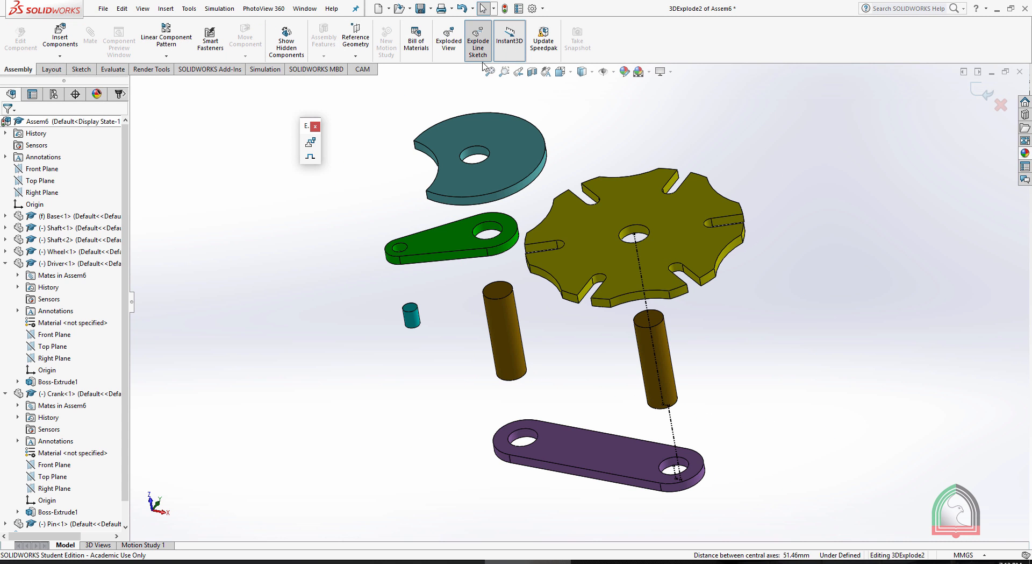
Add a second route line through the base's other hole, the driver-side shaft, the crank hole and the driver hole, and finish the explode line sketch.
{"action": "left_click", "coordinate": [478, 42]}
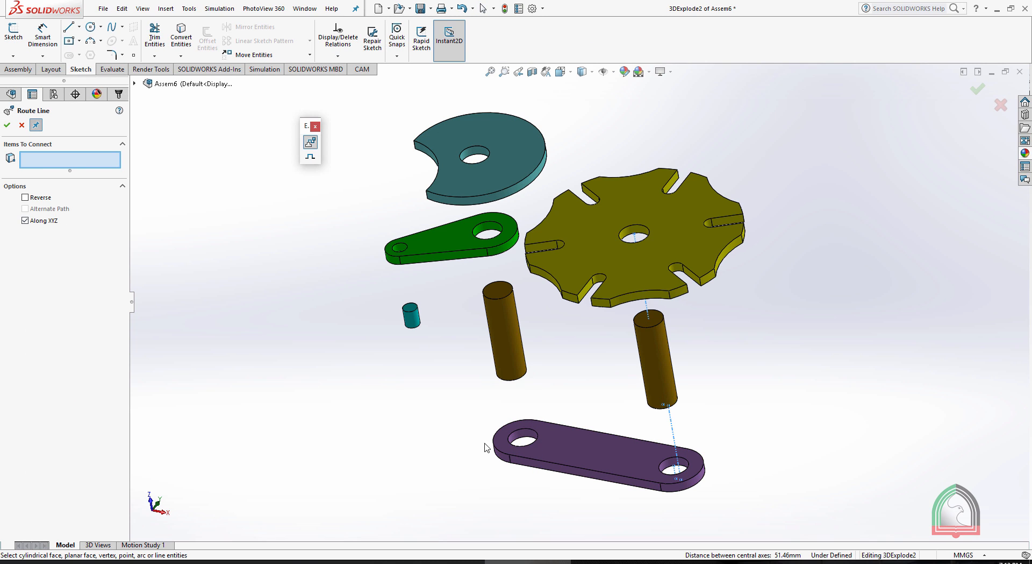
{"action": "left_click", "coordinate": [521, 434]}
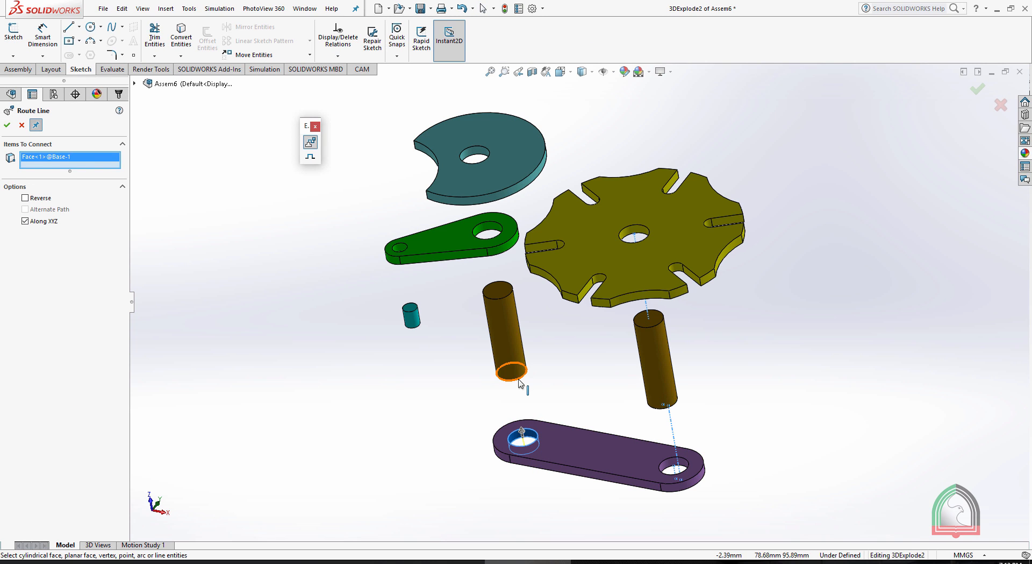
{"action": "left_click", "coordinate": [520, 383]}
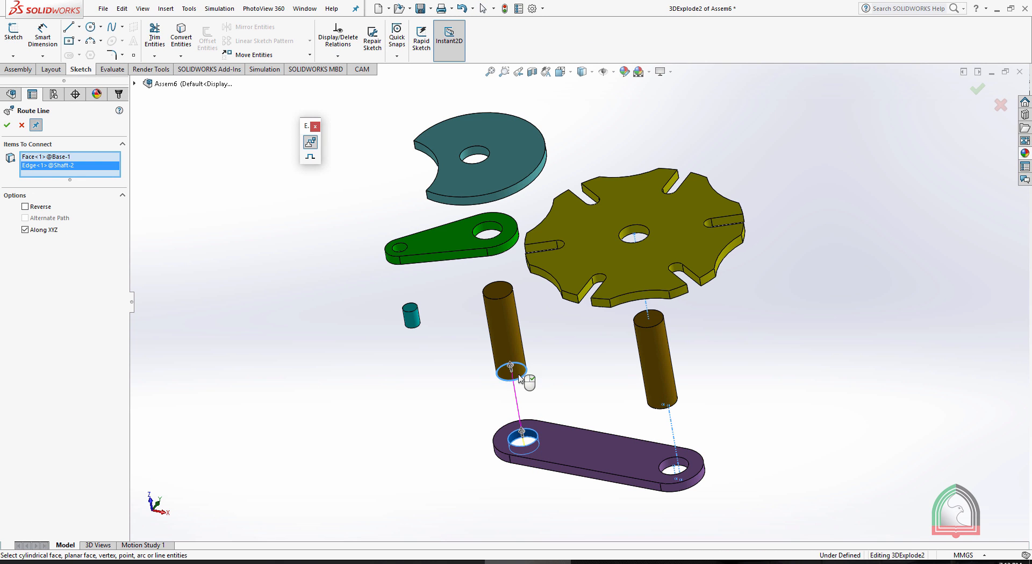
{"action": "left_click", "coordinate": [490, 238]}
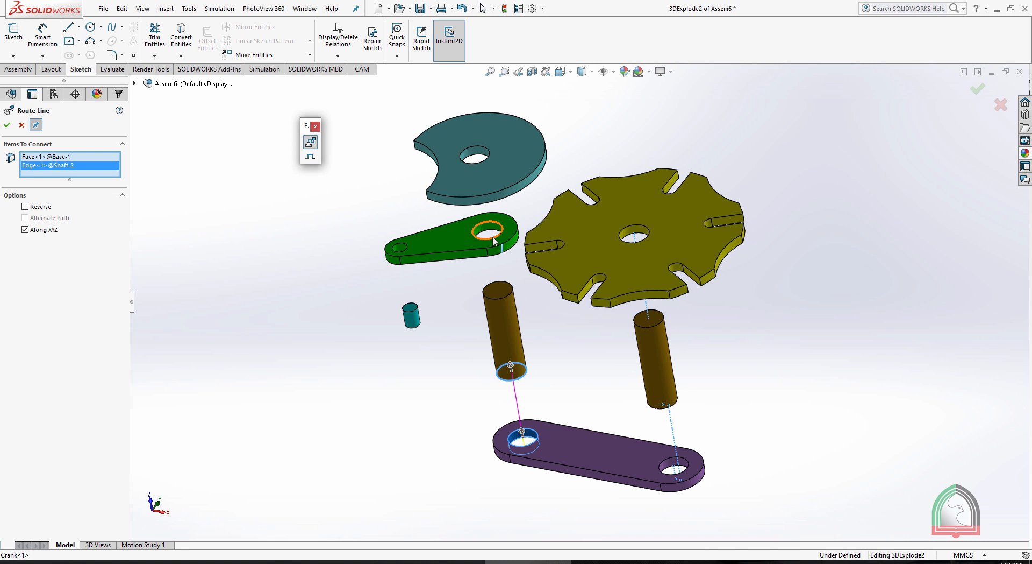
{"action": "left_click", "coordinate": [486, 162]}
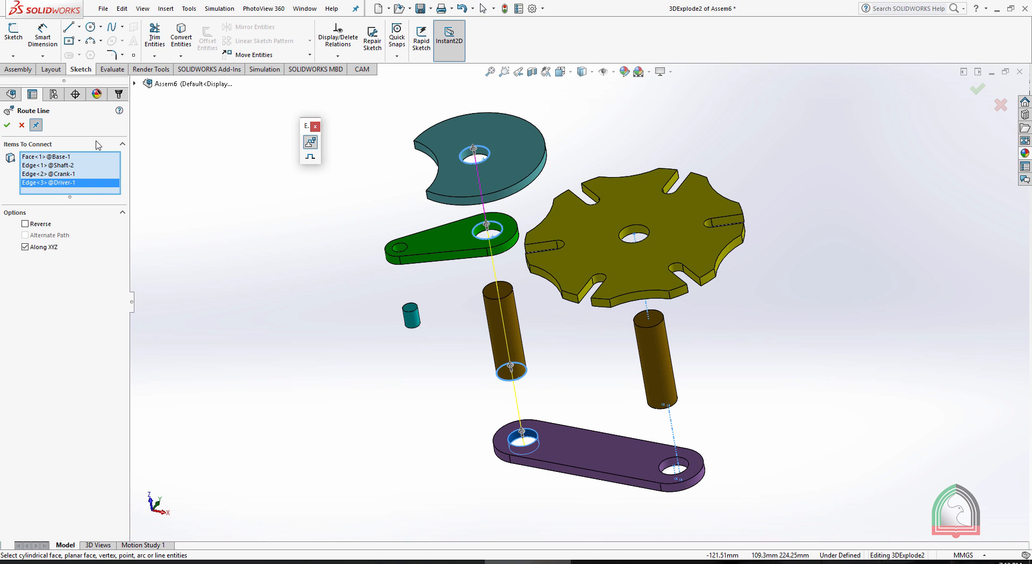
{"action": "left_click", "coordinate": [7, 124]}
{"action": "left_click", "coordinate": [8, 126]}
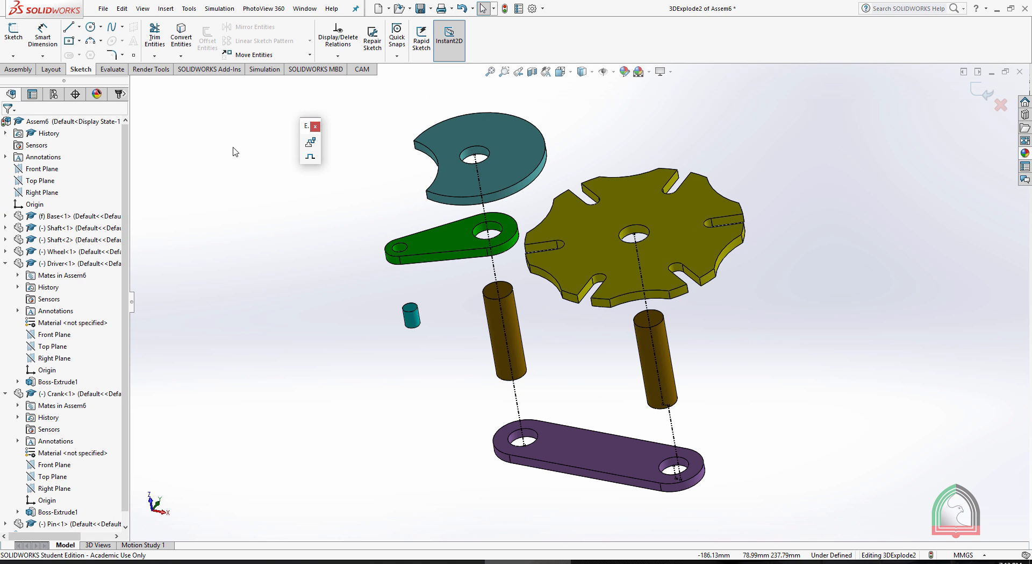
{"action": "left_click", "coordinate": [985, 93]}
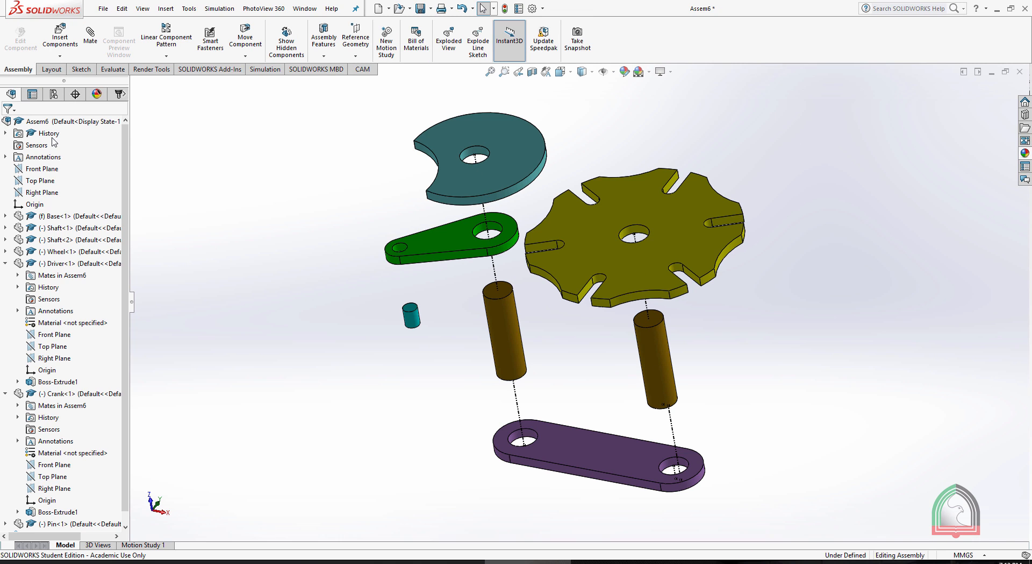
Collapse the exploded assembly to view it assembled and explode it again to check the exploded view with its explode lines.
{"action": "left_click", "coordinate": [40, 122]}
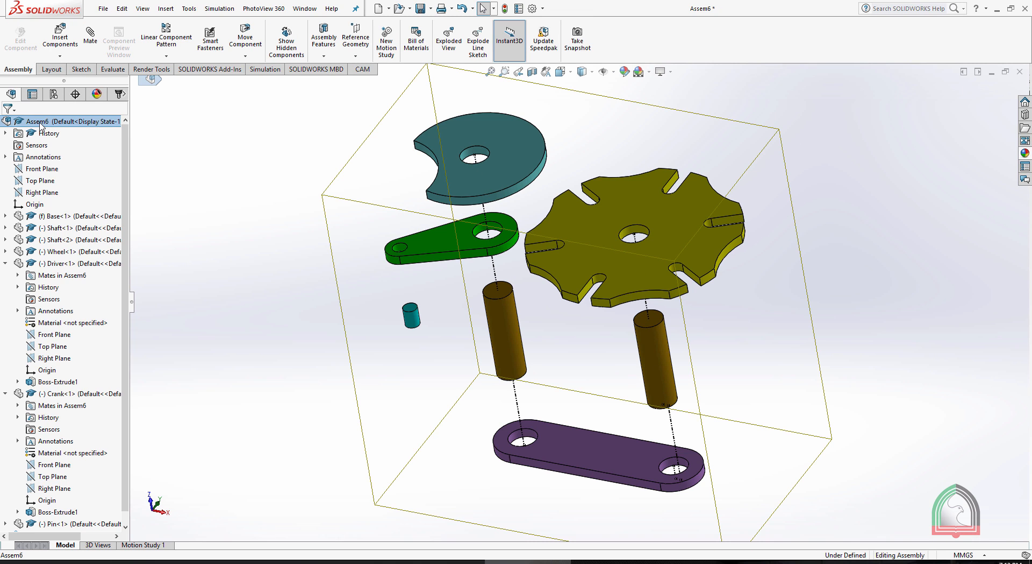
{"action": "right_click", "coordinate": [41, 125]}
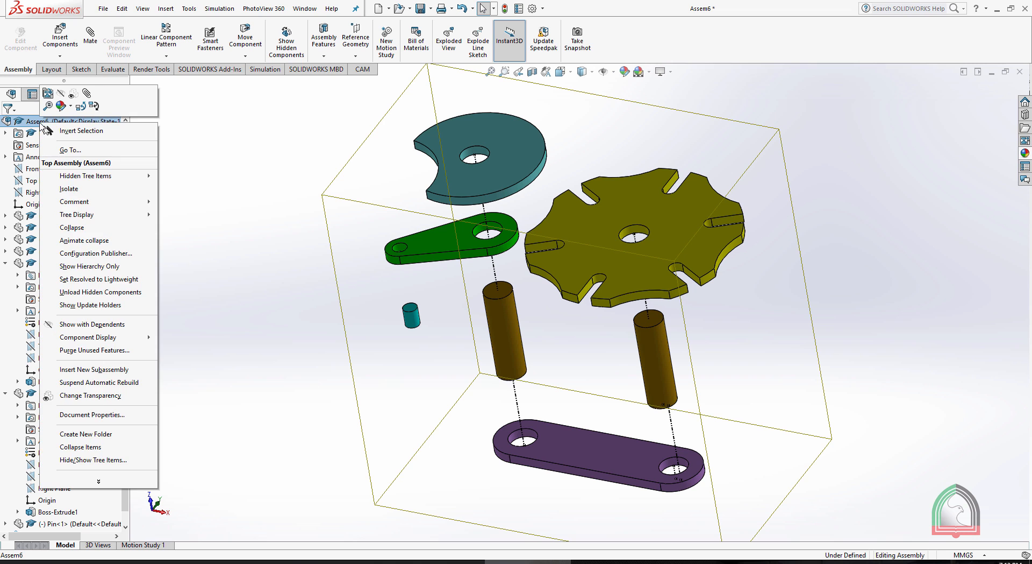
{"action": "left_click", "coordinate": [81, 228]}
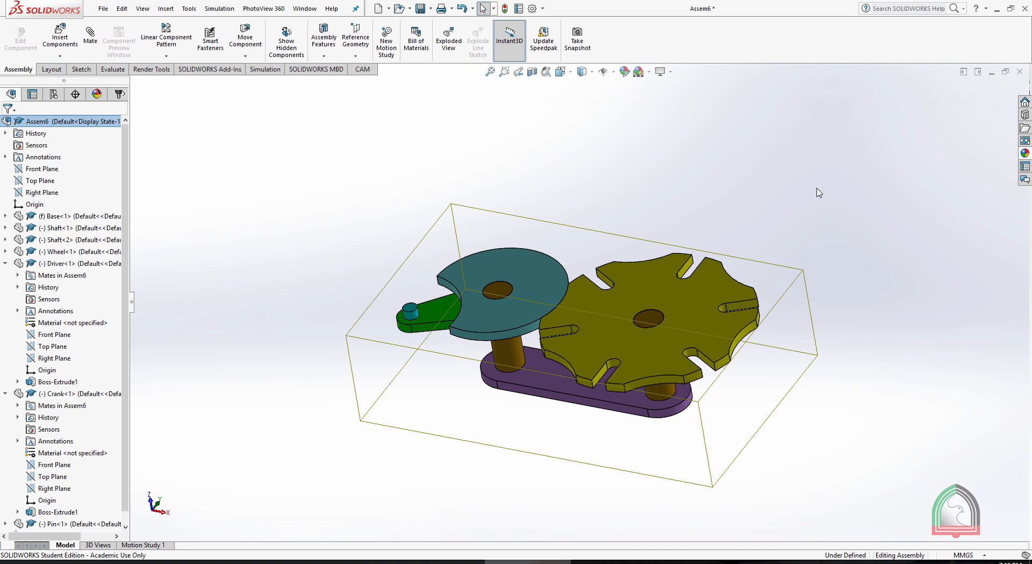
{"action": "key", "text": "f"}
{"action": "left_click", "coordinate": [654, 148]}
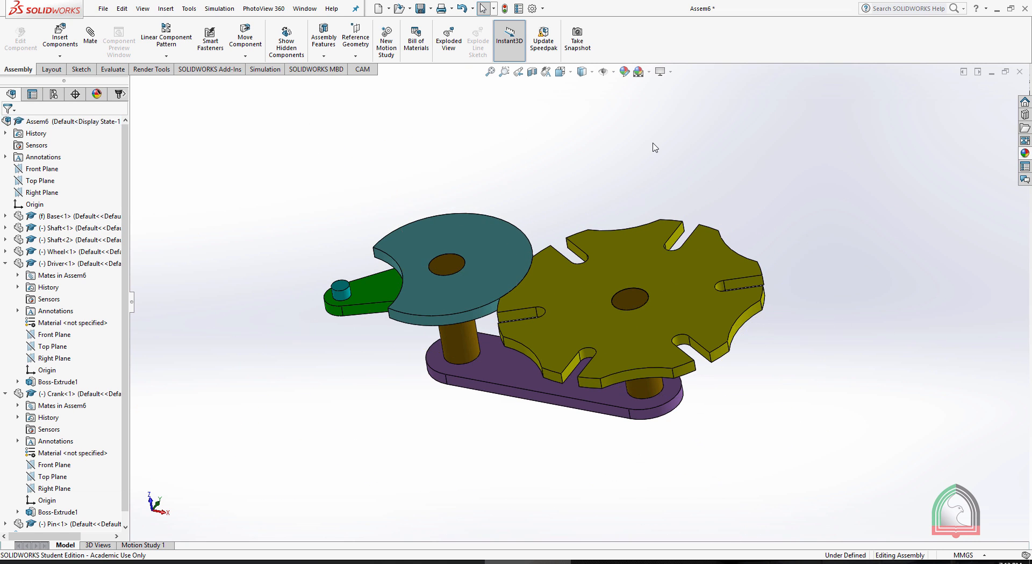
{"action": "right_click", "coordinate": [46, 125]}
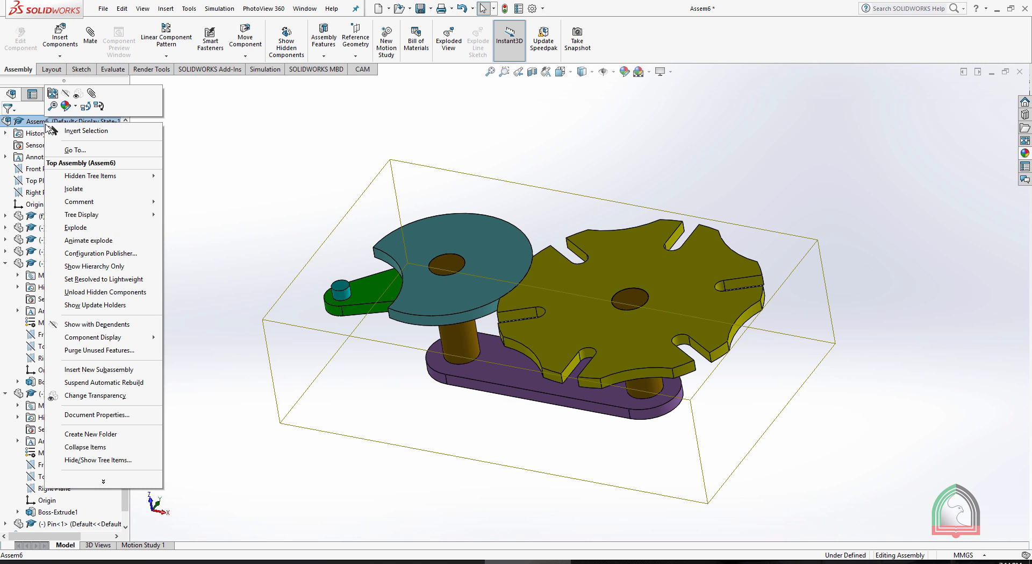
{"action": "left_click", "coordinate": [75, 227]}
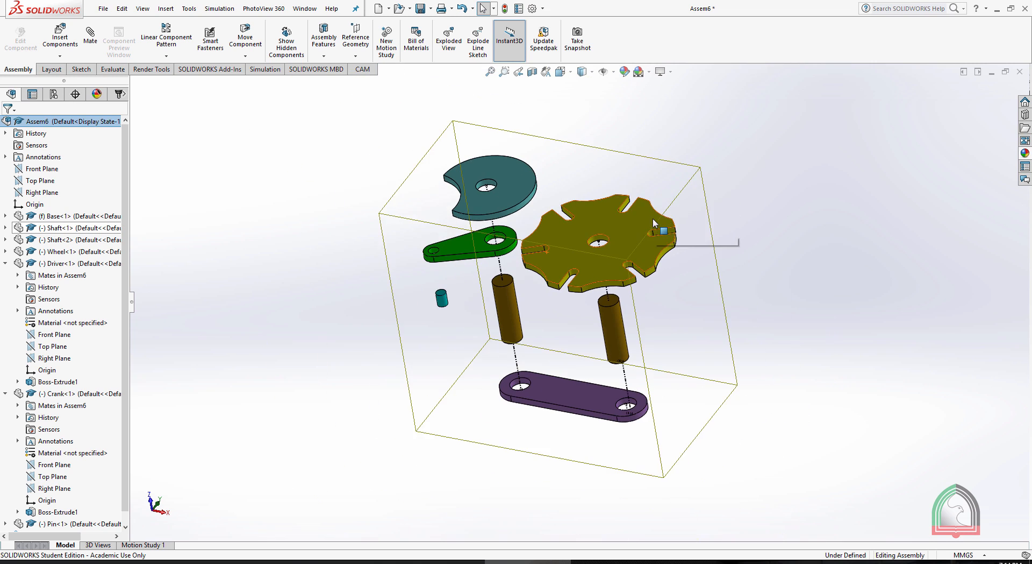
{"action": "left_click", "coordinate": [746, 201]}
{"action": "scroll", "coordinate": [560, 274], "scroll_direction": "down", "scroll_amount": 1}
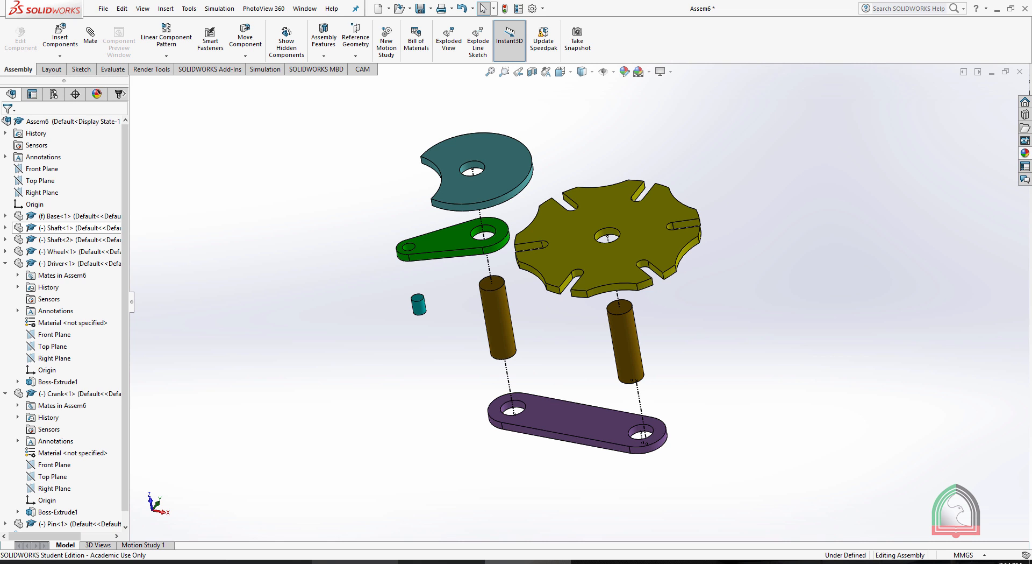
Switch to the Chrome browser and open the Part 05 01_ASSEMBLY video from the YouTube SolidWorks tutorial playlist.
{"action": "left_click", "coordinate": [333, 562]}
{"action": "left_click", "coordinate": [371, 529]}
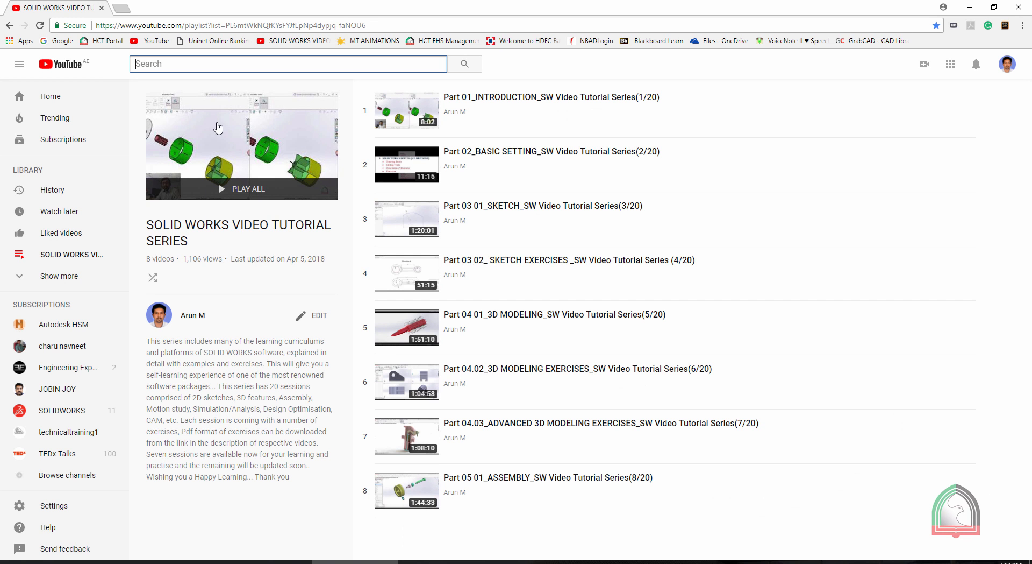
{"action": "left_click", "coordinate": [413, 504]}
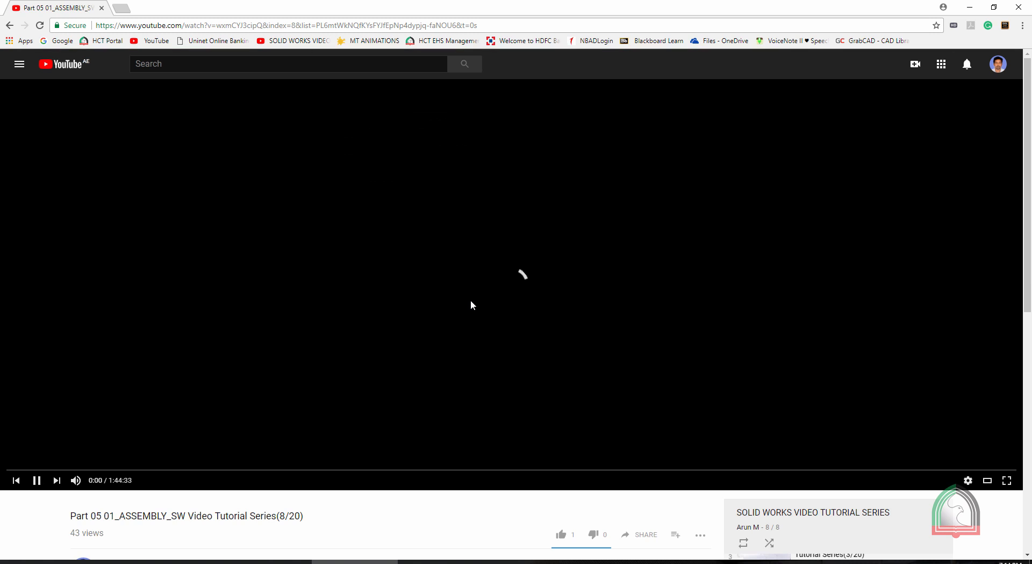
Expand the video's description, jump to the Exploded View section at 01:37:45 and return to SOLIDWORKS.
{"action": "scroll", "coordinate": [79, 227], "scroll_direction": "down", "scroll_amount": 5}
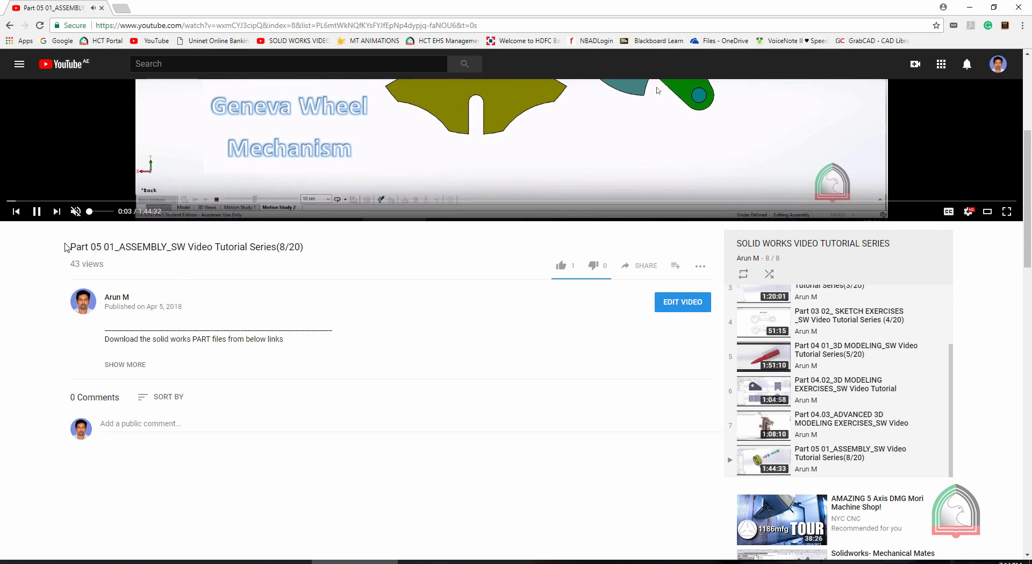
{"action": "left_click", "coordinate": [128, 365]}
{"action": "scroll", "coordinate": [415, 300], "scroll_direction": "down", "scroll_amount": 13}
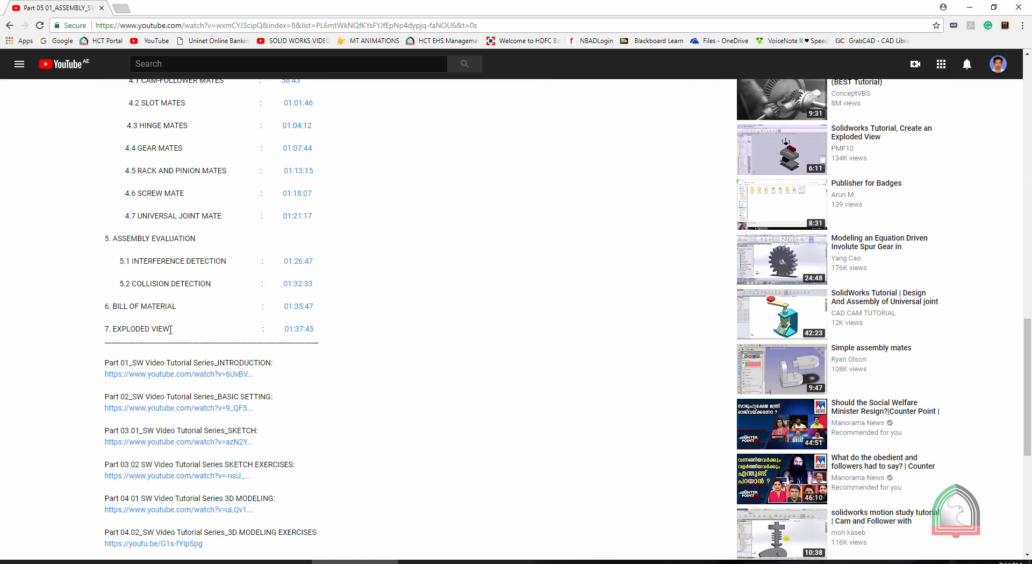
{"action": "left_click", "coordinate": [299, 330]}
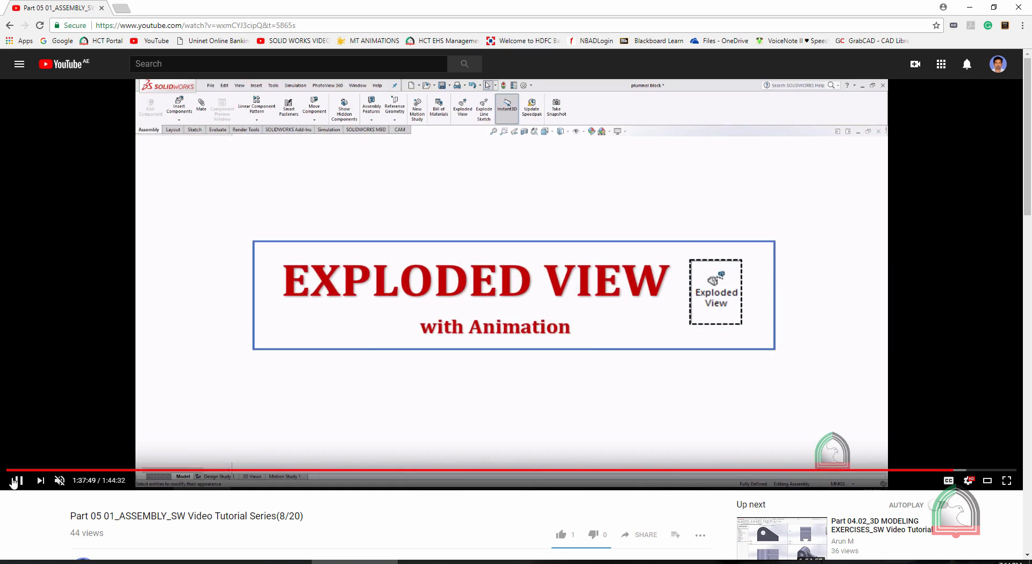
{"action": "left_click", "coordinate": [528, 561]}
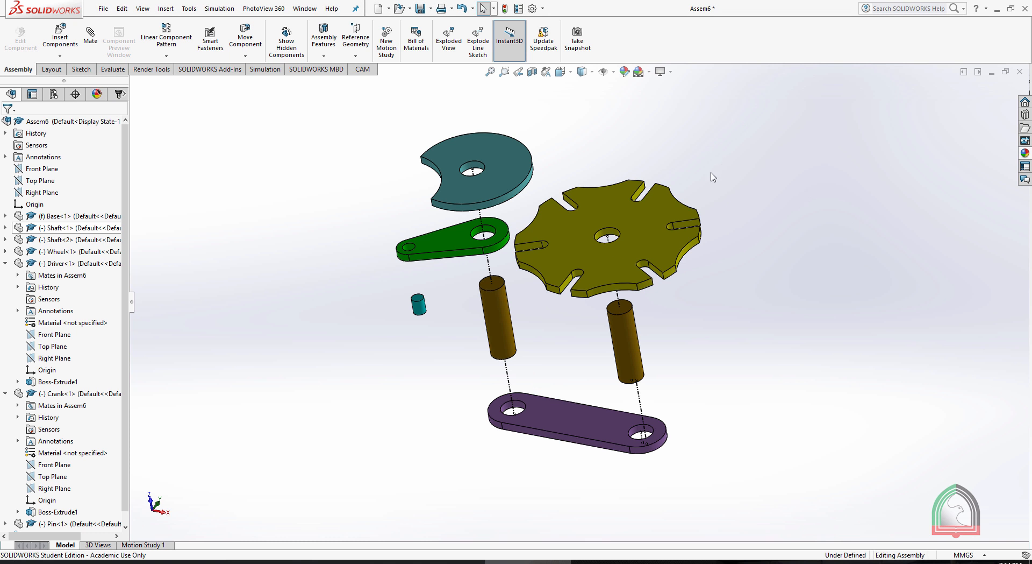
Create a top-level bill of materials from the bom-standard template with an outer border thickness of 0.25 mm.
{"action": "scroll", "coordinate": [624, 161], "scroll_direction": "down", "scroll_amount": 1}
{"action": "scroll", "coordinate": [529, 196], "scroll_direction": "up", "scroll_amount": 1}
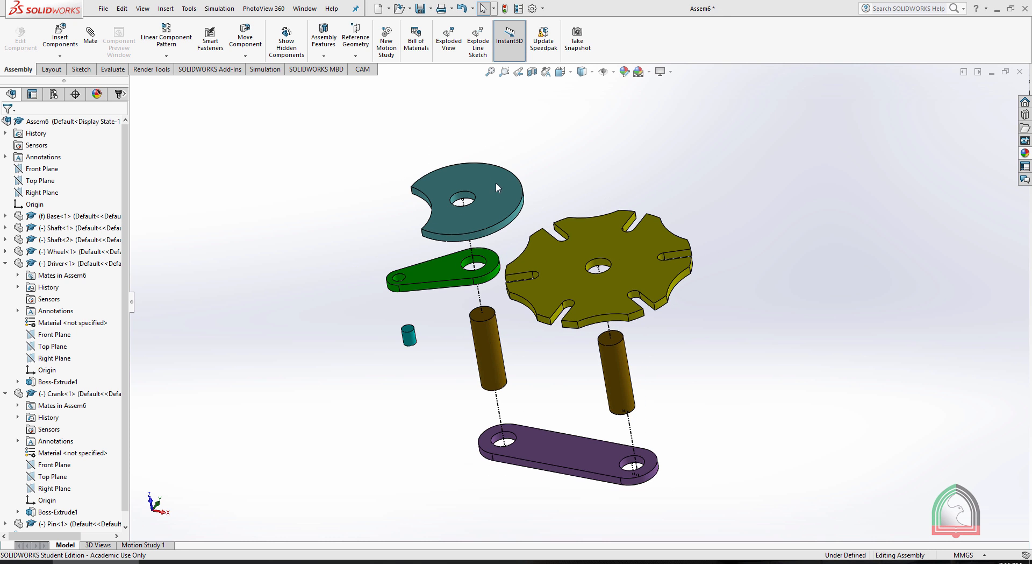
{"action": "left_click", "coordinate": [415, 47]}
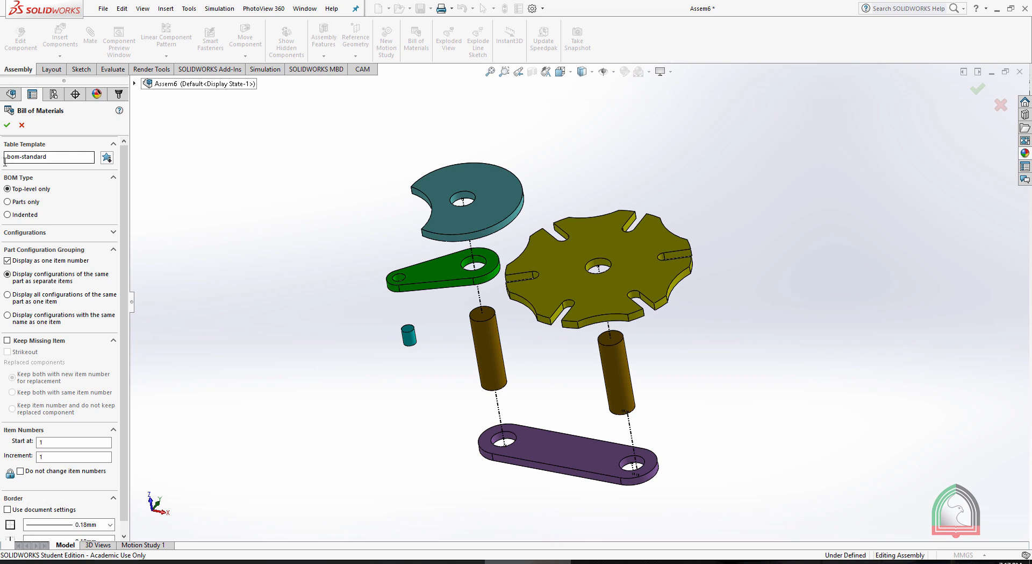
{"action": "scroll", "coordinate": [67, 250], "scroll_direction": "down", "scroll_amount": 1}
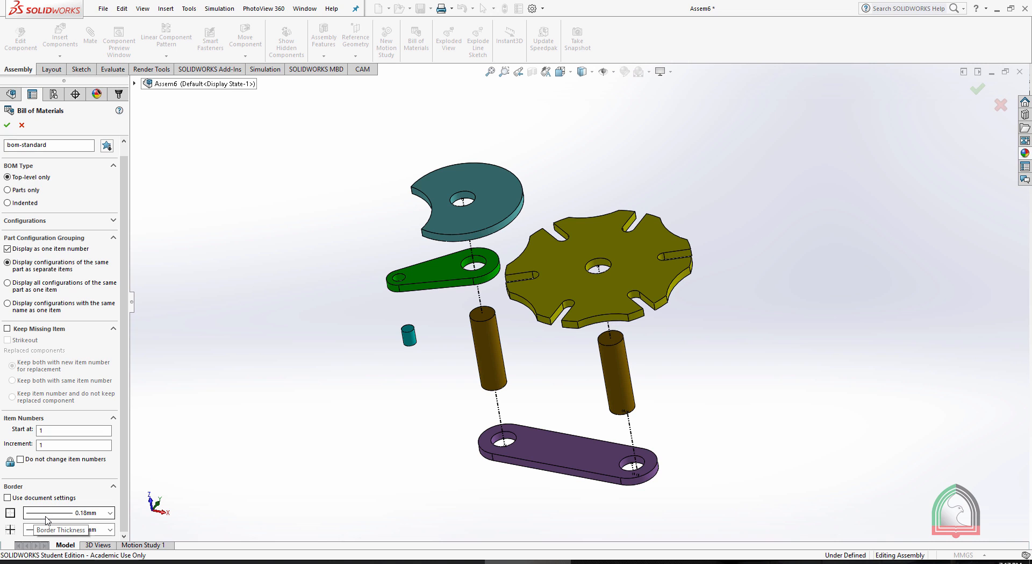
{"action": "left_click", "coordinate": [23, 515]}
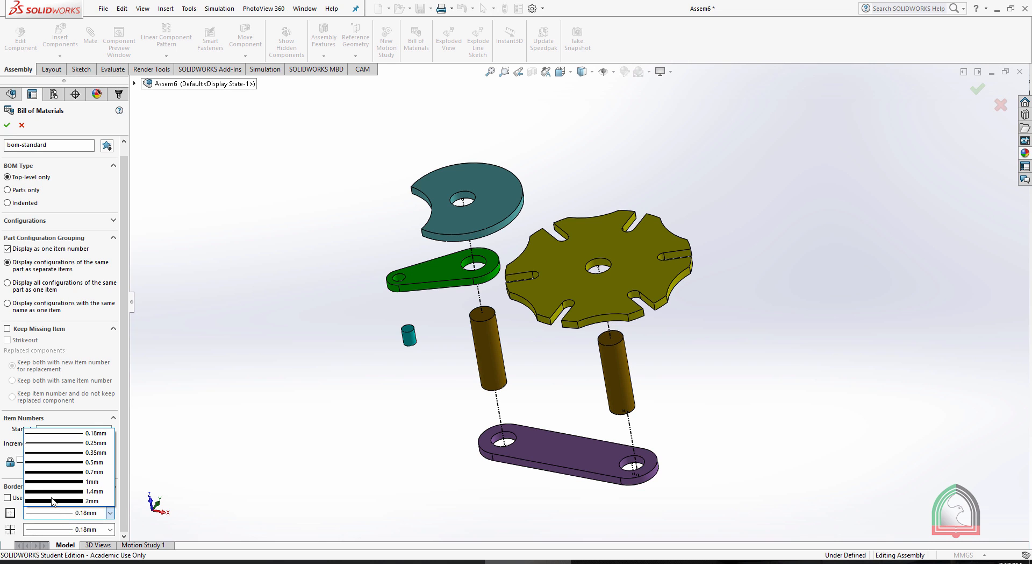
{"action": "left_click", "coordinate": [41, 445]}
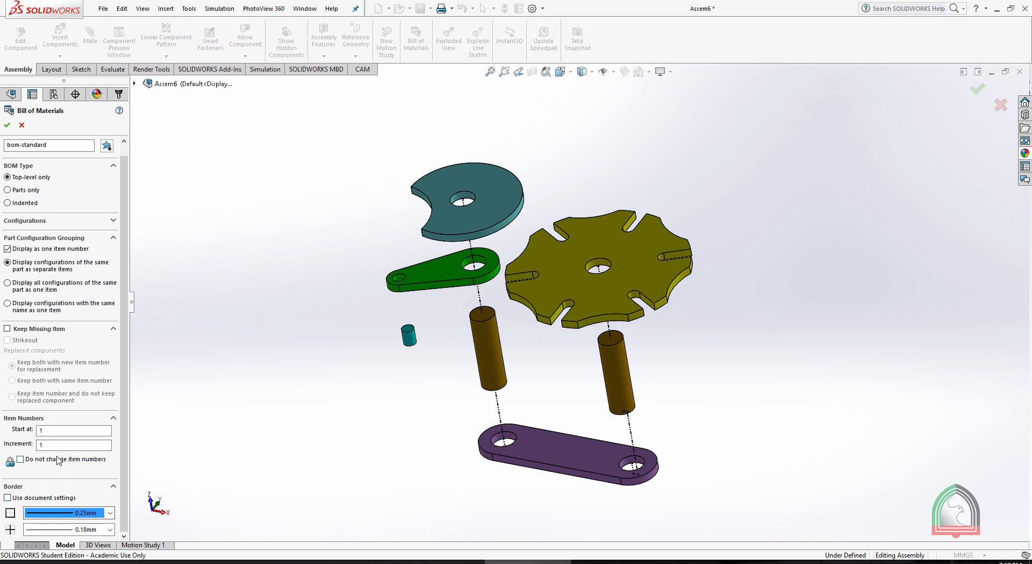
{"action": "left_click", "coordinate": [4, 128]}
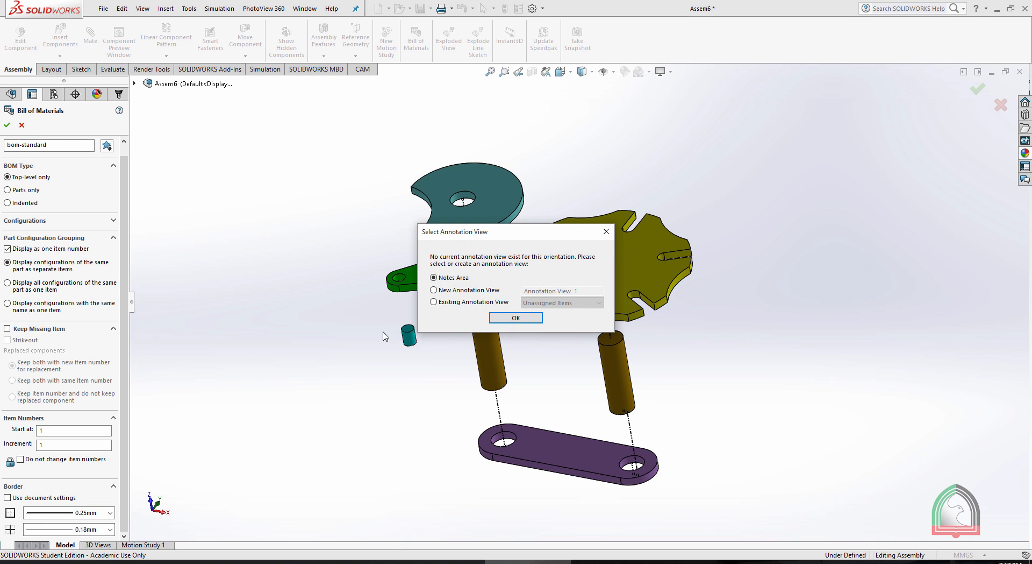
Attach the bill of materials to the Notes Area, place it above the wheel and enlarge the table.
{"action": "left_click", "coordinate": [515, 318]}
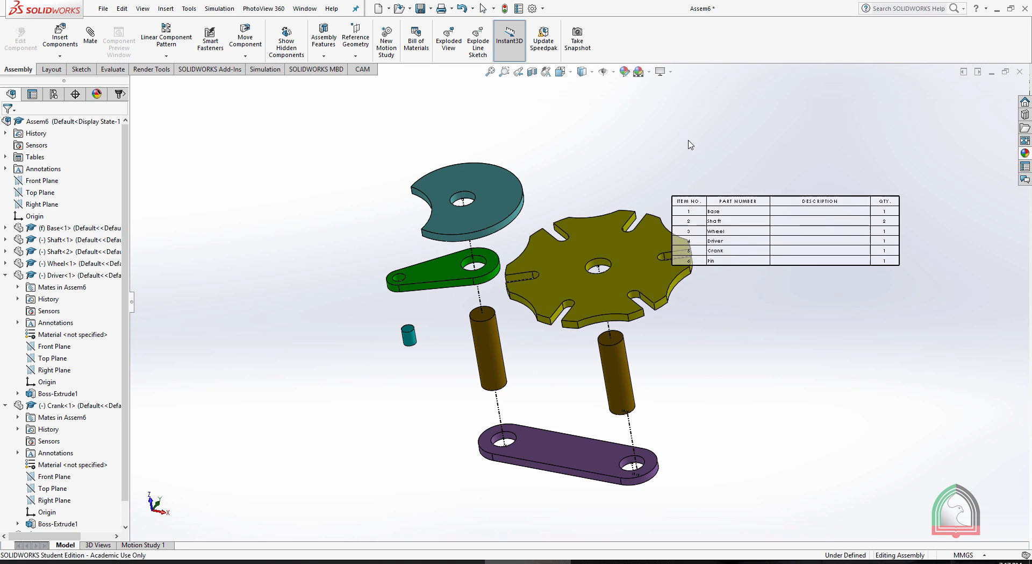
{"action": "left_click", "coordinate": [651, 116]}
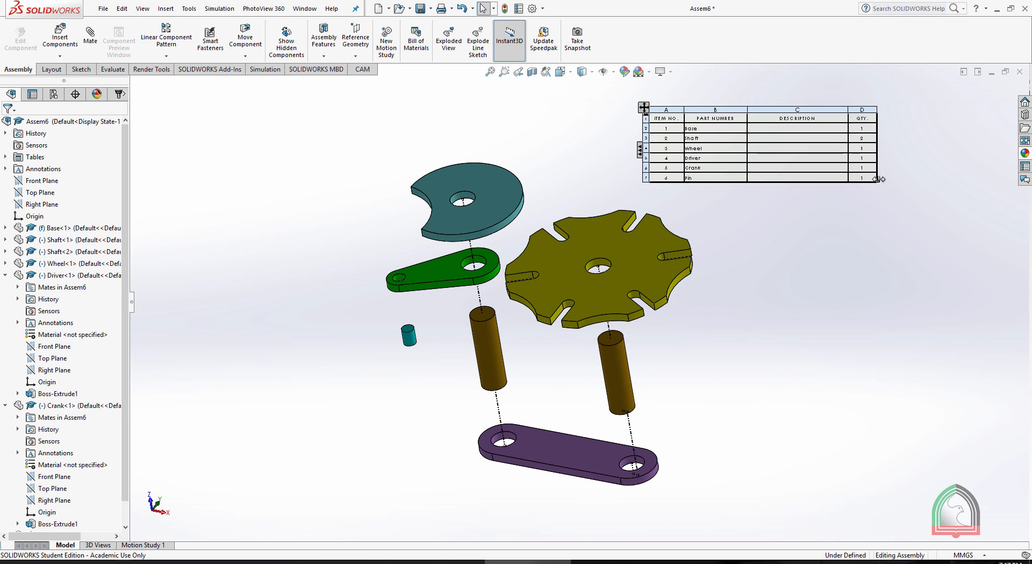
{"action": "left_click_drag", "start_coordinate": [877, 180], "coordinate": [984, 219]}
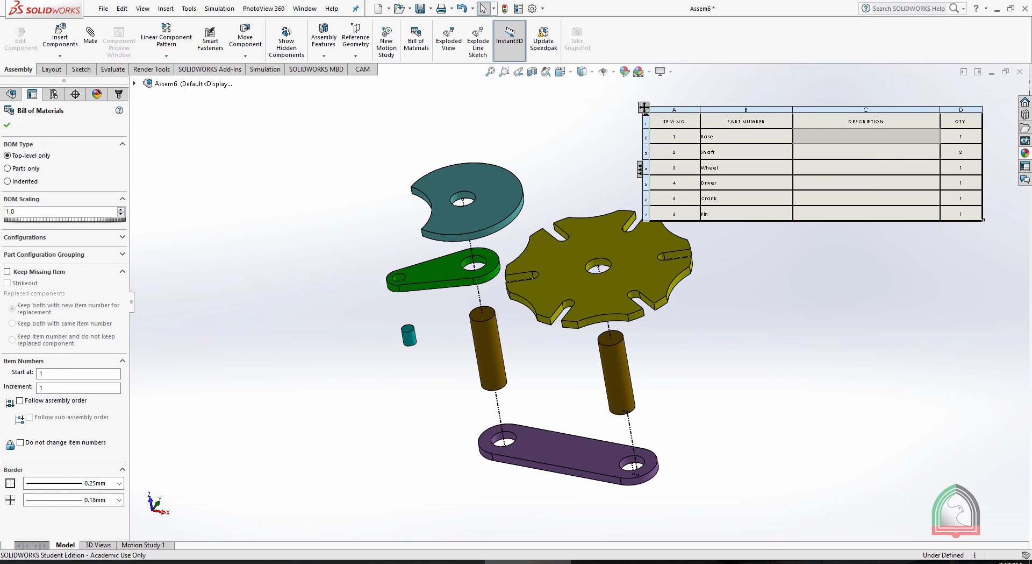
Try to enter text in the Description cell of the Base row in the bill of materials.
{"action": "left_click", "coordinate": [863, 141]}
{"action": "double_click", "coordinate": [862, 141]}
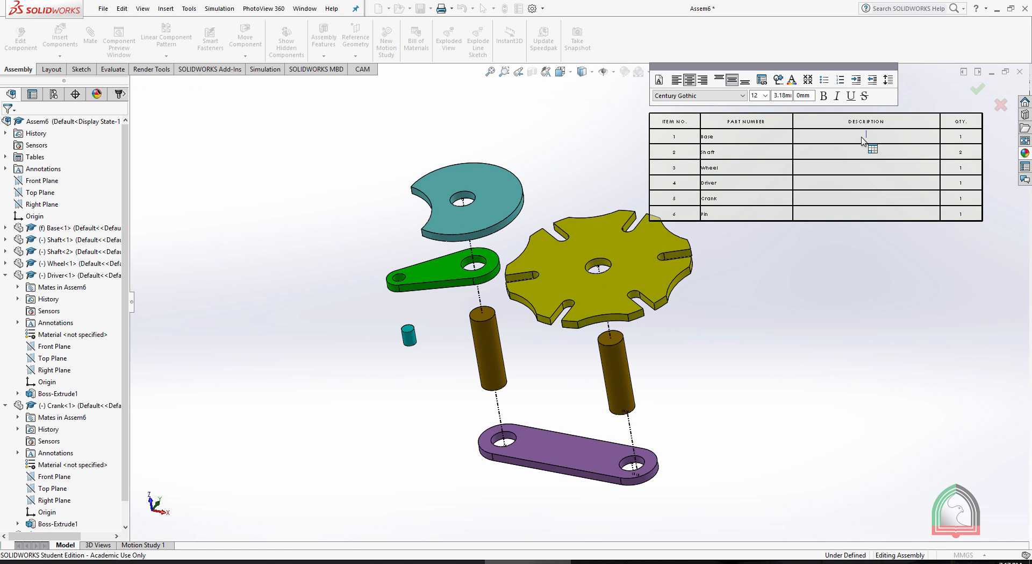
{"action": "type", "text": "erg"}
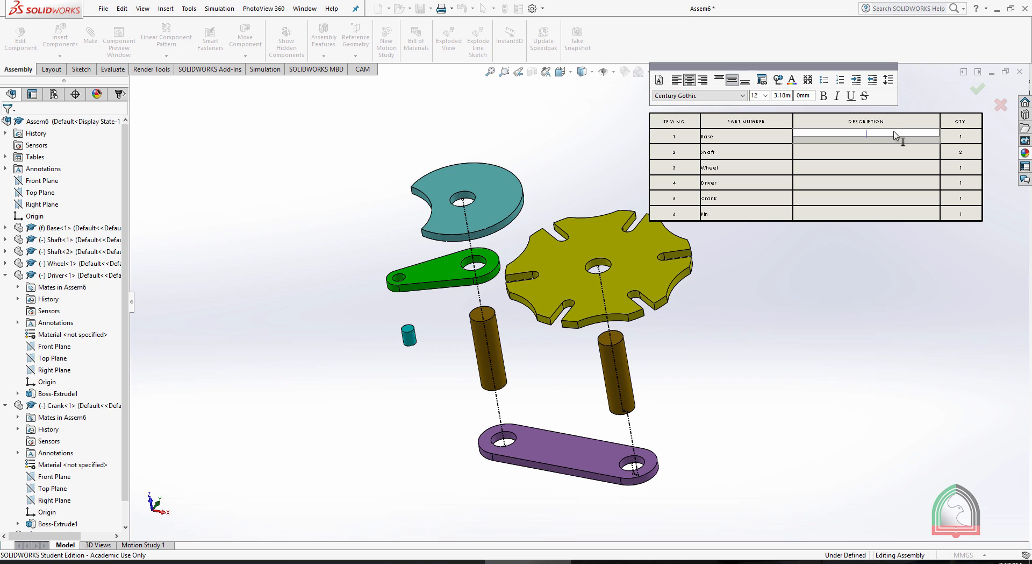
{"action": "left_click", "coordinate": [886, 122]}
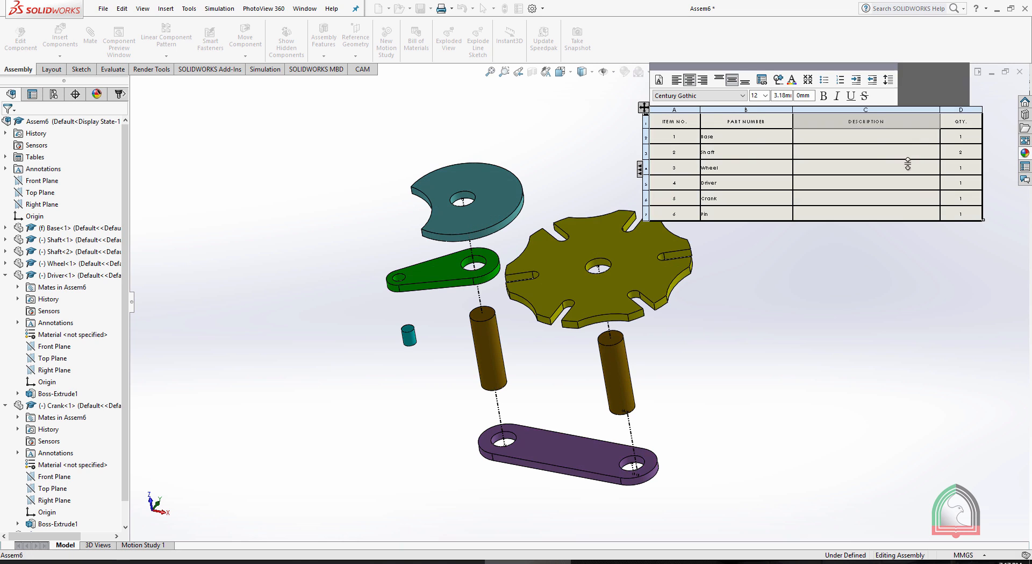
Delete the Description column from the bill of materials table.
{"action": "right_click", "coordinate": [858, 108]}
{"action": "mouse_move", "coordinate": [888, 228]}
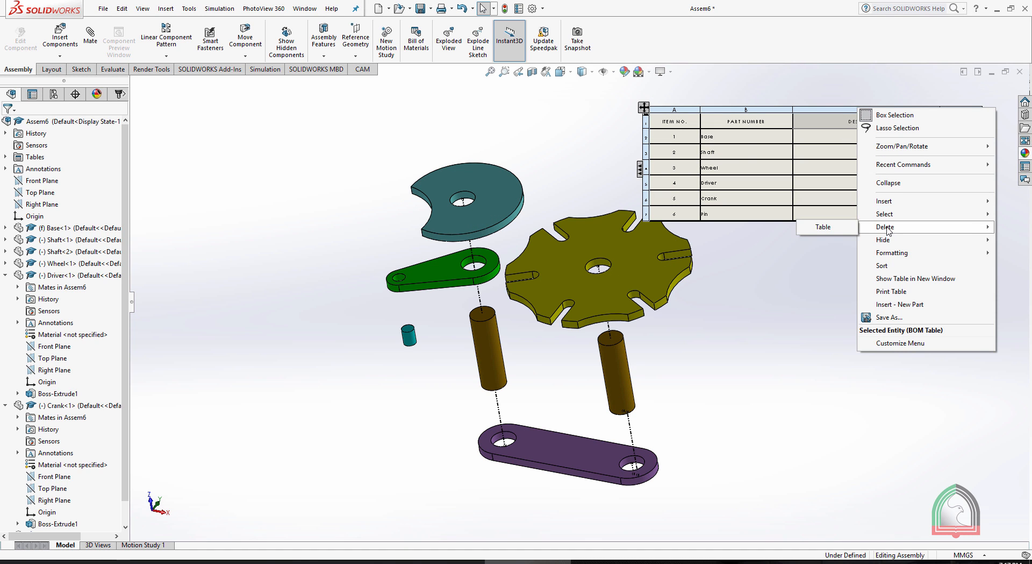
{"action": "left_click", "coordinate": [738, 317]}
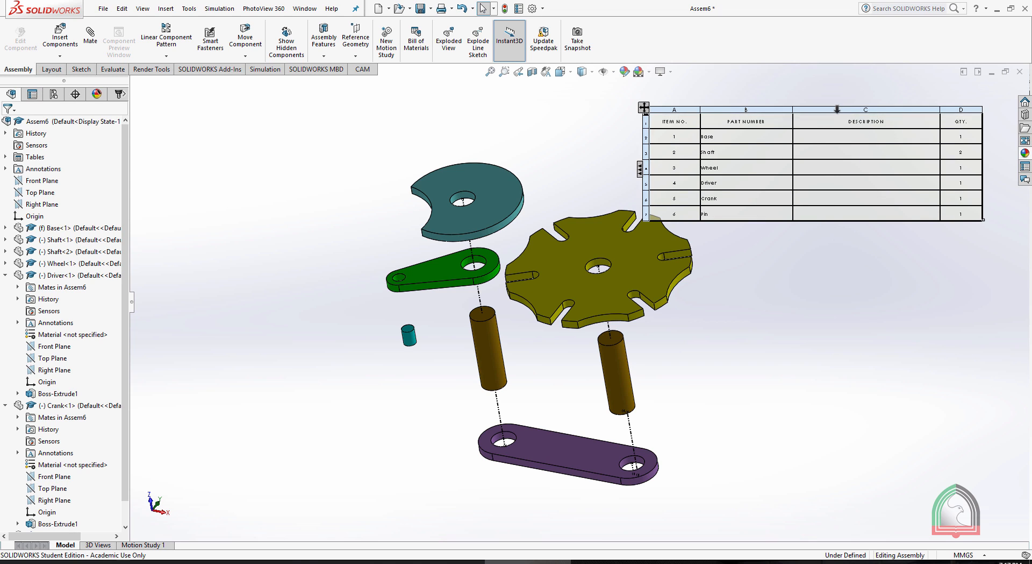
{"action": "left_click", "coordinate": [837, 109]}
{"action": "right_click", "coordinate": [838, 109]}
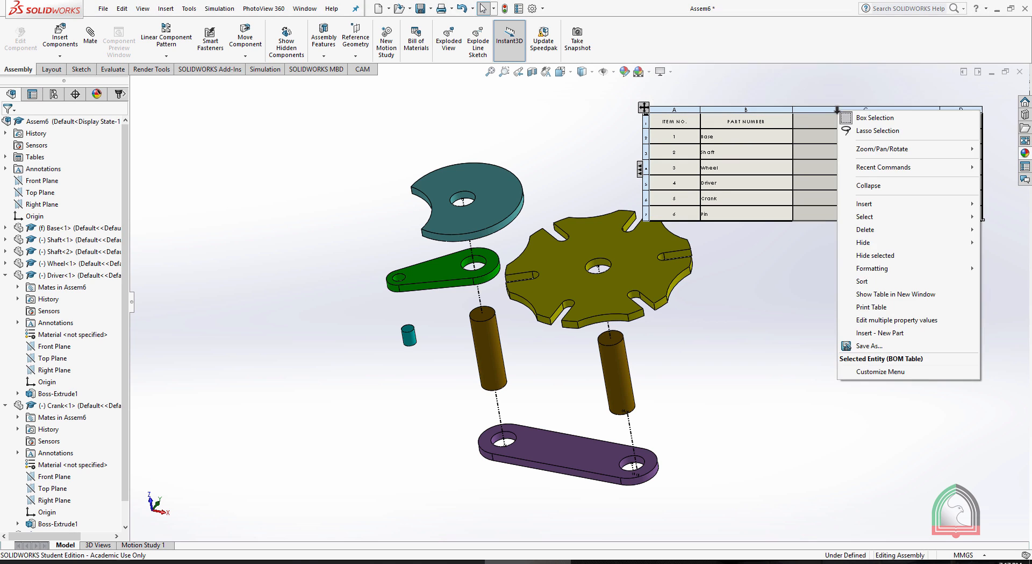
{"action": "mouse_move", "coordinate": [867, 229]}
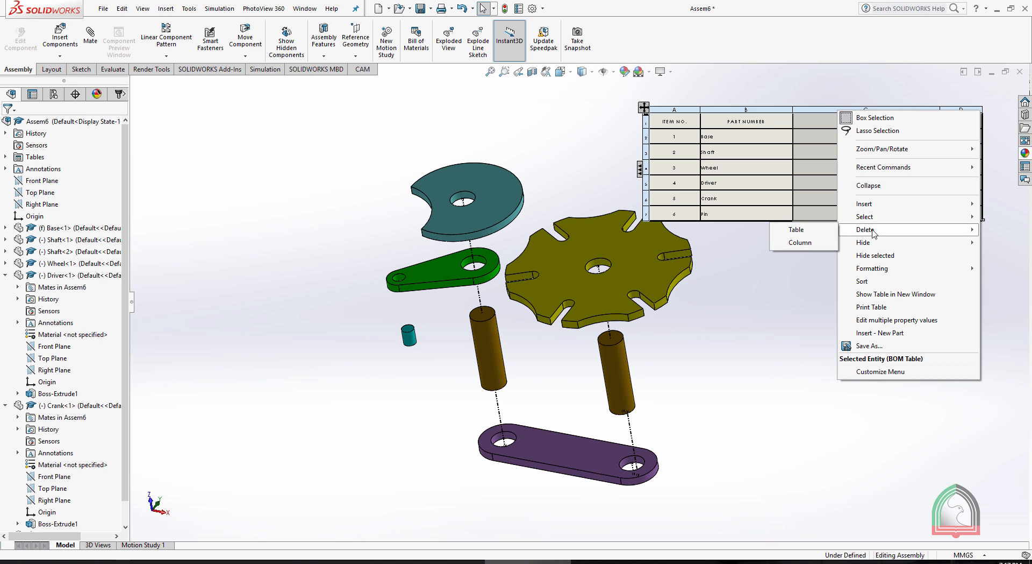
{"action": "left_click", "coordinate": [805, 245]}
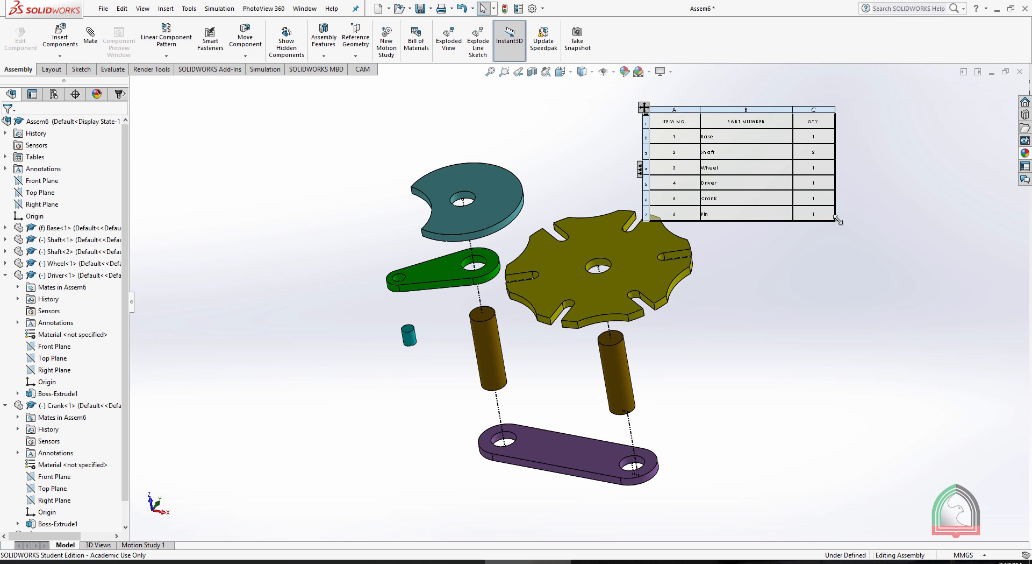
Enlarge the three-column bill of materials table, mainly in width.
{"action": "left_click_drag", "start_coordinate": [836, 219], "coordinate": [981, 230]}
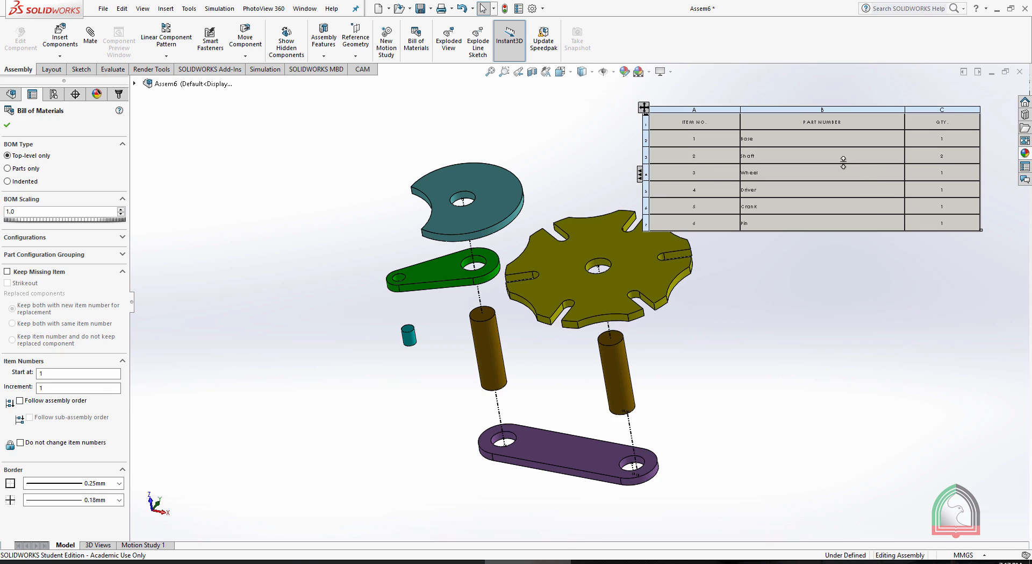
{"action": "scroll", "coordinate": [908, 177], "scroll_direction": "down", "scroll_amount": 2}
{"action": "scroll", "coordinate": [897, 169], "scroll_direction": "up", "scroll_amount": 2}
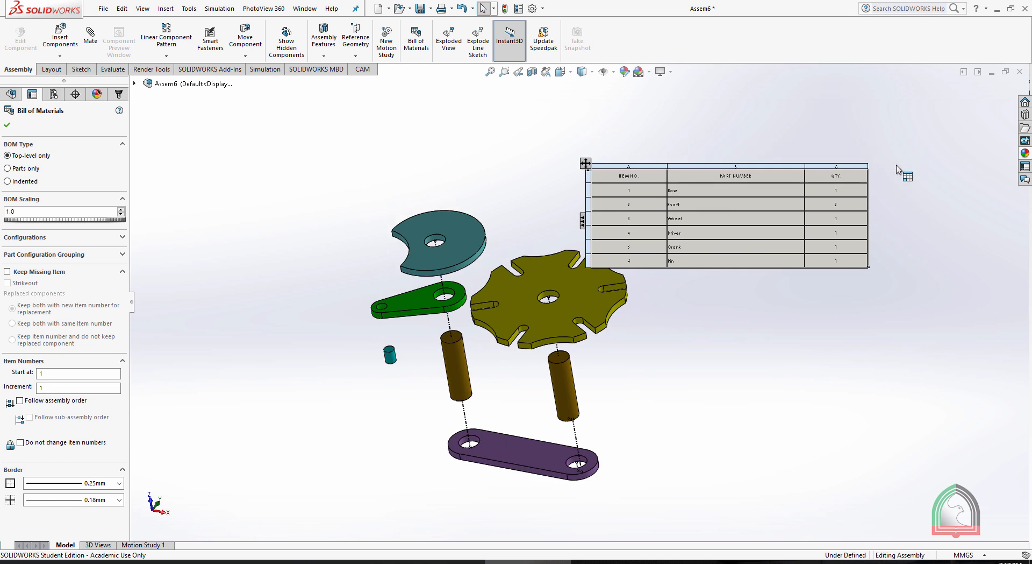
{"action": "scroll", "coordinate": [659, 258], "scroll_direction": "down", "scroll_amount": 1}
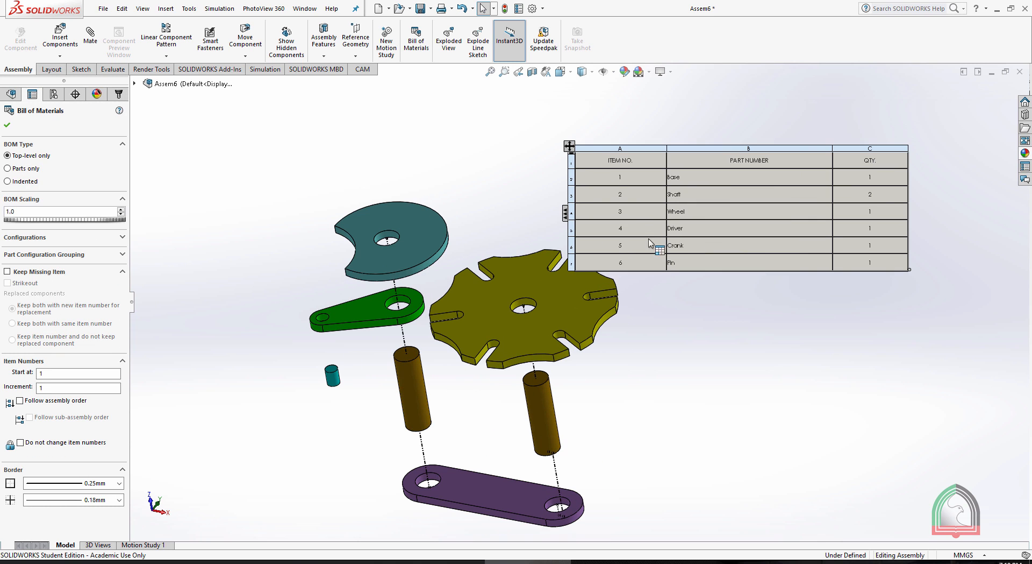
Make all text in the bill of materials bold at font size 26 and widen the table further.
{"action": "left_click", "coordinate": [569, 147]}
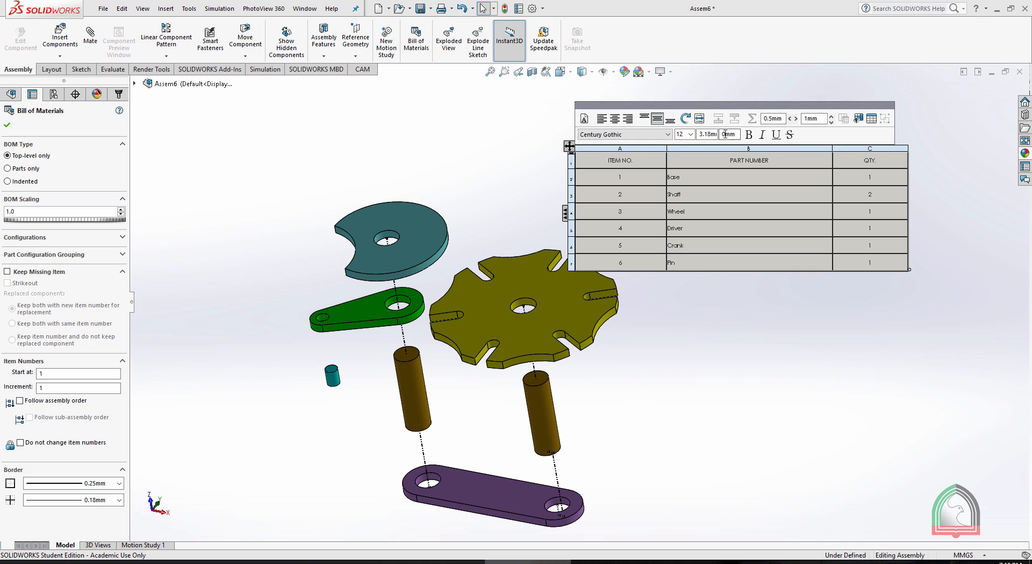
{"action": "left_click", "coordinate": [691, 134]}
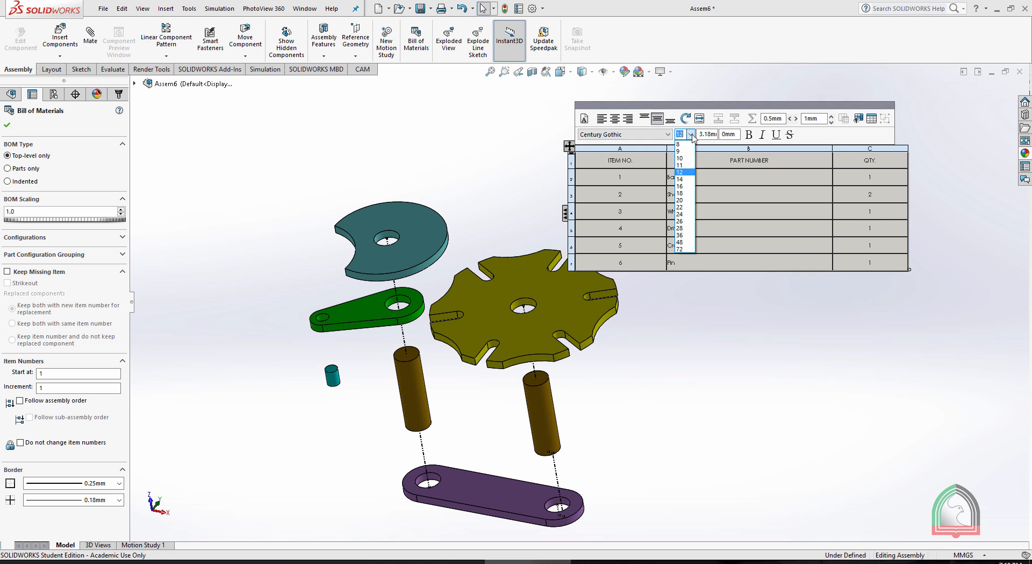
{"action": "left_click", "coordinate": [682, 186]}
{"action": "left_click", "coordinate": [749, 135]}
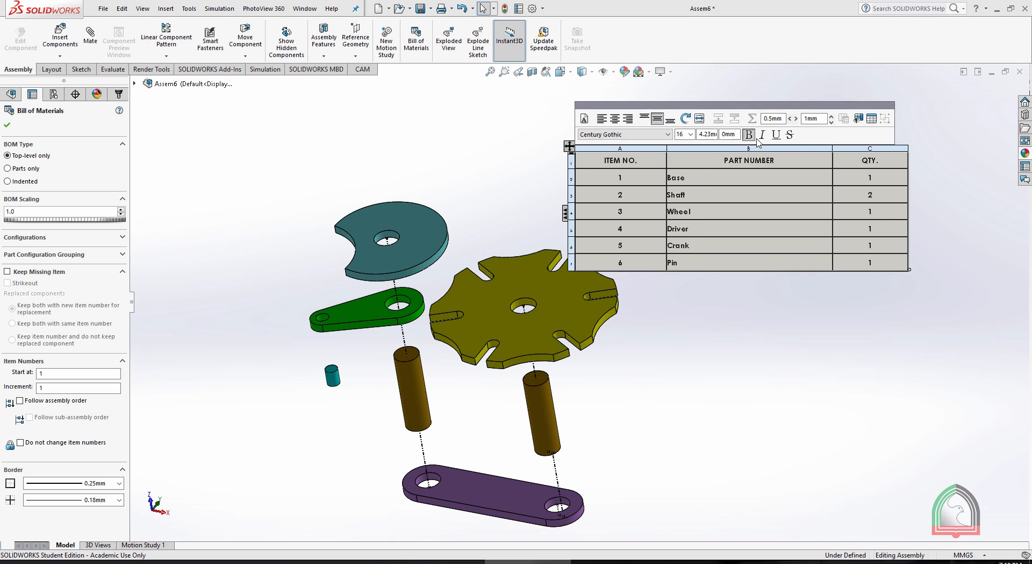
{"action": "left_click", "coordinate": [690, 134]}
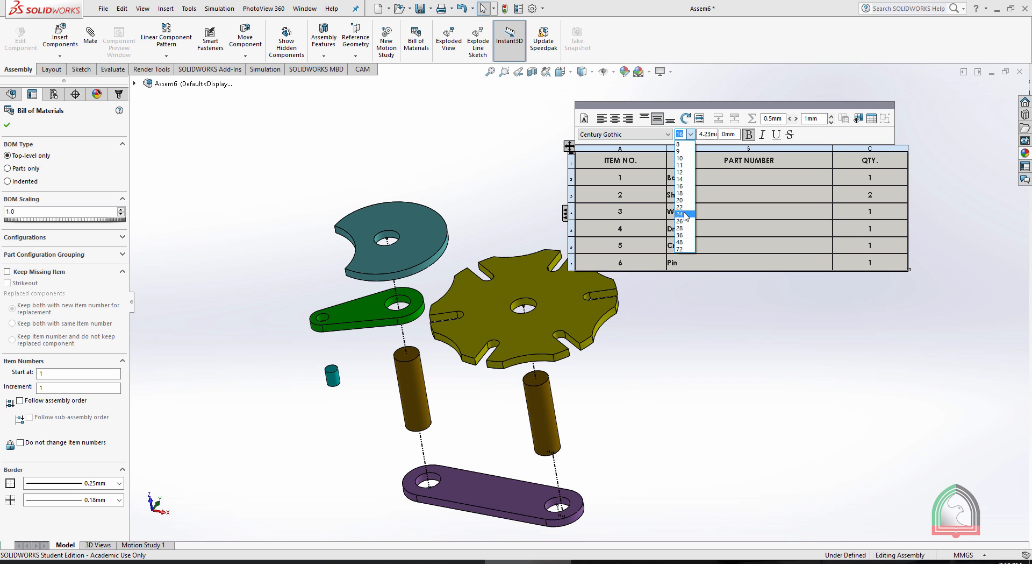
{"action": "left_click", "coordinate": [685, 225]}
{"action": "left_click", "coordinate": [882, 310]}
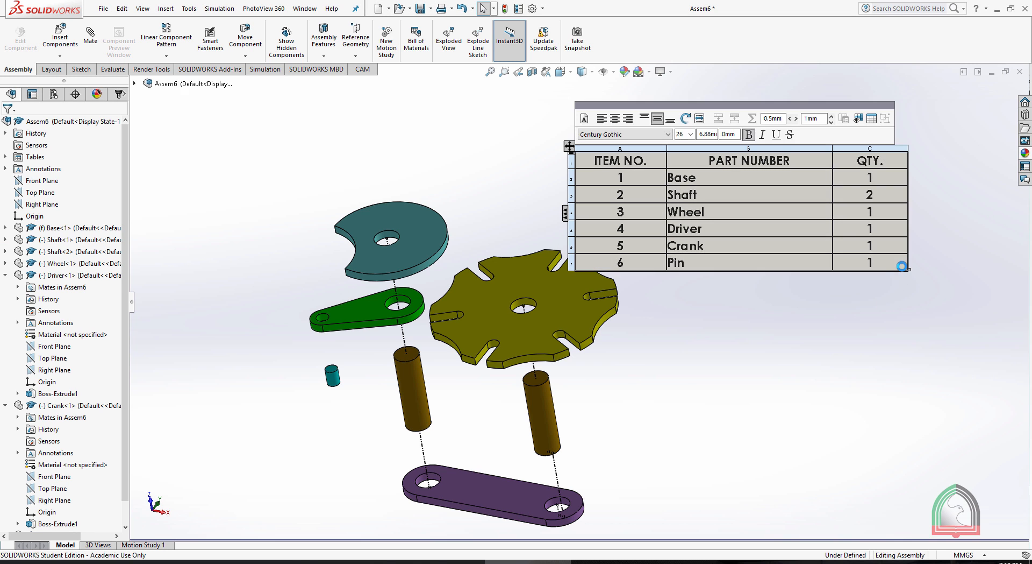
{"action": "left_click_drag", "start_coordinate": [910, 270], "coordinate": [998, 264]}
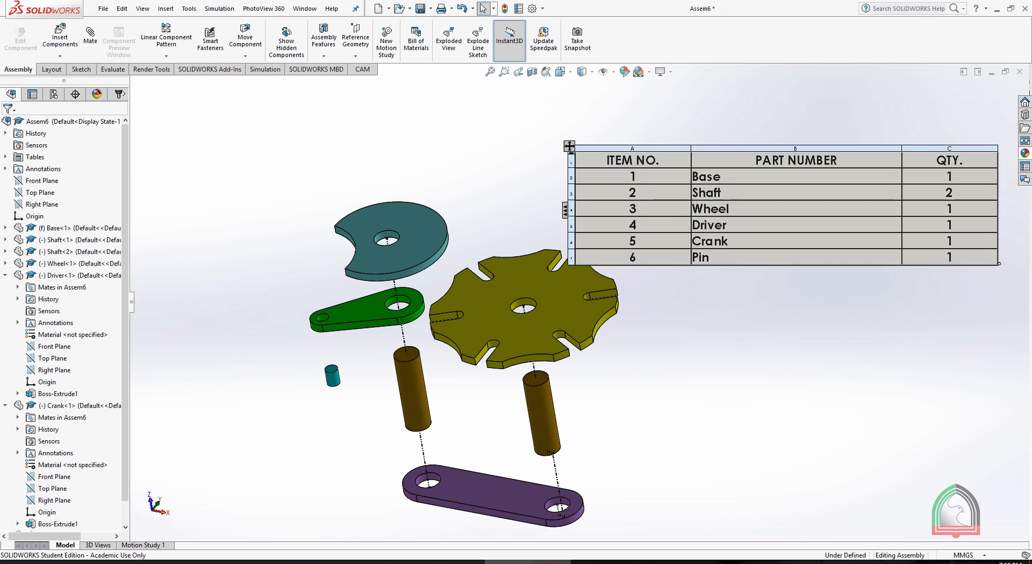
{"action": "scroll", "coordinate": [670, 331], "scroll_direction": "up", "scroll_amount": 2}
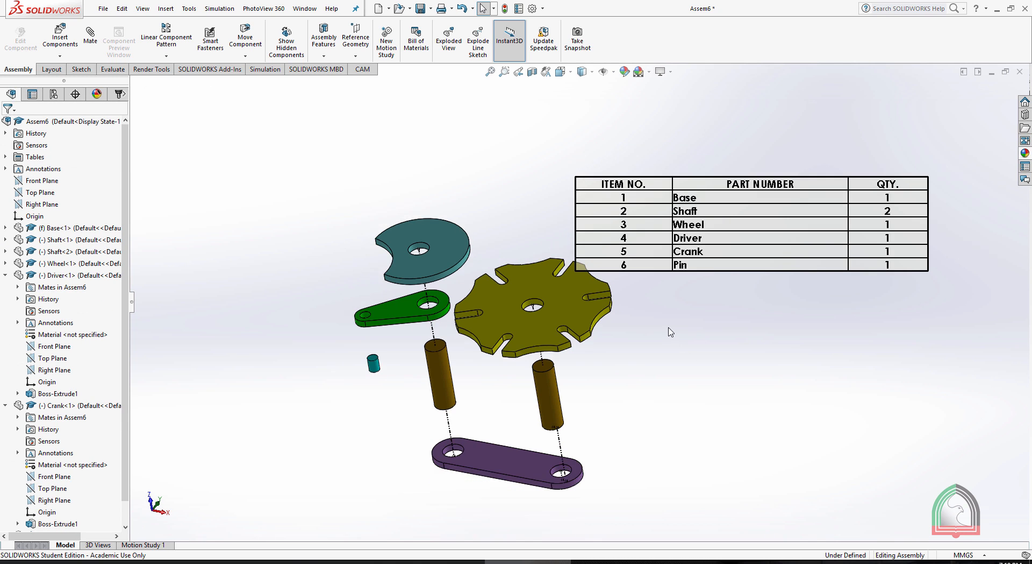
Collapse the exploded assembly and move the bill of materials table down closer to the mechanism.
{"action": "right_click", "coordinate": [41, 123]}
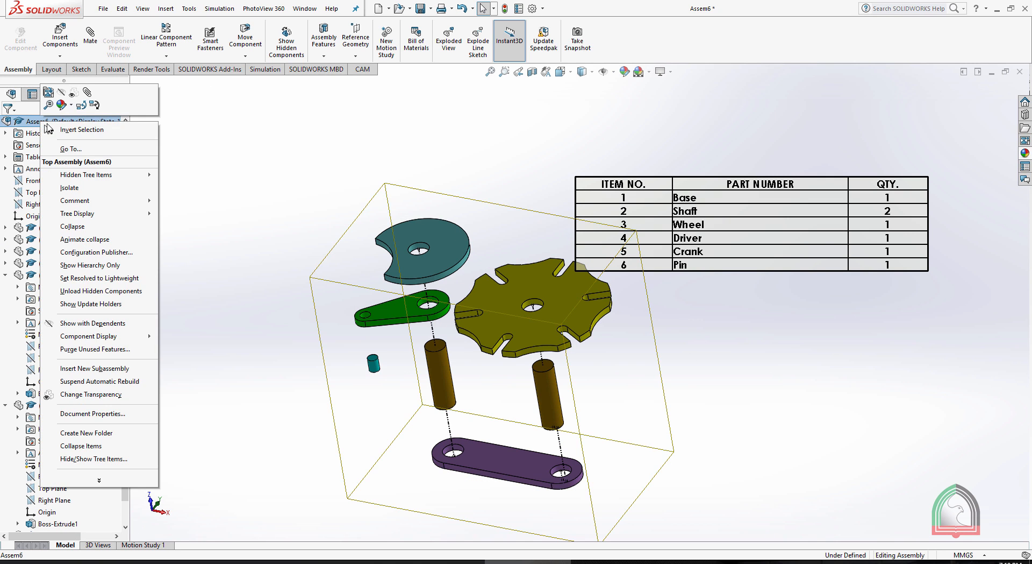
{"action": "left_click", "coordinate": [78, 230]}
{"action": "scroll", "coordinate": [703, 321], "scroll_direction": "down", "scroll_amount": 2}
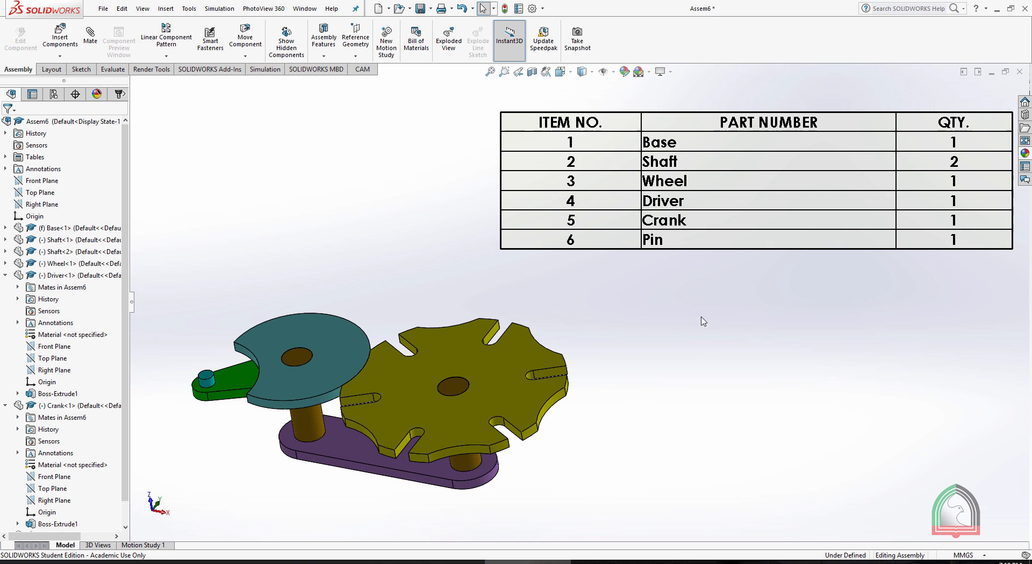
{"action": "scroll", "coordinate": [571, 300], "scroll_direction": "up", "scroll_amount": 1}
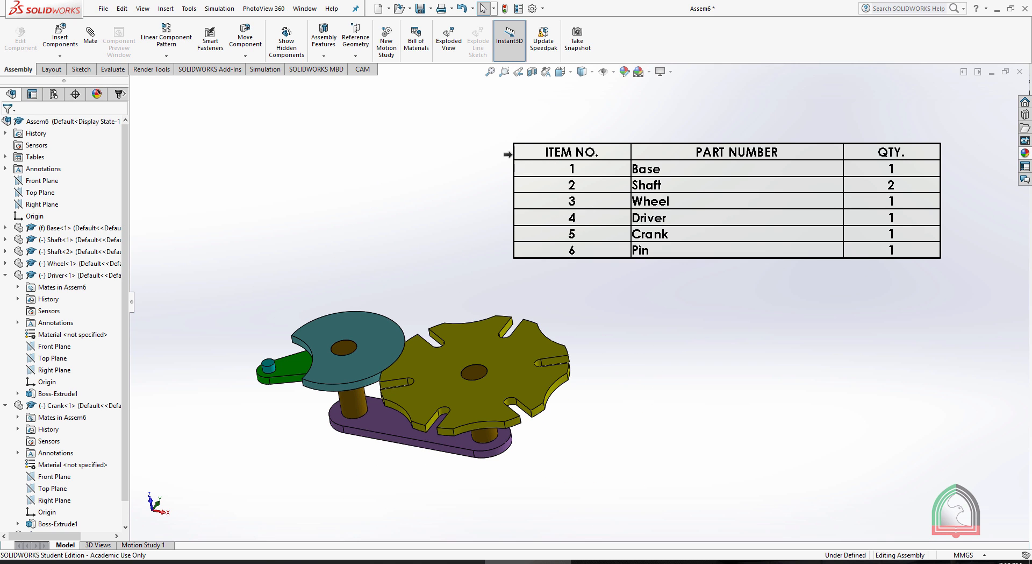
{"action": "left_click", "coordinate": [544, 191]}
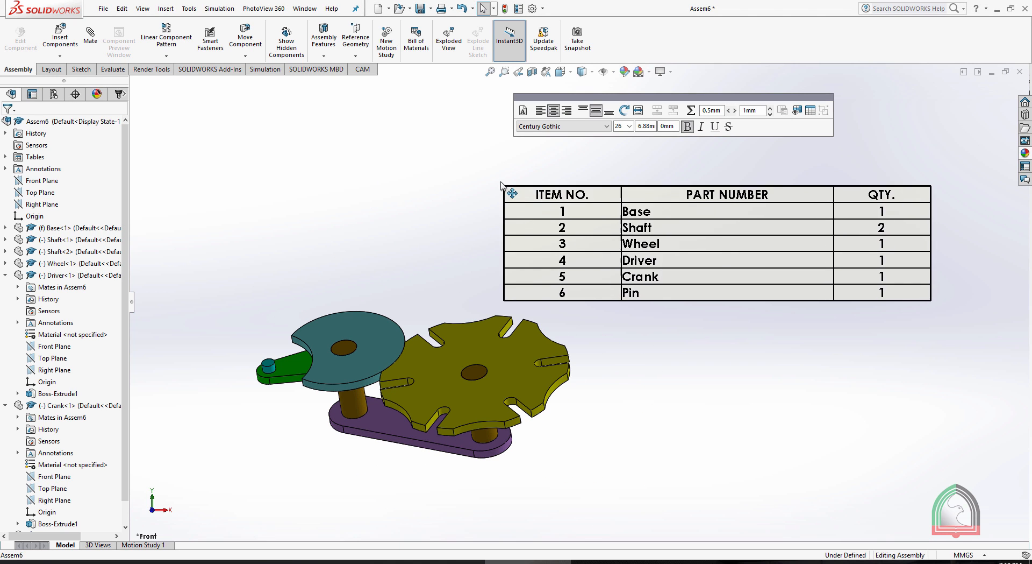
{"action": "left_click", "coordinate": [731, 385]}
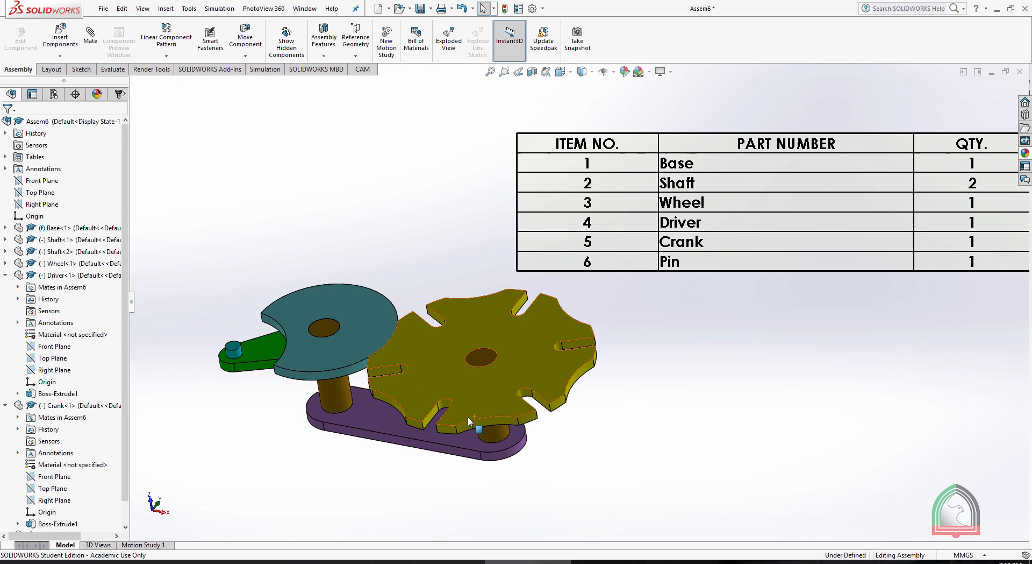
{"action": "left_click", "coordinate": [143, 545]}
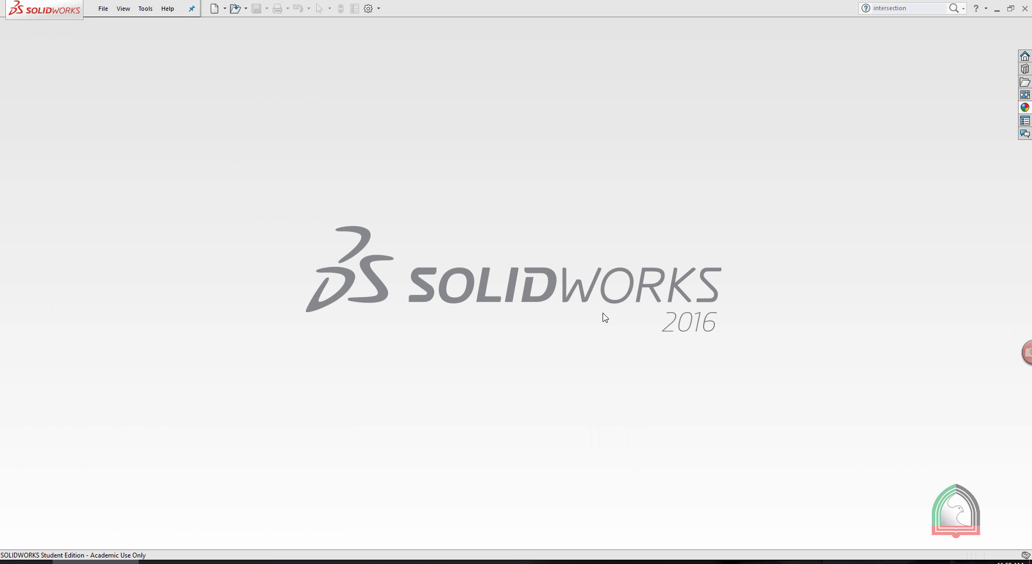
Create a new assembly document.
{"action": "left_click", "coordinate": [103, 8]}
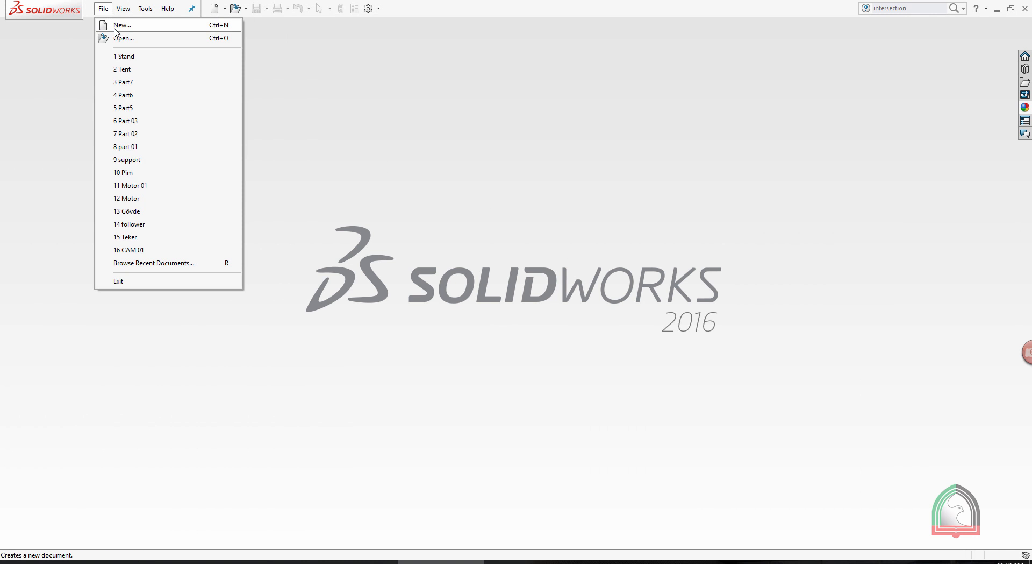
{"action": "left_click", "coordinate": [115, 25]}
{"action": "double_click", "coordinate": [501, 232]}
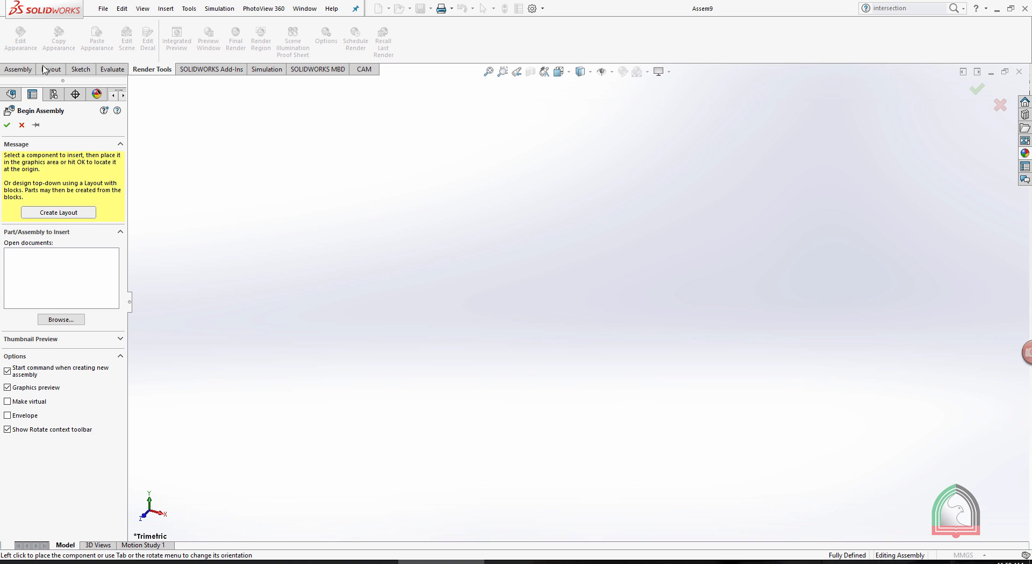
Place the Stand part from the CAM AND FOLLOWER folder as the assembly's first component.
{"action": "left_click", "coordinate": [61, 319]}
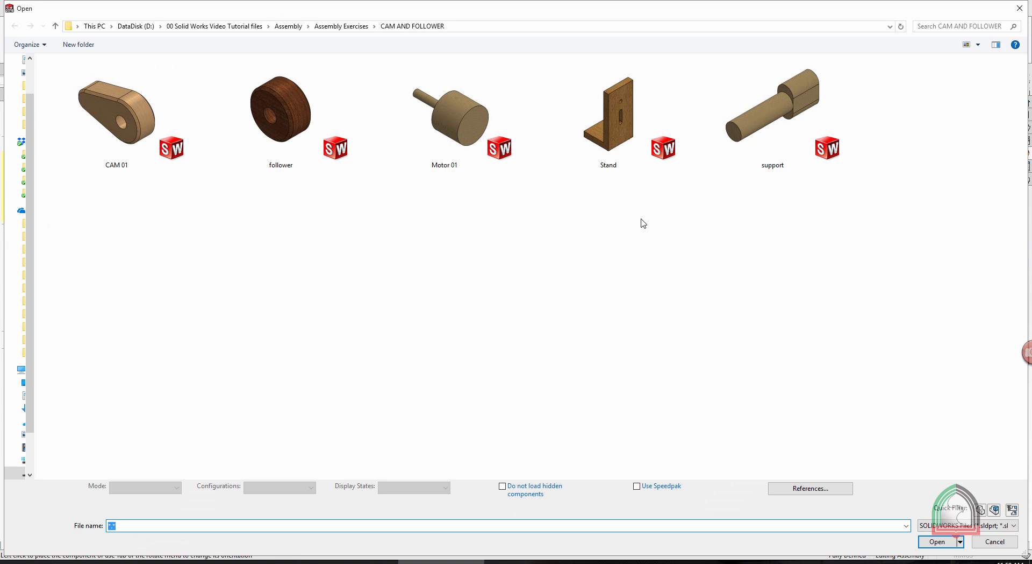
{"action": "double_click", "coordinate": [608, 115]}
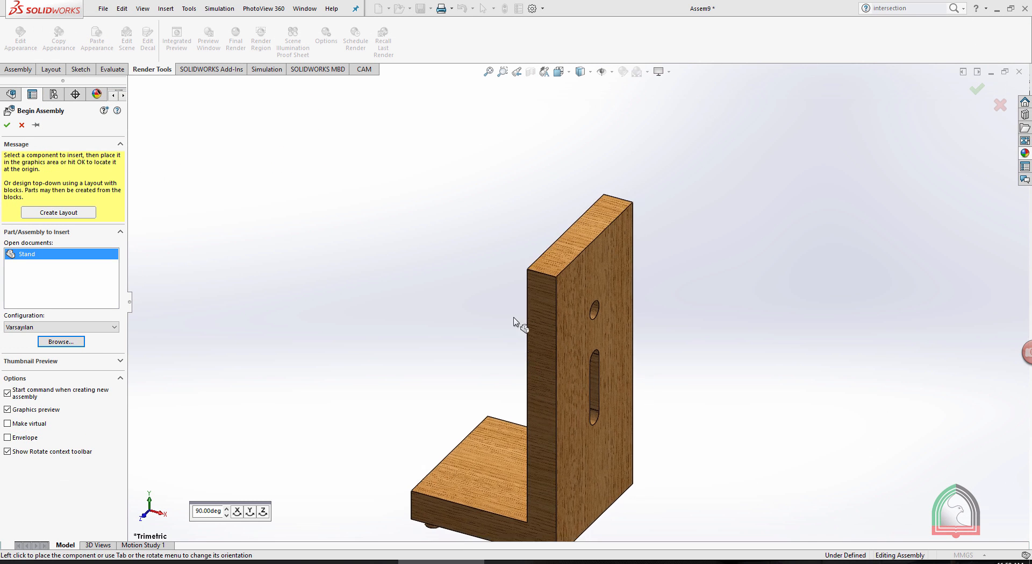
{"action": "left_click", "coordinate": [524, 303]}
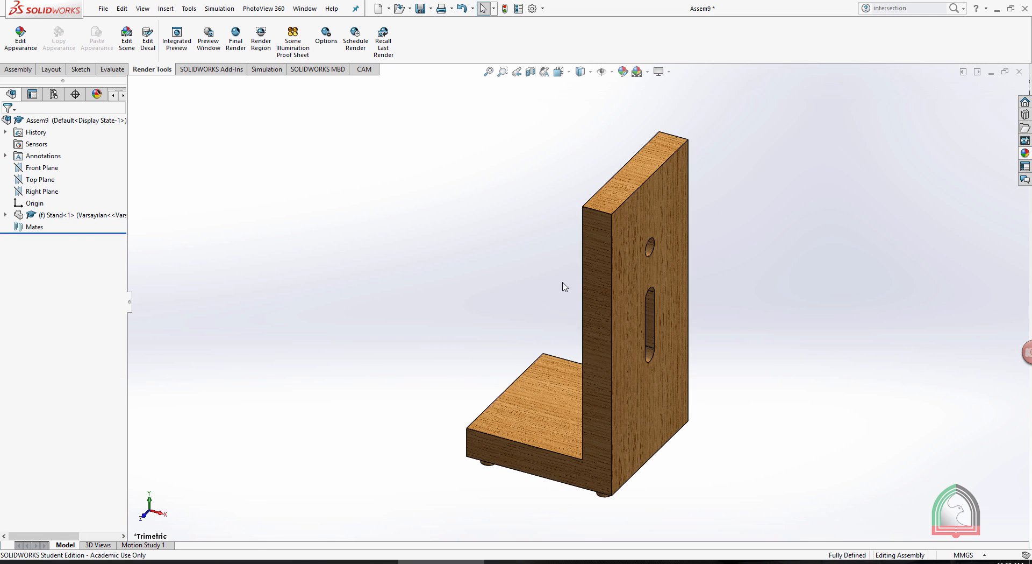
{"action": "key", "text": "f"}
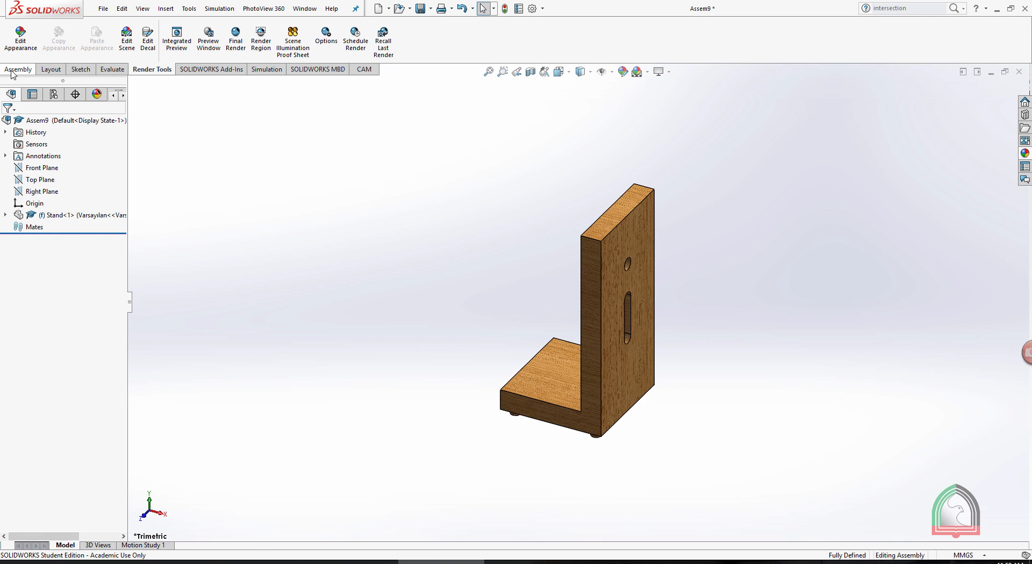
Insert the Motor 01 part and place it beside the upright of the stand.
{"action": "left_click", "coordinate": [18, 69]}
{"action": "left_click", "coordinate": [60, 38]}
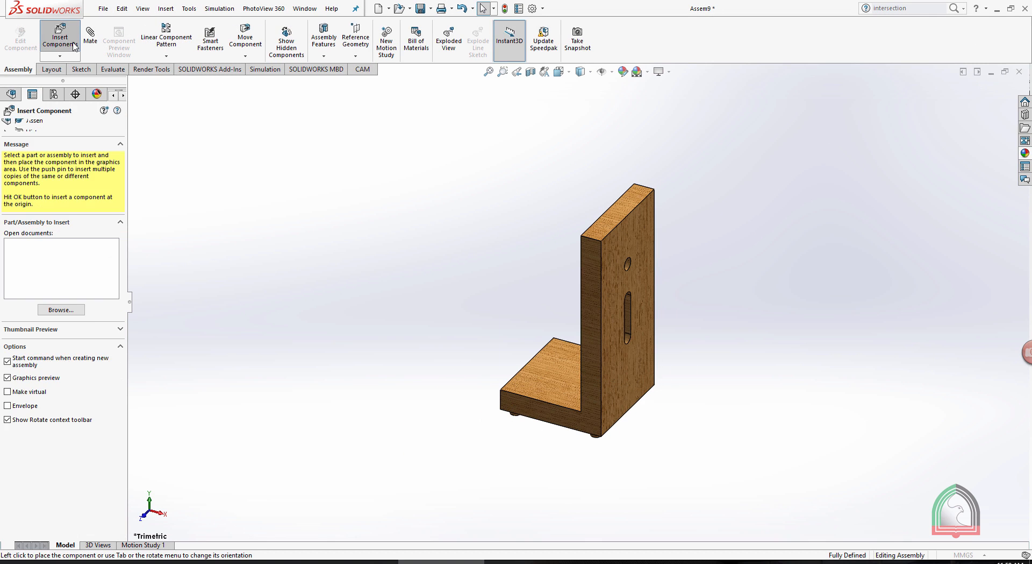
{"action": "left_click", "coordinate": [61, 311]}
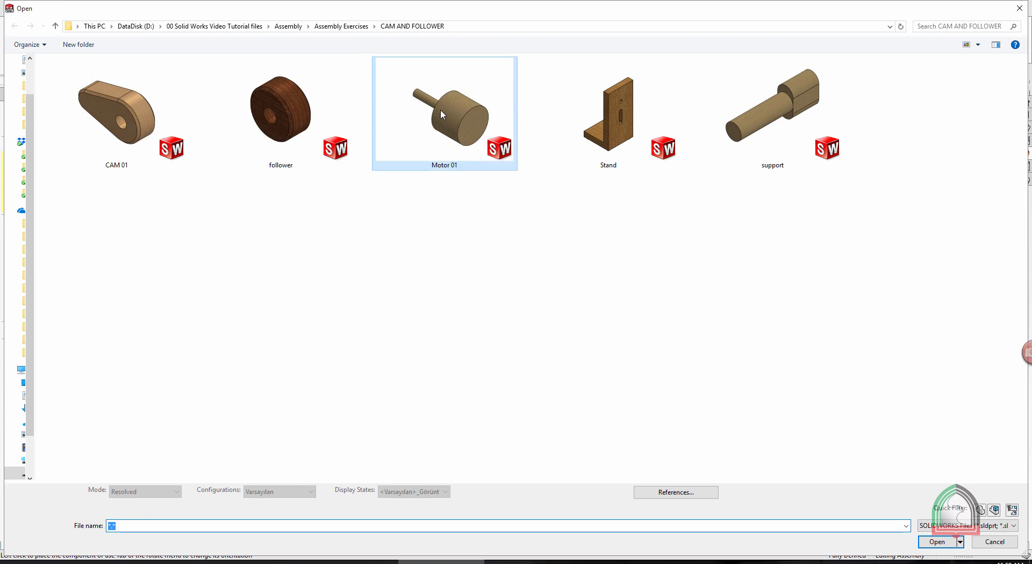
{"action": "double_click", "coordinate": [440, 109]}
{"action": "left_click", "coordinate": [460, 244]}
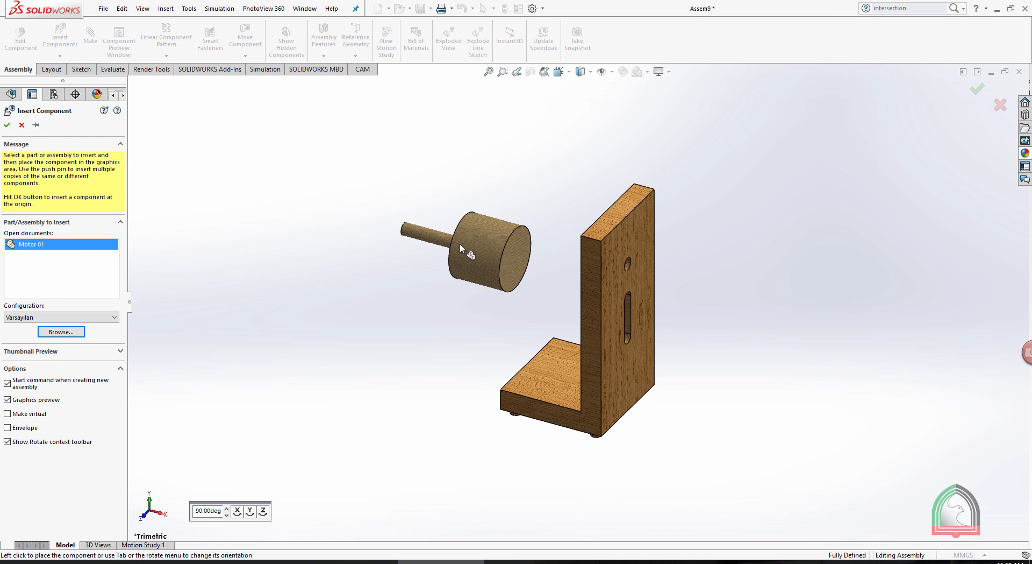
Add a concentric mate between the motor's shaft and the round hole above the stand's slot.
{"action": "left_click", "coordinate": [420, 227]}
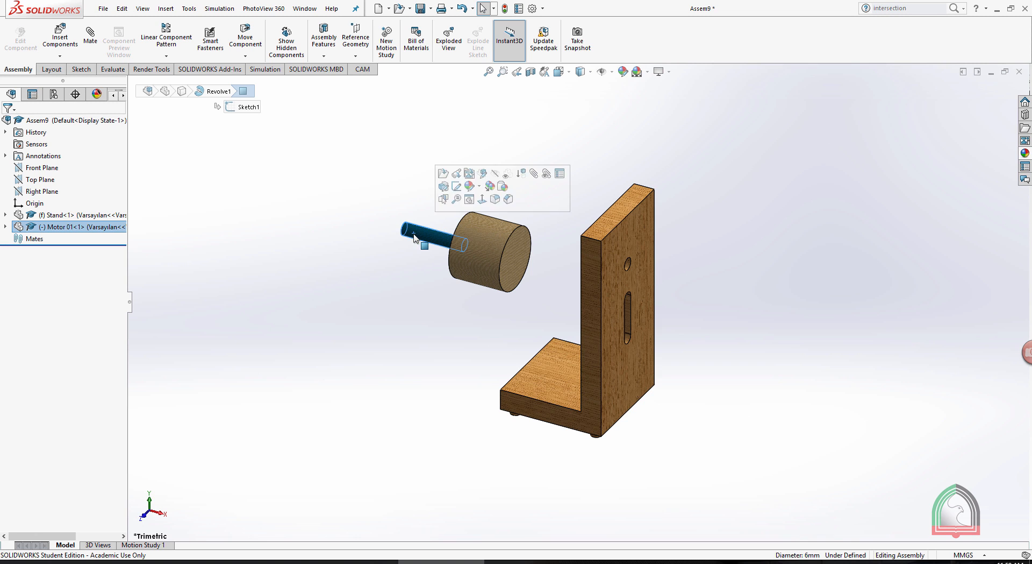
{"action": "left_click", "coordinate": [629, 266], "text": "ctrl"}
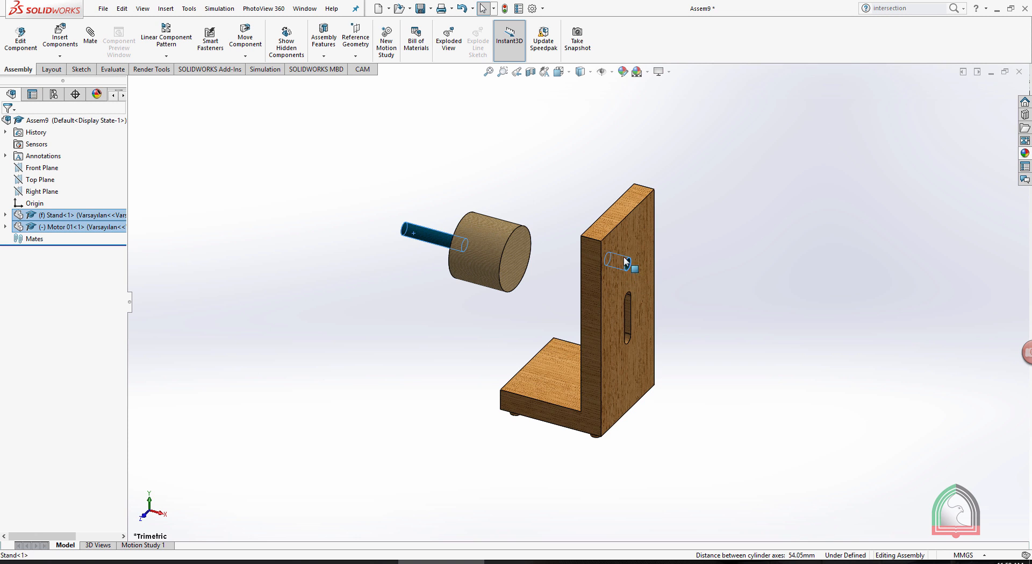
{"action": "left_click", "coordinate": [90, 45]}
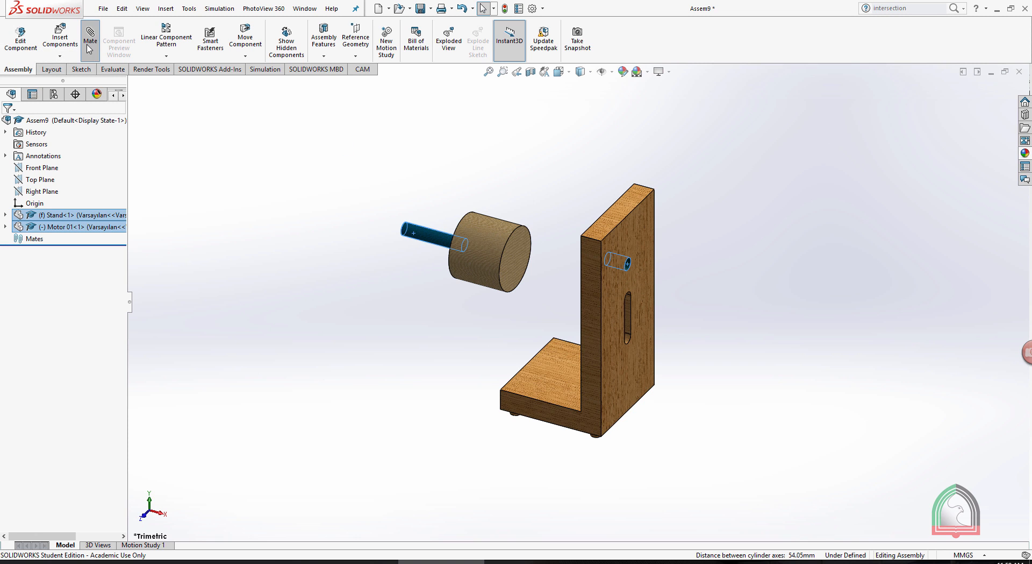
{"action": "left_click", "coordinate": [7, 125]}
Add a coincident mate between the stand's back face and the motor body's shaft-side face, and finish mating.
{"action": "left_click", "coordinate": [629, 221]}
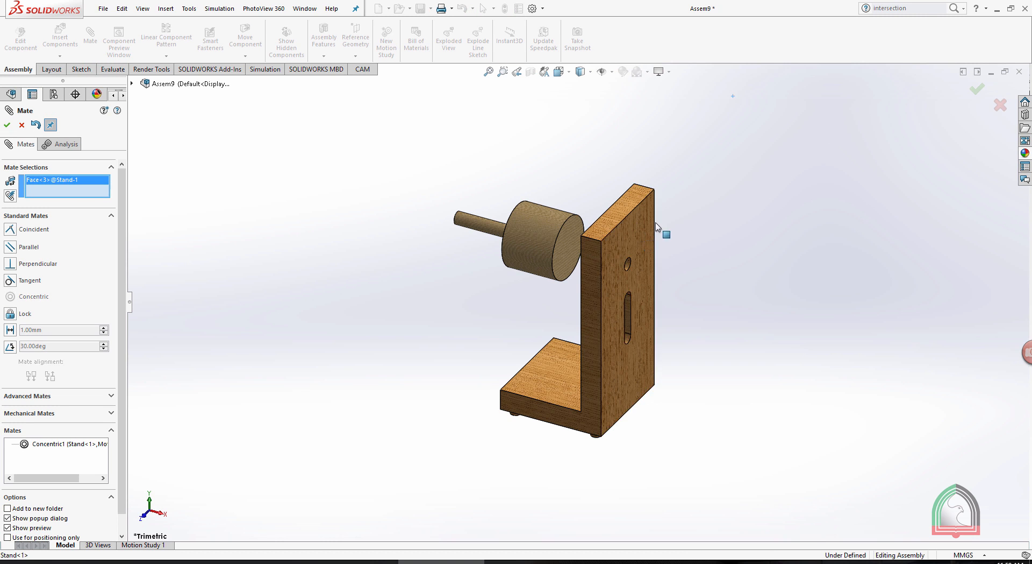
{"action": "middle_click_drag", "start_coordinate": [664, 230], "coordinate": [590, 218]}
{"action": "left_click", "coordinate": [555, 226]}
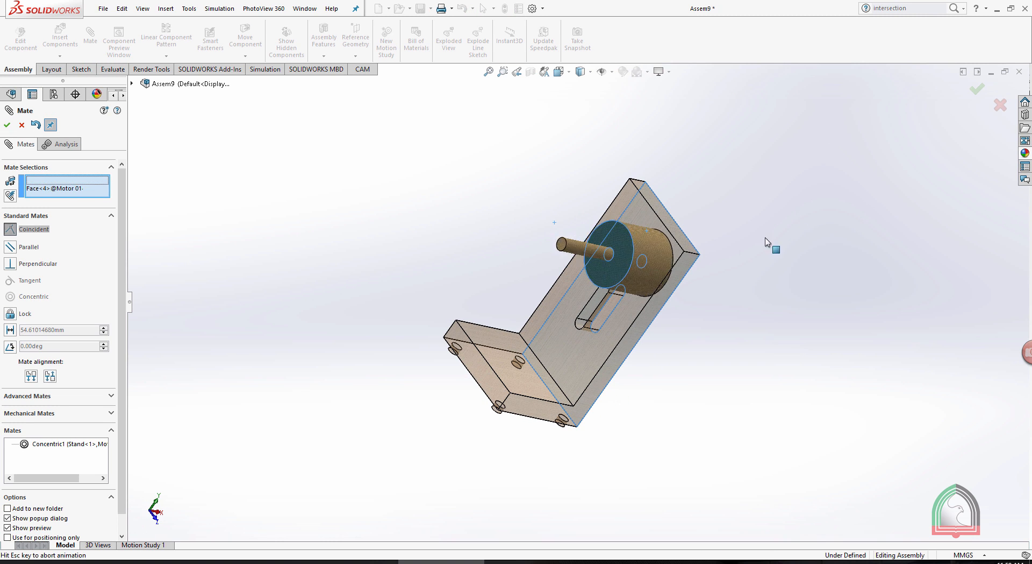
{"action": "left_click", "coordinate": [7, 125]}
{"action": "middle_click_drag", "start_coordinate": [468, 254], "coordinate": [470, 196]}
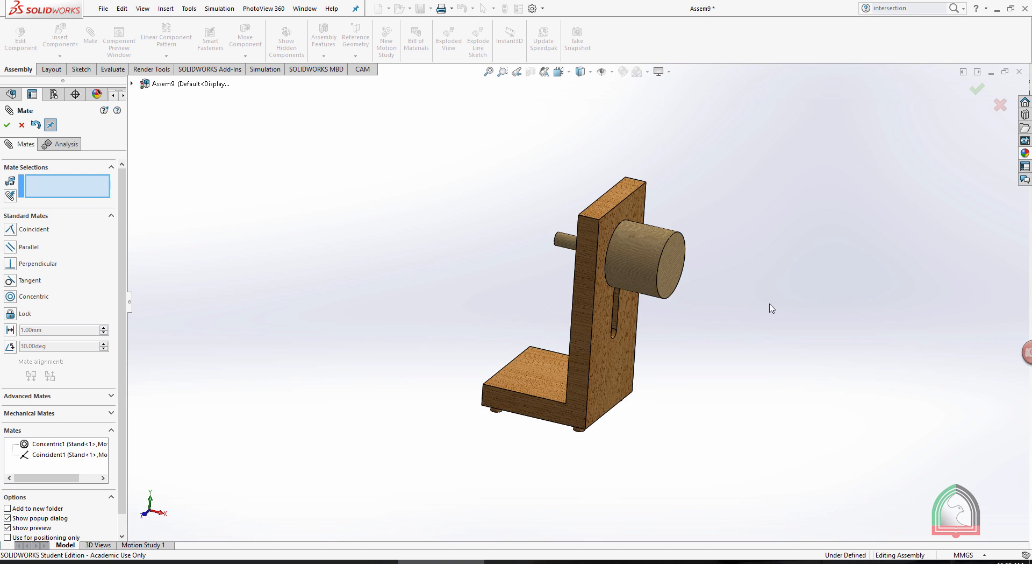
{"action": "middle_click_drag", "start_coordinate": [705, 306], "coordinate": [810, 318]}
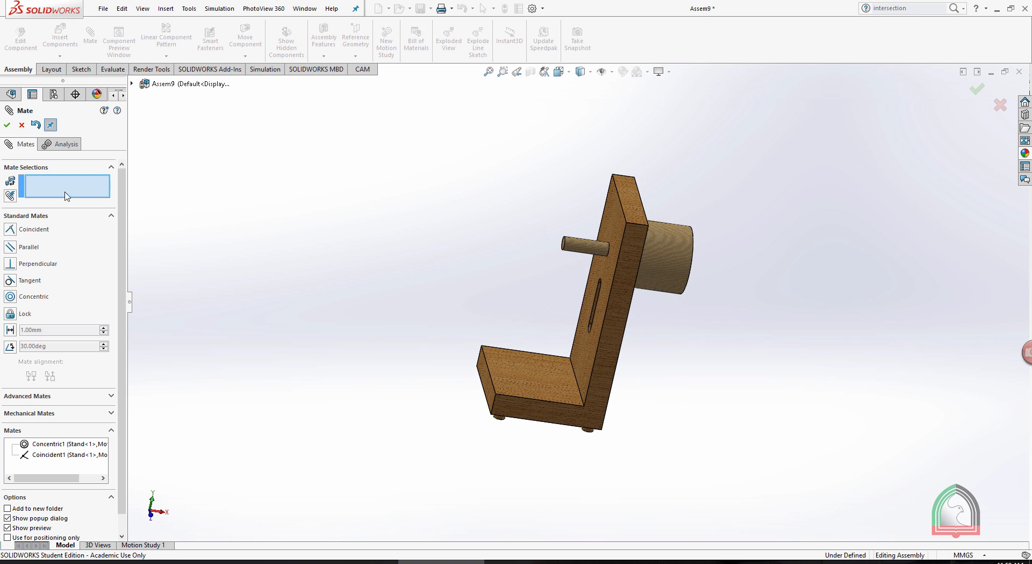
{"action": "left_click", "coordinate": [7, 125]}
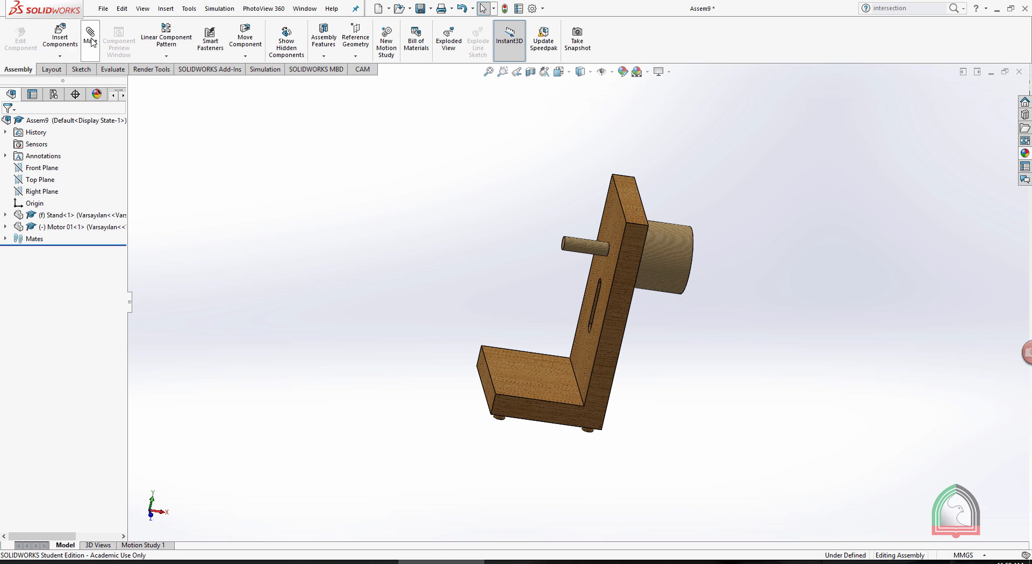
Insert the support part and place it in front of the stand's upright.
{"action": "left_click", "coordinate": [67, 40]}
{"action": "left_click", "coordinate": [61, 311]}
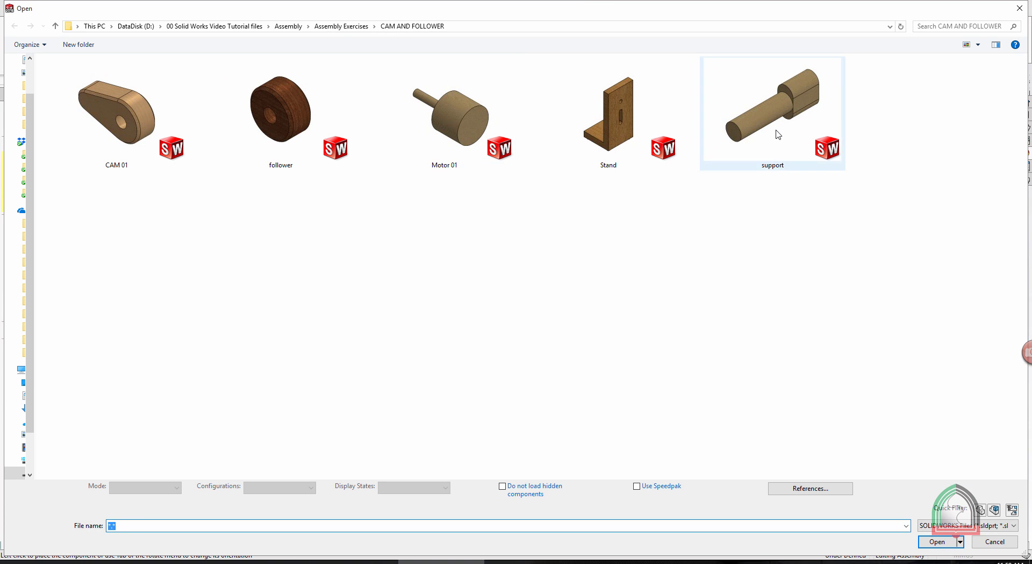
{"action": "double_click", "coordinate": [765, 123]}
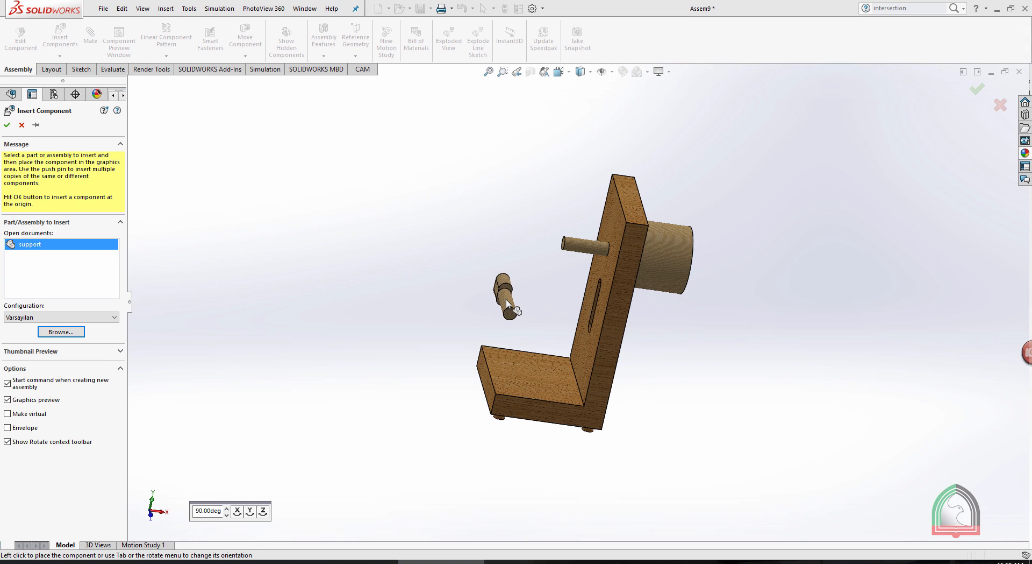
{"action": "left_click", "coordinate": [505, 299]}
{"action": "scroll", "coordinate": [530, 284], "scroll_direction": "down", "scroll_amount": 4}
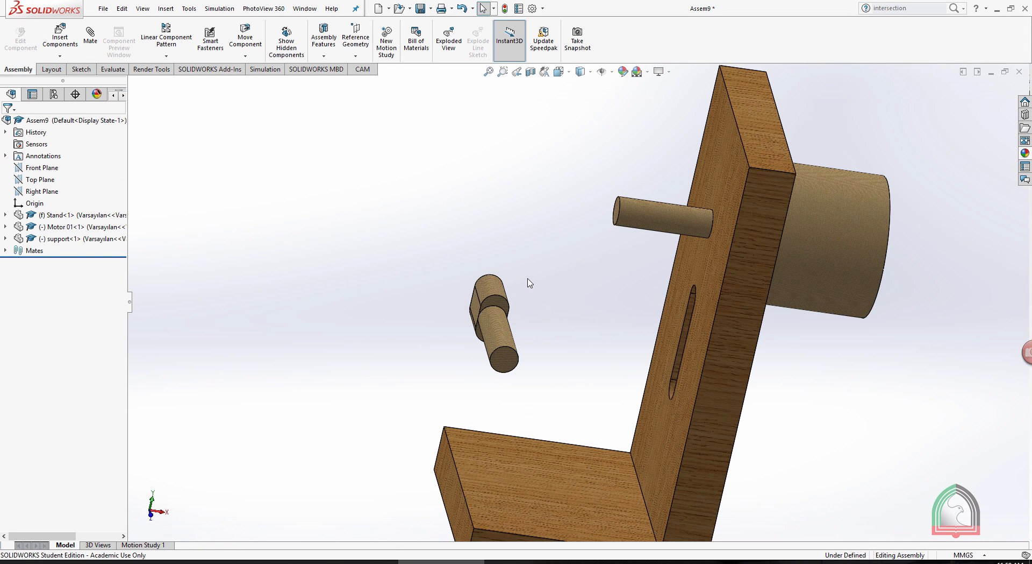
Add a coincident mate between the flat side of the support's head and the flat side wall of the stand's slot, adjusting the alignment.
{"action": "middle_click_drag", "start_coordinate": [564, 354], "coordinate": [611, 319]}
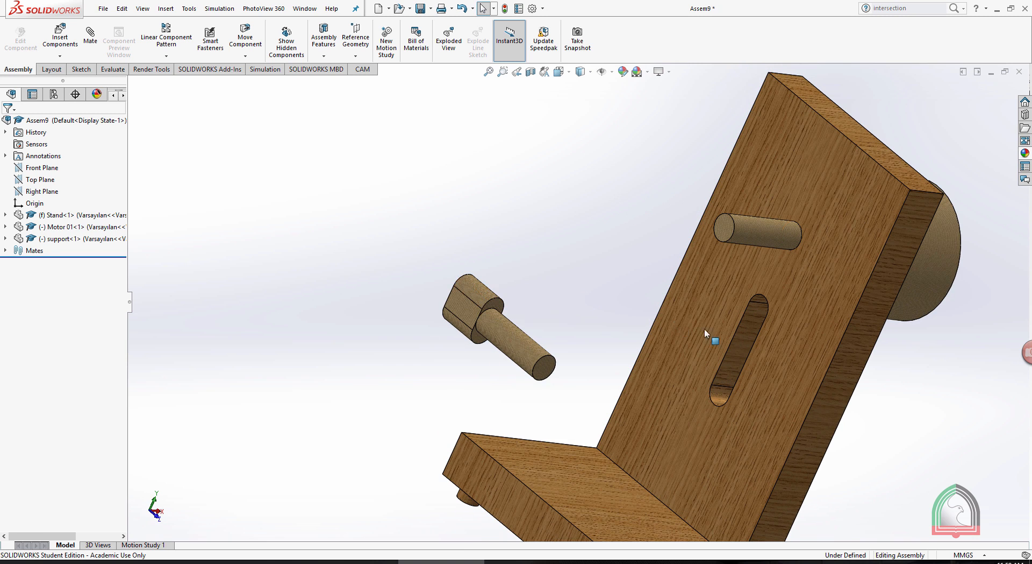
{"action": "left_click", "coordinate": [715, 396]}
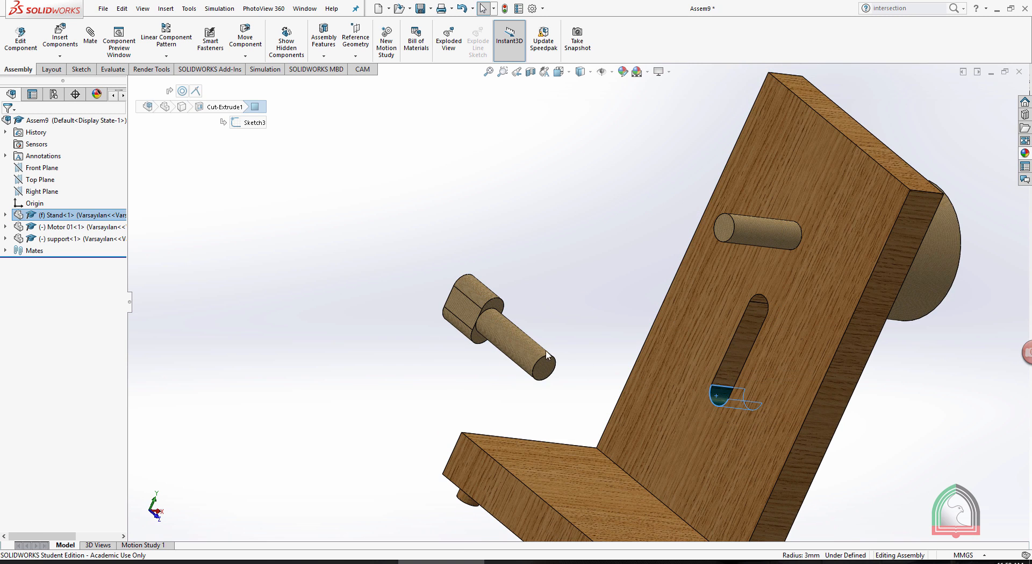
{"action": "left_click", "coordinate": [554, 242]}
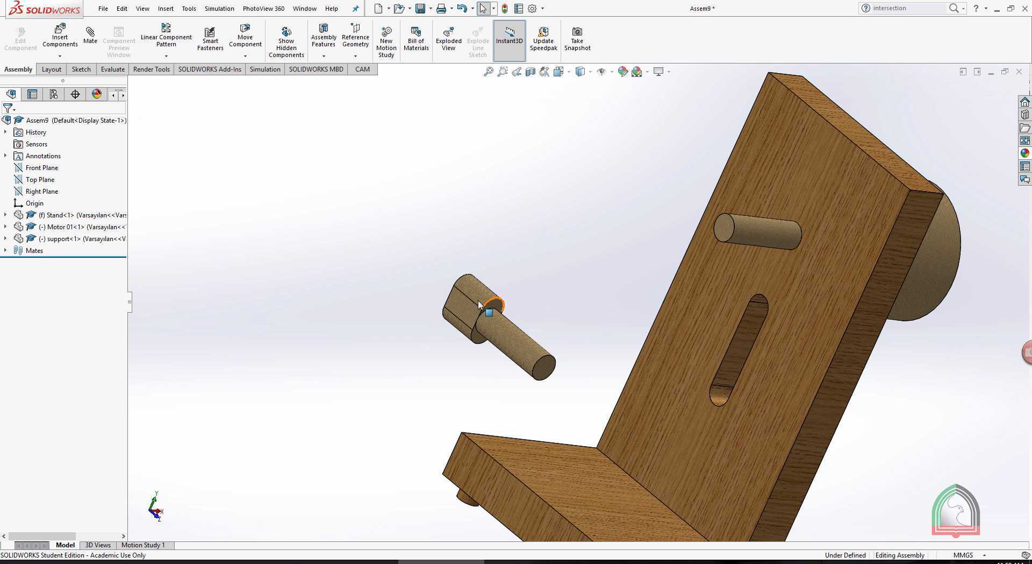
{"action": "left_click", "coordinate": [463, 308]}
{"action": "middle_click_drag", "start_coordinate": [920, 347], "coordinate": [715, 371]}
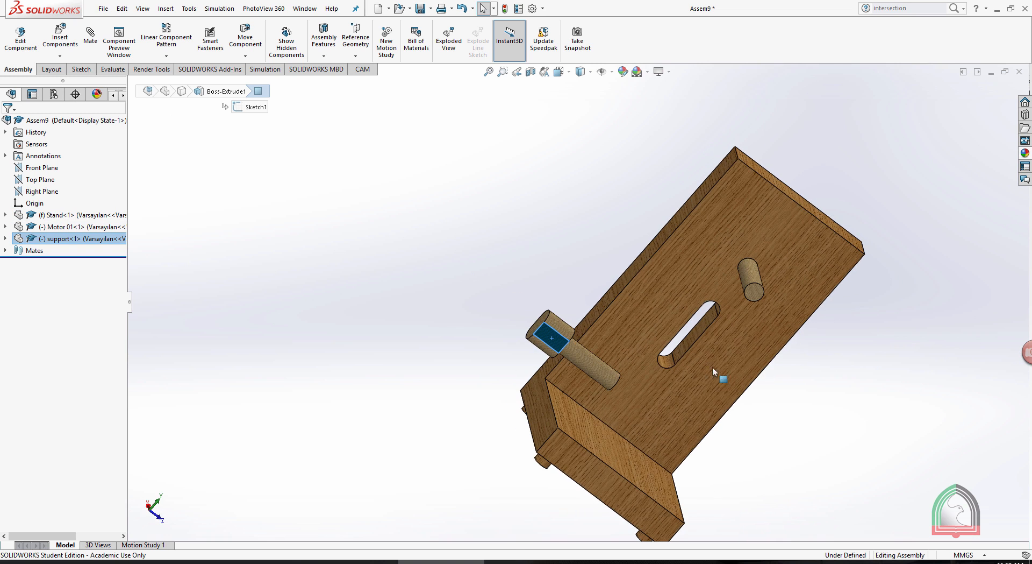
{"action": "left_click", "coordinate": [694, 340], "text": "ctrl"}
{"action": "left_click", "coordinate": [91, 47]}
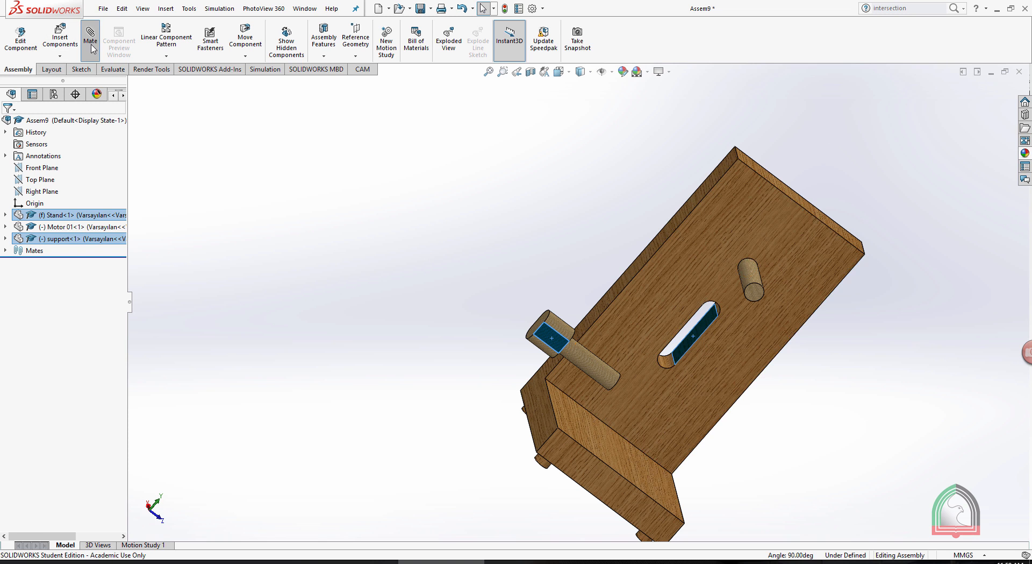
{"action": "middle_click_drag", "start_coordinate": [643, 383], "coordinate": [828, 344]}
{"action": "left_click", "coordinate": [32, 376]}
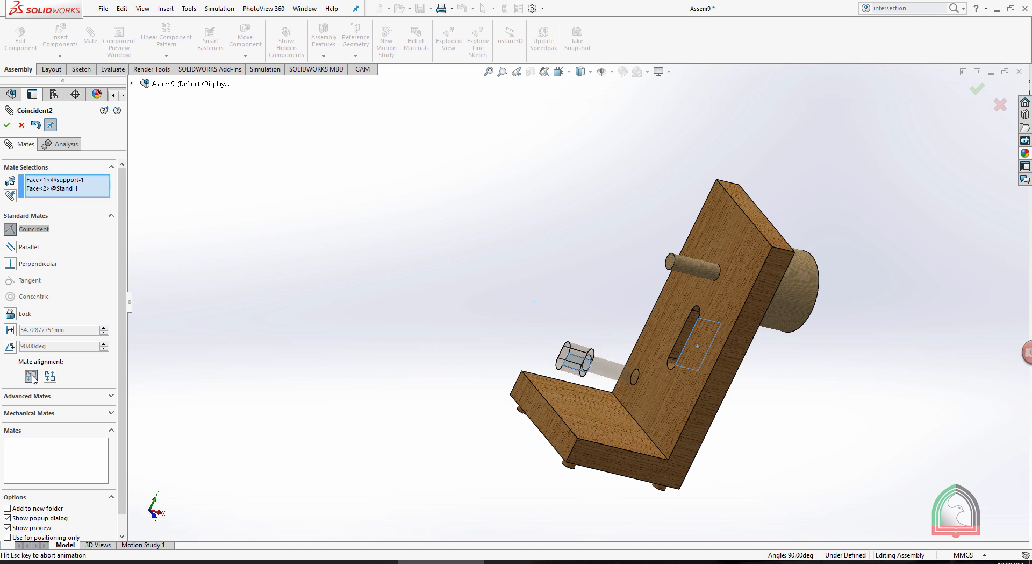
{"action": "left_click", "coordinate": [7, 125]}
Add a coincident mate between the stand's motor-side face and the end face of the support's head.
{"action": "middle_click_drag", "start_coordinate": [557, 329], "coordinate": [949, 317]}
{"action": "left_click", "coordinate": [728, 411]}
{"action": "scroll", "coordinate": [602, 376], "scroll_direction": "down", "scroll_amount": 5}
{"action": "middle_click_drag", "start_coordinate": [624, 371], "coordinate": [630, 343]}
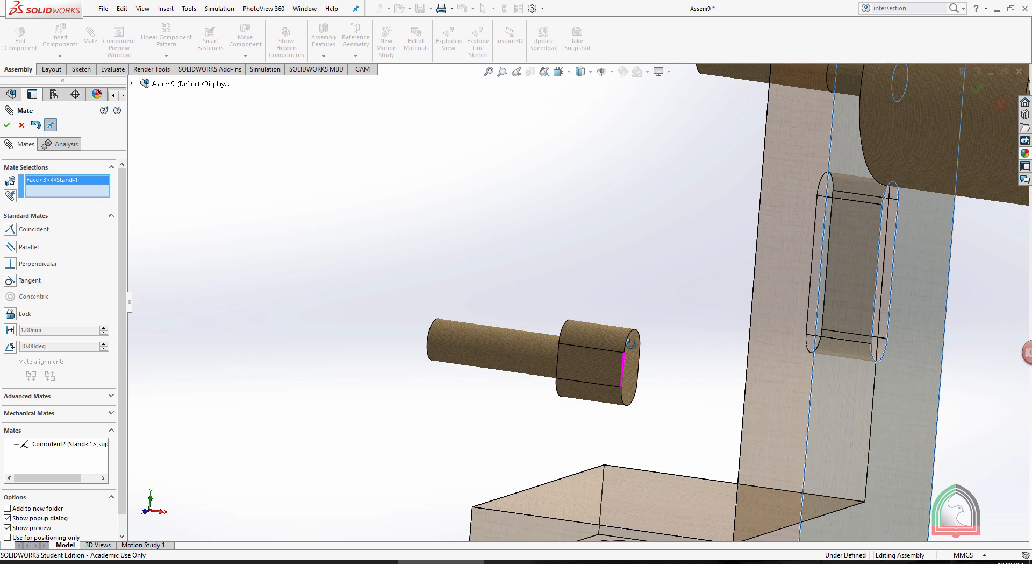
{"action": "left_click", "coordinate": [632, 366]}
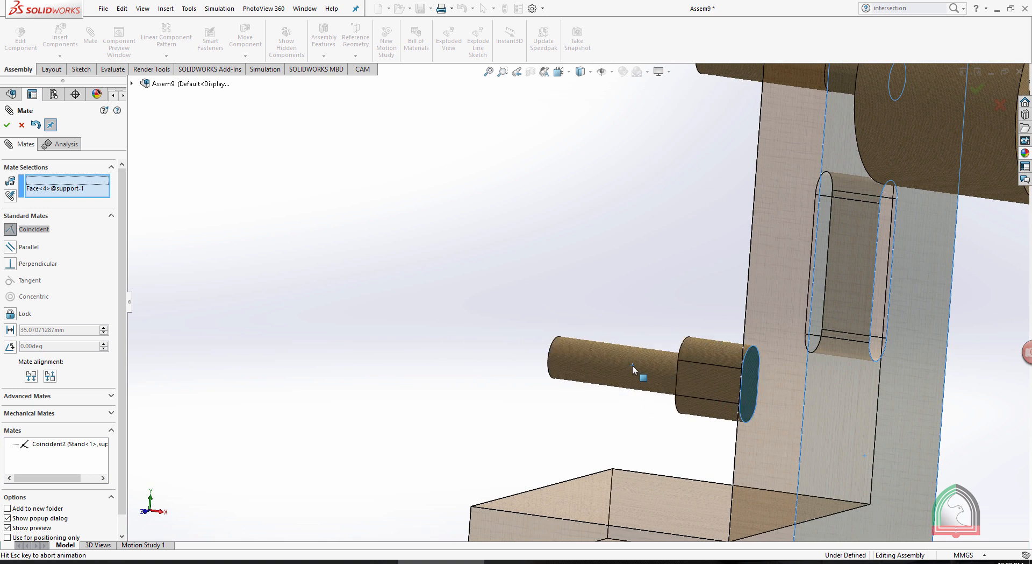
{"action": "left_click", "coordinate": [7, 127]}
Move the support up to the height of the stand's slot.
{"action": "scroll", "coordinate": [396, 277], "scroll_direction": "up", "scroll_amount": 2}
{"action": "middle_click_drag", "start_coordinate": [400, 276], "coordinate": [497, 352]}
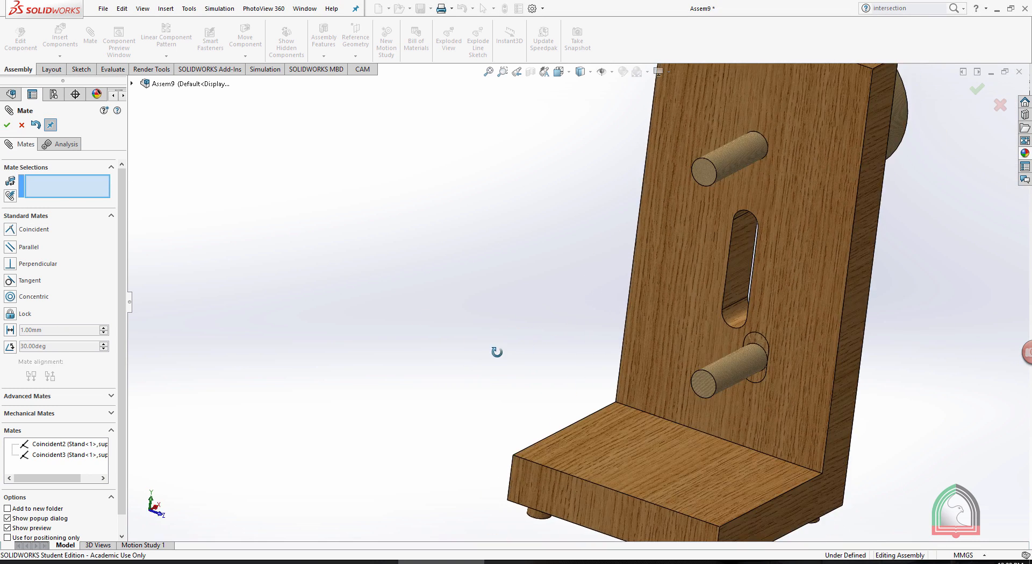
{"action": "left_click_drag", "start_coordinate": [738, 355], "coordinate": [713, 250]}
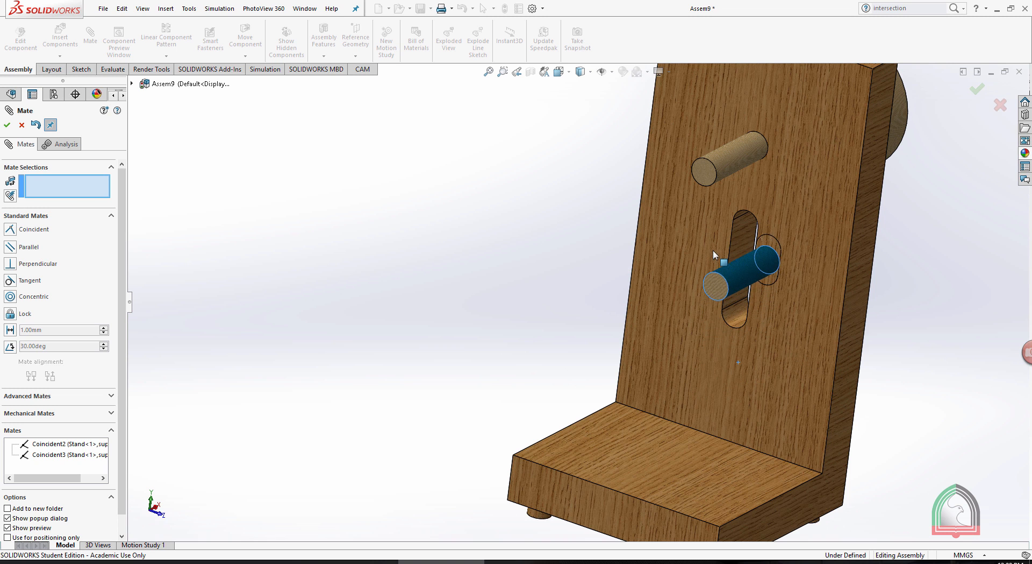
Flip the alignment of the coincident mate between the slot wall and the support so the support sits inside the slot.
{"action": "middle_click_drag", "start_coordinate": [942, 292], "coordinate": [985, 279]}
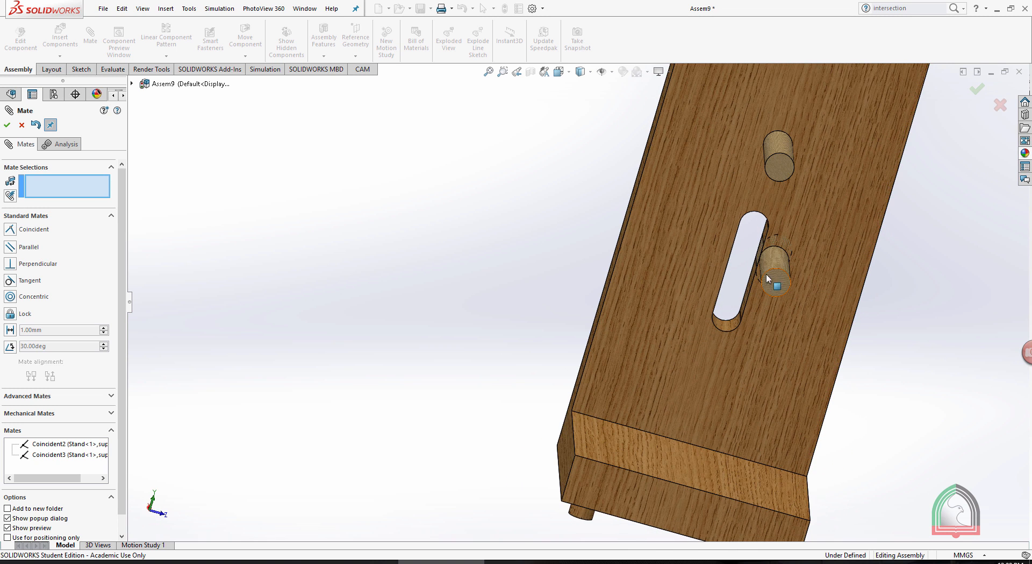
{"action": "left_click", "coordinate": [70, 446]}
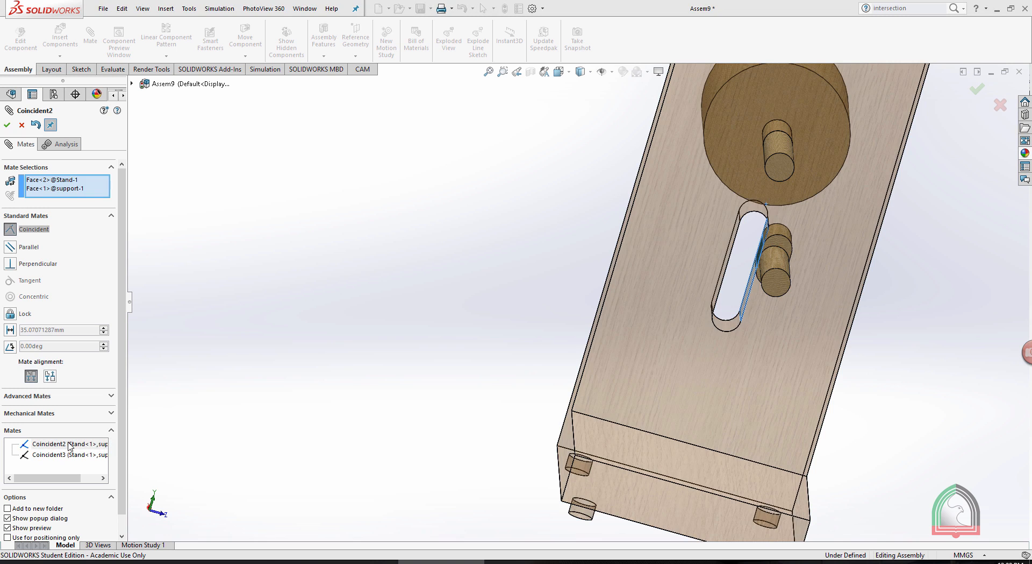
{"action": "left_click", "coordinate": [49, 375]}
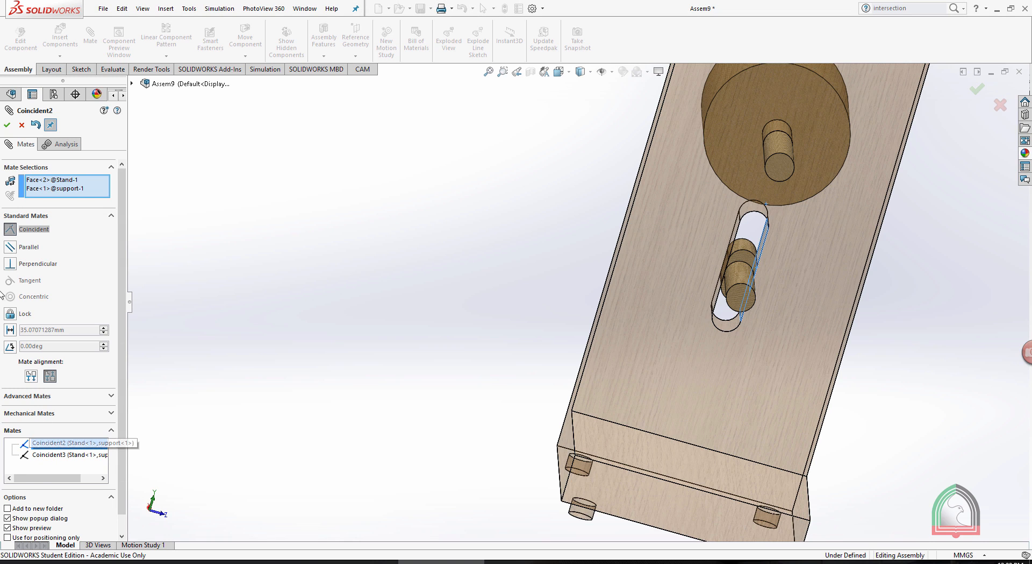
{"action": "left_click", "coordinate": [8, 126]}
Slide the support up and back down within the slot to test its travel, and finish mating.
{"action": "middle_click_drag", "start_coordinate": [531, 354], "coordinate": [481, 297]}
{"action": "left_click_drag", "start_coordinate": [663, 250], "coordinate": [664, 200]}
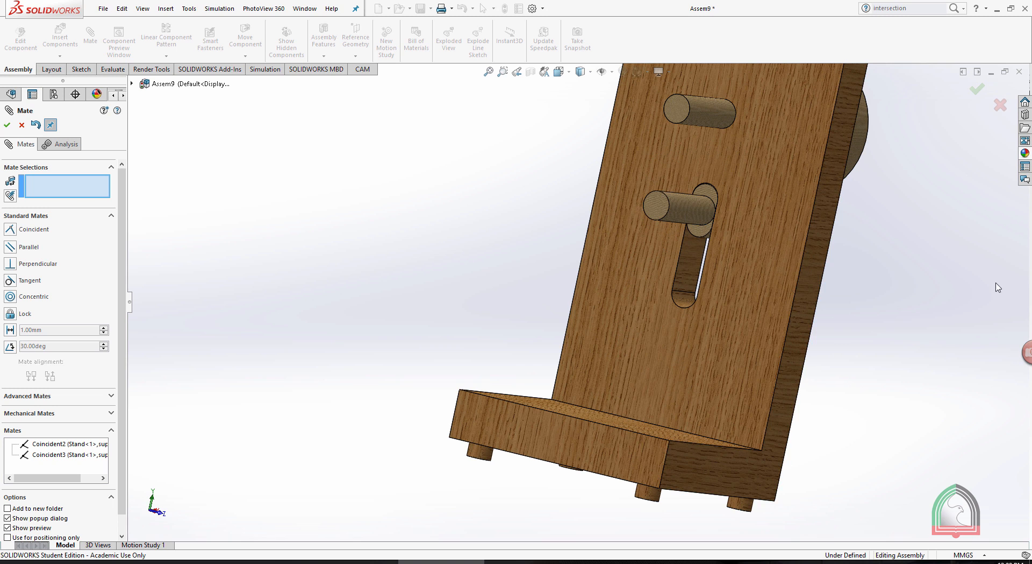
{"action": "scroll", "coordinate": [894, 232], "scroll_direction": "down", "scroll_amount": 2}
{"action": "scroll", "coordinate": [894, 232], "scroll_direction": "up", "scroll_amount": 3}
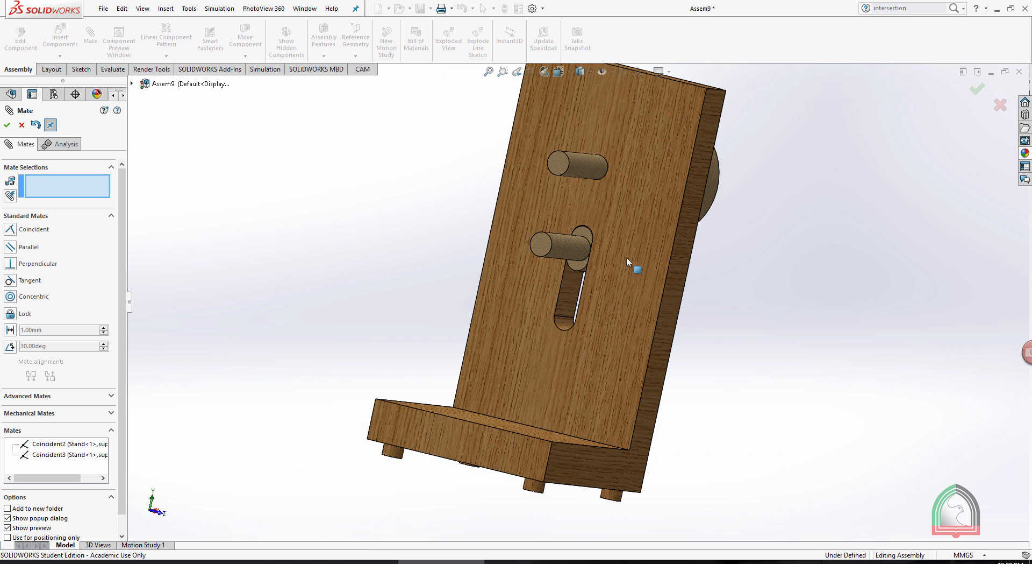
{"action": "left_click_drag", "start_coordinate": [561, 247], "coordinate": [550, 297]}
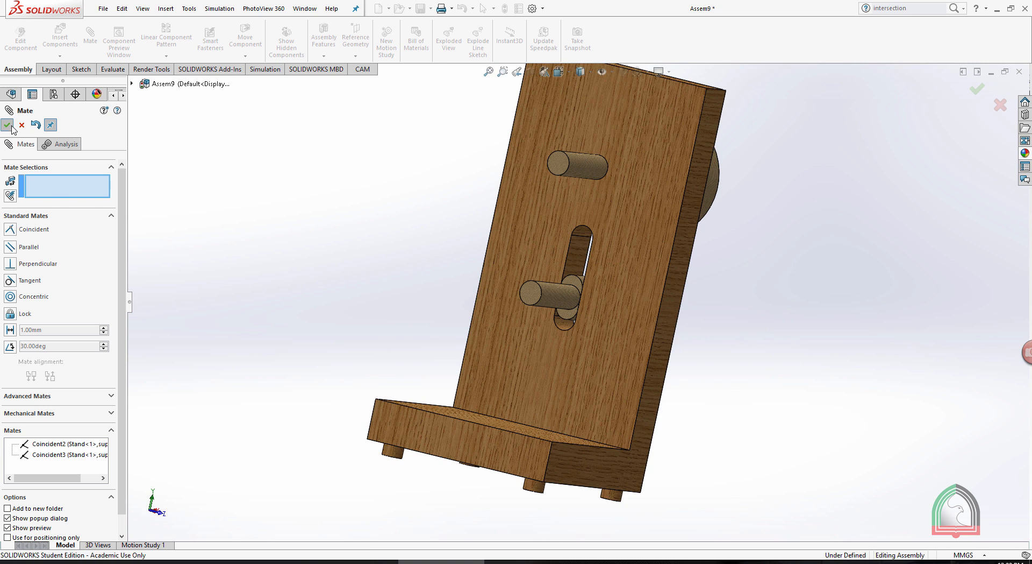
{"action": "left_click", "coordinate": [7, 125]}
Insert the CAM 01 and follower parts from the CAM AND FOLLOWER folder and place them beside the stand.
{"action": "left_click", "coordinate": [60, 39]}
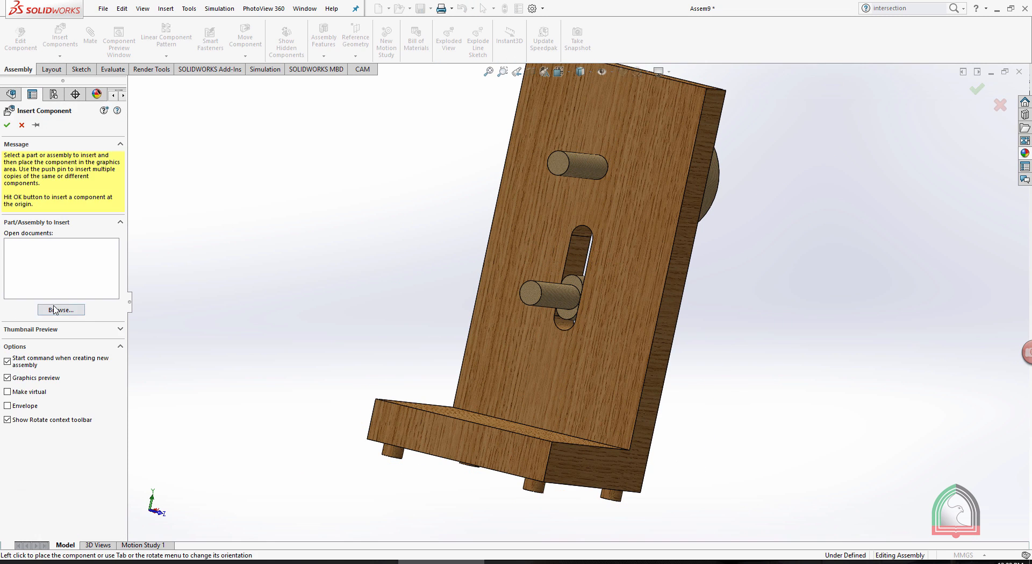
{"action": "left_click", "coordinate": [61, 309]}
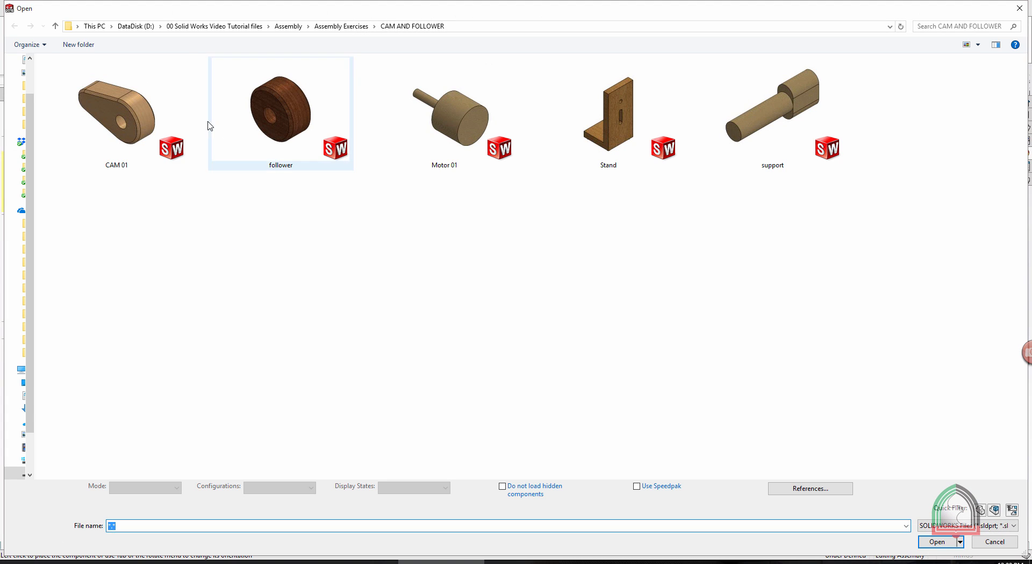
{"action": "left_click", "coordinate": [155, 107]}
{"action": "left_click", "coordinate": [279, 113], "text": "ctrl"}
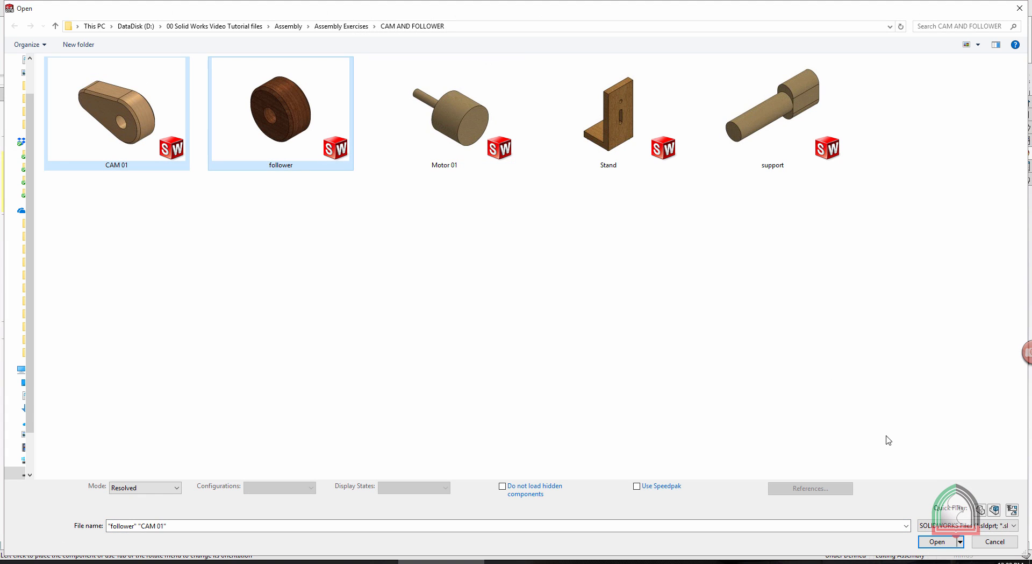
{"action": "left_click", "coordinate": [936, 542]}
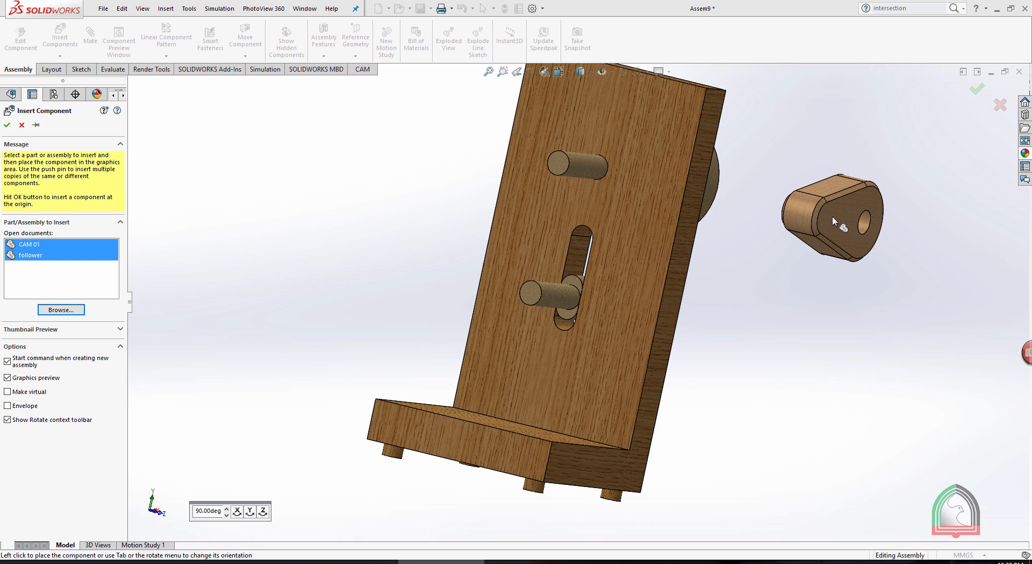
{"action": "left_click", "coordinate": [823, 334]}
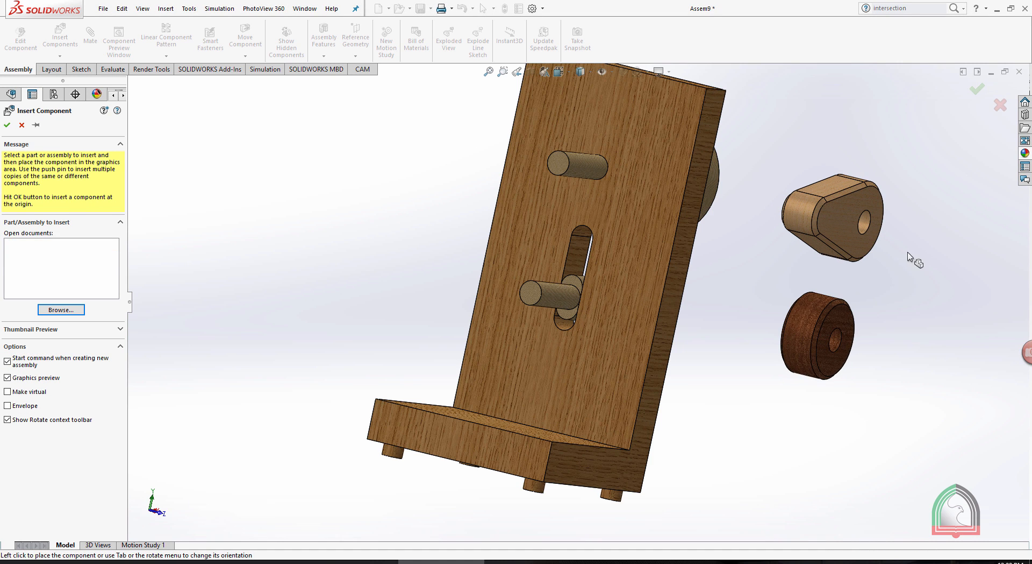
Add a concentric mate between the hole of the cam and the motor shaft.
{"action": "scroll", "coordinate": [906, 237], "scroll_direction": "down", "scroll_amount": 1}
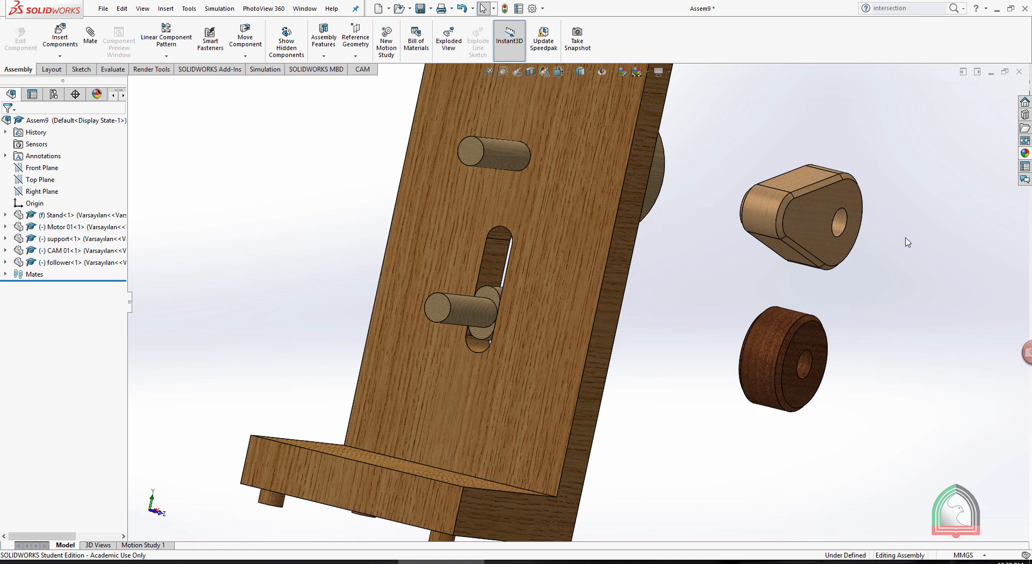
{"action": "left_click", "coordinate": [836, 221]}
{"action": "left_click", "coordinate": [511, 153], "text": "ctrl"}
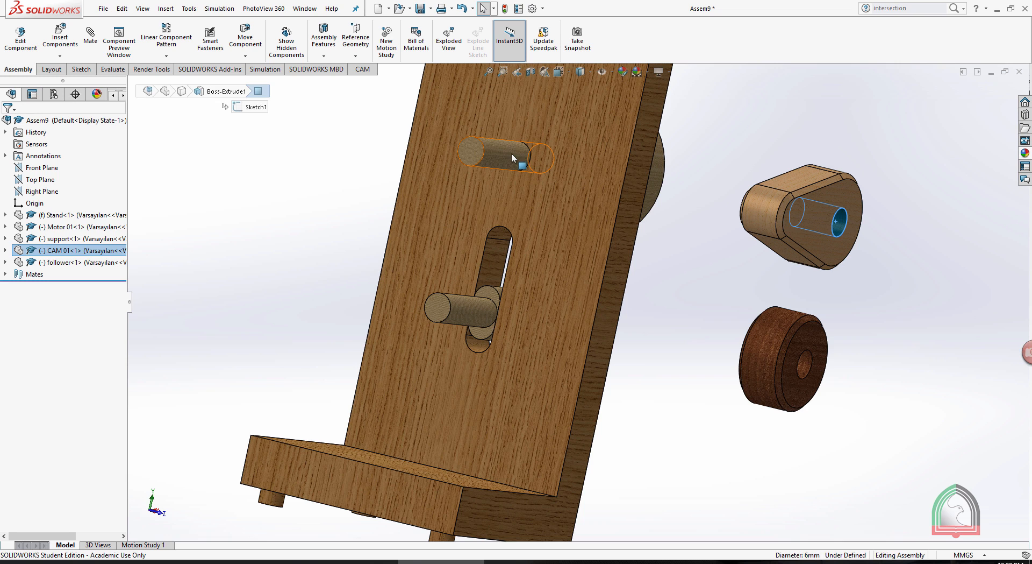
{"action": "left_click", "coordinate": [90, 40]}
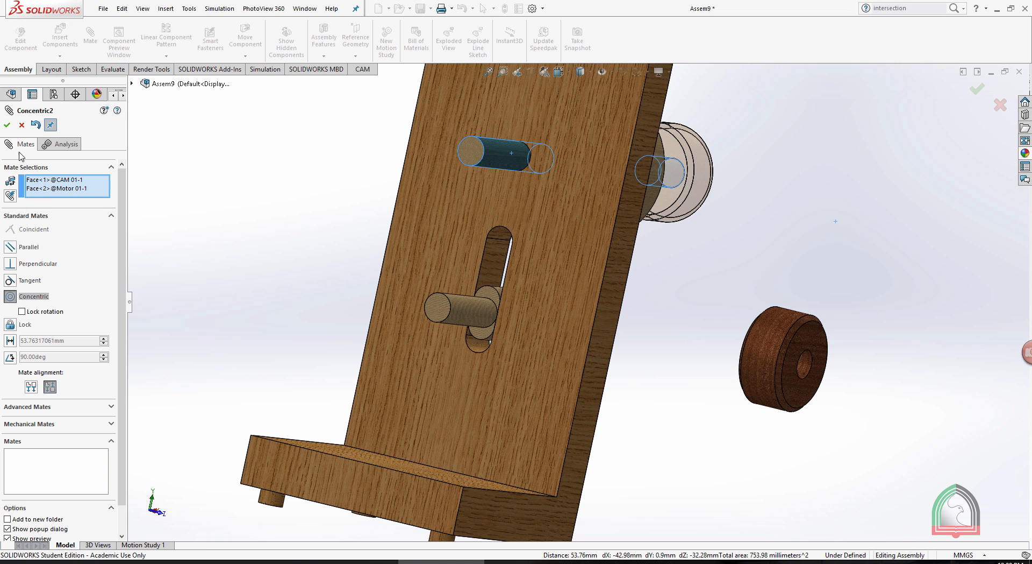
{"action": "left_click", "coordinate": [8, 126]}
Make the cam's front face coincident with the motor shaft's end face, and swing the cam around the shaft.
{"action": "left_click", "coordinate": [673, 156]}
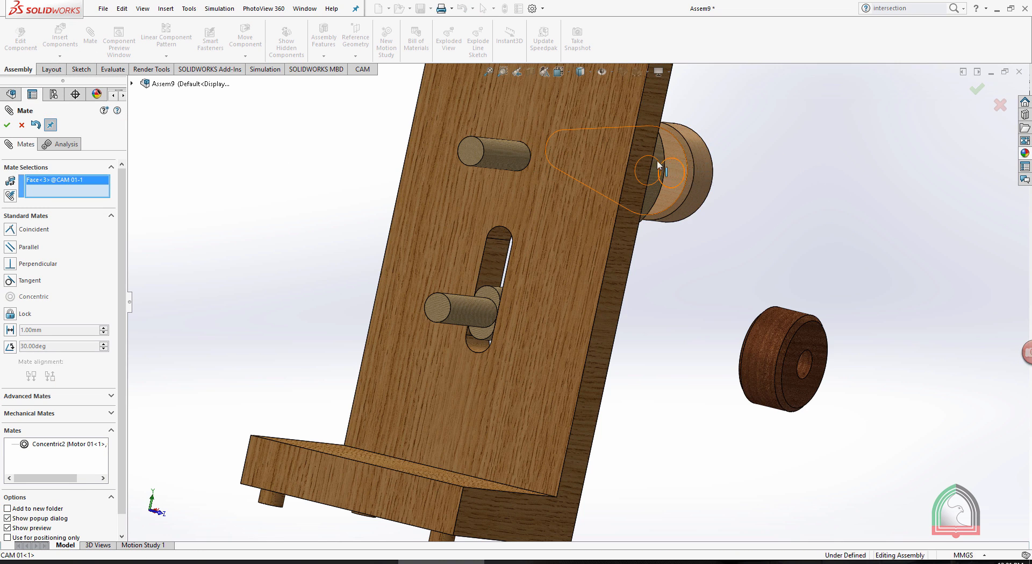
{"action": "left_click", "coordinate": [472, 151]}
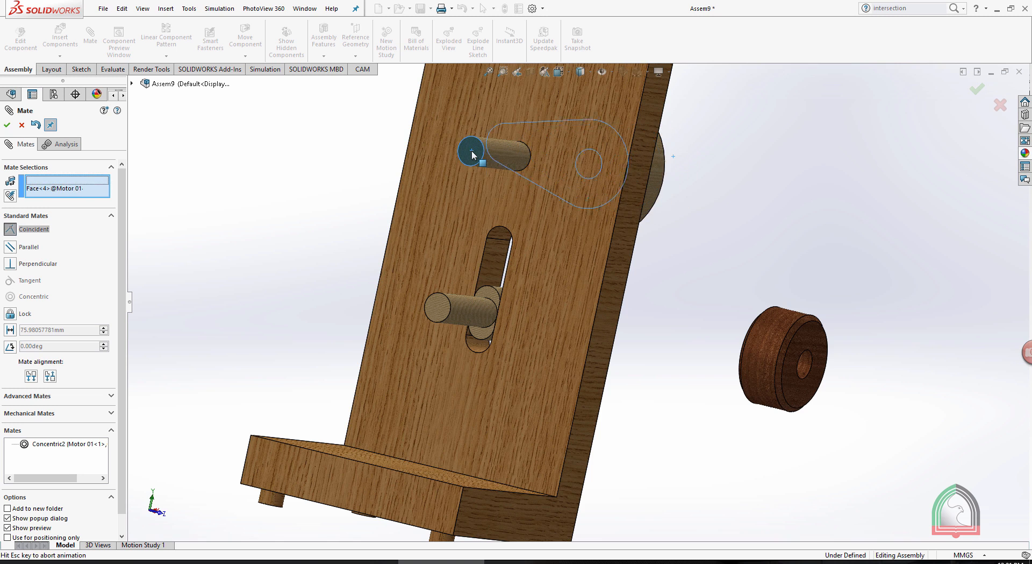
{"action": "left_click", "coordinate": [6, 126]}
{"action": "left_click_drag", "start_coordinate": [416, 105], "coordinate": [303, 173]}
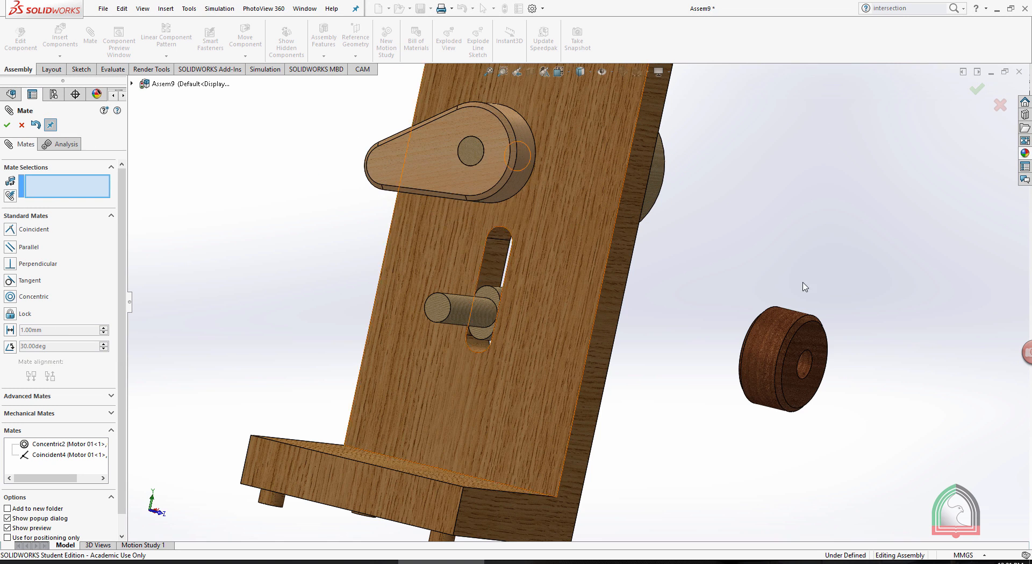
Add a concentric mate between the follower's hole and the cylindrical pin of the support.
{"action": "left_click", "coordinate": [812, 369]}
{"action": "left_click", "coordinate": [455, 305]}
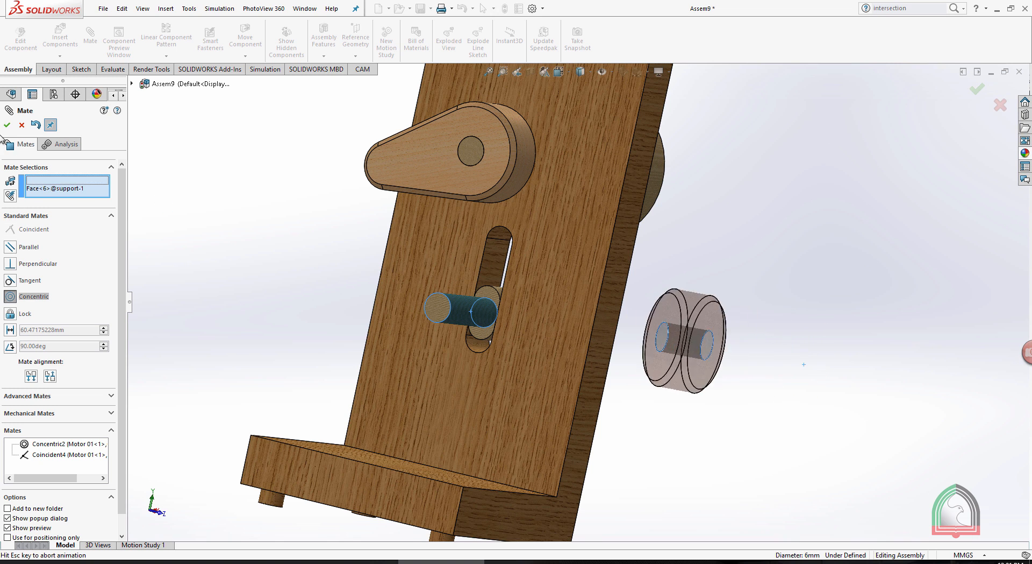
{"action": "left_click", "coordinate": [7, 125]}
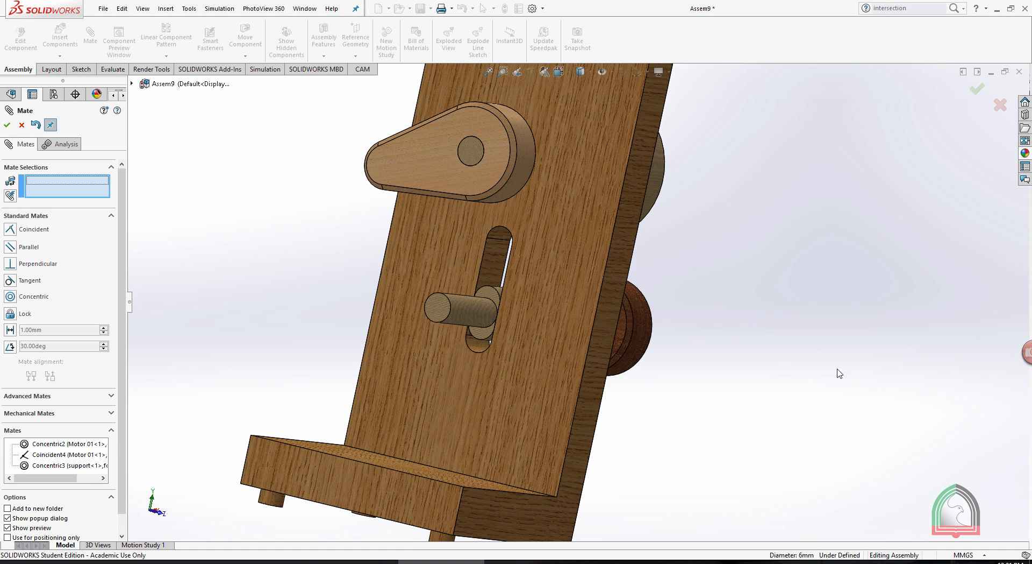
Add a coincident mate between the follower's flat face and the end face of the support pin, and finish mating.
{"action": "left_click", "coordinate": [635, 350]}
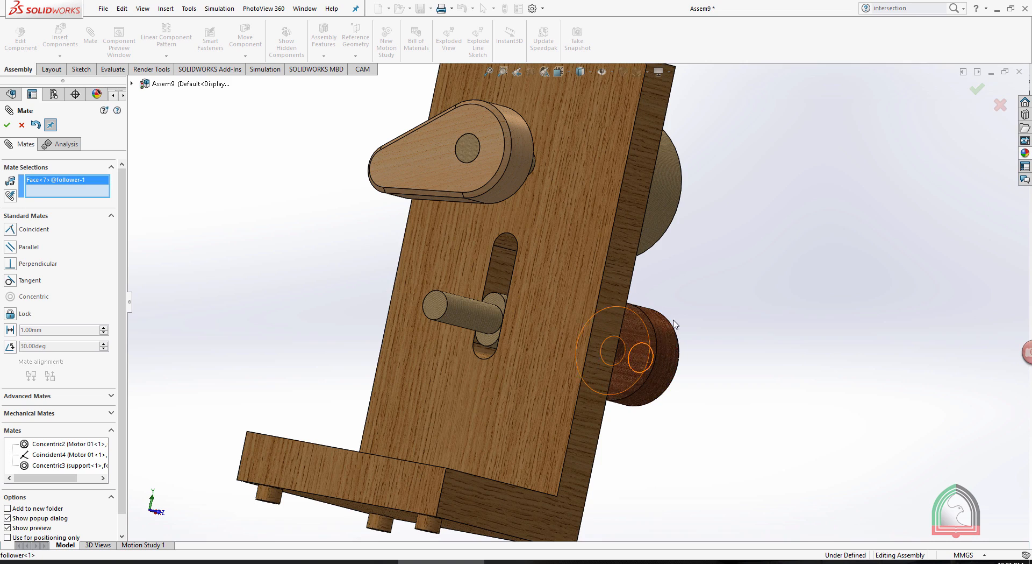
{"action": "left_click", "coordinate": [433, 308]}
{"action": "left_click", "coordinate": [450, 305]}
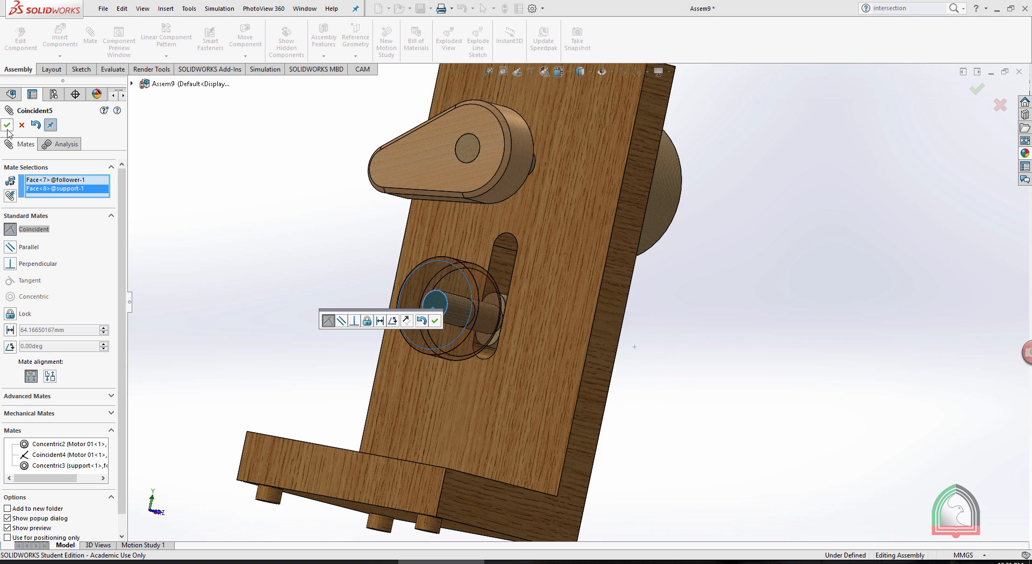
{"action": "left_click", "coordinate": [7, 124]}
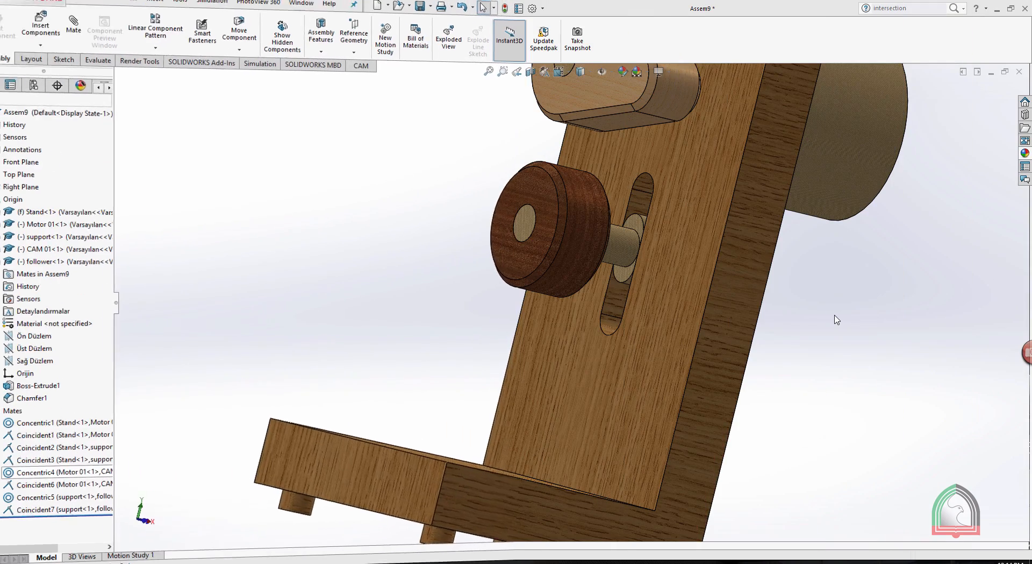
Start a mechanical Cam mate and set the rounded nose face of the cam's outer profile as the cam path.
{"action": "middle_click_drag", "start_coordinate": [769, 319], "coordinate": [855, 357]}
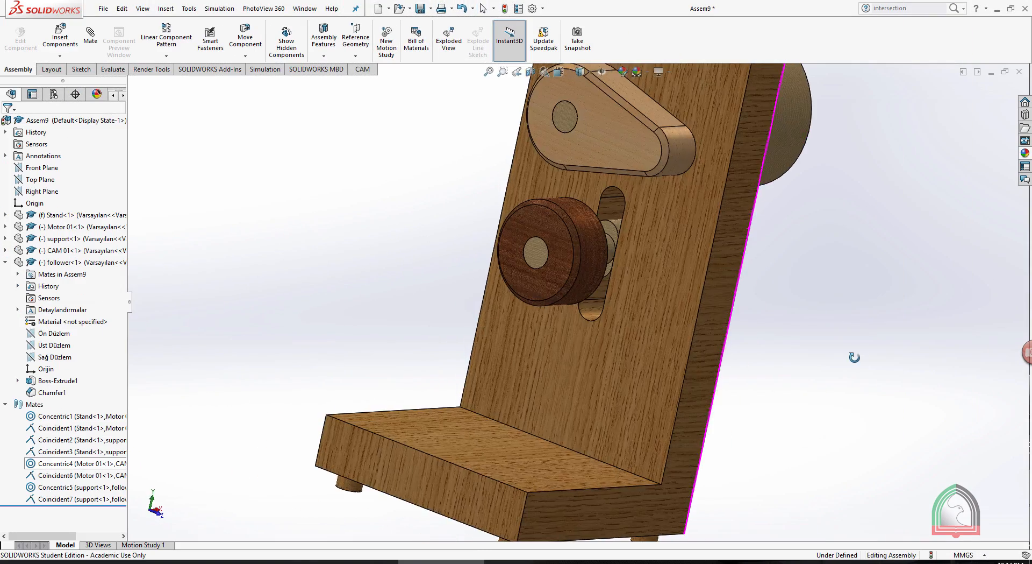
{"action": "scroll", "coordinate": [799, 326], "scroll_direction": "up", "scroll_amount": 5}
{"action": "mouse_move", "coordinate": [800, 326]}
{"action": "middle_mouse_down"}
{"action": "mouse_move", "coordinate": [830, 305]}
{"action": "mouse_move", "coordinate": [795, 320]}
{"action": "middle_mouse_up"}
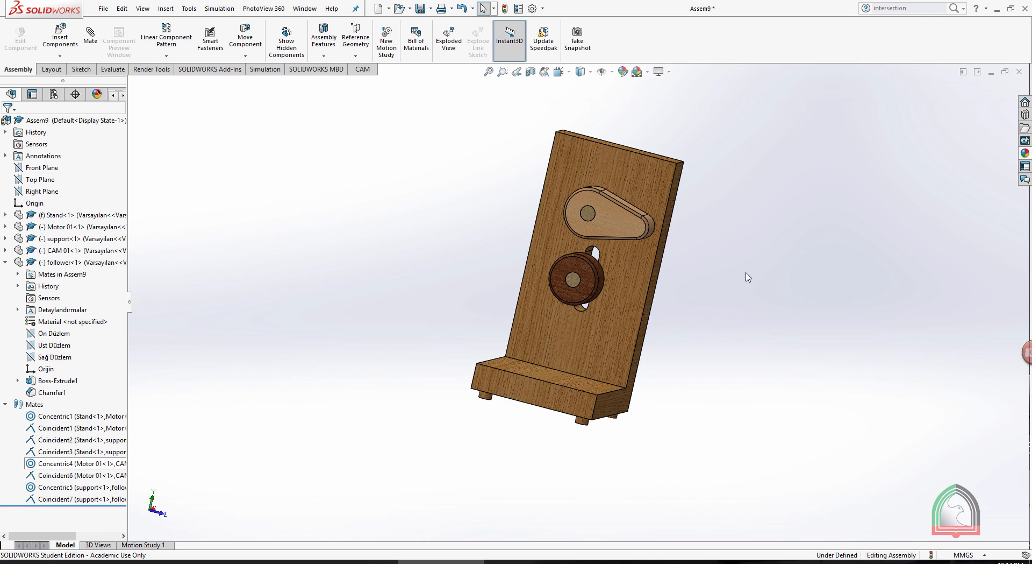
{"action": "middle_click_drag", "start_coordinate": [747, 274], "coordinate": [751, 275]}
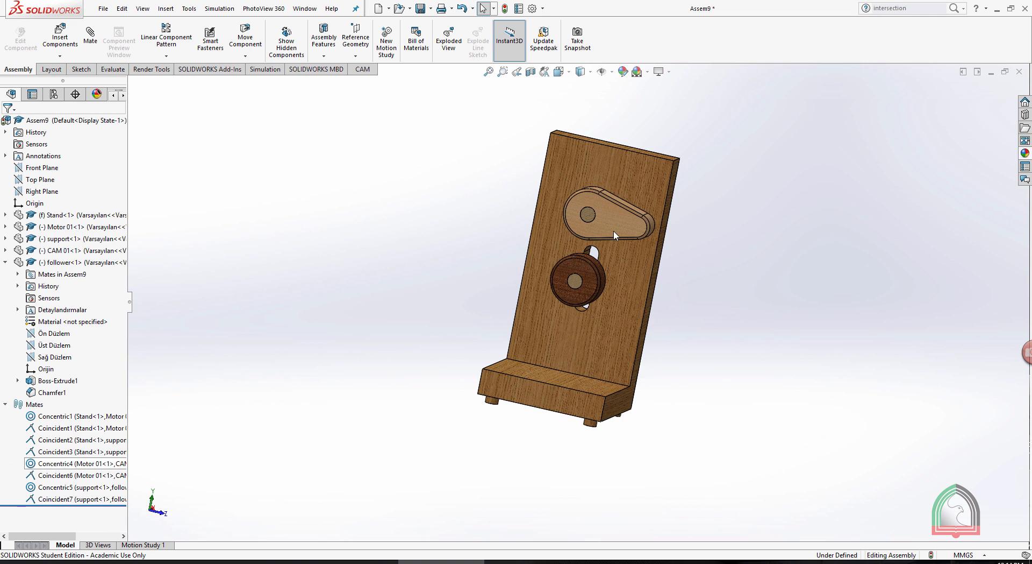
{"action": "left_click", "coordinate": [90, 38]}
{"action": "left_click", "coordinate": [31, 217]}
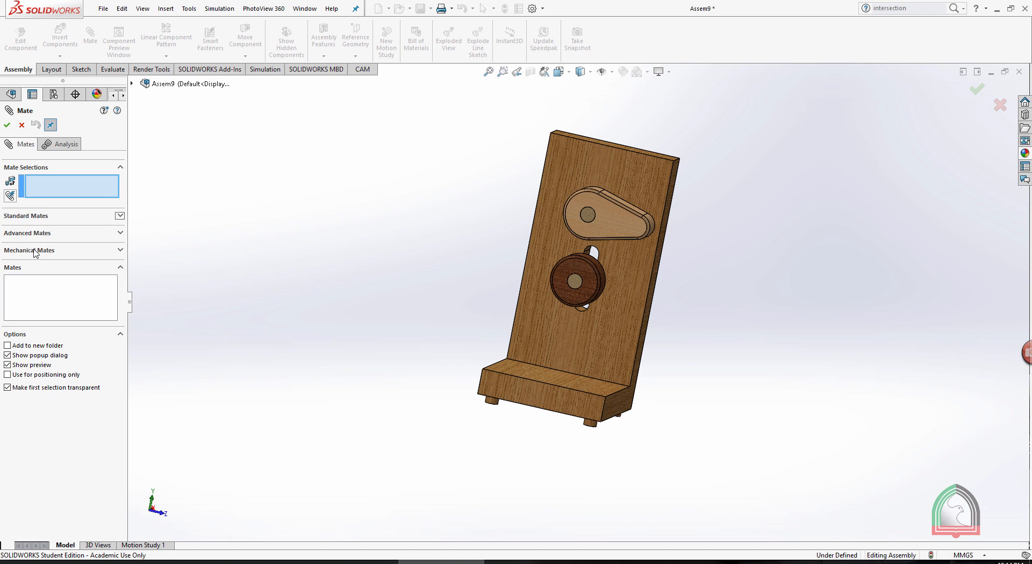
{"action": "left_click", "coordinate": [33, 247]}
{"action": "left_click", "coordinate": [10, 261]}
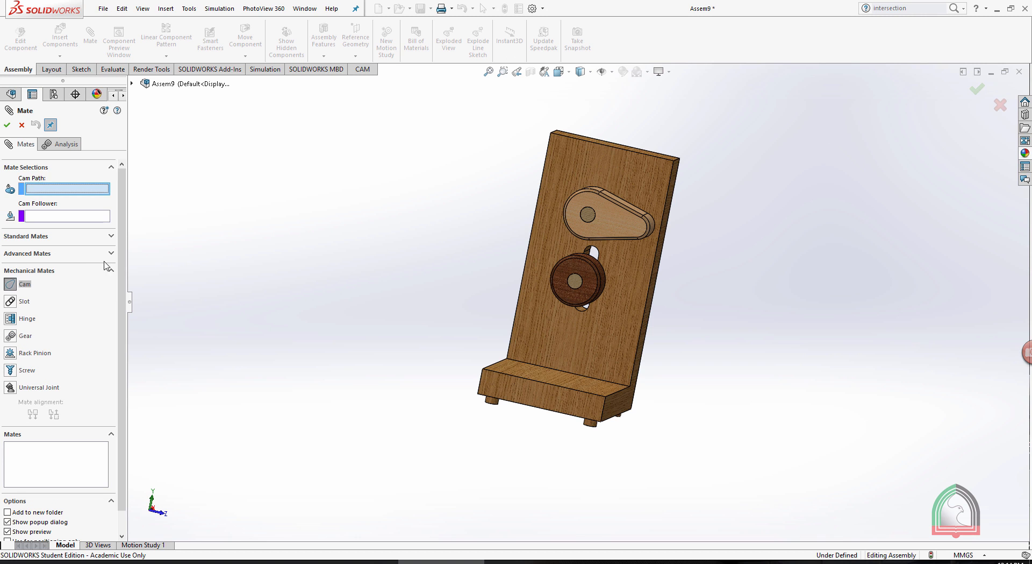
{"action": "middle_click_drag", "start_coordinate": [340, 195], "coordinate": [342, 209]}
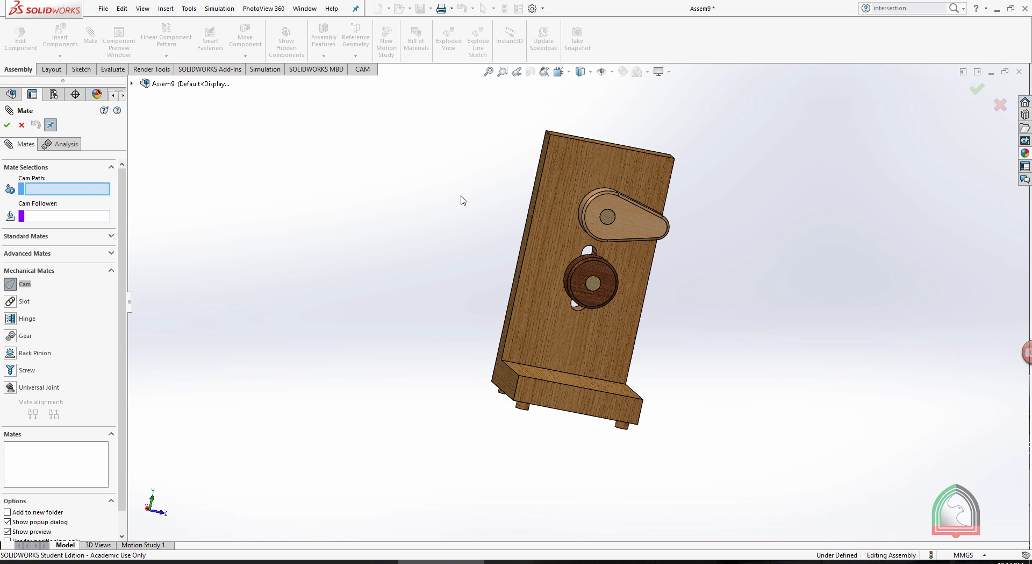
{"action": "middle_click_drag", "start_coordinate": [447, 204], "coordinate": [428, 210]}
{"action": "scroll", "coordinate": [428, 211], "scroll_direction": "down", "scroll_amount": 2}
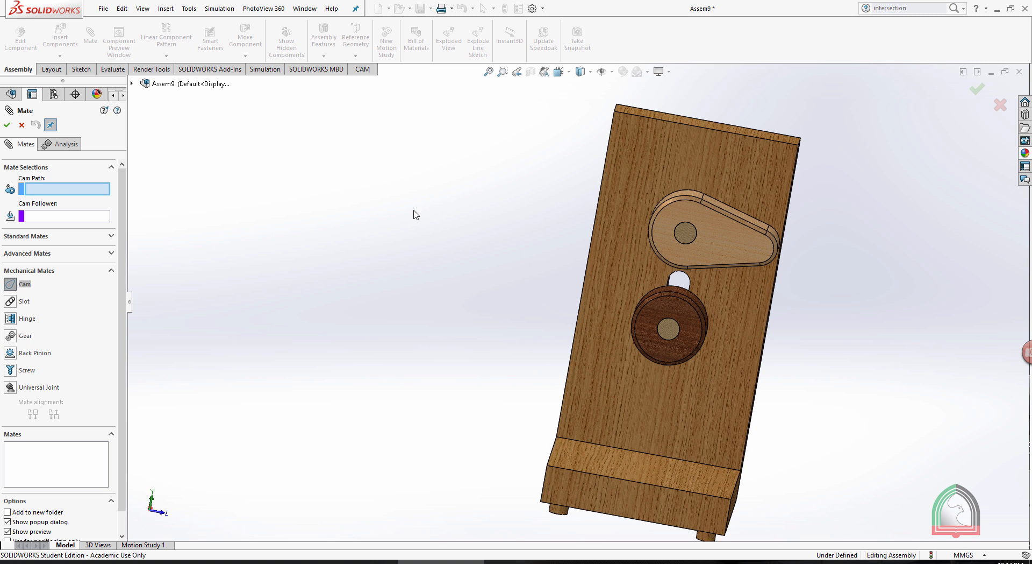
{"action": "middle_click_drag", "start_coordinate": [993, 327], "coordinate": [776, 232]}
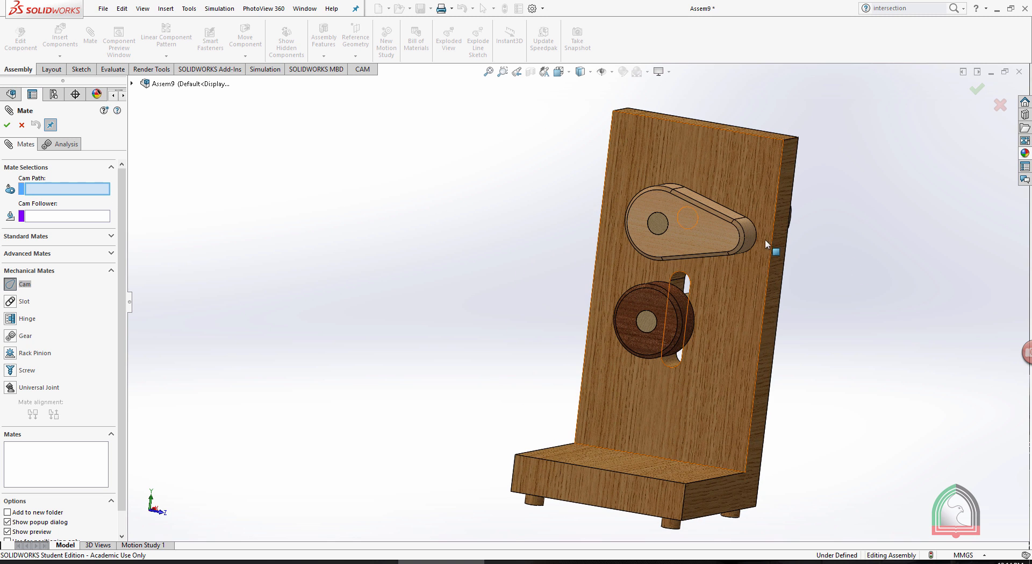
{"action": "left_click", "coordinate": [753, 237]}
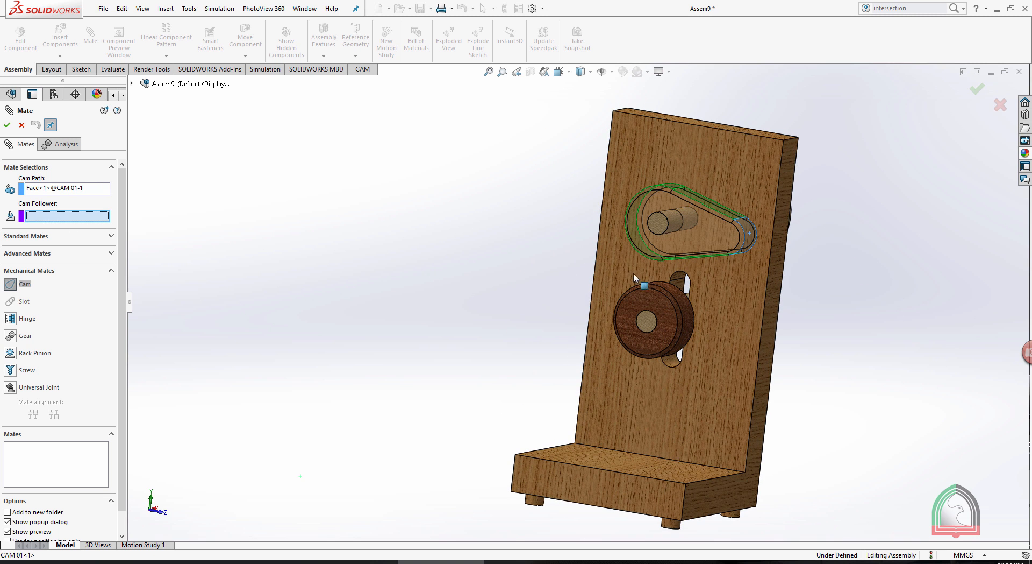
Set the follower's outer cylindrical face as the cam follower, accept the cam mate despite the radius warning, and finish mating.
{"action": "middle_click_drag", "start_coordinate": [536, 281], "coordinate": [611, 331]}
{"action": "left_click", "coordinate": [687, 320]}
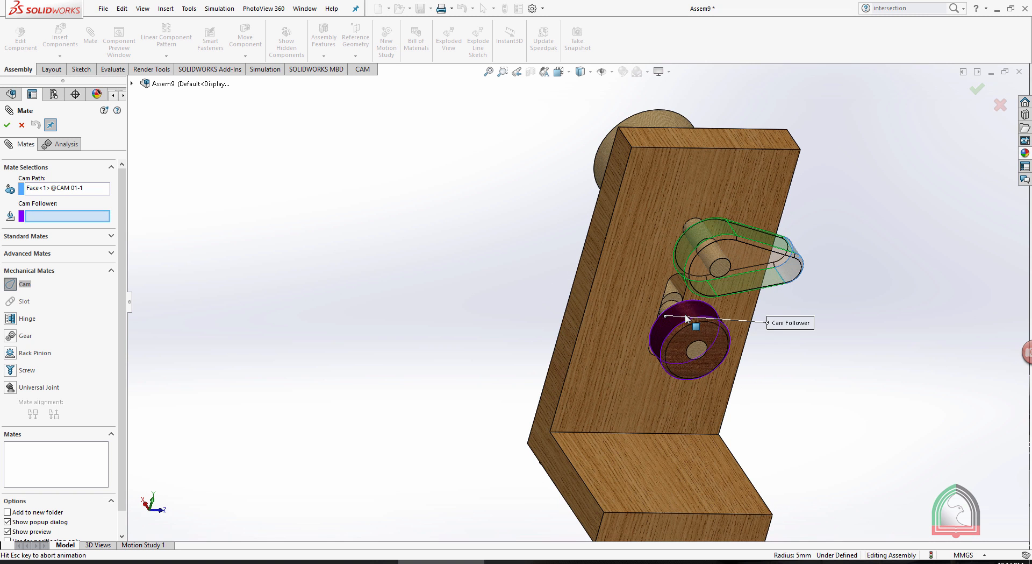
{"action": "left_click", "coordinate": [8, 126]}
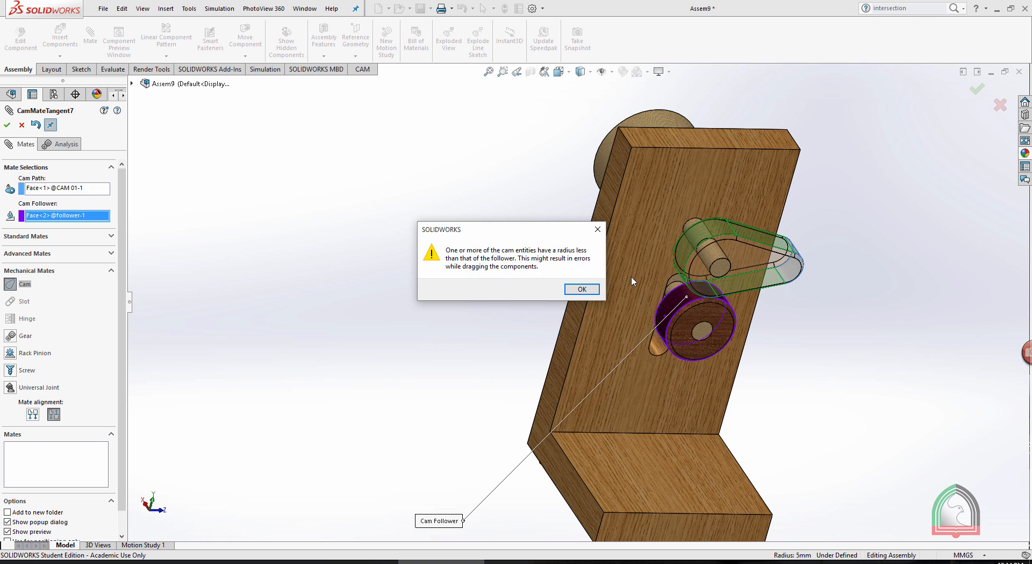
{"action": "left_click", "coordinate": [576, 290]}
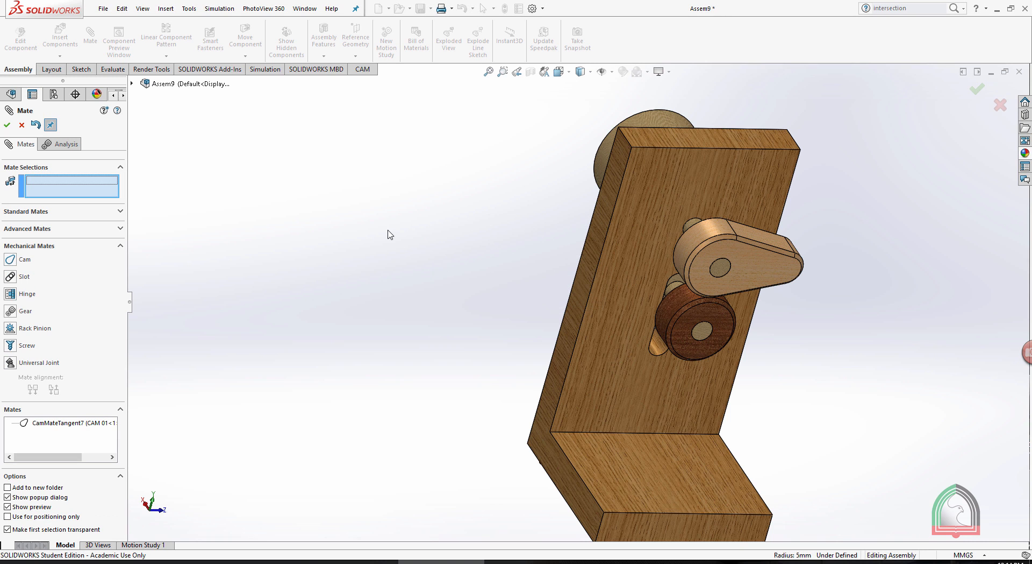
{"action": "middle_click_drag", "start_coordinate": [889, 235], "coordinate": [803, 219]}
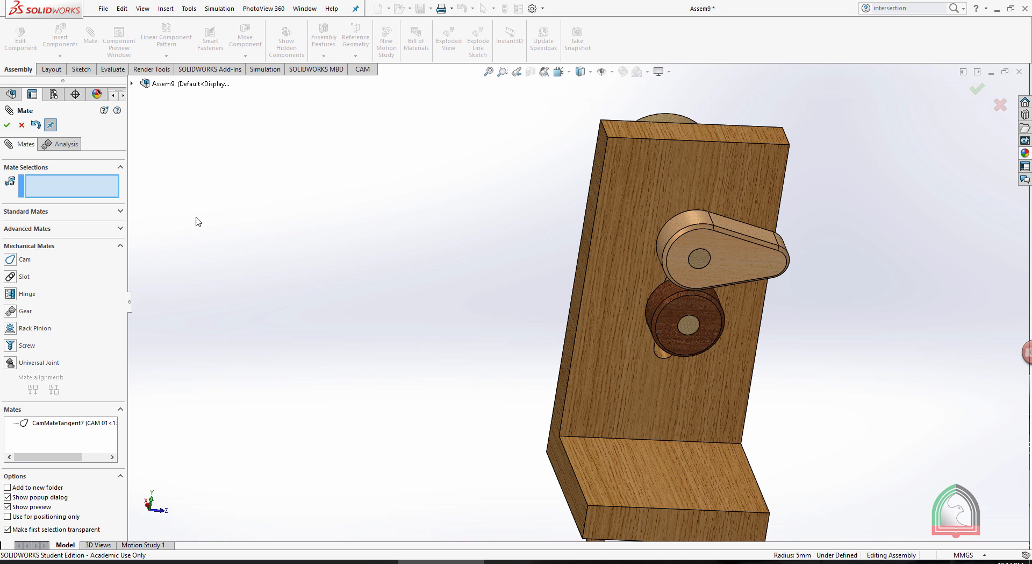
{"action": "left_click", "coordinate": [6, 125]}
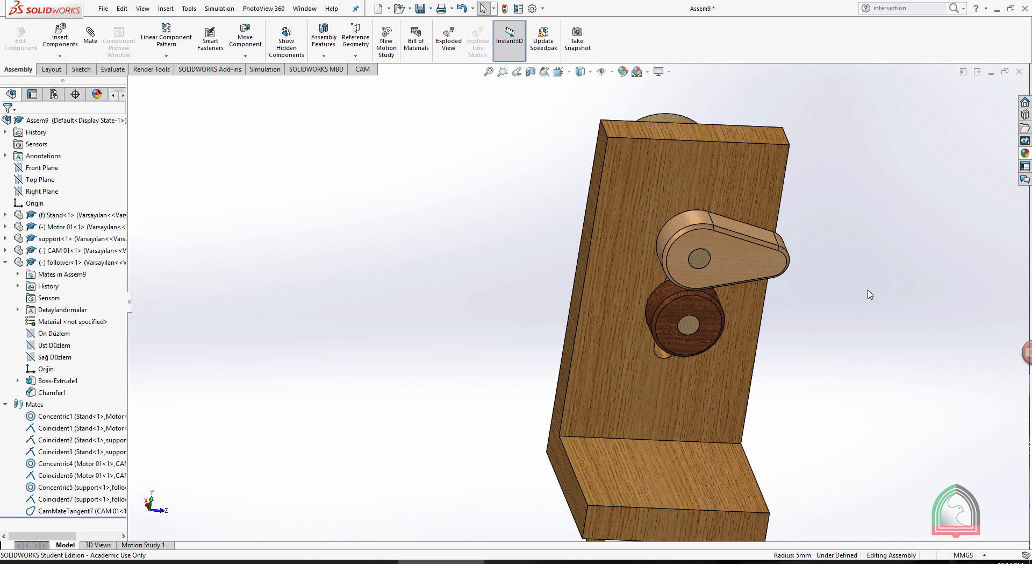
Turn the cam about the motor shaft and examine its contact with the follower up close.
{"action": "left_click_drag", "start_coordinate": [760, 263], "coordinate": [736, 307]}
{"action": "scroll", "coordinate": [729, 277], "scroll_direction": "down", "scroll_amount": 4}
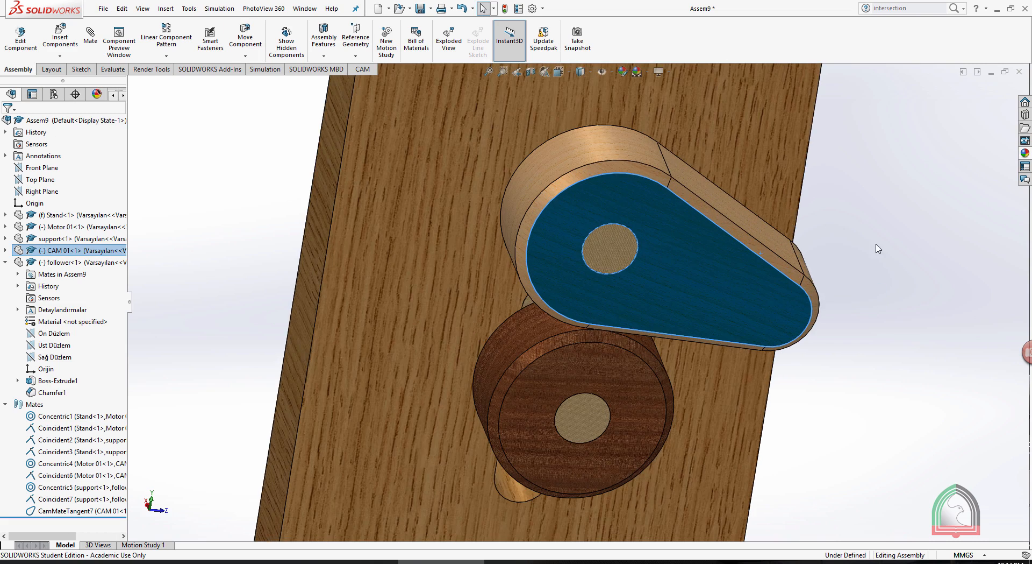
{"action": "middle_click_drag", "start_coordinate": [875, 247], "coordinate": [912, 237]}
{"action": "left_click", "coordinate": [825, 376]}
{"action": "scroll", "coordinate": [751, 369], "scroll_direction": "down", "scroll_amount": 3}
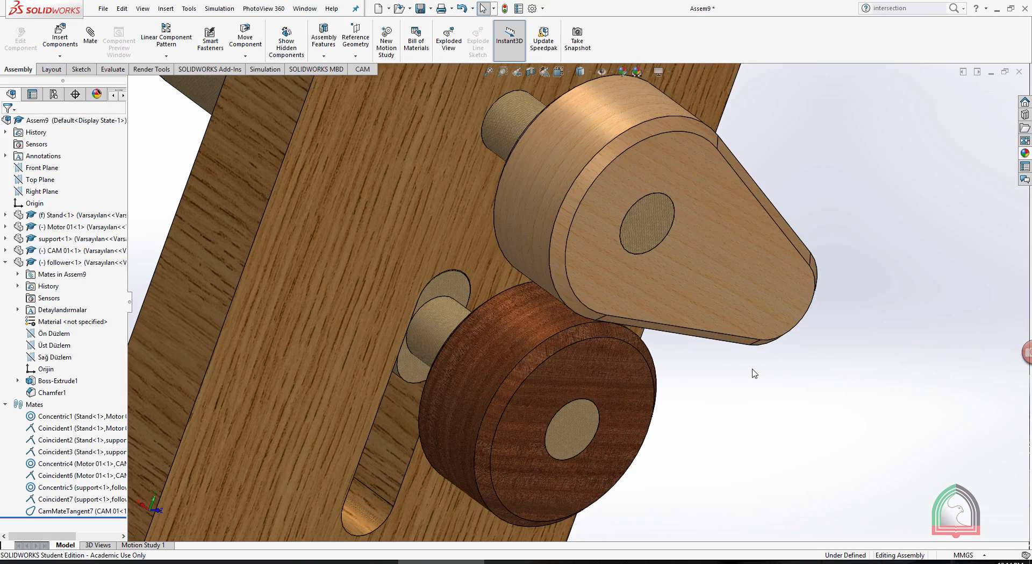
{"action": "mouse_move", "coordinate": [747, 282]}
{"action": "left_mouse_down"}
{"action": "mouse_move", "coordinate": [717, 315]}
{"action": "mouse_move", "coordinate": [626, 341]}
{"action": "mouse_move", "coordinate": [576, 342]}
{"action": "mouse_move", "coordinate": [532, 270]}
{"action": "mouse_move", "coordinate": [604, 180]}
{"action": "mouse_move", "coordinate": [801, 234]}
{"action": "mouse_move", "coordinate": [627, 405]}
{"action": "mouse_move", "coordinate": [496, 323]}
{"action": "mouse_move", "coordinate": [729, 154]}
{"action": "mouse_move", "coordinate": [749, 368]}
{"action": "mouse_move", "coordinate": [514, 347]}
{"action": "mouse_move", "coordinate": [697, 340]}
{"action": "left_mouse_up"}
{"action": "scroll", "coordinate": [795, 242], "scroll_direction": "up", "scroll_amount": 6}
{"action": "key", "text": "Escape"}
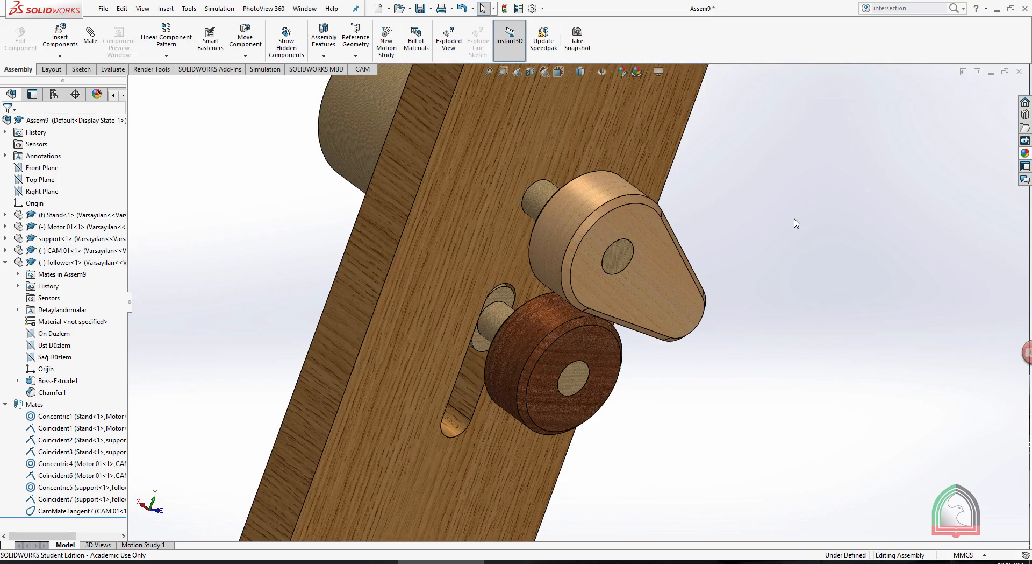
Rotate the cam until its nose points straight down and pushes the follower down the slot.
{"action": "middle_click_drag", "start_coordinate": [791, 219], "coordinate": [707, 195]}
{"action": "scroll", "coordinate": [735, 215], "scroll_direction": "up", "scroll_amount": 3}
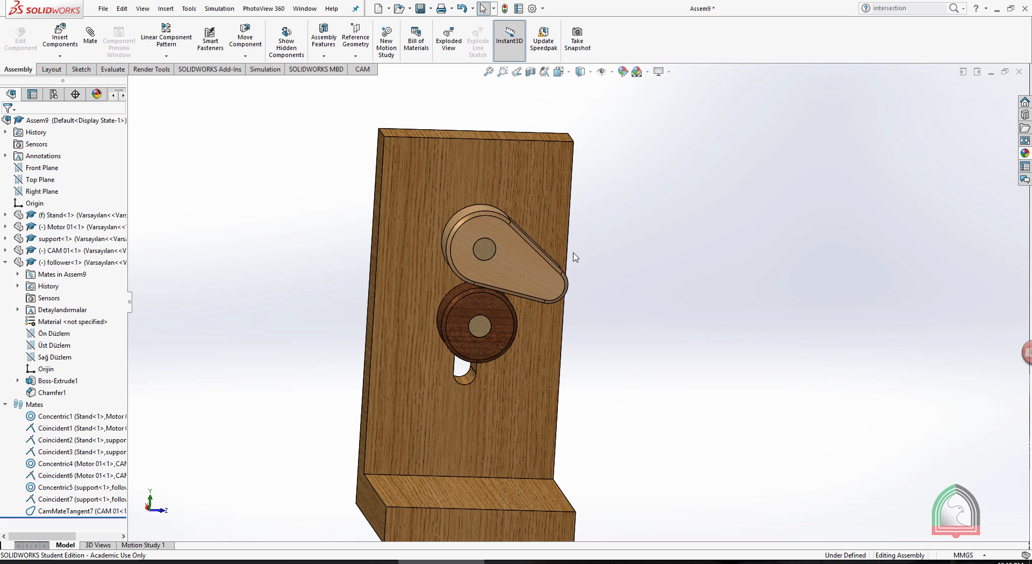
{"action": "left_click_drag", "start_coordinate": [511, 281], "coordinate": [461, 336]}
{"action": "left_click", "coordinate": [685, 265]}
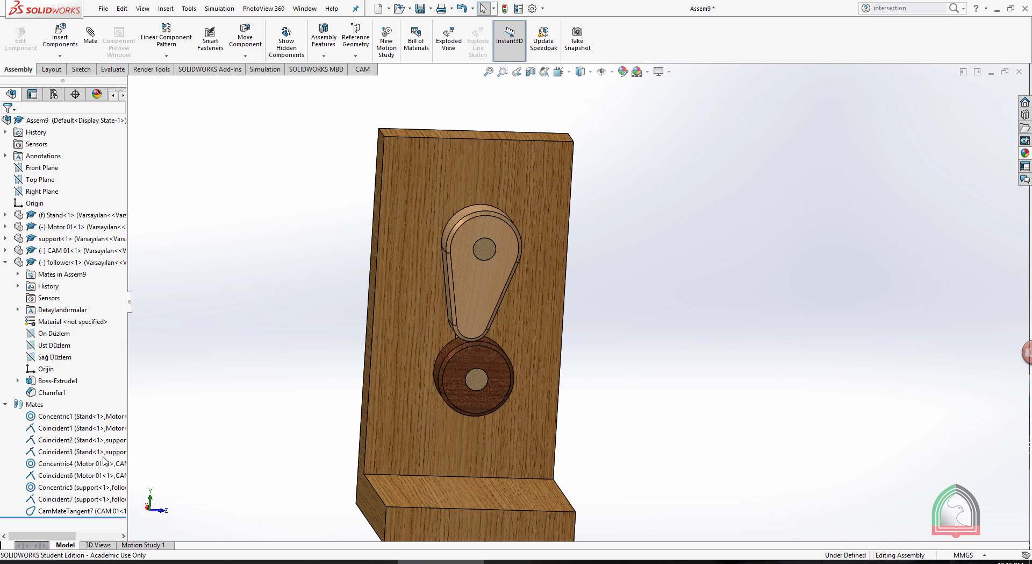
In Motion Study 1, add a constant-speed rotary motor of 20 RPM to the rounded hub face of the cam.
{"action": "left_click", "coordinate": [143, 545]}
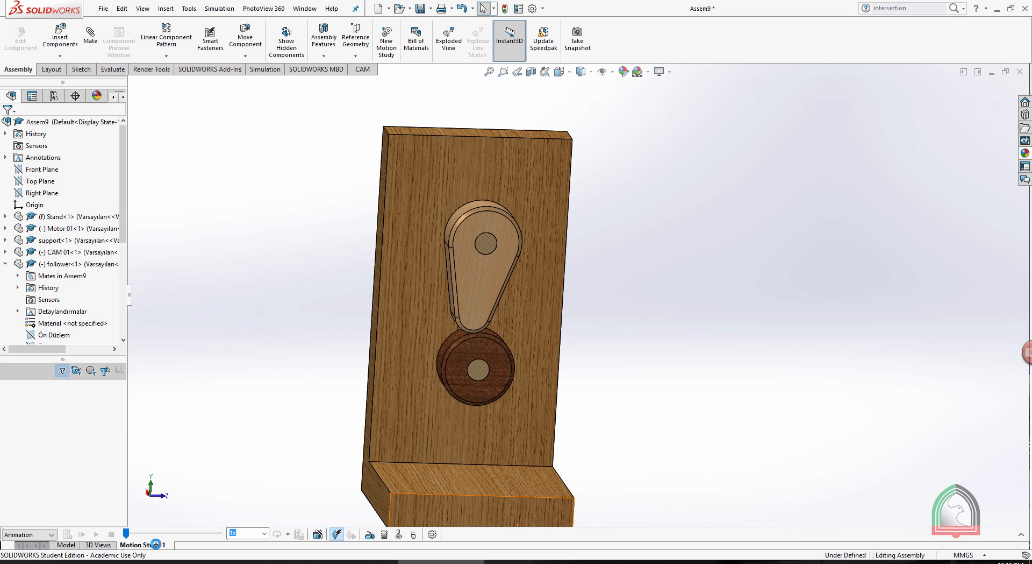
{"action": "left_click", "coordinate": [1005, 525]}
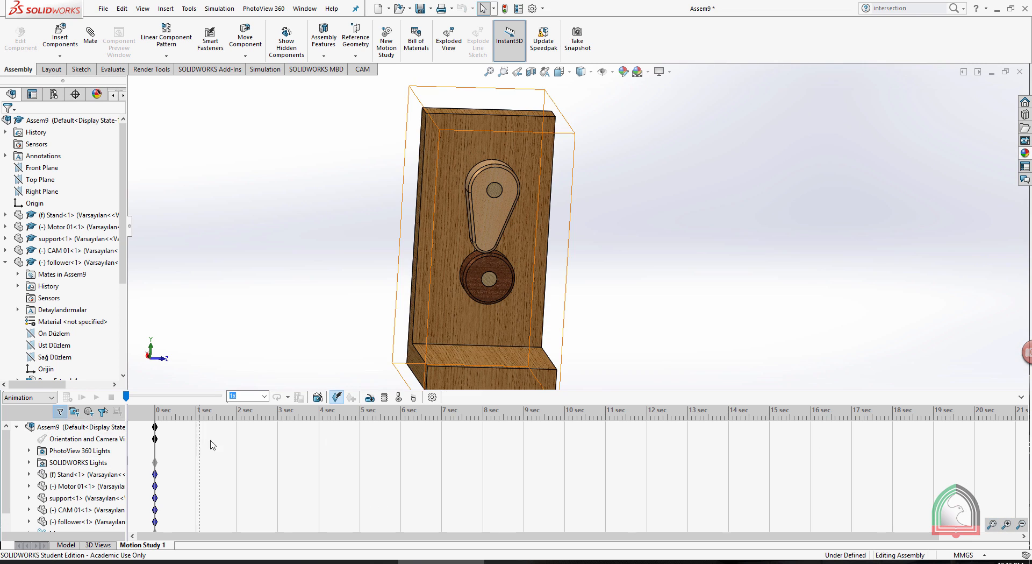
{"action": "left_click", "coordinate": [370, 398]}
{"action": "middle_click_drag", "start_coordinate": [669, 235], "coordinate": [657, 255]}
{"action": "scroll", "coordinate": [556, 214], "scroll_direction": "down", "scroll_amount": 2}
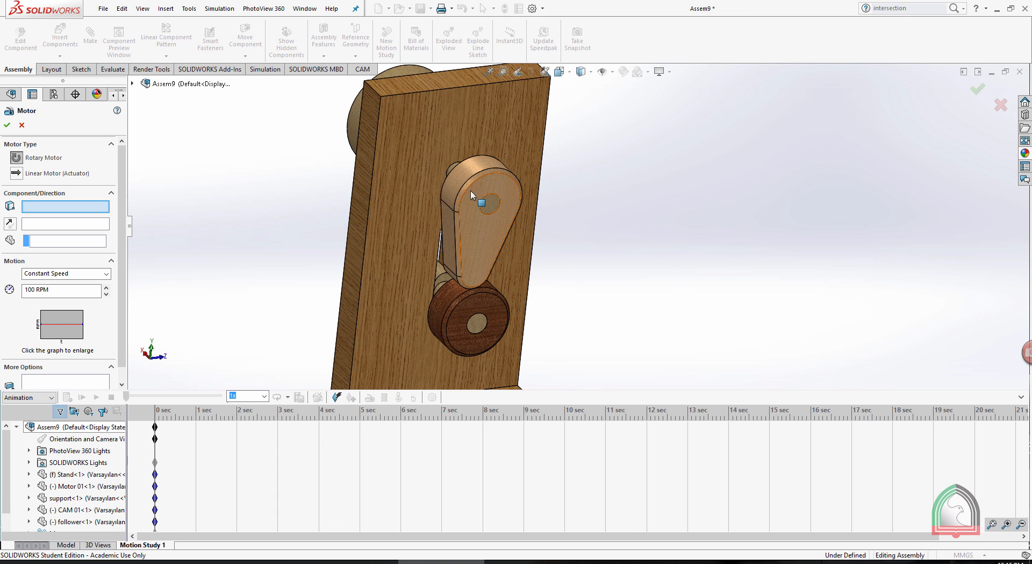
{"action": "left_click", "coordinate": [463, 176]}
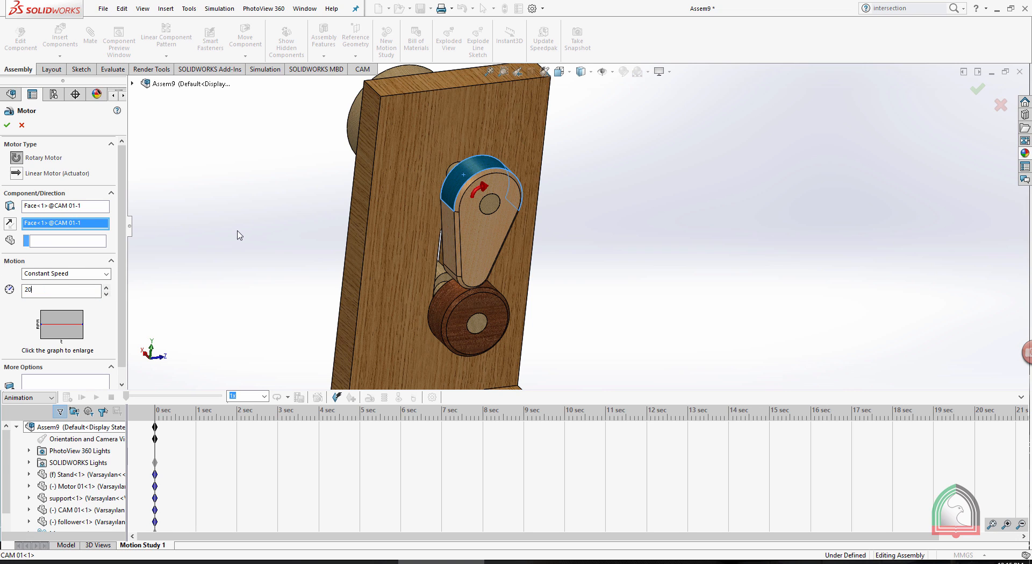
{"action": "key", "text": "Return"}
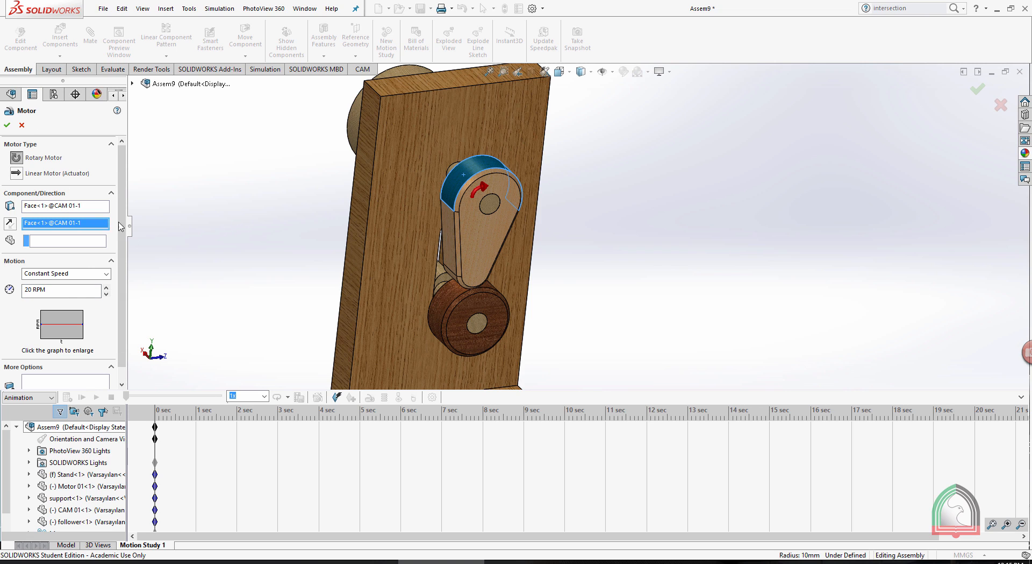
{"action": "left_click", "coordinate": [7, 126]}
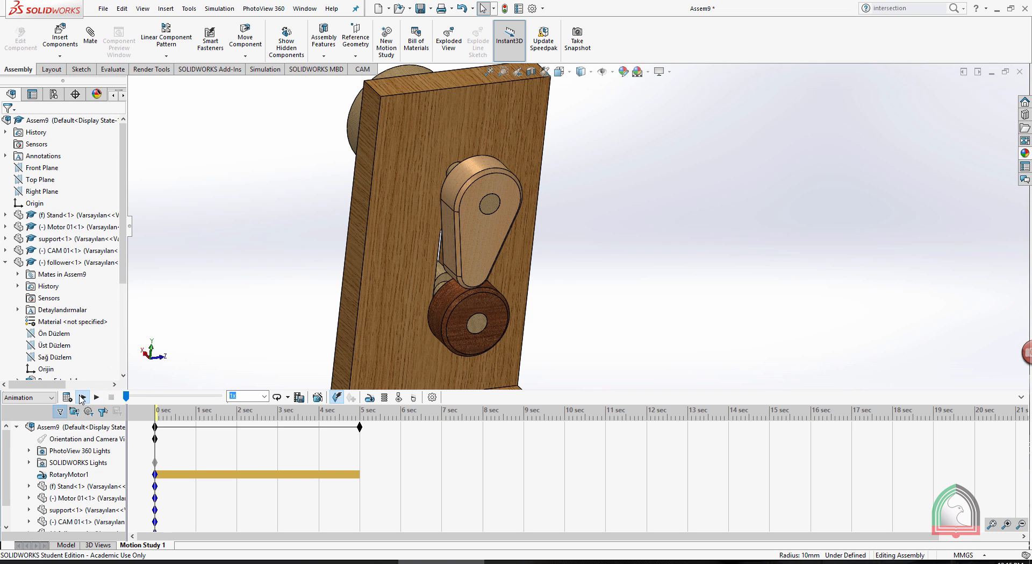
Calculate the motion study to run the cam and follower, and collapse the timeline.
{"action": "left_click", "coordinate": [82, 397]}
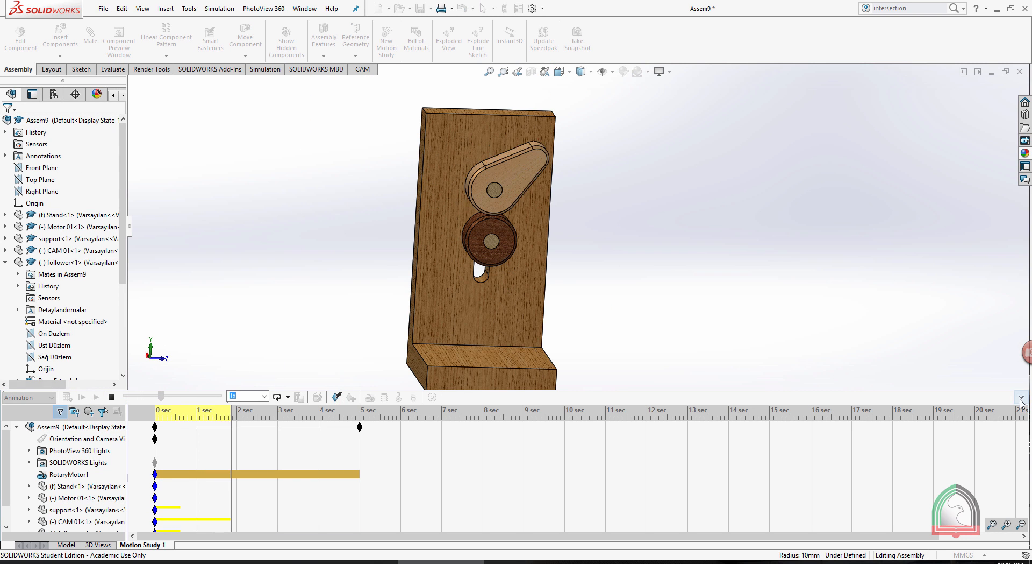
{"action": "left_click", "coordinate": [1021, 398]}
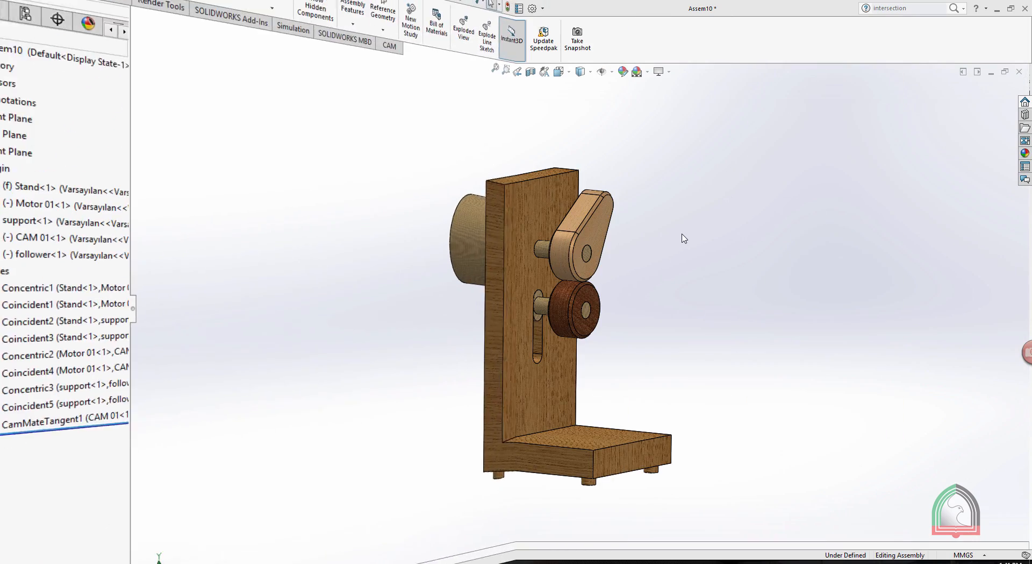
Start an exploded view and pull the cam and the follower forward off their shafts in separate explode steps, with the cam farther out.
{"action": "middle_click_drag", "start_coordinate": [683, 235], "coordinate": [669, 257]}
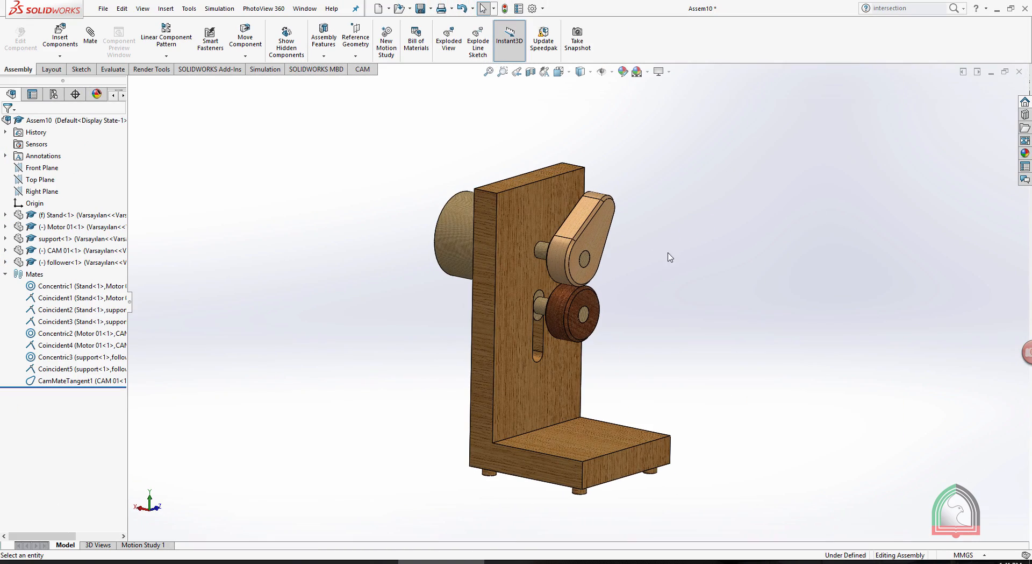
{"action": "left_click", "coordinate": [447, 43]}
{"action": "left_click", "coordinate": [595, 234]}
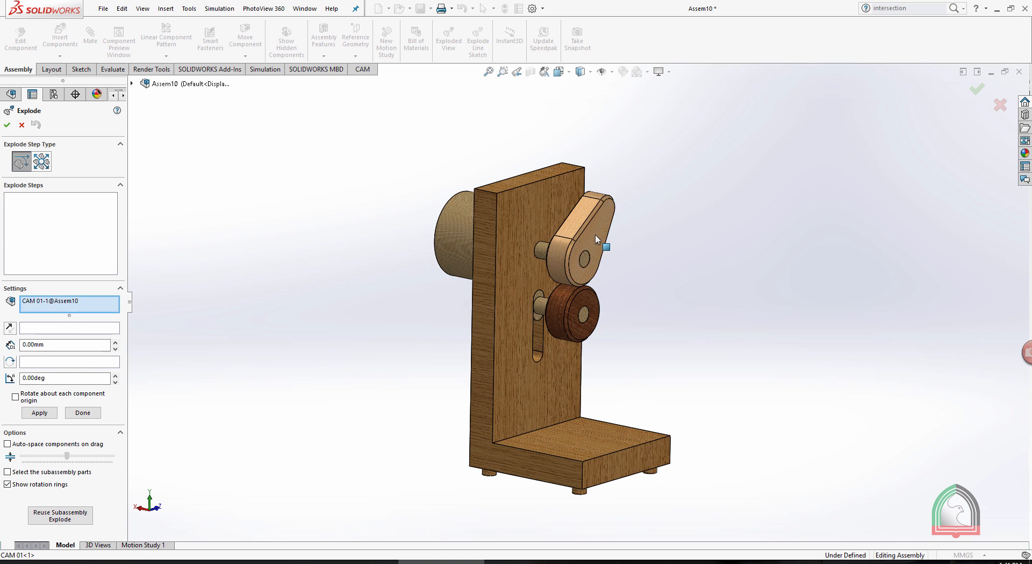
{"action": "middle_click_drag", "start_coordinate": [729, 187], "coordinate": [737, 192]}
{"action": "left_click_drag", "start_coordinate": [534, 232], "coordinate": [775, 278]}
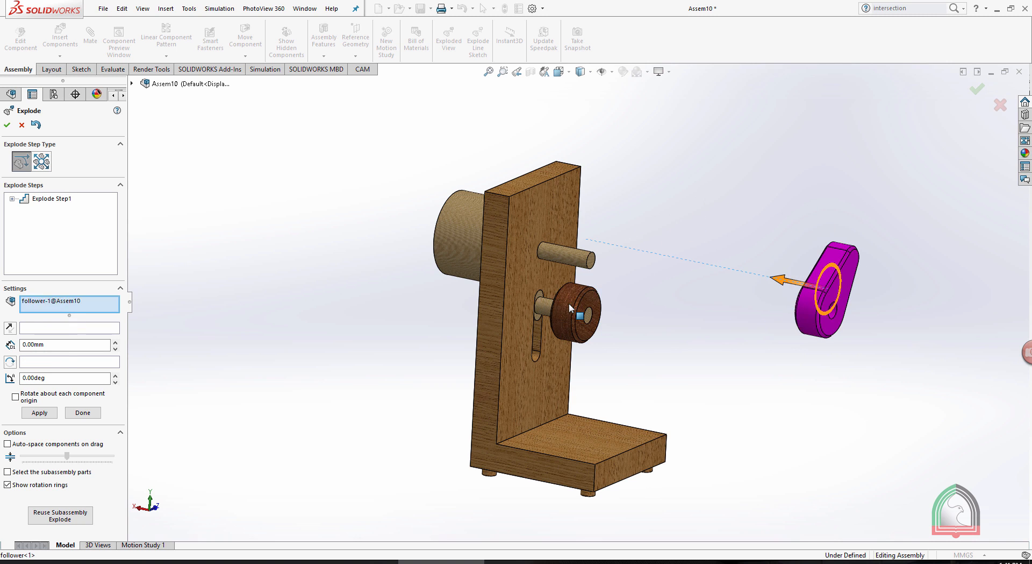
{"action": "left_click", "coordinate": [569, 302]}
{"action": "left_click_drag", "start_coordinate": [537, 310], "coordinate": [723, 350]}
Explode the support and motor together out behind the stand, shift the support slightly back toward the stand, and finish the exploded view.
{"action": "left_click", "coordinate": [571, 318]}
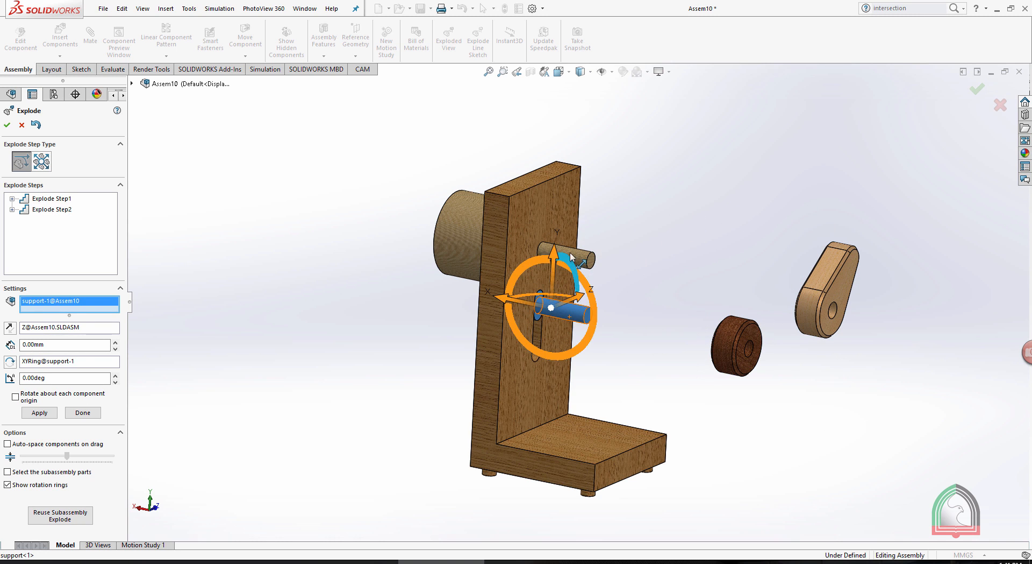
{"action": "left_click", "coordinate": [578, 257]}
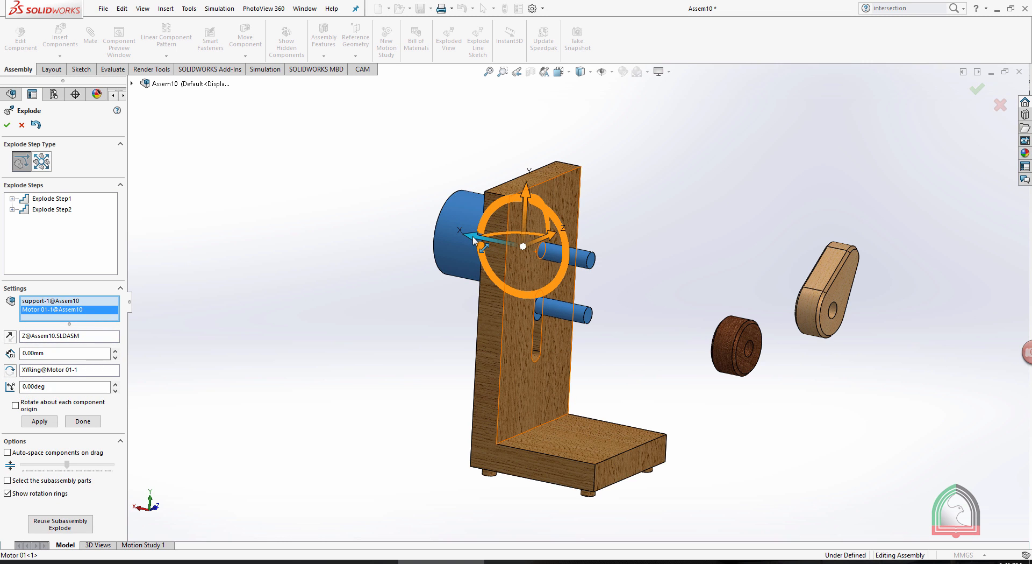
{"action": "left_click_drag", "start_coordinate": [473, 239], "coordinate": [282, 202]}
{"action": "left_click", "coordinate": [345, 277]}
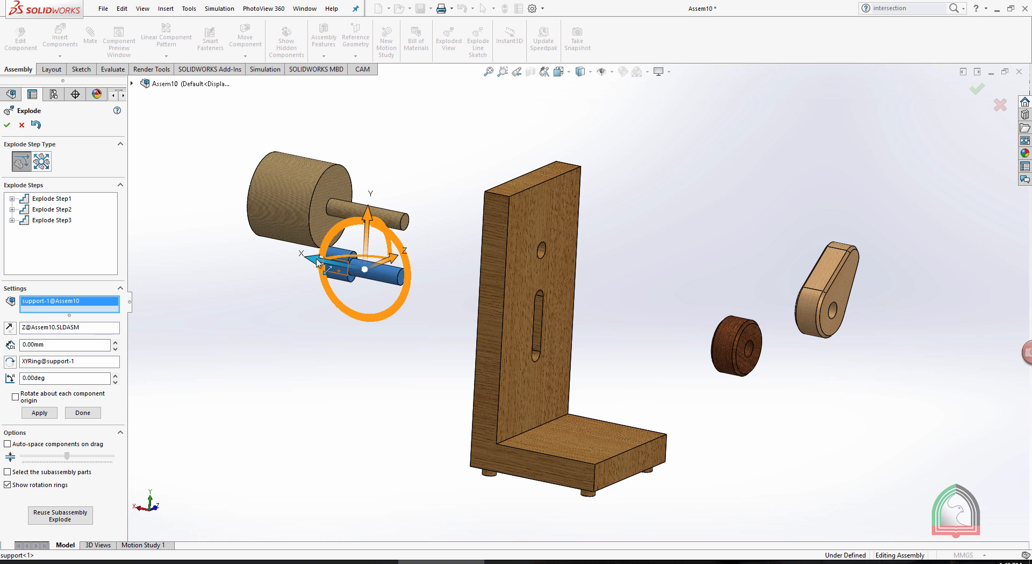
{"action": "left_click_drag", "start_coordinate": [318, 262], "coordinate": [344, 267]}
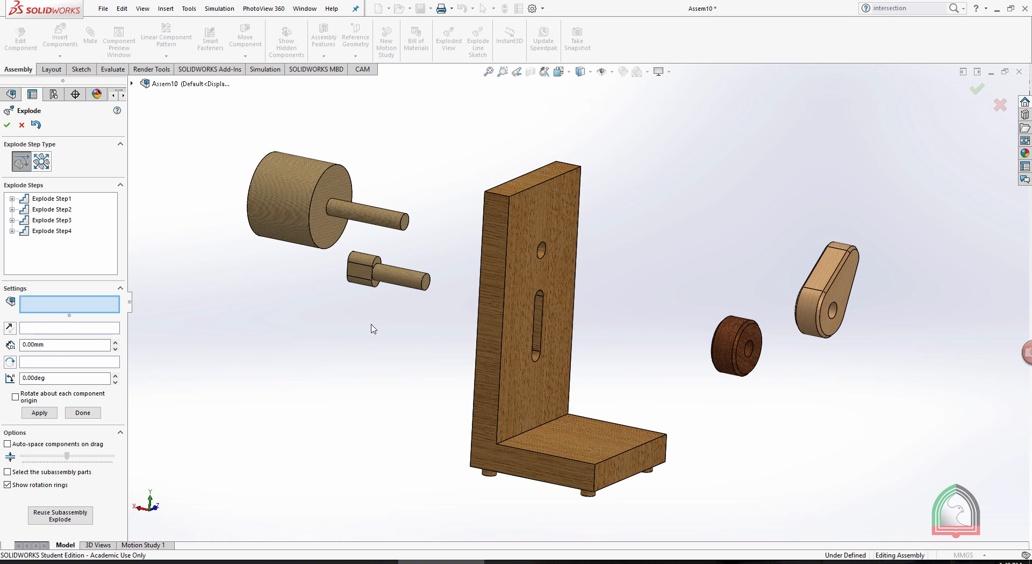
{"action": "left_click", "coordinate": [7, 125]}
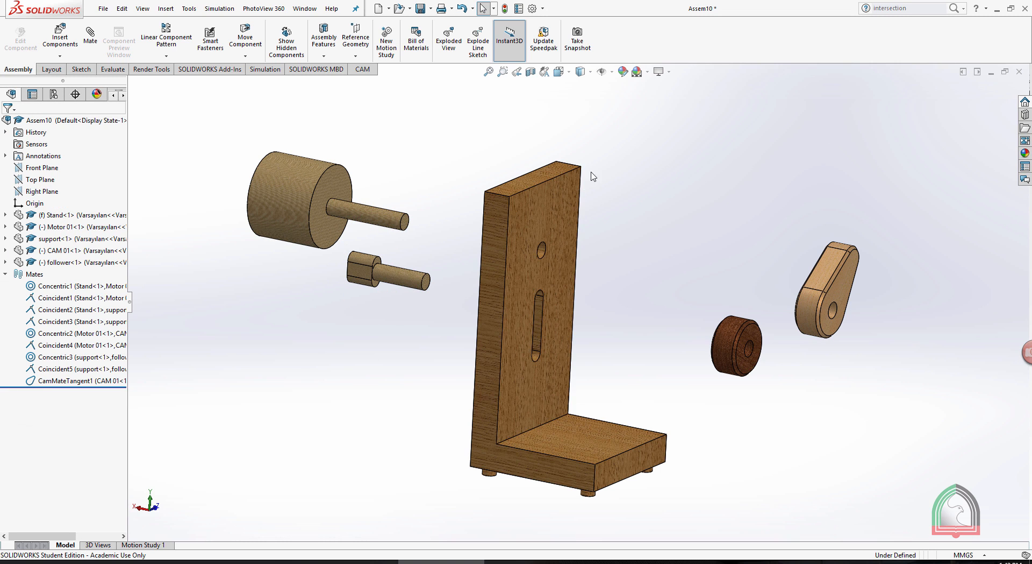
Collapse the exploded view of the top-level assembly.
{"action": "right_click", "coordinate": [51, 121]}
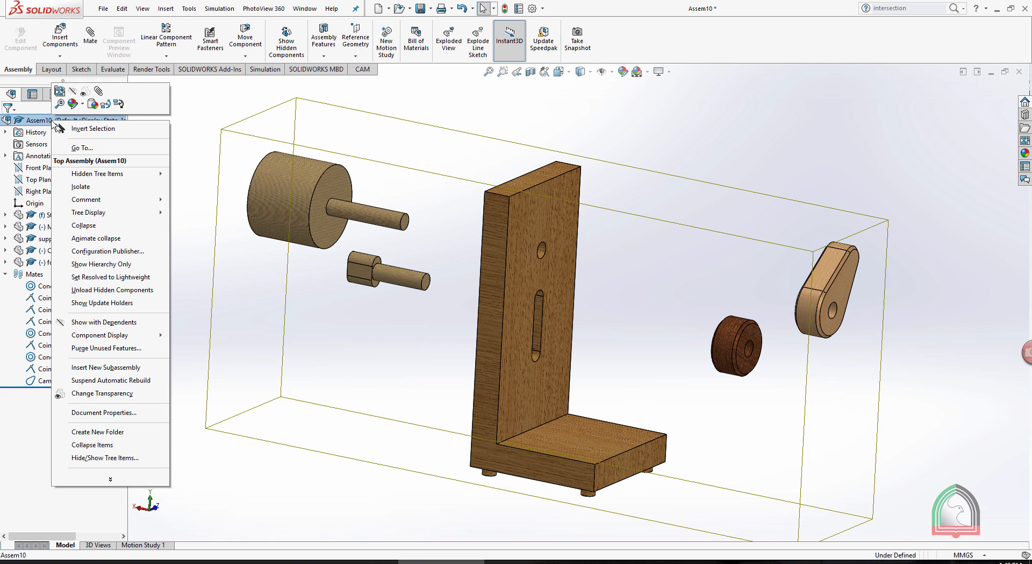
{"action": "left_click", "coordinate": [96, 226]}
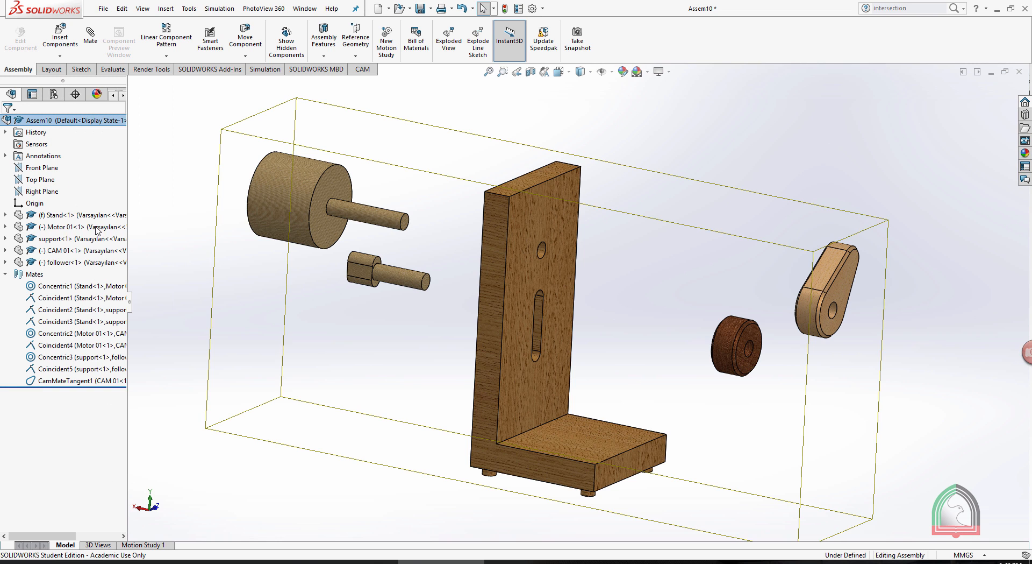
{"action": "right_click", "coordinate": [43, 125]}
{"action": "left_click", "coordinate": [78, 228]}
{"action": "right_click", "coordinate": [41, 121]}
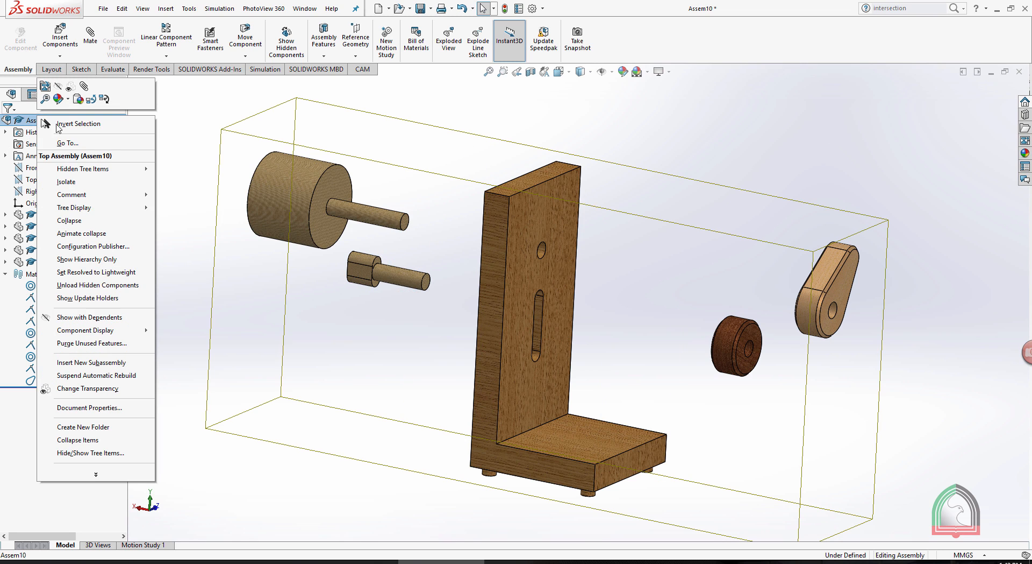
{"action": "left_click", "coordinate": [69, 221]}
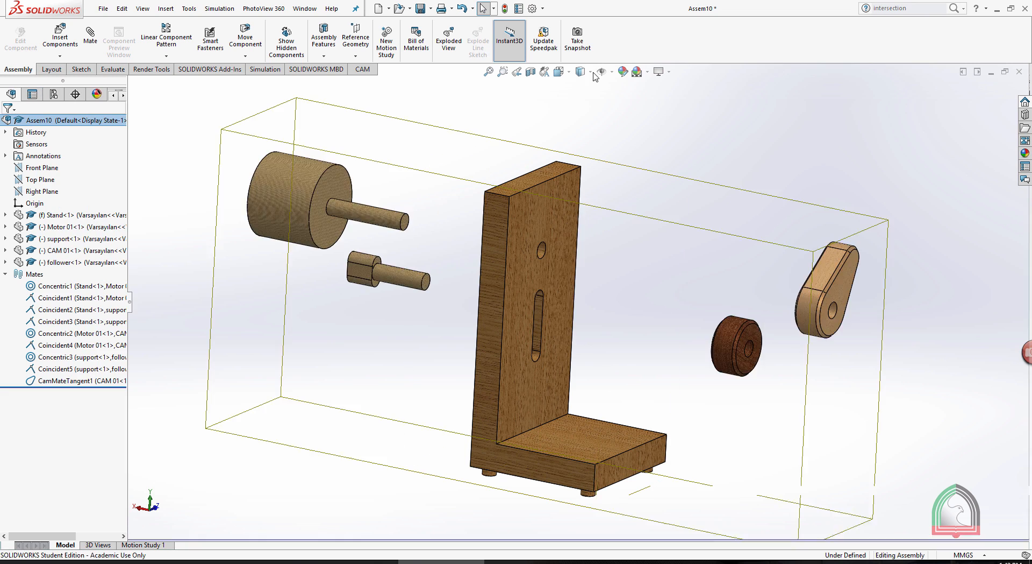
Insert a top-level-only bill of materials with the bom-standard template and place it beside the mechanism.
{"action": "left_click", "coordinate": [424, 40]}
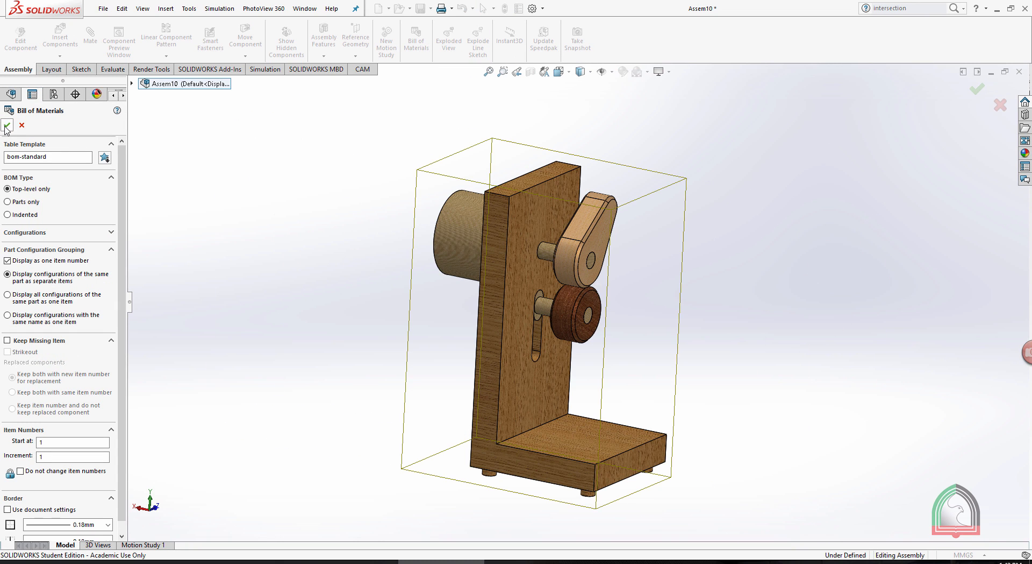
{"action": "left_click", "coordinate": [7, 127]}
{"action": "left_click", "coordinate": [514, 319]}
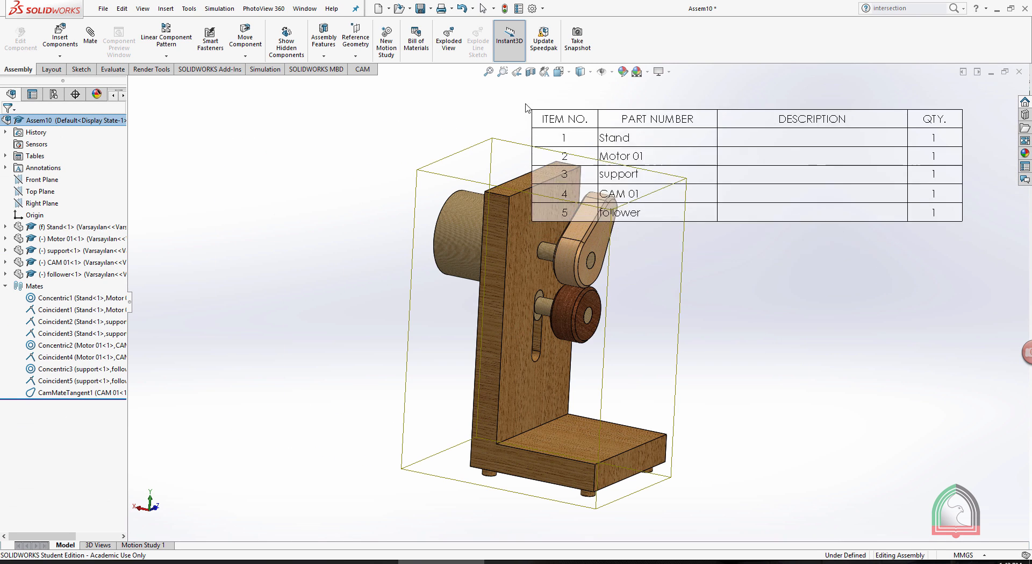
{"action": "left_click", "coordinate": [646, 301]}
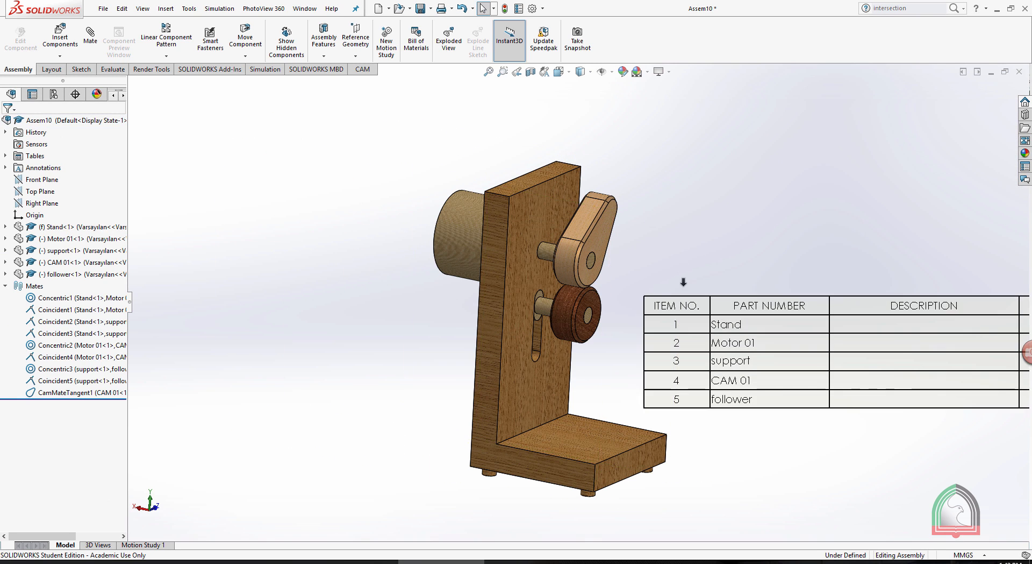
Delete the DESCRIPTION column from the bill of materials and stretch the remaining table wider.
{"action": "scroll", "coordinate": [872, 269], "scroll_direction": "up", "scroll_amount": 2}
{"action": "scroll", "coordinate": [694, 281], "scroll_direction": "down", "scroll_amount": 2}
{"action": "scroll", "coordinate": [842, 280], "scroll_direction": "up", "scroll_amount": 1}
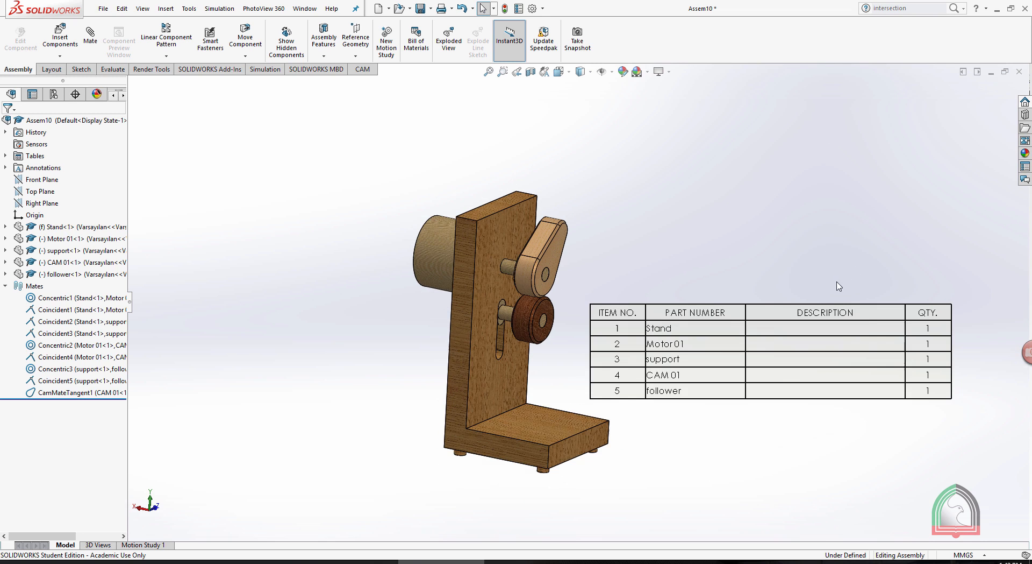
{"action": "scroll", "coordinate": [809, 345], "scroll_direction": "down", "scroll_amount": 1}
{"action": "scroll", "coordinate": [803, 345], "scroll_direction": "down", "scroll_amount": 1}
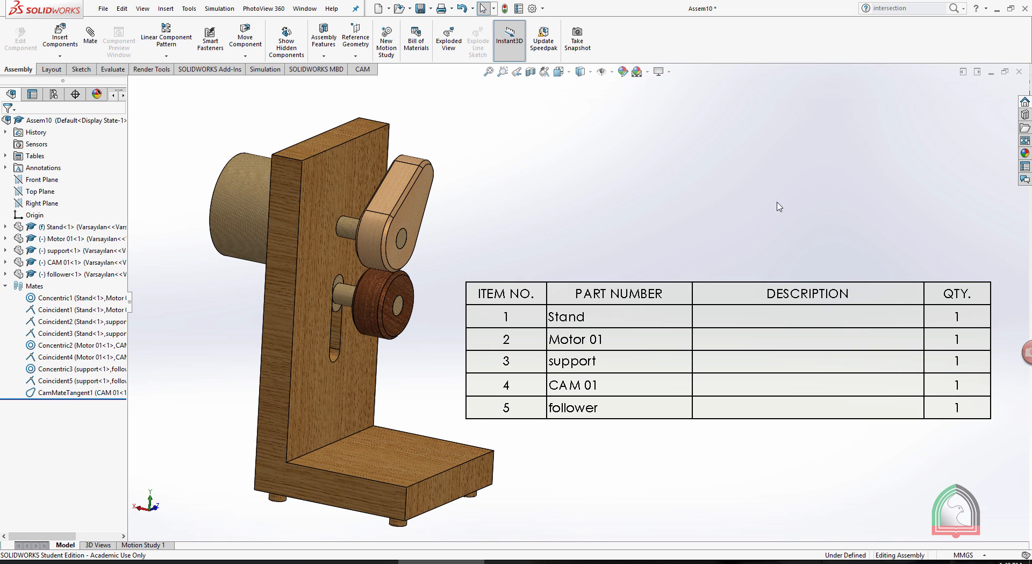
{"action": "right_click", "coordinate": [784, 275]}
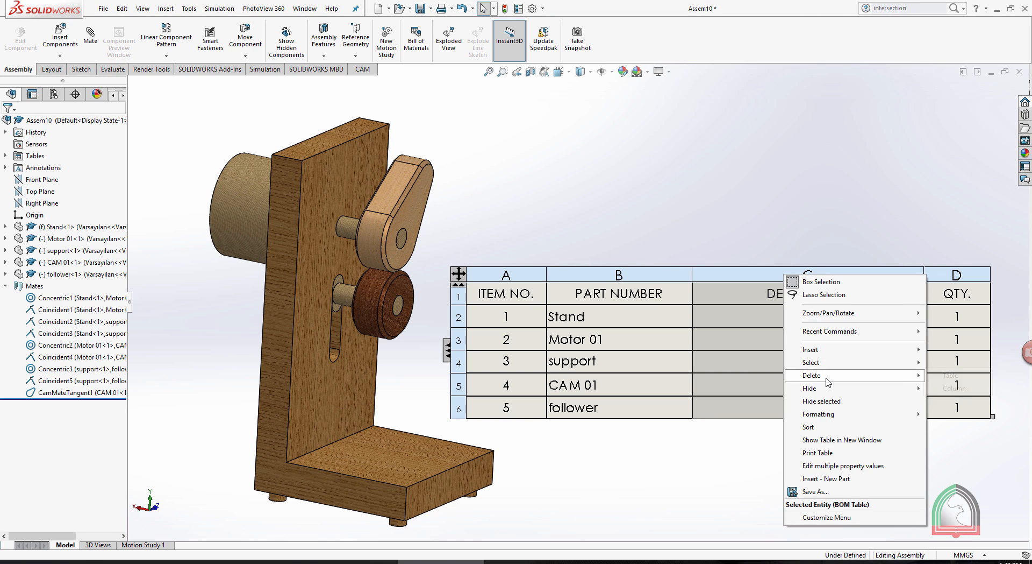
{"action": "mouse_move", "coordinate": [851, 381]}
{"action": "left_click", "coordinate": [955, 388]}
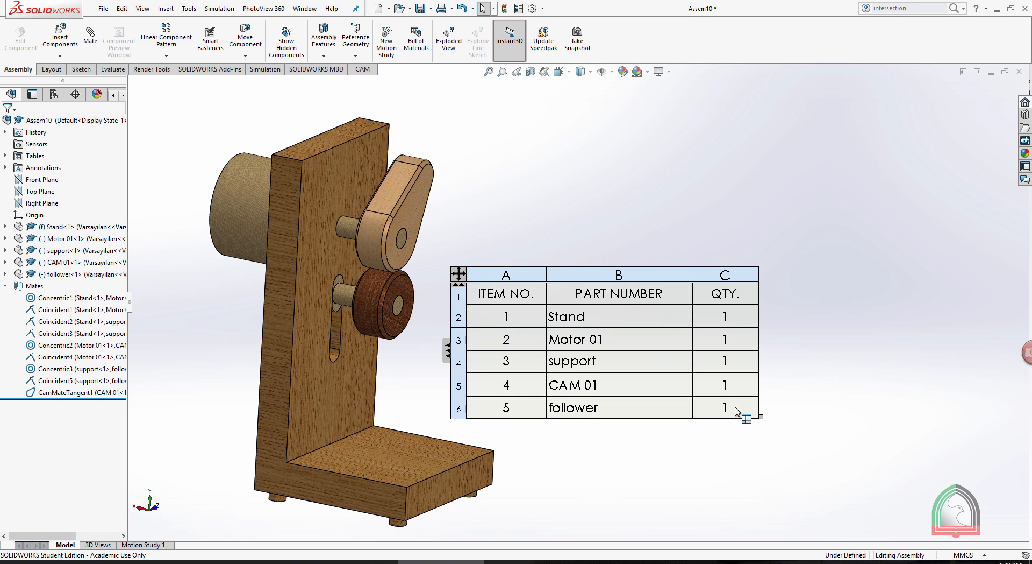
{"action": "left_click_drag", "start_coordinate": [760, 415], "coordinate": [863, 425]}
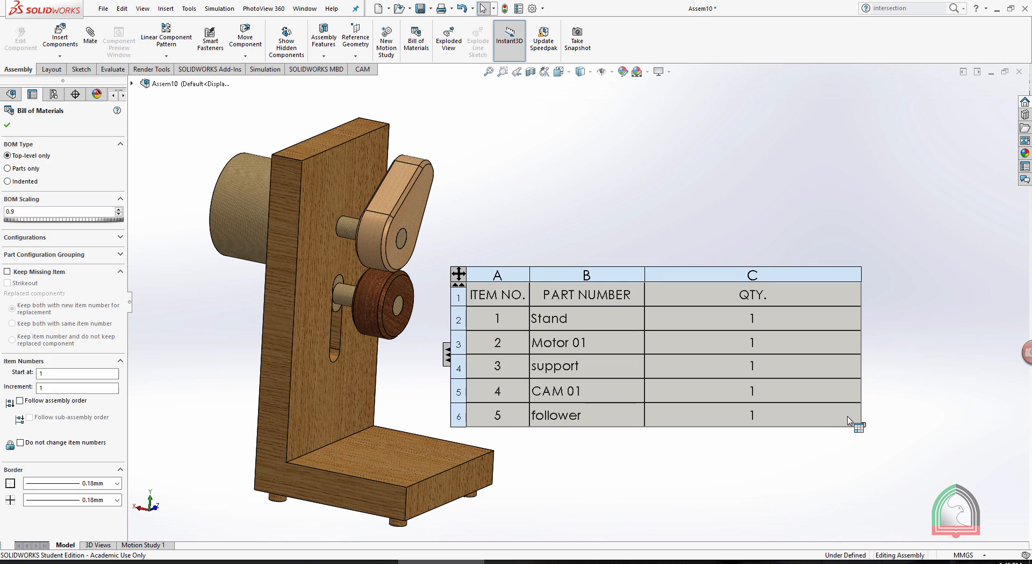
{"action": "left_click", "coordinate": [513, 170]}
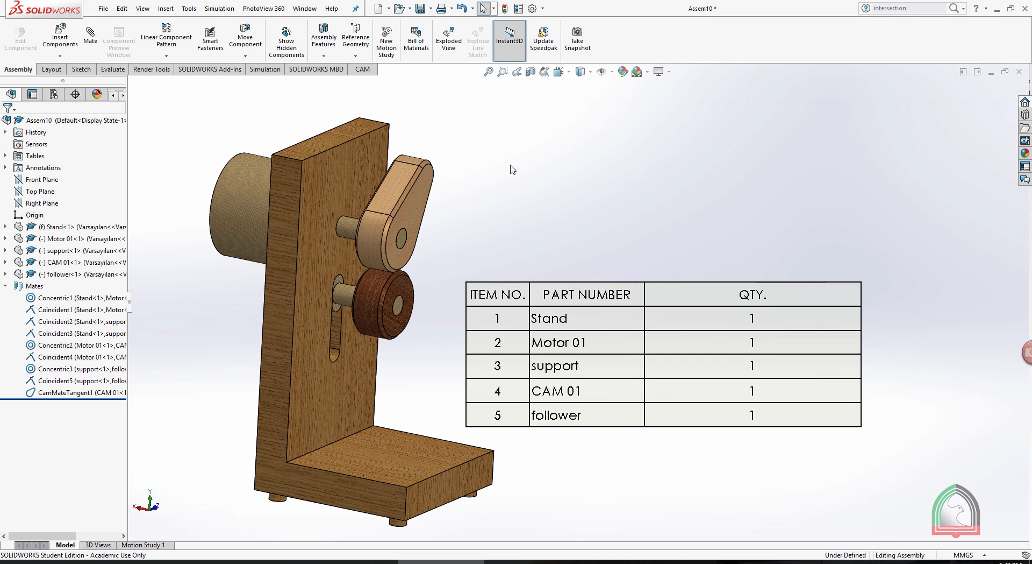
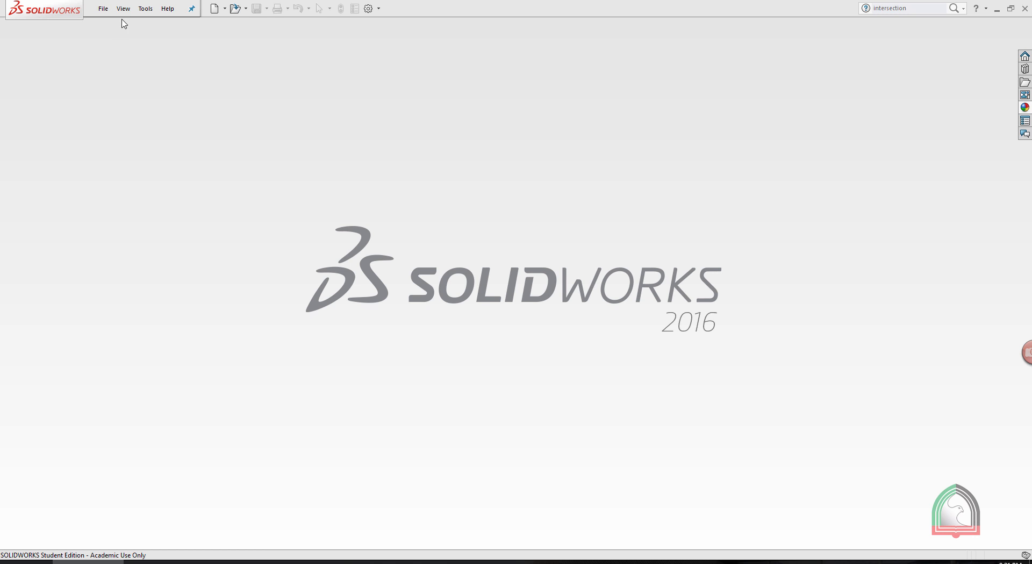
Create a new assembly and insert the part "3. vise screw" from the bench vice folder as its first component.
{"action": "left_click", "coordinate": [103, 8]}
{"action": "left_click", "coordinate": [117, 26]}
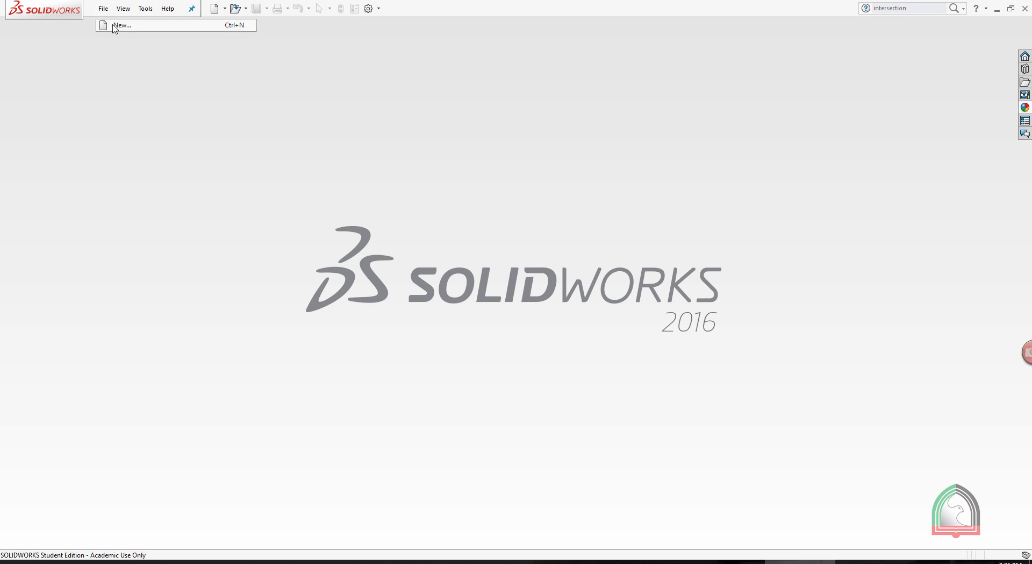
{"action": "double_click", "coordinate": [531, 219]}
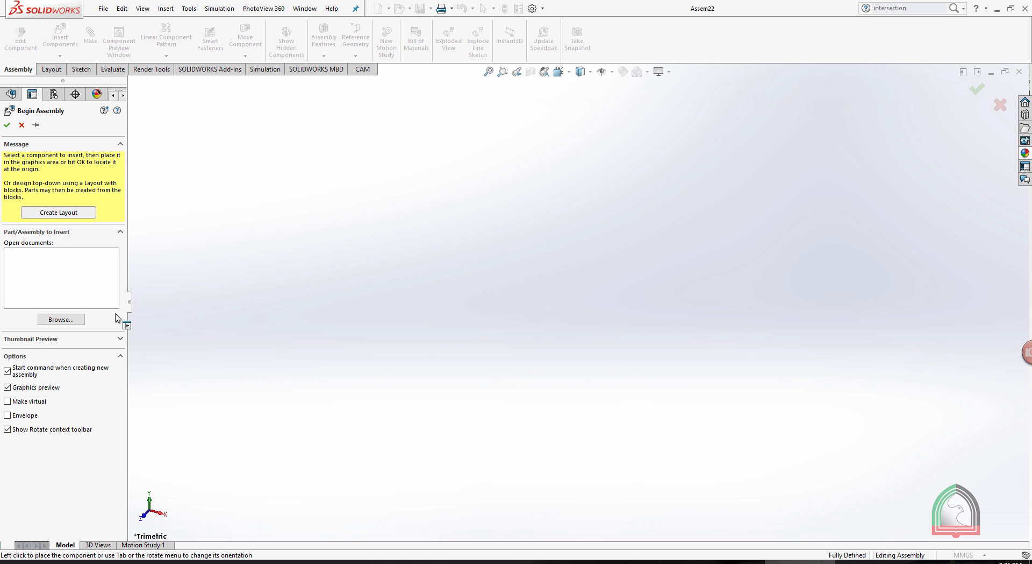
{"action": "left_click", "coordinate": [59, 320]}
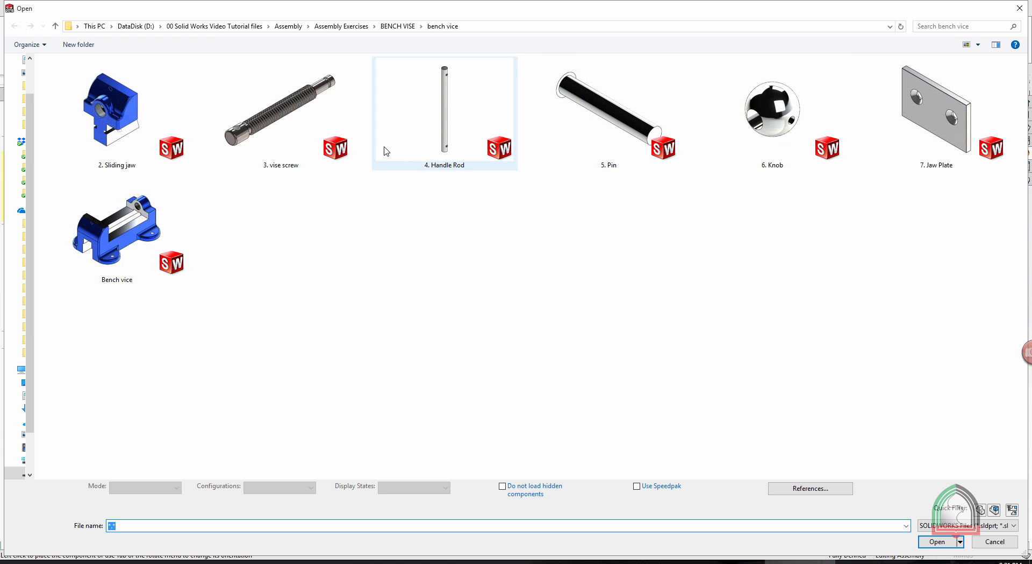
{"action": "double_click", "coordinate": [312, 121]}
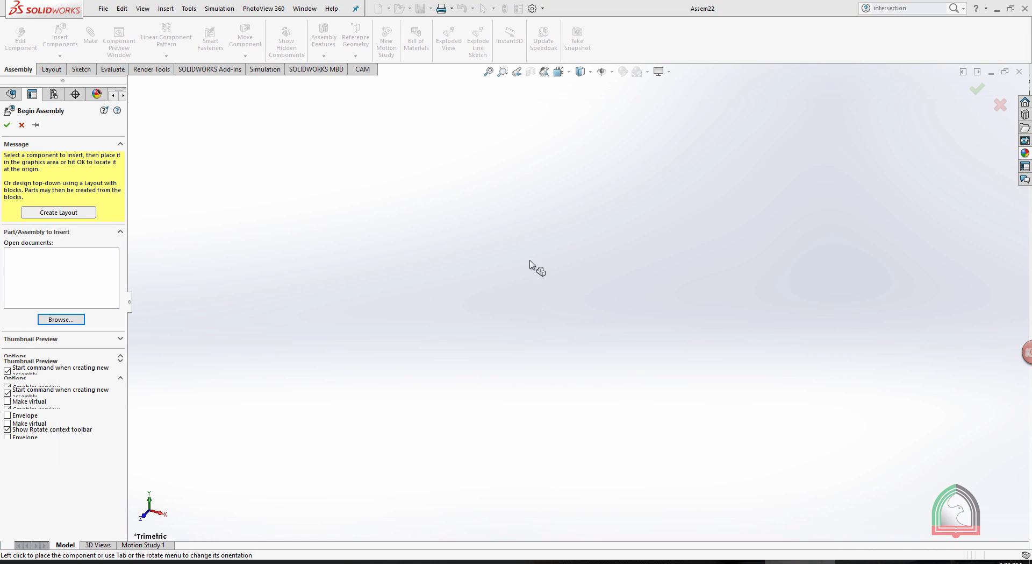
{"action": "left_click", "coordinate": [543, 251]}
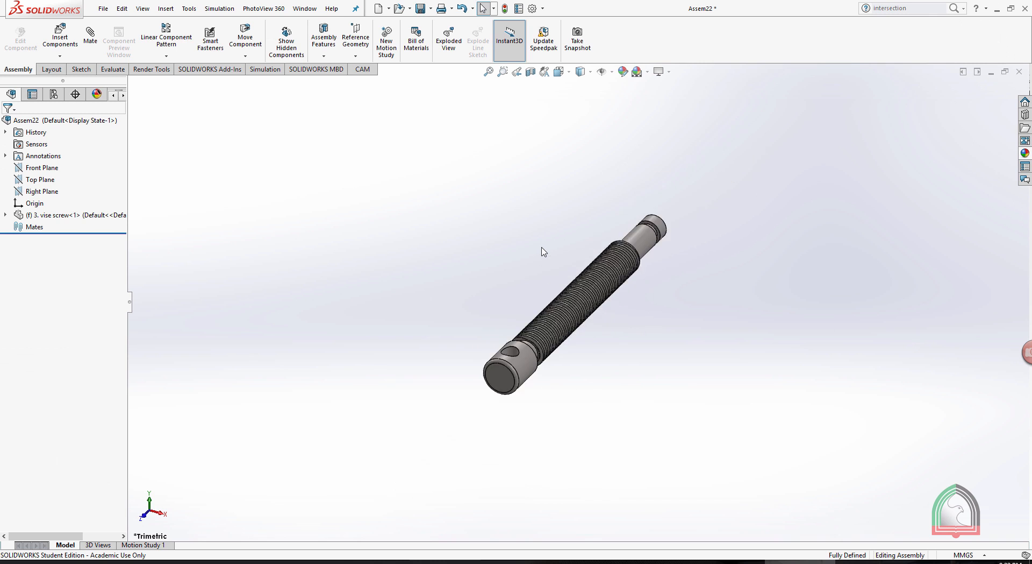
Insert the part "4. Handle Rod" from the bench vice folder and place it beside the vise screw's head.
{"action": "middle_click_drag", "start_coordinate": [543, 252], "coordinate": [616, 269]}
{"action": "left_click", "coordinate": [62, 43]}
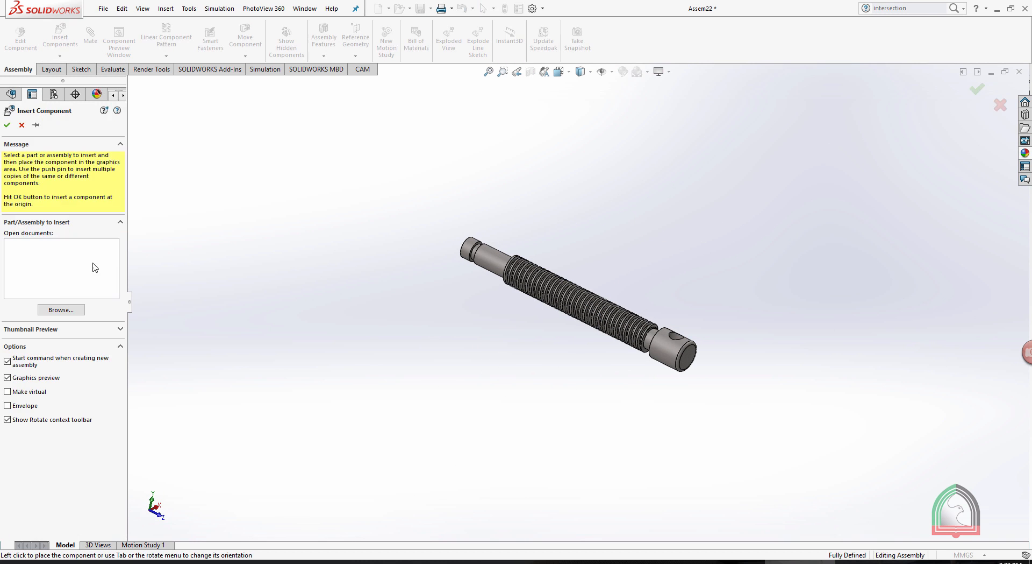
{"action": "left_click", "coordinate": [60, 309]}
{"action": "double_click", "coordinate": [455, 104]}
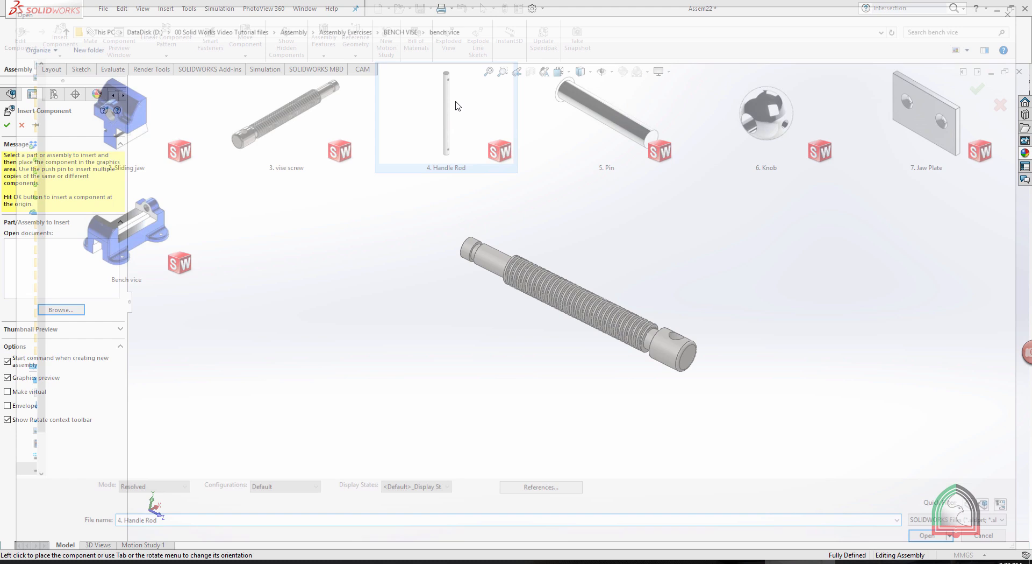
{"action": "left_click", "coordinate": [708, 221]}
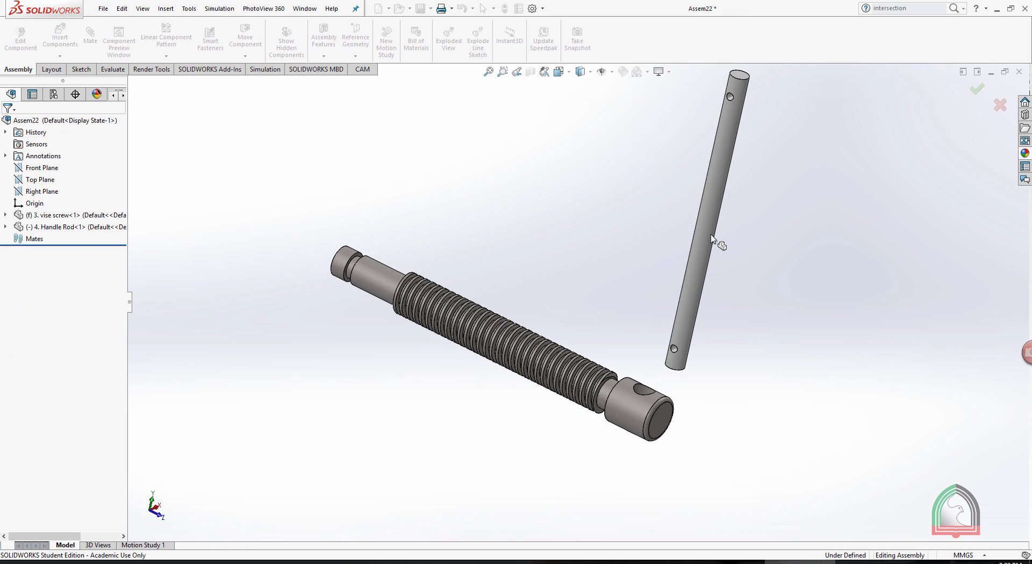
Mate the handle rod concentric with the cross hole in the vise screw's head, then slide the rod up along its axis.
{"action": "scroll", "coordinate": [708, 220], "scroll_direction": "down", "scroll_amount": 3}
{"action": "left_click", "coordinate": [684, 350]}
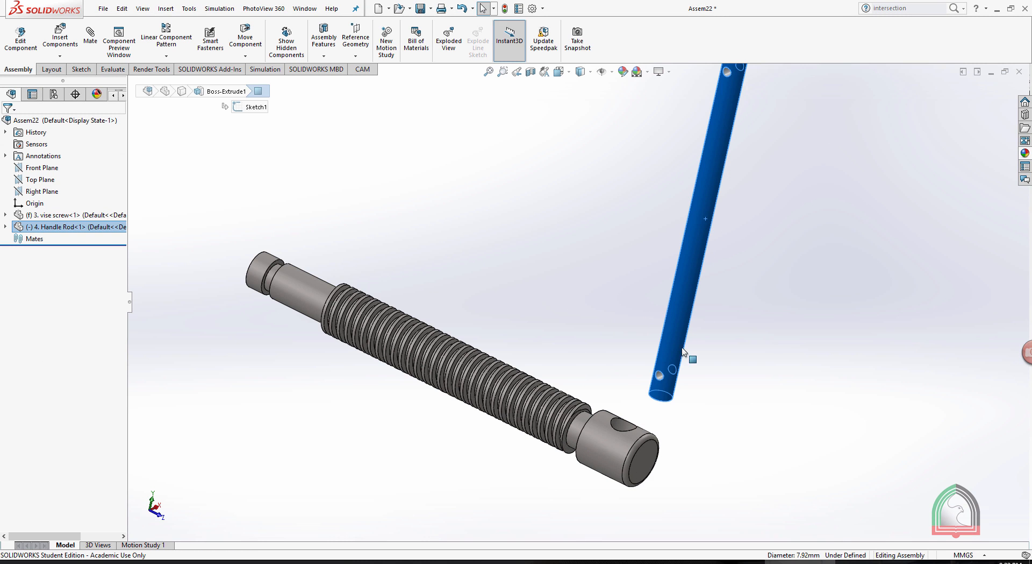
{"action": "left_click", "coordinate": [620, 424], "text": "ctrl"}
{"action": "left_click", "coordinate": [90, 41]}
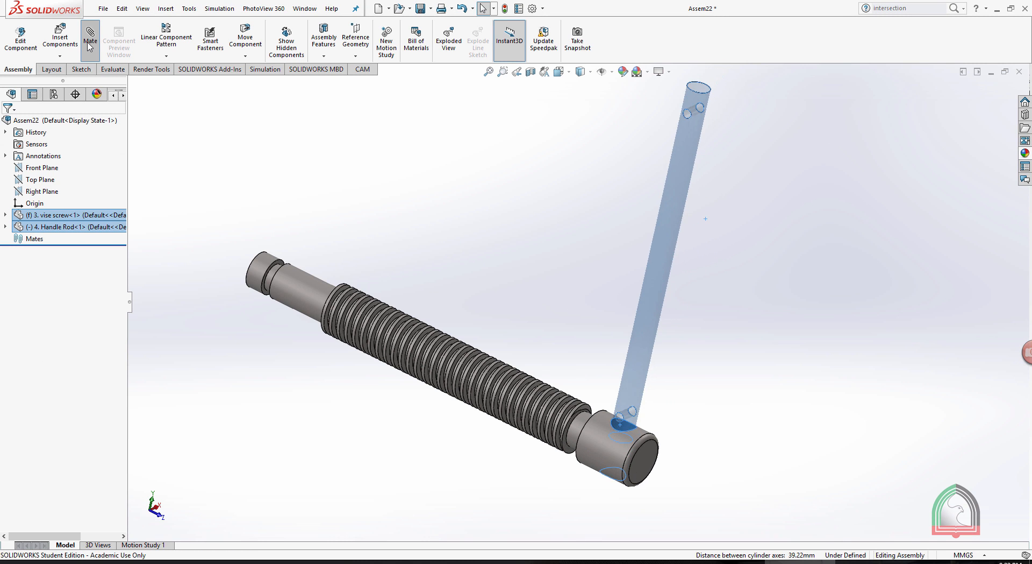
{"action": "left_click", "coordinate": [7, 125]}
{"action": "key", "text": "z"}
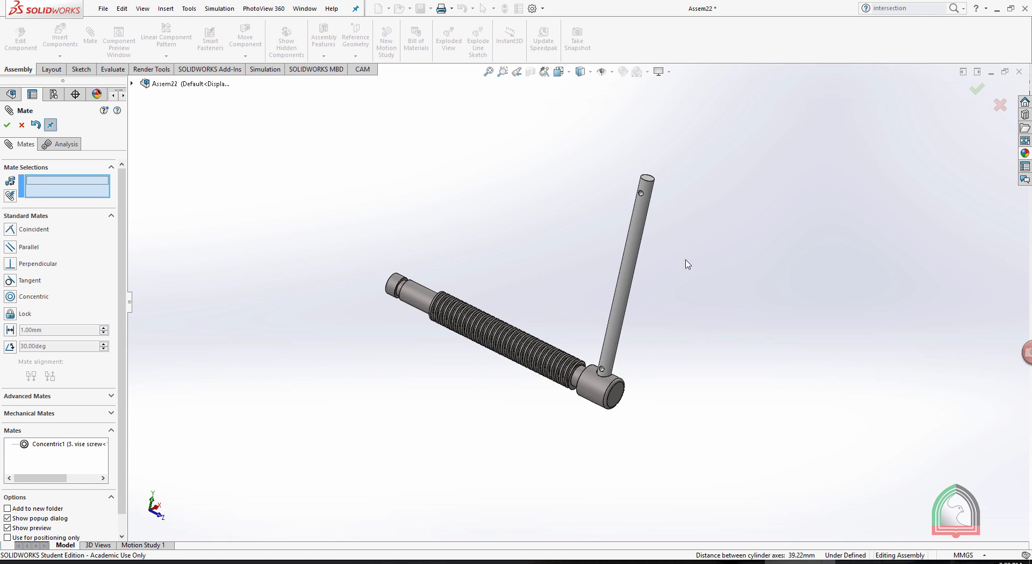
{"action": "left_click_drag", "start_coordinate": [645, 244], "coordinate": [657, 212]}
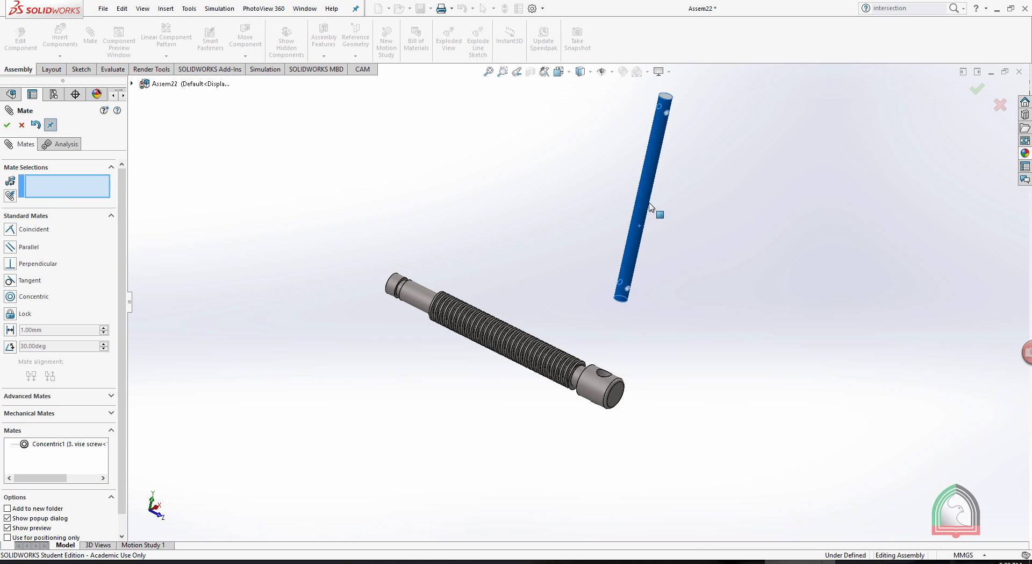
Centre the handle rod in the screw head with a coincident mate between the Top Planes of the vise screw and the rod.
{"action": "left_click", "coordinate": [132, 84]}
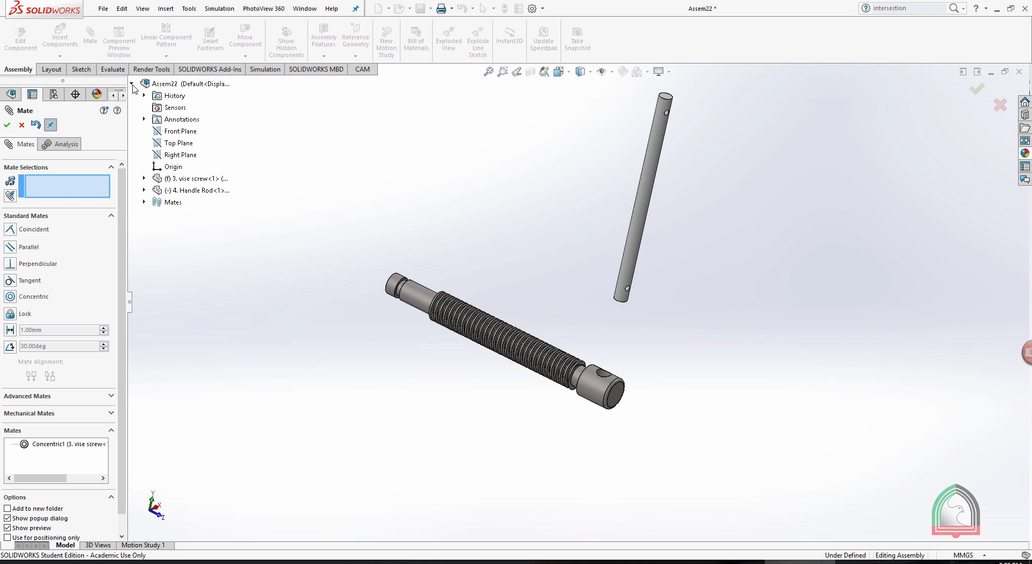
{"action": "left_click", "coordinate": [144, 178]}
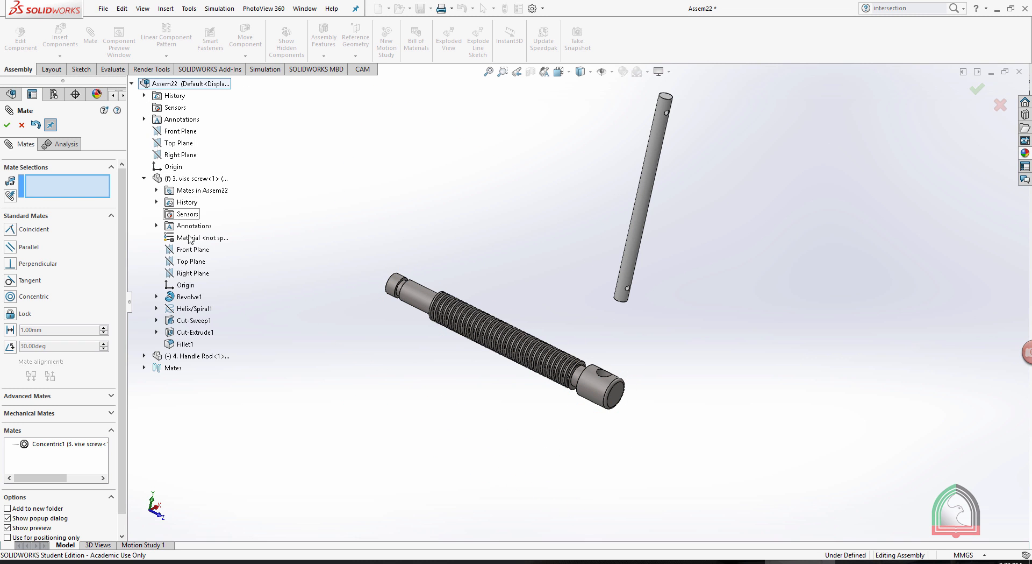
{"action": "left_click", "coordinate": [191, 261]}
{"action": "middle_click_drag", "start_coordinate": [439, 270], "coordinate": [394, 270]}
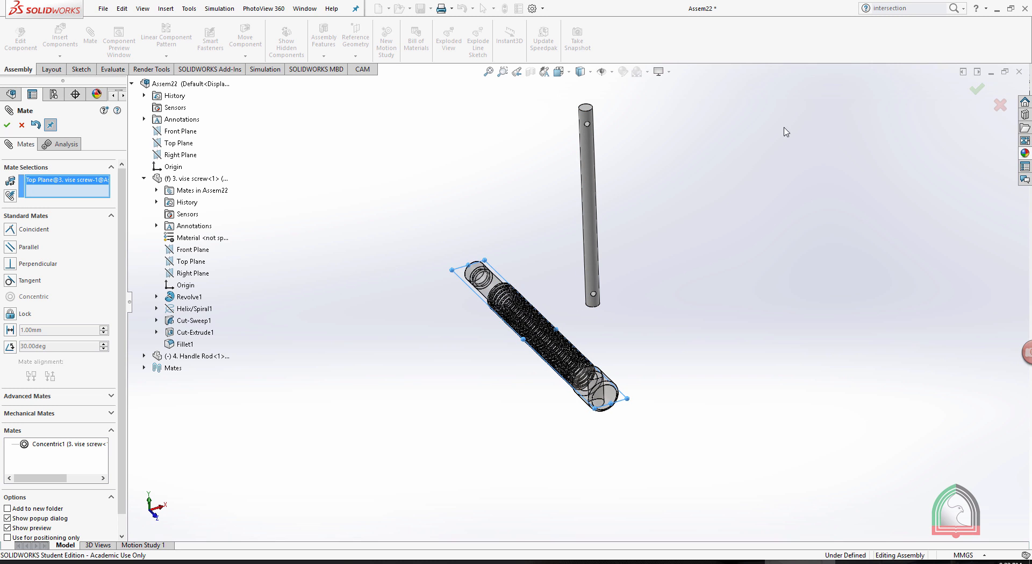
{"action": "left_click", "coordinate": [143, 355]}
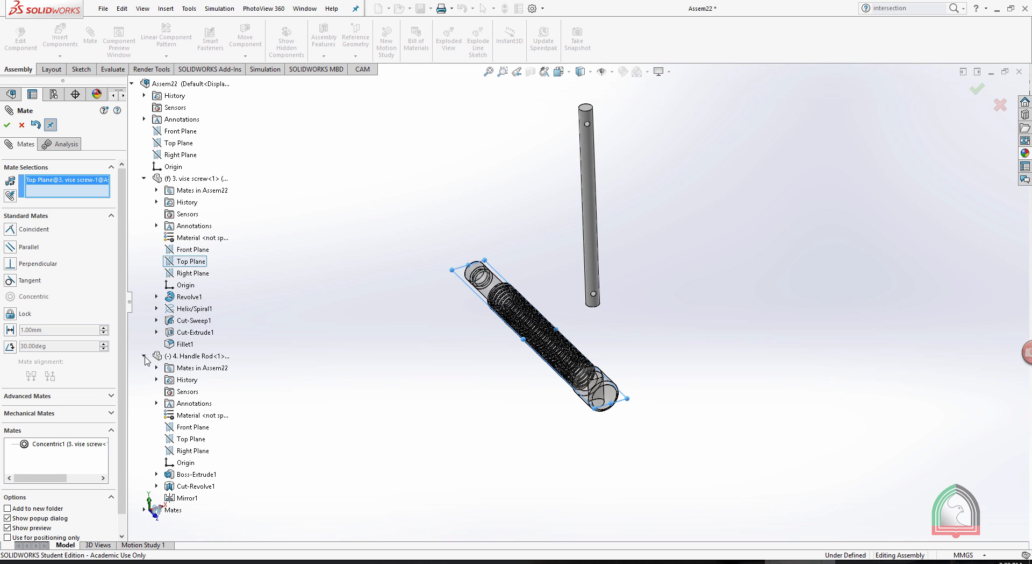
{"action": "left_click", "coordinate": [193, 440]}
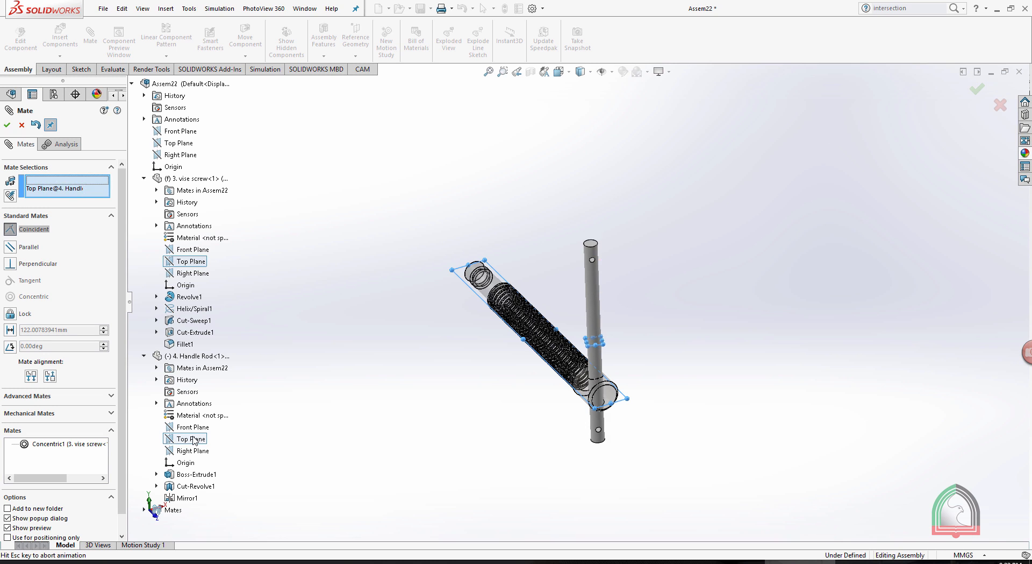
{"action": "left_click", "coordinate": [7, 125]}
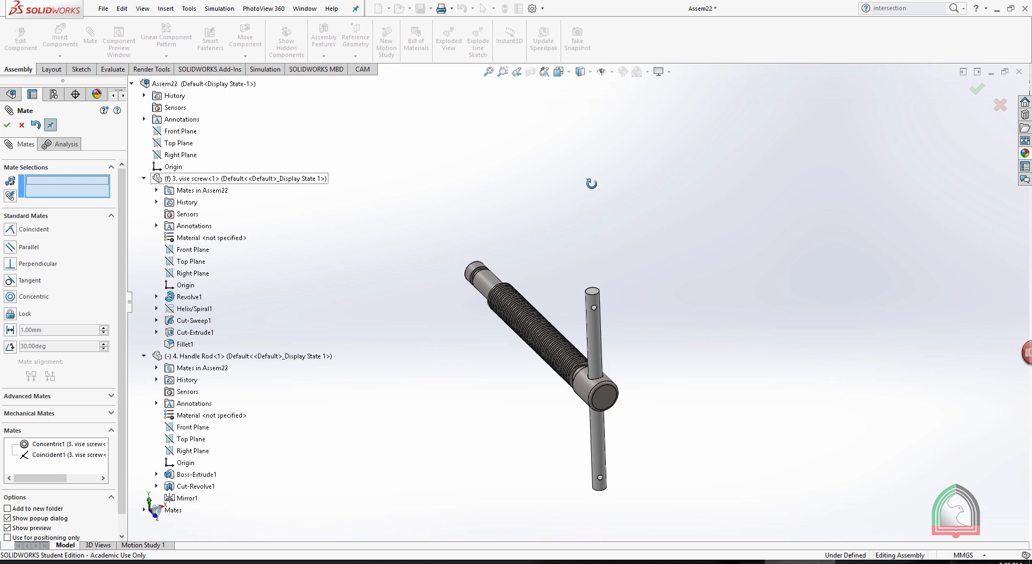
{"action": "left_click", "coordinate": [8, 125]}
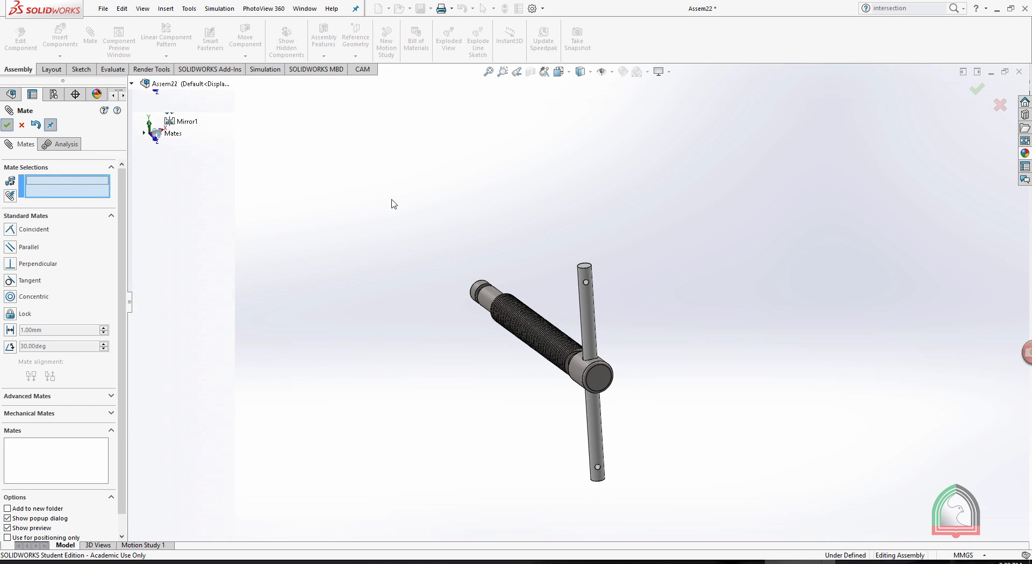
Insert the parts "5. Pin" and "6. Knob" together and place both above the handle rod.
{"action": "middle_click_drag", "start_coordinate": [392, 202], "coordinate": [566, 179]}
{"action": "middle_click_drag", "start_coordinate": [765, 259], "coordinate": [737, 279]}
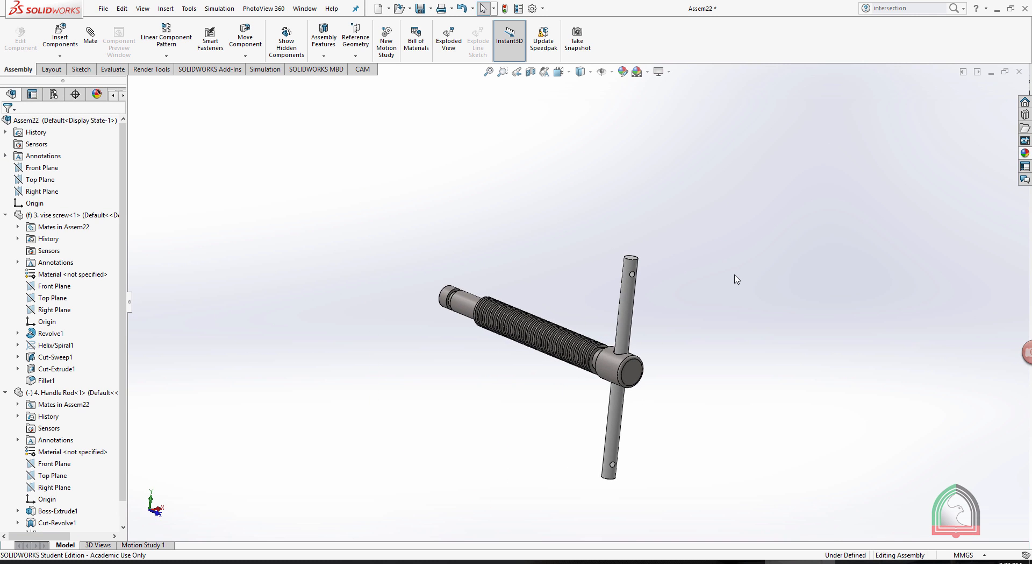
{"action": "left_click", "coordinate": [627, 310]}
{"action": "left_click", "coordinate": [329, 112]}
{"action": "left_click", "coordinate": [54, 51]}
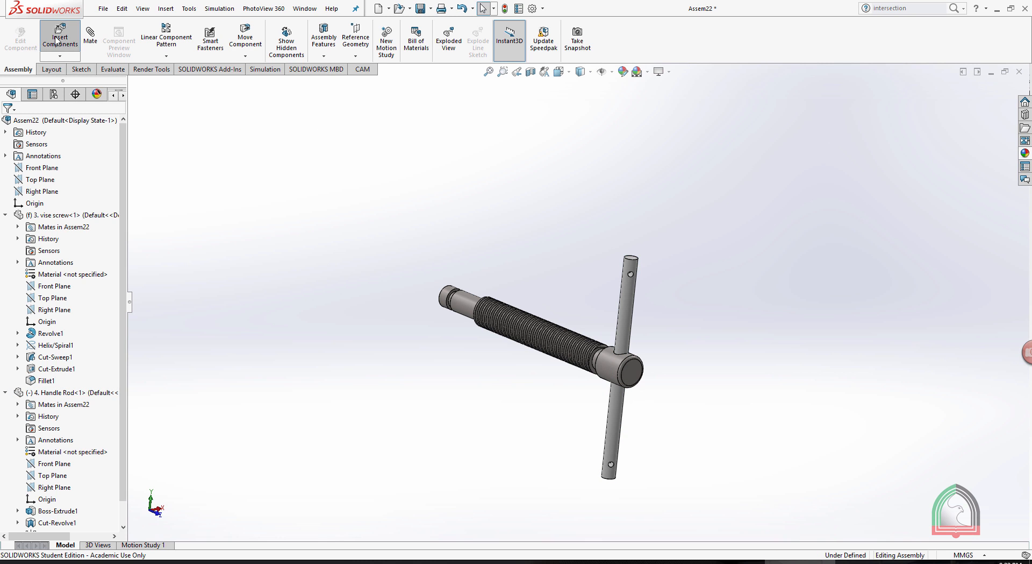
{"action": "left_click", "coordinate": [70, 311]}
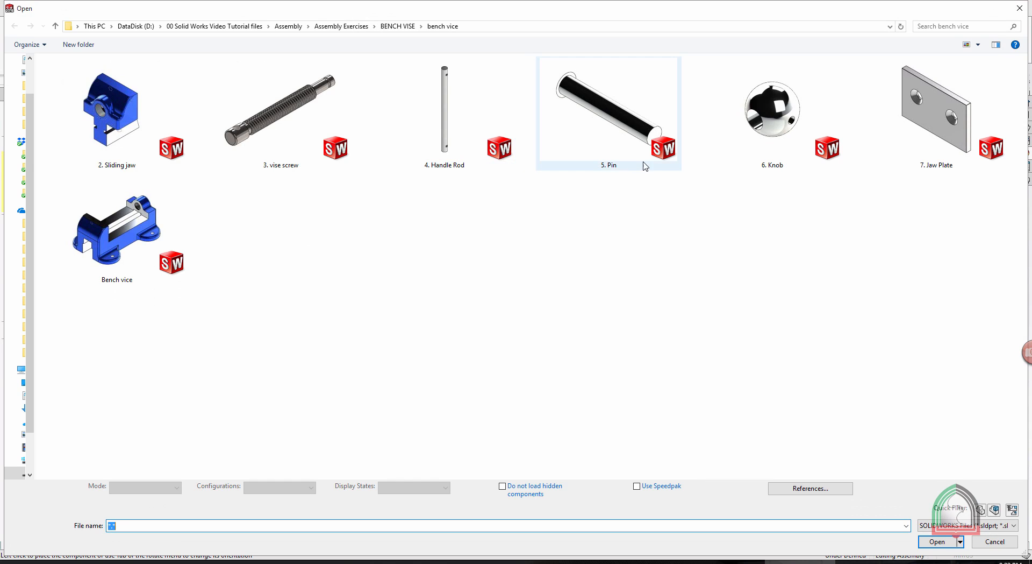
{"action": "left_click", "coordinate": [547, 150]}
{"action": "left_click", "coordinate": [751, 121], "text": "ctrl"}
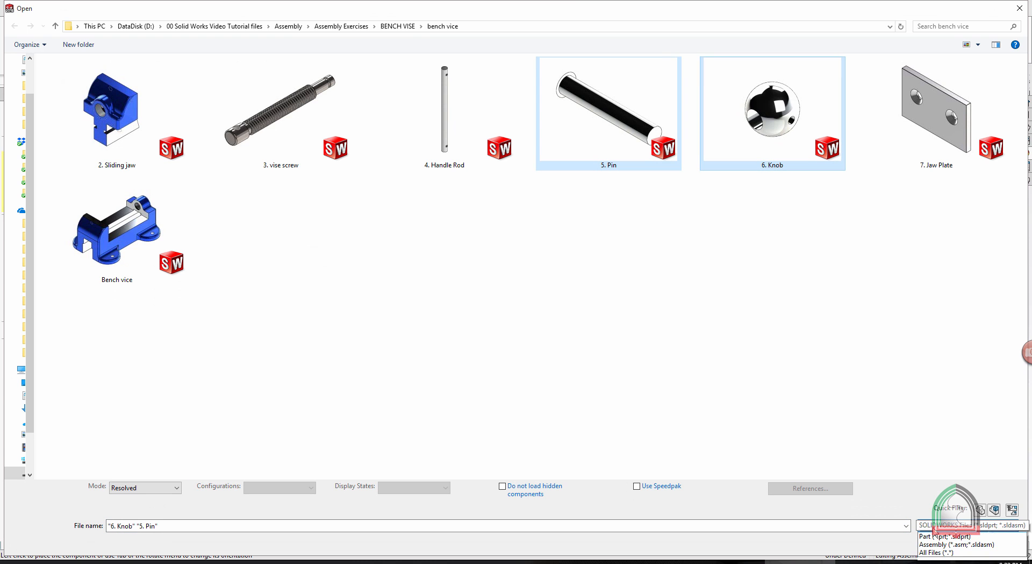
{"action": "left_click", "coordinate": [936, 541]}
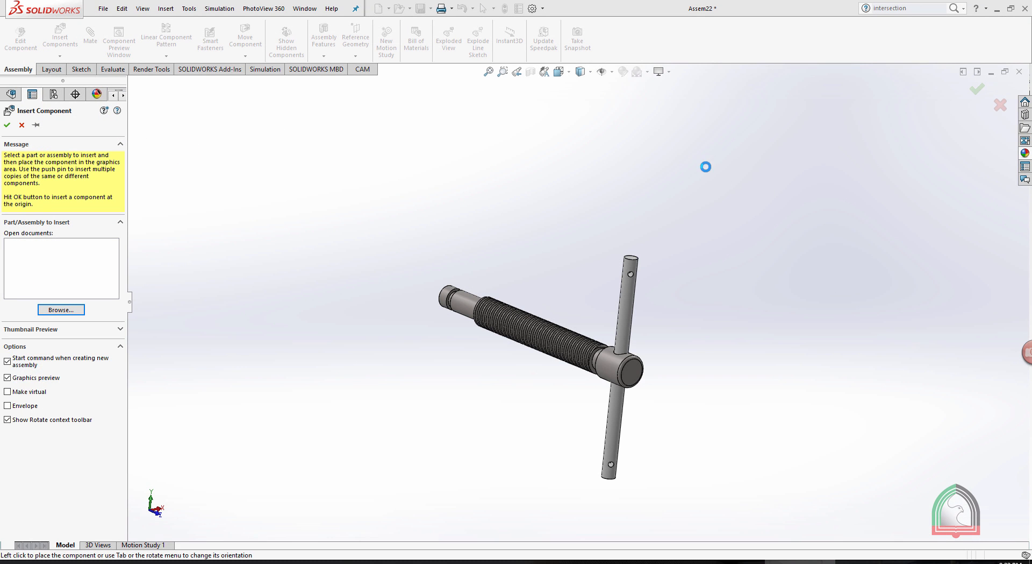
{"action": "left_click", "coordinate": [699, 156]}
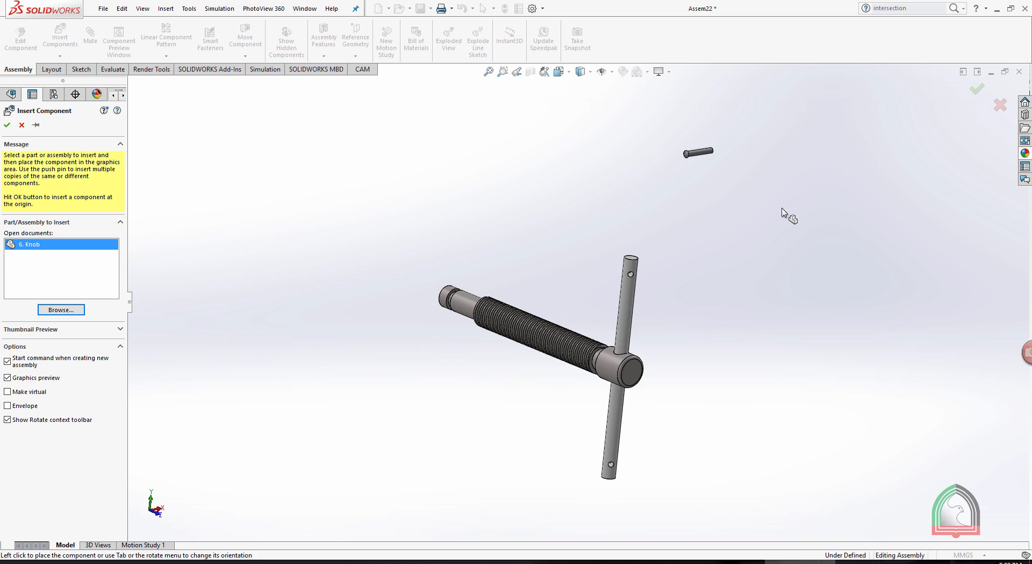
{"action": "left_click", "coordinate": [783, 209]}
Add a concentric mate between the knob's large bore and the handle rod's cylindrical face.
{"action": "scroll", "coordinate": [758, 224], "scroll_direction": "down", "scroll_amount": 3}
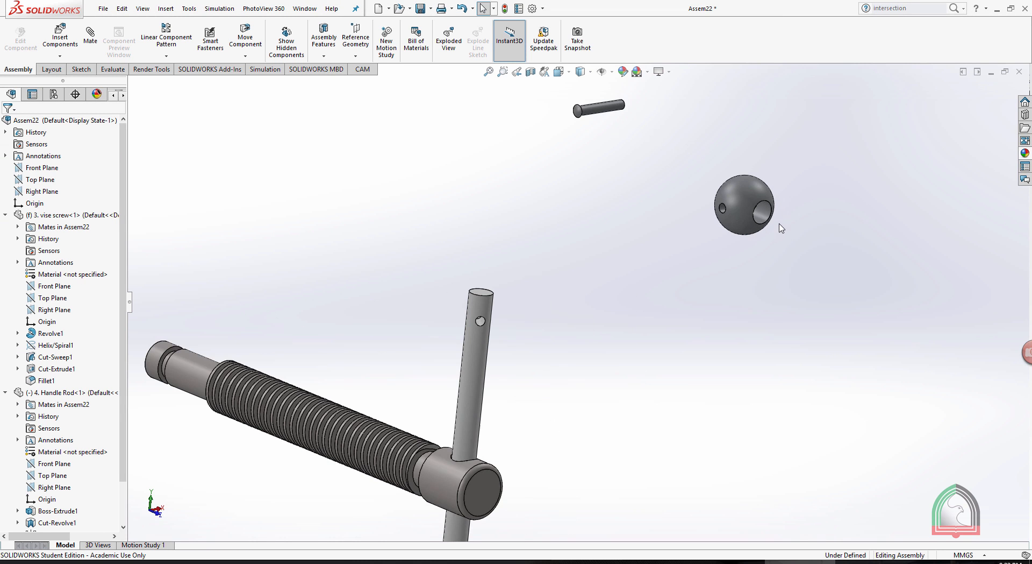
{"action": "left_click", "coordinate": [767, 215]}
{"action": "left_click", "coordinate": [467, 343], "text": "ctrl"}
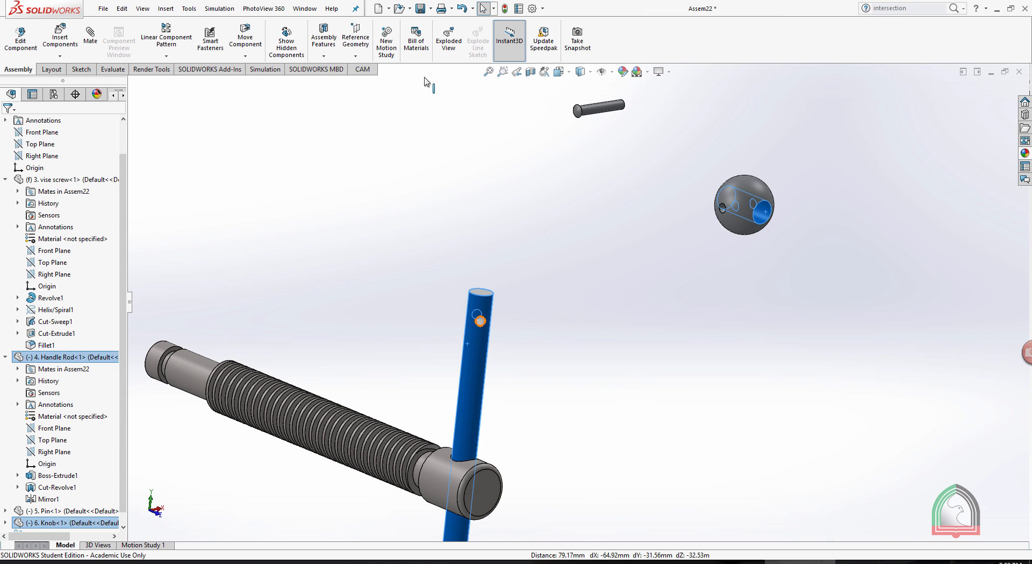
{"action": "left_click", "coordinate": [90, 38]}
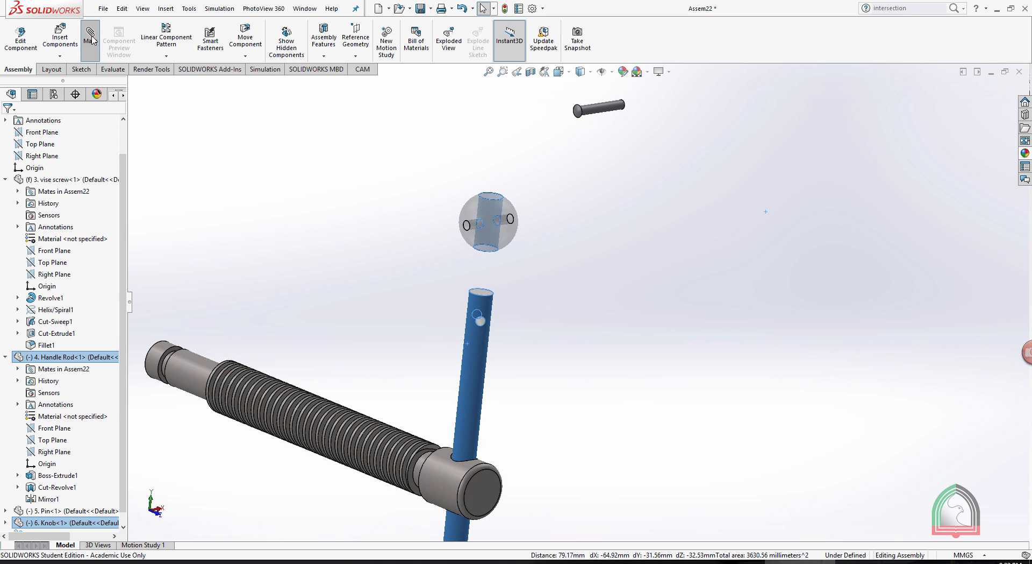
{"action": "left_click", "coordinate": [7, 126]}
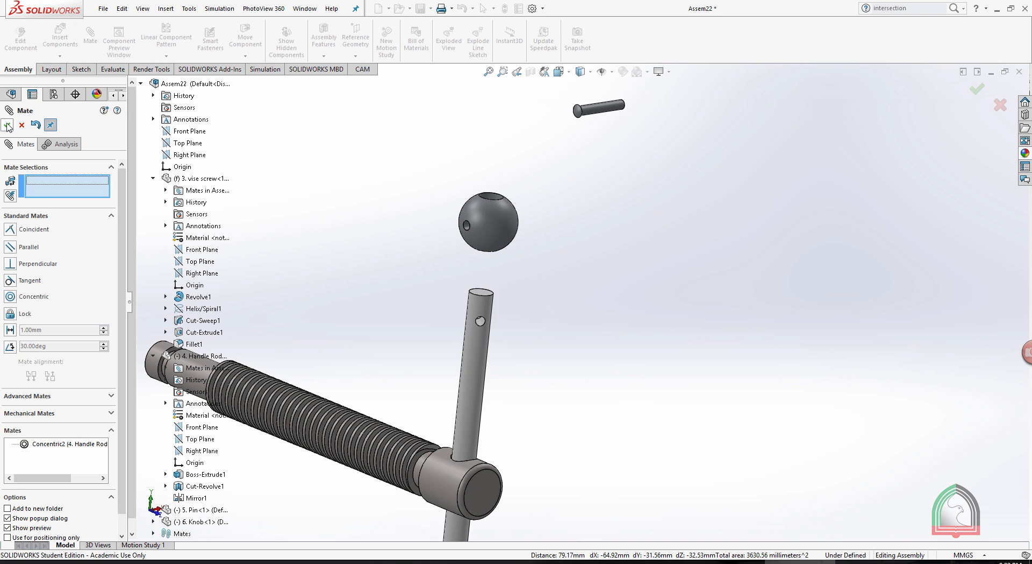
Add a coincident mate between the circular edge of the knob's bore and the handle rod's upper end face.
{"action": "left_click", "coordinate": [493, 203]}
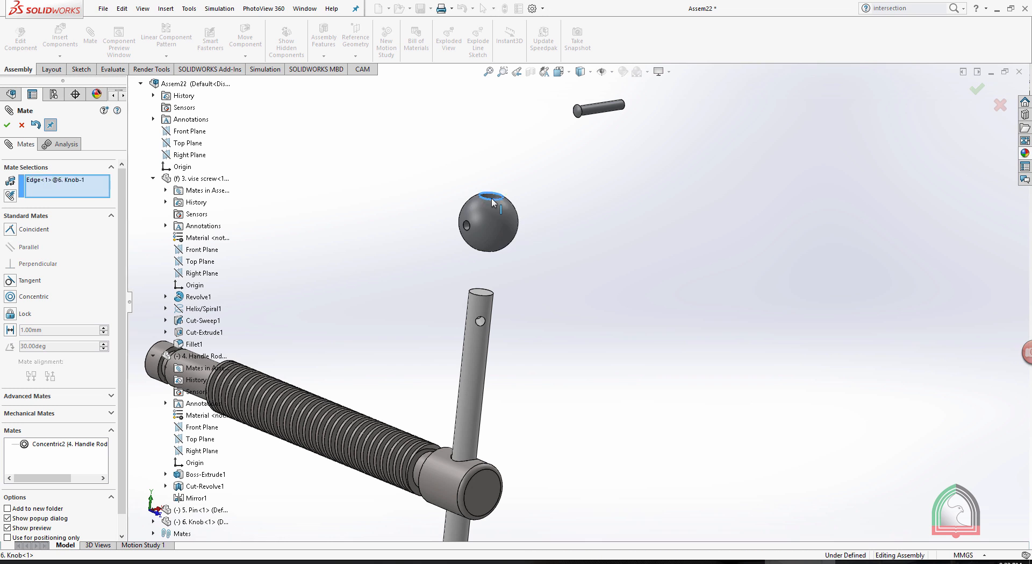
{"action": "left_click", "coordinate": [481, 292]}
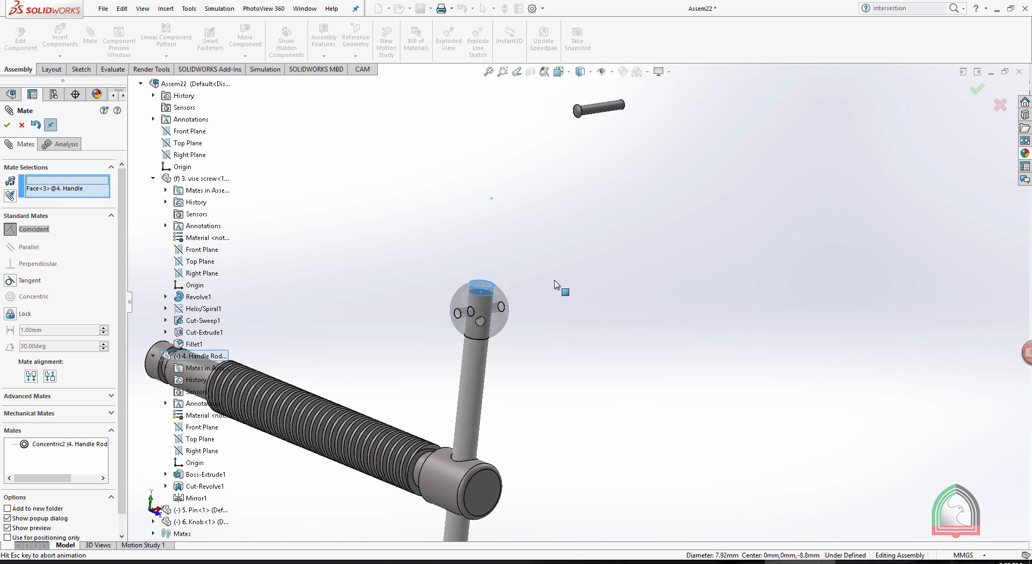
{"action": "left_click", "coordinate": [7, 125]}
{"action": "scroll", "coordinate": [470, 357], "scroll_direction": "down", "scroll_amount": 3}
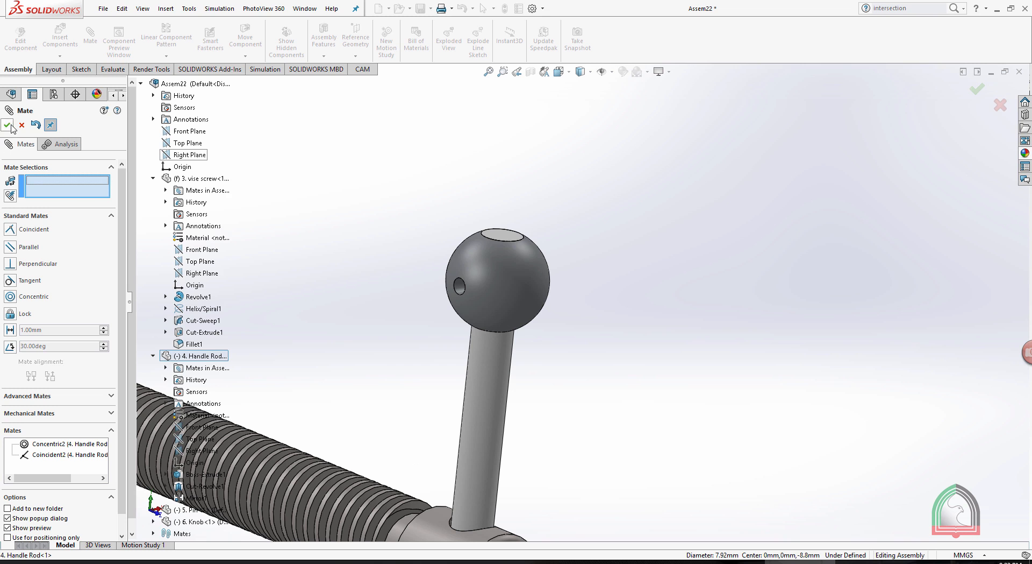
{"action": "left_click", "coordinate": [10, 126]}
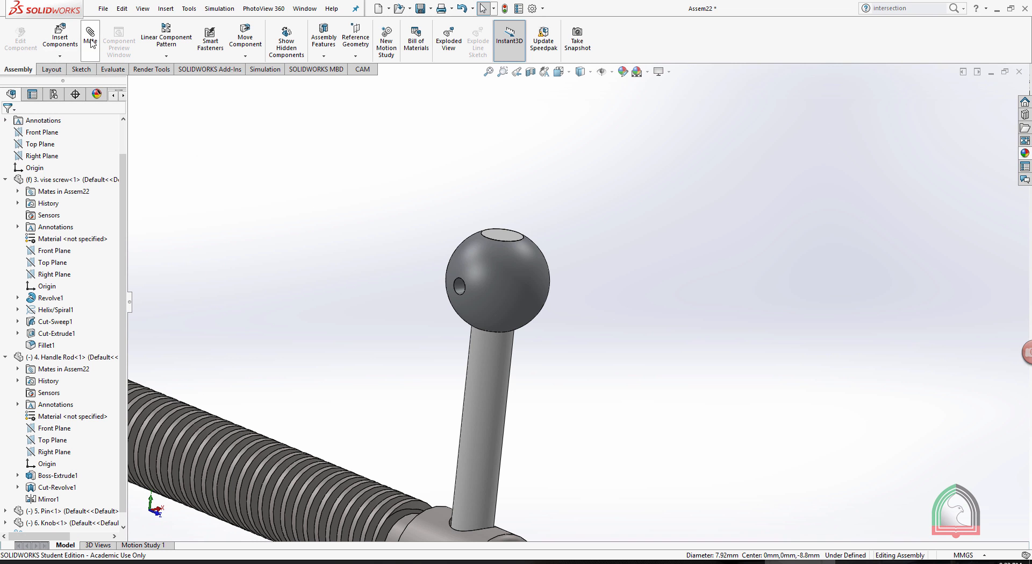
Align the knob's side pin hole with the handle rod's upper cross hole using a parallel mate.
{"action": "left_click", "coordinate": [91, 43]}
{"action": "scroll", "coordinate": [455, 288], "scroll_direction": "down", "scroll_amount": 2}
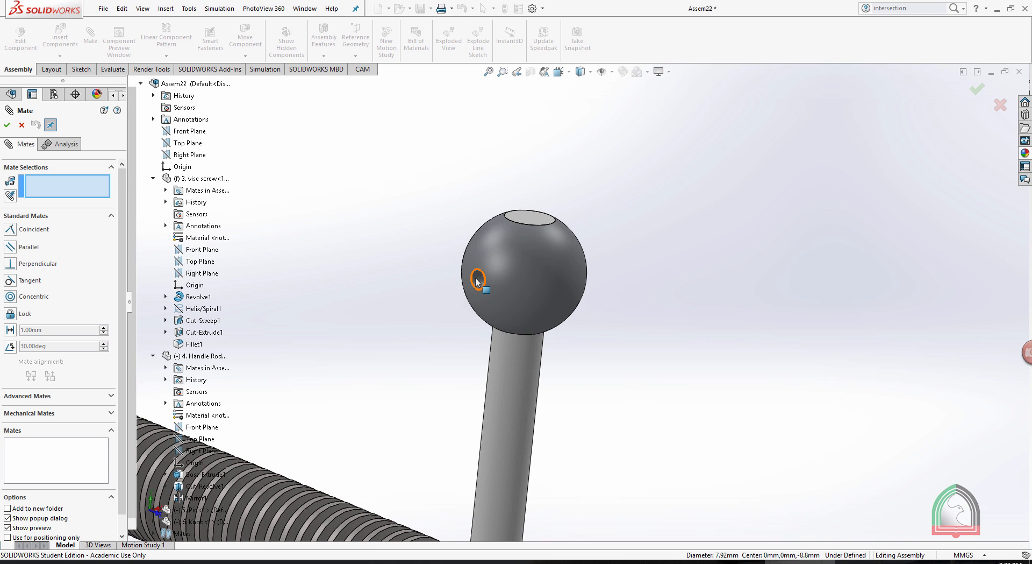
{"action": "left_click", "coordinate": [478, 281]}
{"action": "scroll", "coordinate": [533, 285], "scroll_direction": "down", "scroll_amount": 3}
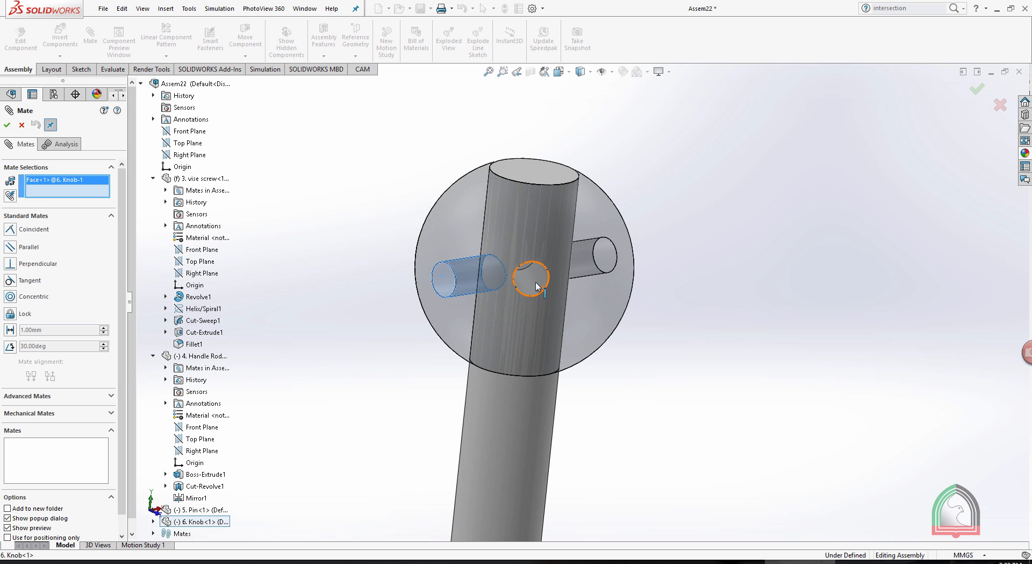
{"action": "middle_click_drag", "start_coordinate": [508, 262], "coordinate": [489, 259]}
{"action": "left_click", "coordinate": [496, 270]}
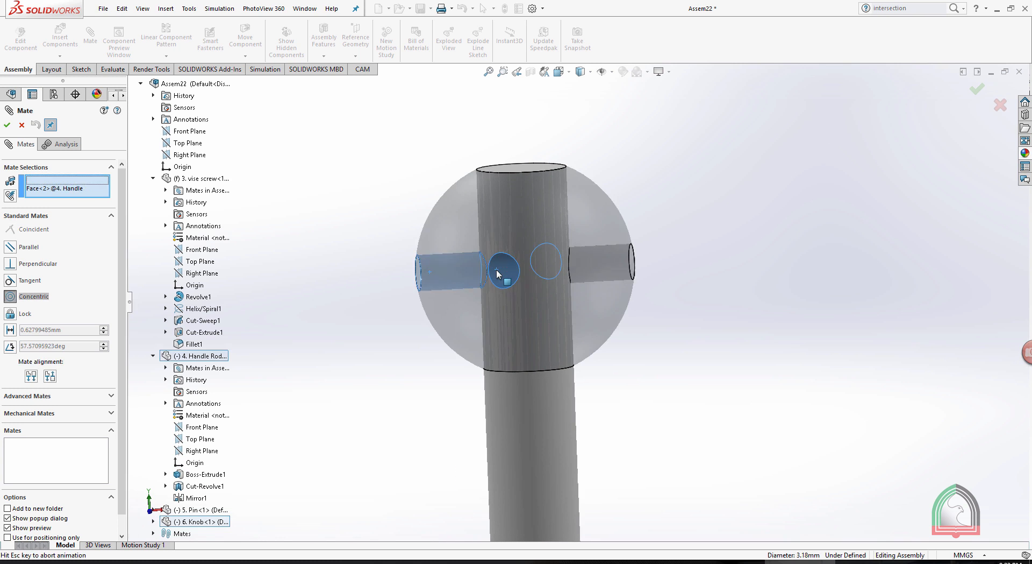
{"action": "left_click", "coordinate": [7, 127]}
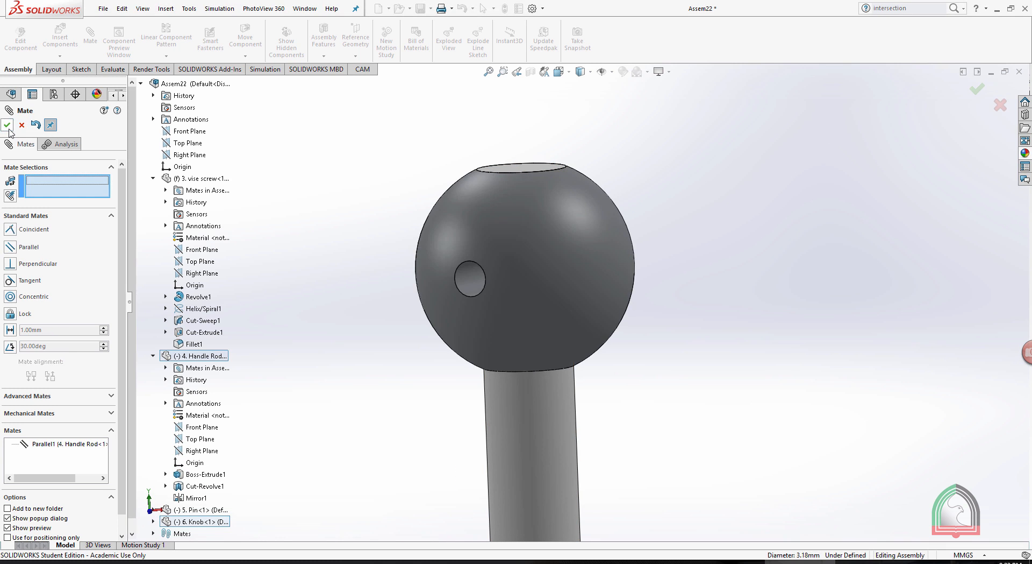
{"action": "left_click", "coordinate": [8, 125]}
Add a concentric mate between the pin's cylindrical face and the knob's side pin hole.
{"action": "key", "text": "f"}
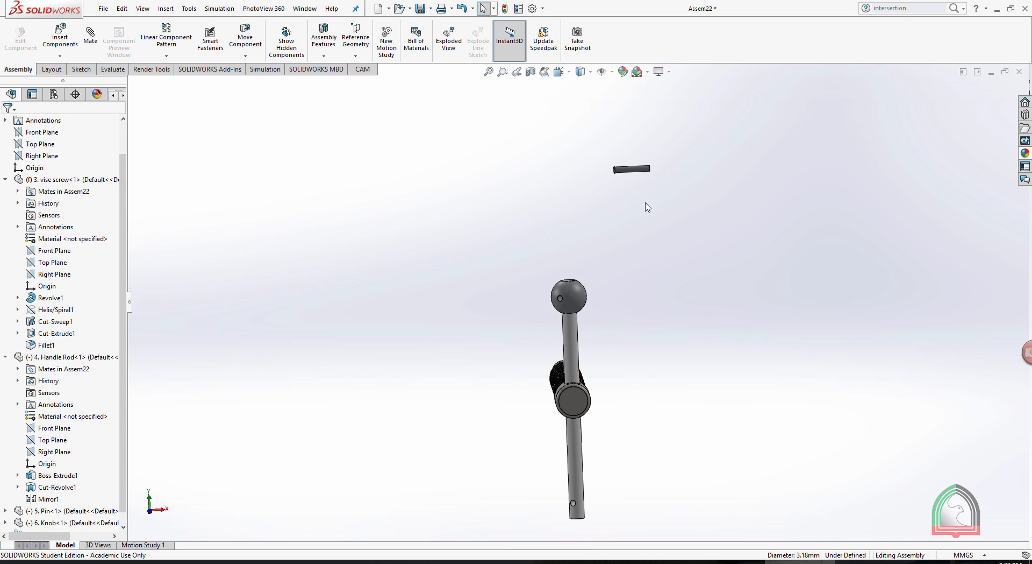
{"action": "left_click", "coordinate": [636, 171]}
{"action": "middle_click_drag", "start_coordinate": [636, 221], "coordinate": [520, 341]}
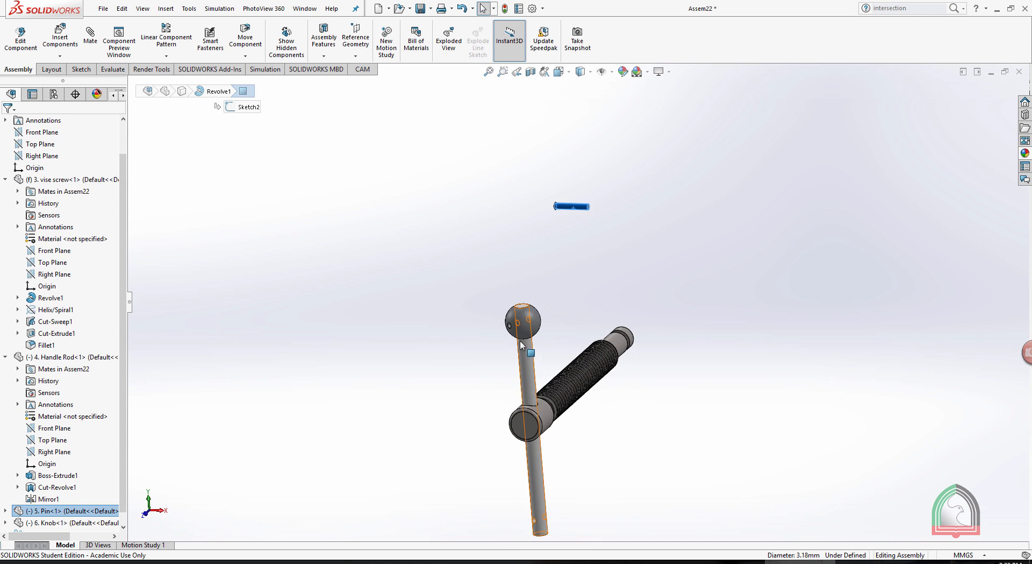
{"action": "scroll", "coordinate": [521, 341], "scroll_direction": "down", "scroll_amount": 5}
{"action": "scroll", "coordinate": [530, 310], "scroll_direction": "down", "scroll_amount": 1}
{"action": "left_click", "coordinate": [516, 281], "text": "ctrl"}
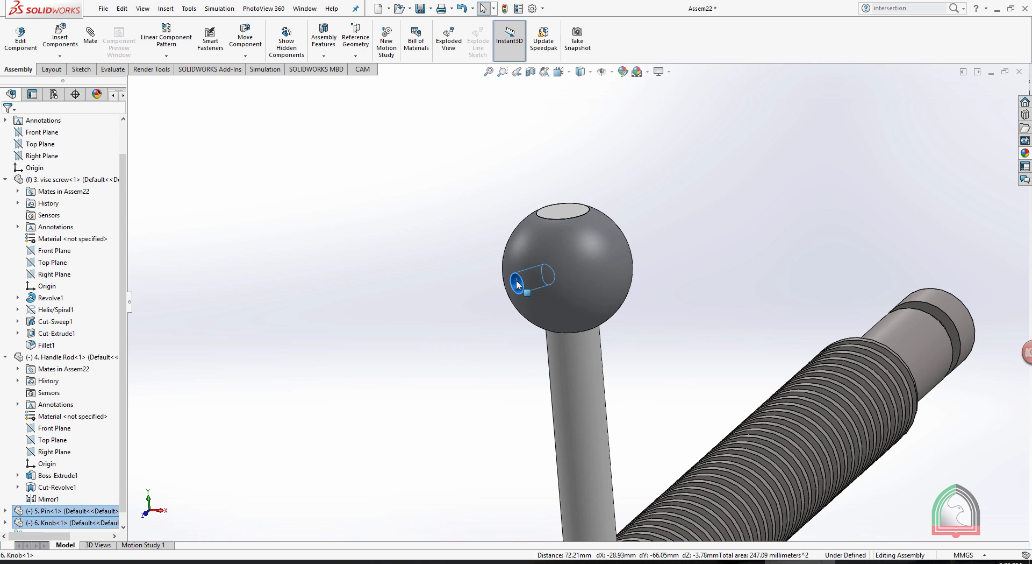
{"action": "scroll", "coordinate": [522, 252], "scroll_direction": "up", "scroll_amount": 5}
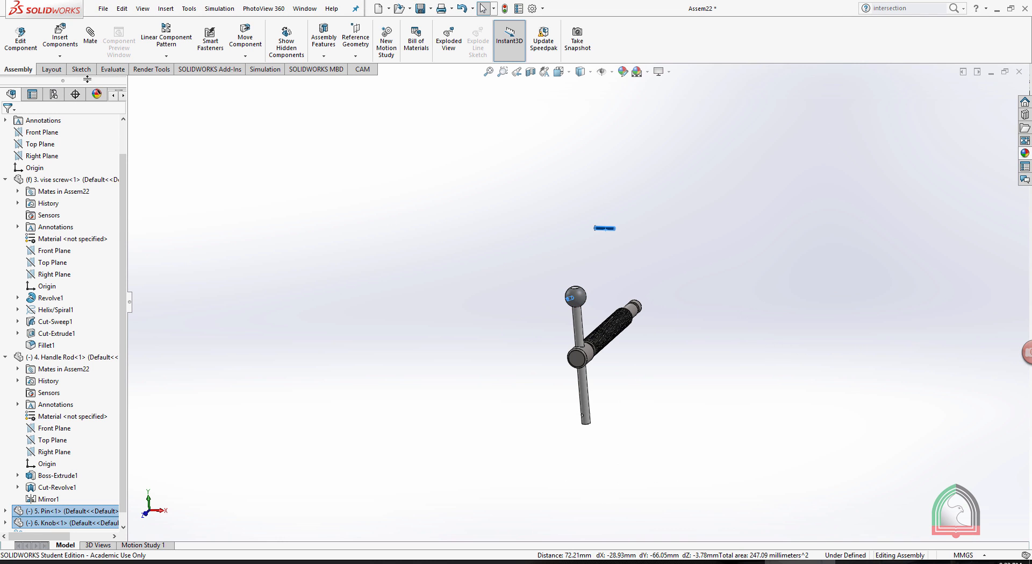
{"action": "left_click", "coordinate": [90, 46]}
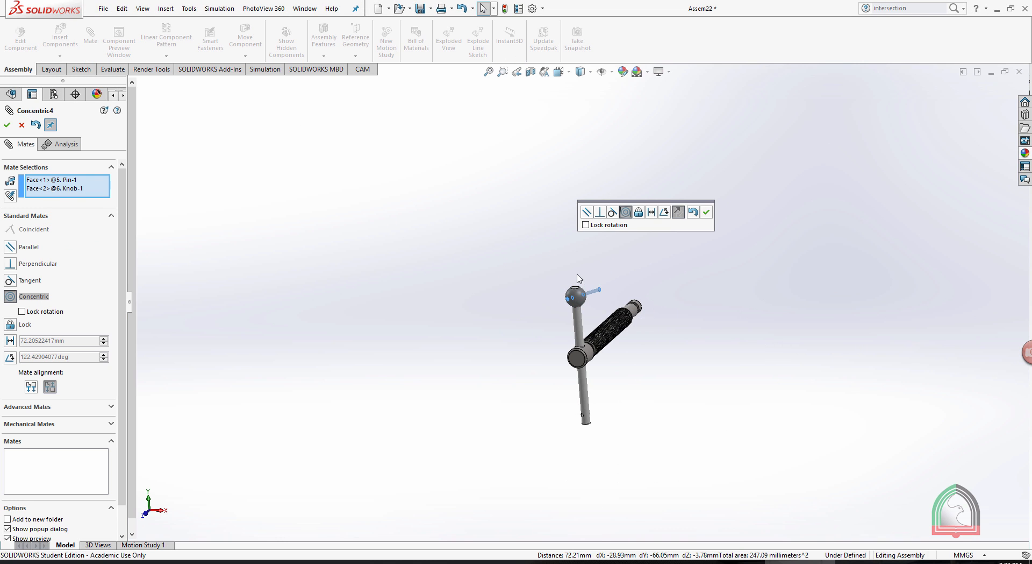
{"action": "scroll", "coordinate": [531, 287], "scroll_direction": "down", "scroll_amount": 5}
{"action": "scroll", "coordinate": [530, 286], "scroll_direction": "down", "scroll_amount": 3}
{"action": "left_click", "coordinate": [707, 212]}
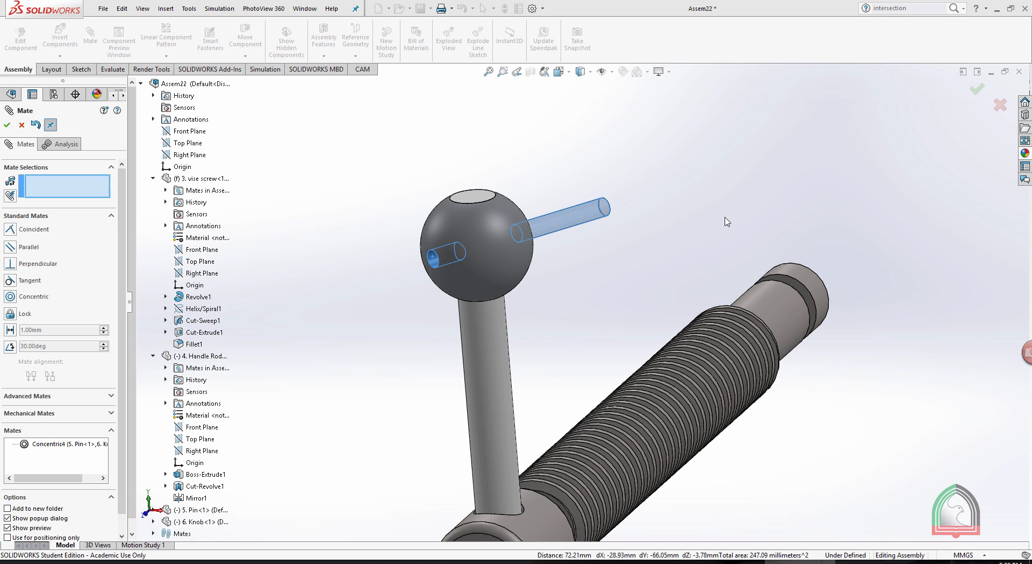
Add a coincident mate between the pin's outer end face and the circular edge of the knob's side hole.
{"action": "middle_click_drag", "start_coordinate": [682, 217], "coordinate": [515, 302]}
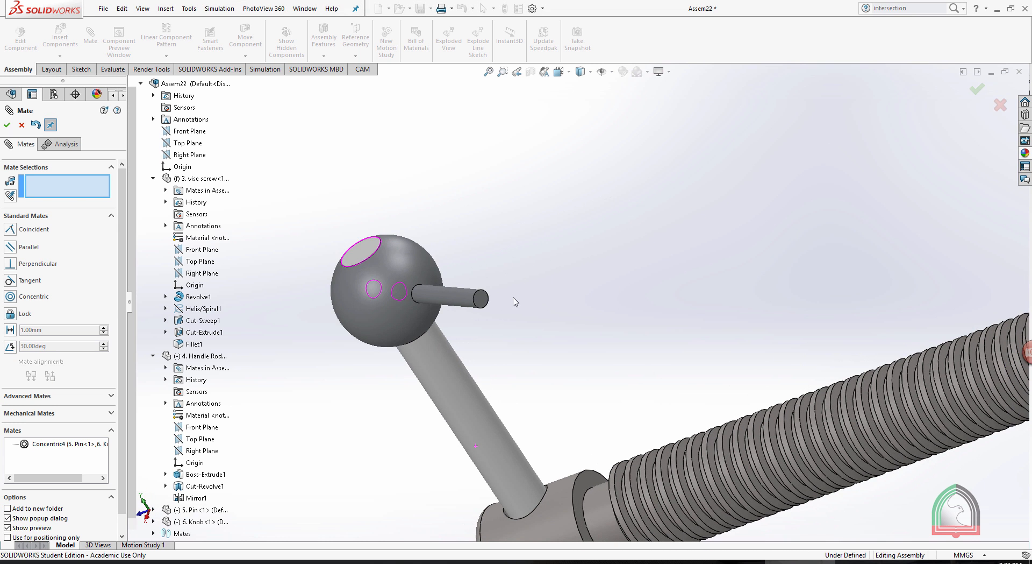
{"action": "left_click", "coordinate": [481, 299]}
{"action": "scroll", "coordinate": [451, 303], "scroll_direction": "down", "scroll_amount": 5}
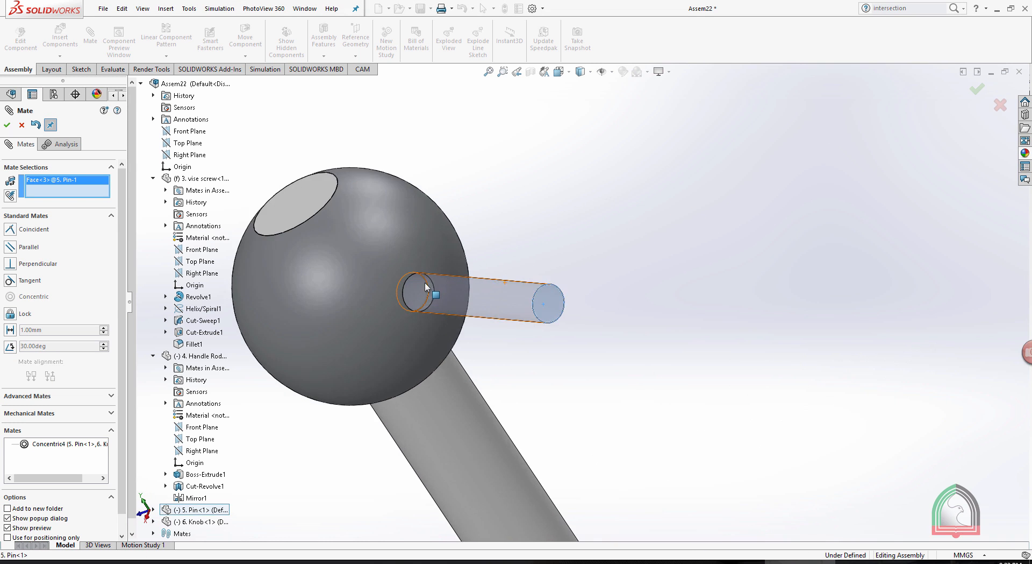
{"action": "left_click", "coordinate": [419, 289]}
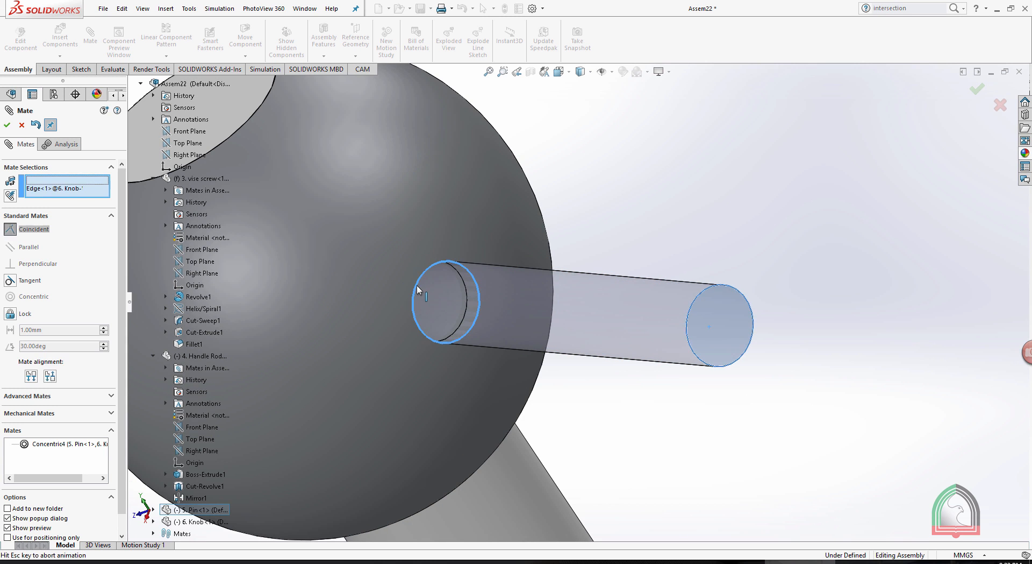
{"action": "left_click", "coordinate": [7, 125]}
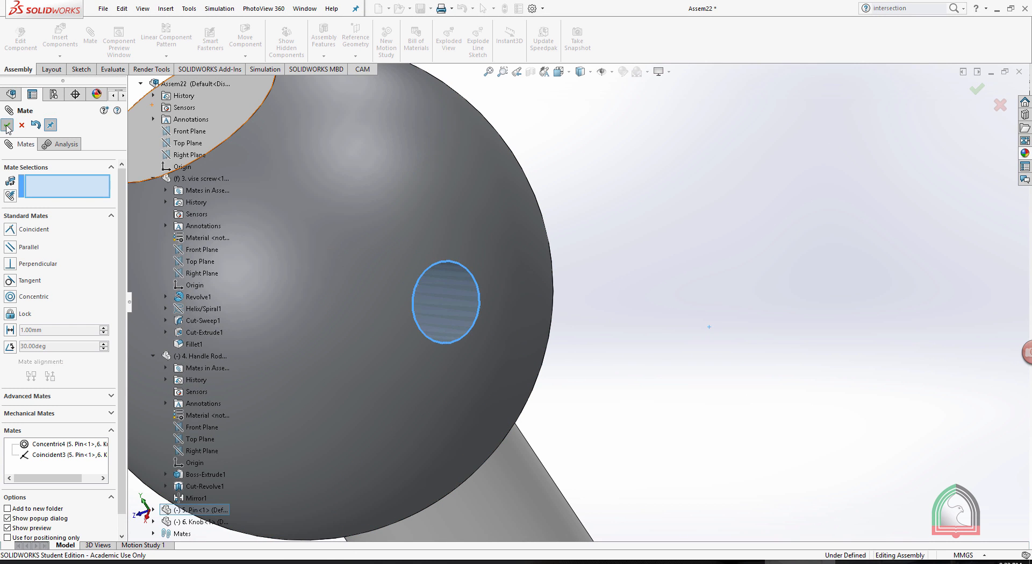
{"action": "left_click", "coordinate": [7, 124]}
Mirror the knob and pin about the handle rod's Top Plane to place copies on the rod's other end.
{"action": "scroll", "coordinate": [891, 211], "scroll_direction": "up", "scroll_amount": 8}
{"action": "middle_click_drag", "start_coordinate": [742, 219], "coordinate": [826, 194]}
{"action": "scroll", "coordinate": [812, 205], "scroll_direction": "up", "scroll_amount": 3}
{"action": "middle_click_drag", "start_coordinate": [755, 217], "coordinate": [881, 280]}
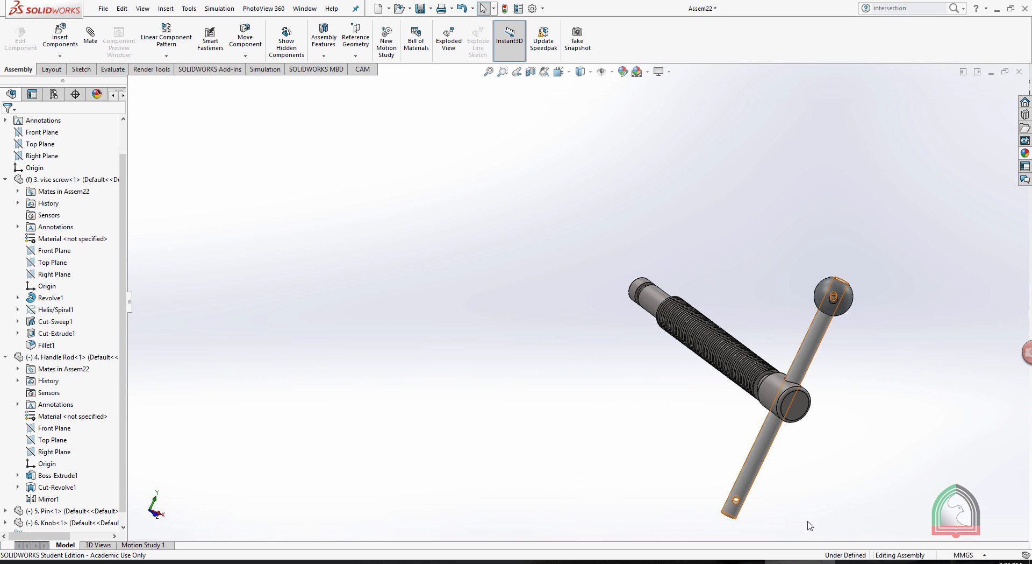
{"action": "left_click", "coordinate": [166, 56]}
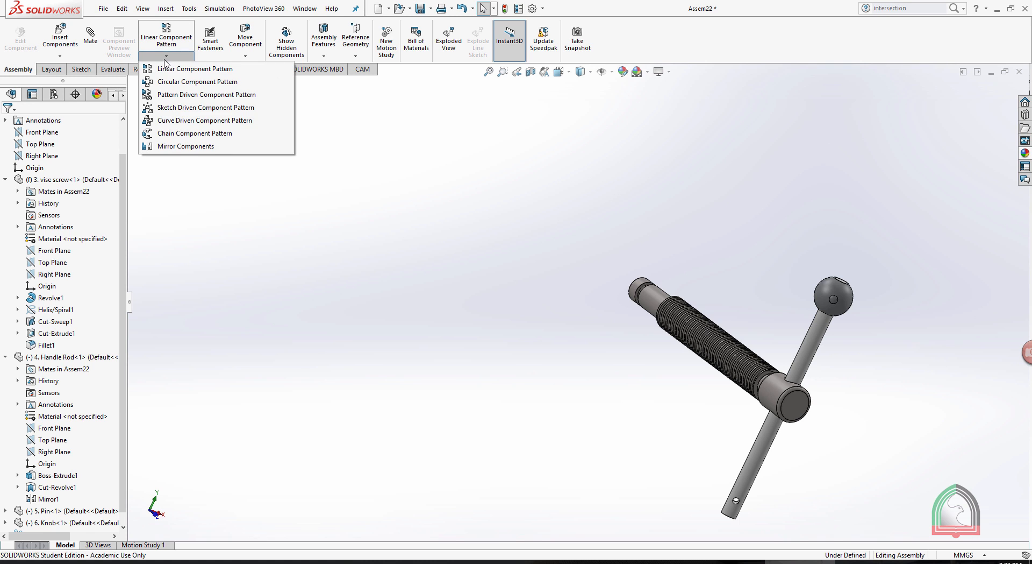
{"action": "left_click", "coordinate": [173, 148]}
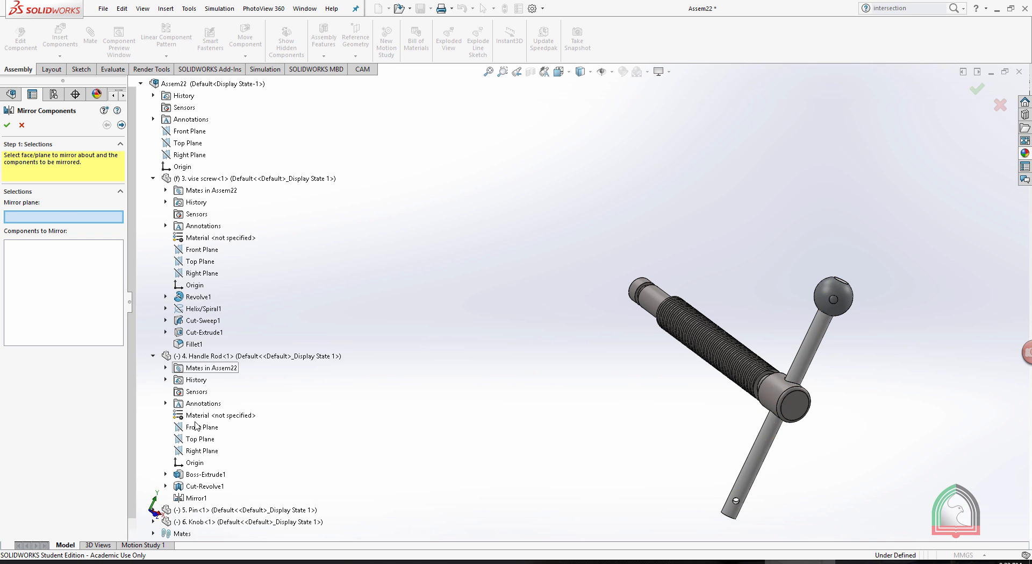
{"action": "left_click", "coordinate": [201, 438]}
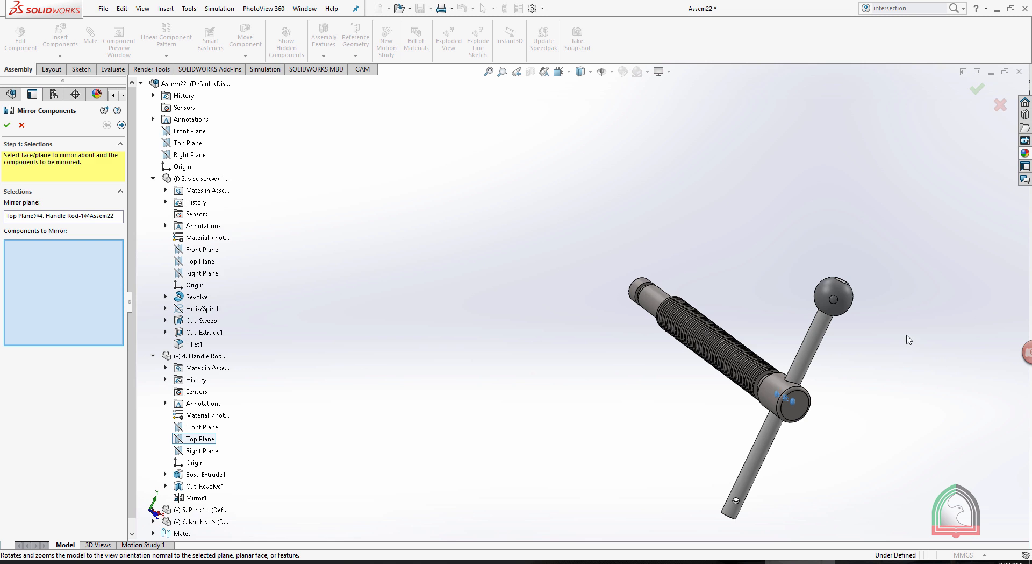
{"action": "scroll", "coordinate": [832, 320], "scroll_direction": "down", "scroll_amount": 5}
{"action": "left_click", "coordinate": [704, 243]}
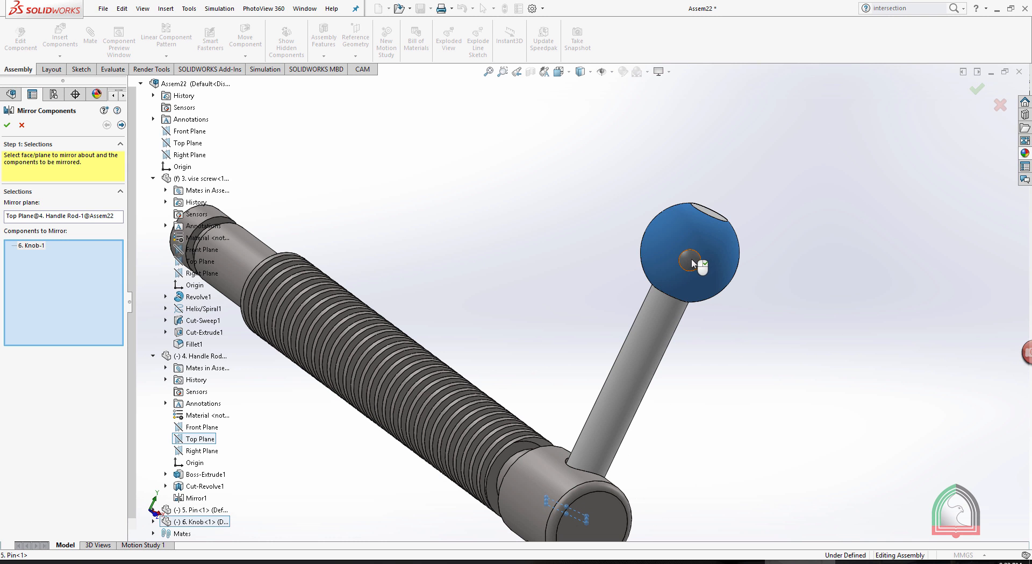
{"action": "left_click", "coordinate": [693, 260]}
{"action": "left_click", "coordinate": [7, 125]}
Save the assembly as "Screw Assembly" in the "bench vice" folder.
{"action": "scroll", "coordinate": [572, 202], "scroll_direction": "up", "scroll_amount": 5}
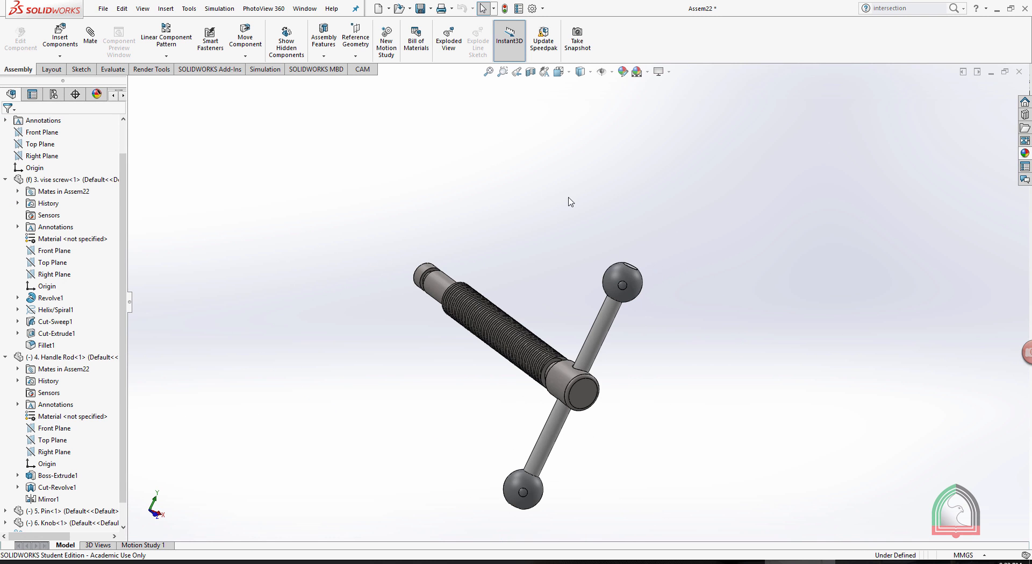
{"action": "middle_click_drag", "start_coordinate": [510, 209], "coordinate": [600, 214]}
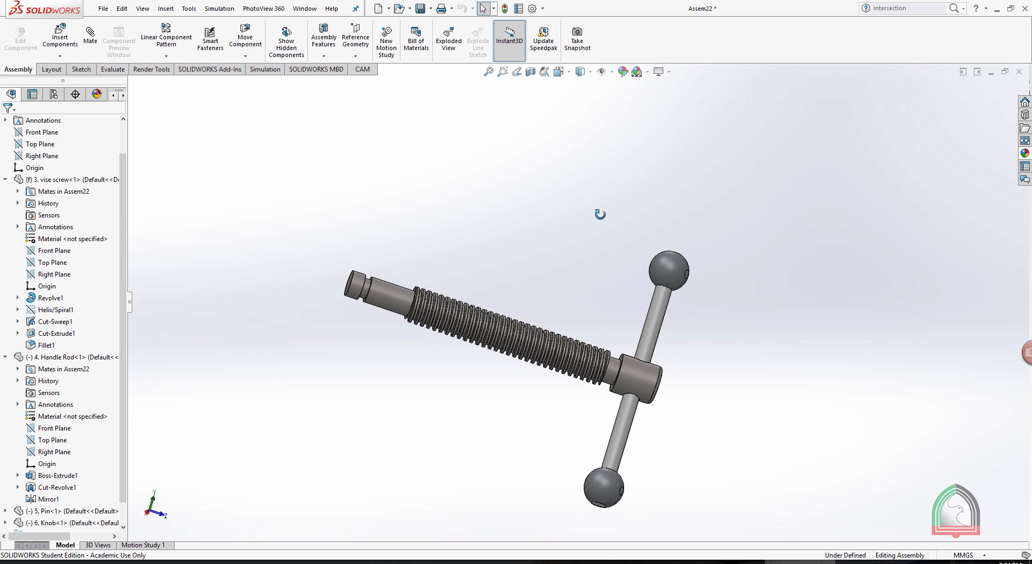
{"action": "middle_click_drag", "start_coordinate": [751, 314], "coordinate": [710, 267]}
{"action": "middle_click_drag", "start_coordinate": [440, 214], "coordinate": [446, 178]}
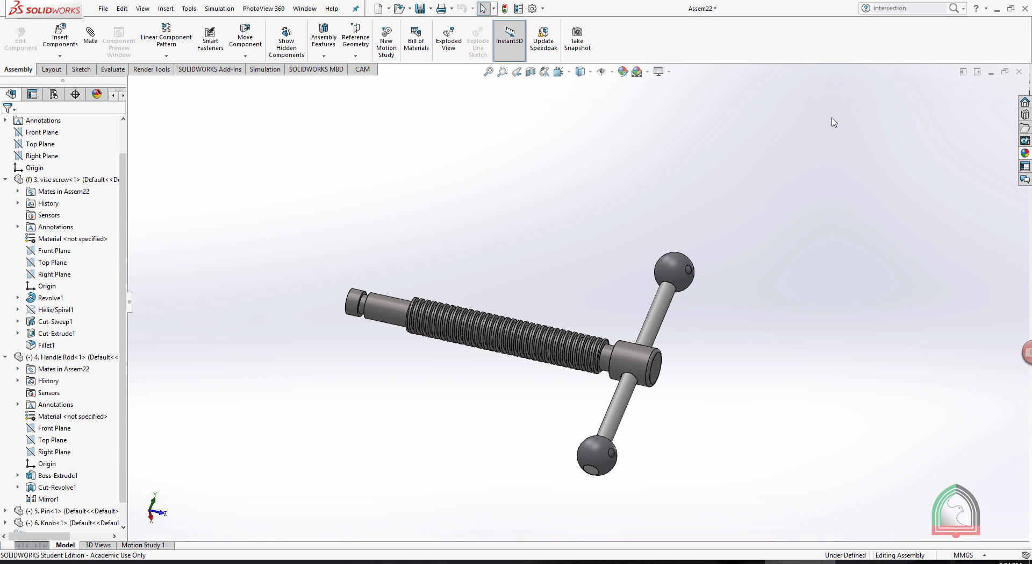
{"action": "left_click", "coordinate": [113, 9]}
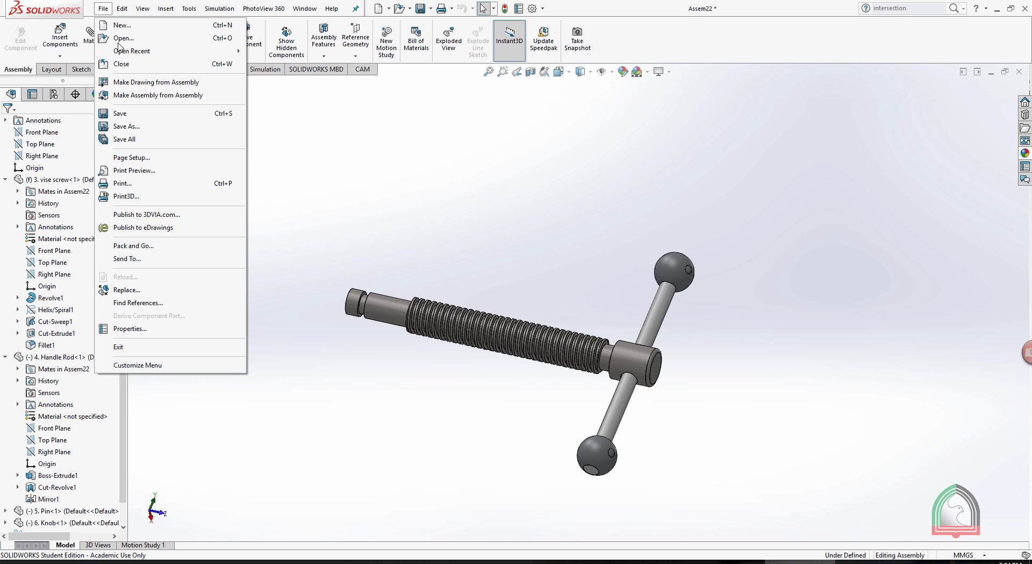
{"action": "left_click", "coordinate": [122, 122]}
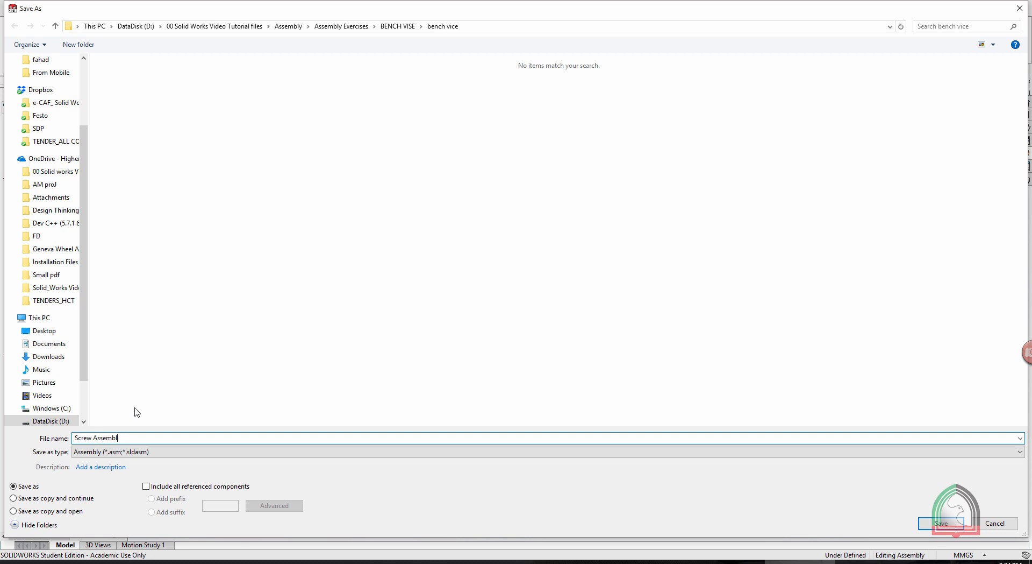
{"action": "left_click", "coordinate": [941, 523]}
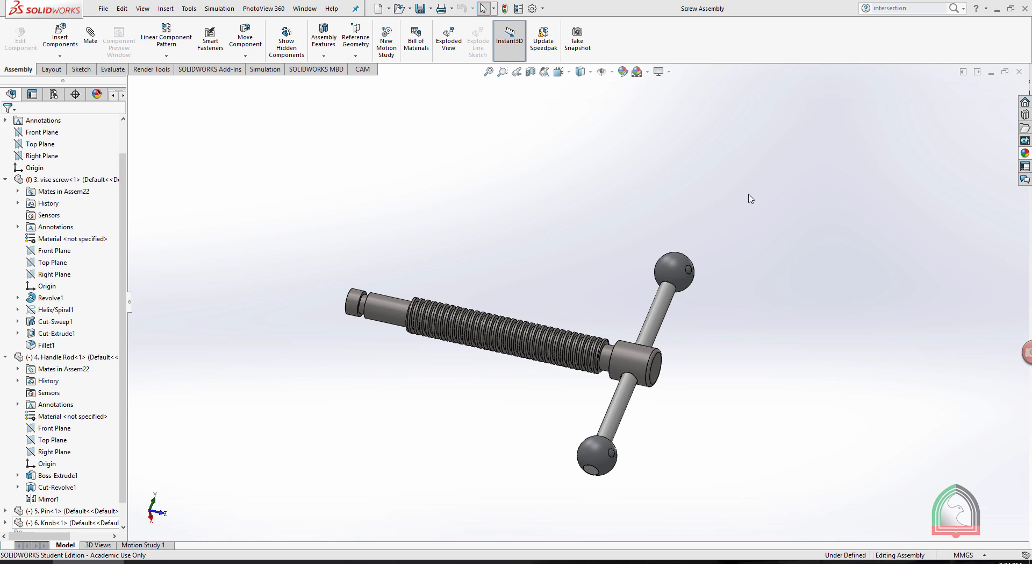
Close the screw assembly and create a new assembly document in a maximized window.
{"action": "left_click", "coordinate": [1019, 71]}
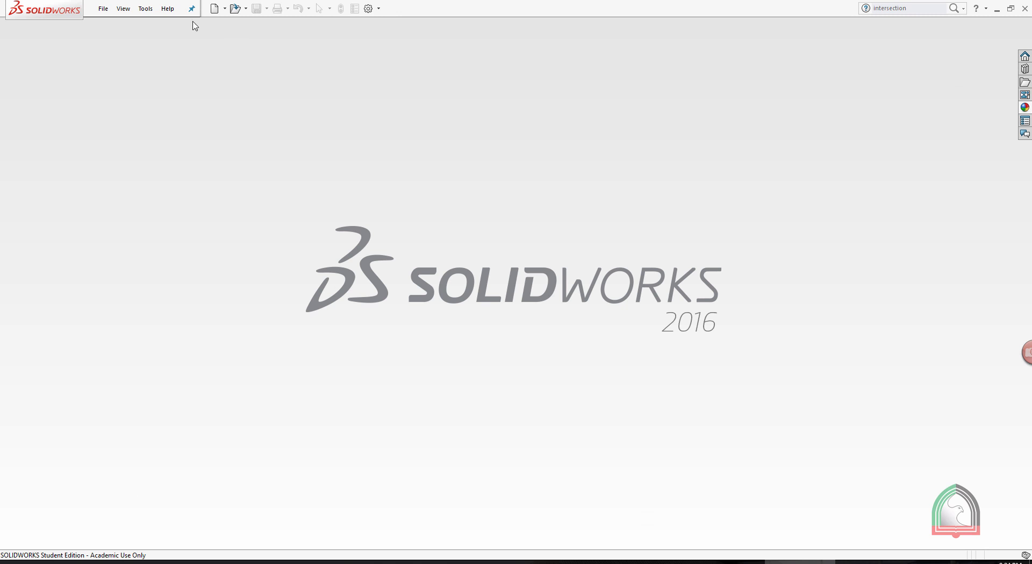
{"action": "left_click", "coordinate": [103, 8]}
{"action": "left_click", "coordinate": [115, 24]}
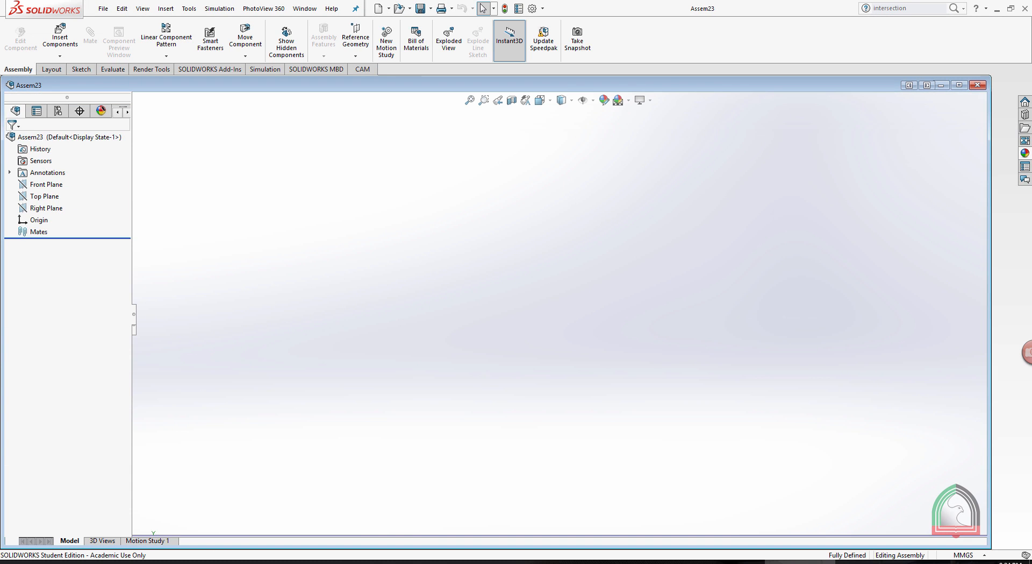
{"action": "left_click", "coordinate": [960, 85]}
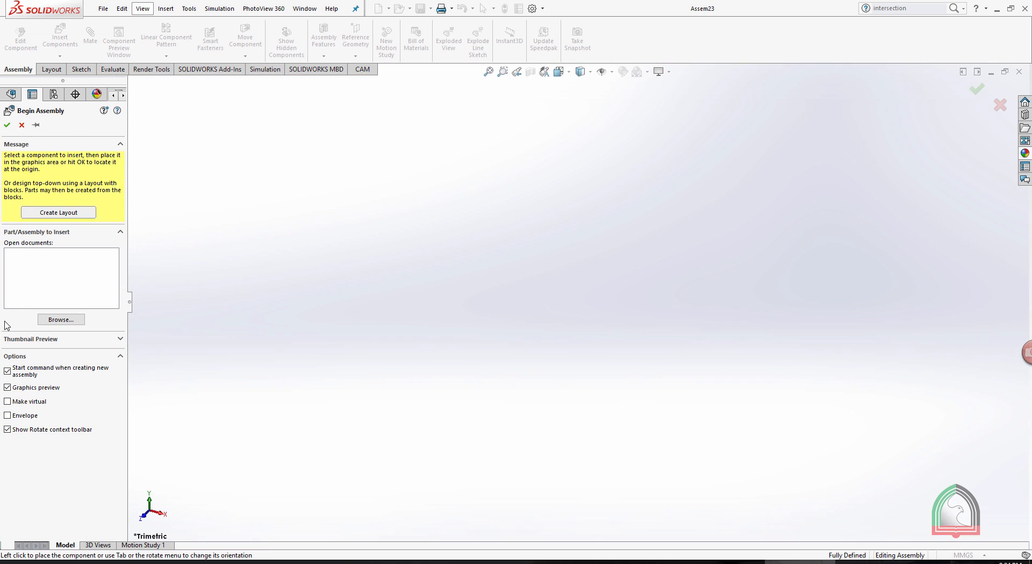
Insert the part "Bench vice" as the first component of the new assembly.
{"action": "left_click", "coordinate": [53, 321]}
{"action": "double_click", "coordinate": [126, 231]}
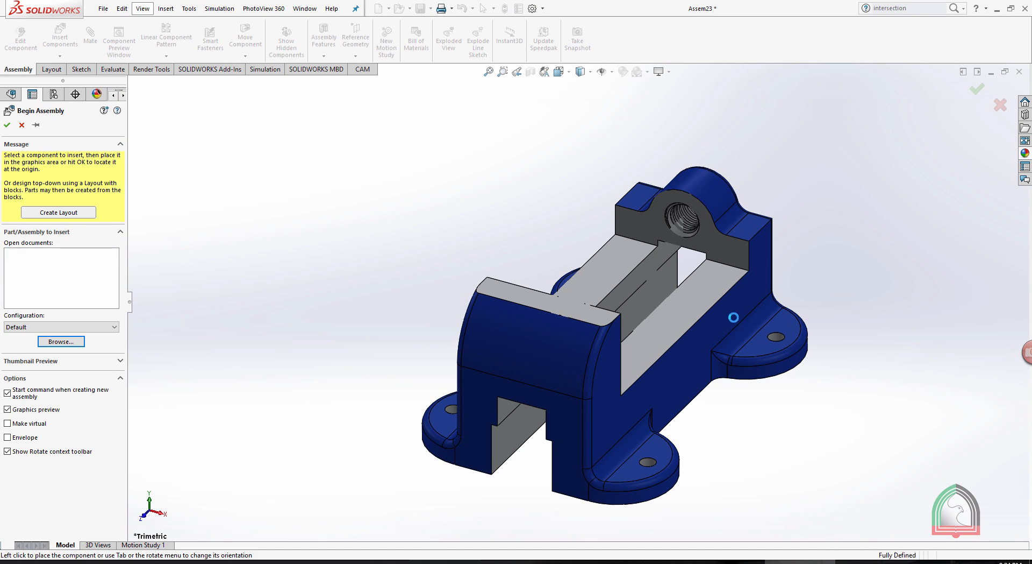
{"action": "left_click", "coordinate": [700, 308]}
Insert the part "2. Sliding jaw" and place it above the bench vice body.
{"action": "middle_click_drag", "start_coordinate": [700, 308], "coordinate": [613, 374]}
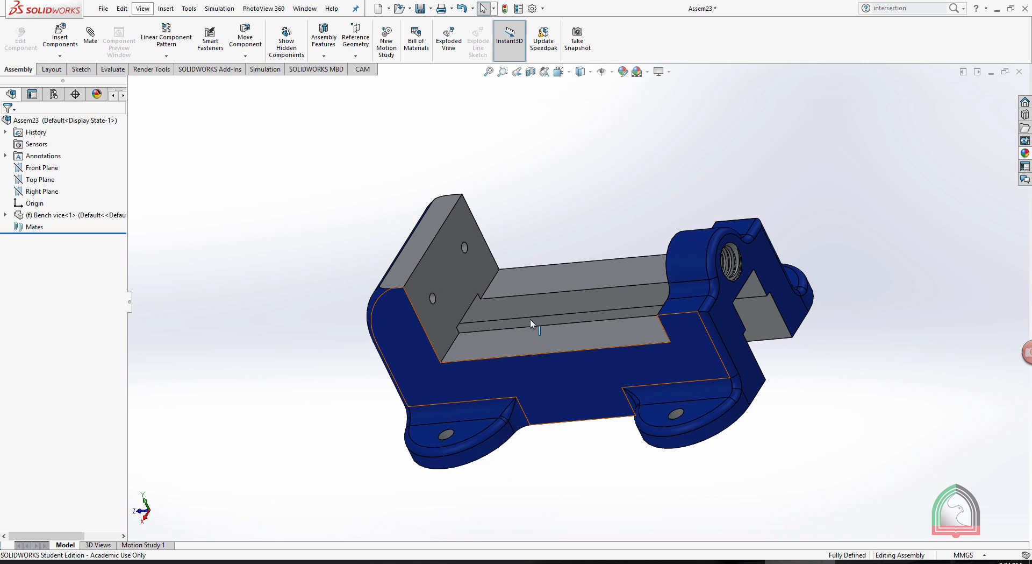
{"action": "left_click", "coordinate": [61, 42]}
{"action": "left_click", "coordinate": [59, 310]}
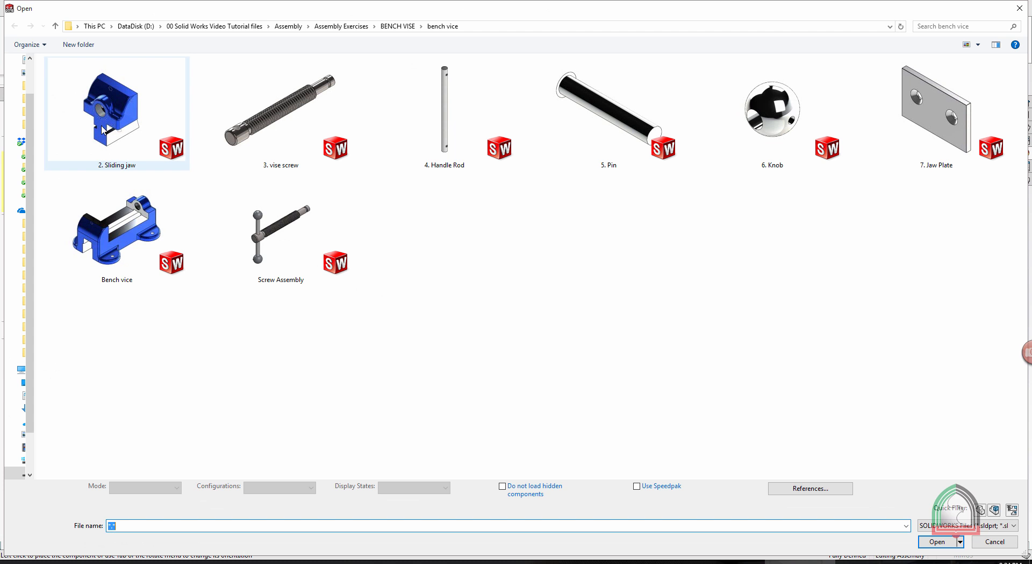
{"action": "double_click", "coordinate": [115, 107]}
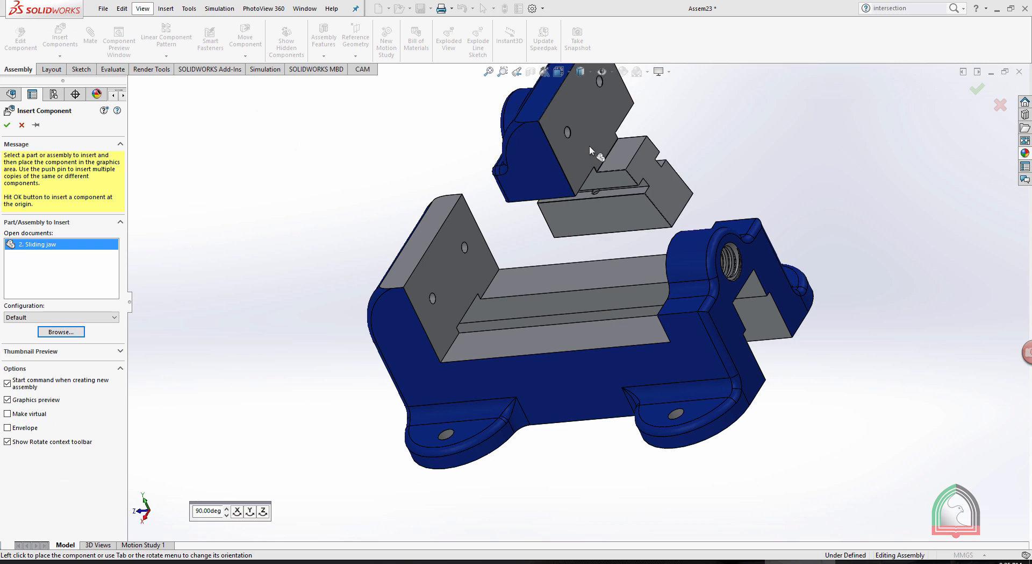
{"action": "scroll", "coordinate": [586, 177], "scroll_direction": "up", "scroll_amount": 3}
{"action": "left_click", "coordinate": [603, 164]}
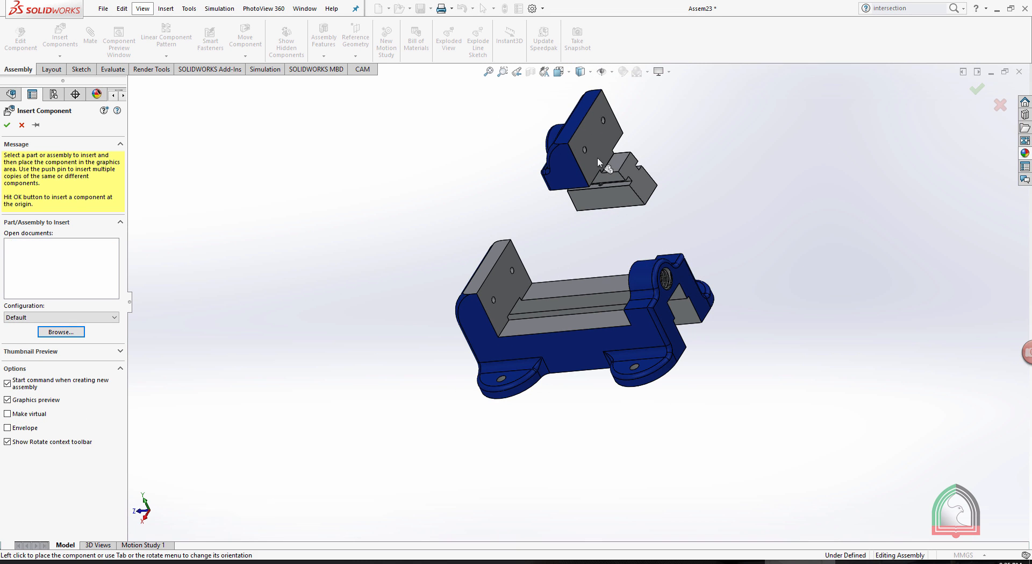
Add a coincident mate between the sliding jaw's underside ledge face and the bench vice's flat upper guide face.
{"action": "middle_click_drag", "start_coordinate": [686, 155], "coordinate": [514, 174]}
{"action": "scroll", "coordinate": [692, 206], "scroll_direction": "down", "scroll_amount": 2}
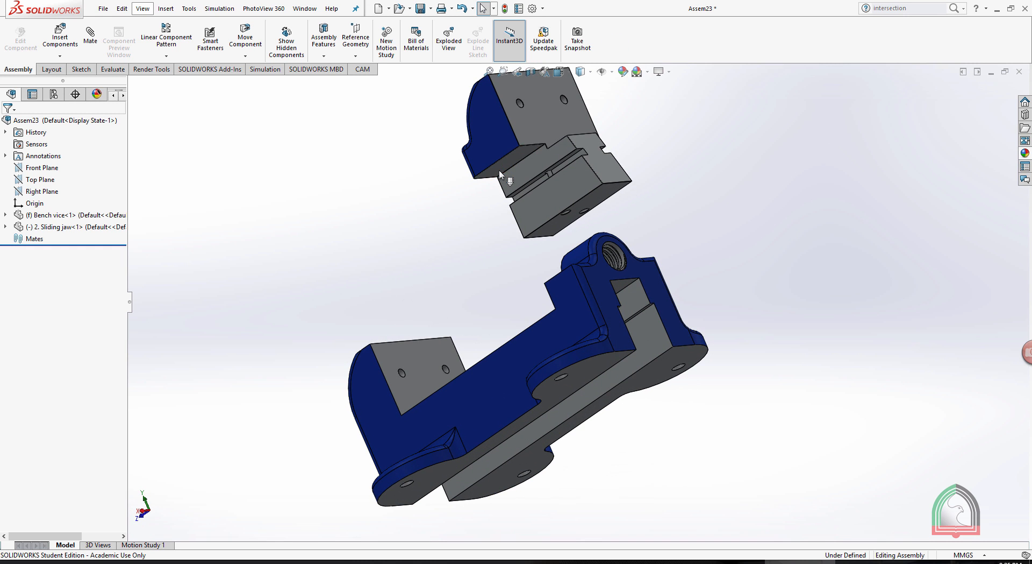
{"action": "left_click", "coordinate": [499, 174]}
{"action": "middle_click_drag", "start_coordinate": [442, 181], "coordinate": [425, 151]}
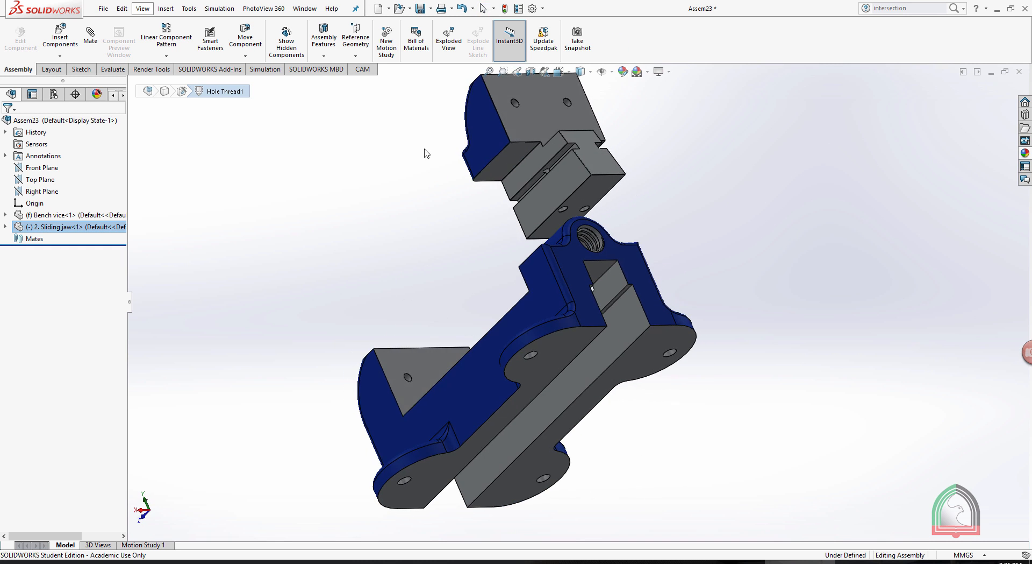
{"action": "left_click", "coordinate": [493, 177]}
{"action": "middle_click_drag", "start_coordinate": [441, 198], "coordinate": [505, 288]}
{"action": "left_click", "coordinate": [500, 386], "text": "ctrl"}
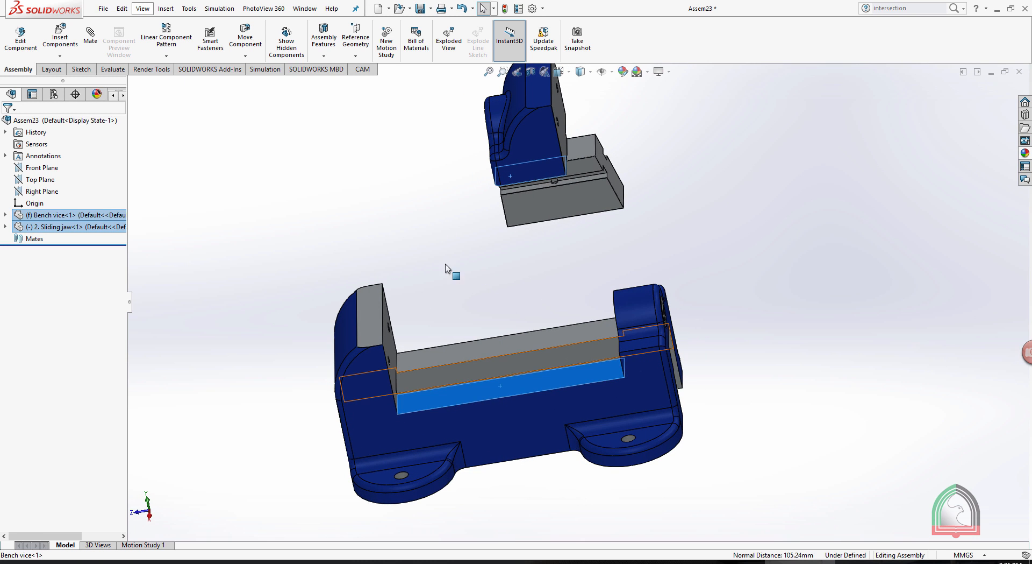
{"action": "left_click", "coordinate": [91, 43]}
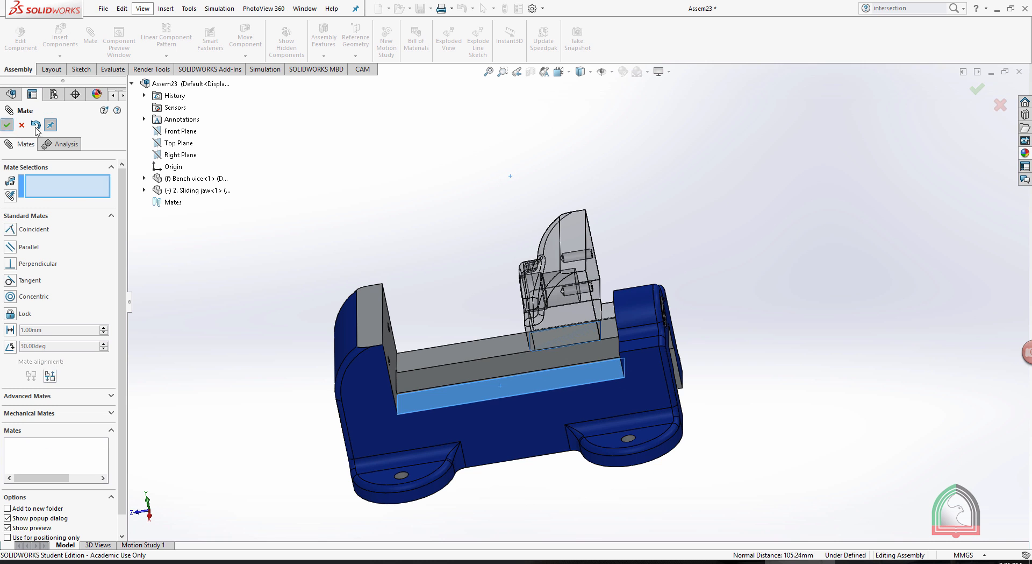
{"action": "middle_click_drag", "start_coordinate": [553, 142], "coordinate": [714, 246]}
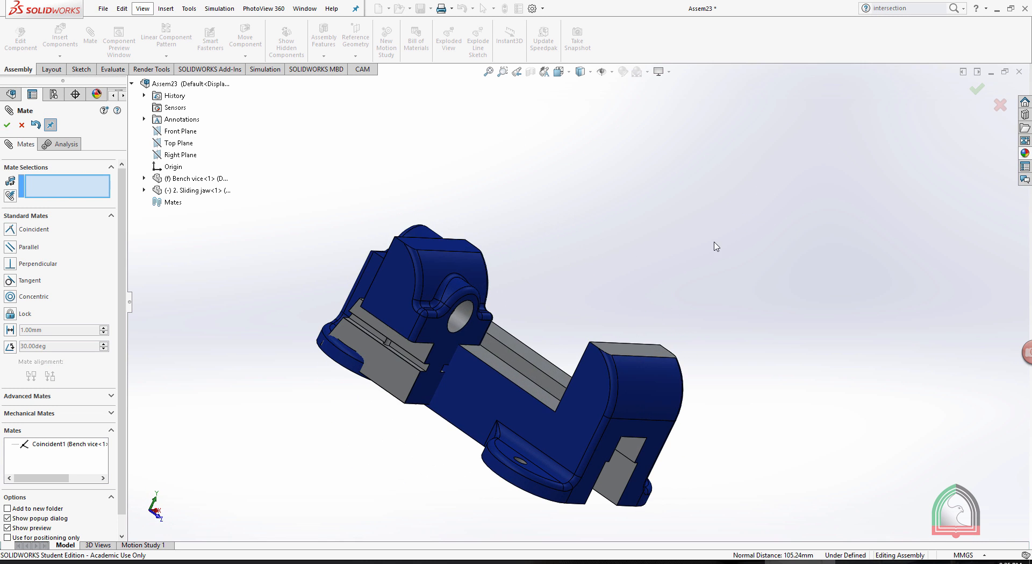
Add a coincident mate between the sliding jaw's lower side face and the bench vice's inner slot face, using anti-aligned orientation.
{"action": "left_click", "coordinate": [410, 376]}
{"action": "middle_click_drag", "start_coordinate": [410, 376], "coordinate": [752, 287]}
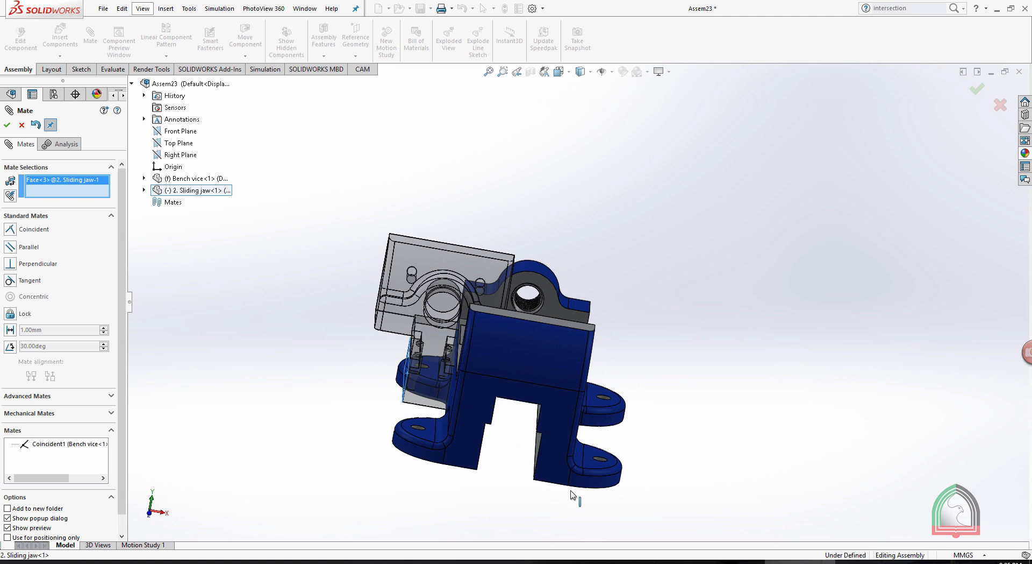
{"action": "middle_click_drag", "start_coordinate": [520, 474], "coordinate": [553, 468]}
{"action": "left_click", "coordinate": [575, 446]}
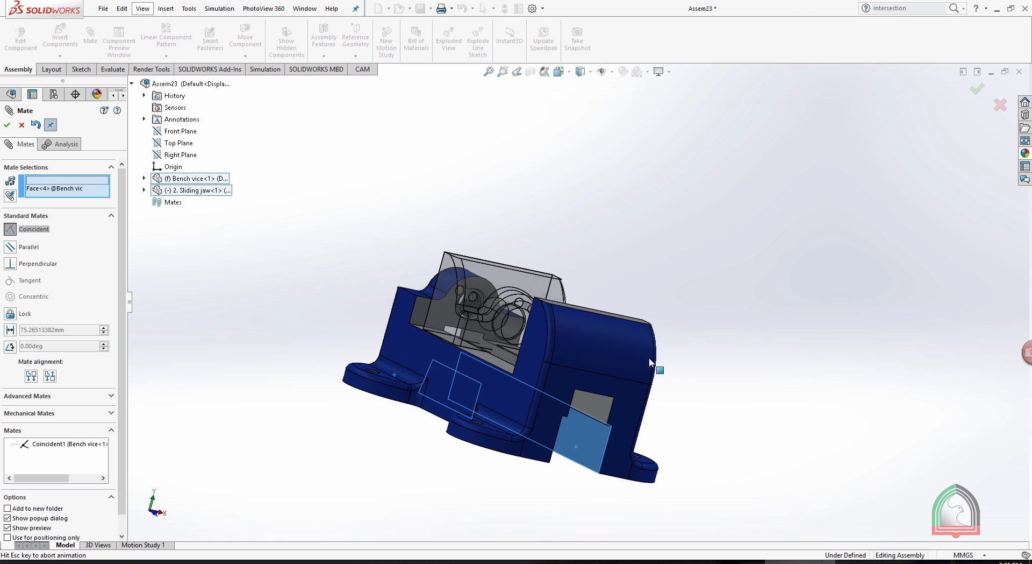
{"action": "left_click", "coordinate": [50, 375]}
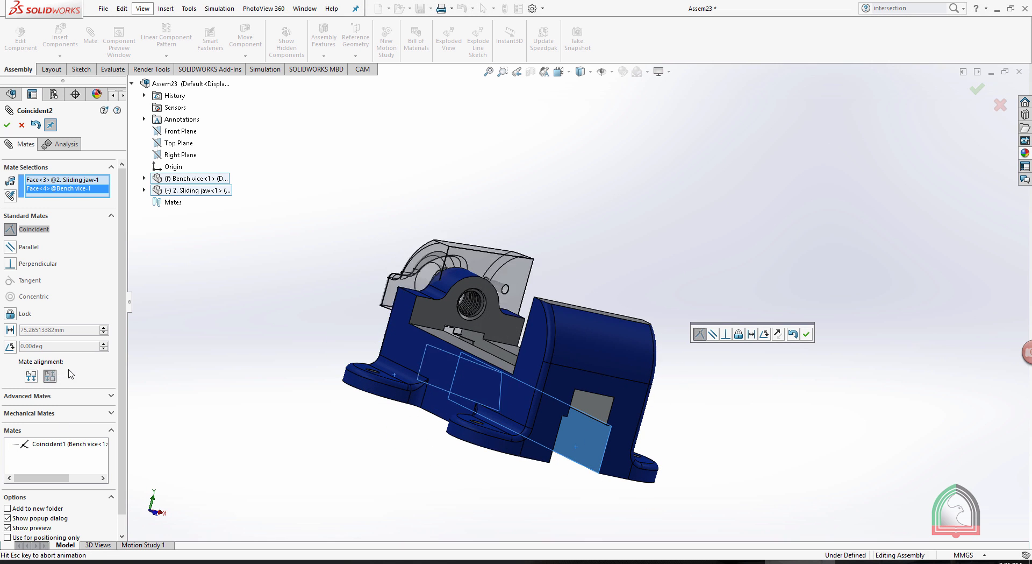
{"action": "left_click", "coordinate": [7, 126]}
Slide the sliding jaw along the bench vice bed to a position between the fixed jaw and the threaded end, and finish mating.
{"action": "middle_click_drag", "start_coordinate": [682, 193], "coordinate": [652, 359]}
{"action": "left_click_drag", "start_coordinate": [652, 356], "coordinate": [398, 353]}
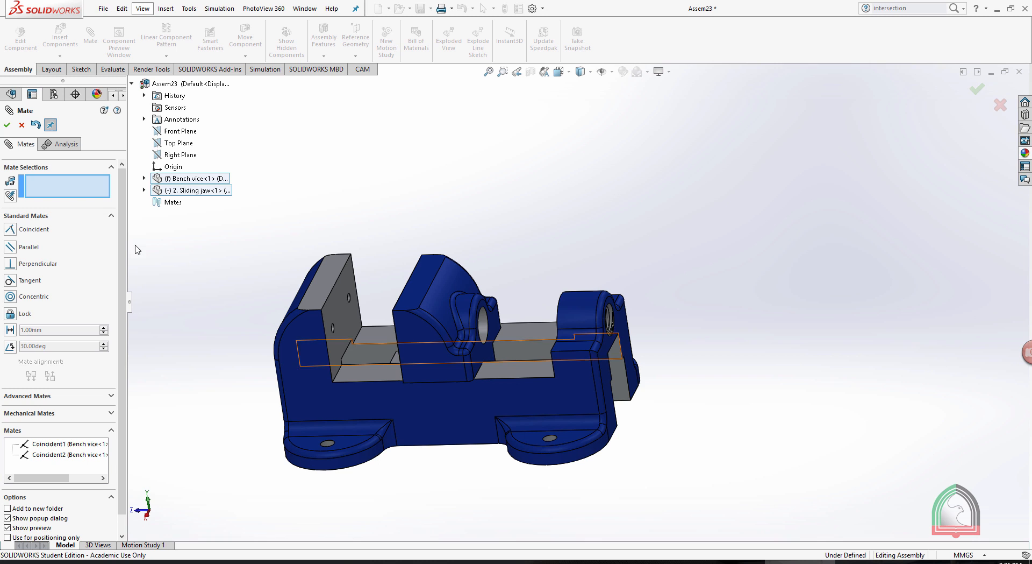
{"action": "left_click", "coordinate": [7, 125]}
Insert the 7. Jaw Plate part into the assembly and place it above the vice.
{"action": "scroll", "coordinate": [490, 228], "scroll_direction": "down", "scroll_amount": 2}
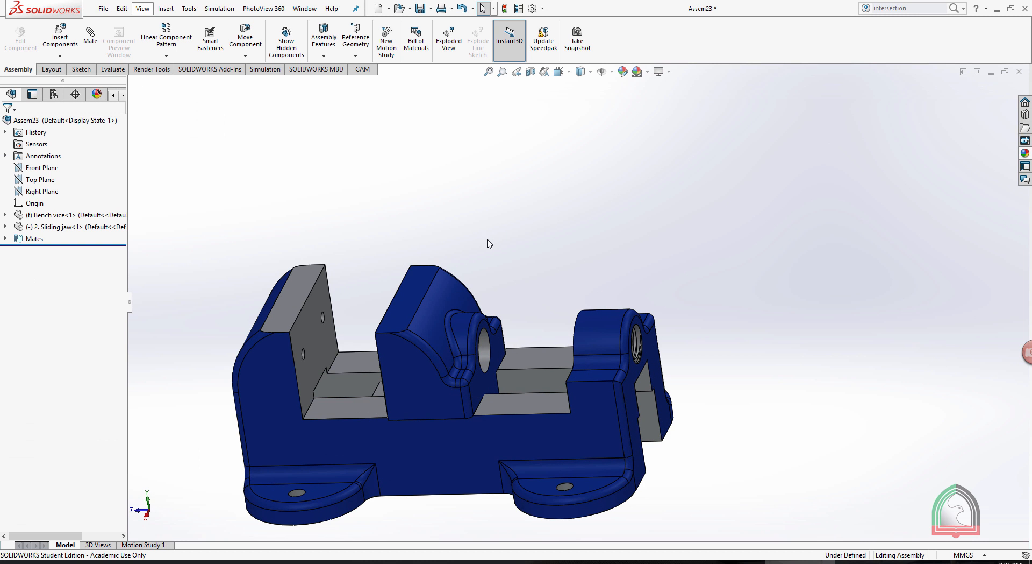
{"action": "left_click", "coordinate": [60, 40]}
{"action": "left_click", "coordinate": [49, 311]}
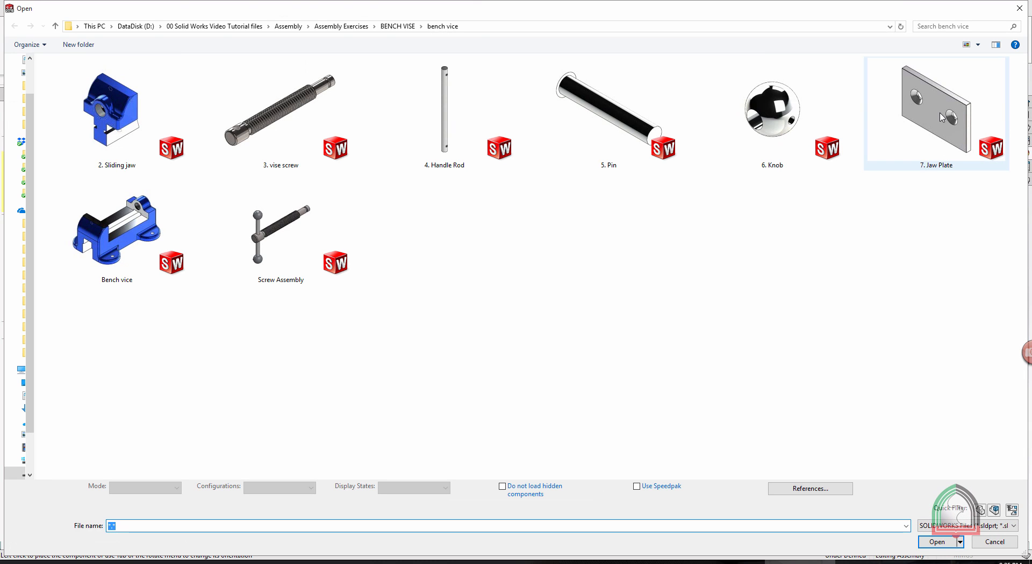
{"action": "double_click", "coordinate": [942, 117]}
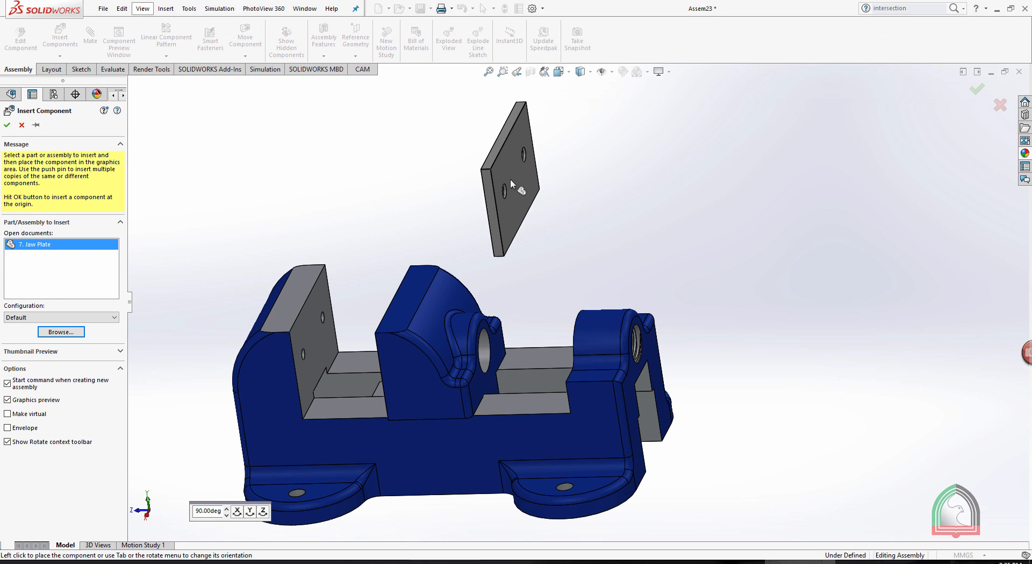
{"action": "middle_click_drag", "start_coordinate": [510, 179], "coordinate": [426, 252]}
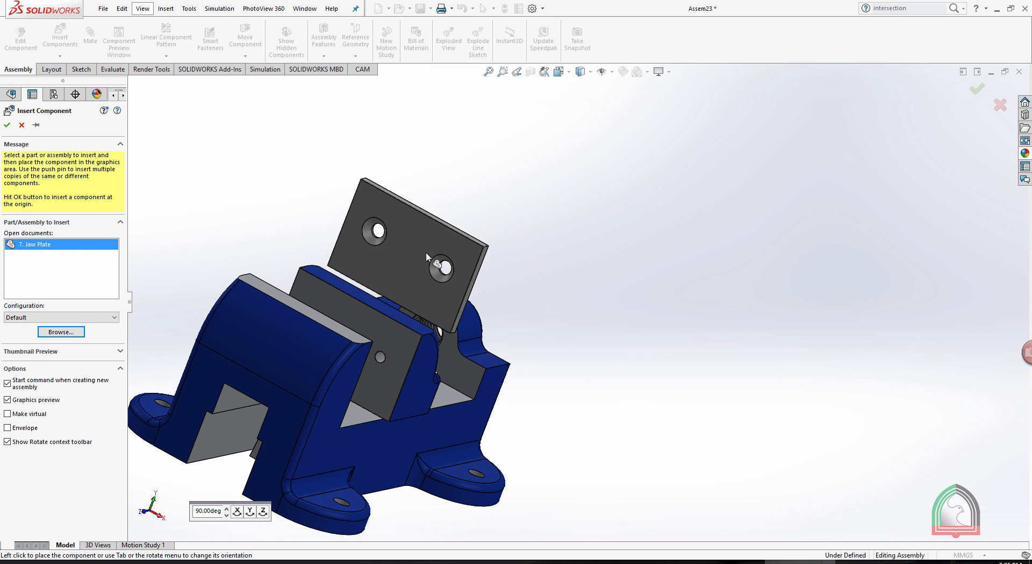
{"action": "left_click", "coordinate": [450, 230]}
Add a coincident mate between the jaw plate's back face and the sliding jaw's front clamping face.
{"action": "middle_click_drag", "start_coordinate": [615, 233], "coordinate": [479, 230]}
{"action": "left_click", "coordinate": [570, 261]}
{"action": "middle_click_drag", "start_coordinate": [572, 258], "coordinate": [707, 228]}
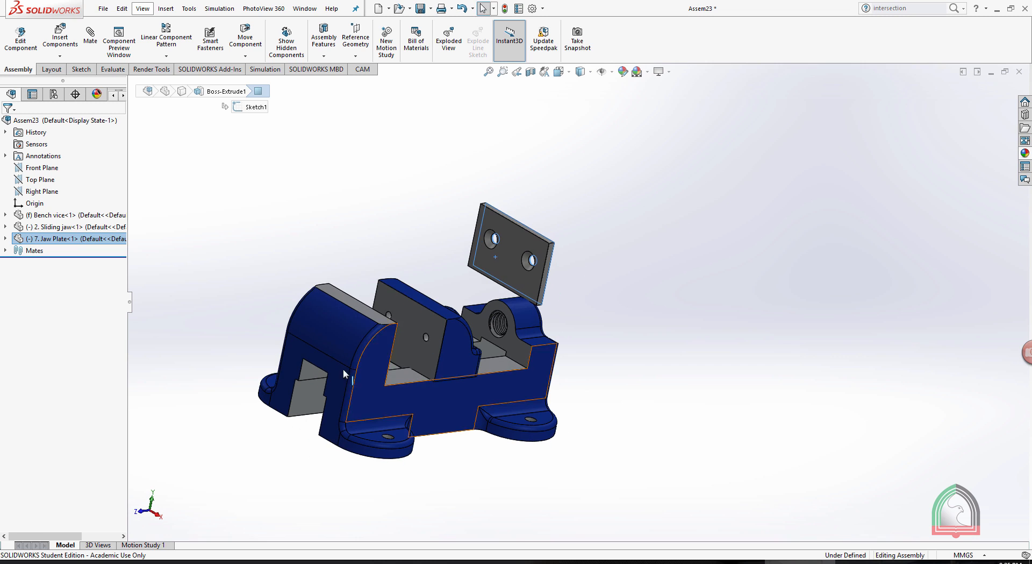
{"action": "left_click", "coordinate": [410, 323], "text": "ctrl"}
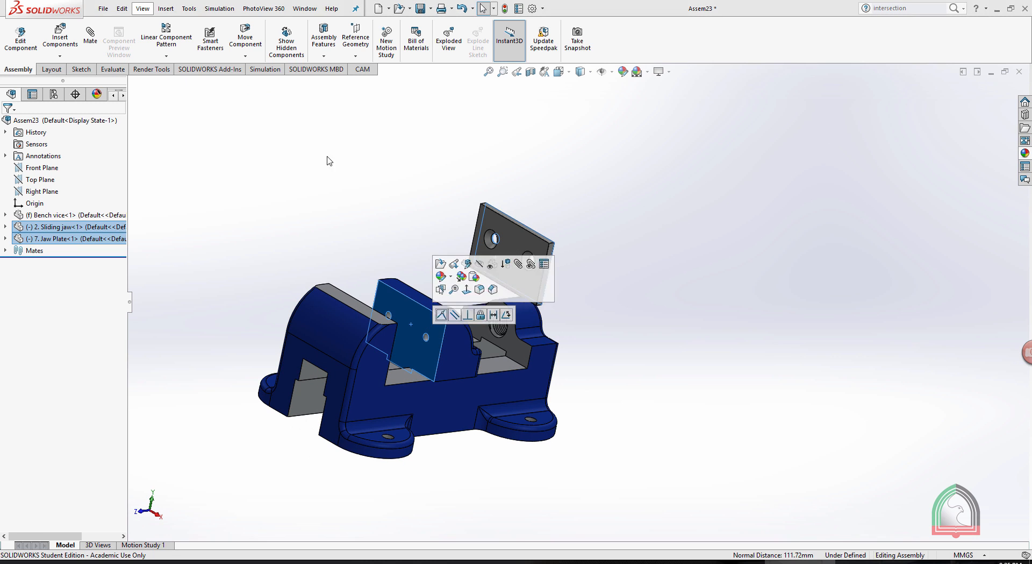
{"action": "left_click", "coordinate": [90, 40]}
{"action": "left_click", "coordinate": [453, 219]}
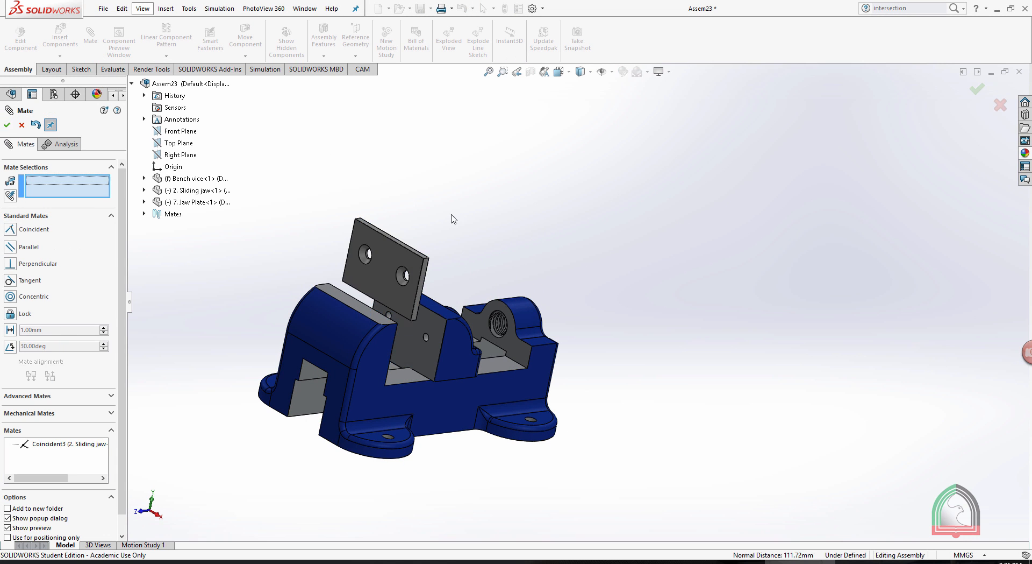
Make the jaw plate's side and top faces coincident with the corresponding side and top faces of the sliding jaw.
{"action": "middle_click_drag", "start_coordinate": [452, 216], "coordinate": [420, 219]}
{"action": "scroll", "coordinate": [415, 275], "scroll_direction": "down", "scroll_amount": 4}
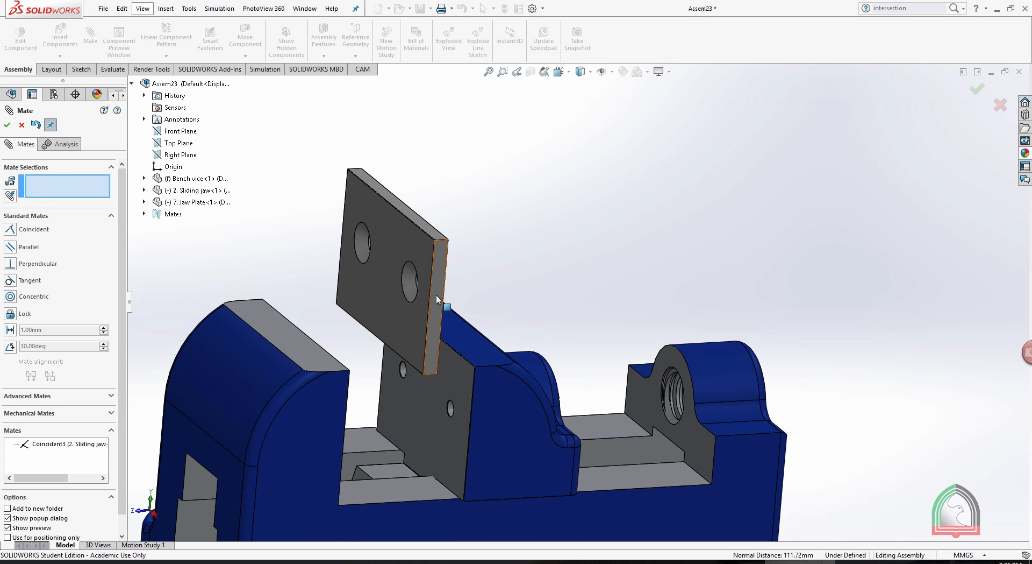
{"action": "left_click", "coordinate": [436, 294]}
{"action": "left_click", "coordinate": [512, 404]}
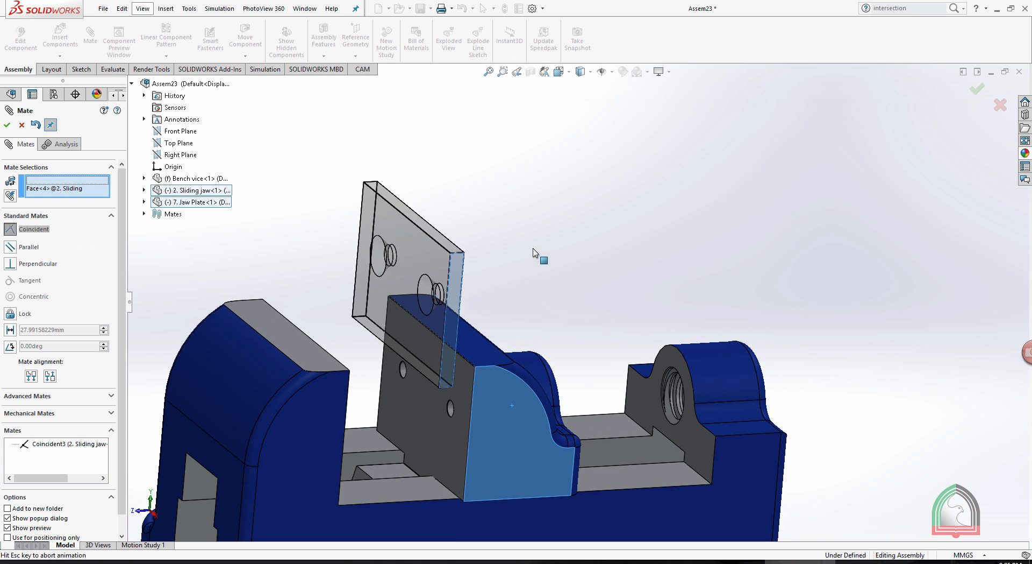
{"action": "left_click", "coordinate": [7, 125]}
{"action": "middle_click_drag", "start_coordinate": [567, 156], "coordinate": [461, 235]}
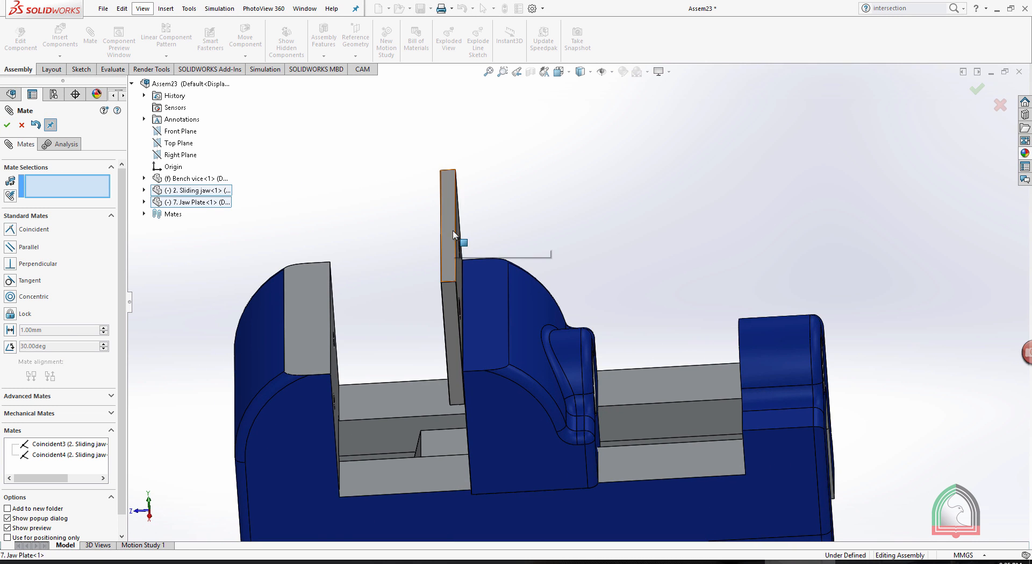
{"action": "left_click", "coordinate": [454, 233]}
{"action": "left_click", "coordinate": [493, 289]}
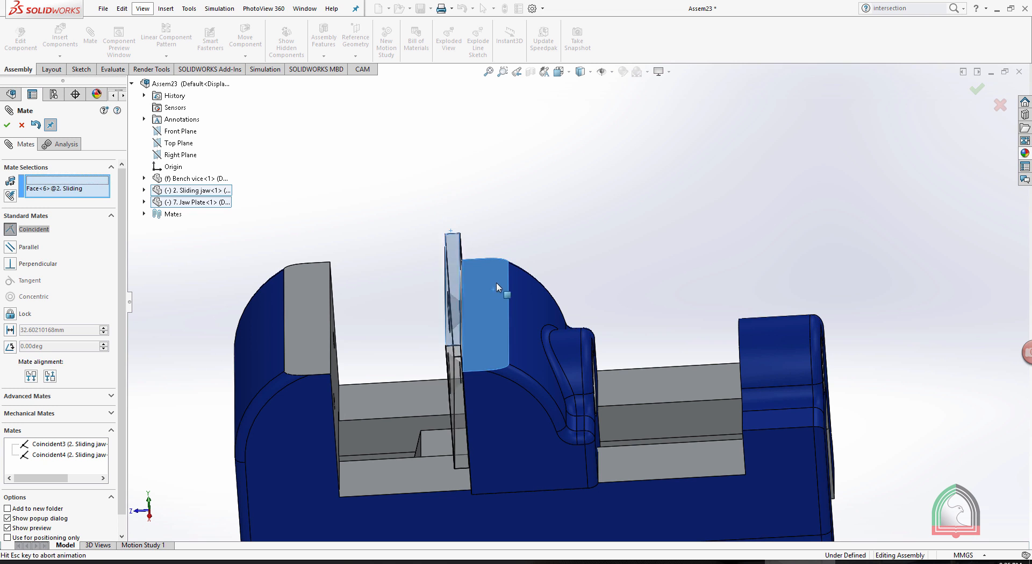
{"action": "left_click", "coordinate": [7, 126]}
Slide the sliding jaw with its attached plate away from the fixed jaw, and leave the Mate command.
{"action": "middle_click_drag", "start_coordinate": [472, 217], "coordinate": [487, 143]}
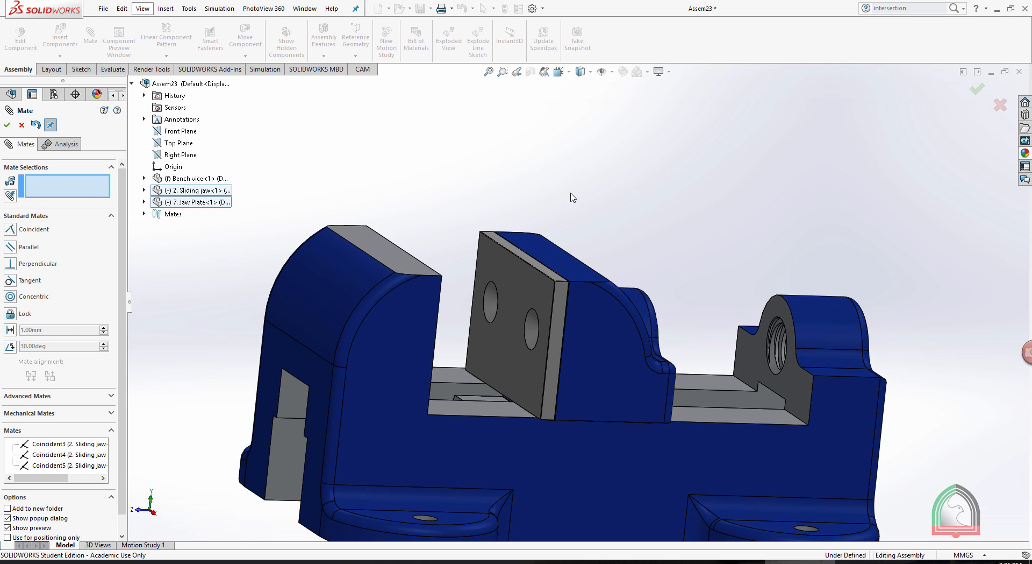
{"action": "middle_click_drag", "start_coordinate": [526, 181], "coordinate": [483, 223]}
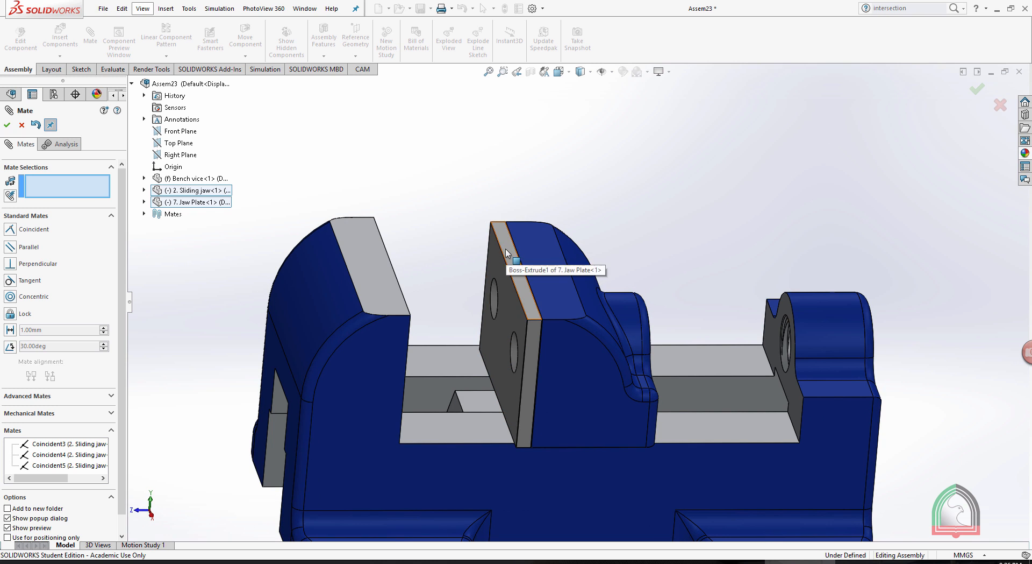
{"action": "left_click_drag", "start_coordinate": [506, 248], "coordinate": [543, 187]}
{"action": "left_click", "coordinate": [22, 125]}
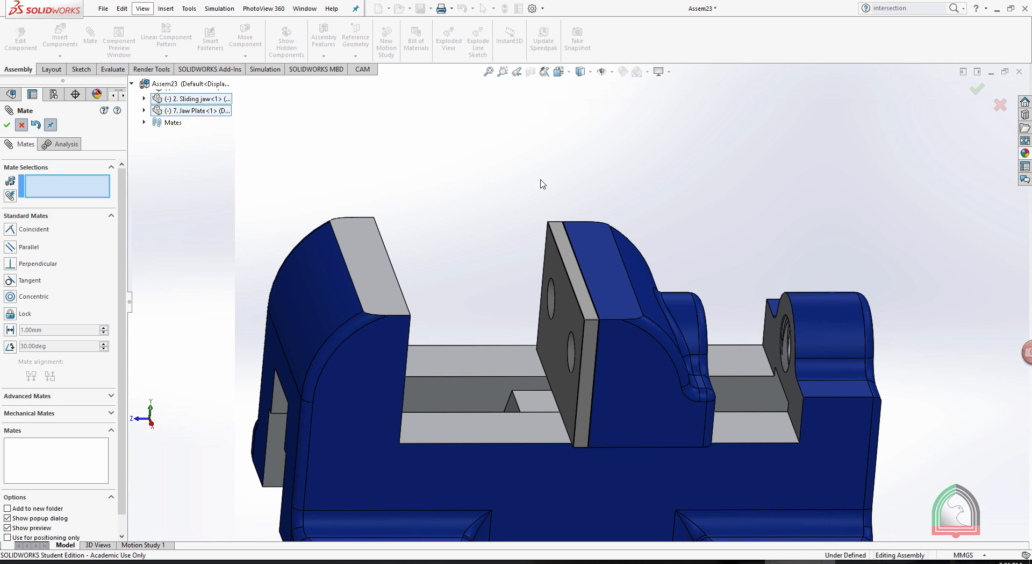
Copy the jaw plate within the assembly and place the second instance above the vice's threaded end.
{"action": "left_click_drag", "start_coordinate": [565, 250], "coordinate": [737, 174], "text": "ctrl"}
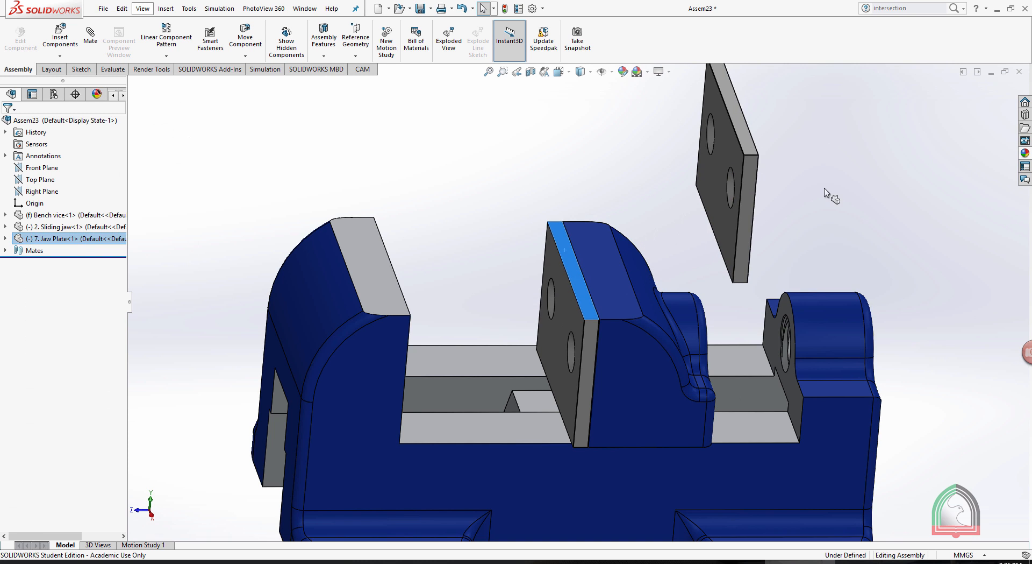
{"action": "left_click", "coordinate": [832, 187]}
Add an anti-aligned coincident mate between the second jaw plate's back face and the bench vice's fixed jaw face.
{"action": "scroll", "coordinate": [832, 187], "scroll_direction": "up", "scroll_amount": 3}
{"action": "middle_click_drag", "start_coordinate": [811, 194], "coordinate": [766, 196]}
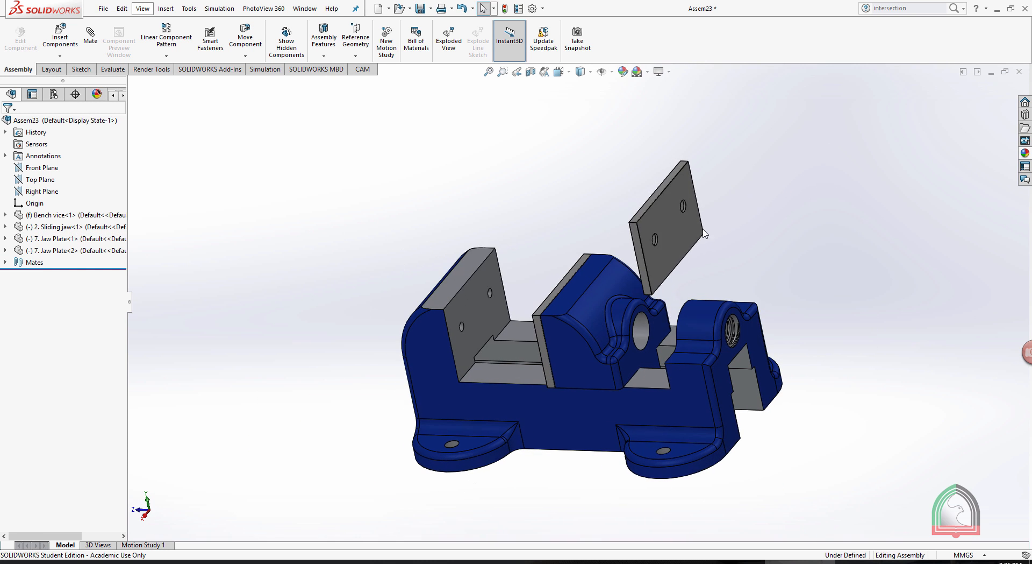
{"action": "left_click", "coordinate": [668, 237]}
{"action": "left_click", "coordinate": [477, 279], "text": "ctrl"}
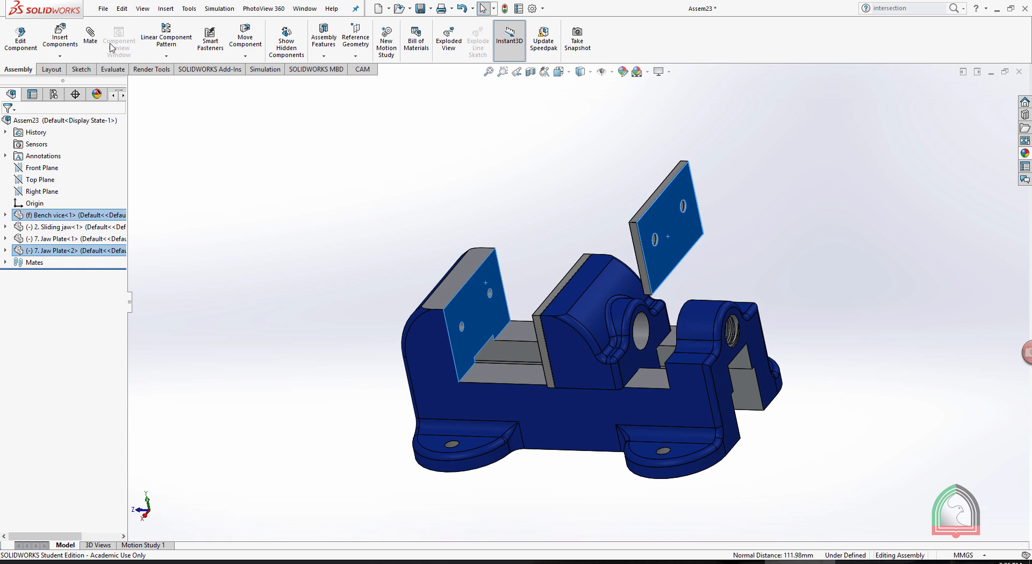
{"action": "left_click", "coordinate": [90, 39]}
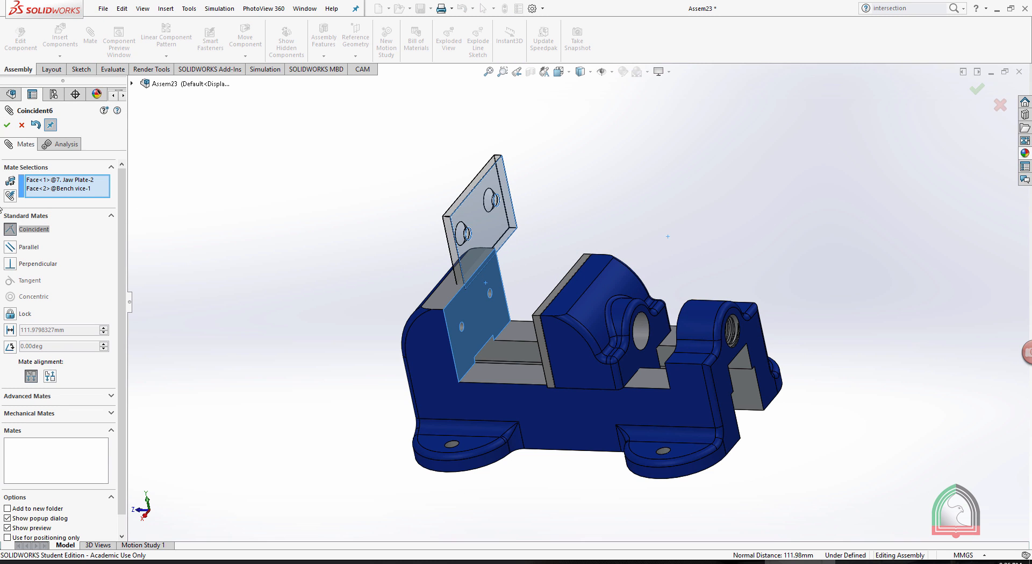
{"action": "left_click", "coordinate": [50, 376]}
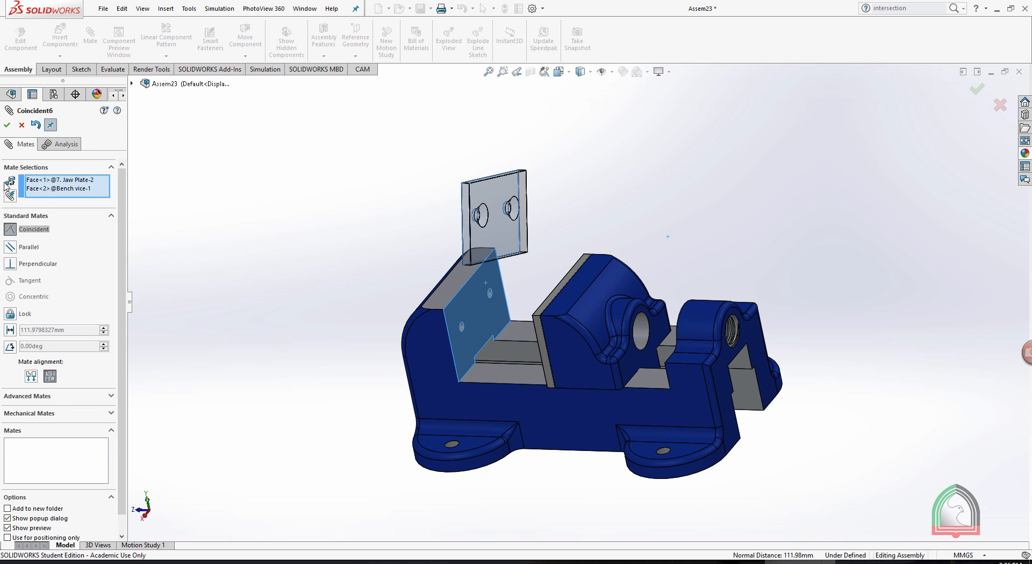
{"action": "left_click", "coordinate": [7, 125]}
Make the second jaw plate's side and top faces coincident with the fixed jaw's side and top faces, and finish mating.
{"action": "left_click", "coordinate": [463, 247]}
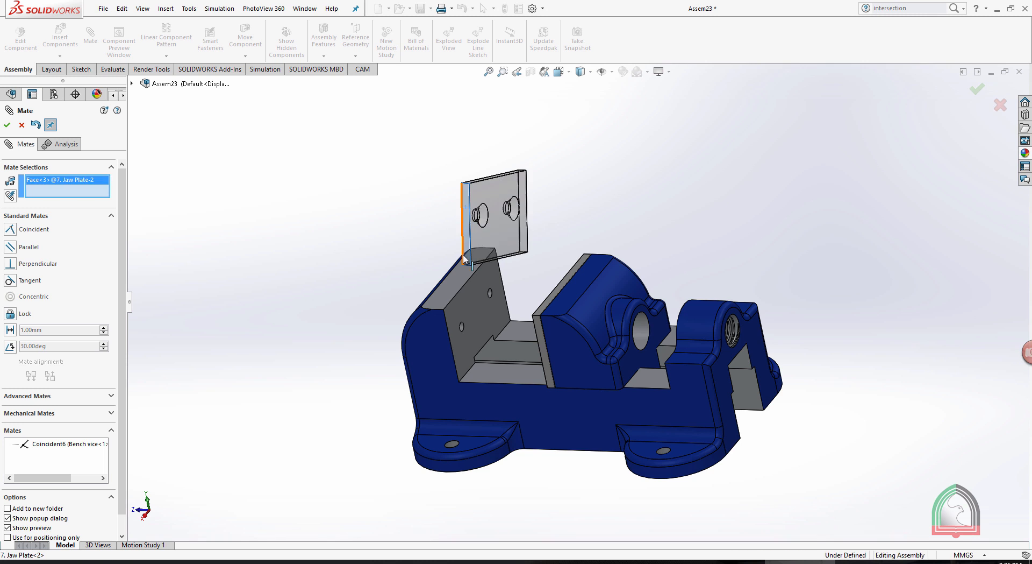
{"action": "left_click", "coordinate": [439, 354]}
{"action": "left_click", "coordinate": [7, 124]}
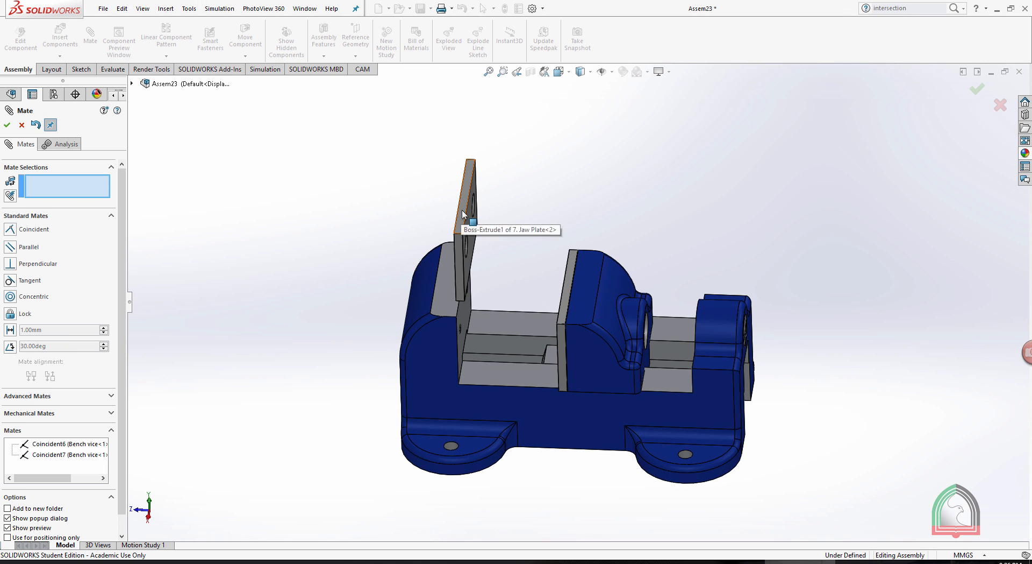
{"action": "left_click", "coordinate": [462, 220]}
{"action": "left_click", "coordinate": [444, 281]}
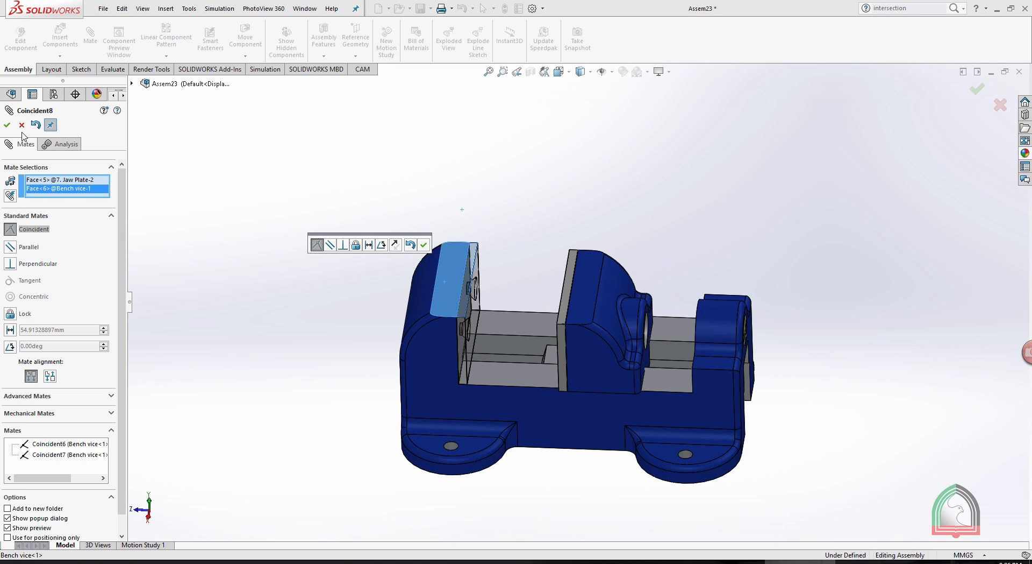
{"action": "left_click", "coordinate": [7, 126]}
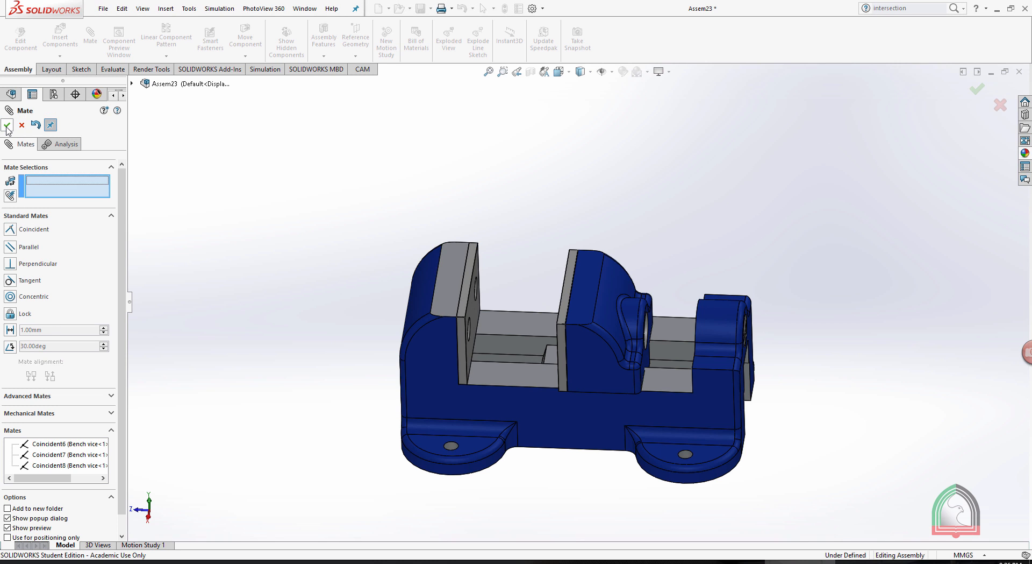
{"action": "middle_click_drag", "start_coordinate": [439, 185], "coordinate": [675, 274]}
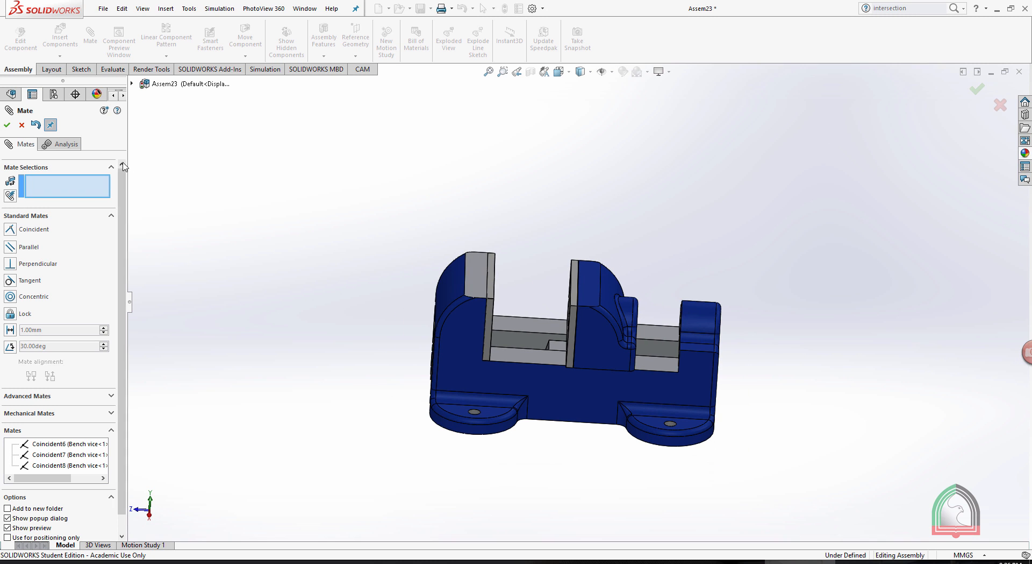
{"action": "left_click", "coordinate": [7, 124]}
Insert the Screw Assembly subassembly and place it above the vice.
{"action": "left_click", "coordinate": [60, 37]}
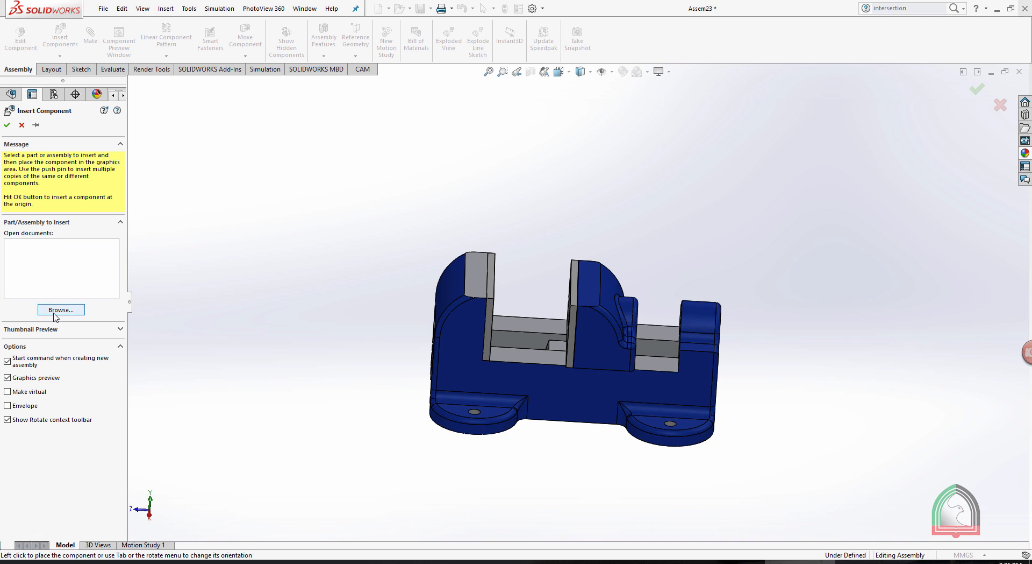
{"action": "left_click", "coordinate": [55, 310]}
{"action": "double_click", "coordinate": [298, 232]}
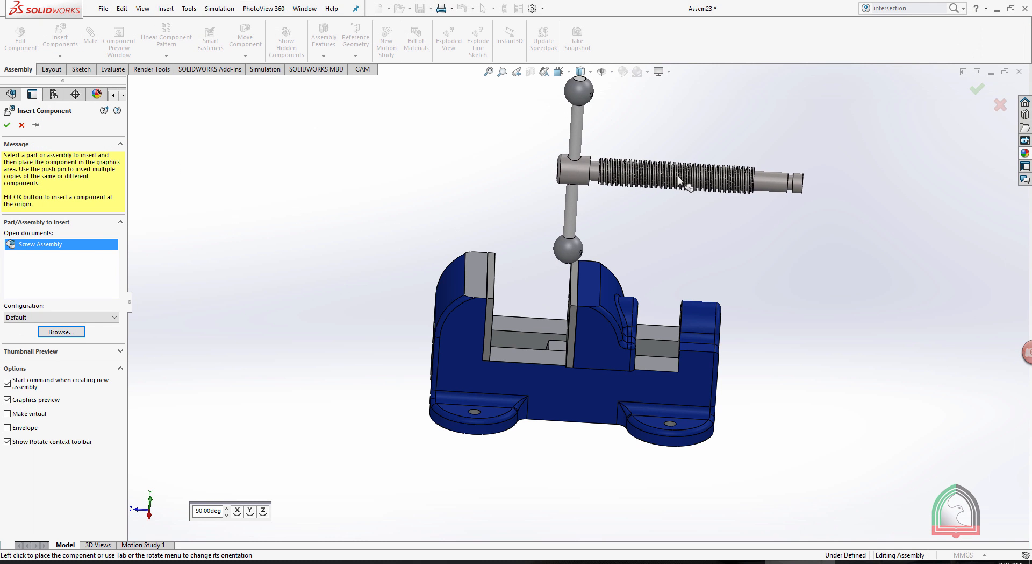
{"action": "left_click", "coordinate": [679, 179]}
Add an aligned concentric mate between the vise screw's smooth cylindrical end and the hole in the sliding jaw.
{"action": "middle_click_drag", "start_coordinate": [733, 227], "coordinate": [784, 255]}
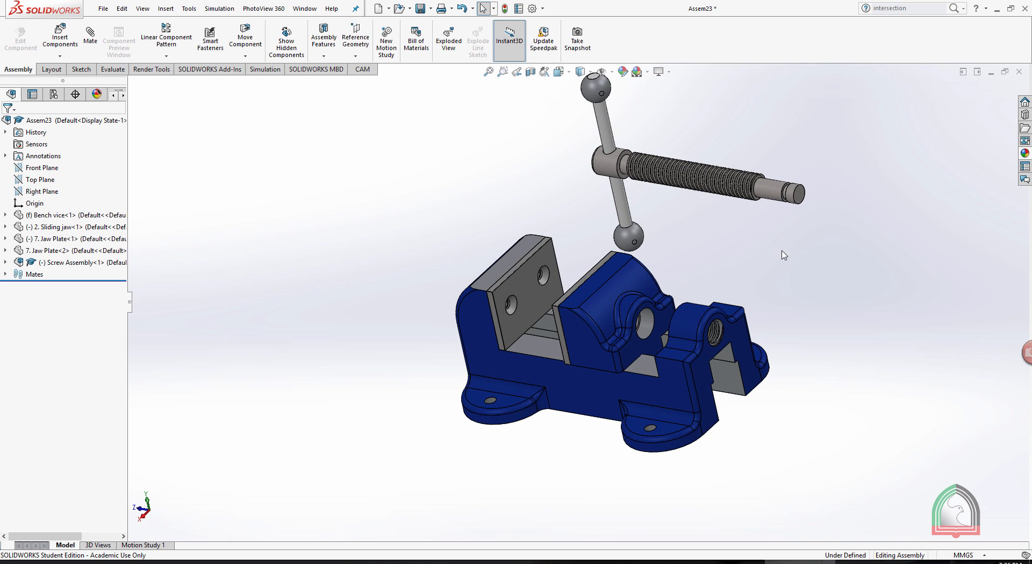
{"action": "left_click", "coordinate": [763, 195]}
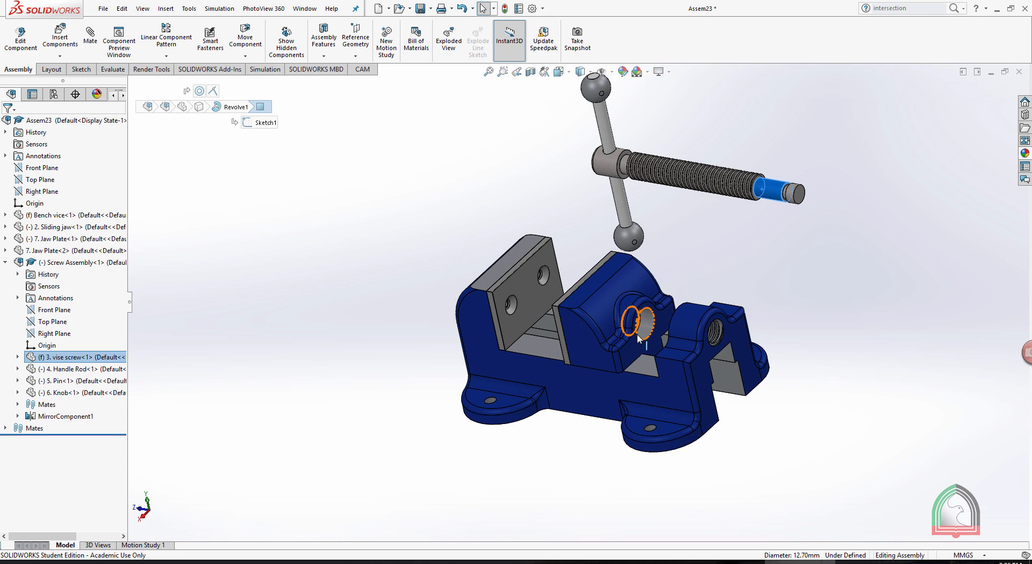
{"action": "left_click", "coordinate": [653, 331], "text": "ctrl"}
{"action": "left_click", "coordinate": [90, 38]}
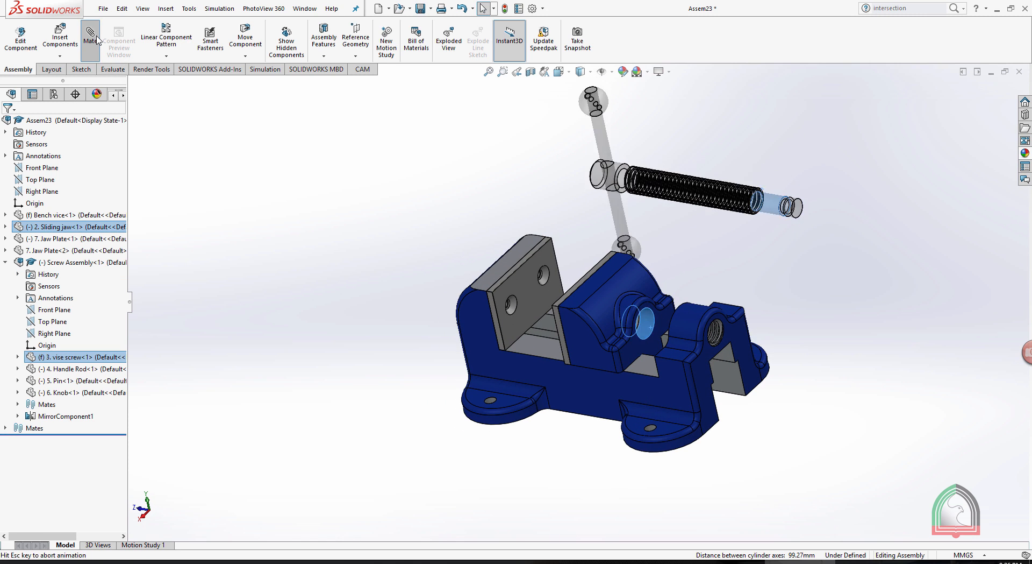
{"action": "left_click", "coordinate": [31, 386]}
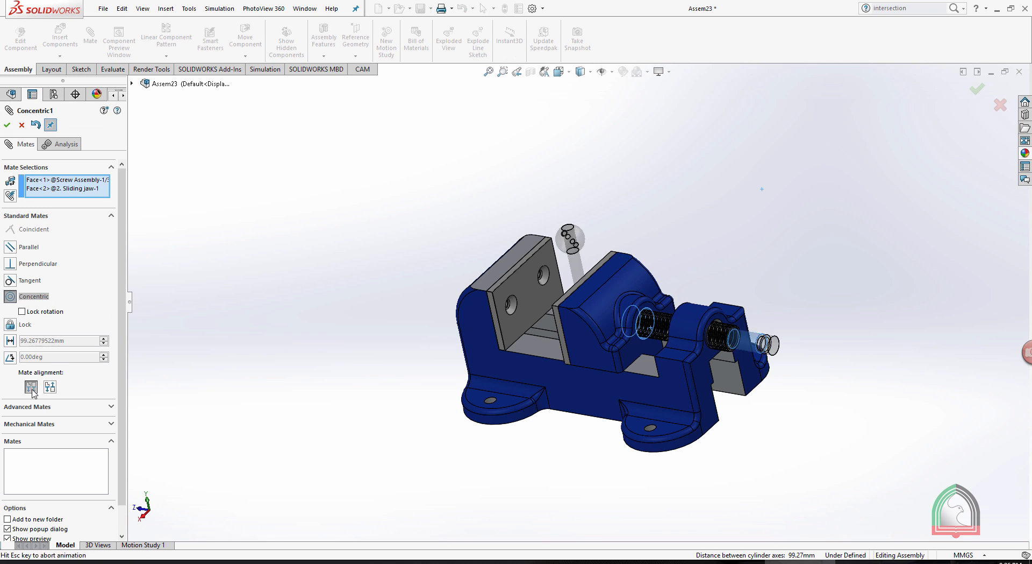
{"action": "left_click", "coordinate": [8, 125]}
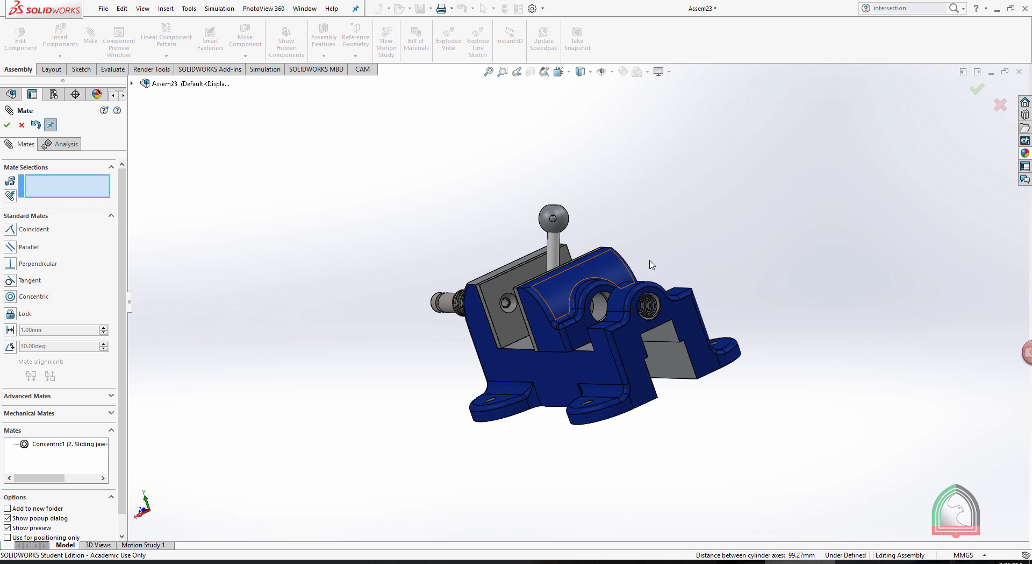
Add a coincident mate between the vise screw's flat end face and the bottom face of the sliding jaw's hole.
{"action": "middle_click_drag", "start_coordinate": [471, 233], "coordinate": [544, 266]}
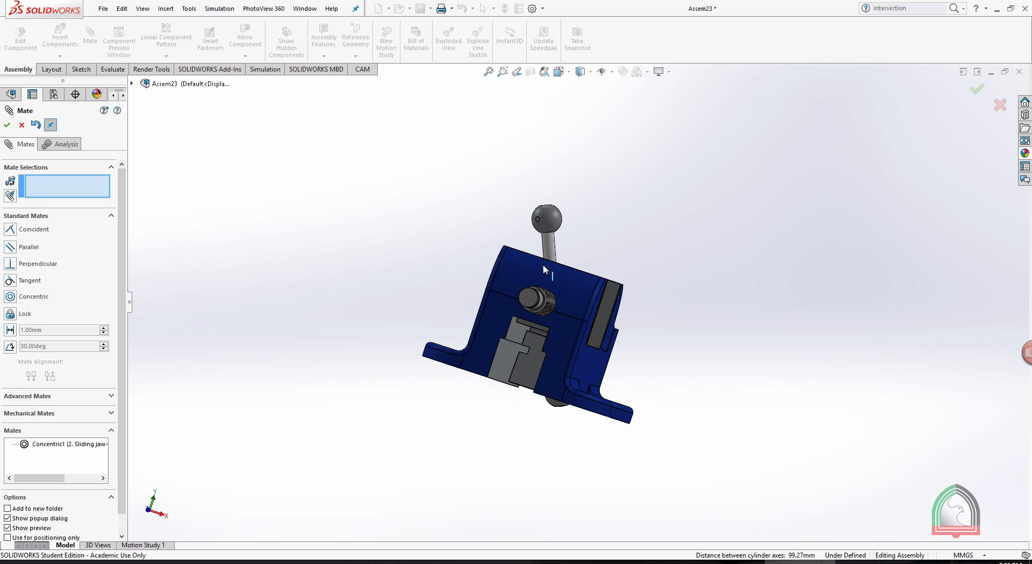
{"action": "left_click", "coordinate": [536, 304]}
{"action": "middle_click_drag", "start_coordinate": [751, 226], "coordinate": [631, 314]}
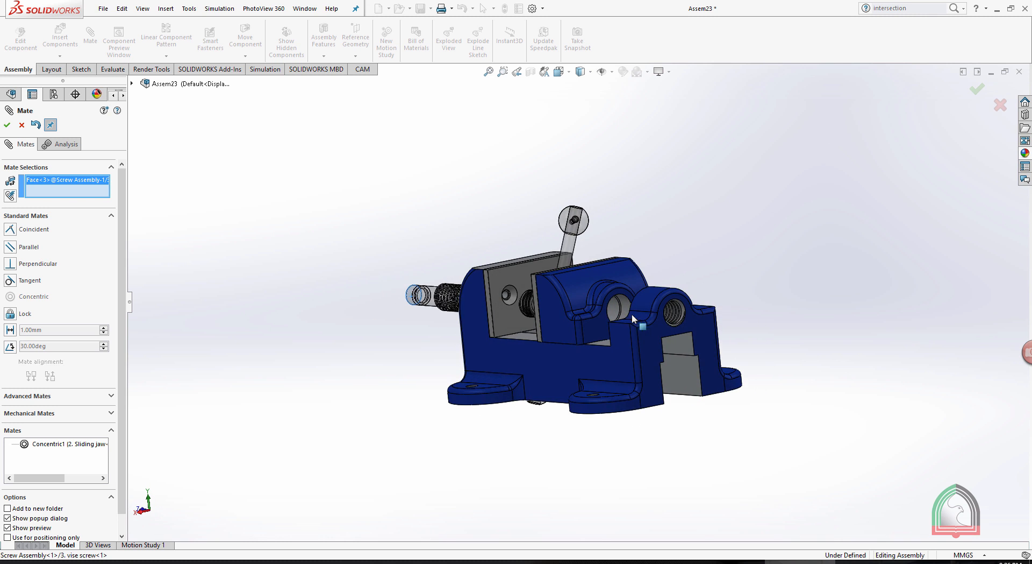
{"action": "scroll", "coordinate": [633, 317], "scroll_direction": "down", "scroll_amount": 5}
{"action": "middle_click_drag", "start_coordinate": [594, 282], "coordinate": [547, 302]}
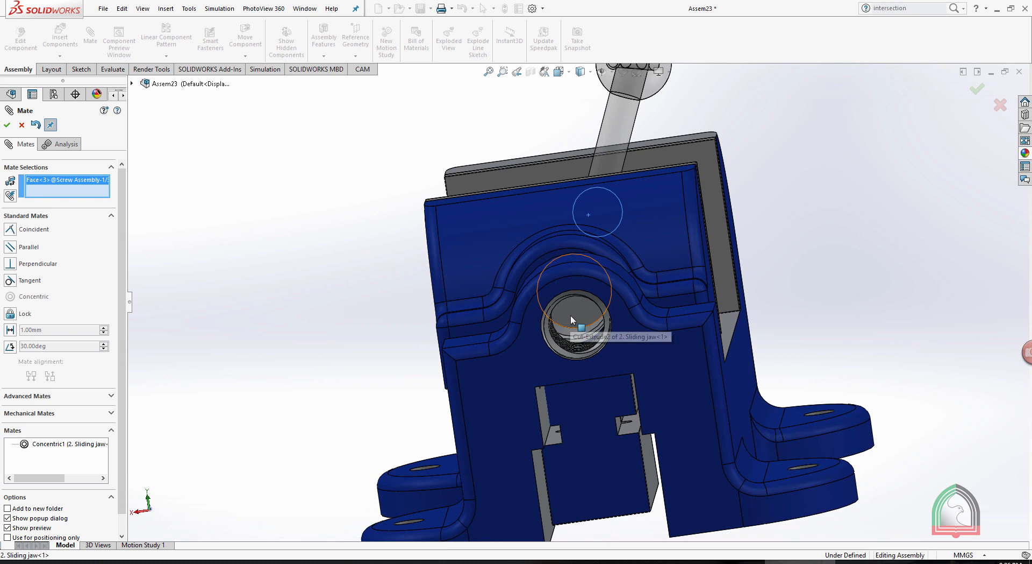
{"action": "left_click", "coordinate": [572, 319]}
{"action": "left_click", "coordinate": [8, 125]}
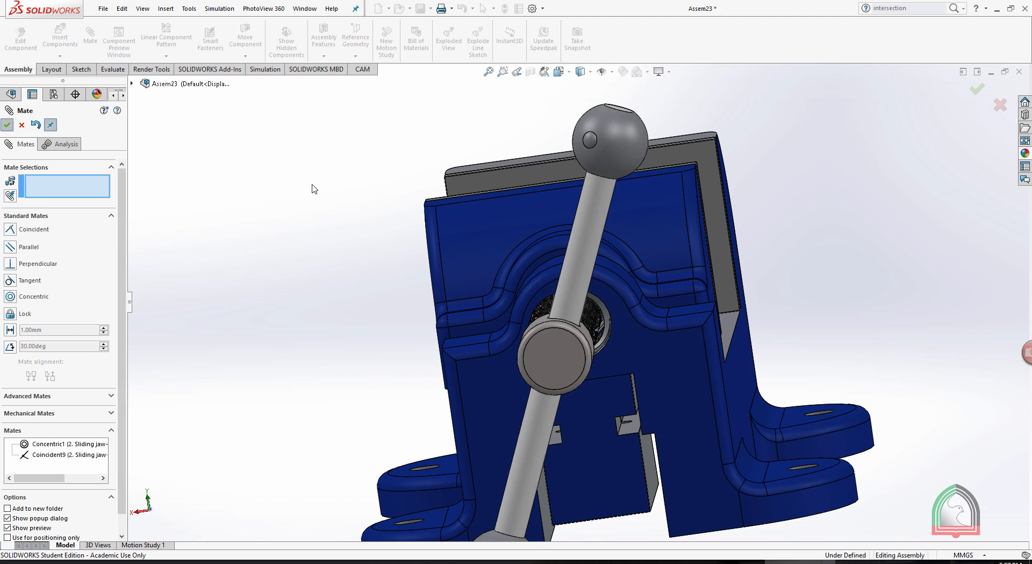
Slide the screw assembly along the vice to test its motion together with the sliding jaw, and finish mating.
{"action": "scroll", "coordinate": [317, 182], "scroll_direction": "up", "scroll_amount": 3}
{"action": "middle_click_drag", "start_coordinate": [318, 182], "coordinate": [419, 225]}
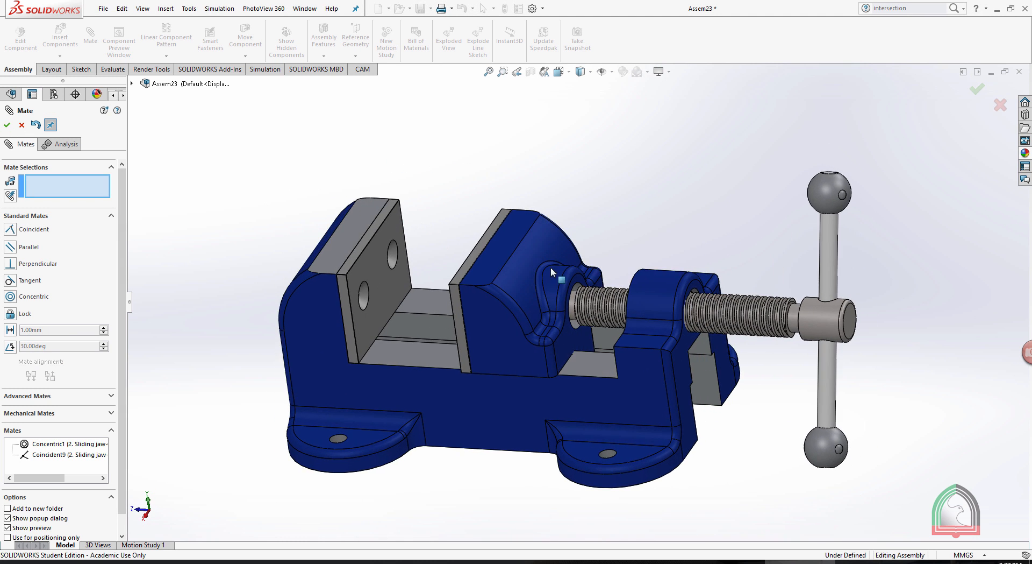
{"action": "left_click_drag", "start_coordinate": [820, 320], "coordinate": [760, 327]}
{"action": "mouse_move", "coordinate": [669, 213]}
{"action": "middle_mouse_down"}
{"action": "mouse_move", "coordinate": [610, 193]}
{"action": "mouse_move", "coordinate": [665, 216]}
{"action": "middle_mouse_up"}
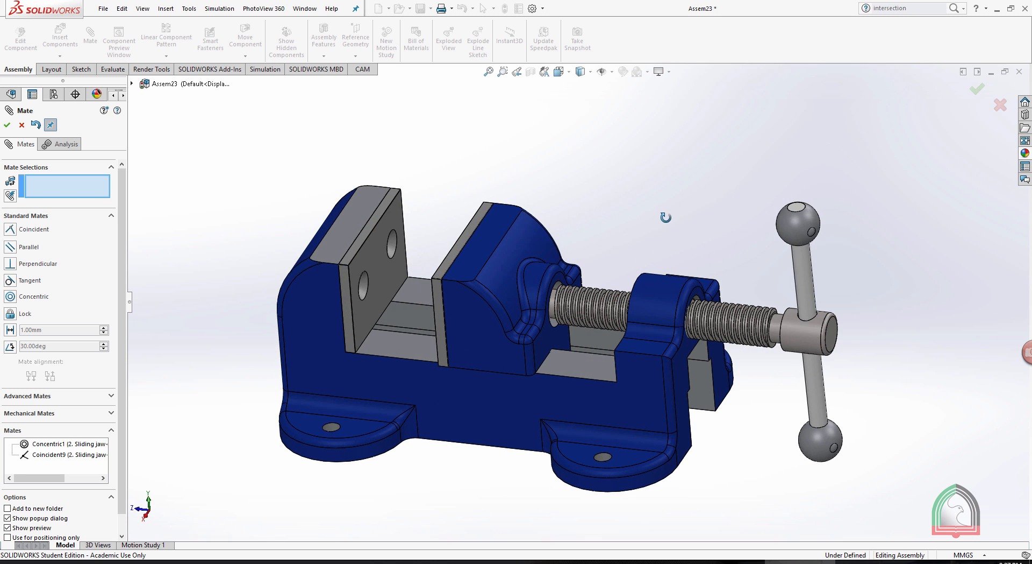
{"action": "left_click", "coordinate": [8, 125]}
Pull the sliding jaw with its screw clear of the vice body and turn the screw's handle.
{"action": "middle_click_drag", "start_coordinate": [535, 206], "coordinate": [562, 185]}
{"action": "scroll", "coordinate": [654, 209], "scroll_direction": "up", "scroll_amount": 3}
{"action": "middle_click_drag", "start_coordinate": [650, 210], "coordinate": [652, 225]}
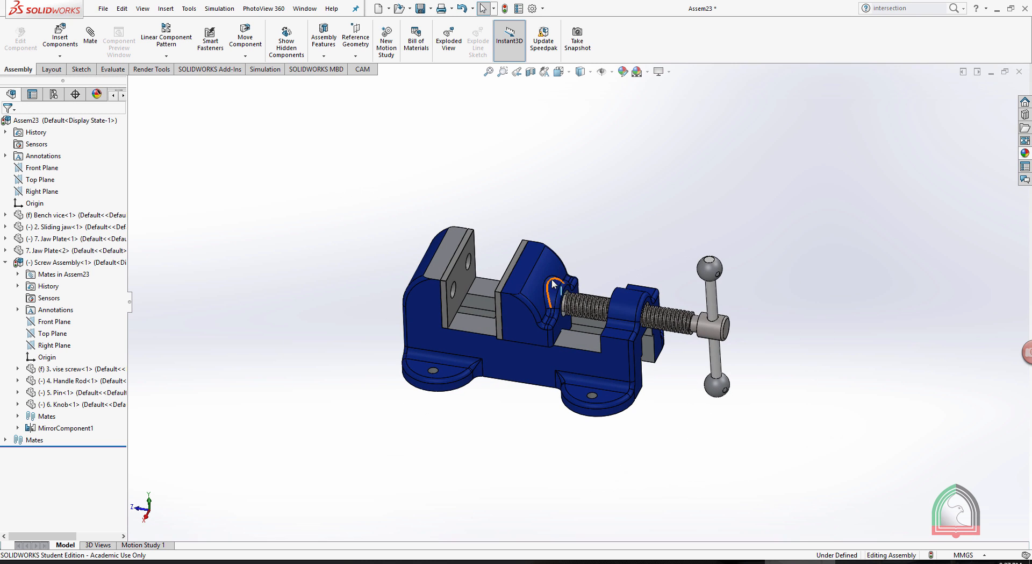
{"action": "left_click_drag", "start_coordinate": [554, 284], "coordinate": [783, 285]}
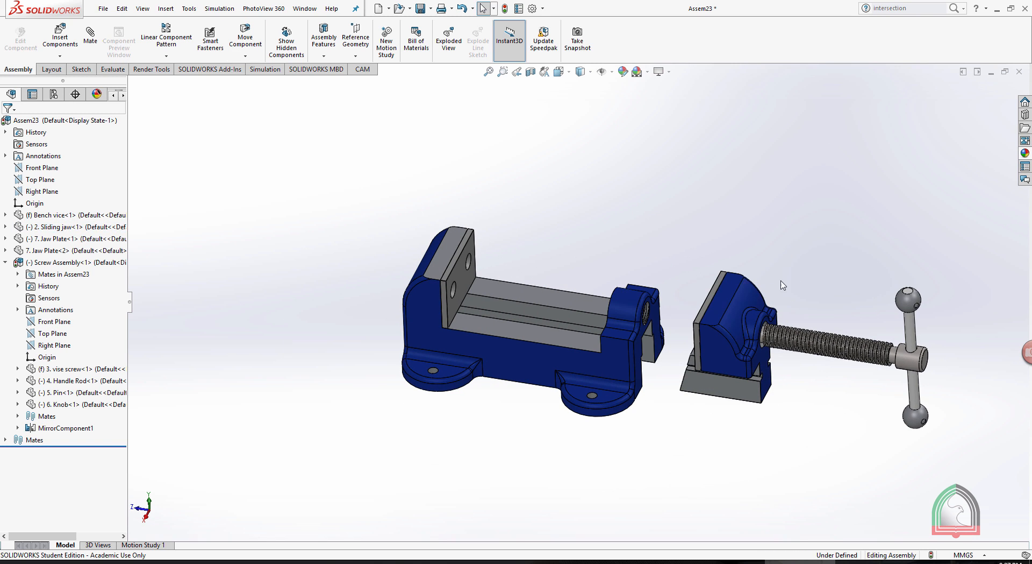
{"action": "scroll", "coordinate": [776, 311], "scroll_direction": "down", "scroll_amount": 2}
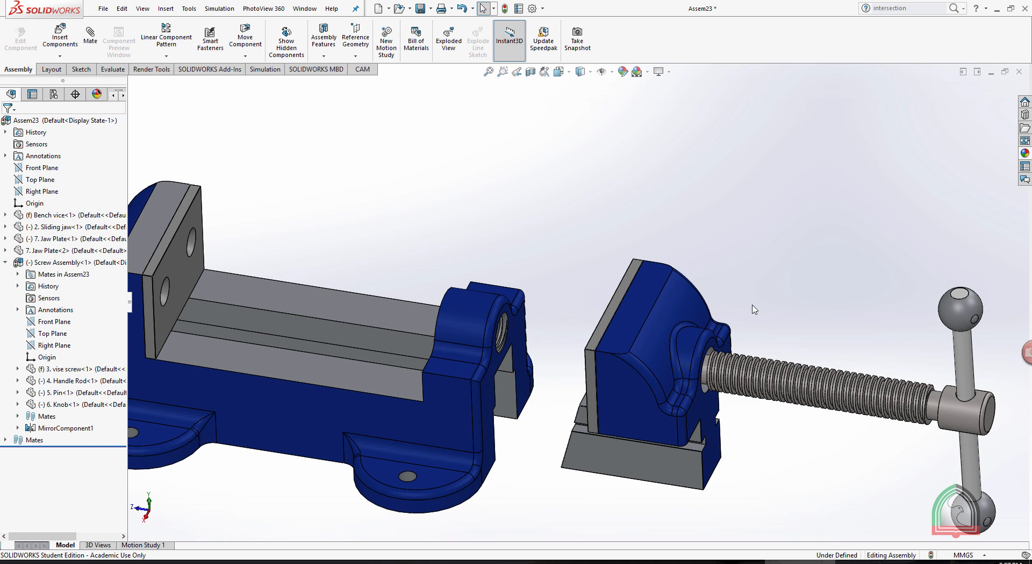
{"action": "left_click_drag", "start_coordinate": [867, 376], "coordinate": [789, 400]}
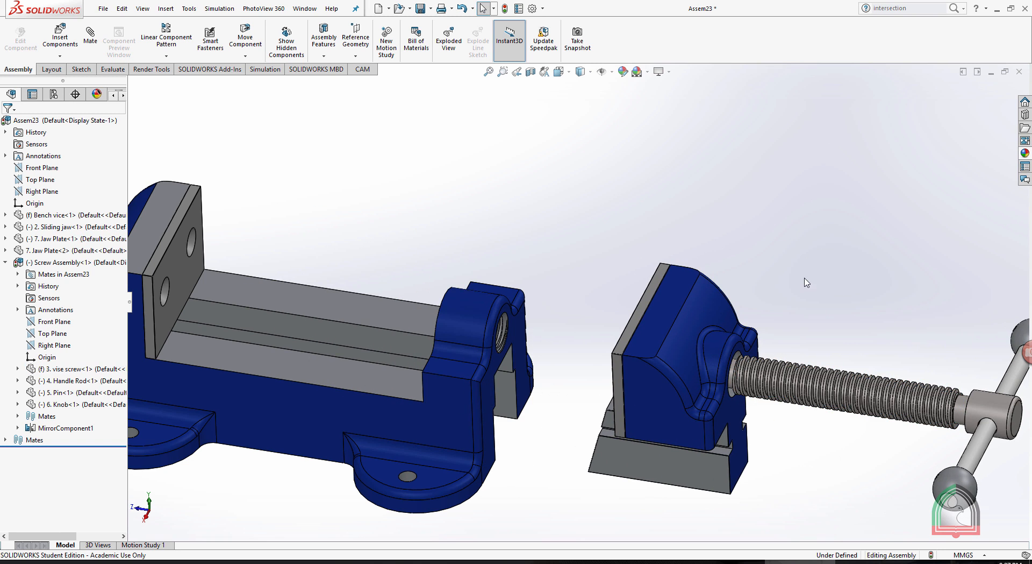
{"action": "key", "text": "f"}
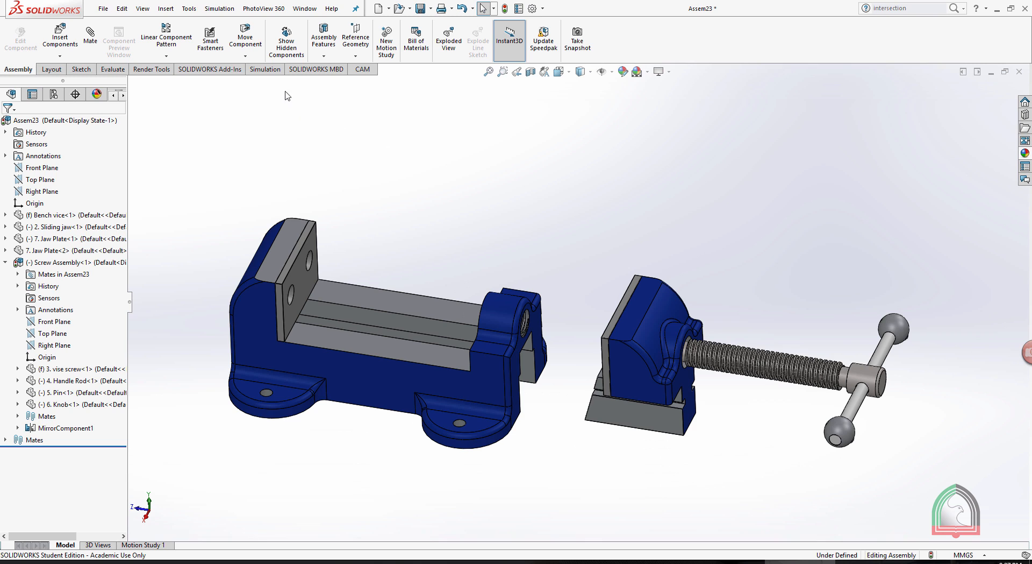
Start a Screw mechanical mate defined by distance per revolution, set to 4 mm.
{"action": "left_click", "coordinate": [90, 37]}
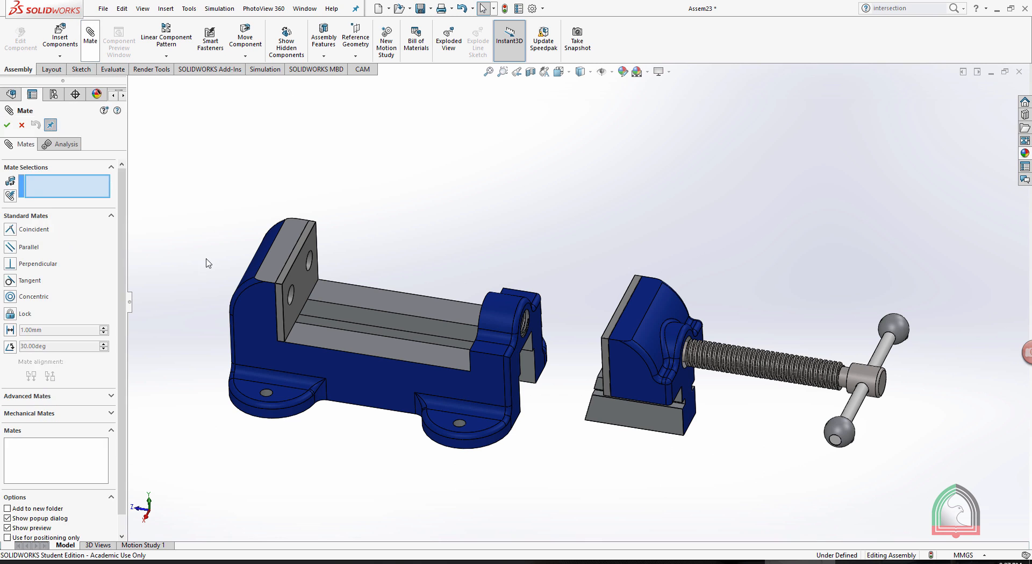
{"action": "left_click", "coordinate": [47, 217]}
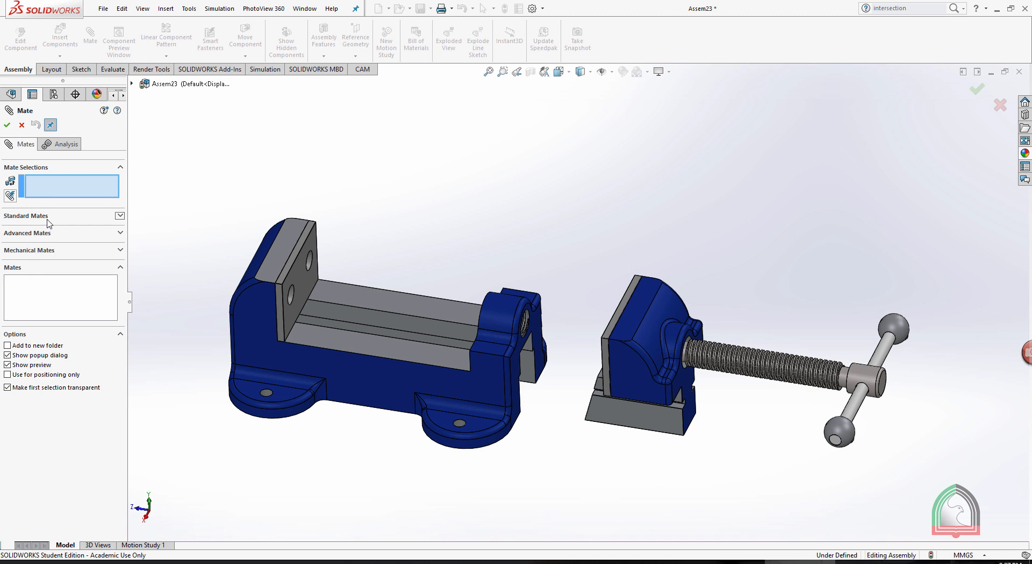
{"action": "left_click", "coordinate": [39, 250]}
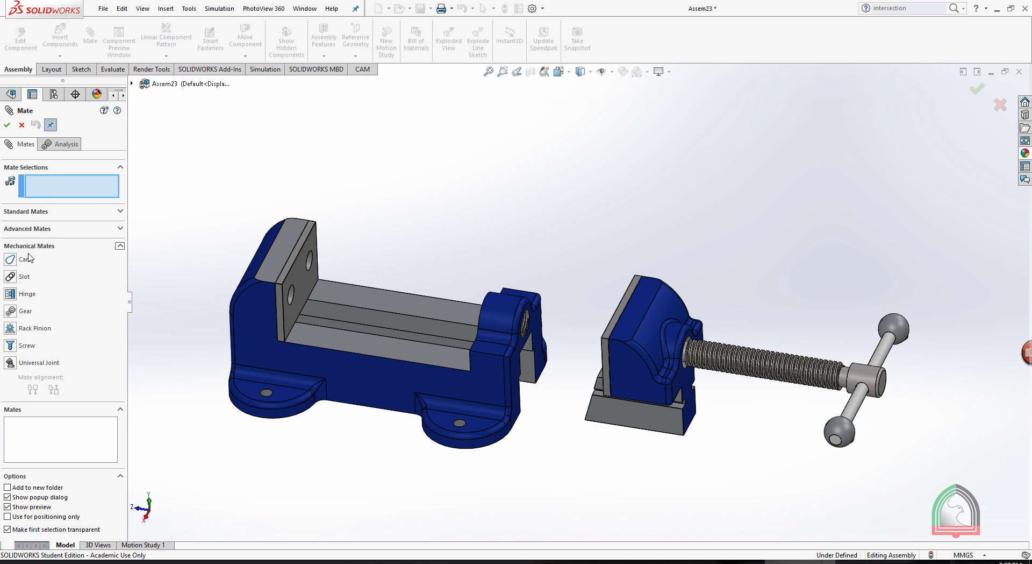
{"action": "left_click", "coordinate": [21, 347]}
{"action": "left_click", "coordinate": [19, 367]}
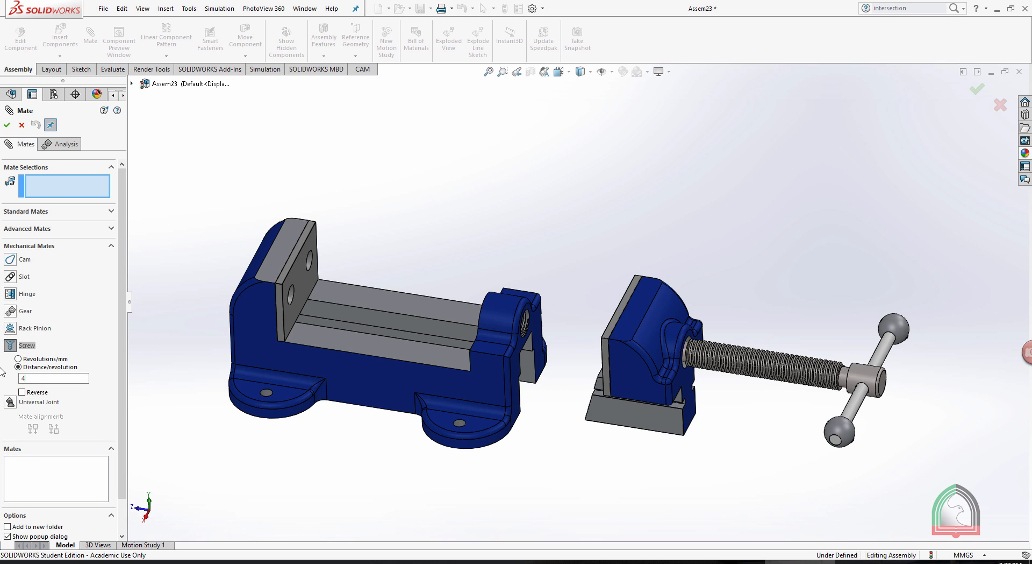
{"action": "left_click", "coordinate": [235, 190]}
Apply the screw mate between the bench vice's threaded hole and the vise screw's cylindrical head, and finish mating.
{"action": "scroll", "coordinate": [538, 313], "scroll_direction": "down", "scroll_amount": 8}
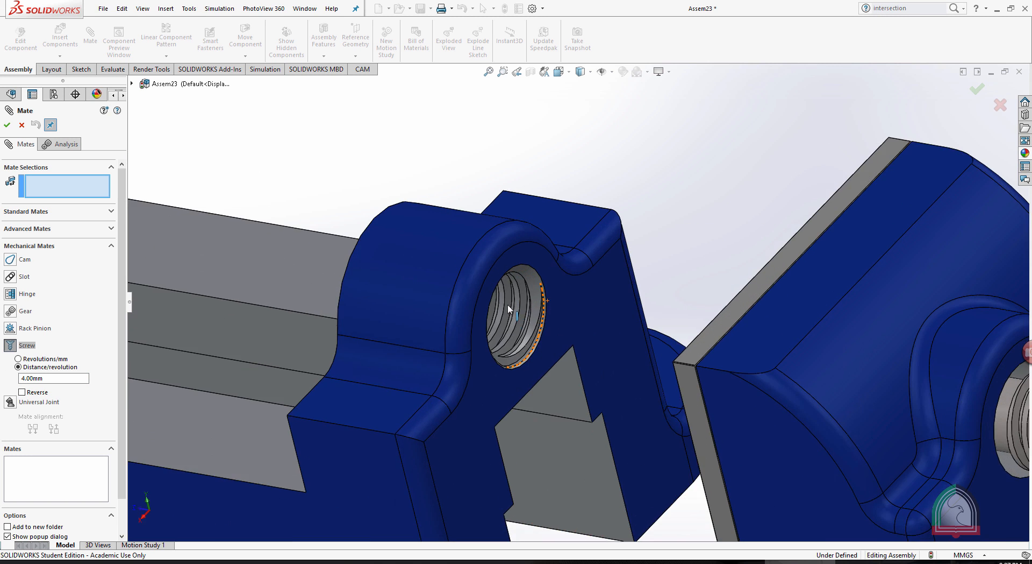
{"action": "scroll", "coordinate": [508, 308], "scroll_direction": "down", "scroll_amount": 3}
{"action": "left_click", "coordinate": [517, 307]}
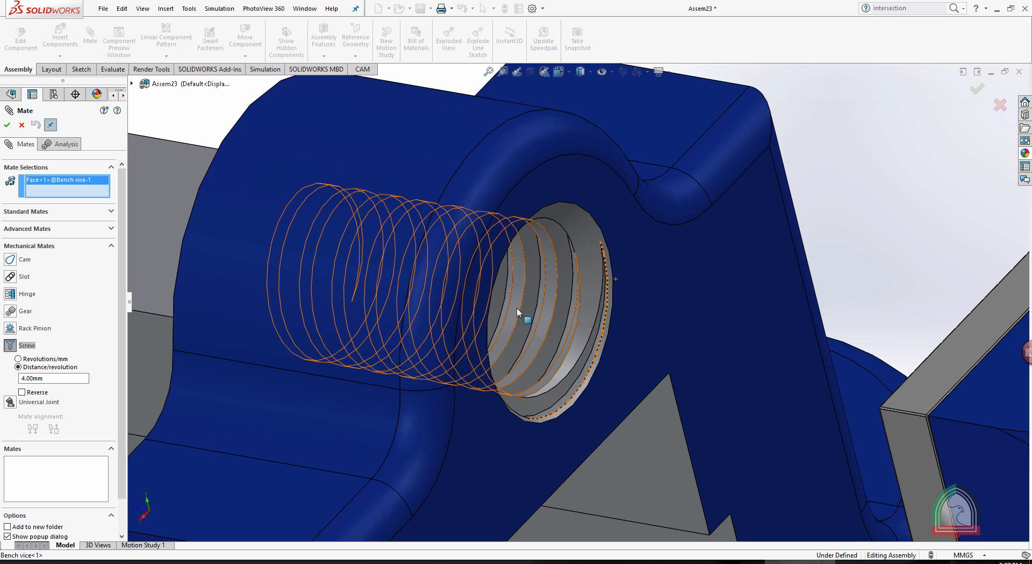
{"action": "scroll", "coordinate": [517, 308], "scroll_direction": "up", "scroll_amount": 10}
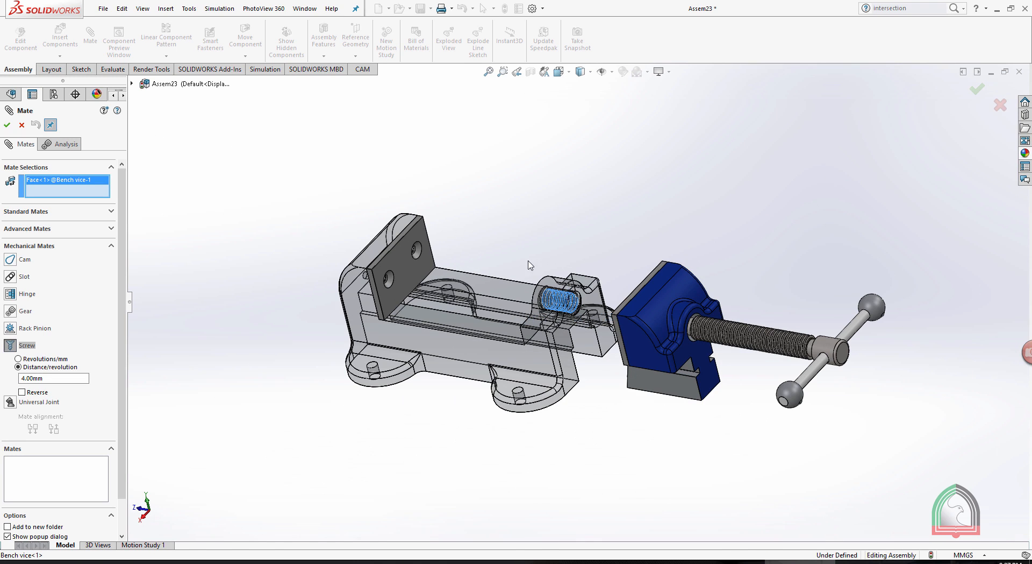
{"action": "left_click", "coordinate": [829, 343]}
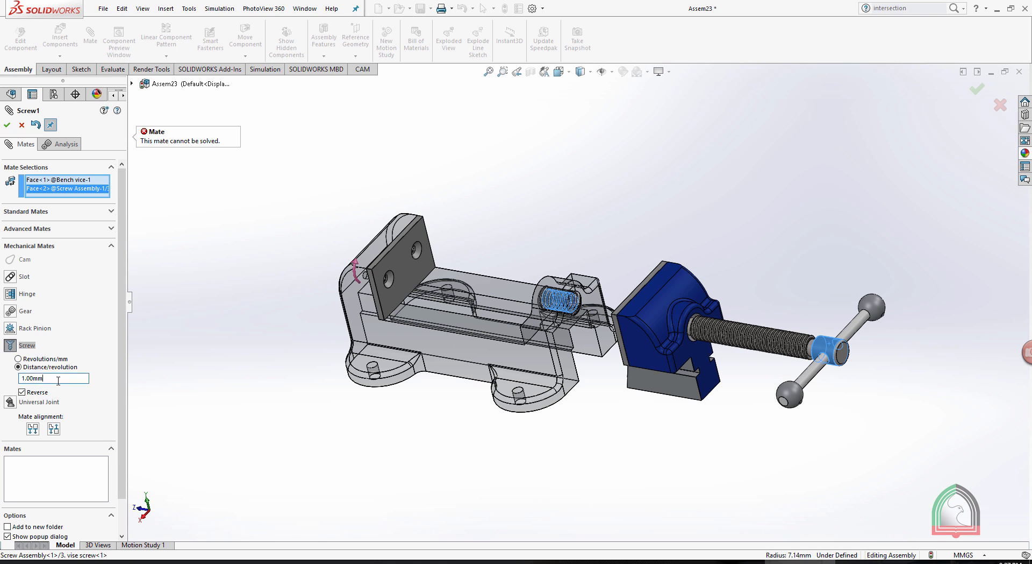
{"action": "left_click_drag", "start_coordinate": [56, 379], "coordinate": [1, 360]}
{"action": "left_click", "coordinate": [7, 125]}
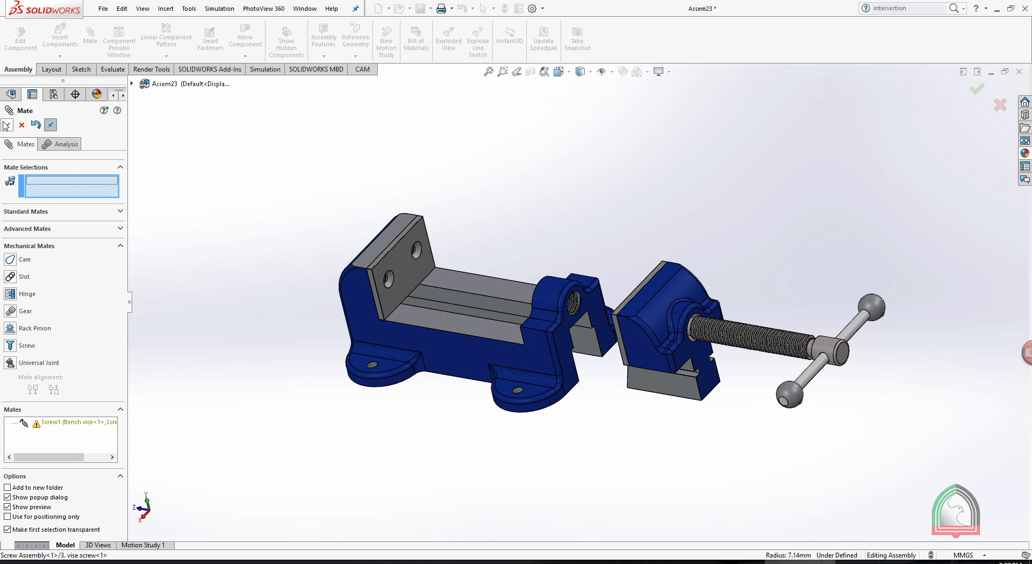
{"action": "left_click", "coordinate": [7, 124]}
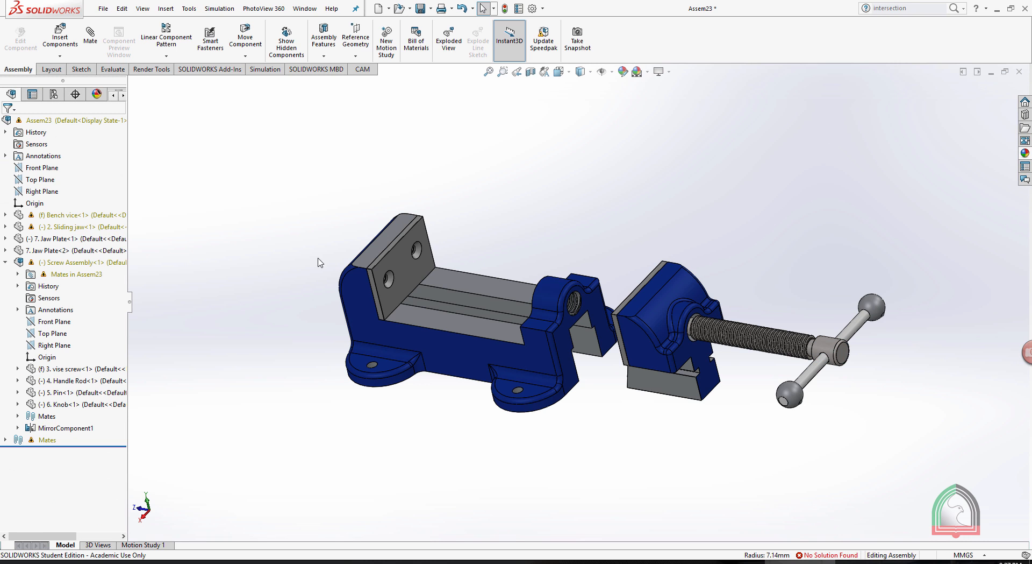
Delete the Coincident1 mate on the bench vice's top rail face from the assembly's mates.
{"action": "left_click", "coordinate": [6, 440]}
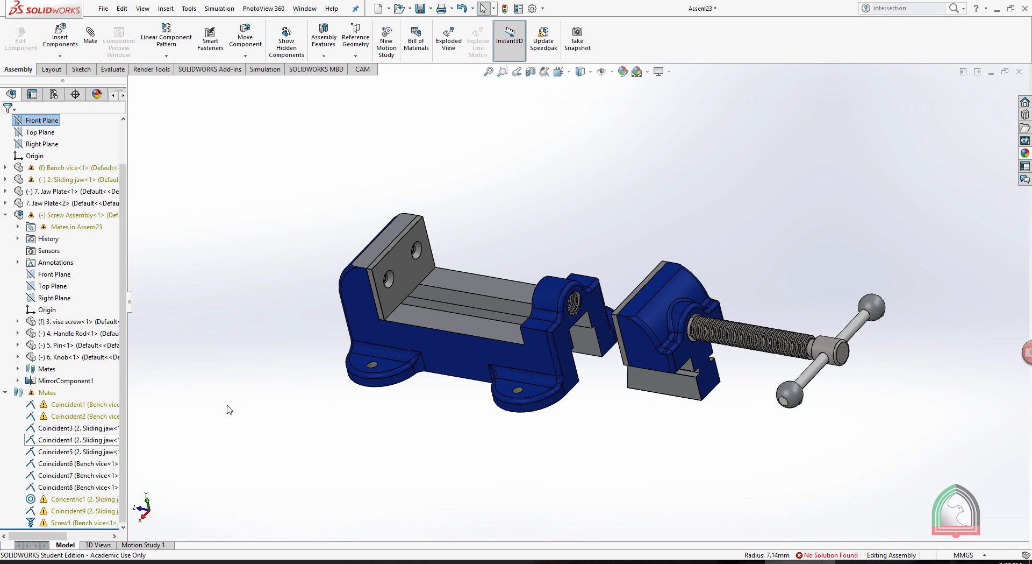
{"action": "left_click", "coordinate": [70, 403]}
{"action": "right_click", "coordinate": [72, 407]}
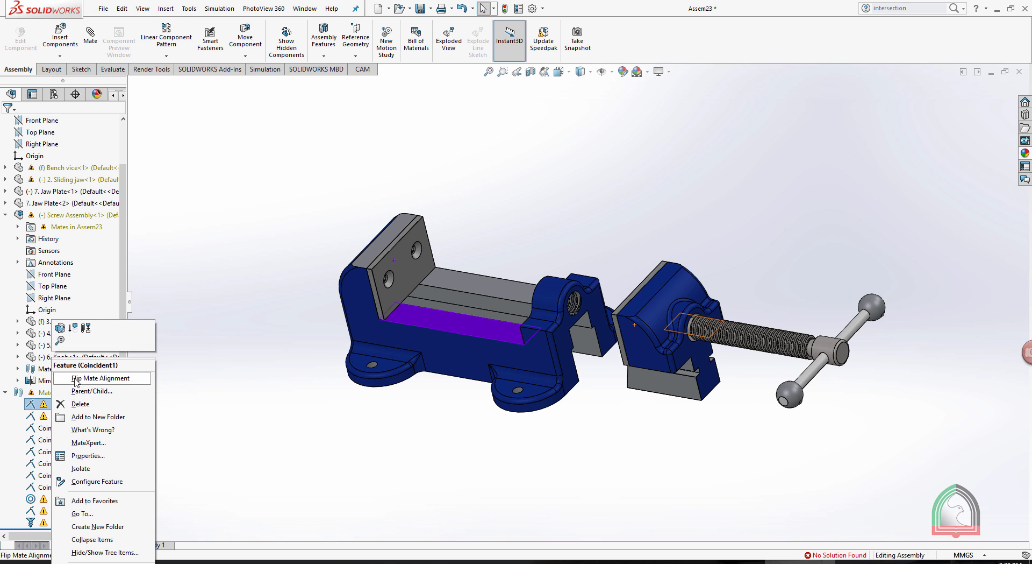
{"action": "left_click", "coordinate": [78, 409]}
{"action": "left_click", "coordinate": [401, 221]}
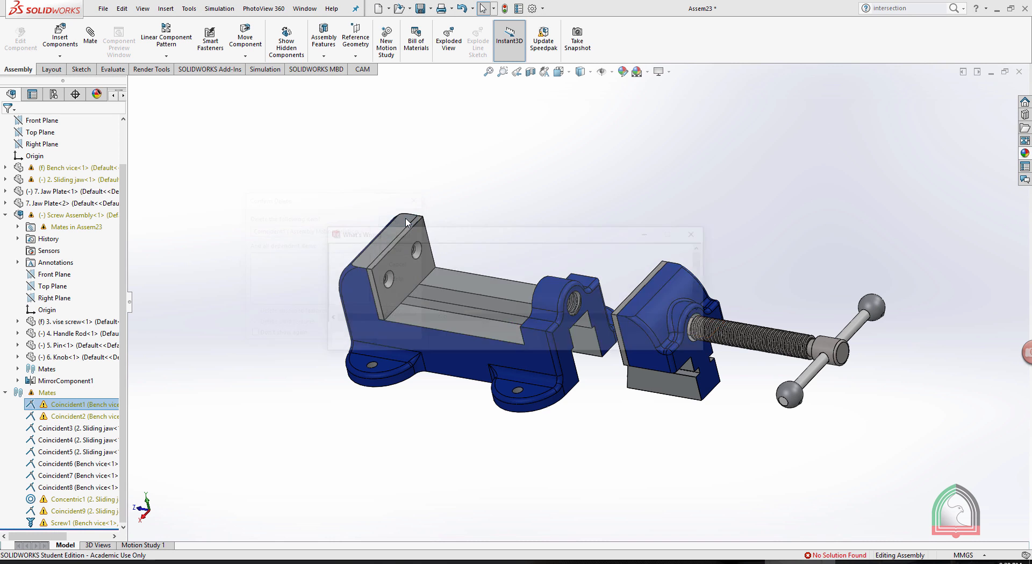
{"action": "left_click", "coordinate": [649, 341]}
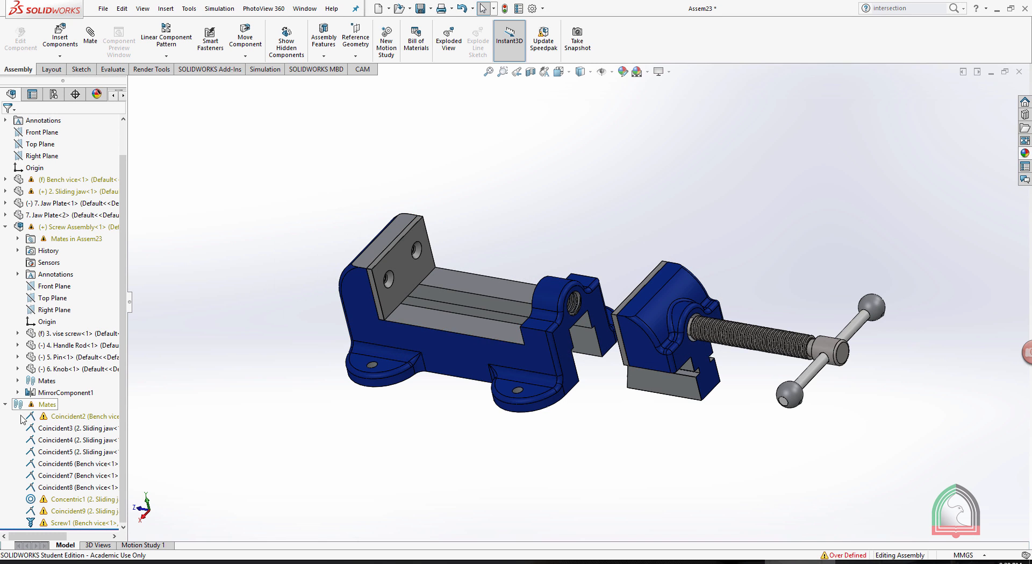
Delete the Coincident2 mate between the bench vice and the sliding jaw's lower block.
{"action": "left_click", "coordinate": [73, 417]}
{"action": "right_click", "coordinate": [74, 417]}
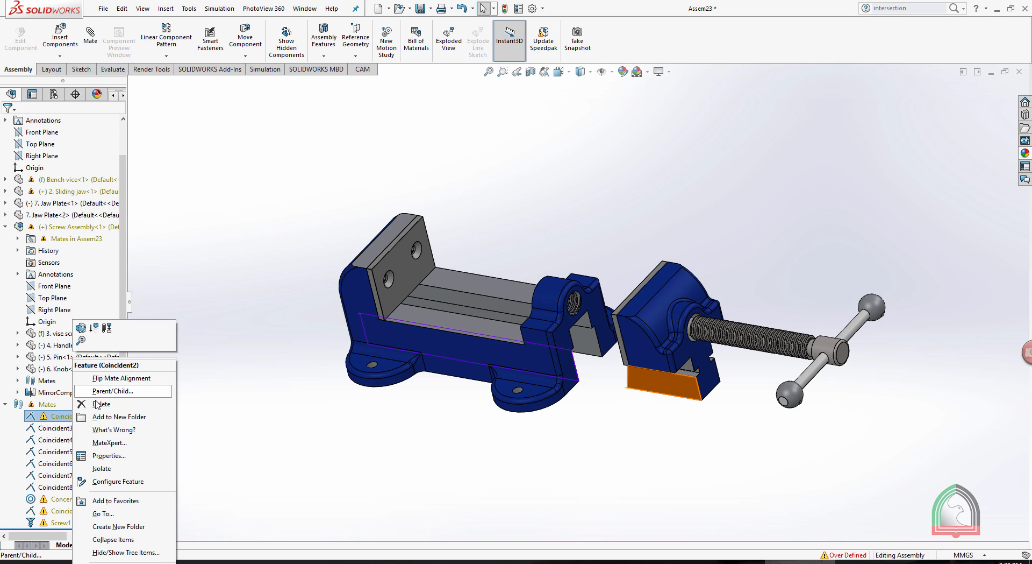
{"action": "left_click", "coordinate": [98, 407]}
{"action": "left_click", "coordinate": [401, 220]}
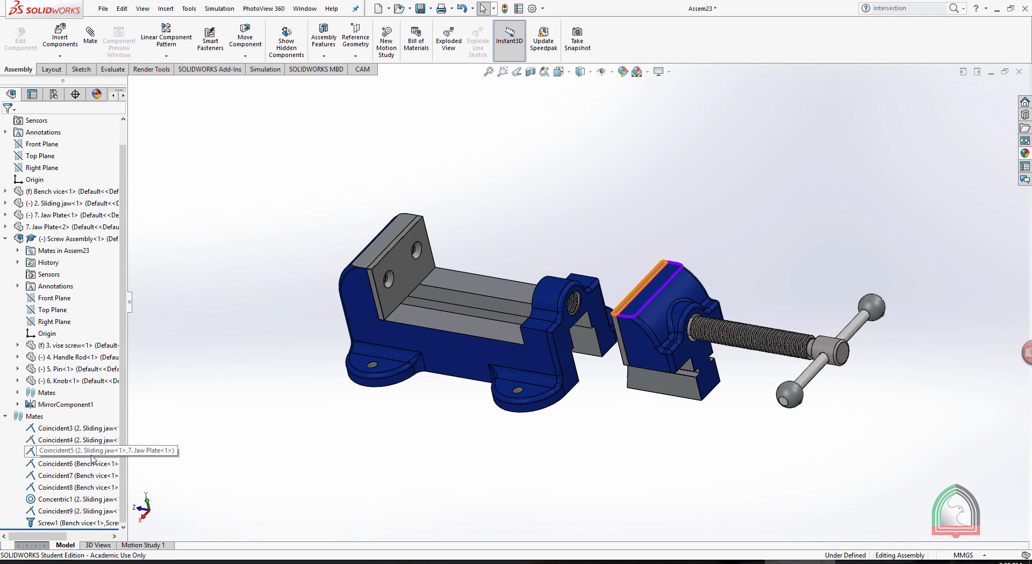
Add a parallel mate between the side face of the sliding jaw's lower block and the bench vice's side face, and finish mating.
{"action": "middle_click_drag", "start_coordinate": [623, 427], "coordinate": [601, 390]}
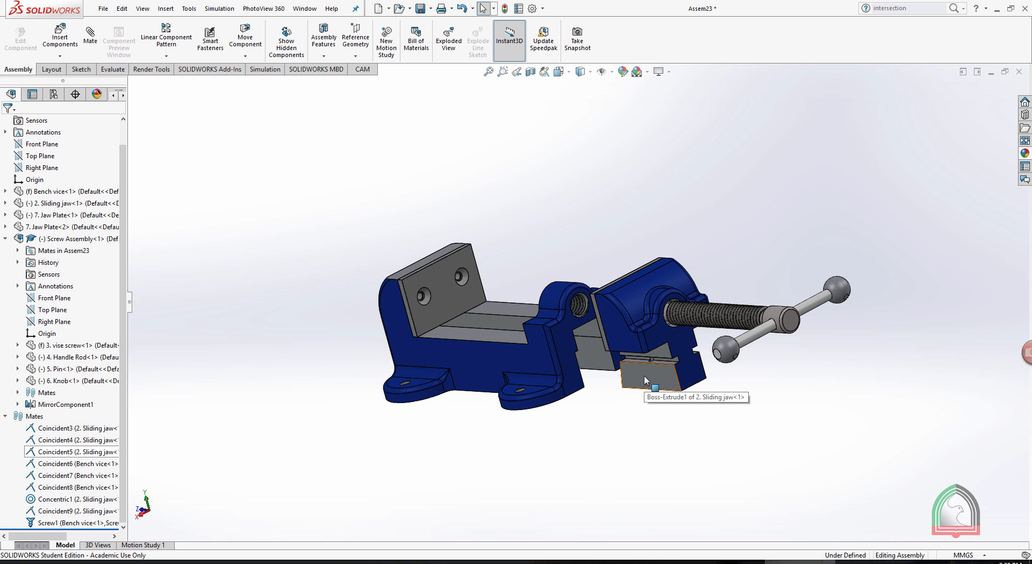
{"action": "left_click", "coordinate": [644, 375]}
{"action": "middle_click_drag", "start_coordinate": [639, 476], "coordinate": [572, 439]}
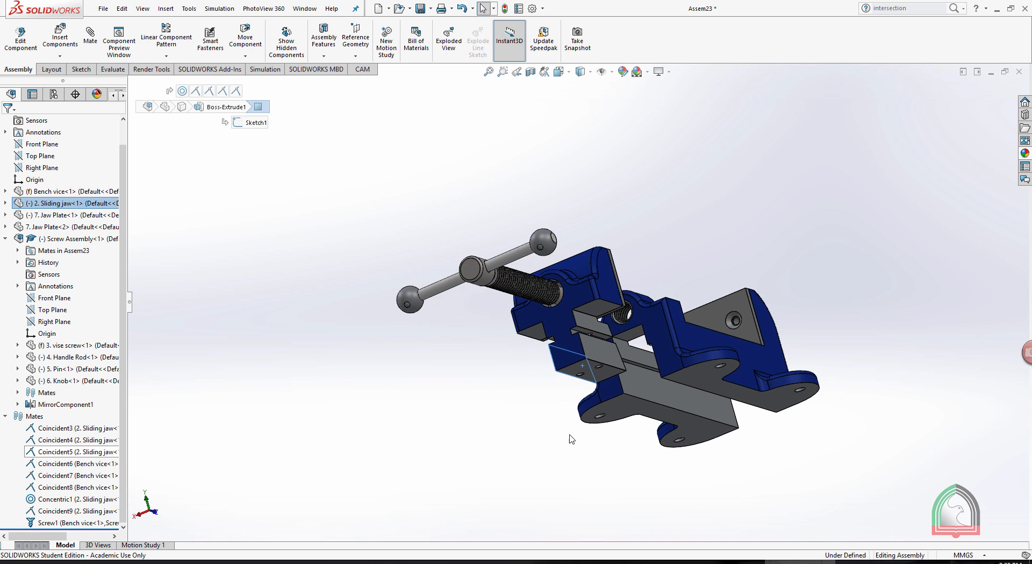
{"action": "left_click", "coordinate": [680, 392]}
{"action": "middle_click_drag", "start_coordinate": [546, 406], "coordinate": [619, 391]}
{"action": "left_click", "coordinate": [628, 360], "text": "ctrl"}
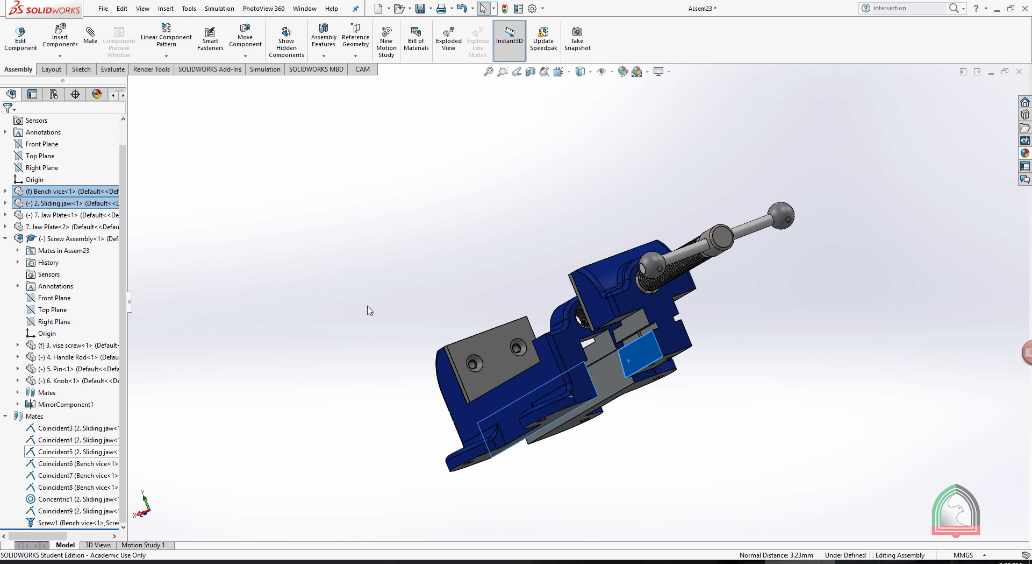
{"action": "left_click", "coordinate": [90, 35]}
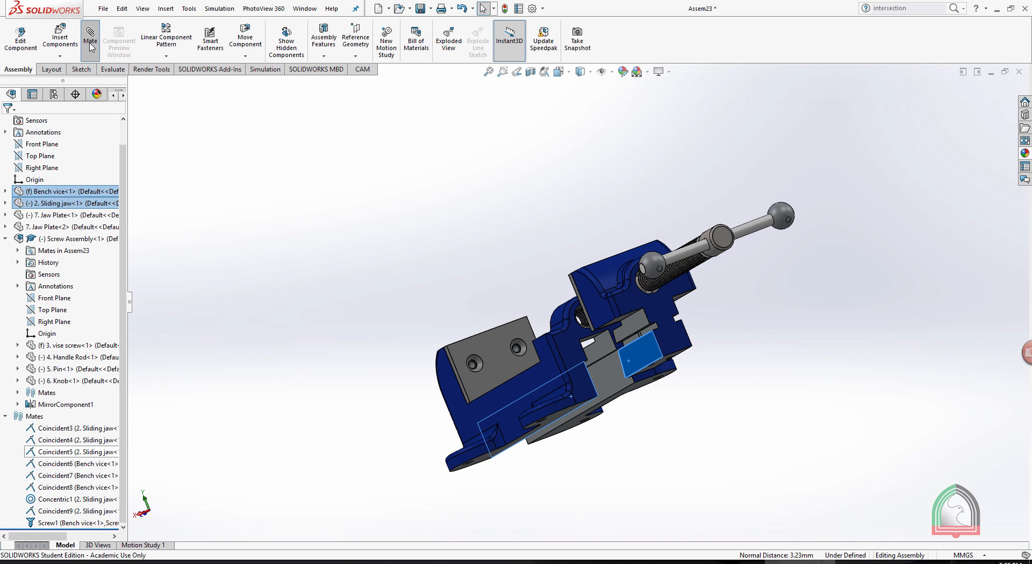
{"action": "left_click", "coordinate": [7, 125]}
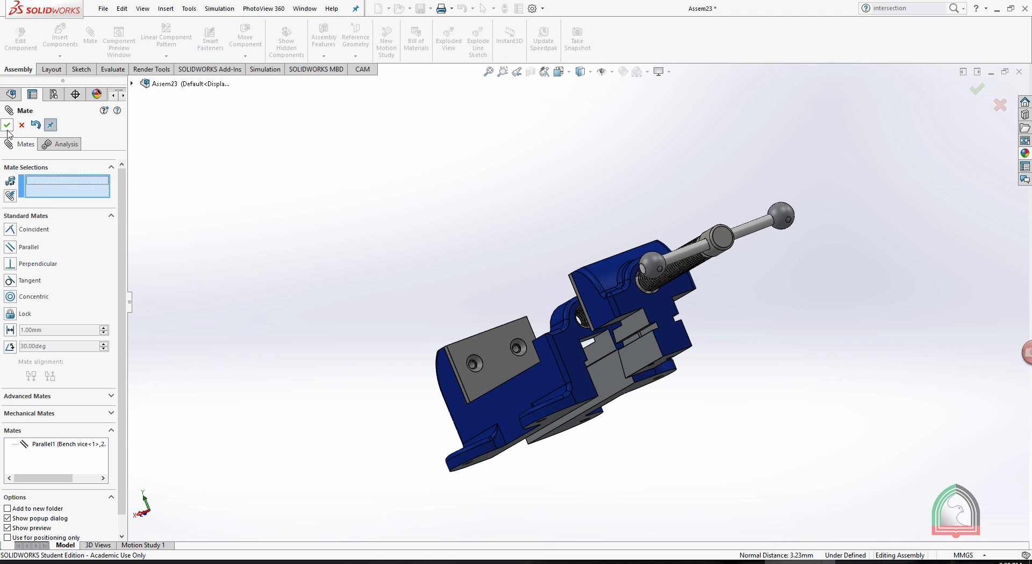
{"action": "left_click", "coordinate": [7, 125]}
Move the sliding jaw and screw back into the vice body and turn the handle to test the screw motion.
{"action": "middle_click_drag", "start_coordinate": [384, 164], "coordinate": [709, 353]}
{"action": "left_click_drag", "start_coordinate": [648, 348], "coordinate": [431, 296]}
{"action": "scroll", "coordinate": [585, 263], "scroll_direction": "down", "scroll_amount": 3}
{"action": "left_click_drag", "start_coordinate": [730, 267], "coordinate": [802, 340]}
{"action": "left_click_drag", "start_coordinate": [366, 318], "coordinate": [546, 194]}
{"action": "left_click", "coordinate": [481, 215]}
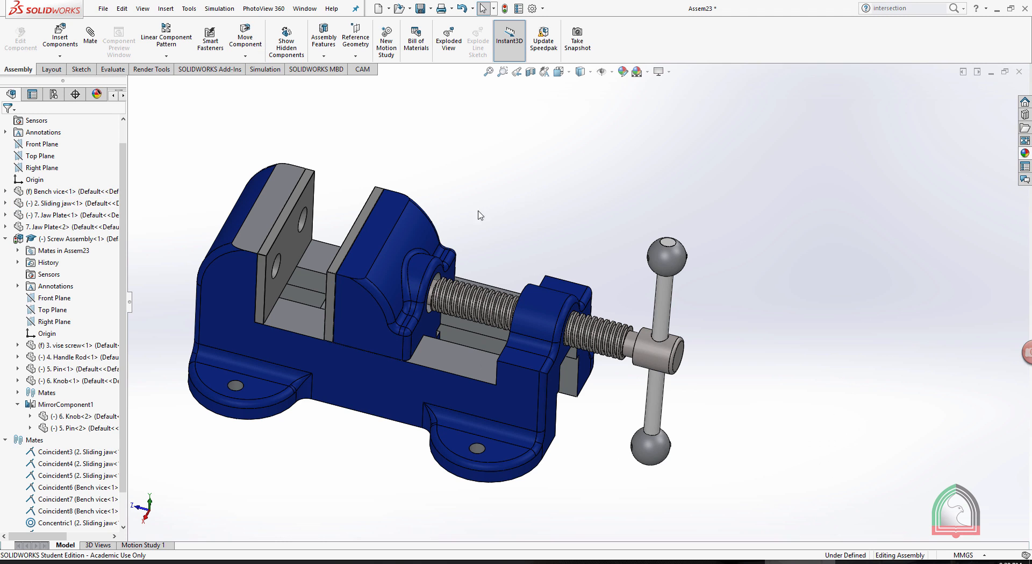
{"action": "middle_click_drag", "start_coordinate": [468, 212], "coordinate": [454, 183]}
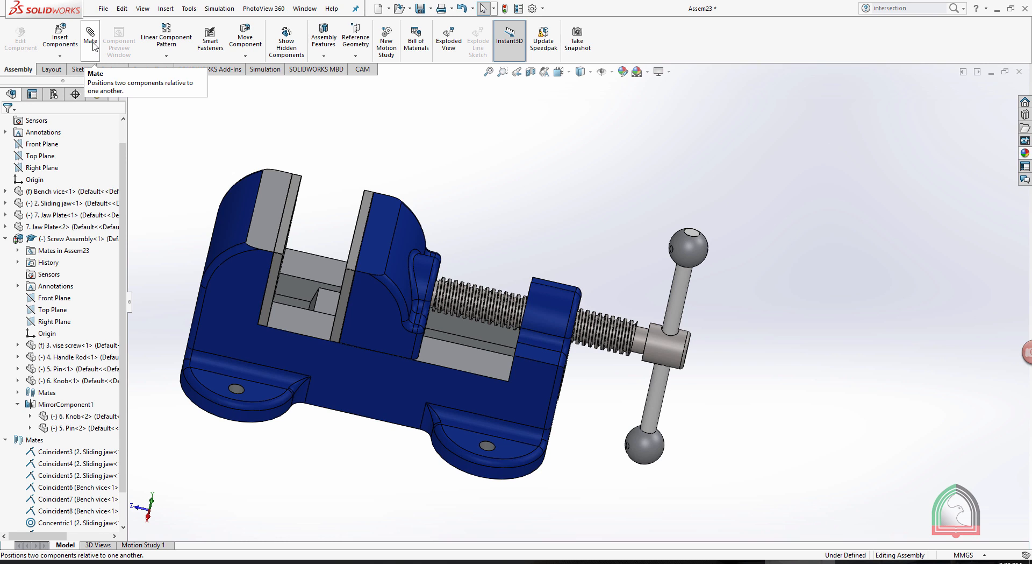
{"action": "left_click_drag", "start_coordinate": [122, 151], "coordinate": [123, 123]}
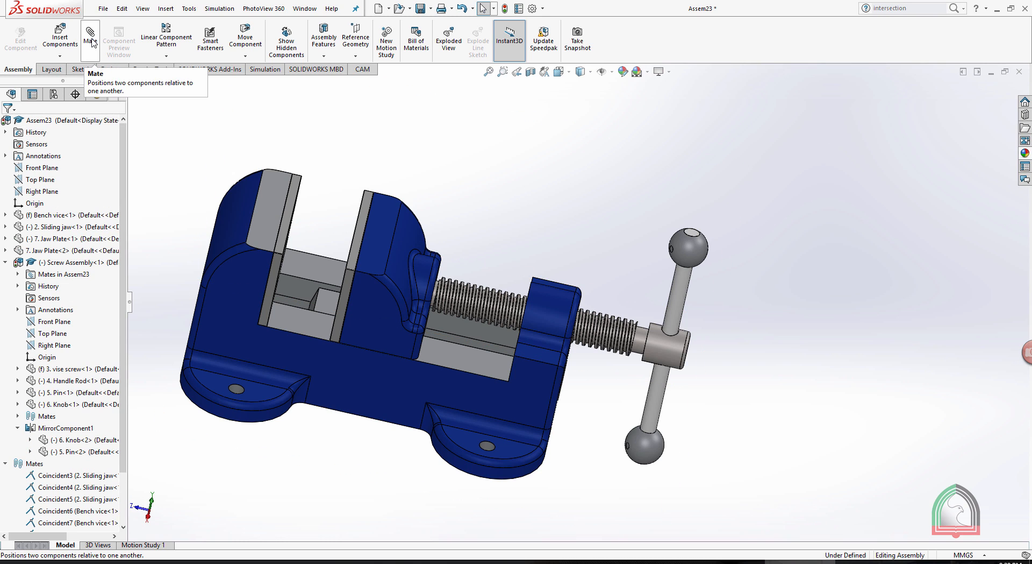
Inspect the facing surfaces of the fixed and sliding jaw plates.
{"action": "middle_click_drag", "start_coordinate": [461, 152], "coordinate": [398, 128]}
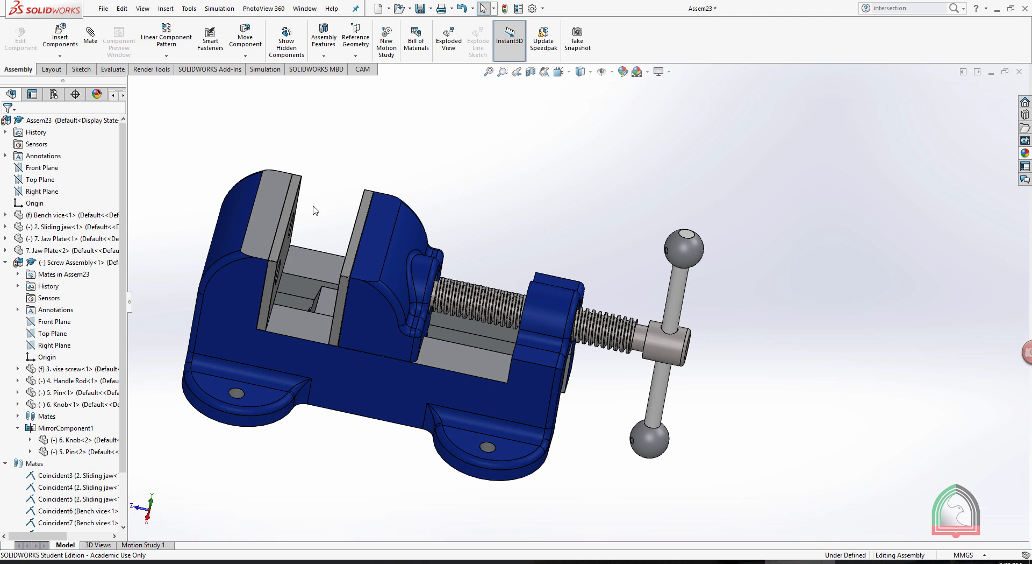
{"action": "left_click", "coordinate": [282, 253]}
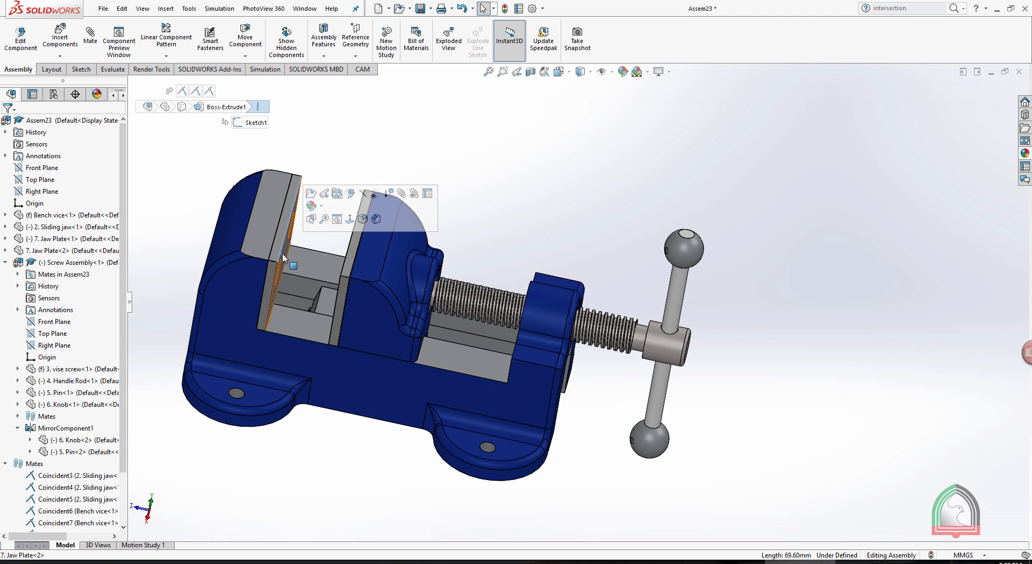
{"action": "middle_click_drag", "start_coordinate": [282, 253], "coordinate": [375, 275]}
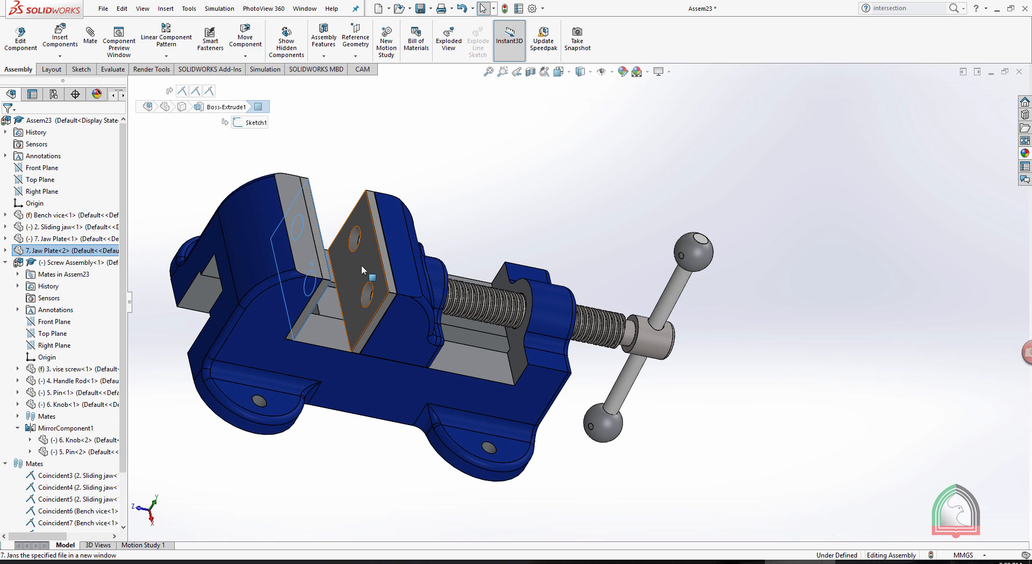
{"action": "left_click", "coordinate": [361, 267]}
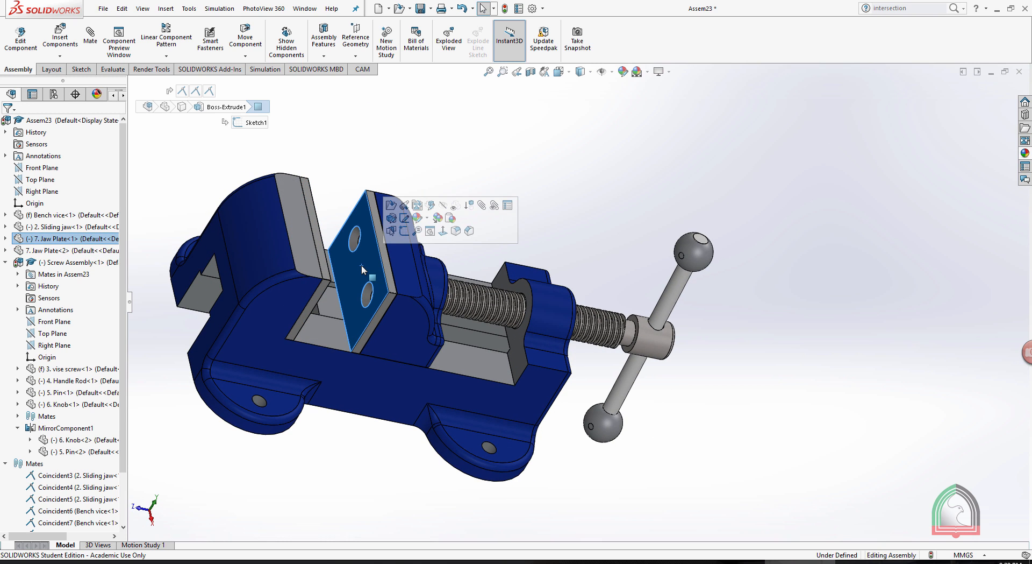
{"action": "scroll", "coordinate": [362, 265], "scroll_direction": "down", "scroll_amount": 2}
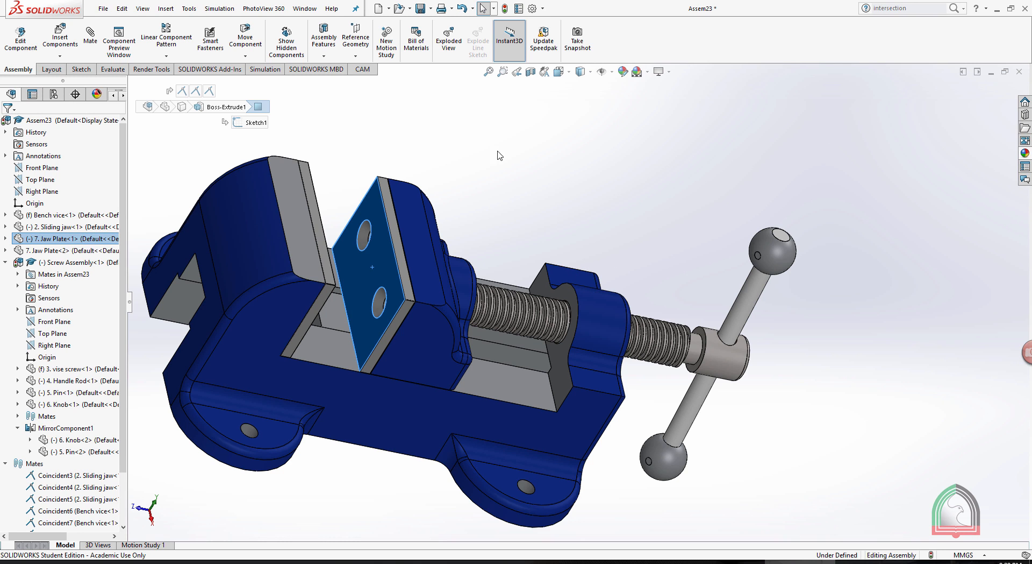
{"action": "middle_click_drag", "start_coordinate": [496, 146], "coordinate": [469, 131]}
{"action": "left_click", "coordinate": [469, 131]}
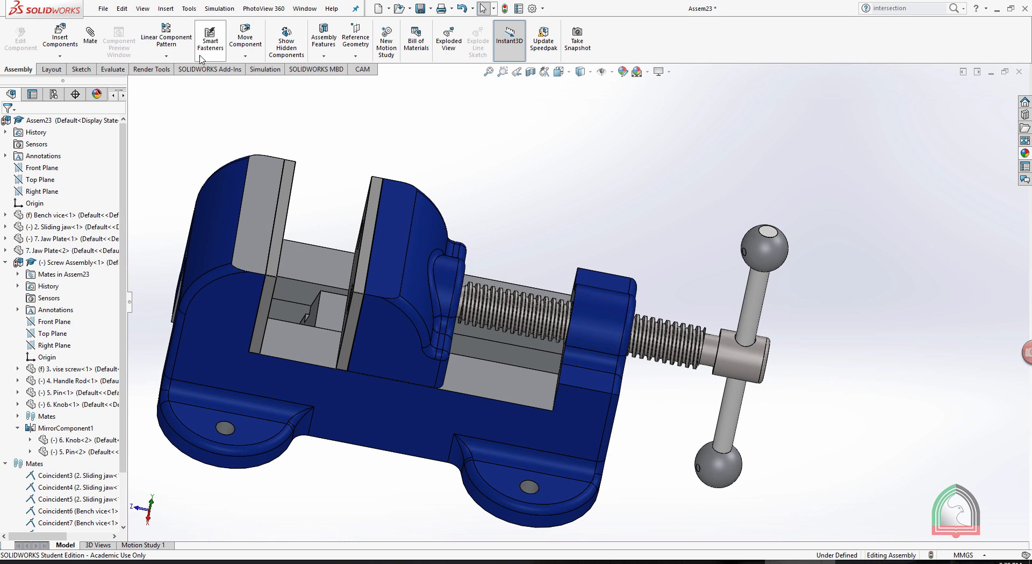
Measure the distance from the fixed jaw plate's clamping face to the inner face of the vice's screw support.
{"action": "left_click", "coordinate": [113, 69]}
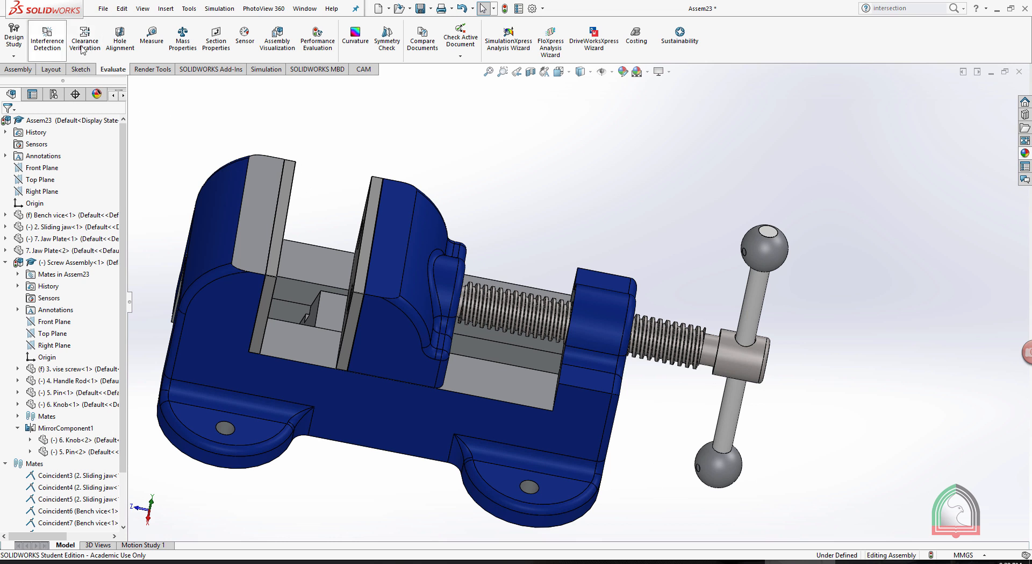
{"action": "left_click", "coordinate": [151, 38]}
{"action": "middle_click_drag", "start_coordinate": [336, 147], "coordinate": [311, 128]}
{"action": "left_click", "coordinate": [320, 197]}
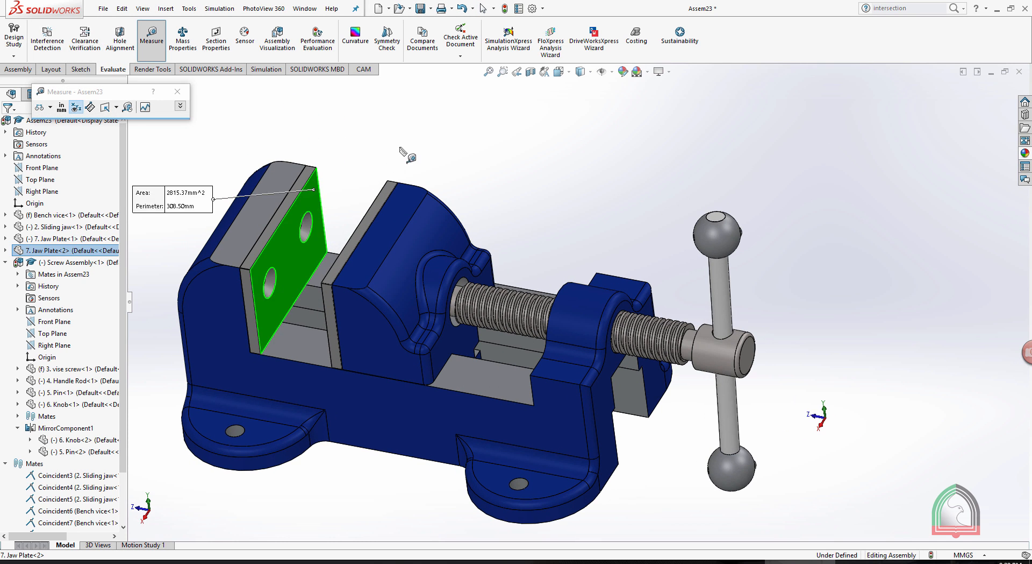
{"action": "middle_click_drag", "start_coordinate": [401, 150], "coordinate": [468, 161]}
{"action": "left_click", "coordinate": [561, 364]}
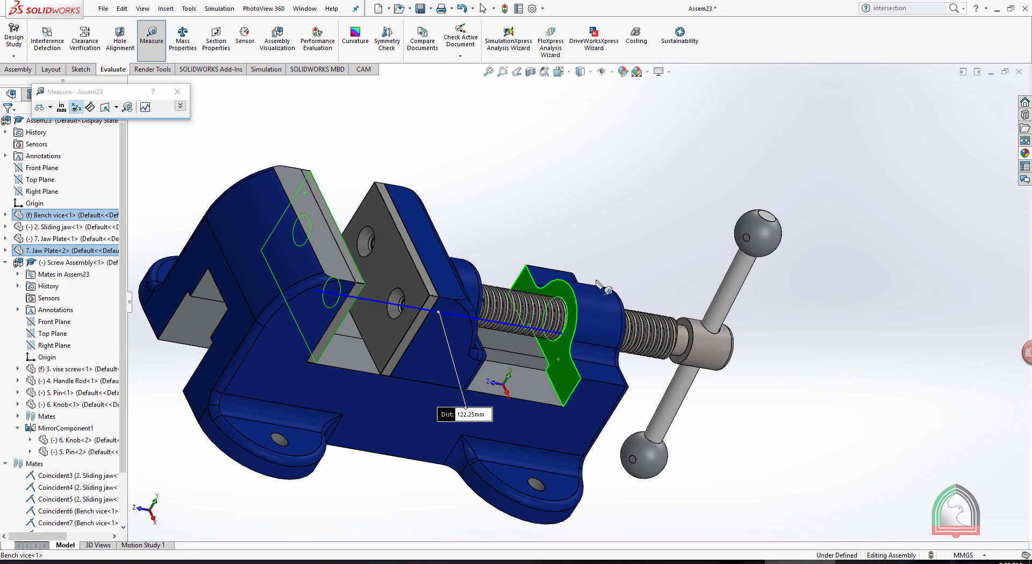
{"action": "middle_click_drag", "start_coordinate": [589, 166], "coordinate": [486, 192]}
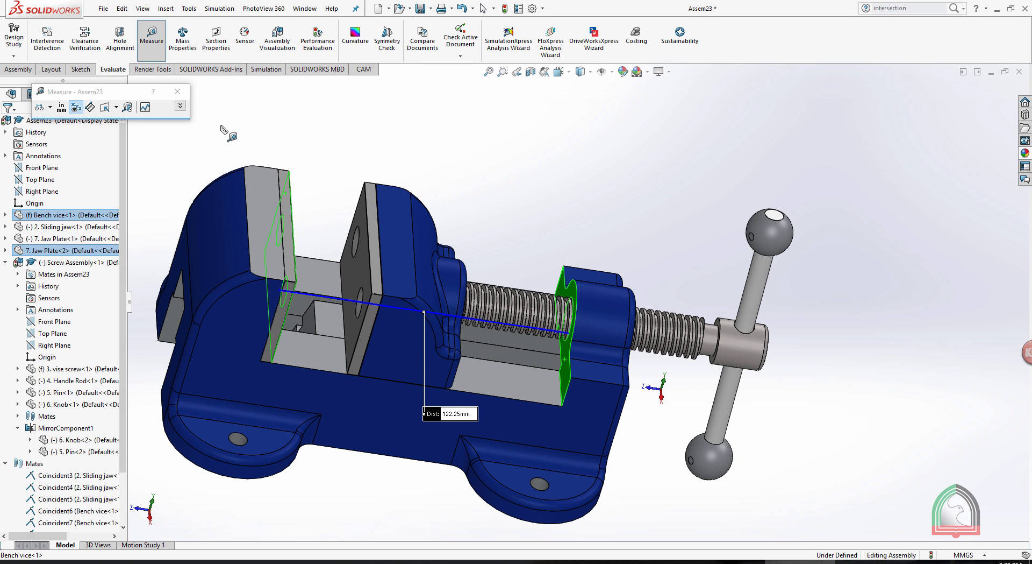
Measure the distance from the moving jaw plate's clamping face to the rear face of the sliding jaw, and finish measuring.
{"action": "left_click", "coordinate": [333, 136]}
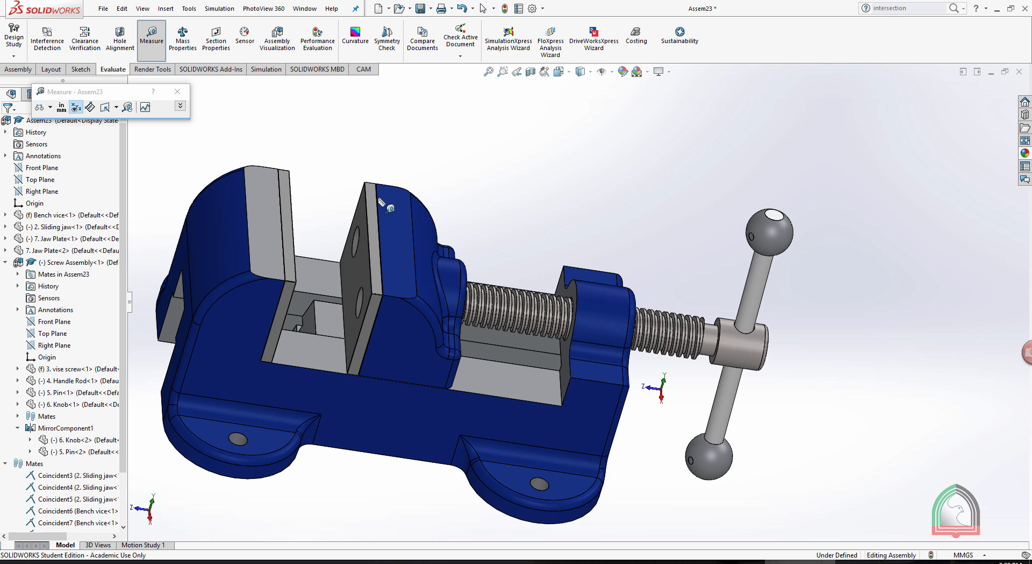
{"action": "left_click", "coordinate": [360, 265]}
{"action": "middle_click_drag", "start_coordinate": [509, 165], "coordinate": [440, 144]}
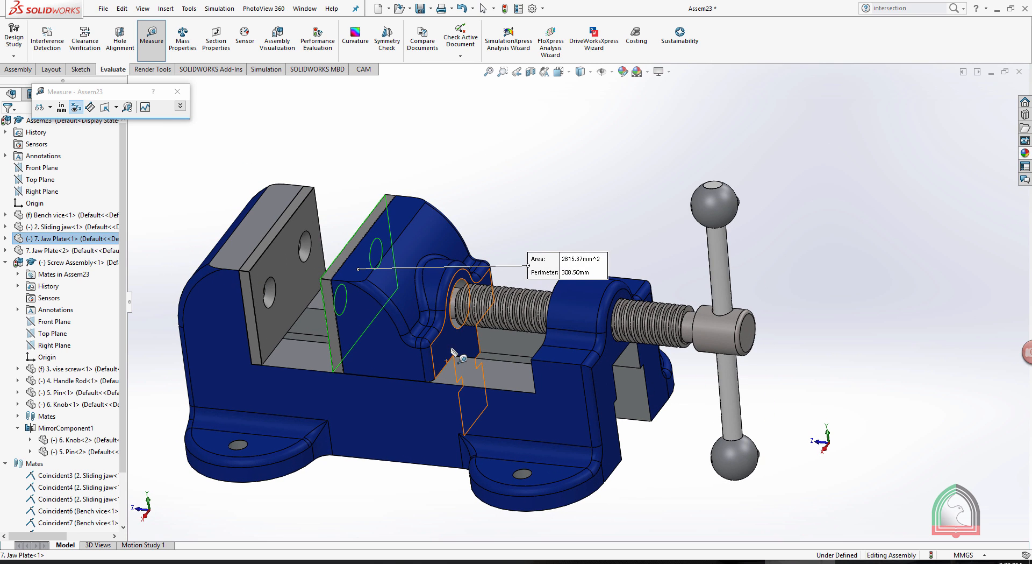
{"action": "left_click", "coordinate": [452, 349]}
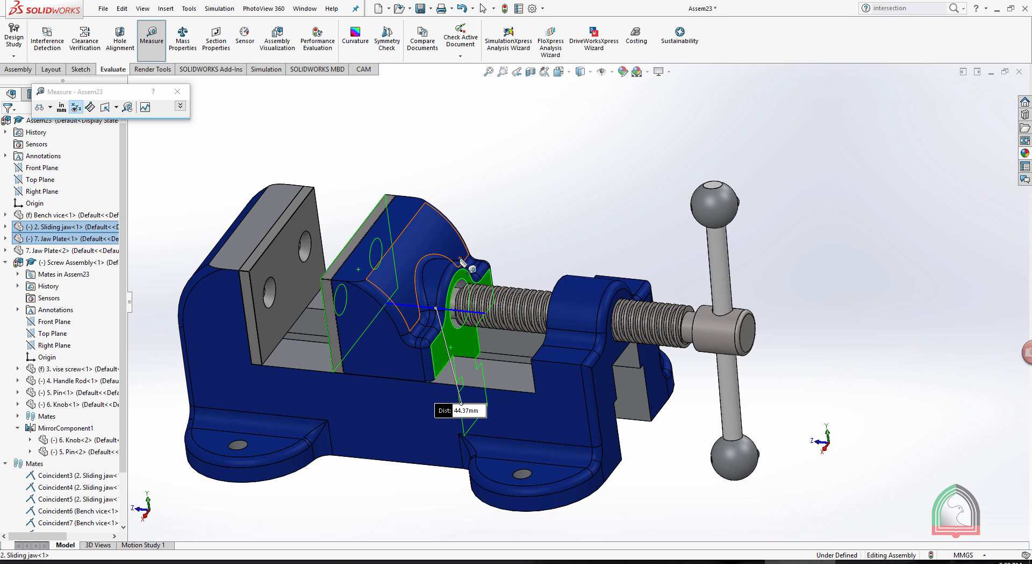
{"action": "key", "text": "Escape"}
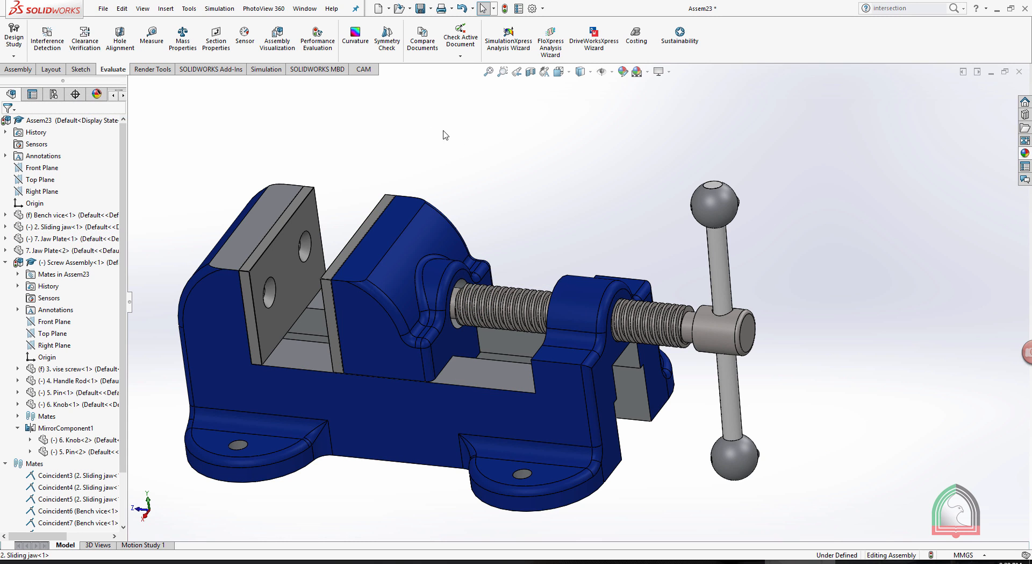
Start an advanced limit distance mate between the facing surfaces of the two jaw plates with a minimum of 0 mm.
{"action": "middle_click_drag", "start_coordinate": [444, 134], "coordinate": [363, 130]}
{"action": "left_click", "coordinate": [18, 69]}
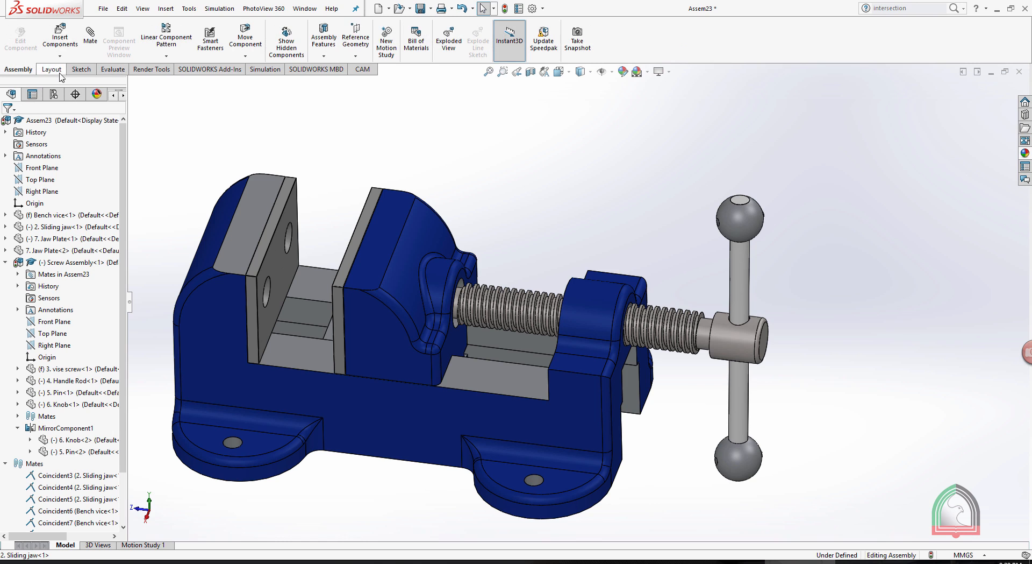
{"action": "left_click", "coordinate": [91, 35]}
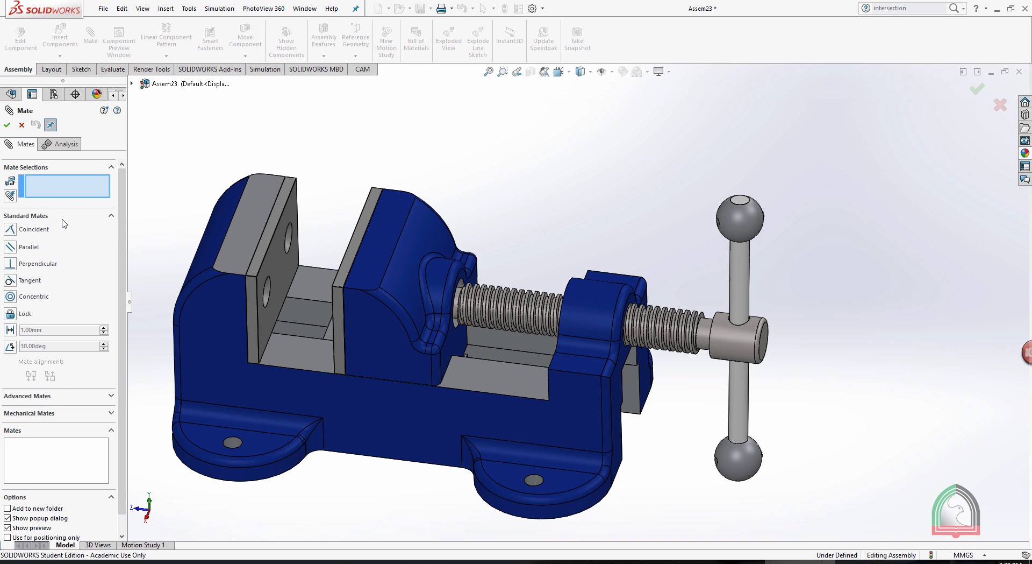
{"action": "left_click", "coordinate": [63, 215]}
{"action": "left_click", "coordinate": [50, 232]}
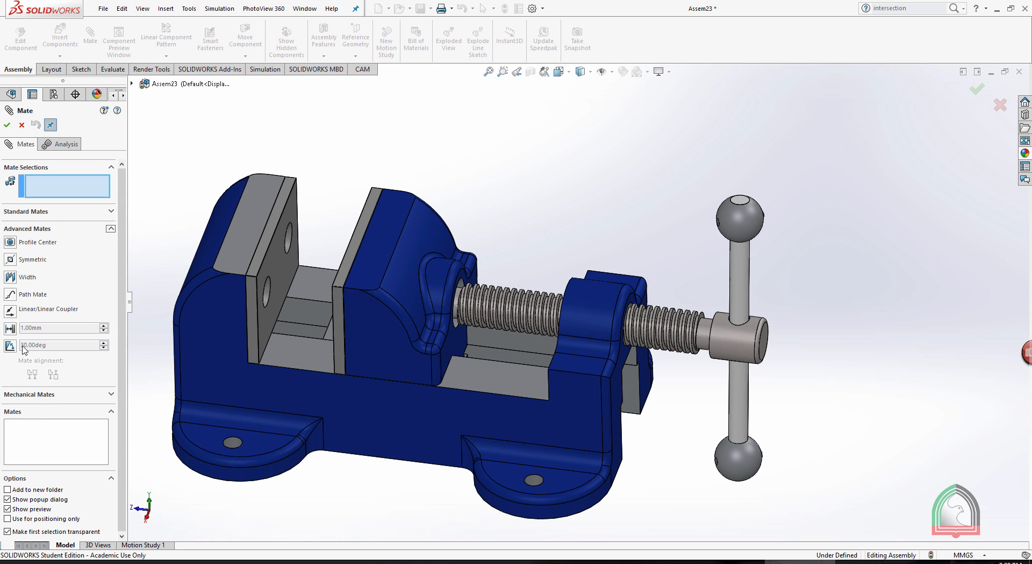
{"action": "left_click", "coordinate": [10, 327]}
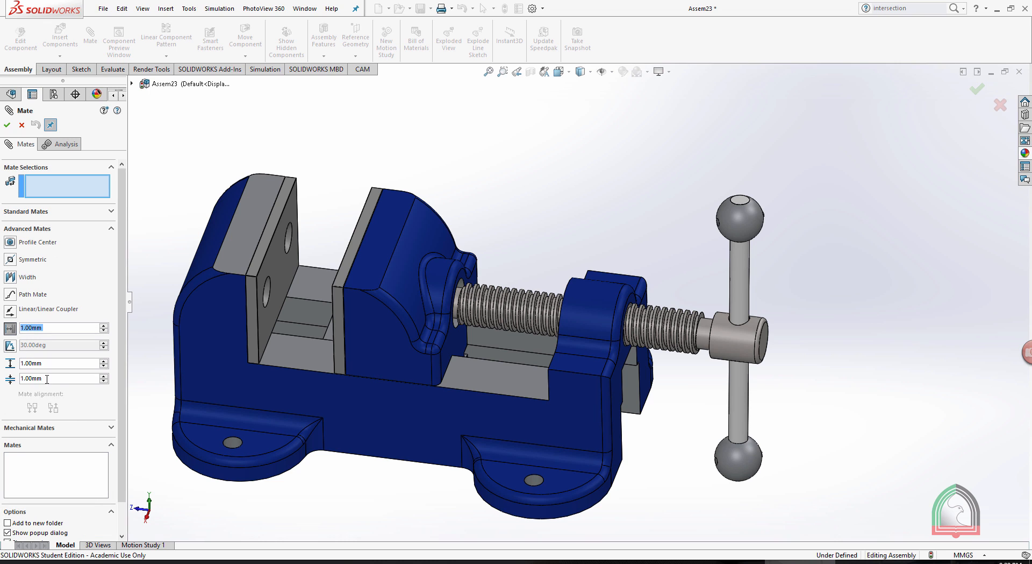
{"action": "left_click", "coordinate": [58, 379]}
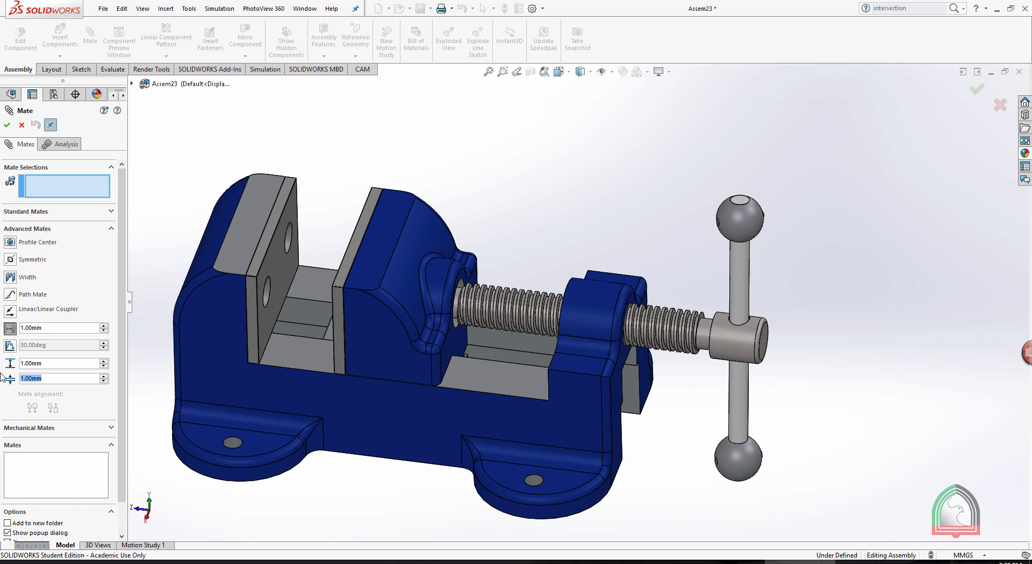
{"action": "type", "text": "0"}
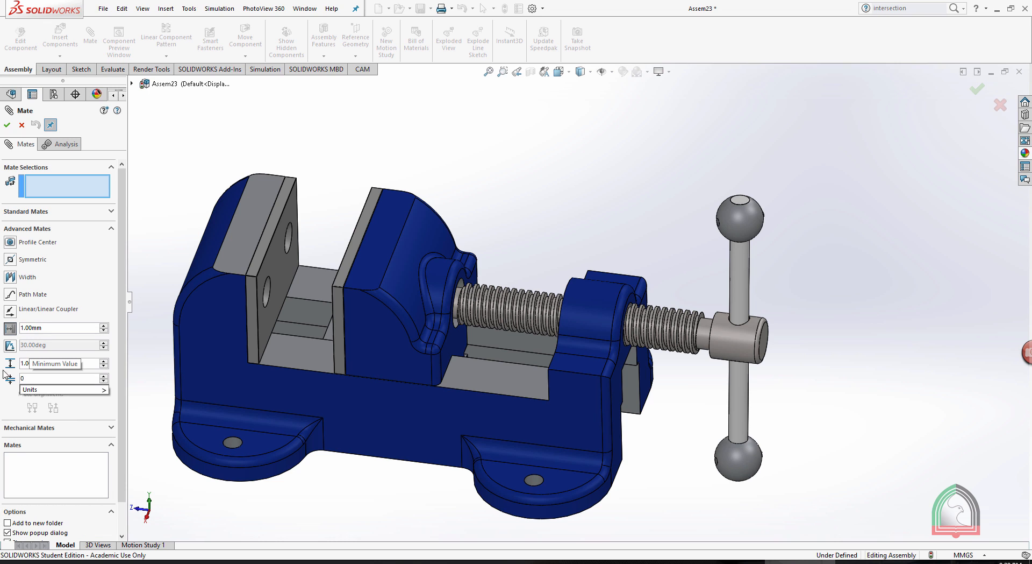
{"action": "left_click", "coordinate": [289, 210]}
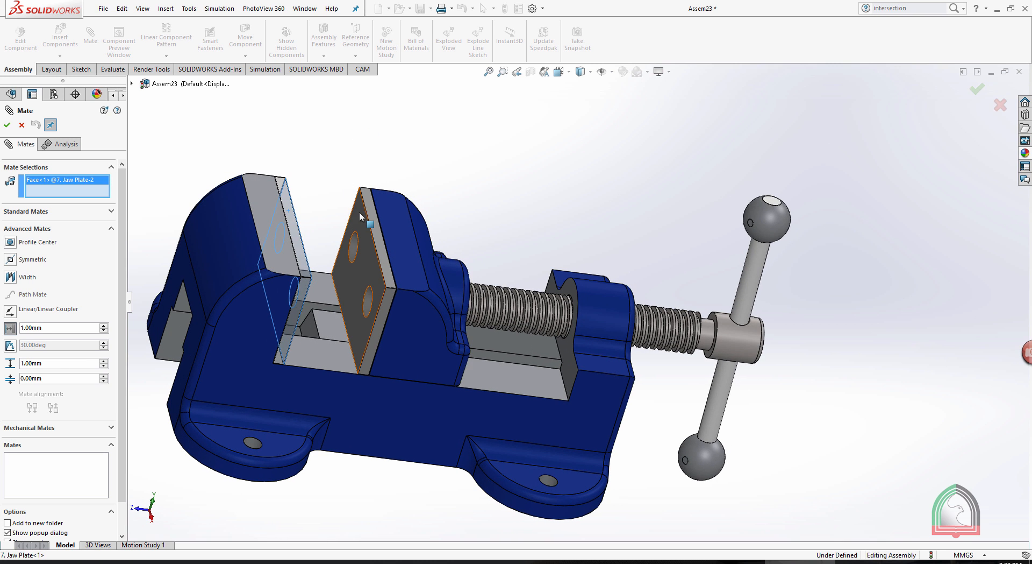
{"action": "left_click", "coordinate": [360, 211]}
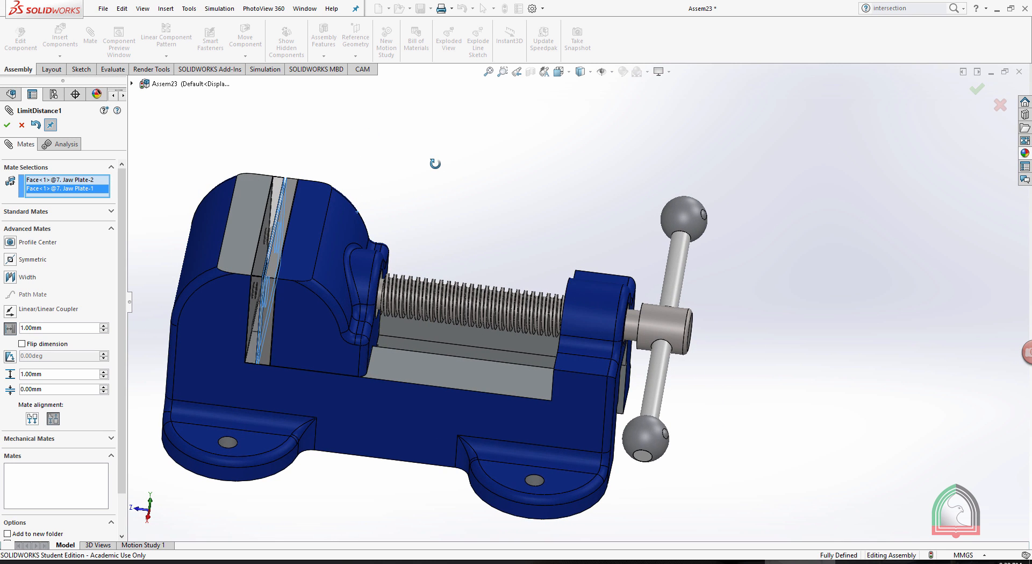
Set the limit mate's maximum and its distance to 77.88 mm, accept it and finish mating.
{"action": "left_click_drag", "start_coordinate": [52, 375], "coordinate": [19, 374]}
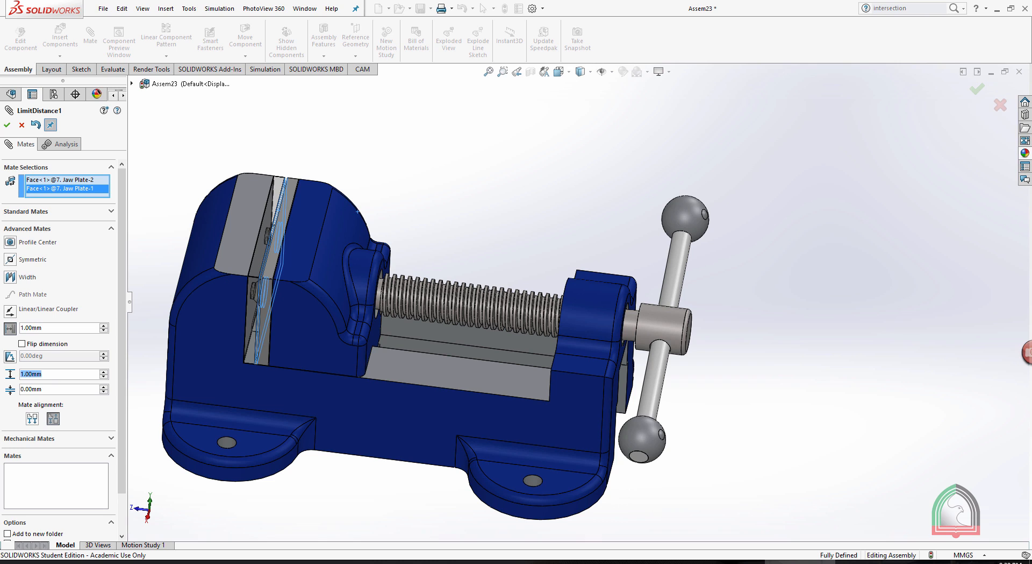
{"action": "type", "text": "7"}
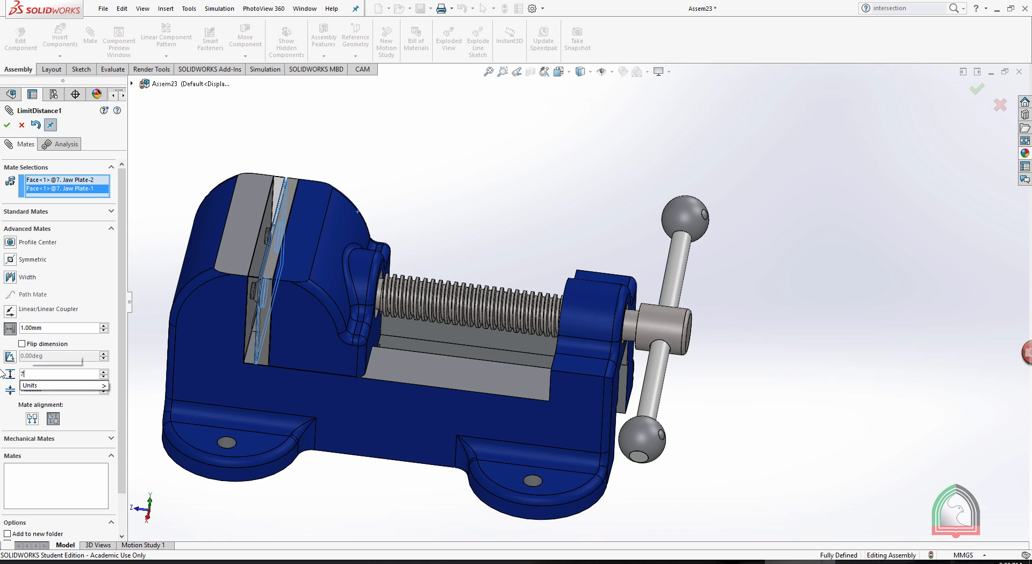
{"action": "type", "text": "7."}
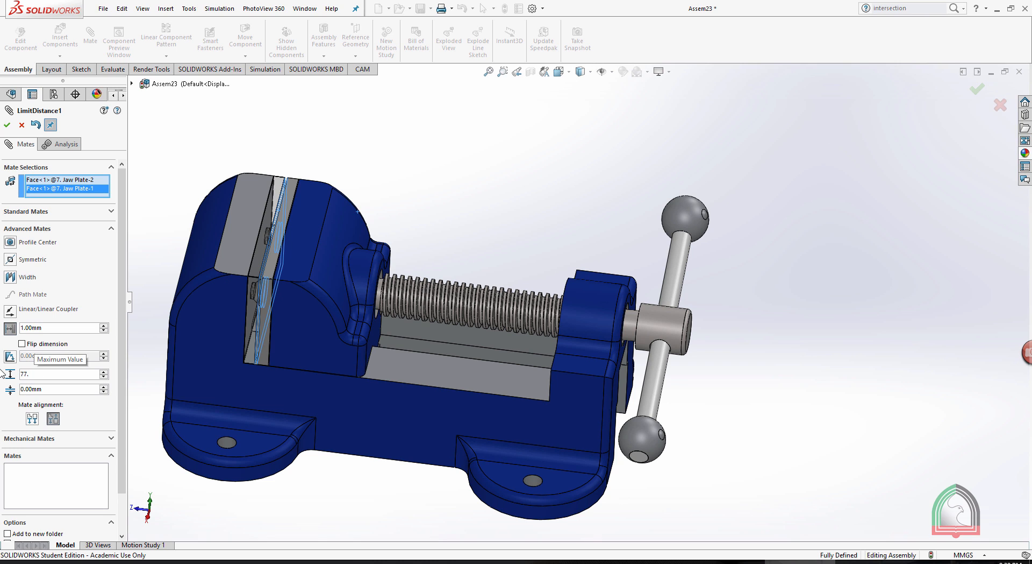
{"action": "type", "text": "88"}
{"action": "key", "text": "Return"}
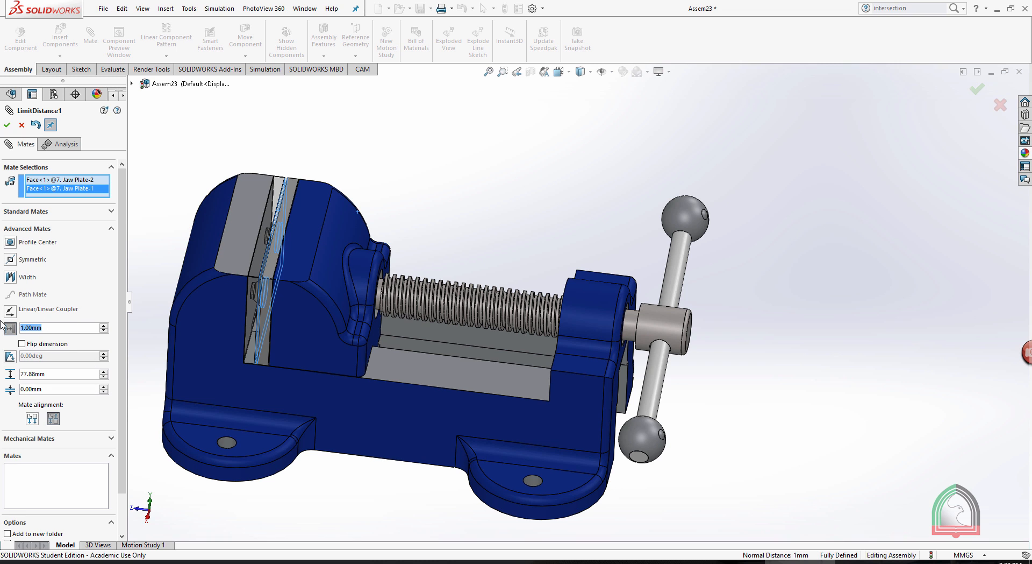
{"action": "type", "text": "77.88"}
{"action": "key", "text": "Return"}
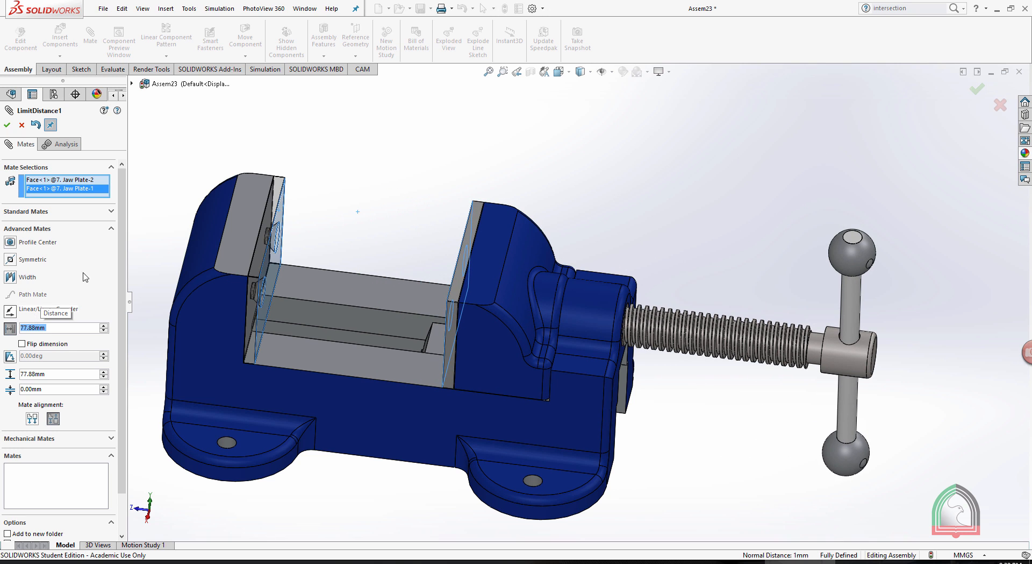
{"action": "left_click", "coordinate": [7, 125]}
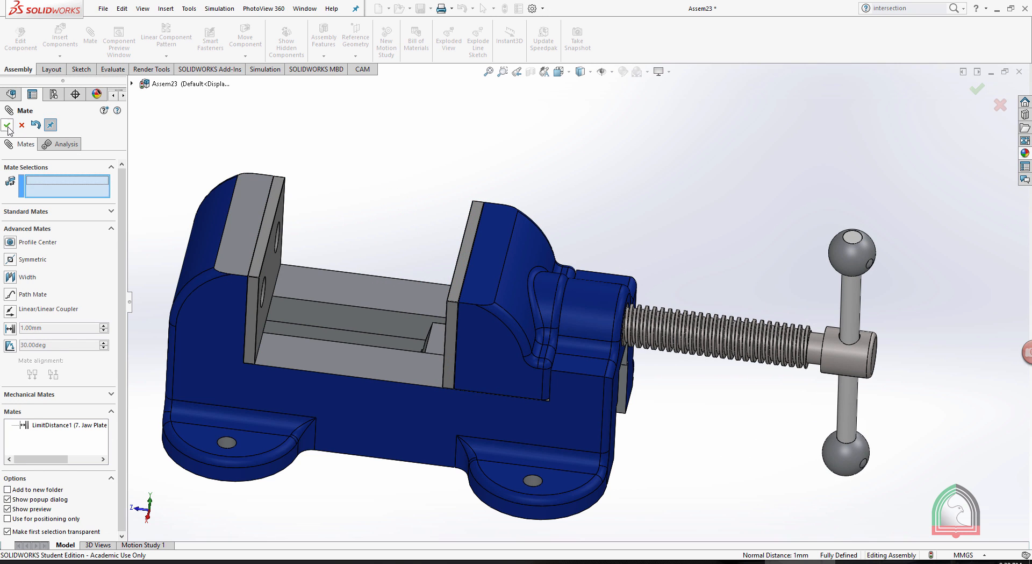
{"action": "left_click", "coordinate": [7, 125]}
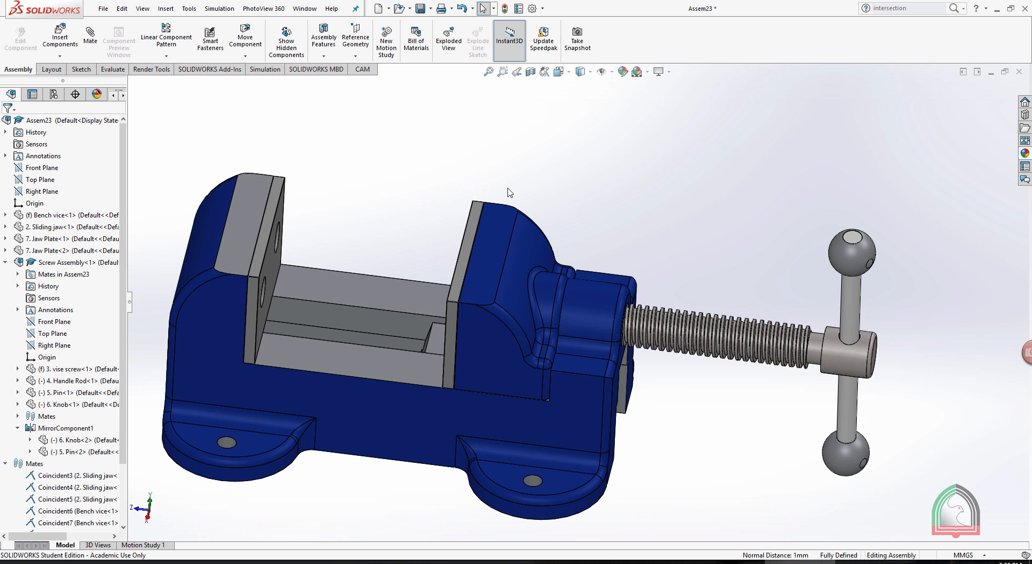
Try to pull the sliding jaw outward past its maximum opening to test the limit mate.
{"action": "middle_click_drag", "start_coordinate": [510, 192], "coordinate": [454, 163]}
{"action": "left_click", "coordinate": [483, 247]}
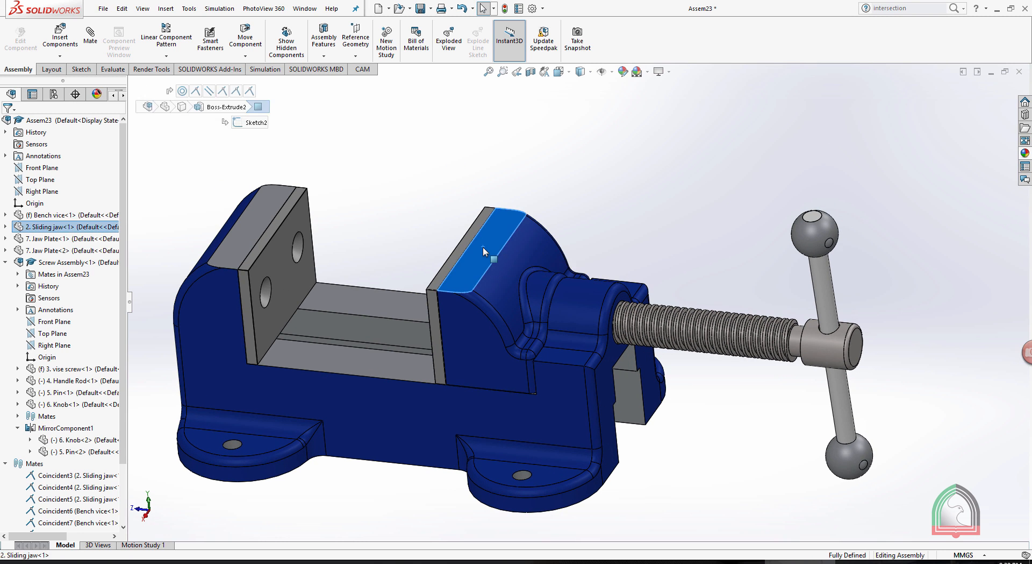
{"action": "left_click_drag", "start_coordinate": [483, 249], "coordinate": [530, 263]}
{"action": "key", "text": "Escape"}
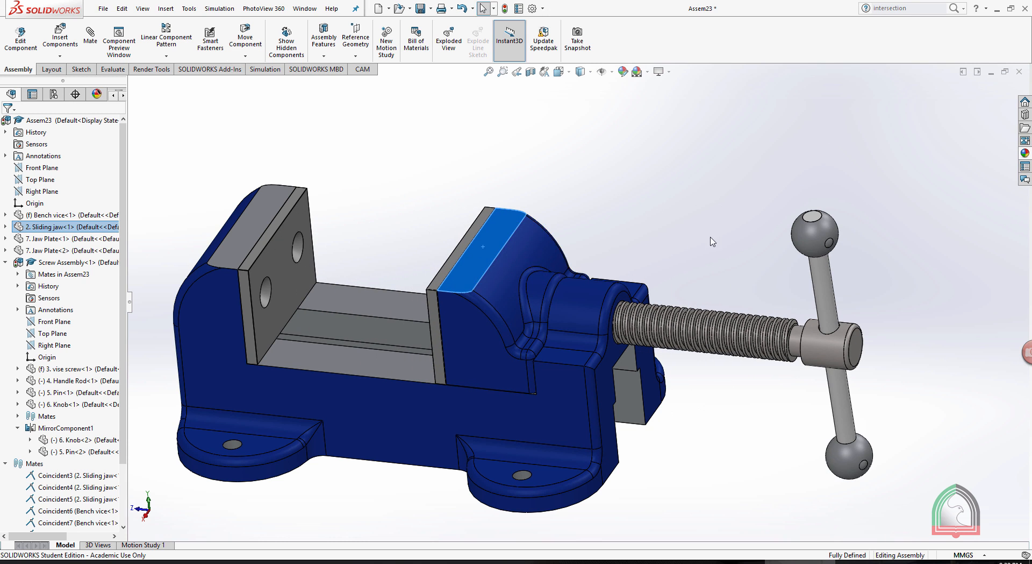
{"action": "middle_click_drag", "start_coordinate": [708, 237], "coordinate": [629, 228]}
{"action": "left_click", "coordinate": [631, 233]}
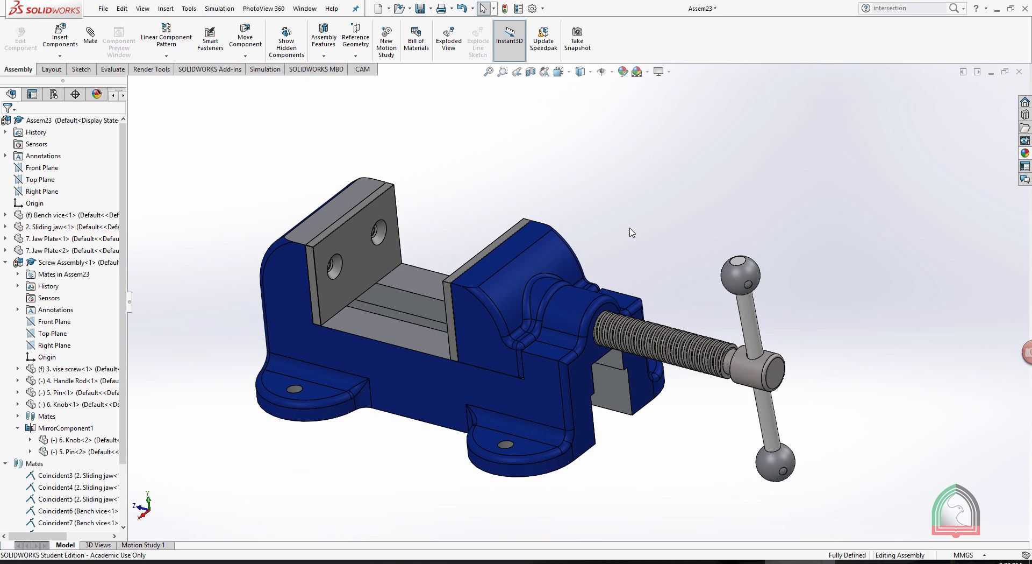
Turn the handle by its knob to move the jaw inward, and pull the sliding jaw back to its fully open position.
{"action": "left_click_drag", "start_coordinate": [743, 272], "coordinate": [794, 389]}
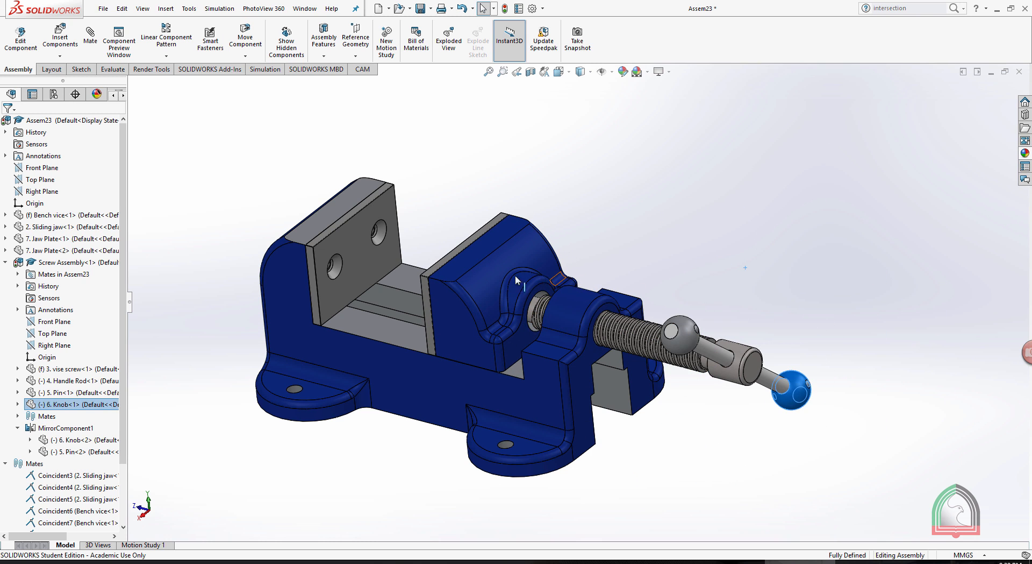
{"action": "left_click_drag", "start_coordinate": [472, 263], "coordinate": [502, 272]}
{"action": "key", "text": "Escape"}
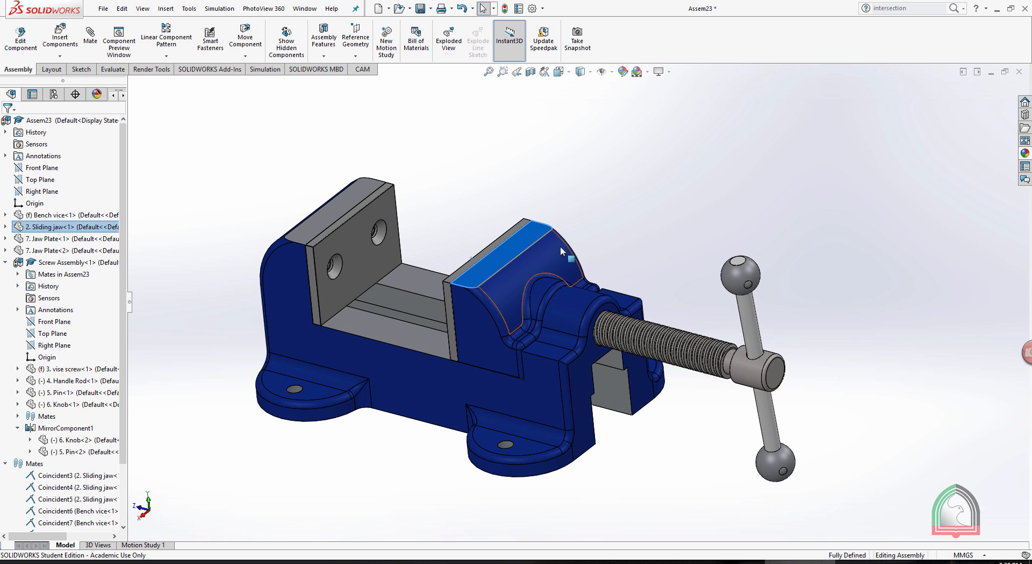
{"action": "left_click", "coordinate": [549, 176]}
{"action": "middle_click_drag", "start_coordinate": [549, 175], "coordinate": [558, 178]}
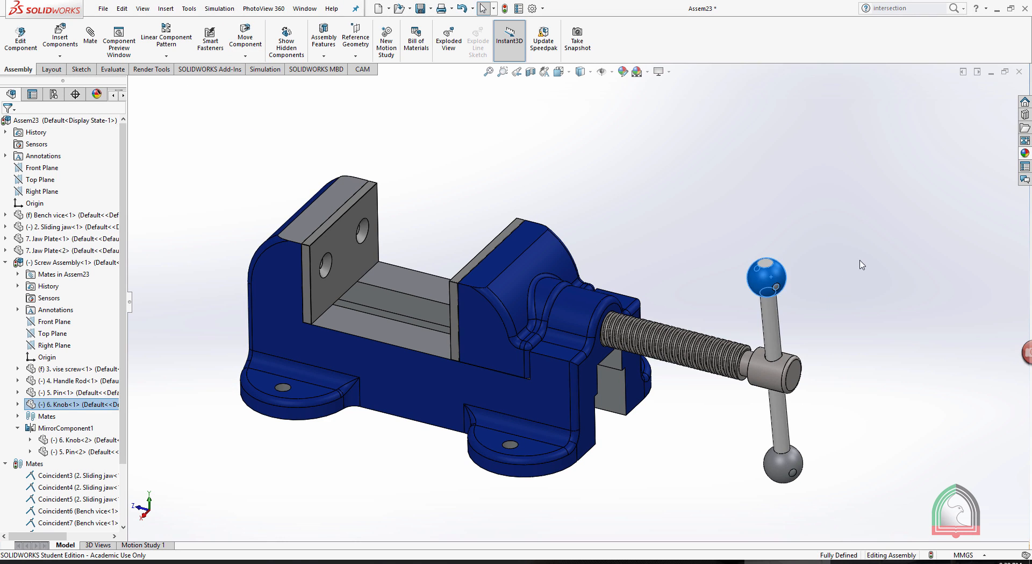
In Motion Study 1, add a constant-speed rotary motor on the cylindrical head of the vise screw.
{"action": "left_click", "coordinate": [146, 545]}
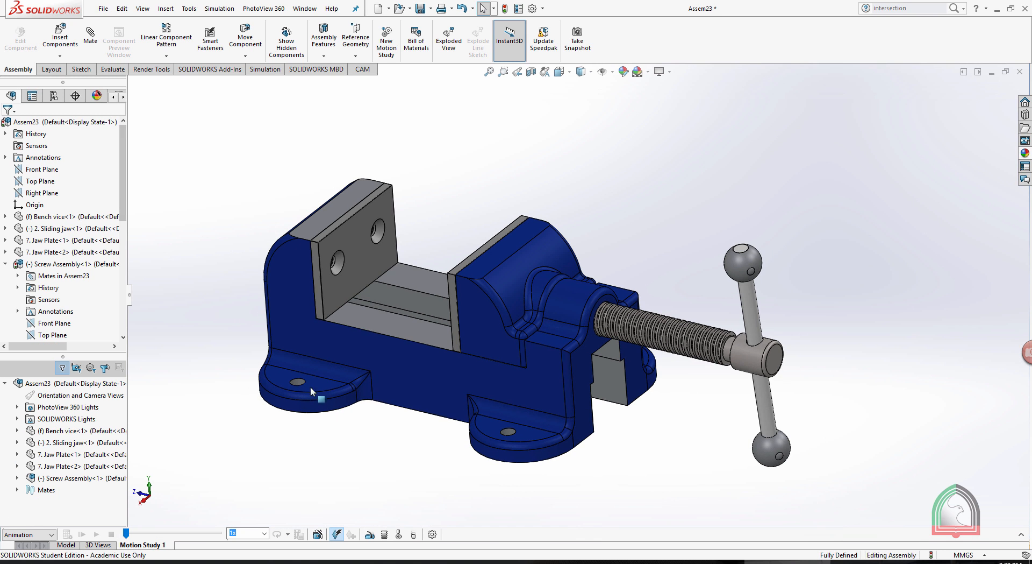
{"action": "left_click", "coordinate": [1022, 534]}
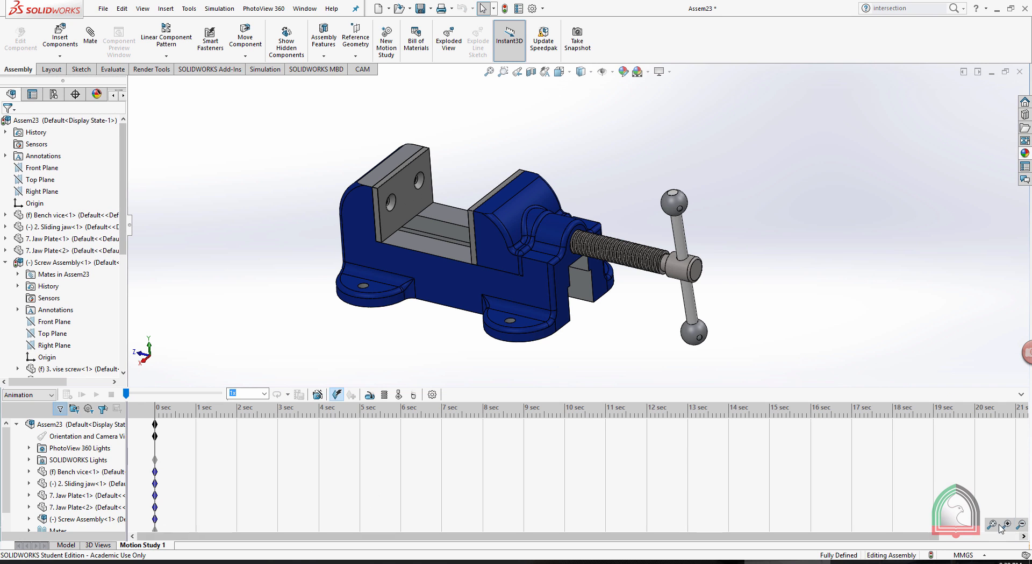
{"action": "left_click", "coordinate": [369, 396]}
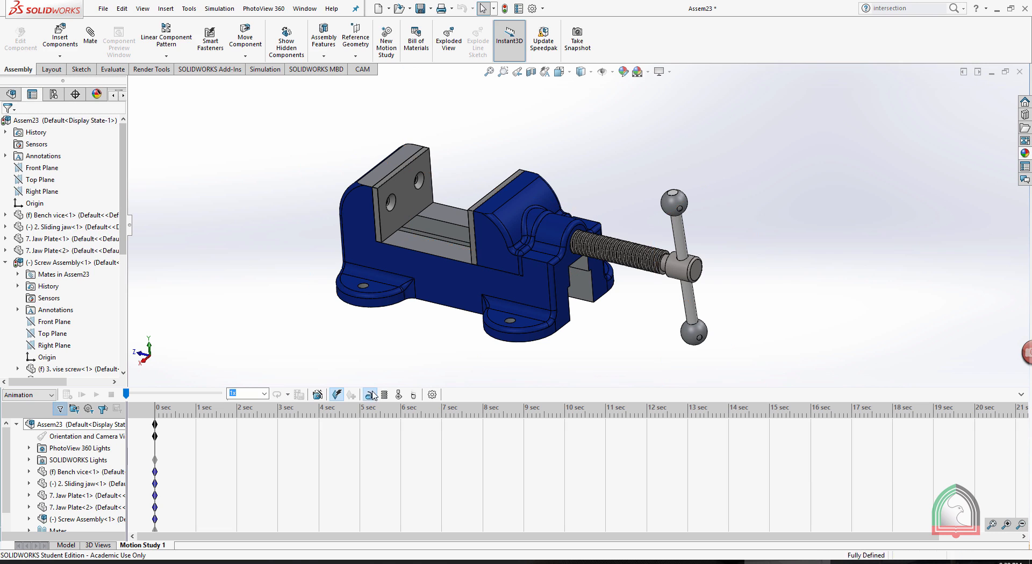
{"action": "scroll", "coordinate": [677, 262], "scroll_direction": "down", "scroll_amount": 2}
{"action": "left_click", "coordinate": [659, 271]}
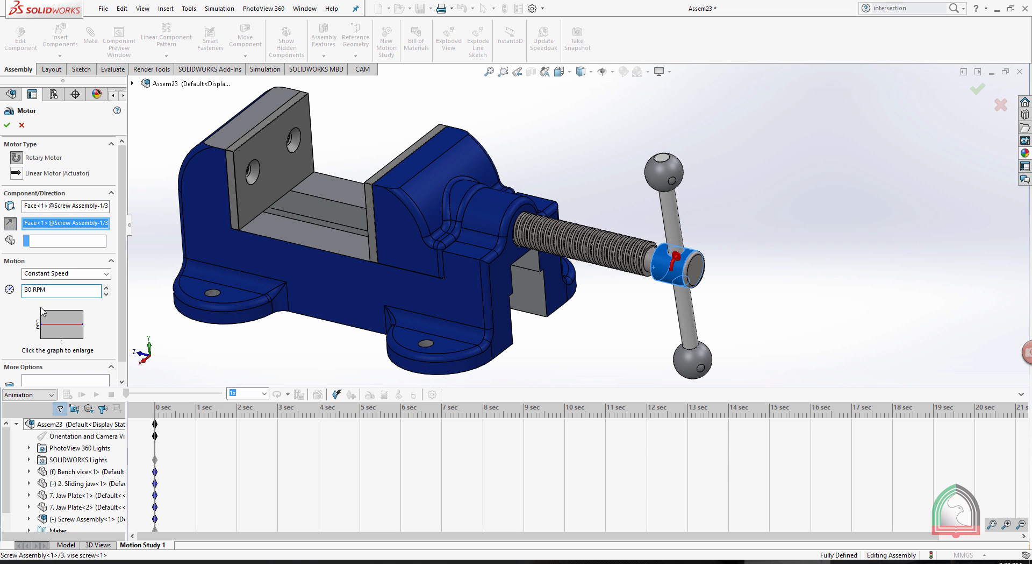
{"action": "left_click", "coordinate": [7, 125]}
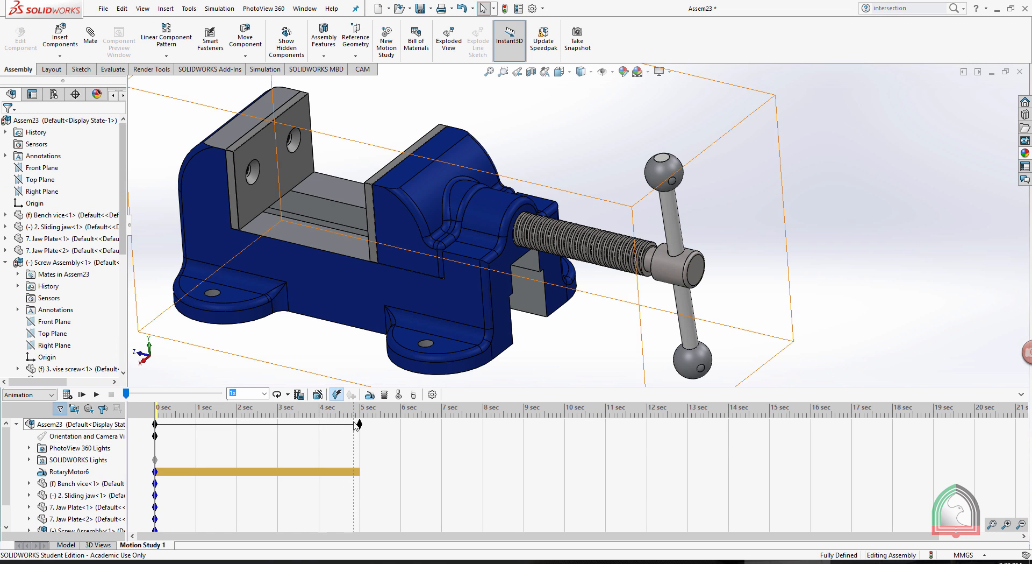
Extend the animation to 20 seconds, collapse the timeline and calculate the motion study.
{"action": "left_click_drag", "start_coordinate": [362, 423], "coordinate": [755, 429]}
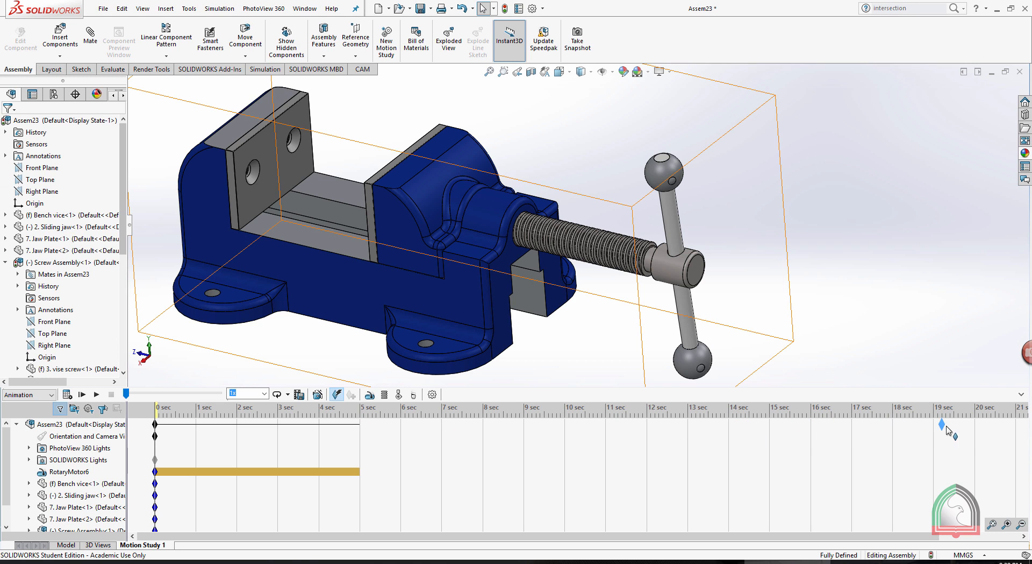
{"action": "left_click_drag", "start_coordinate": [977, 427], "coordinate": [975, 425]}
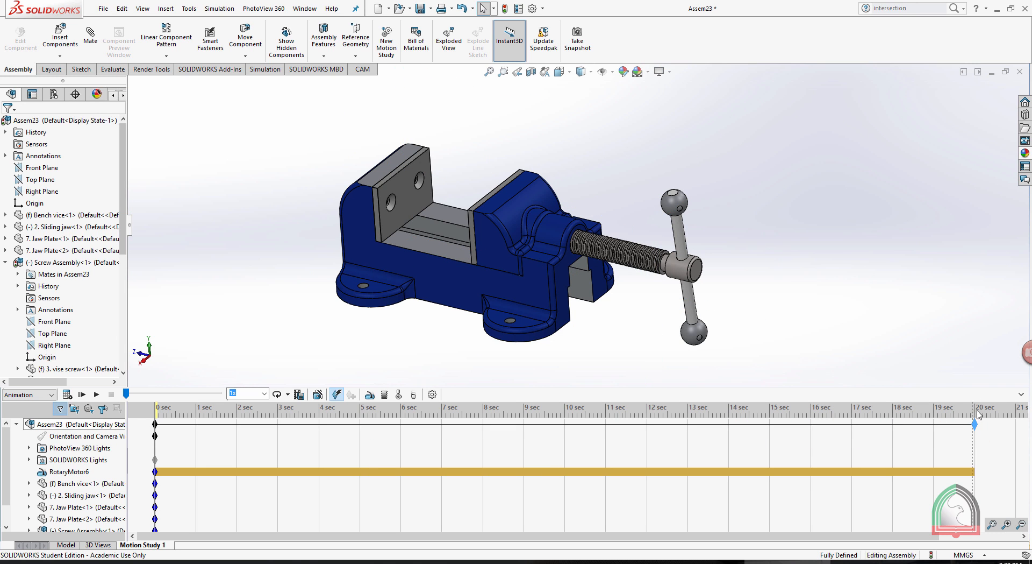
{"action": "left_click", "coordinate": [1021, 394]}
{"action": "scroll", "coordinate": [343, 300], "scroll_direction": "down", "scroll_amount": 2}
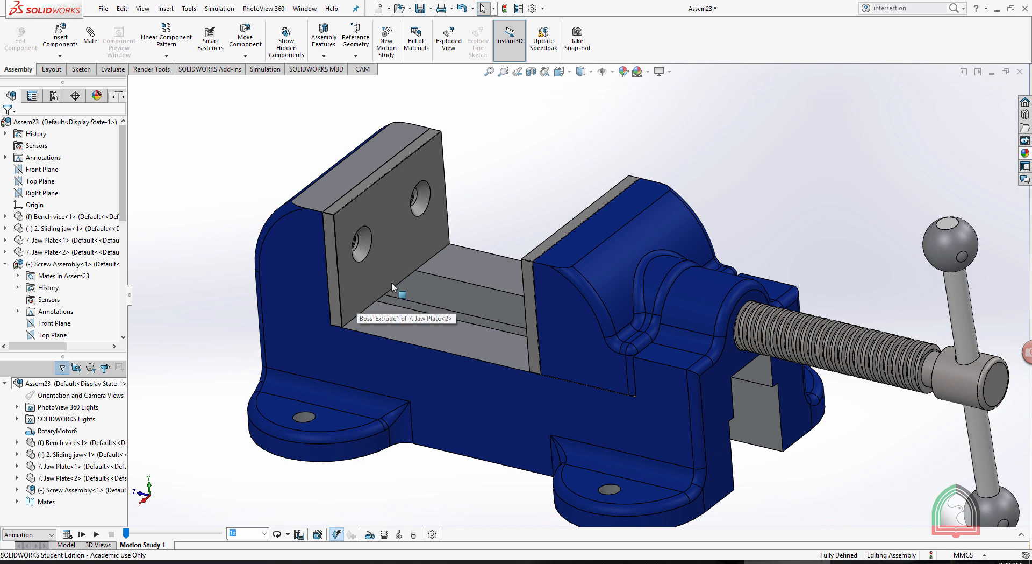
{"action": "left_click", "coordinate": [83, 534]}
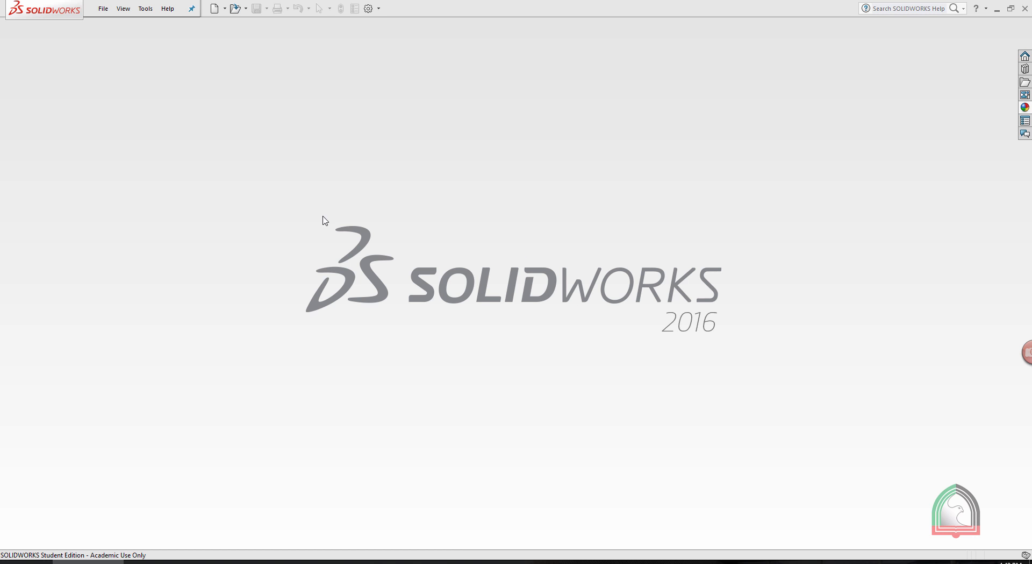
Create a new assembly and place the Body part as its first component.
{"action": "left_click", "coordinate": [102, 9]}
{"action": "left_click", "coordinate": [118, 24]}
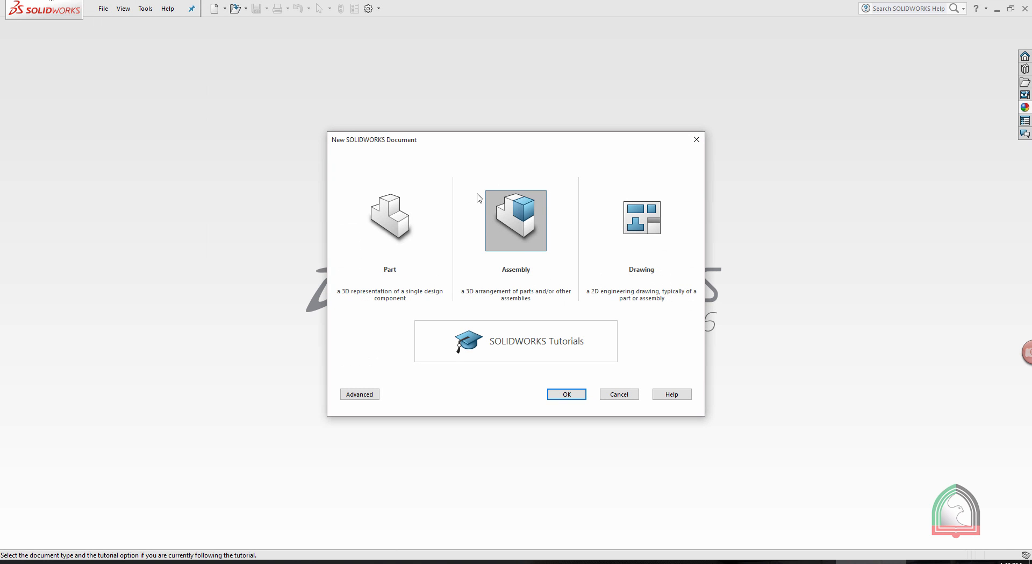
{"action": "double_click", "coordinate": [515, 229]}
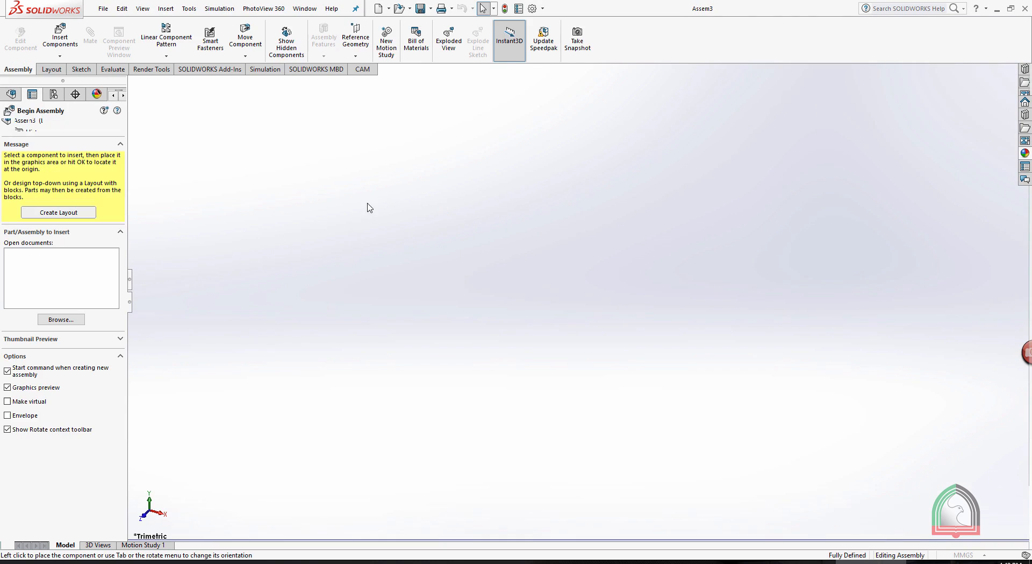
{"action": "left_click", "coordinate": [60, 319]}
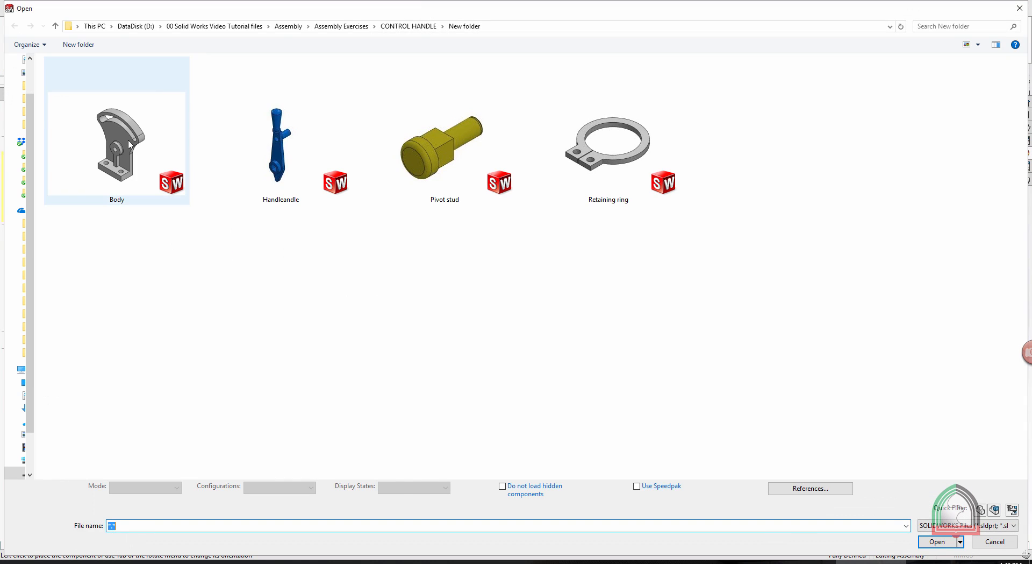
{"action": "key", "text": "Escape"}
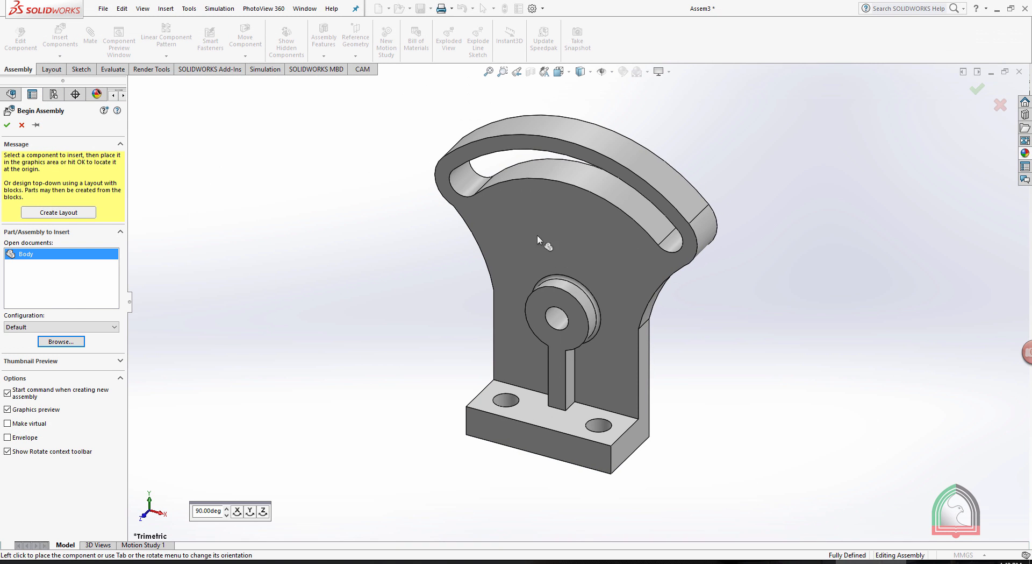
{"action": "left_click", "coordinate": [537, 235]}
Insert the Handleandle, Pivot stud and Retaining ring parts together and place them beside the body.
{"action": "left_click", "coordinate": [64, 30]}
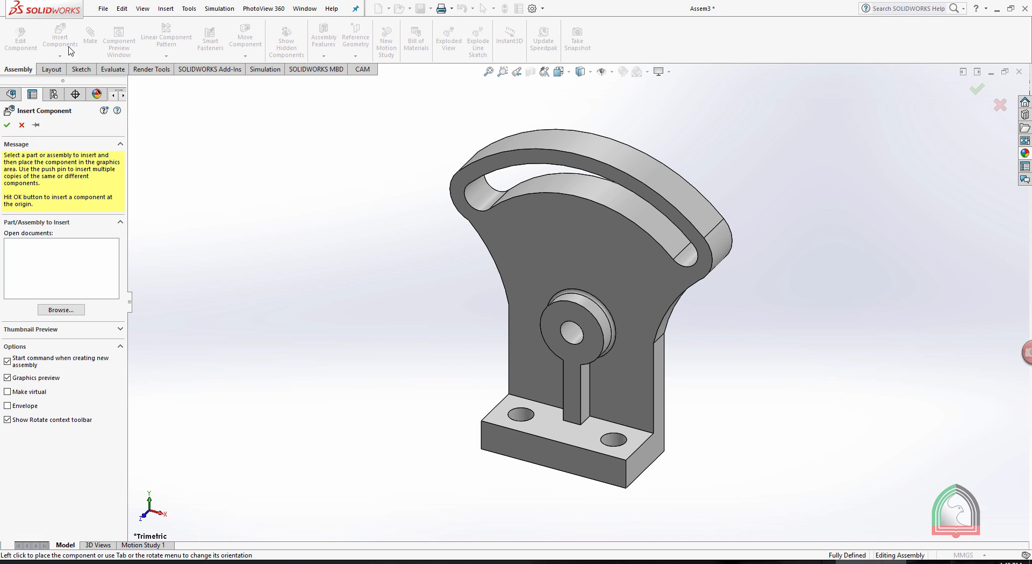
{"action": "left_click", "coordinate": [59, 309]}
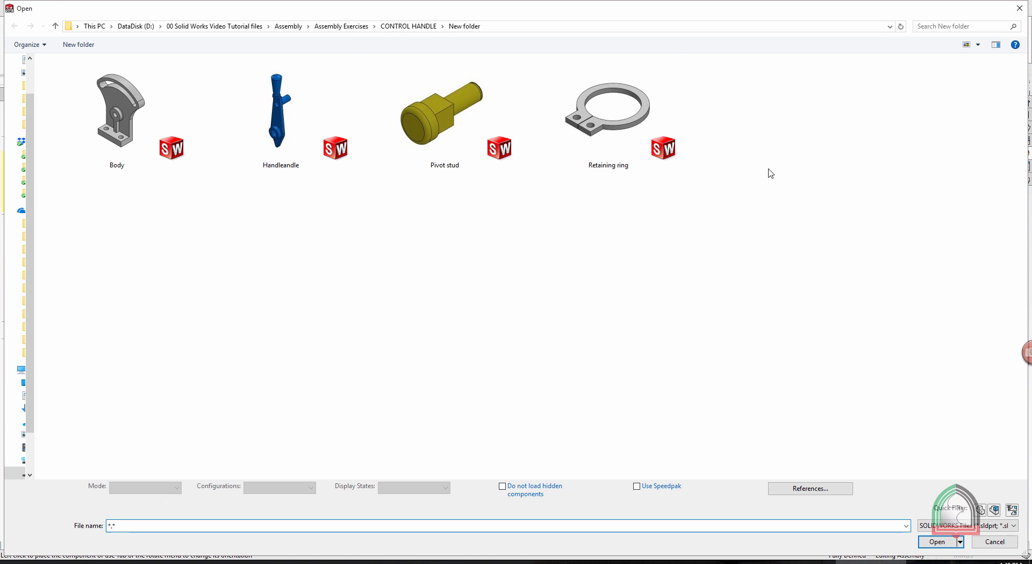
{"action": "left_click_drag", "start_coordinate": [769, 172], "coordinate": [212, 127]}
{"action": "left_click", "coordinate": [939, 542]}
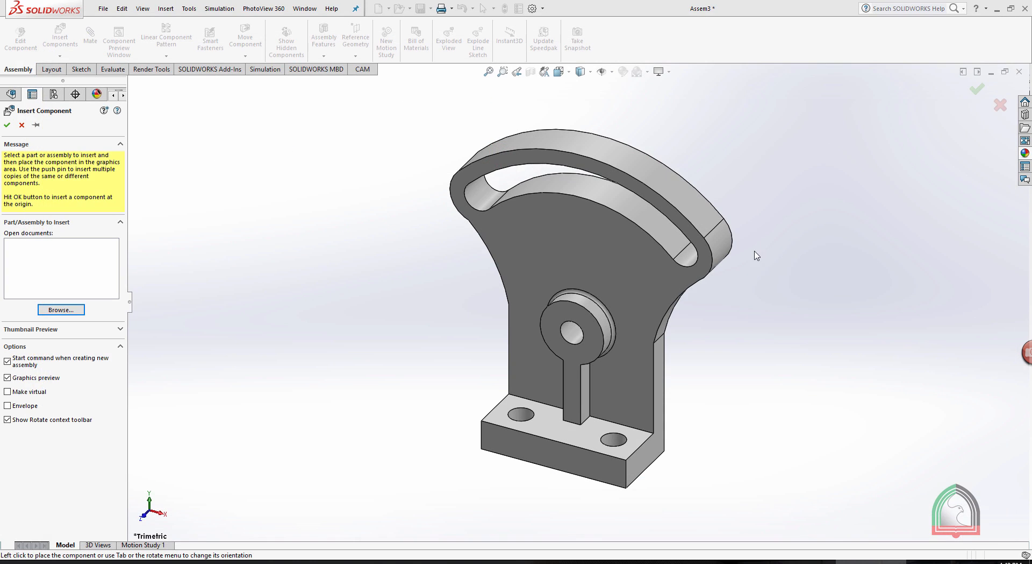
{"action": "left_click", "coordinate": [733, 210]}
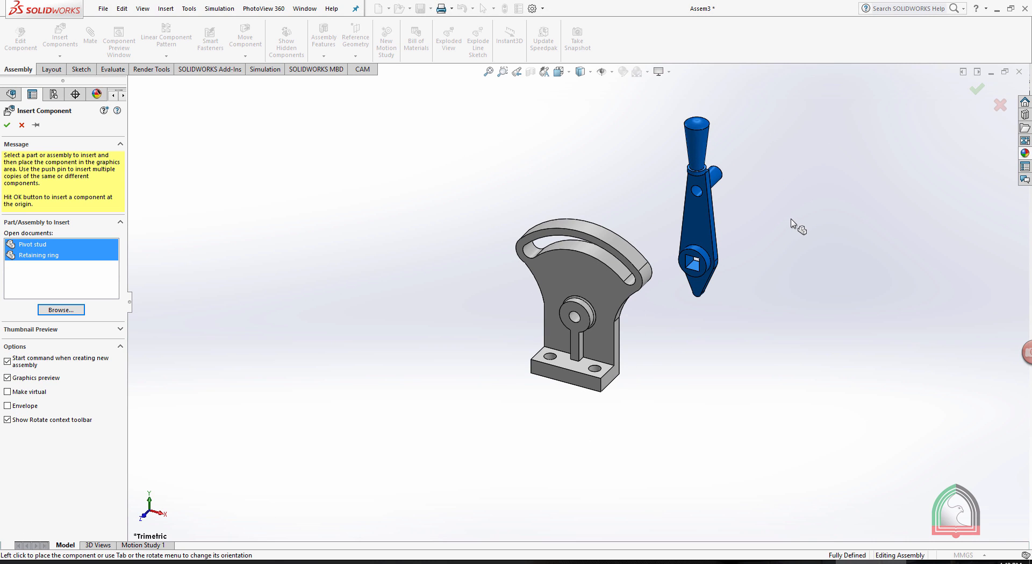
{"action": "left_click", "coordinate": [837, 232]}
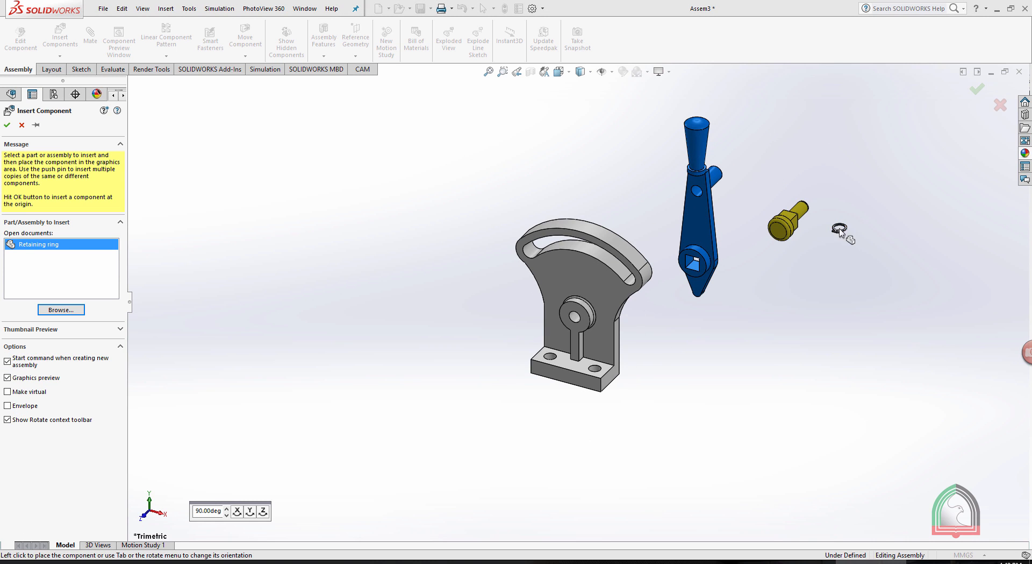
{"action": "left_click", "coordinate": [874, 236]}
Add a concentric mate between the circular edge of the handle's hub and that of the body's front boss.
{"action": "scroll", "coordinate": [704, 258], "scroll_direction": "down", "scroll_amount": 5}
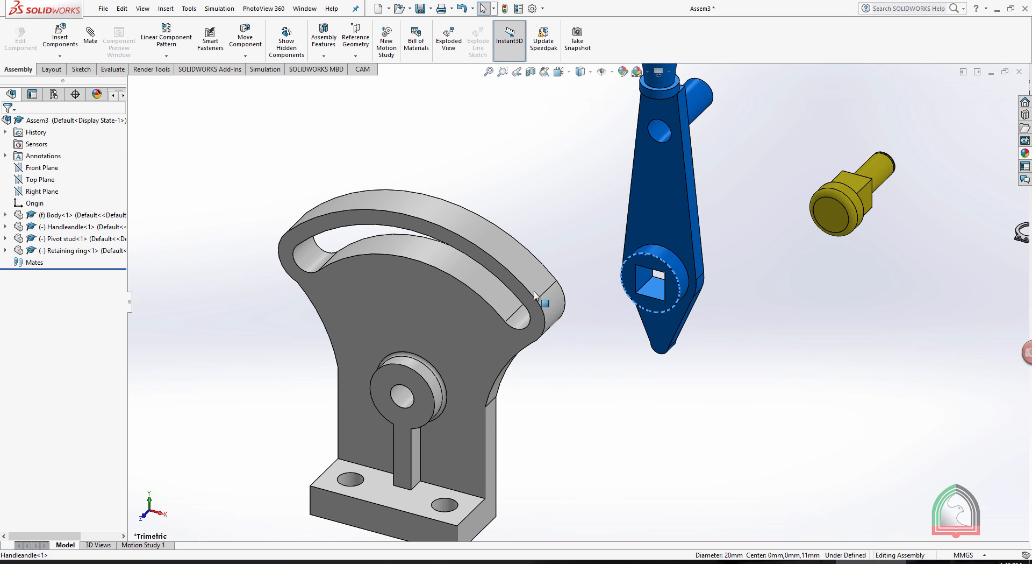
{"action": "left_click", "coordinate": [394, 364], "text": "ctrl"}
{"action": "left_click", "coordinate": [88, 38]}
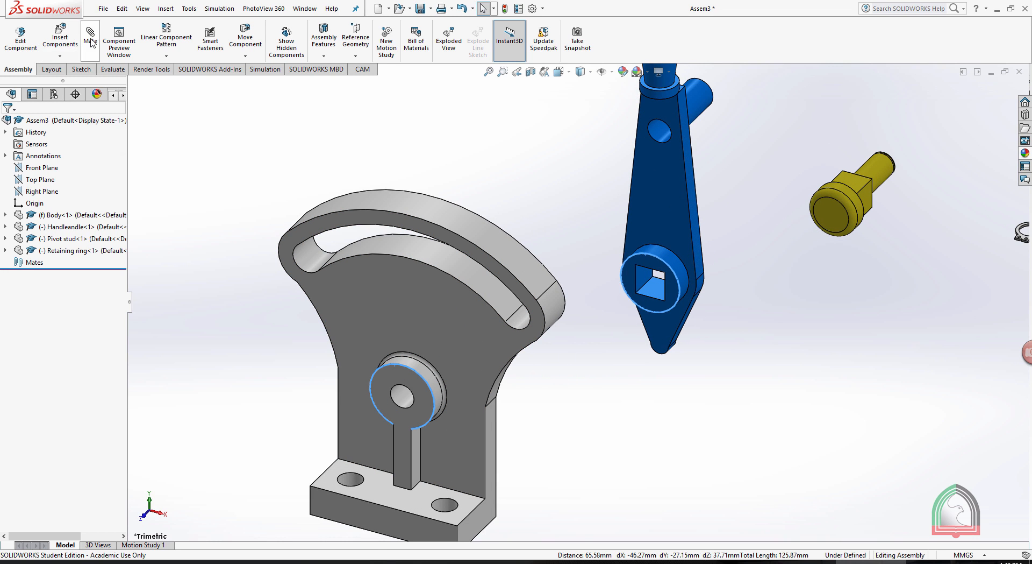
{"action": "left_click", "coordinate": [7, 124]}
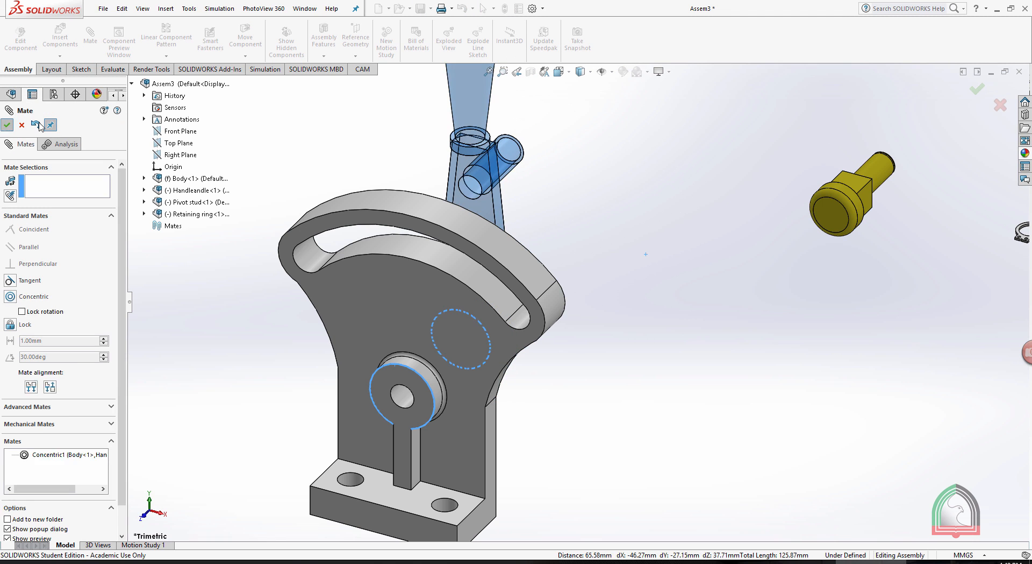
Add a coincident mate between the handle's rear face and the front face of the body's boss.
{"action": "scroll", "coordinate": [430, 212], "scroll_direction": "up", "scroll_amount": 5}
{"action": "middle_click_drag", "start_coordinate": [430, 212], "coordinate": [592, 339]}
{"action": "left_click", "coordinate": [721, 285]}
{"action": "scroll", "coordinate": [418, 381], "scroll_direction": "down", "scroll_amount": 5}
{"action": "left_click", "coordinate": [418, 381]}
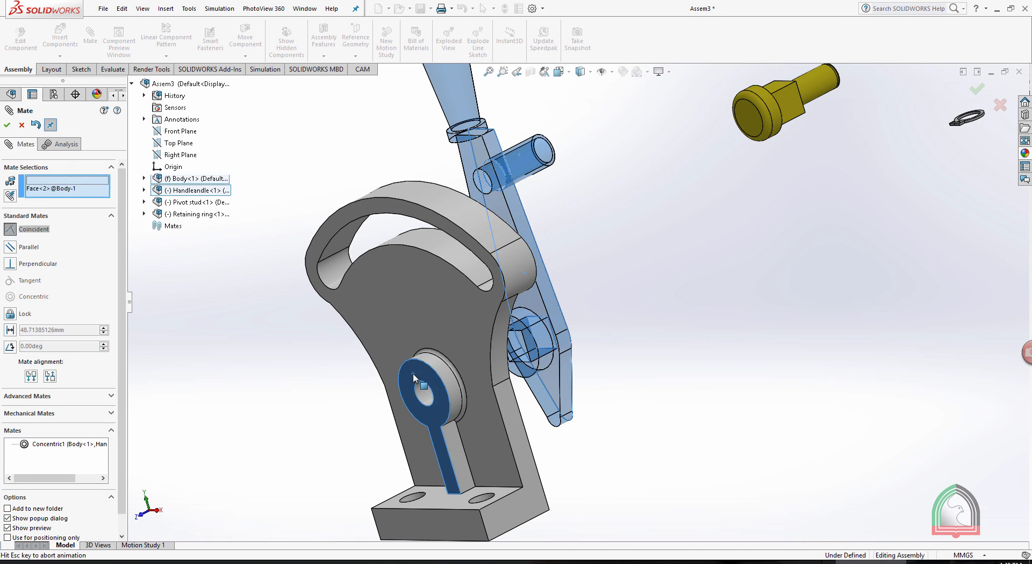
{"action": "left_click", "coordinate": [7, 125]}
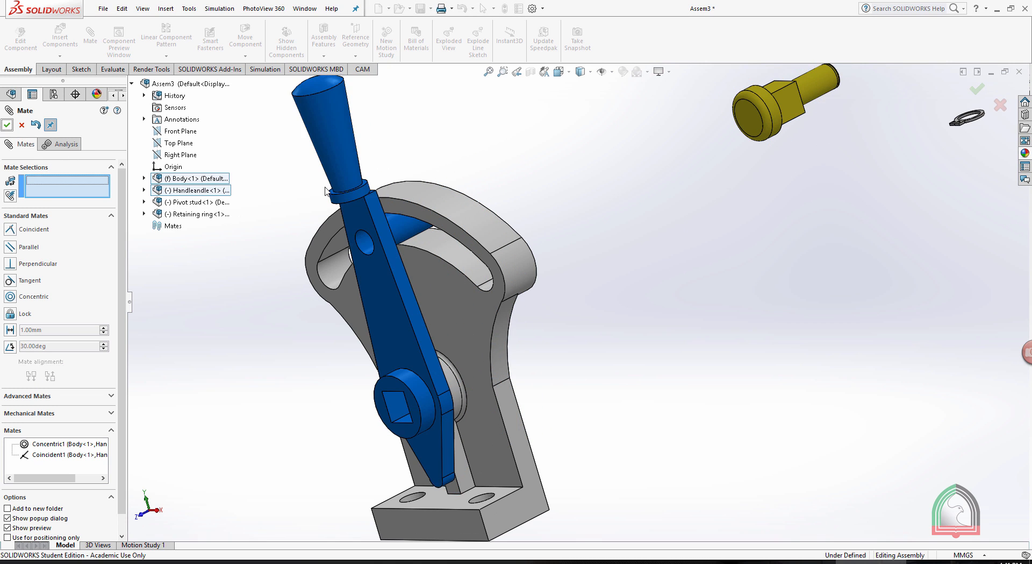
Add a concentric mate between the pivot stud's cylindrical shank and the circular edge of the handle's hub.
{"action": "scroll", "coordinate": [528, 183], "scroll_direction": "up", "scroll_amount": 5}
{"action": "scroll", "coordinate": [732, 206], "scroll_direction": "down", "scroll_amount": 3}
{"action": "left_click", "coordinate": [732, 206]}
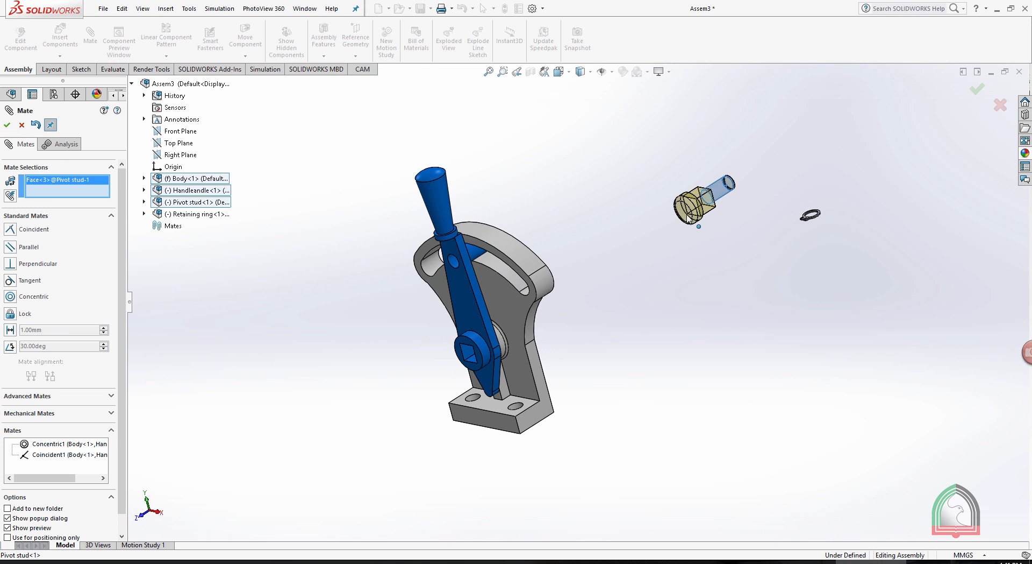
{"action": "scroll", "coordinate": [591, 295], "scroll_direction": "down", "scroll_amount": 3}
{"action": "left_click", "coordinate": [387, 362]}
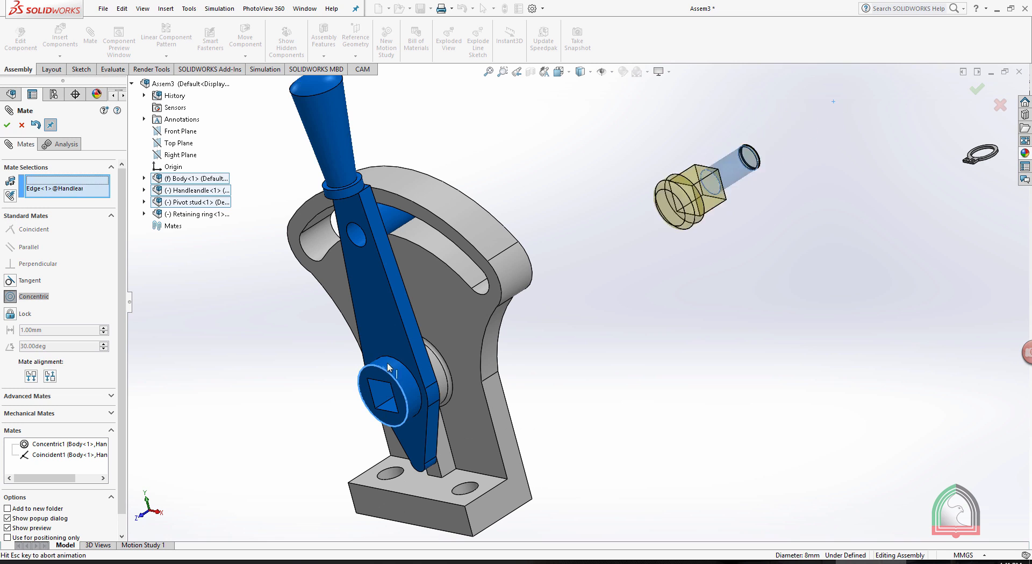
{"action": "left_click", "coordinate": [7, 124]}
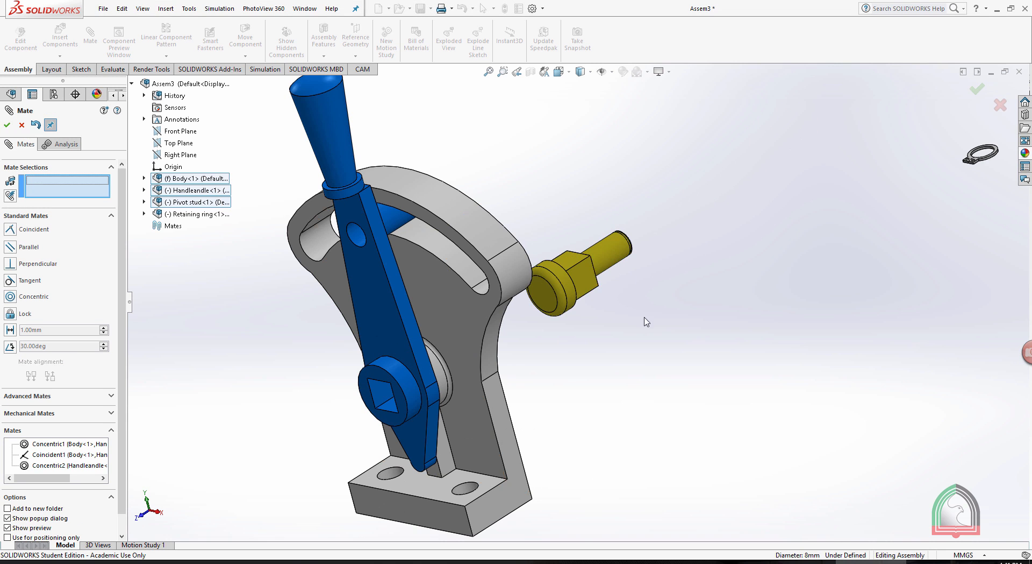
Add a coincident mate between a flat of the pivot stud's square section and an inner face of the handle's square hole.
{"action": "scroll", "coordinate": [653, 333], "scroll_direction": "down", "scroll_amount": 2}
{"action": "left_click", "coordinate": [578, 256]}
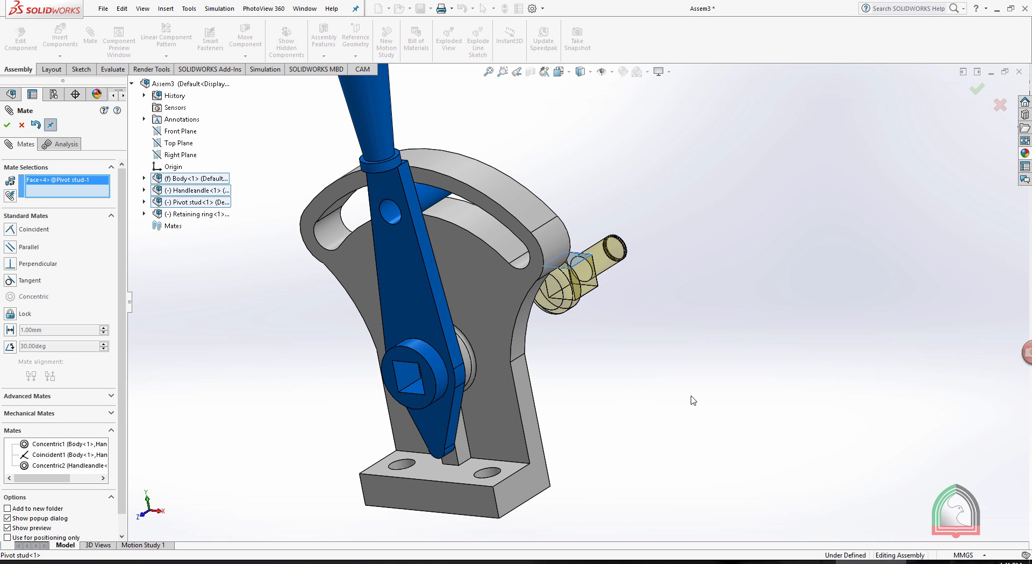
{"action": "middle_click_drag", "start_coordinate": [577, 256], "coordinate": [691, 341]}
{"action": "scroll", "coordinate": [491, 290], "scroll_direction": "down", "scroll_amount": 5}
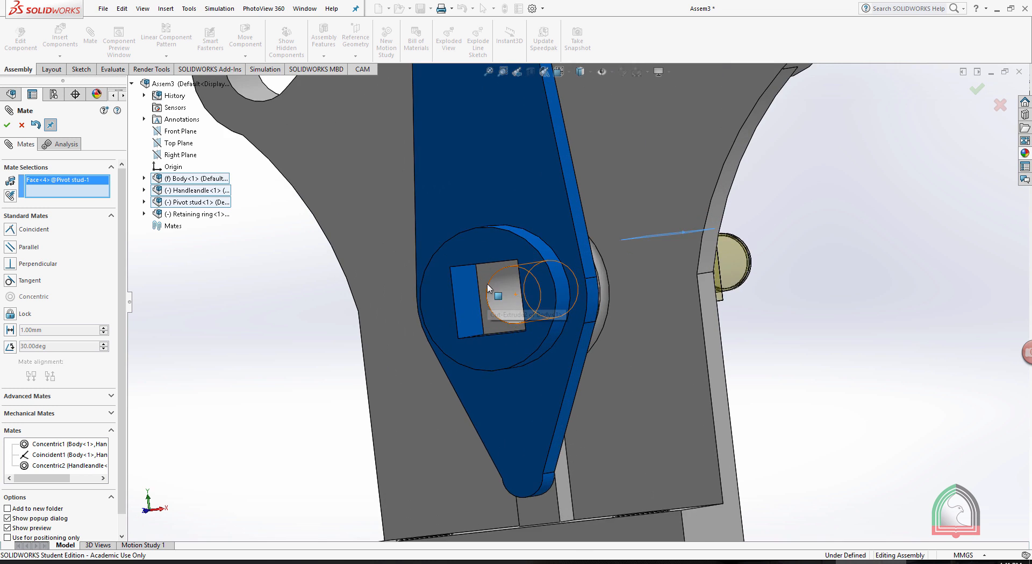
{"action": "left_click", "coordinate": [474, 250]}
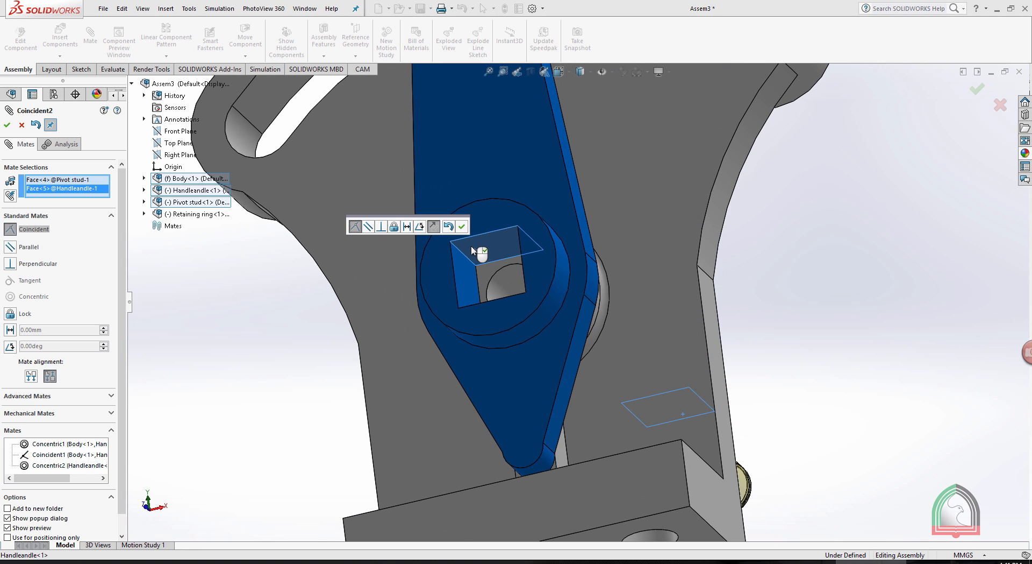
{"action": "left_click", "coordinate": [9, 127]}
Seat the pivot stud in the handle with a coincident mate between the underside of its head and the hub's front face.
{"action": "scroll", "coordinate": [767, 322], "scroll_direction": "up", "scroll_amount": 3}
{"action": "middle_click_drag", "start_coordinate": [767, 322], "coordinate": [699, 358]}
{"action": "scroll", "coordinate": [954, 326], "scroll_direction": "down", "scroll_amount": 3}
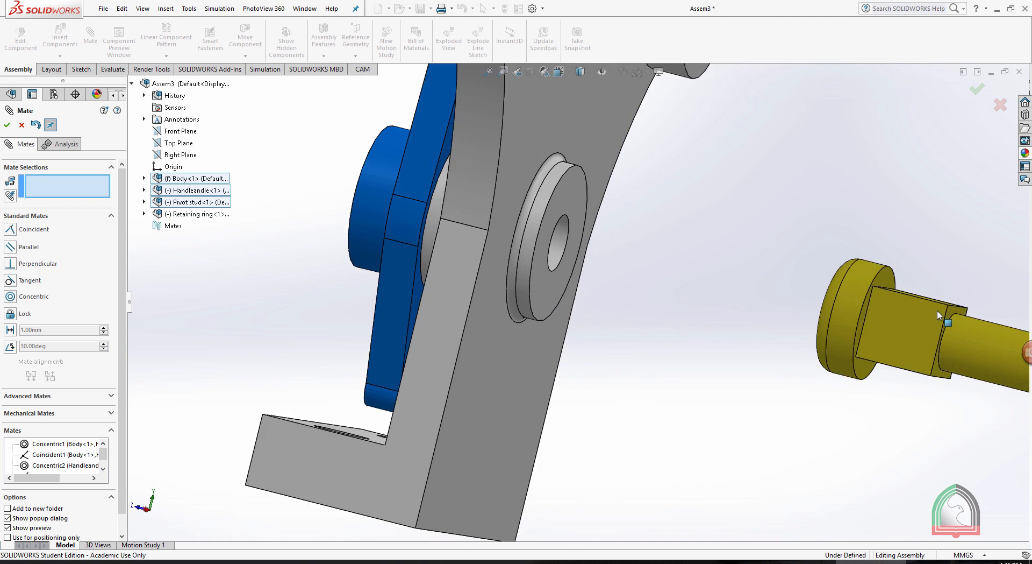
{"action": "left_click", "coordinate": [882, 276]}
{"action": "scroll", "coordinate": [767, 246], "scroll_direction": "up", "scroll_amount": 3}
{"action": "middle_click_drag", "start_coordinate": [767, 246], "coordinate": [607, 268]}
{"action": "left_click", "coordinate": [598, 262]}
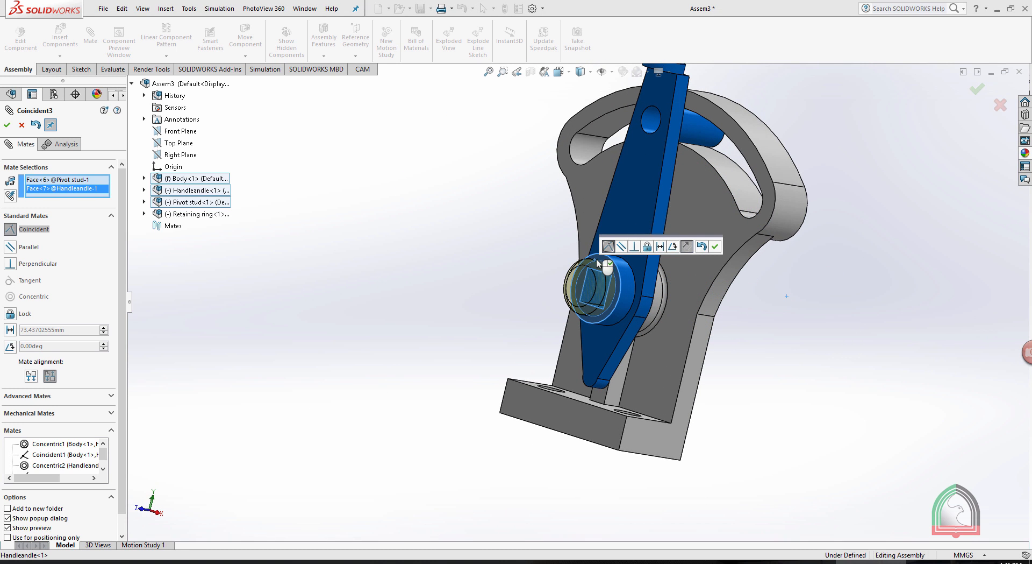
{"action": "left_click", "coordinate": [7, 124]}
Add a concentric mate between the retaining ring's circular edge and the circular edge of the body's rear boss.
{"action": "scroll", "coordinate": [807, 341], "scroll_direction": "up", "scroll_amount": 3}
{"action": "middle_click_drag", "start_coordinate": [806, 341], "coordinate": [806, 314]}
{"action": "scroll", "coordinate": [806, 314], "scroll_direction": "down", "scroll_amount": 5}
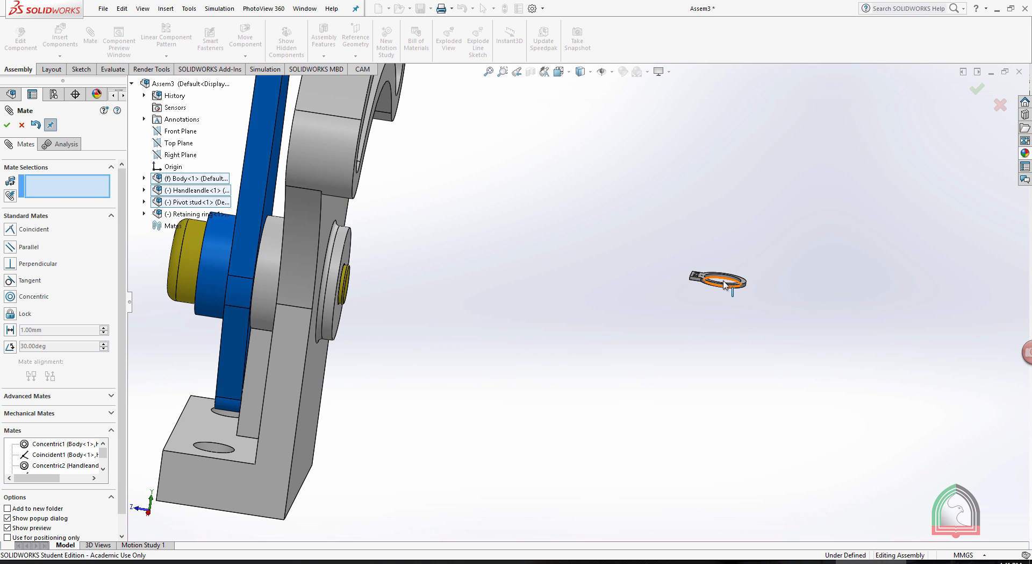
{"action": "left_click", "coordinate": [719, 286]}
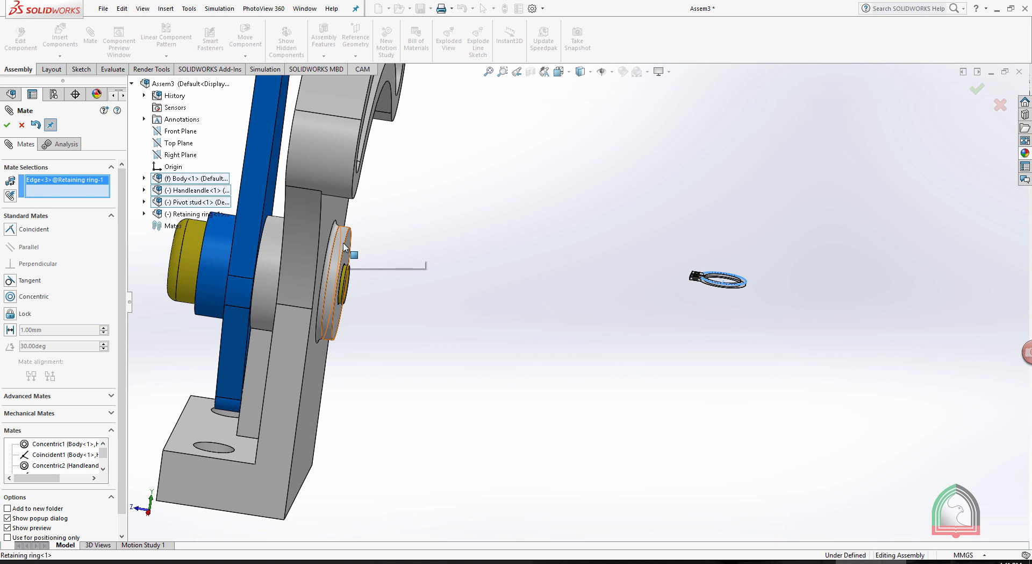
{"action": "left_click", "coordinate": [346, 271]}
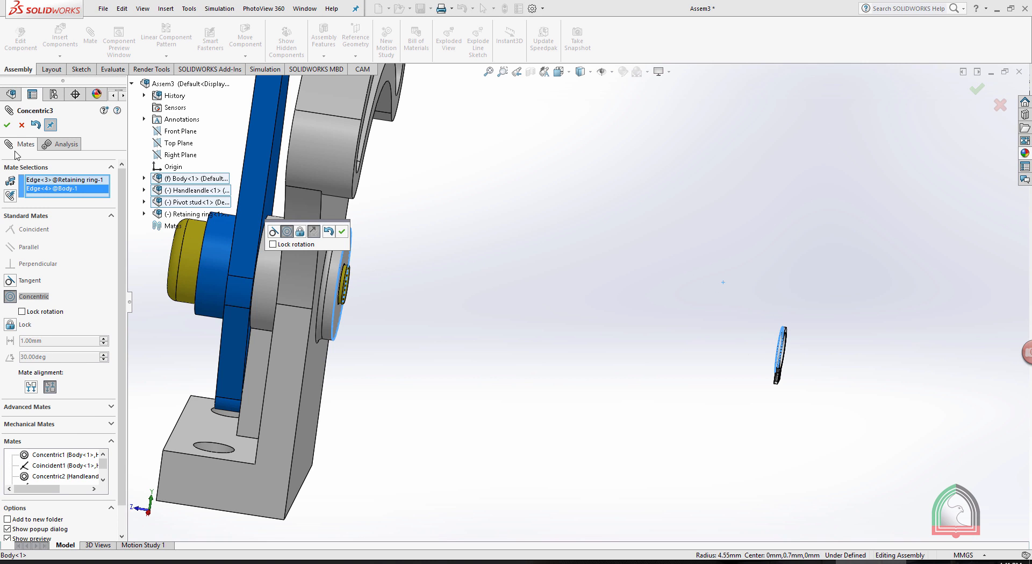
{"action": "left_click", "coordinate": [7, 125]}
{"action": "scroll", "coordinate": [678, 325], "scroll_direction": "down", "scroll_amount": 6}
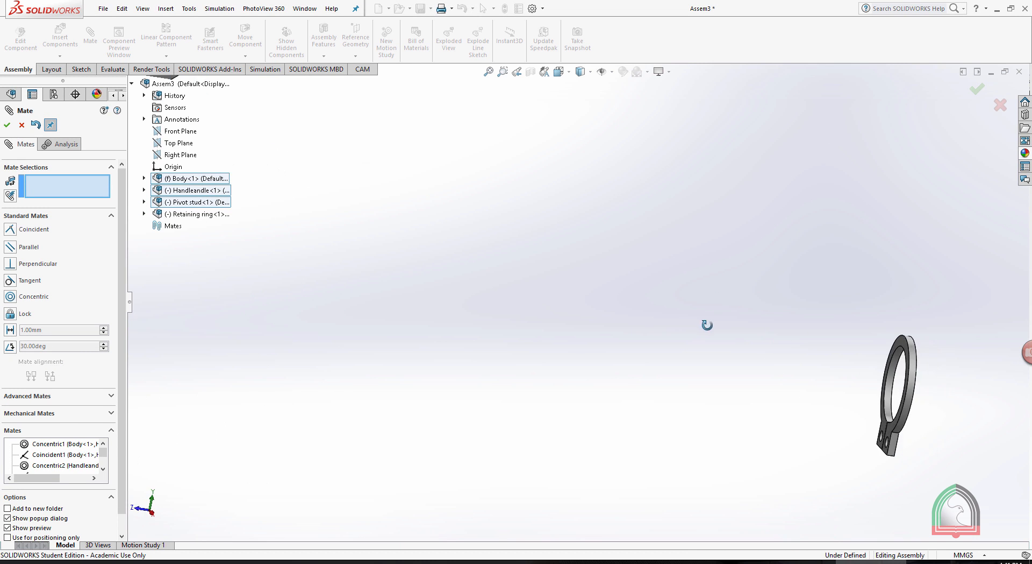
Seat the retaining ring on the body with a coincident mate between the ring's flat face and the rear boss's end face.
{"action": "left_click", "coordinate": [703, 310]}
{"action": "scroll", "coordinate": [656, 269], "scroll_direction": "up", "scroll_amount": 4}
{"action": "middle_click_drag", "start_coordinate": [656, 269], "coordinate": [576, 252]}
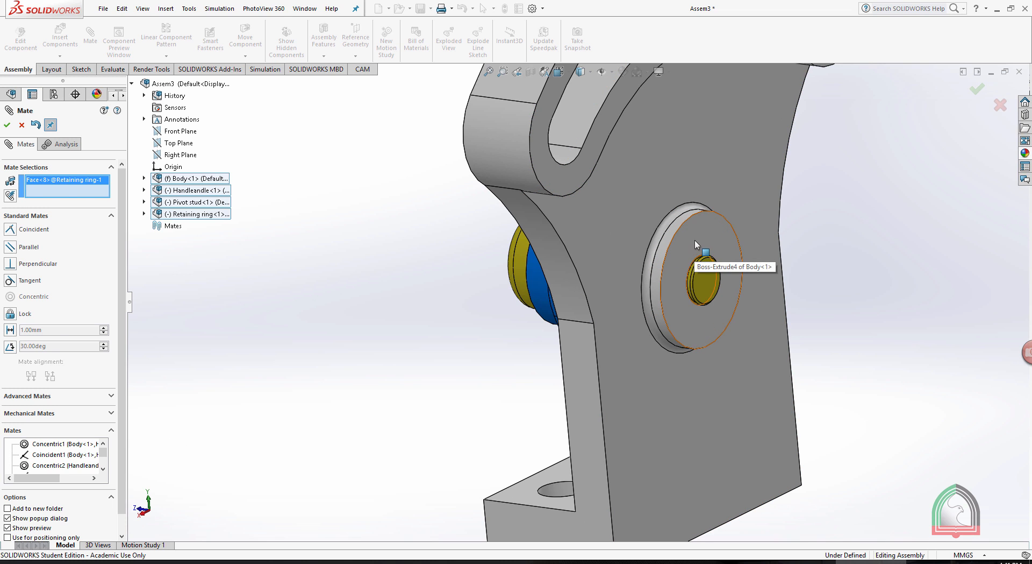
{"action": "left_click", "coordinate": [694, 238]}
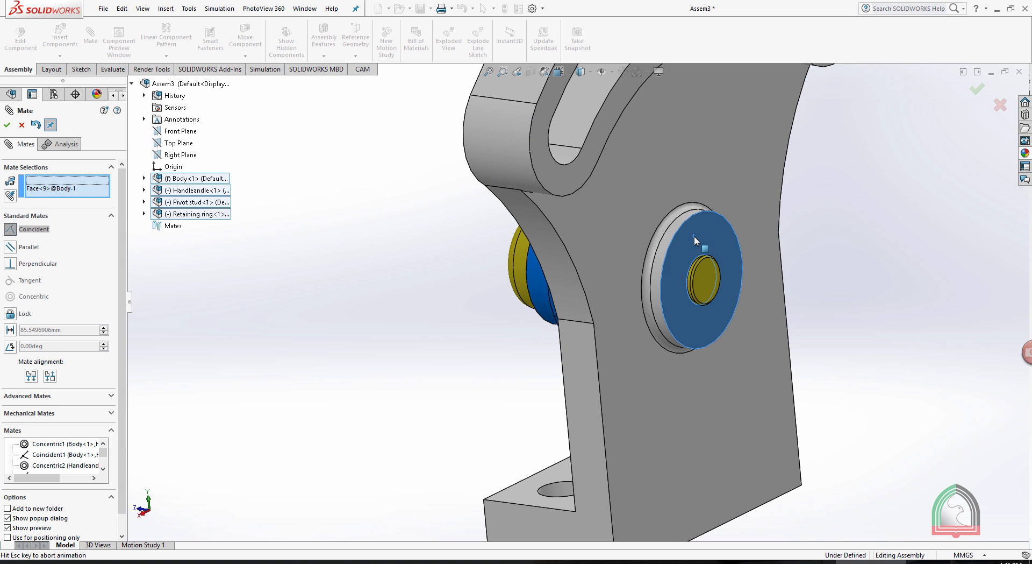
{"action": "left_click", "coordinate": [7, 125]}
{"action": "left_click", "coordinate": [7, 125]}
{"action": "scroll", "coordinate": [381, 205], "scroll_direction": "up", "scroll_amount": 3}
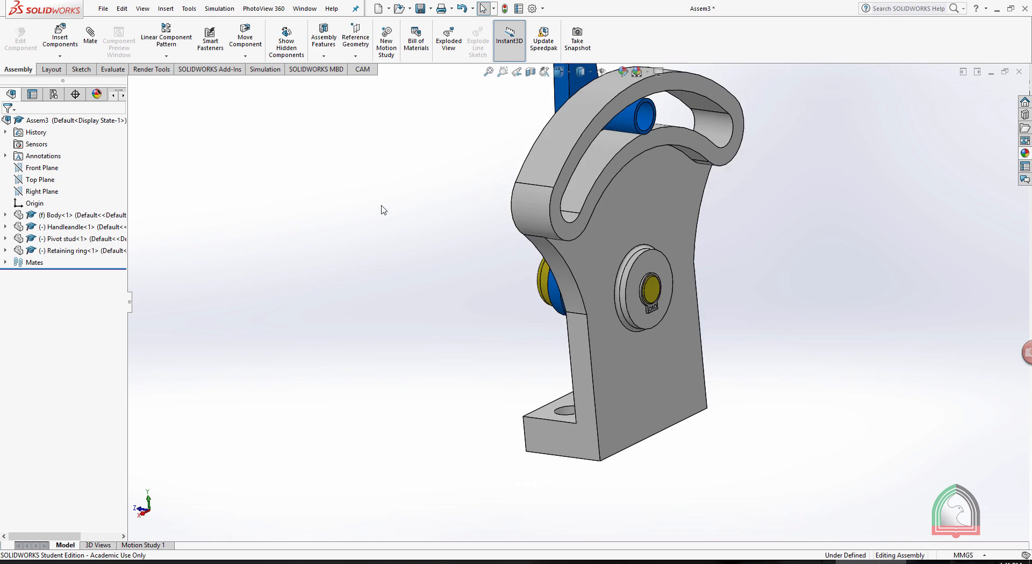
Swing the handle about its pivot to test its travel along the body's curved slot.
{"action": "middle_click_drag", "start_coordinate": [382, 206], "coordinate": [506, 201]}
{"action": "scroll", "coordinate": [508, 201], "scroll_direction": "up", "scroll_amount": 4}
{"action": "middle_click_drag", "start_coordinate": [578, 177], "coordinate": [563, 196]}
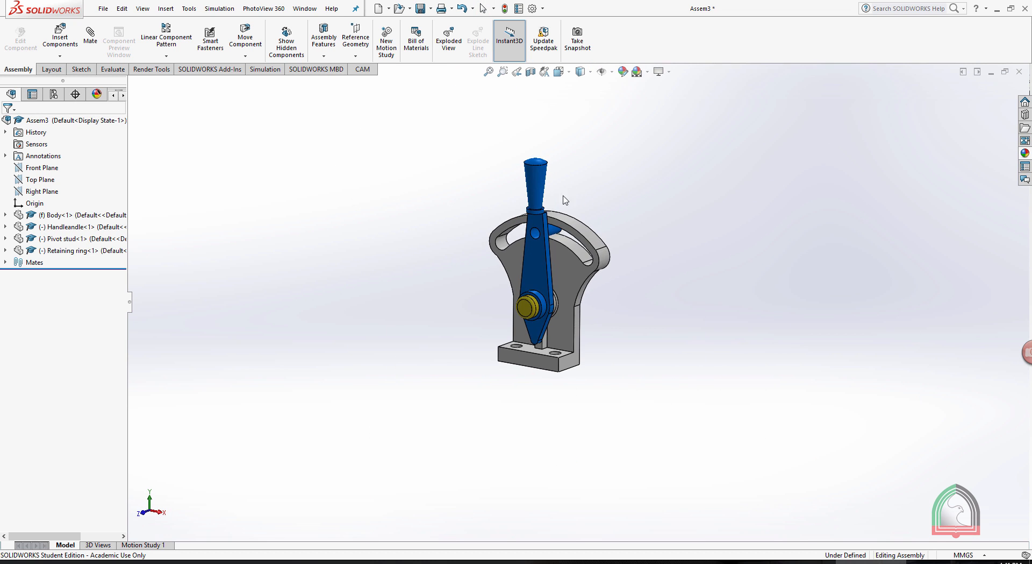
{"action": "scroll", "coordinate": [565, 200], "scroll_direction": "down", "scroll_amount": 3}
{"action": "left_click_drag", "start_coordinate": [531, 143], "coordinate": [527, 229]}
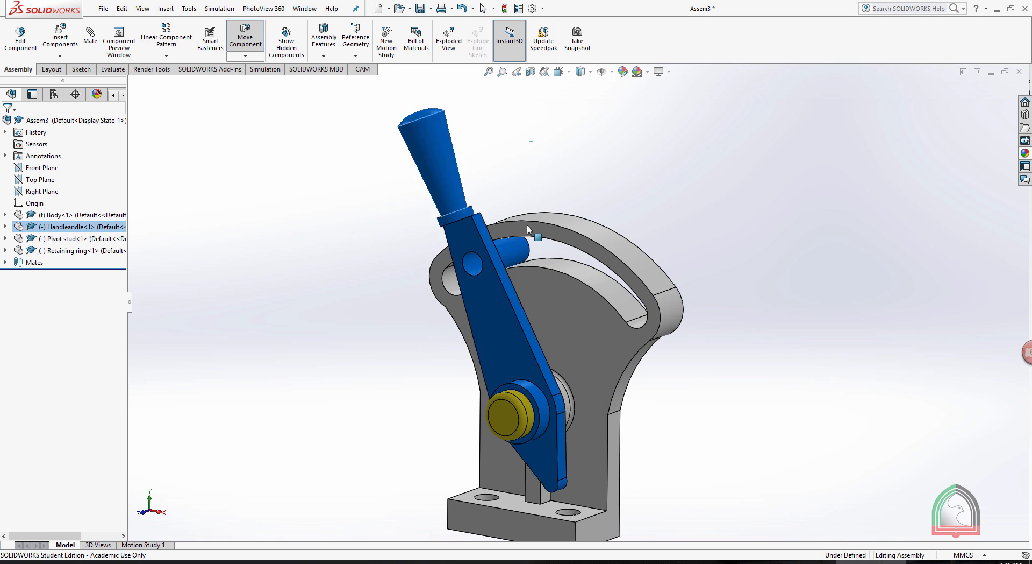
{"action": "left_click_drag", "start_coordinate": [527, 229], "coordinate": [478, 159]}
Inspect the handle's cross pin inside the body's curved slot from the front and the rear.
{"action": "middle_click_drag", "start_coordinate": [785, 233], "coordinate": [723, 281]}
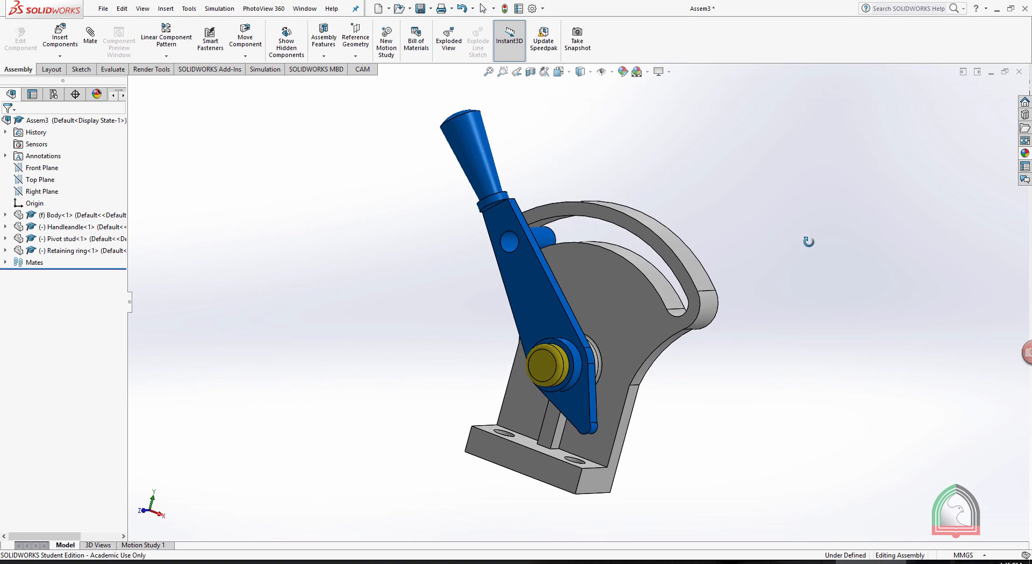
{"action": "left_click", "coordinate": [635, 252]}
{"action": "left_click", "coordinate": [554, 231]}
{"action": "middle_click_drag", "start_coordinate": [726, 206], "coordinate": [661, 231]}
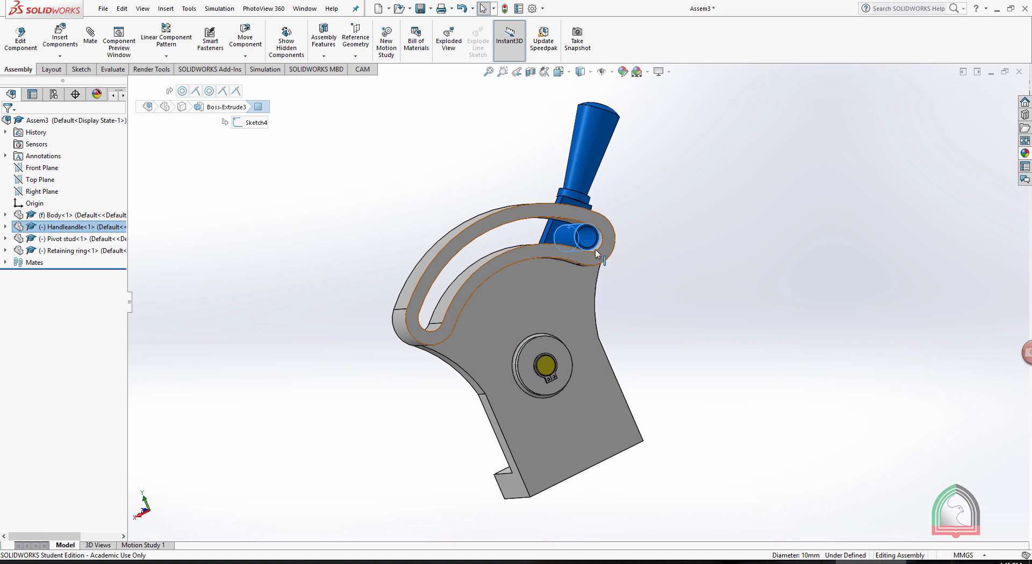
{"action": "left_click", "coordinate": [735, 190]}
{"action": "middle_click_drag", "start_coordinate": [700, 193], "coordinate": [721, 198]}
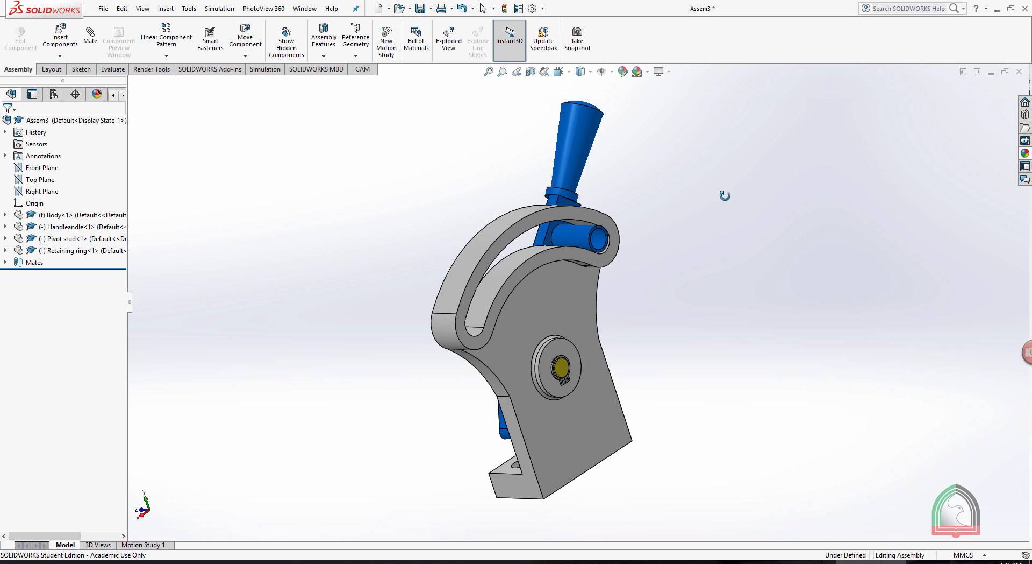
Add a slot mate with the Free constraint between the body's curved slot face and the handle's cylindrical pin.
{"action": "left_click", "coordinate": [90, 33]}
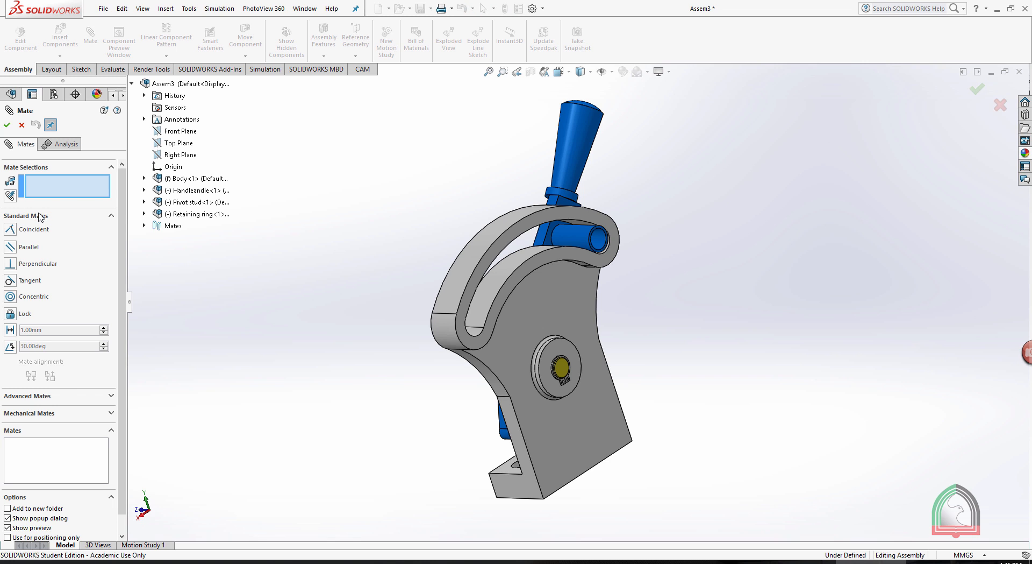
{"action": "left_click", "coordinate": [39, 215]}
{"action": "left_click", "coordinate": [25, 250]}
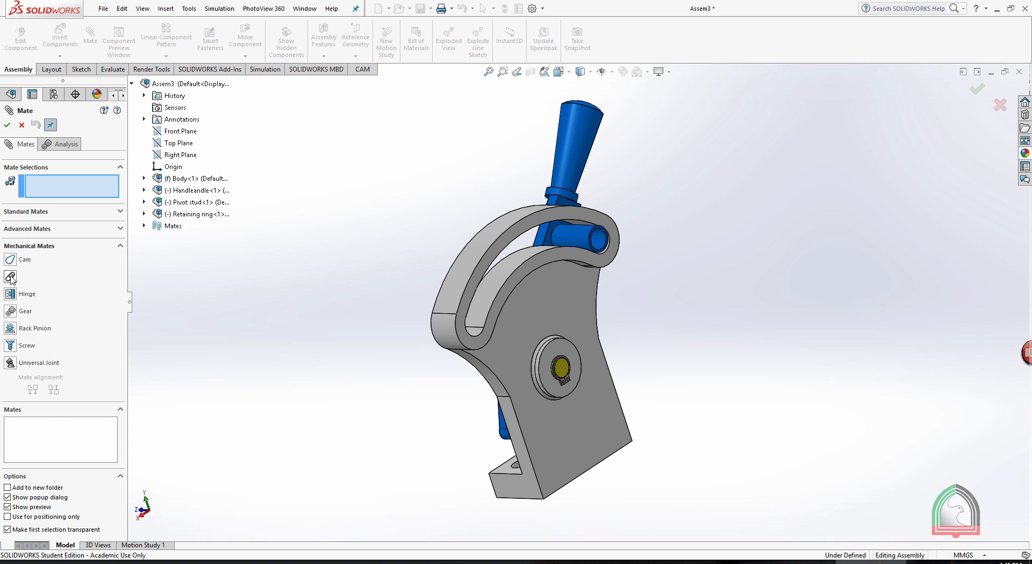
{"action": "left_click", "coordinate": [10, 277]}
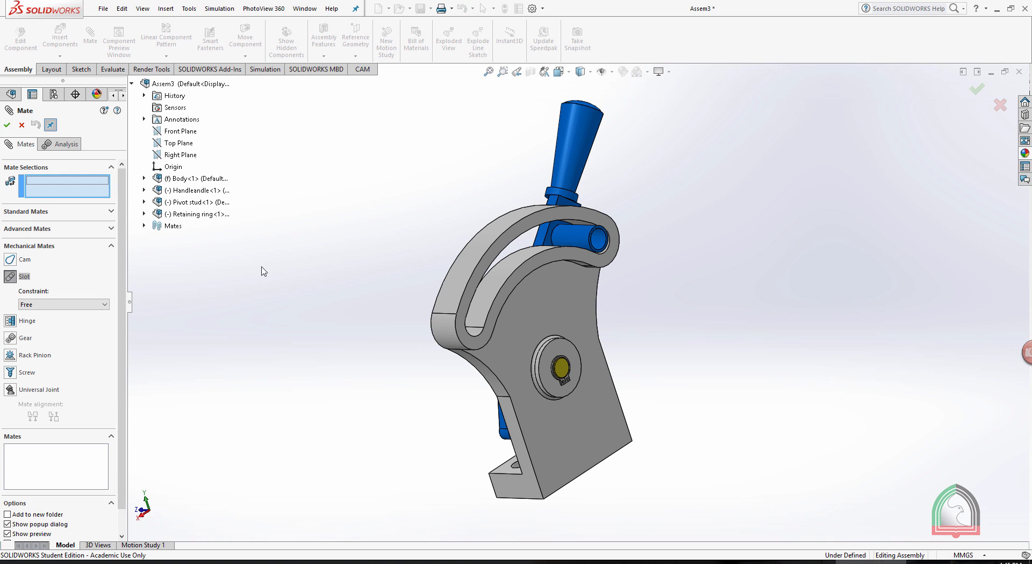
{"action": "left_click", "coordinate": [514, 264]}
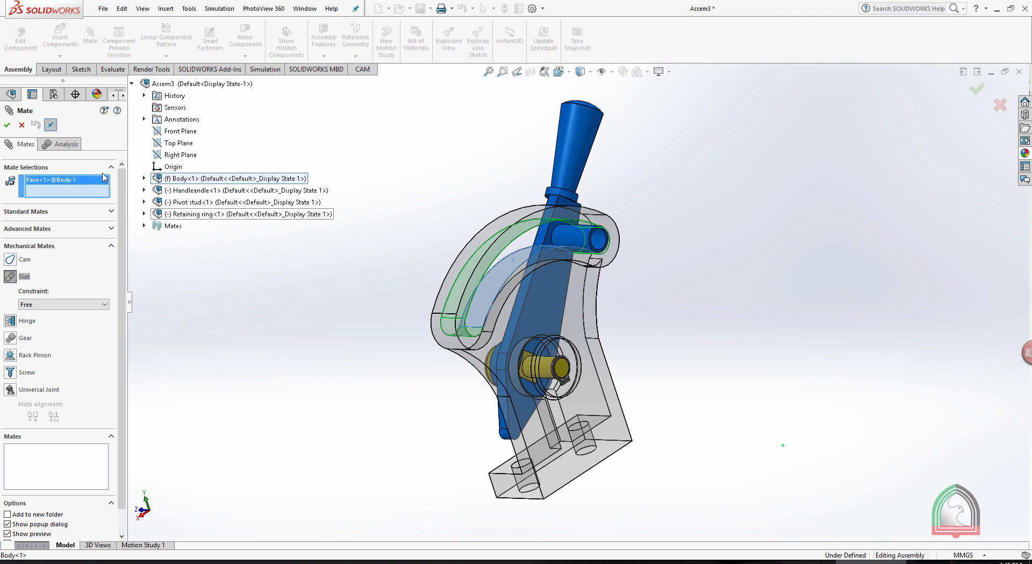
{"action": "scroll", "coordinate": [559, 233], "scroll_direction": "down", "scroll_amount": 2}
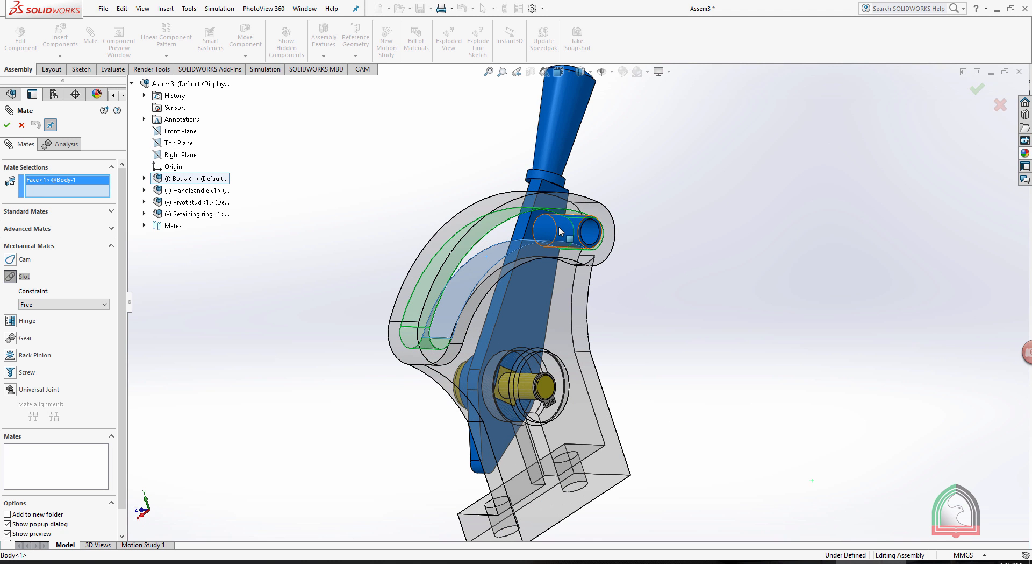
{"action": "left_click", "coordinate": [559, 231]}
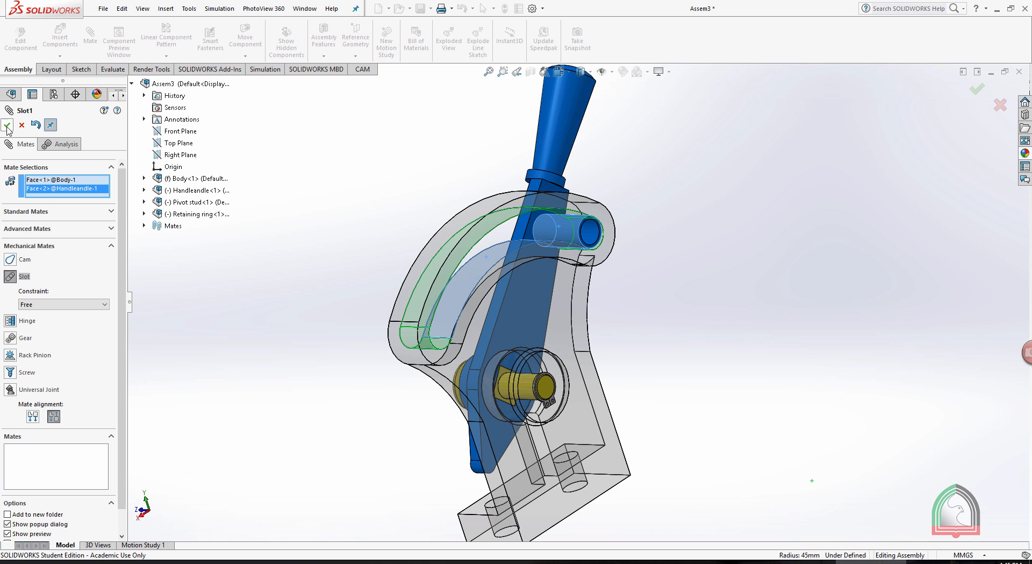
{"action": "left_click", "coordinate": [7, 126]}
Swing the handle to check how far the slot mate lets its pin travel.
{"action": "middle_click_drag", "start_coordinate": [396, 178], "coordinate": [544, 161]}
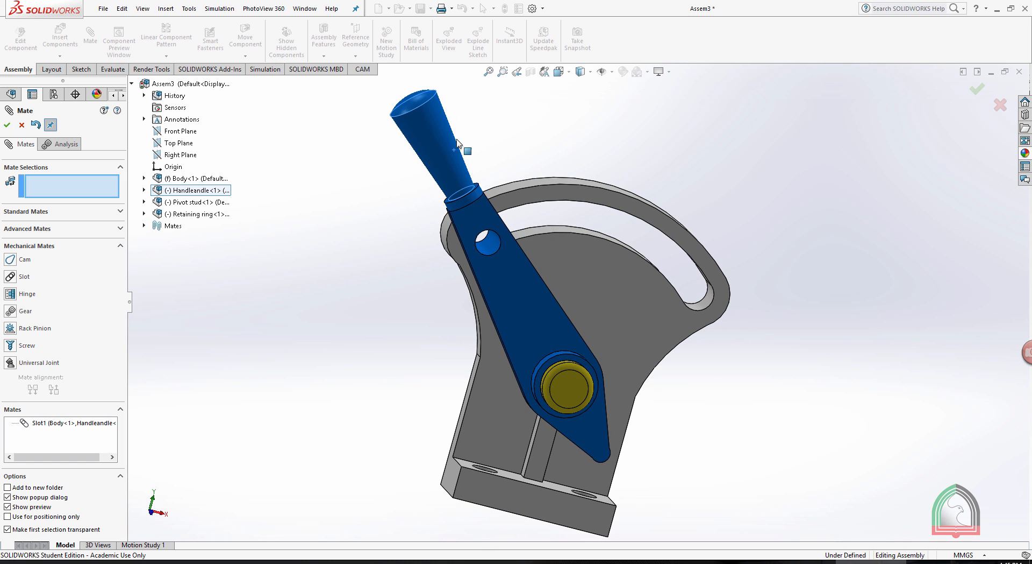
{"action": "left_click_drag", "start_coordinate": [457, 143], "coordinate": [253, 264]}
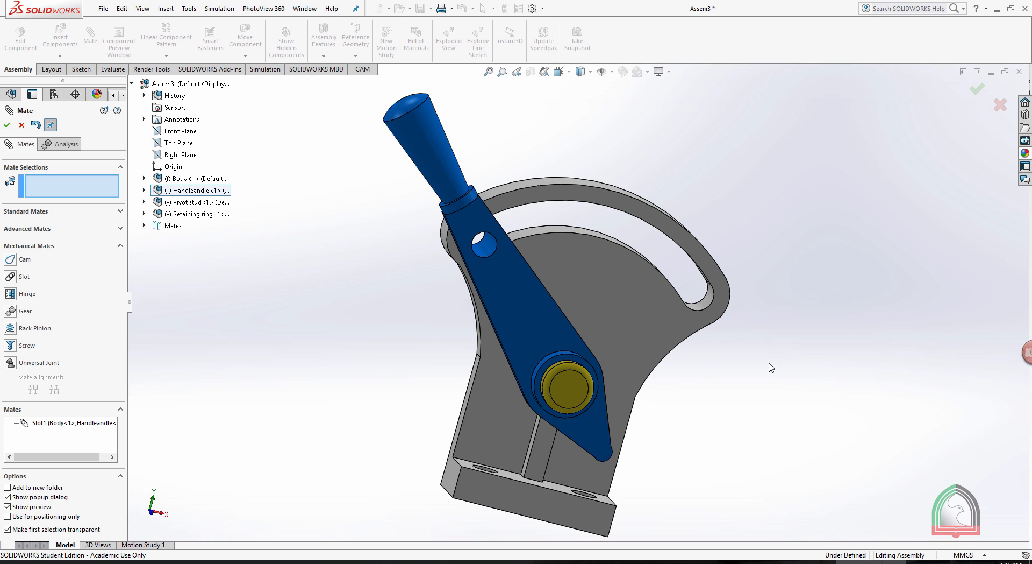
{"action": "scroll", "coordinate": [734, 324], "scroll_direction": "up", "scroll_amount": 1}
{"action": "middle_click_drag", "start_coordinate": [715, 341], "coordinate": [635, 353]}
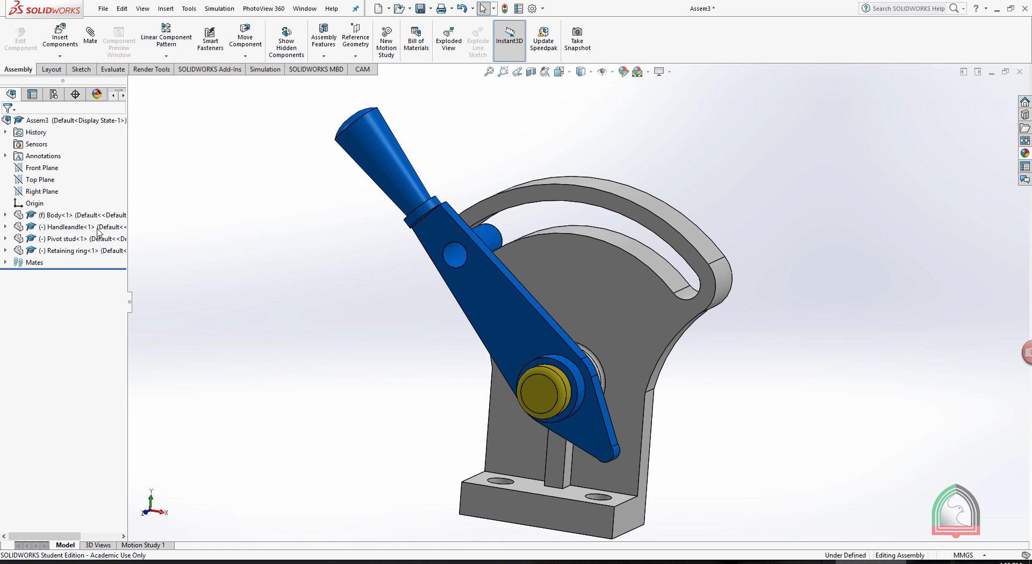
Delete the slot mate between the body and the handle.
{"action": "left_click", "coordinate": [6, 263]}
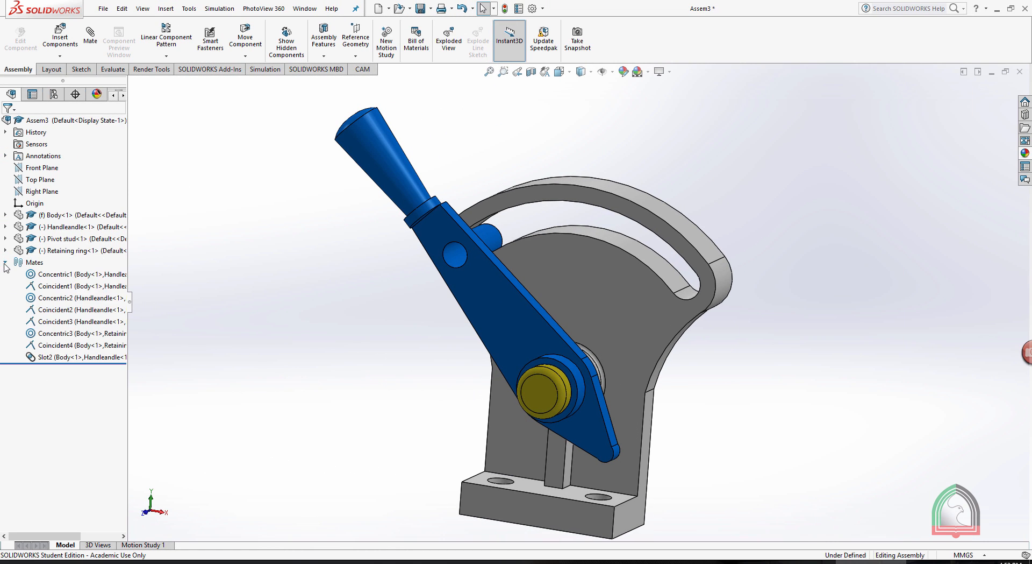
{"action": "left_click", "coordinate": [38, 357]}
{"action": "right_click", "coordinate": [38, 357]}
{"action": "left_click", "coordinate": [54, 409]}
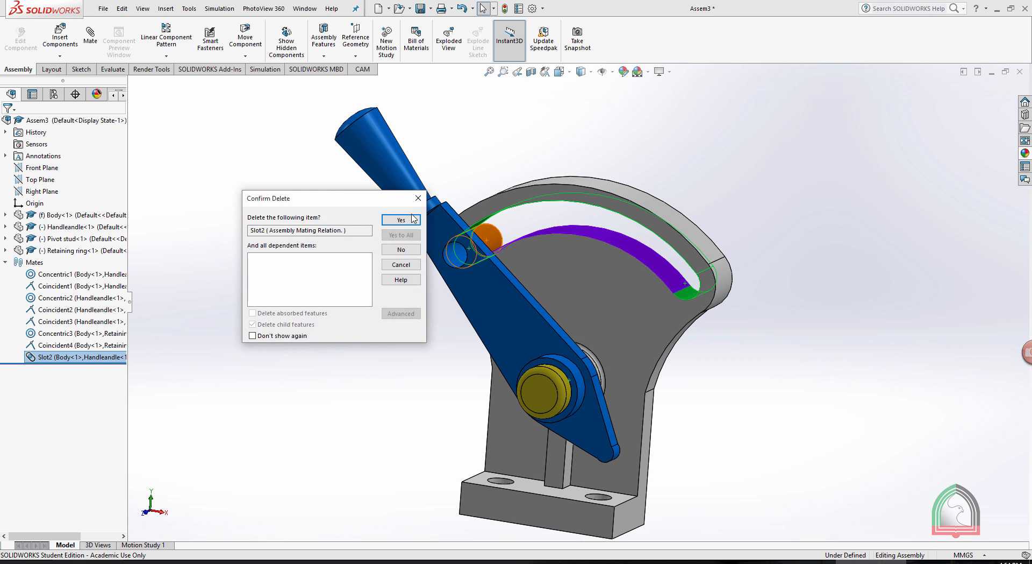
{"action": "left_click", "coordinate": [395, 222]}
Swing the handle across the body again and examine its position at the ends of the curved slot.
{"action": "left_click_drag", "start_coordinate": [380, 148], "coordinate": [678, 142]}
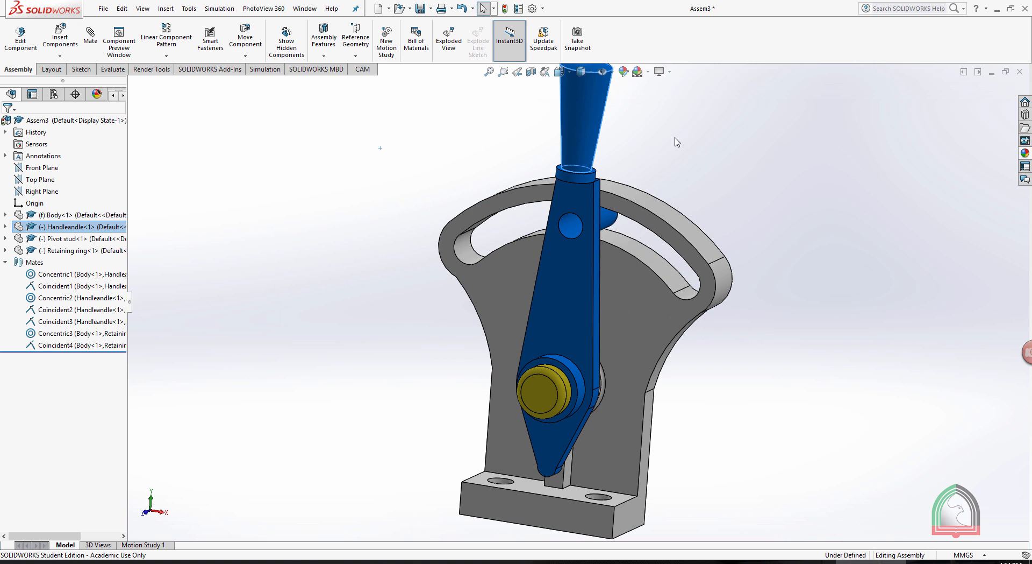
{"action": "middle_click_drag", "start_coordinate": [772, 151], "coordinate": [566, 128]}
{"action": "left_click_drag", "start_coordinate": [566, 128], "coordinate": [721, 210]}
{"action": "key", "text": "Escape"}
{"action": "middle_click_drag", "start_coordinate": [720, 215], "coordinate": [711, 345]}
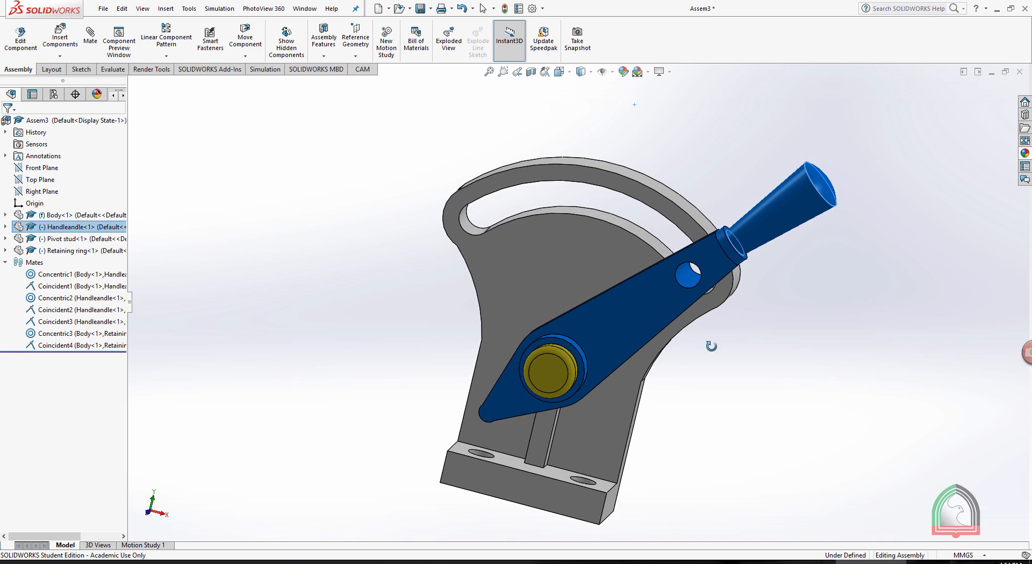
{"action": "left_click", "coordinate": [779, 232]}
{"action": "left_click_drag", "start_coordinate": [661, 142], "coordinate": [750, 154]}
{"action": "middle_click_drag", "start_coordinate": [834, 169], "coordinate": [812, 169]}
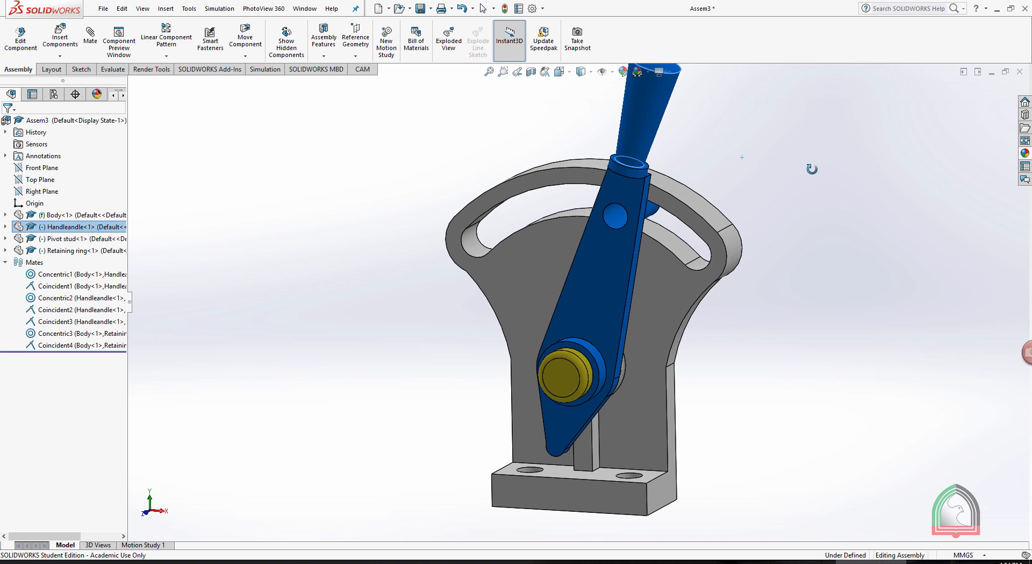
Examine the body's default planes, the handle's Right Plane and the slot's rounded end face as references for limiting the handle's swing.
{"action": "left_click", "coordinate": [6, 215]}
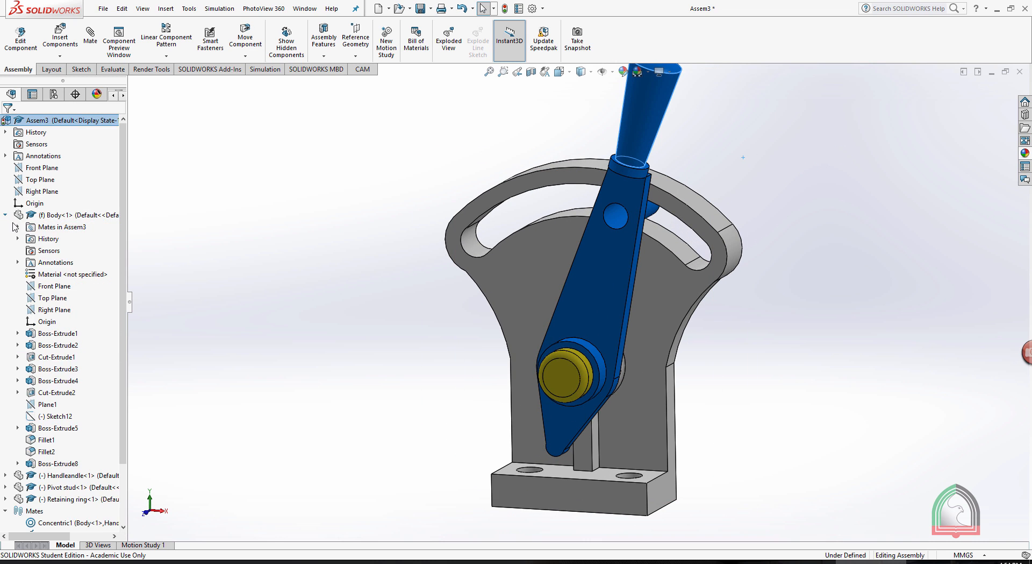
{"action": "left_click", "coordinate": [52, 288]}
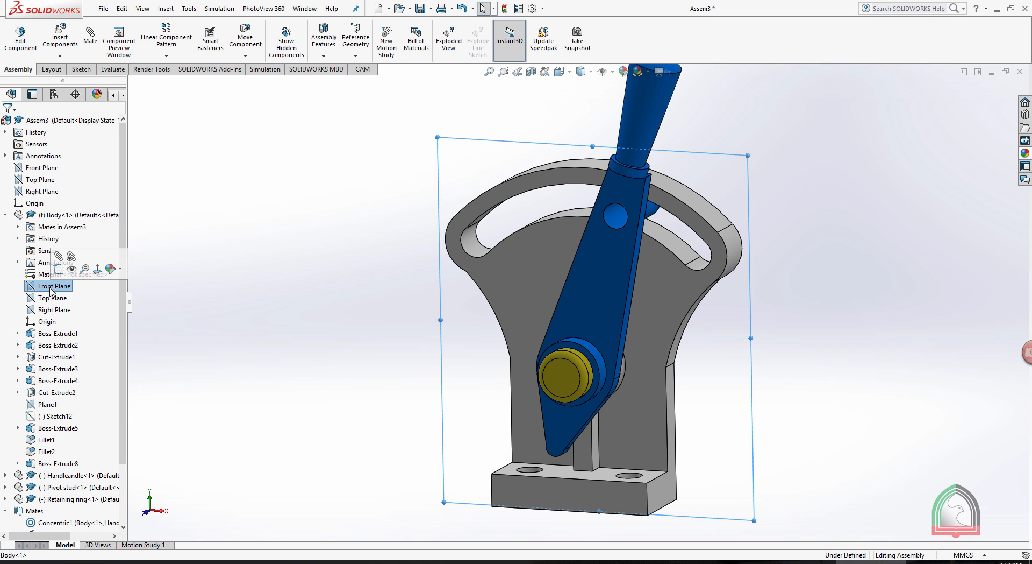
{"action": "left_click", "coordinate": [52, 297]}
{"action": "left_click", "coordinate": [54, 310]}
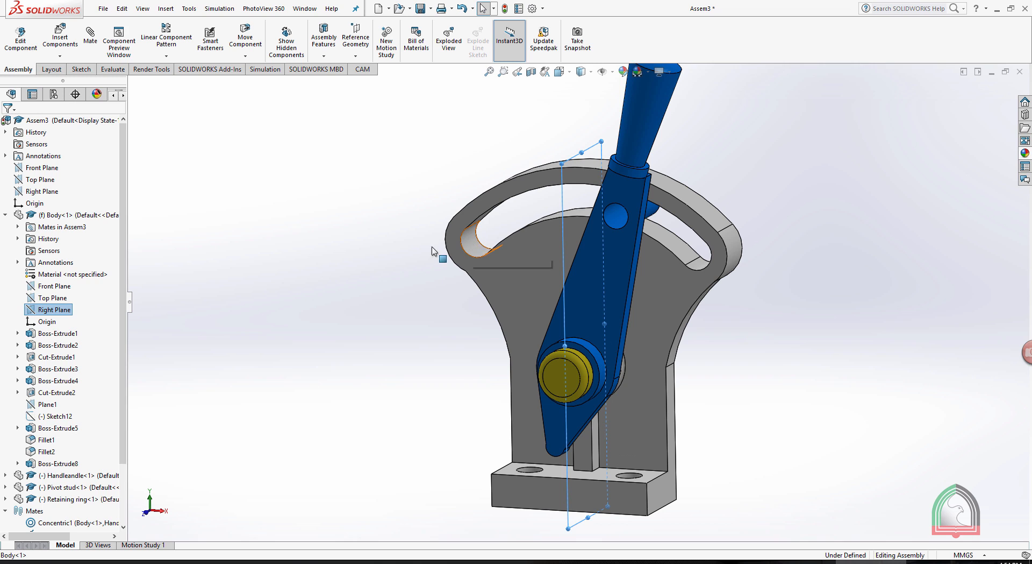
{"action": "scroll", "coordinate": [124, 382], "scroll_direction": "down", "scroll_amount": 2}
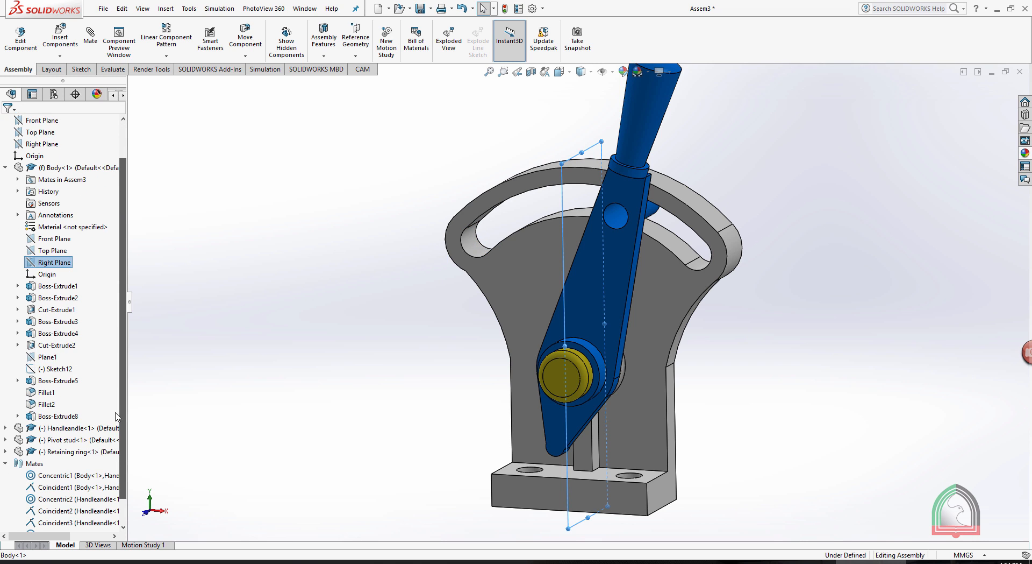
{"action": "left_click", "coordinate": [6, 428]}
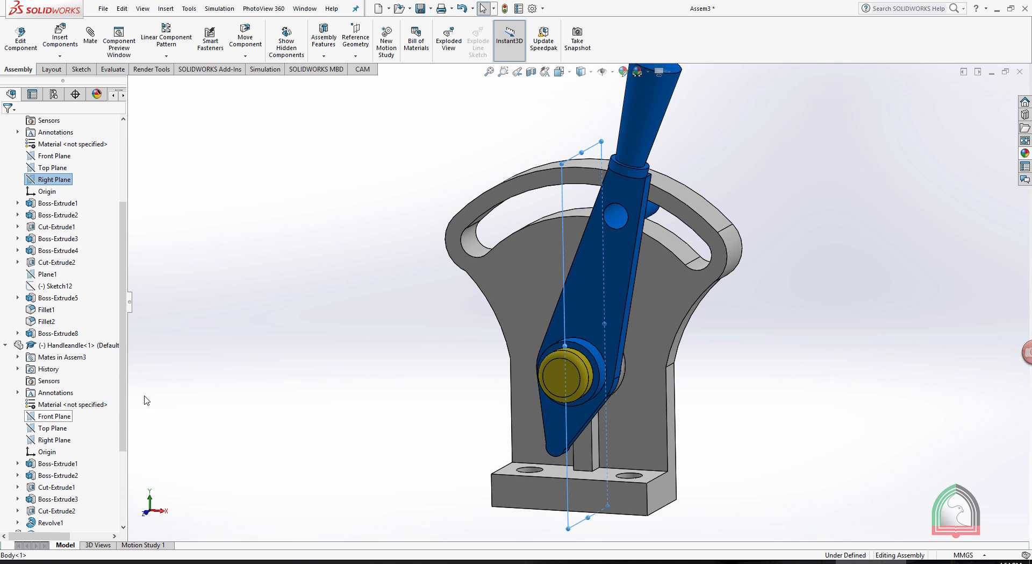
{"action": "left_click", "coordinate": [53, 439]}
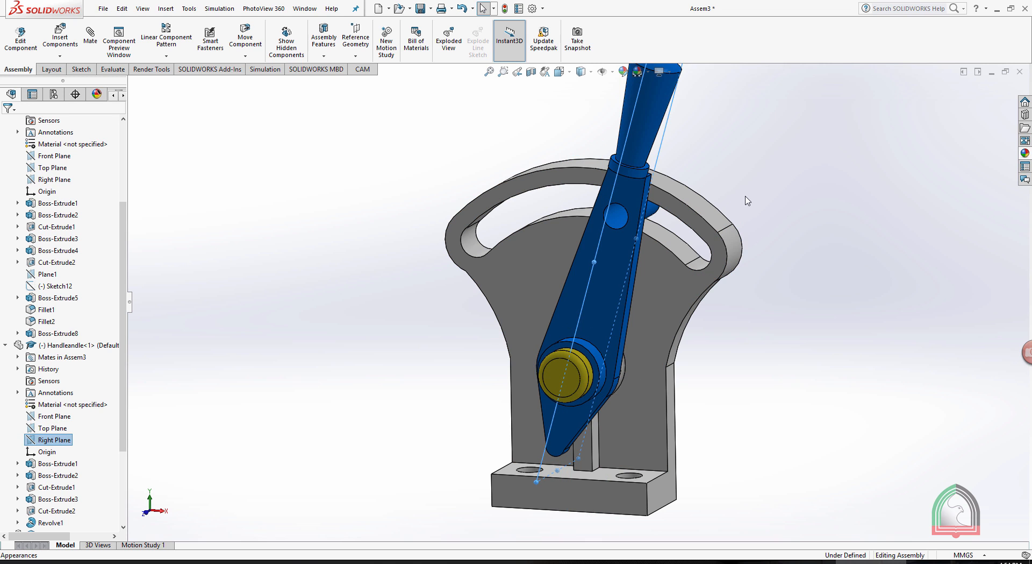
{"action": "middle_click_drag", "start_coordinate": [752, 161], "coordinate": [697, 182]}
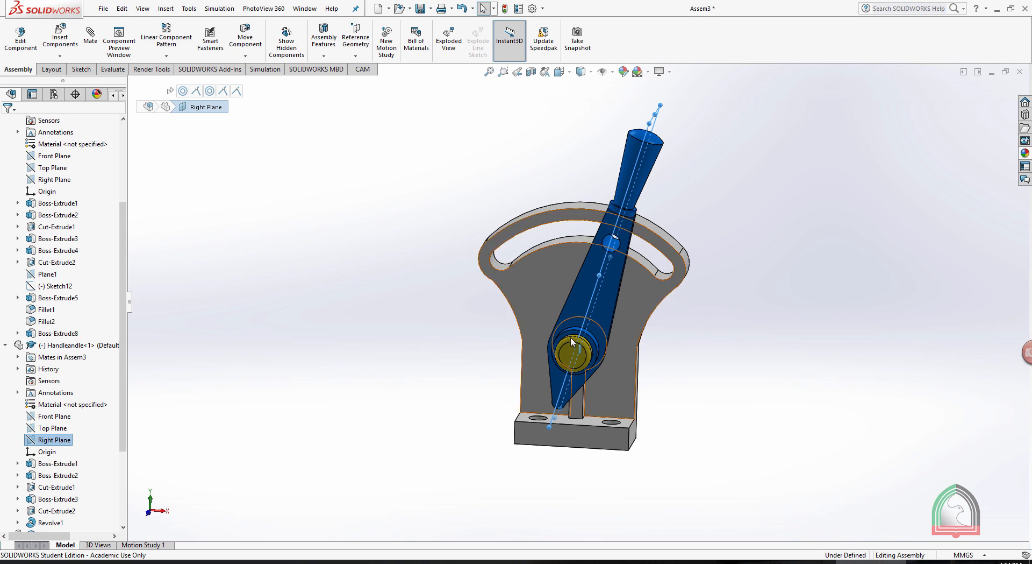
{"action": "left_click", "coordinate": [498, 267]}
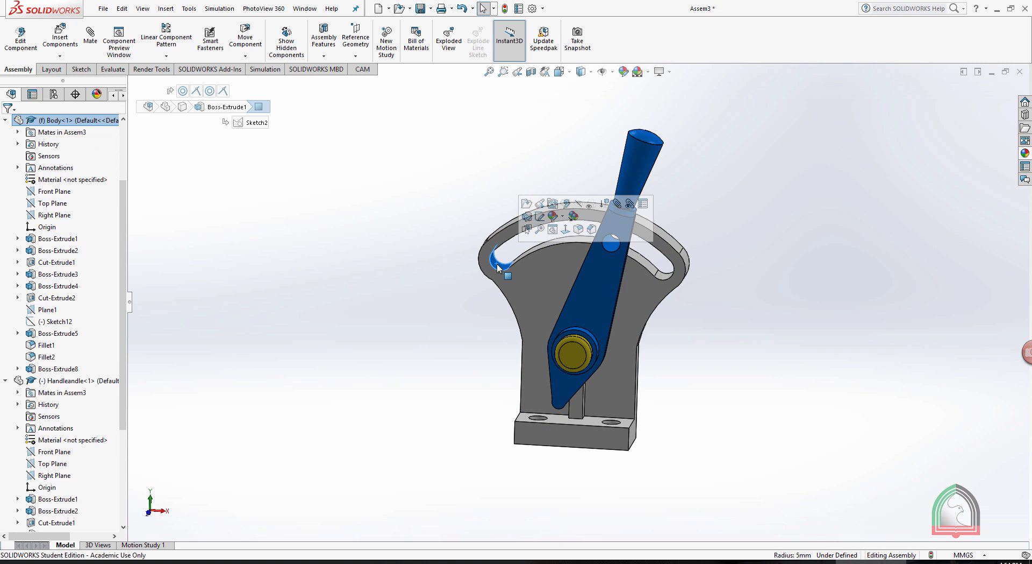
{"action": "left_click", "coordinate": [429, 199]}
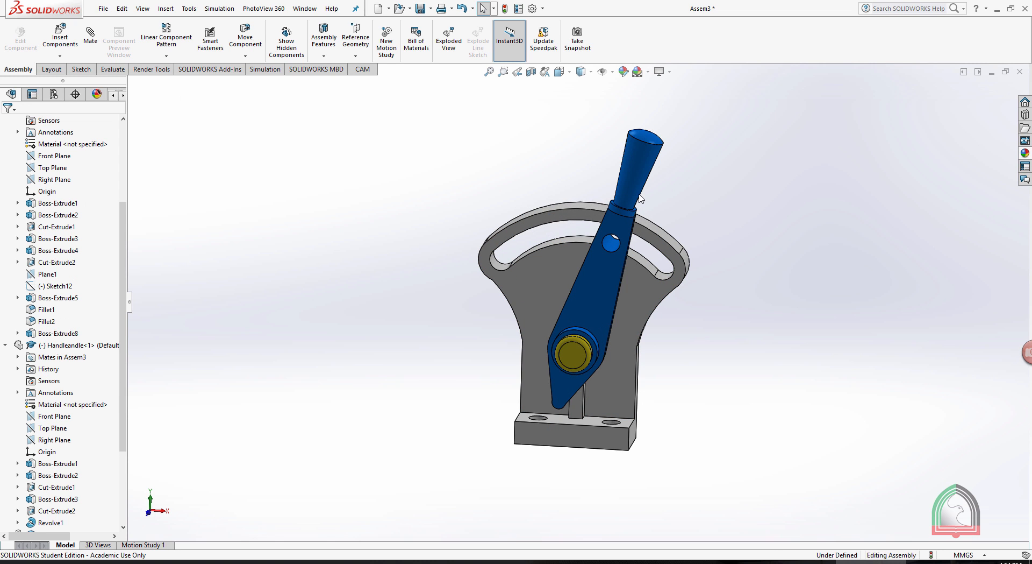
Minimize the assembly and open the Body part from the CONTROL HANDLE exercise's New folder.
{"action": "left_click", "coordinate": [992, 73]}
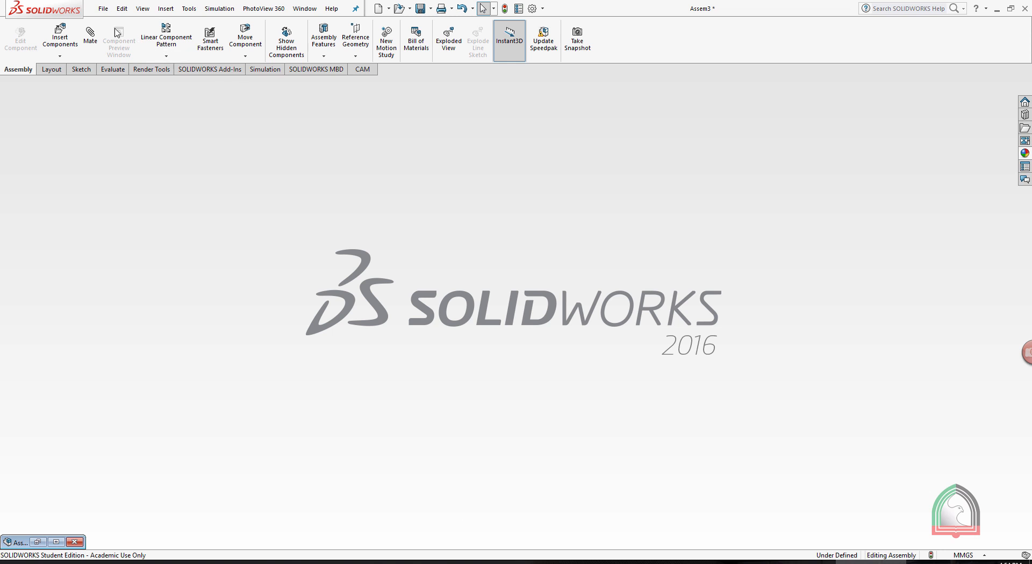
{"action": "left_click", "coordinate": [104, 8]}
{"action": "left_click", "coordinate": [125, 37]}
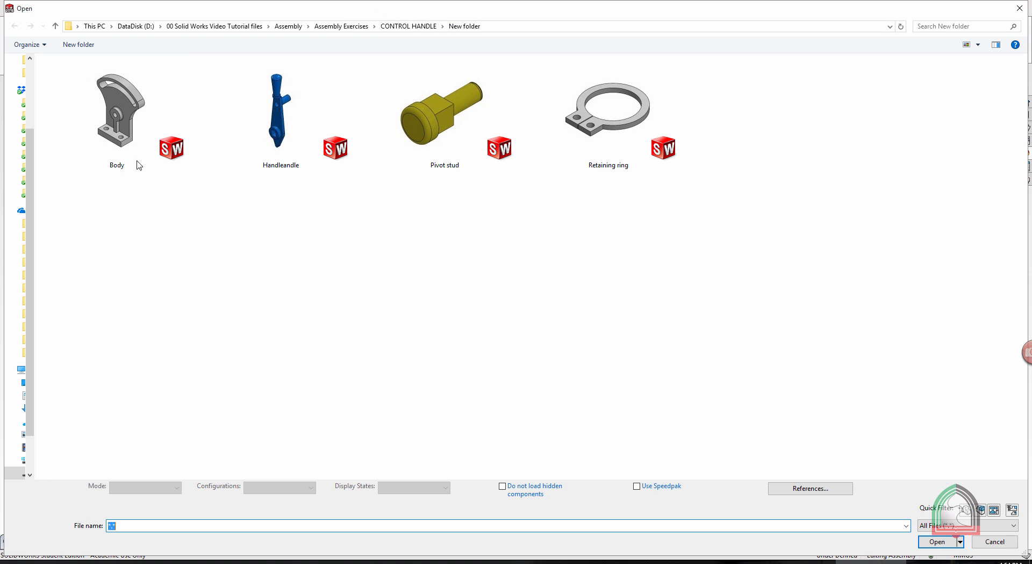
{"action": "double_click", "coordinate": [127, 121]}
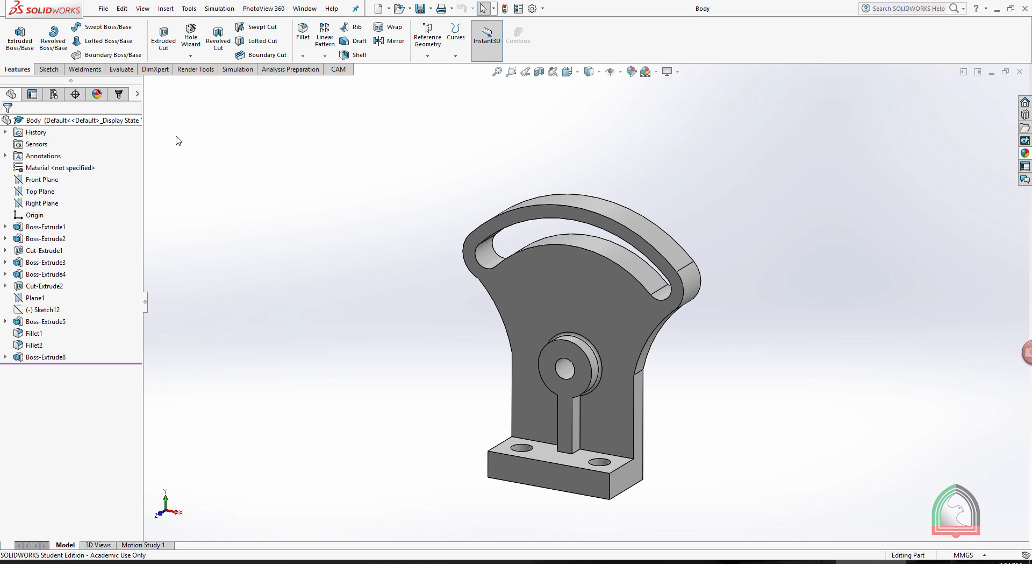
{"action": "mouse_move", "coordinate": [753, 370]}
{"action": "middle_mouse_down"}
{"action": "mouse_move", "coordinate": [781, 357]}
{"action": "mouse_move", "coordinate": [769, 363]}
{"action": "middle_mouse_up"}
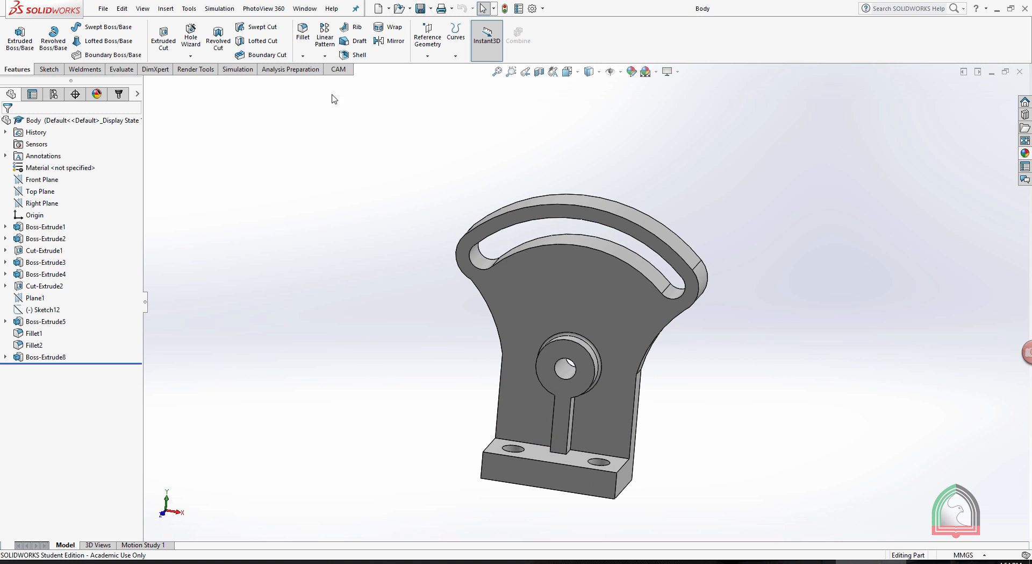
Create a reference axis from the cylindrical face at the curved slot's left rounded end.
{"action": "left_click", "coordinate": [436, 43]}
{"action": "left_click", "coordinate": [430, 82]}
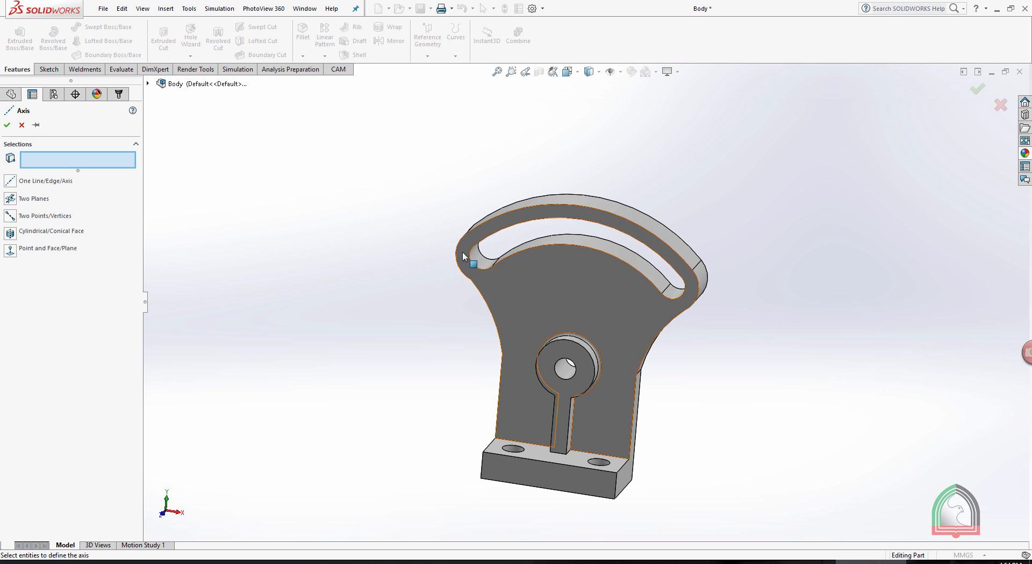
{"action": "left_click", "coordinate": [475, 263]}
{"action": "key", "text": "Return"}
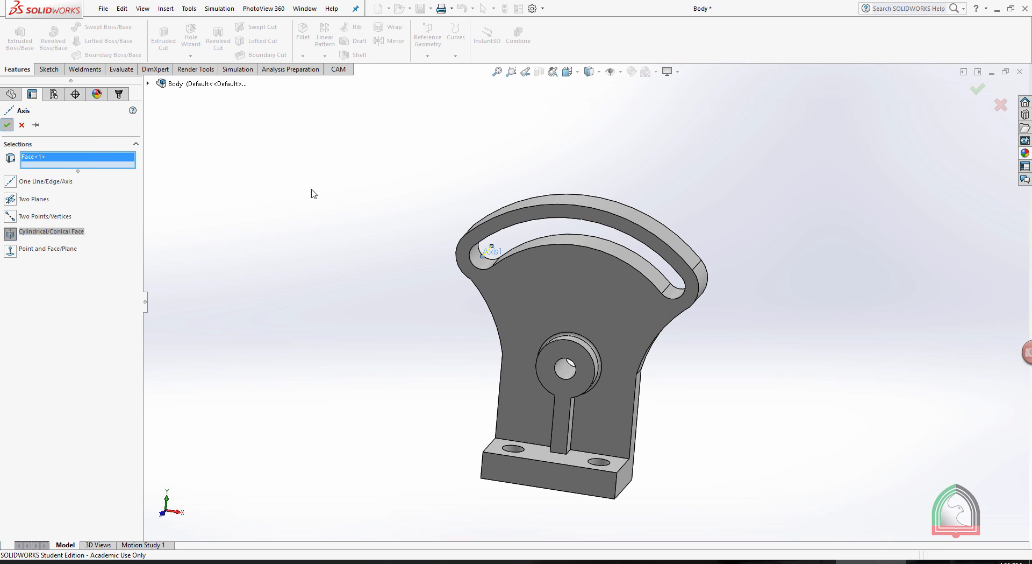
Create a reference axis through the cylindrical face of the body's 8 mm pivot hole.
{"action": "left_click", "coordinate": [564, 370]}
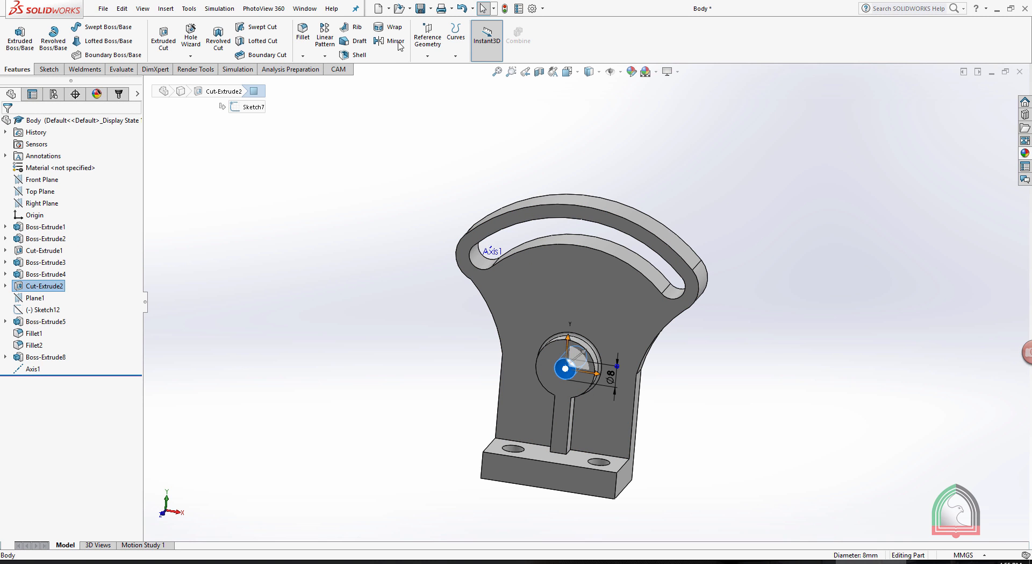
{"action": "left_click", "coordinate": [426, 50]}
{"action": "left_click", "coordinate": [437, 83]}
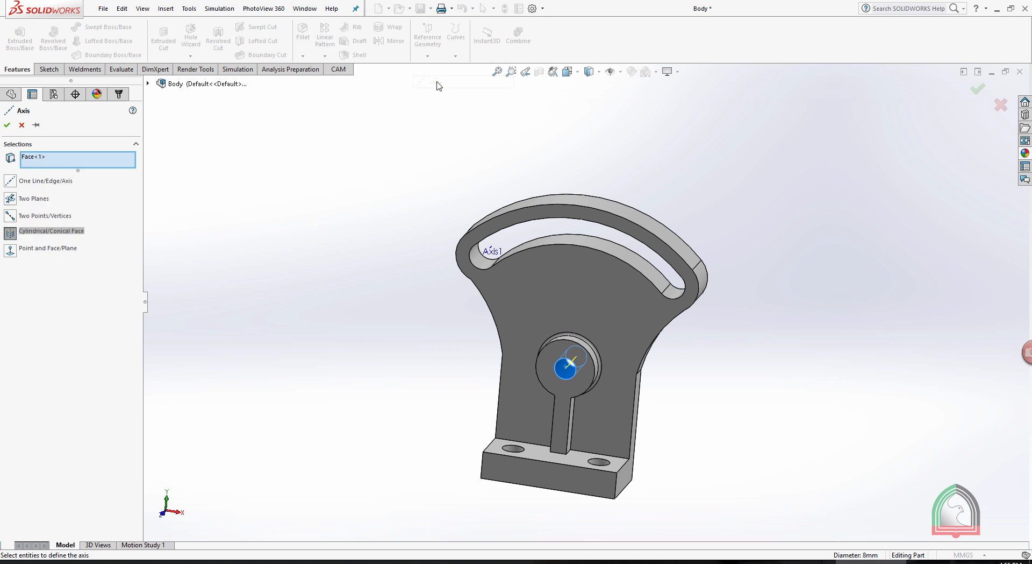
{"action": "left_click", "coordinate": [7, 125]}
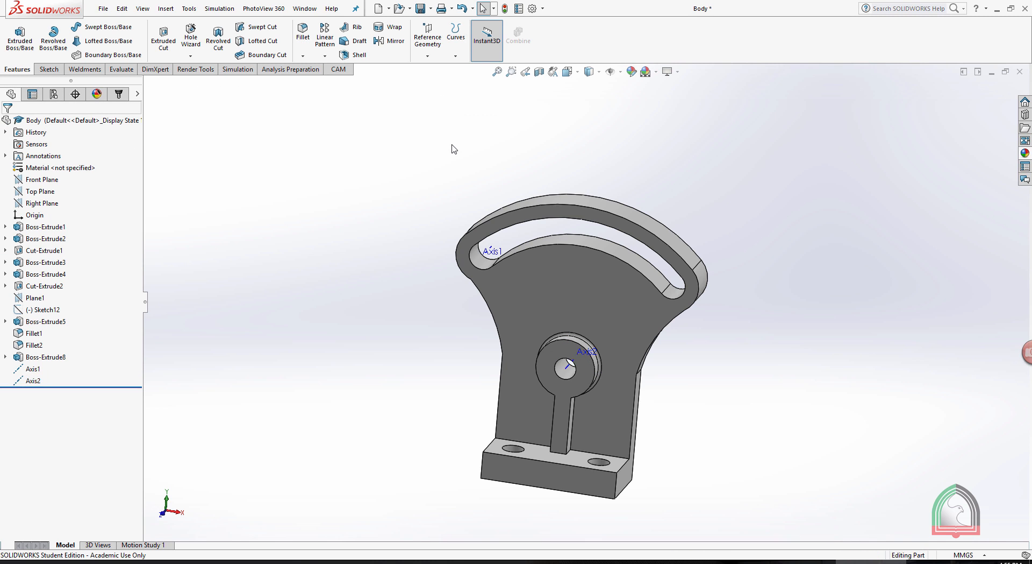
Create a reference plane coincident with both the slot-end axis and the pivot-hole axis.
{"action": "left_click", "coordinate": [440, 46]}
{"action": "left_click", "coordinate": [436, 71]}
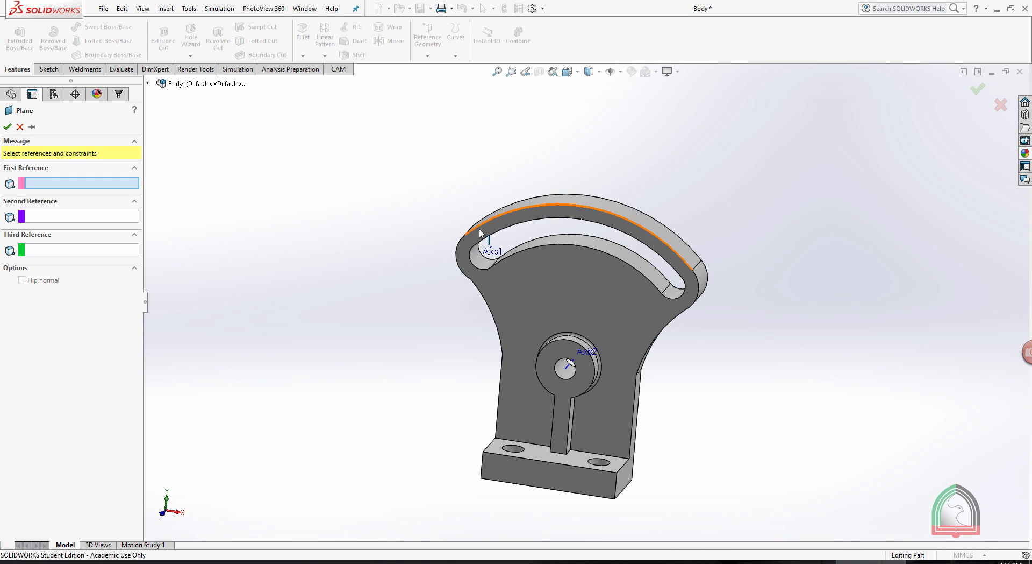
{"action": "left_click", "coordinate": [491, 253]}
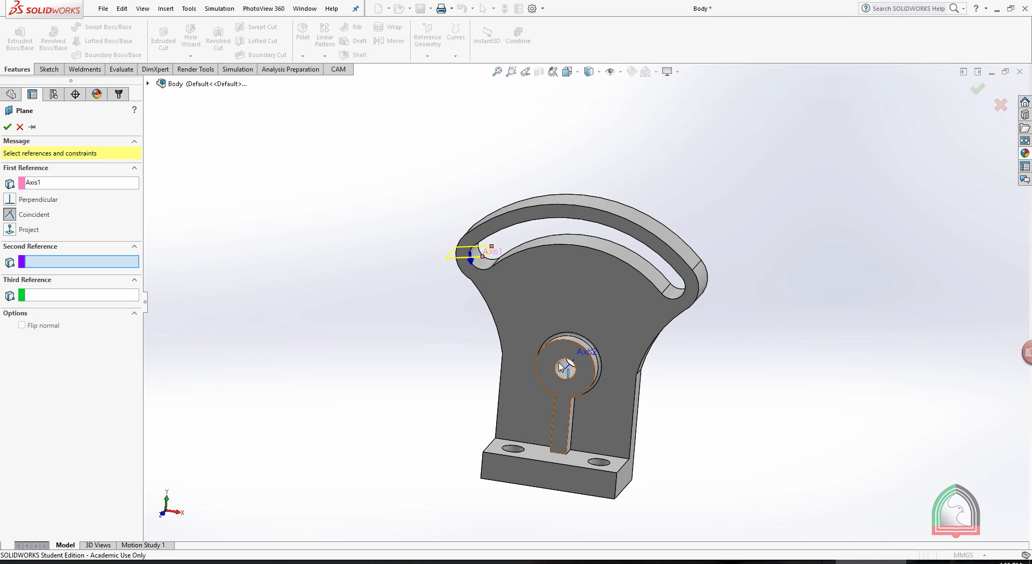
{"action": "left_click", "coordinate": [568, 371]}
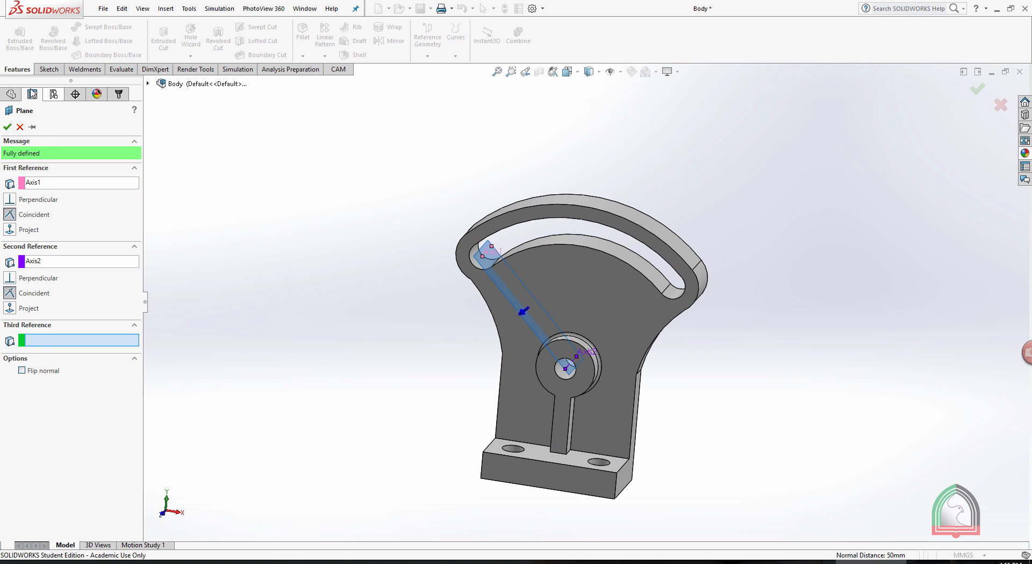
{"action": "left_click", "coordinate": [8, 126]}
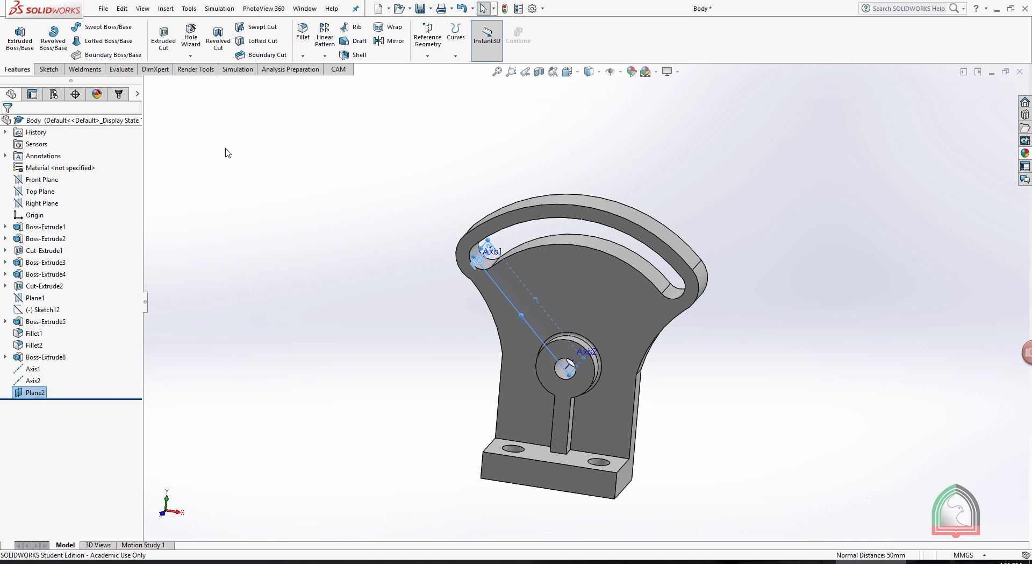
Close the Body part with its changes saved and rebuild the assembly.
{"action": "left_click", "coordinate": [1019, 72]}
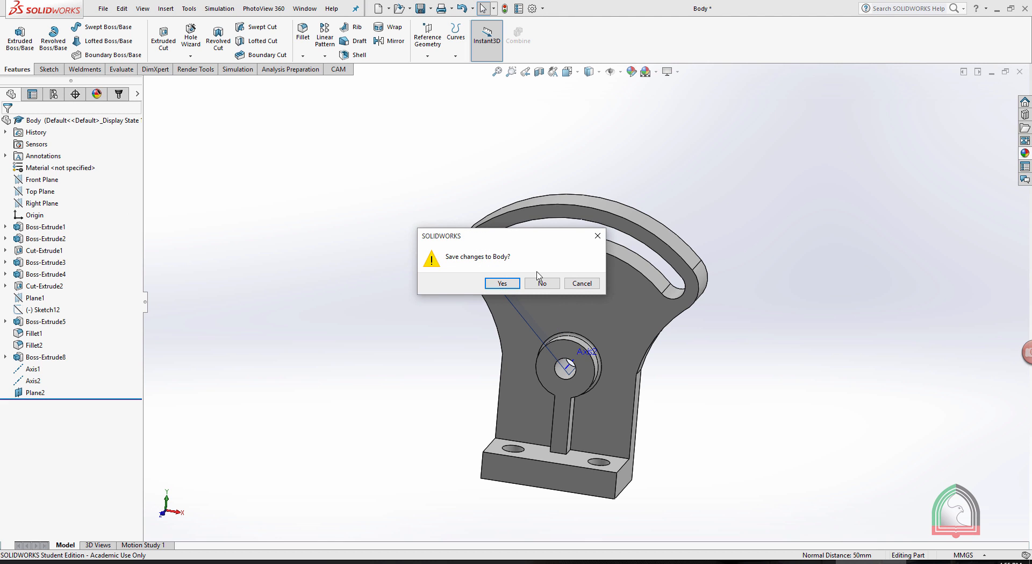
{"action": "left_click", "coordinate": [505, 284]}
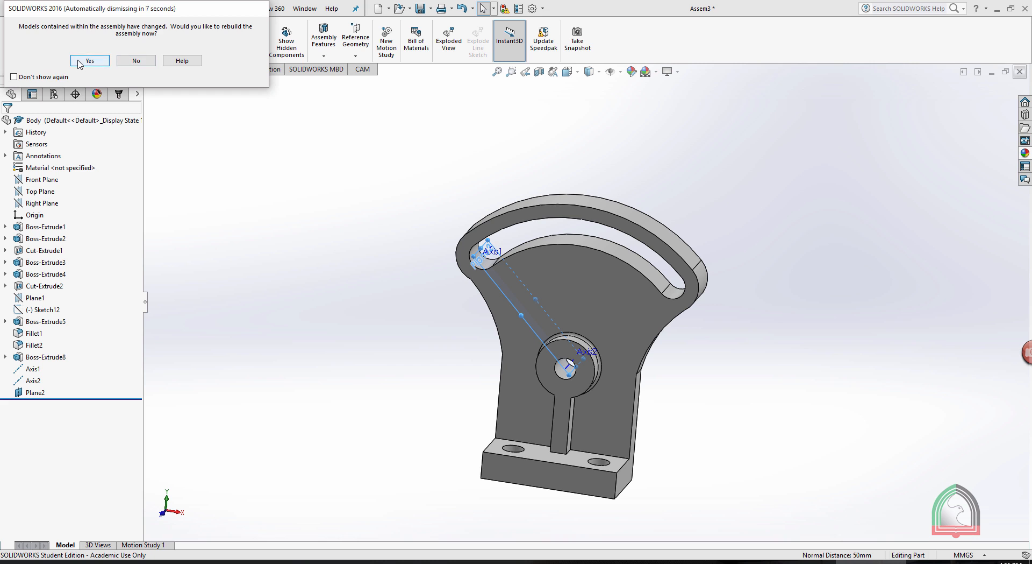
{"action": "left_click", "coordinate": [79, 63]}
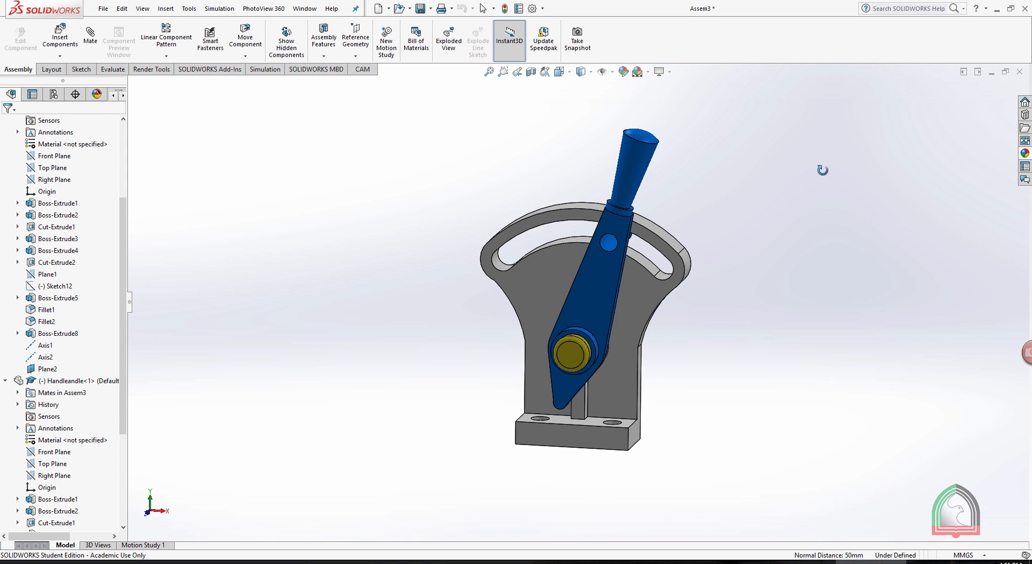
Set up an advanced limit angle mate between the body's Plane2 and the handle's Right Plane.
{"action": "left_click", "coordinate": [47, 368]}
{"action": "left_click", "coordinate": [266, 232]}
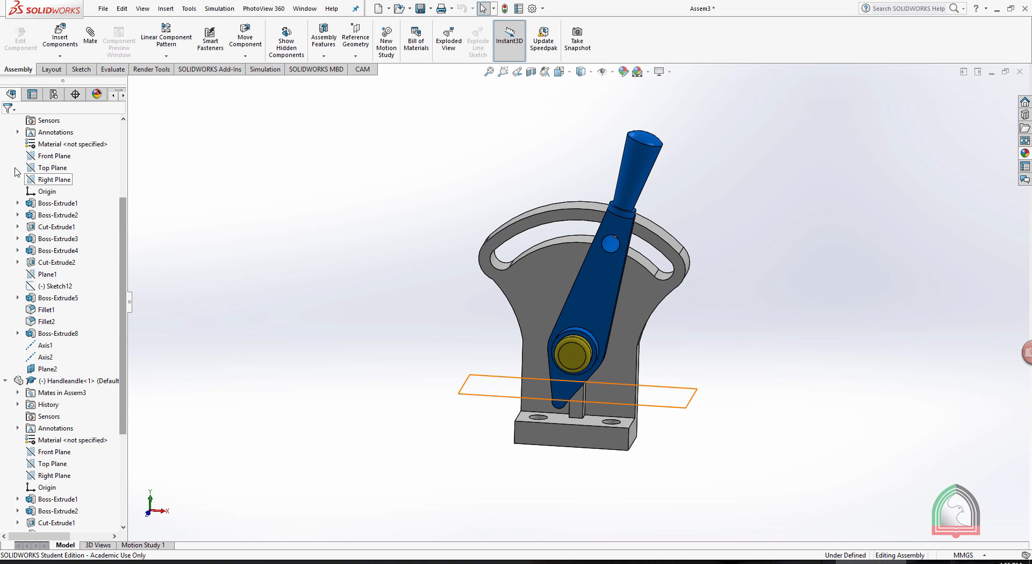
{"action": "scroll", "coordinate": [22, 148], "scroll_direction": "up", "scroll_amount": 2}
{"action": "left_click", "coordinate": [89, 34]}
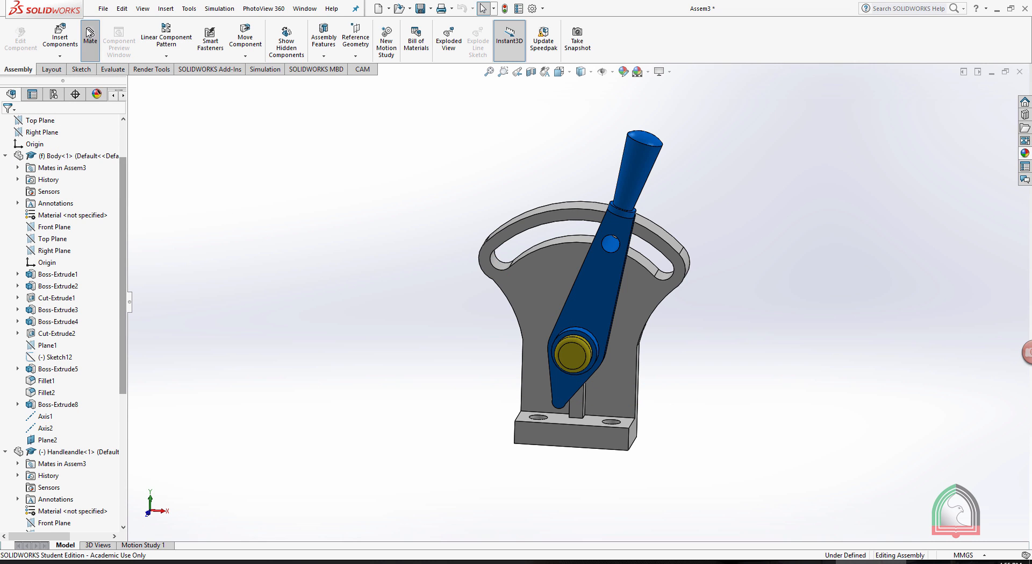
{"action": "left_click", "coordinate": [68, 219]}
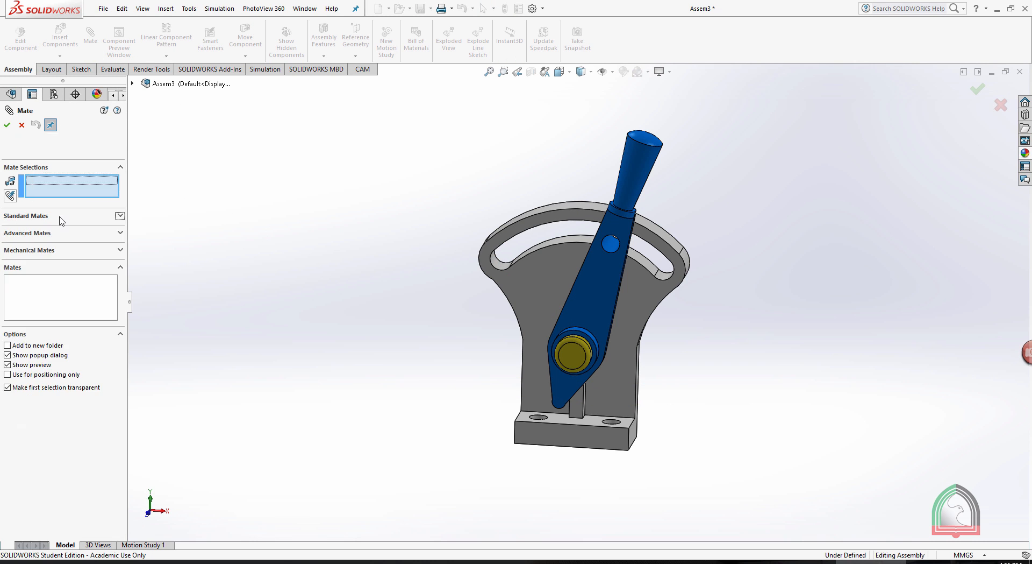
{"action": "left_click", "coordinate": [29, 234]}
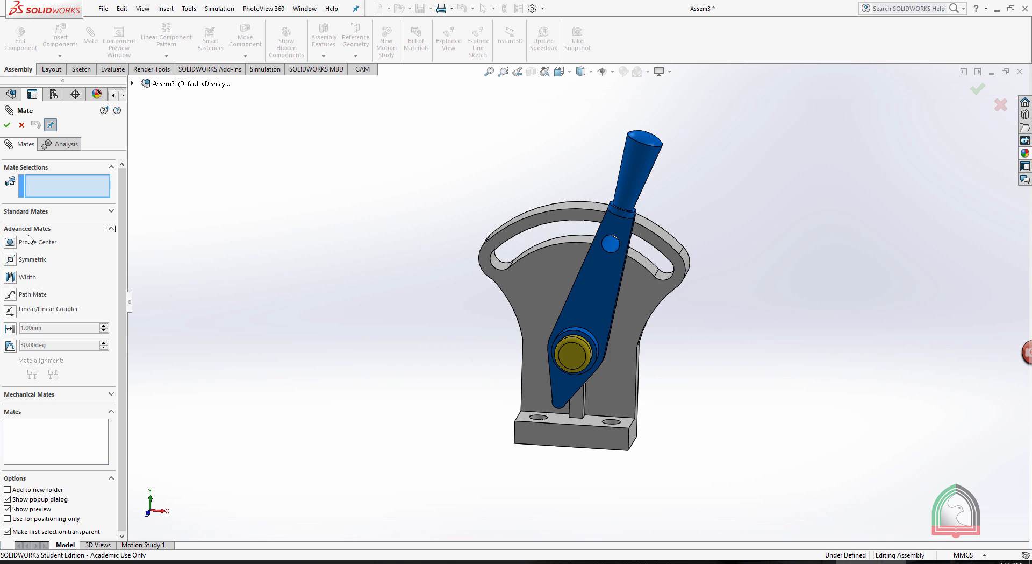
{"action": "left_click", "coordinate": [9, 347]}
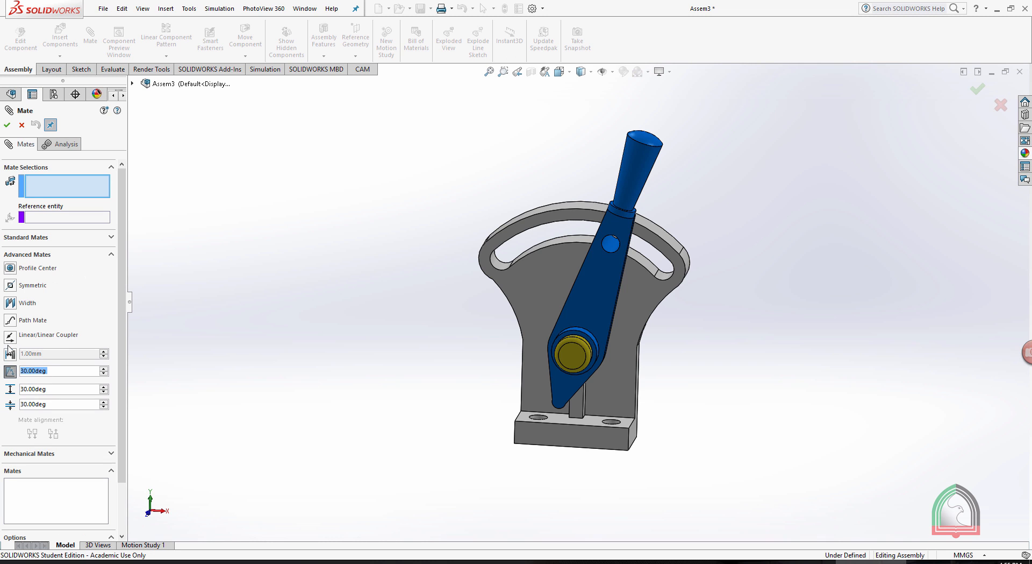
{"action": "left_click", "coordinate": [132, 85]}
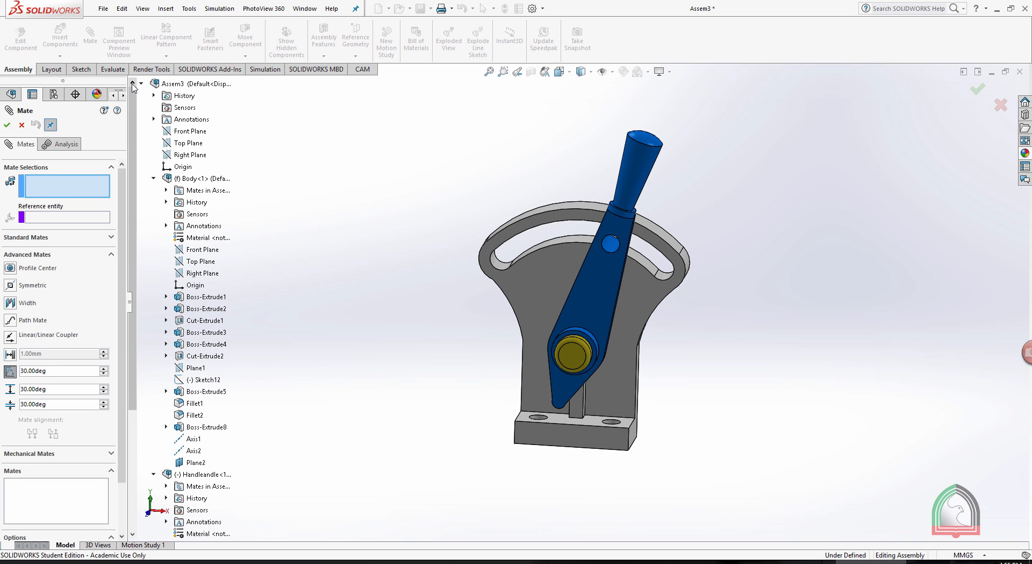
{"action": "left_click", "coordinate": [196, 462]}
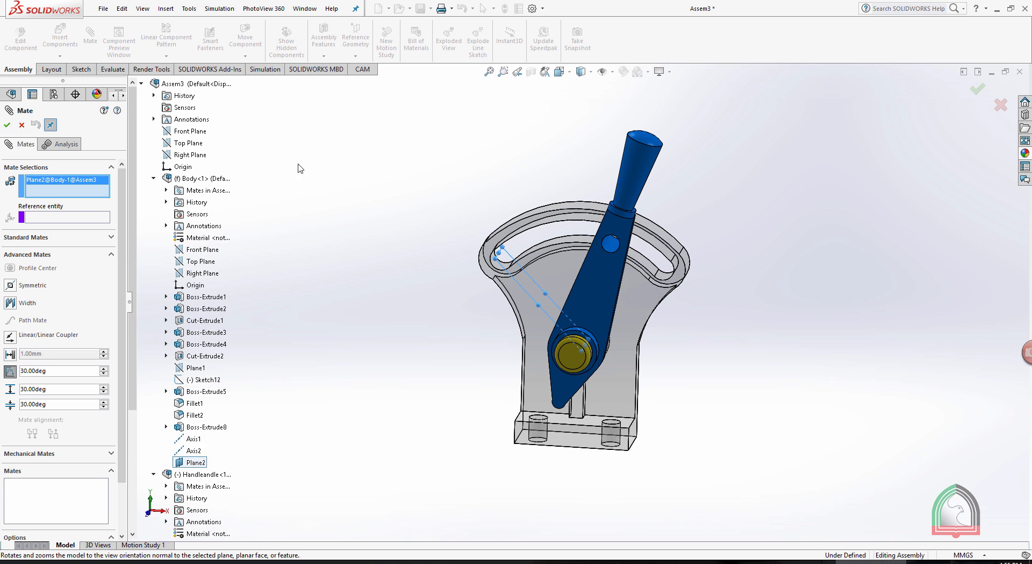
{"action": "left_click", "coordinate": [153, 178]}
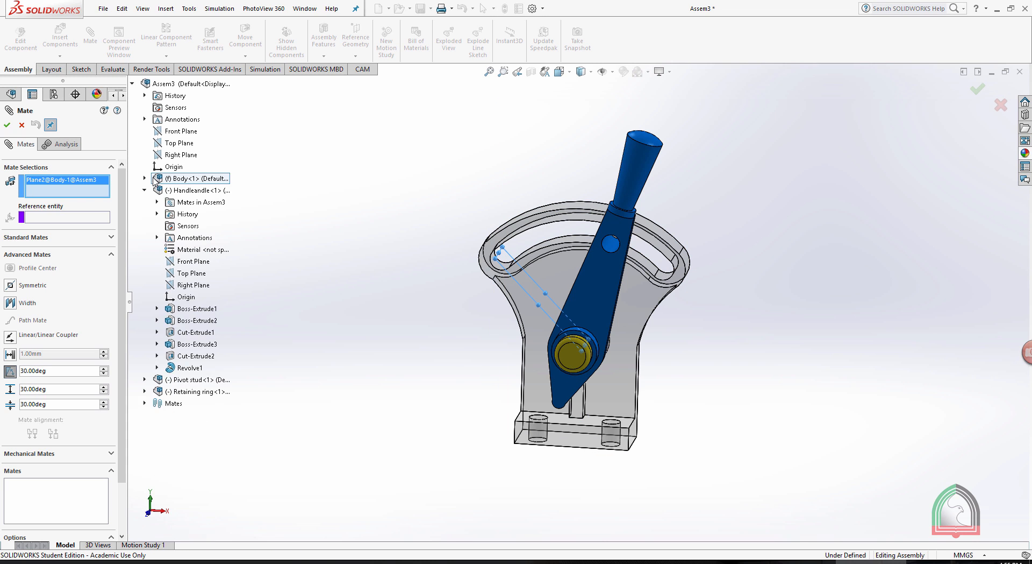
{"action": "left_click", "coordinate": [191, 286]}
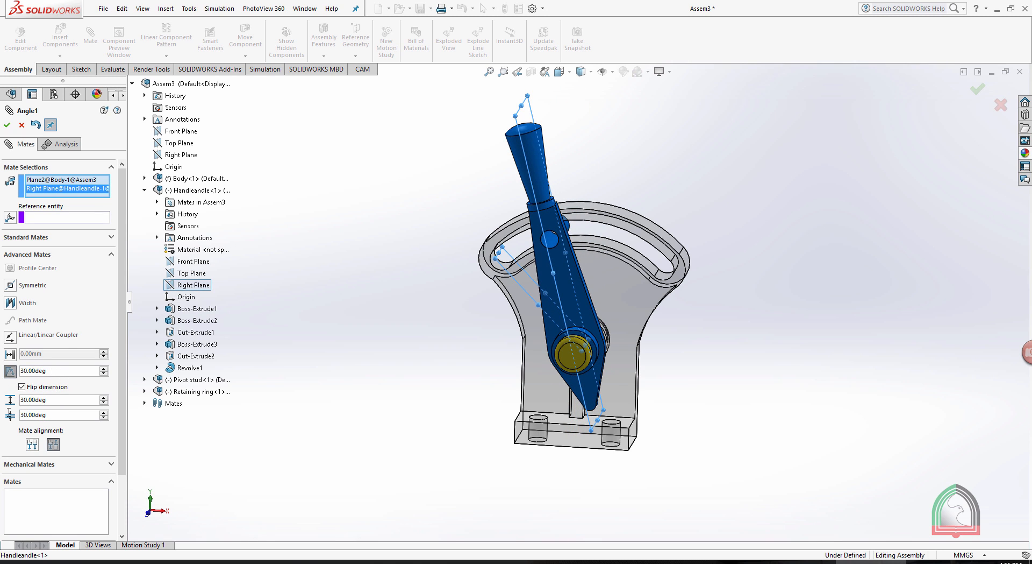
Set the limit angle mate's minimum to 0°, maximum to 90° and angle to 90°, and finish mating.
{"action": "type", "text": "0"}
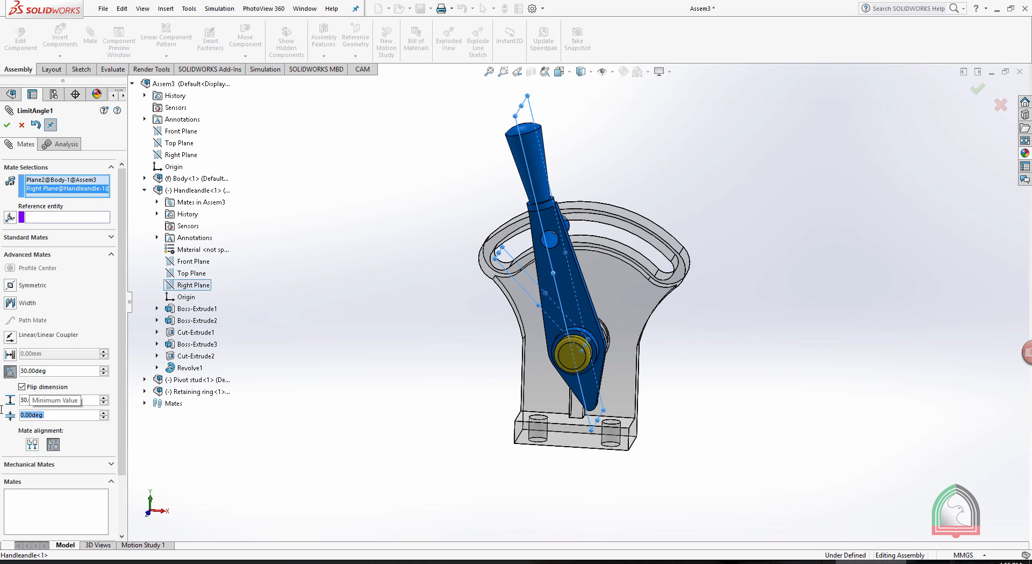
{"action": "left_click", "coordinate": [86, 400]}
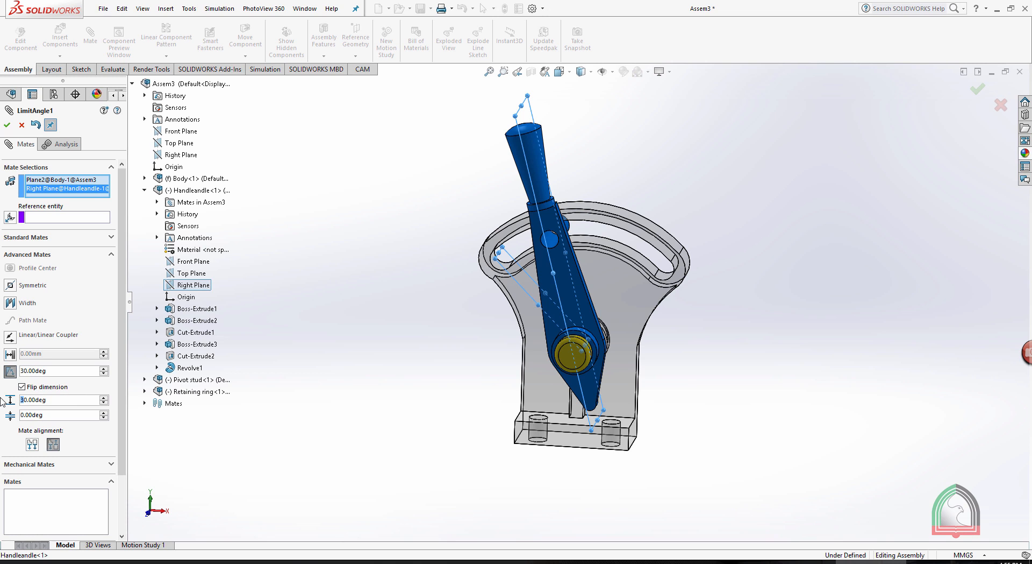
{"action": "type", "text": "90"}
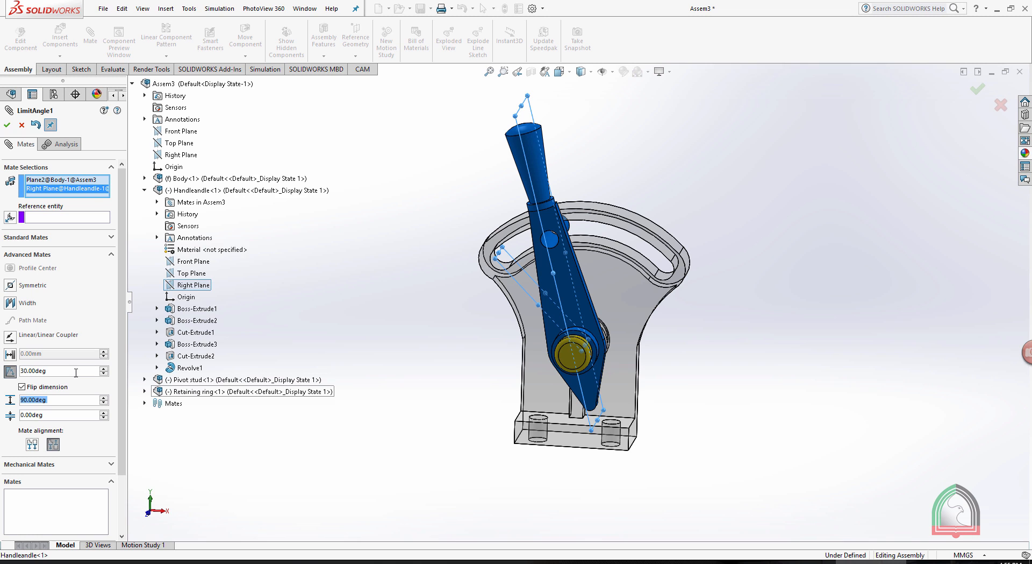
{"action": "type", "text": "90"}
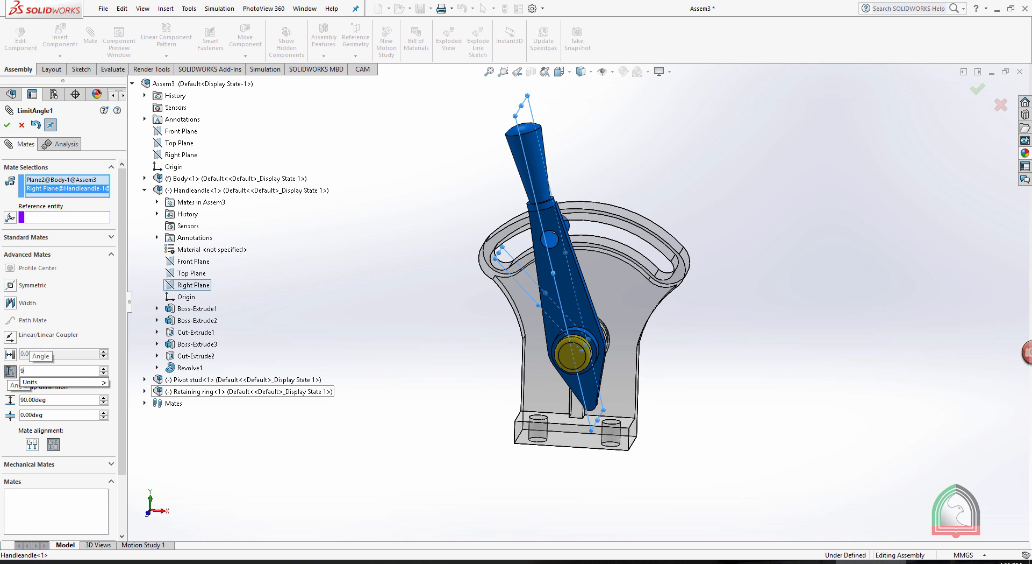
{"action": "key", "text": "Return"}
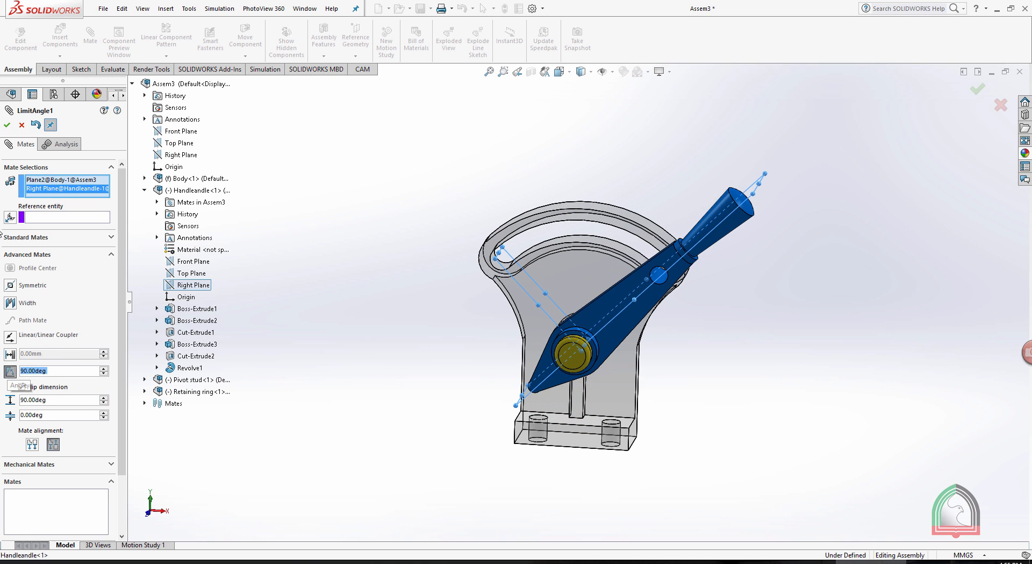
{"action": "left_click", "coordinate": [10, 127]}
{"action": "left_click", "coordinate": [11, 126]}
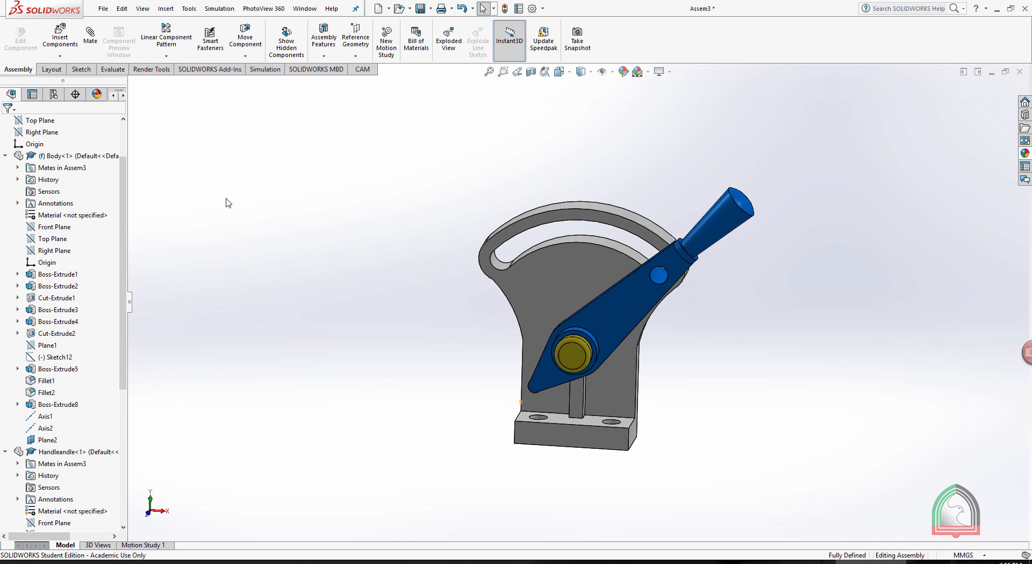
Swing the handle back and forth across the body and examine how it stops at both ends of the curved slot.
{"action": "middle_click_drag", "start_coordinate": [700, 155], "coordinate": [687, 172]}
{"action": "left_click_drag", "start_coordinate": [707, 225], "coordinate": [214, 230]}
{"action": "scroll", "coordinate": [618, 231], "scroll_direction": "down", "scroll_amount": 3}
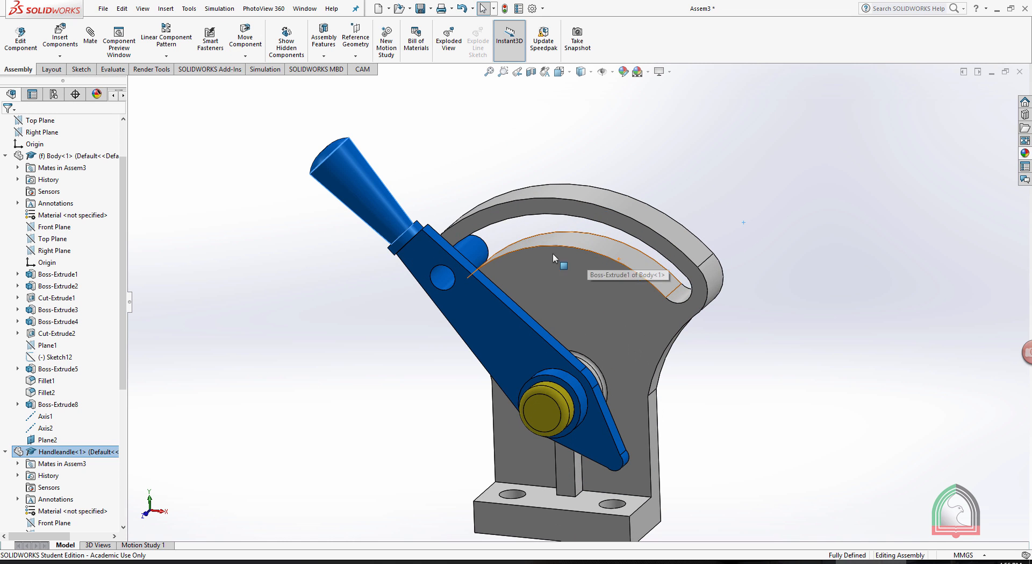
{"action": "left_click_drag", "start_coordinate": [580, 159], "coordinate": [392, 154]}
{"action": "scroll", "coordinate": [553, 144], "scroll_direction": "up", "scroll_amount": 1}
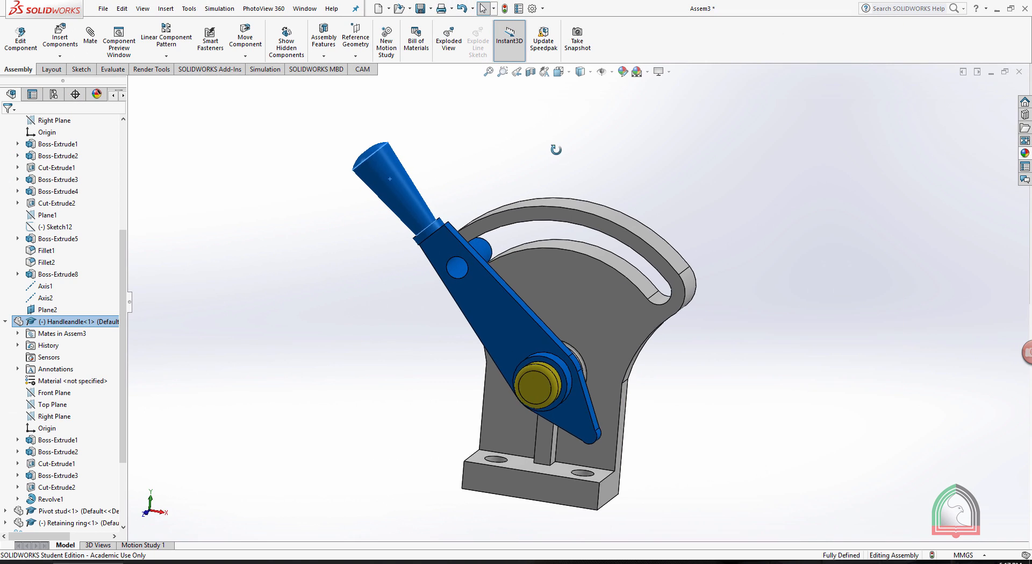
{"action": "middle_click_drag", "start_coordinate": [554, 150], "coordinate": [597, 154]}
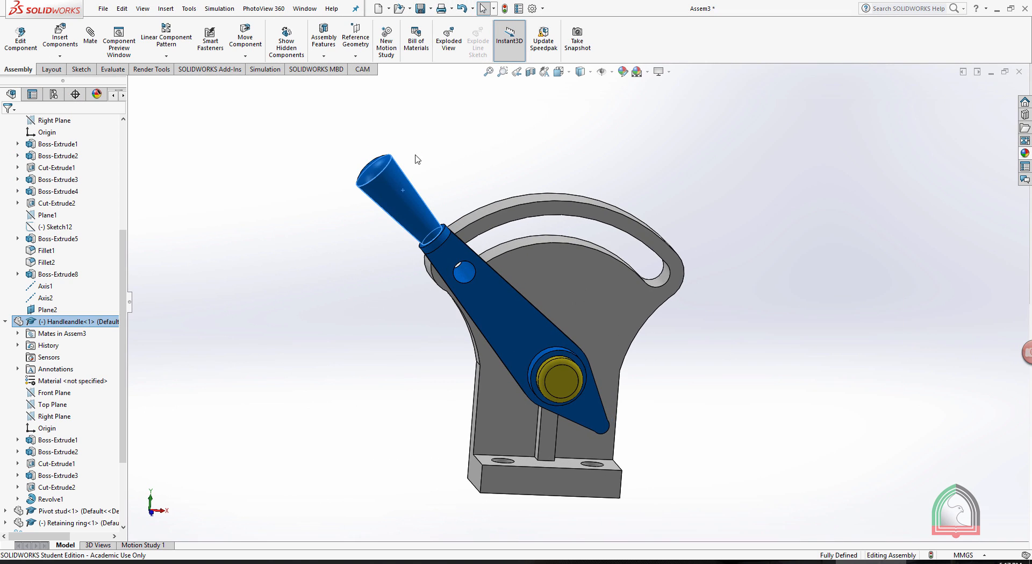
{"action": "left_click_drag", "start_coordinate": [418, 159], "coordinate": [693, 172]}
{"action": "left_click", "coordinate": [482, 8]}
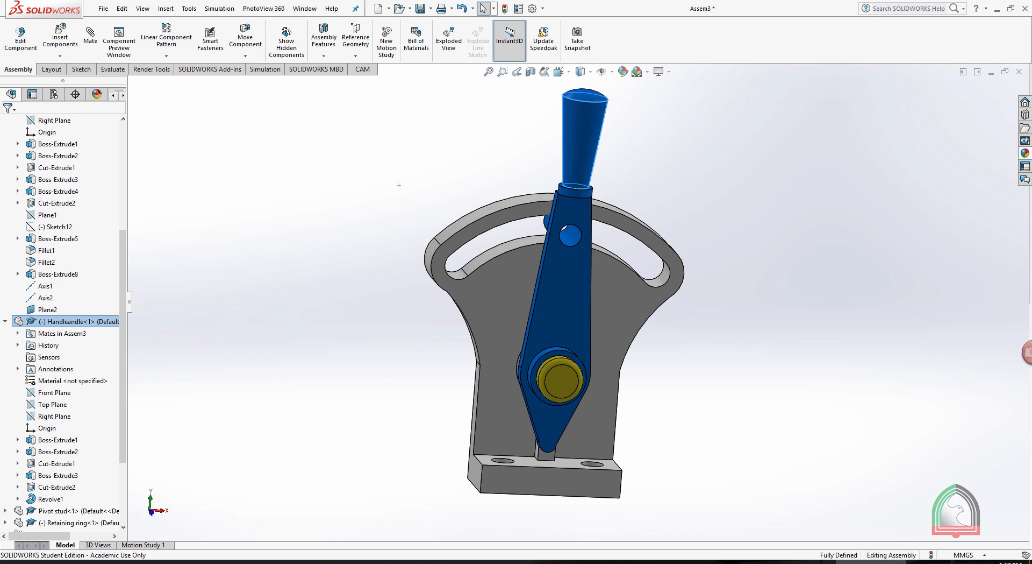
{"action": "left_click", "coordinate": [621, 153]}
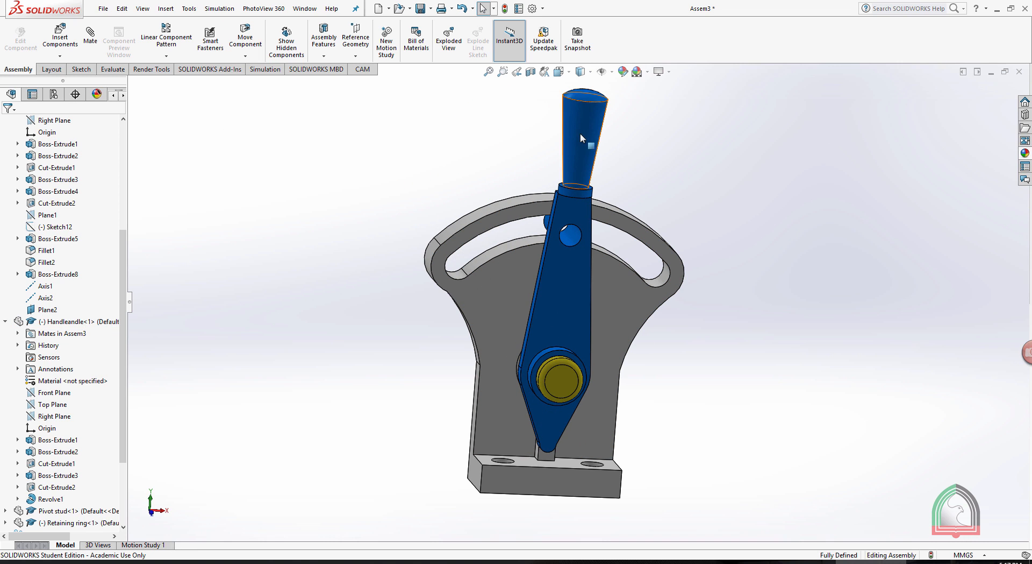
{"action": "left_click_drag", "start_coordinate": [580, 135], "coordinate": [791, 525]}
{"action": "left_click_drag", "start_coordinate": [918, 321], "coordinate": [206, 238]}
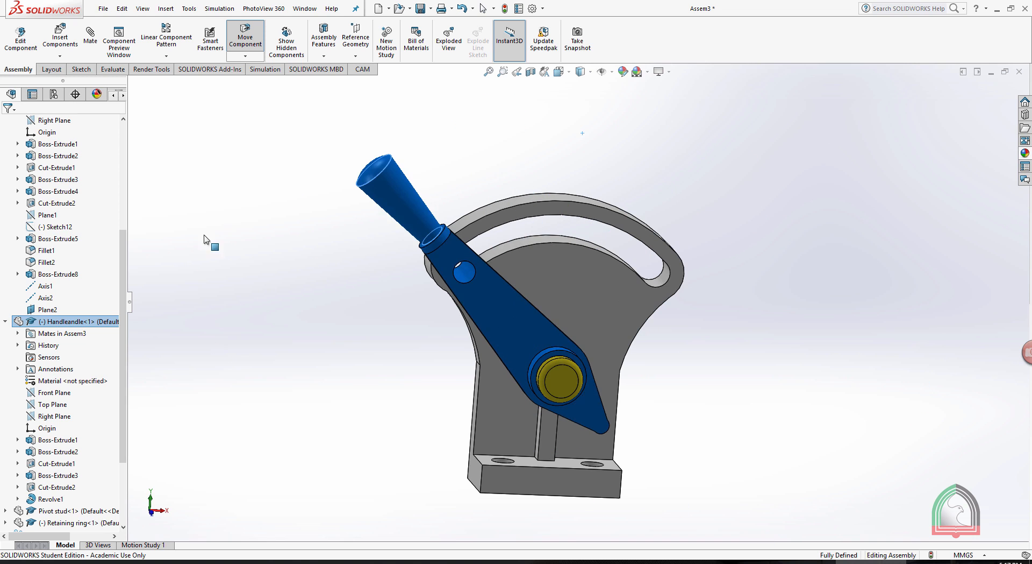
{"action": "middle_click_drag", "start_coordinate": [759, 243], "coordinate": [751, 187]}
{"action": "left_click", "coordinate": [752, 192]}
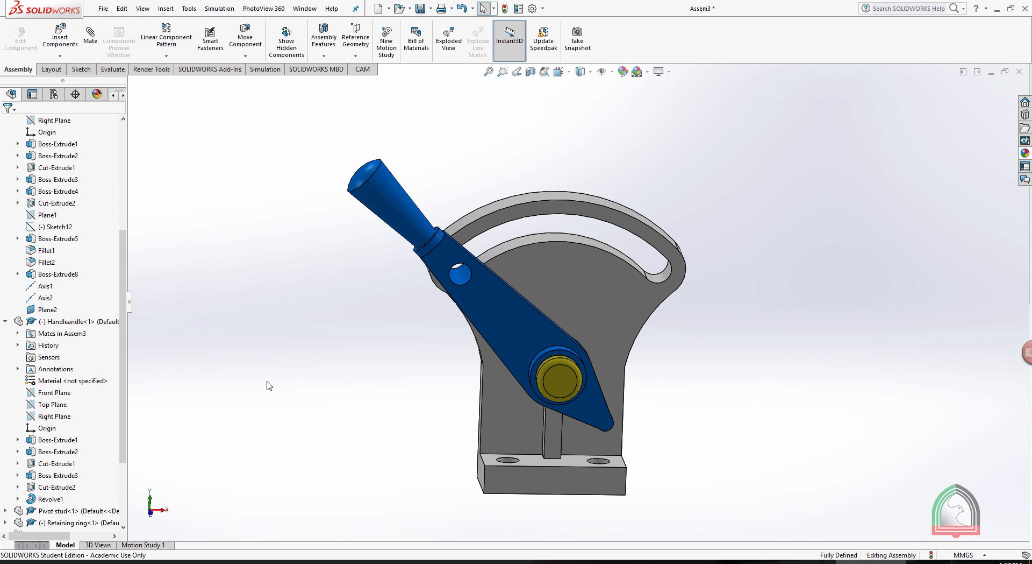
Open Motion Study 1 of the assembly.
{"action": "left_click", "coordinate": [158, 547]}
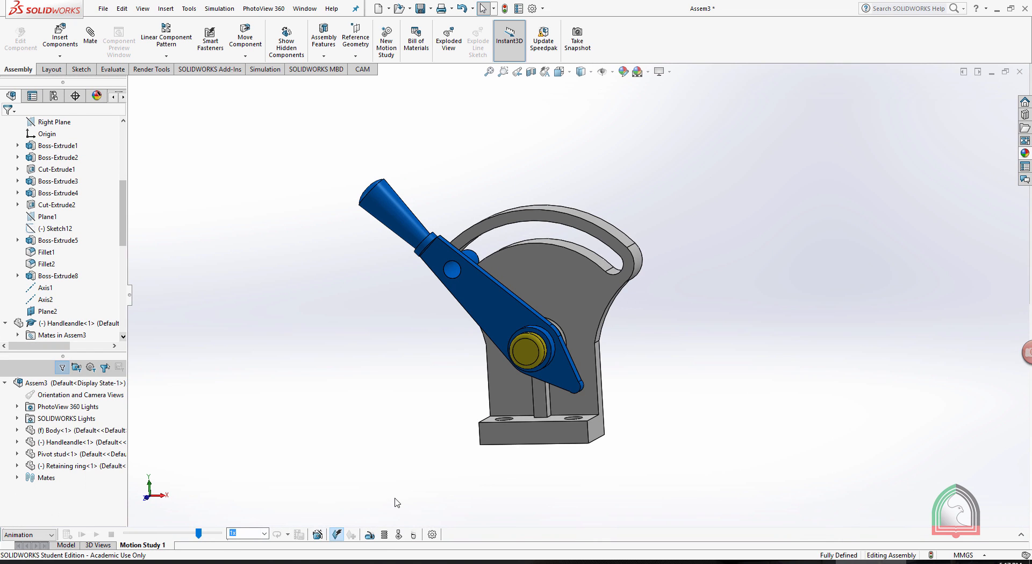
Add a rotary motor on the handle's flat face with oscillating motion of 90° at 0.5 Hz.
{"action": "left_click", "coordinate": [374, 537]}
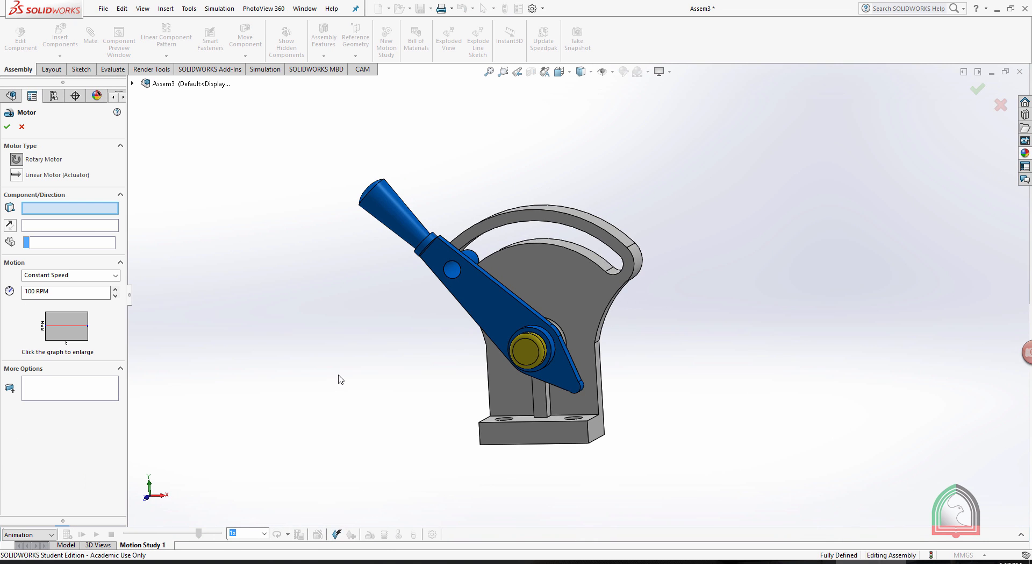
{"action": "left_click", "coordinate": [506, 316]}
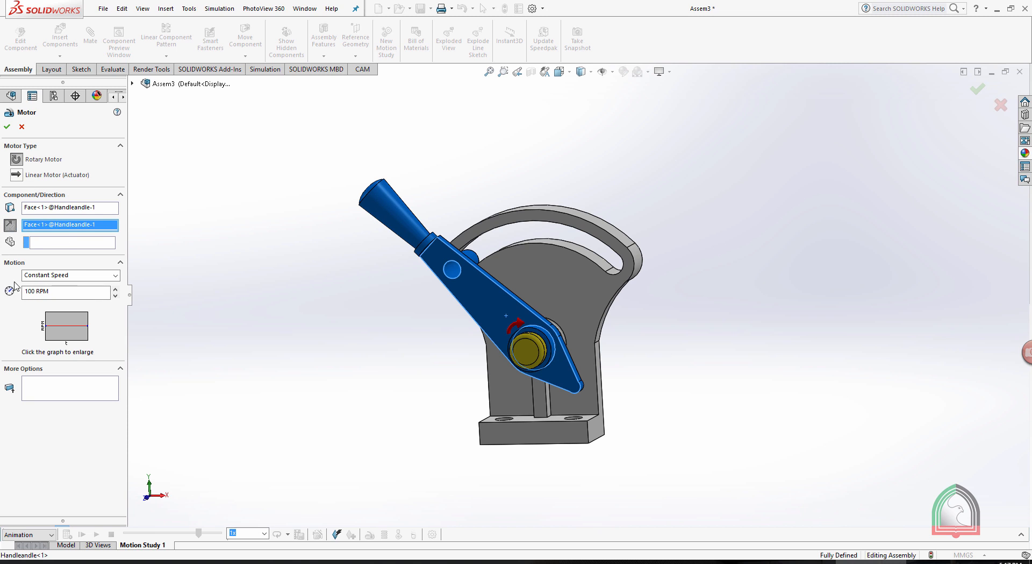
{"action": "left_click", "coordinate": [77, 276]}
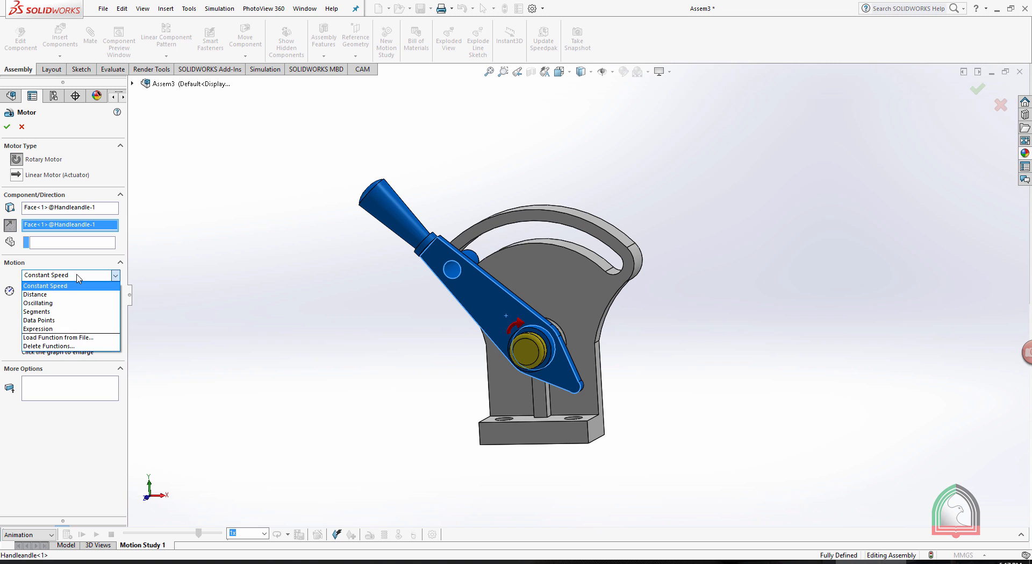
{"action": "left_click", "coordinate": [54, 300]}
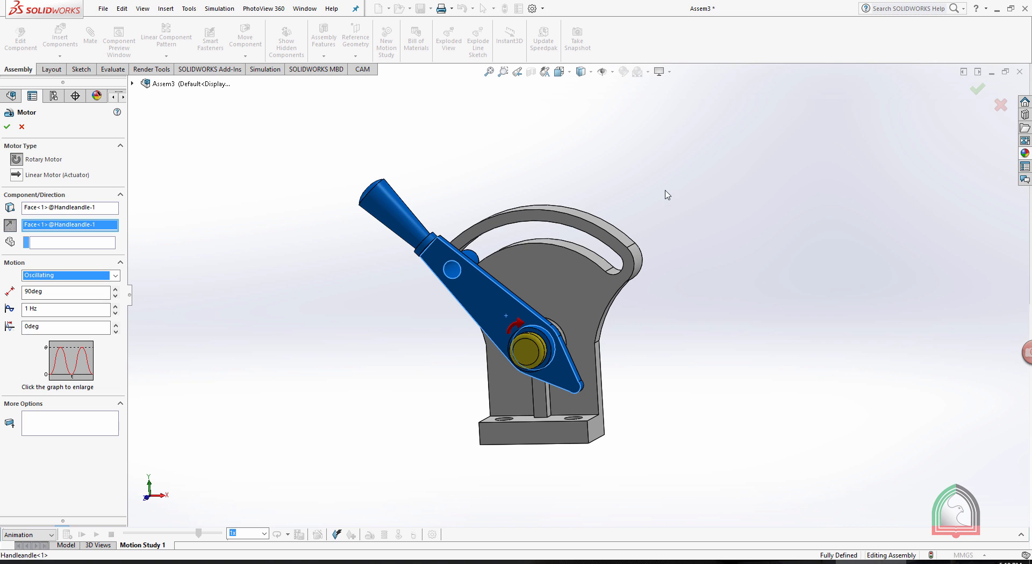
{"action": "left_click_drag", "start_coordinate": [54, 308], "coordinate": [1, 307]}
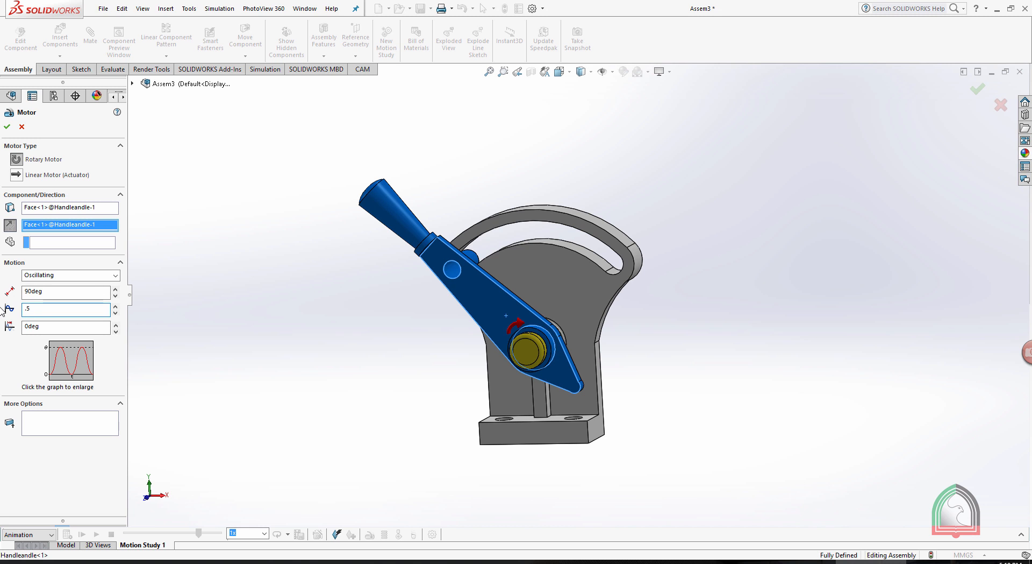
{"action": "left_click", "coordinate": [7, 127]}
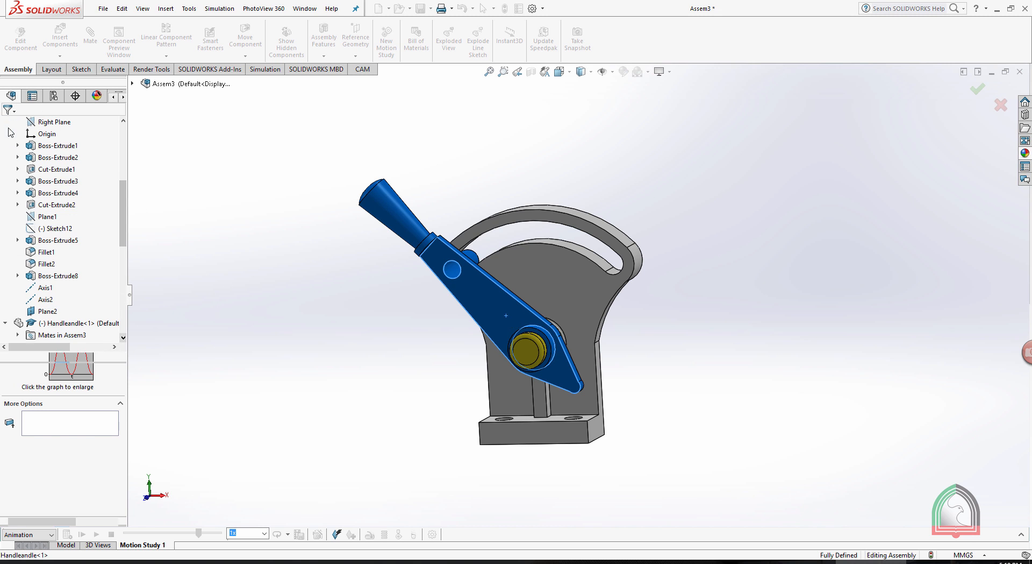
Calculate the motion study and watch the handle oscillate along the body's curved slot.
{"action": "mouse_move", "coordinate": [660, 299]}
{"action": "middle_mouse_down"}
{"action": "mouse_move", "coordinate": [682, 294]}
{"action": "mouse_move", "coordinate": [655, 303]}
{"action": "middle_mouse_up"}
{"action": "scroll", "coordinate": [537, 326], "scroll_direction": "down", "scroll_amount": 3}
{"action": "scroll", "coordinate": [538, 326], "scroll_direction": "up", "scroll_amount": 2}
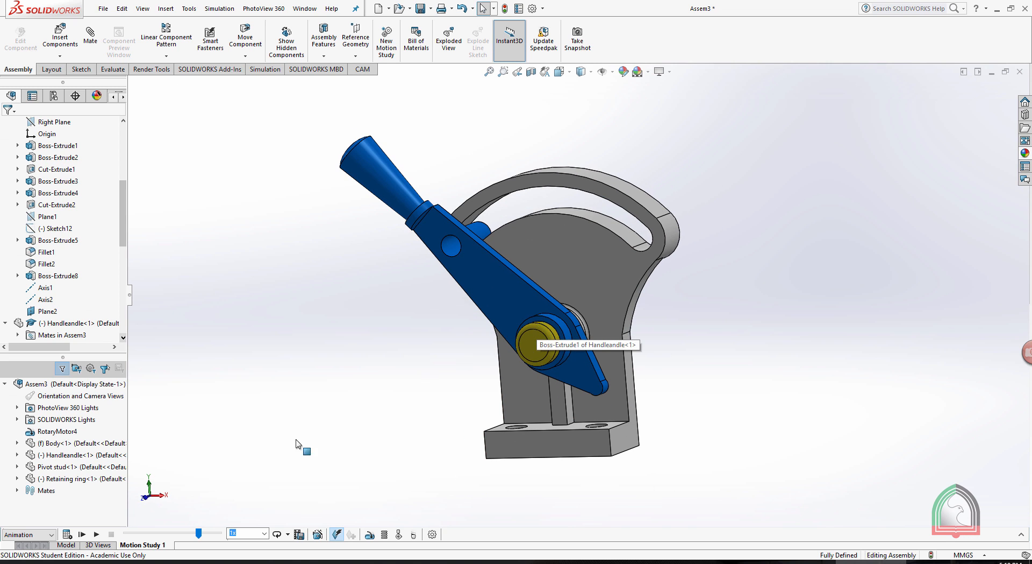
{"action": "left_click", "coordinate": [67, 533]}
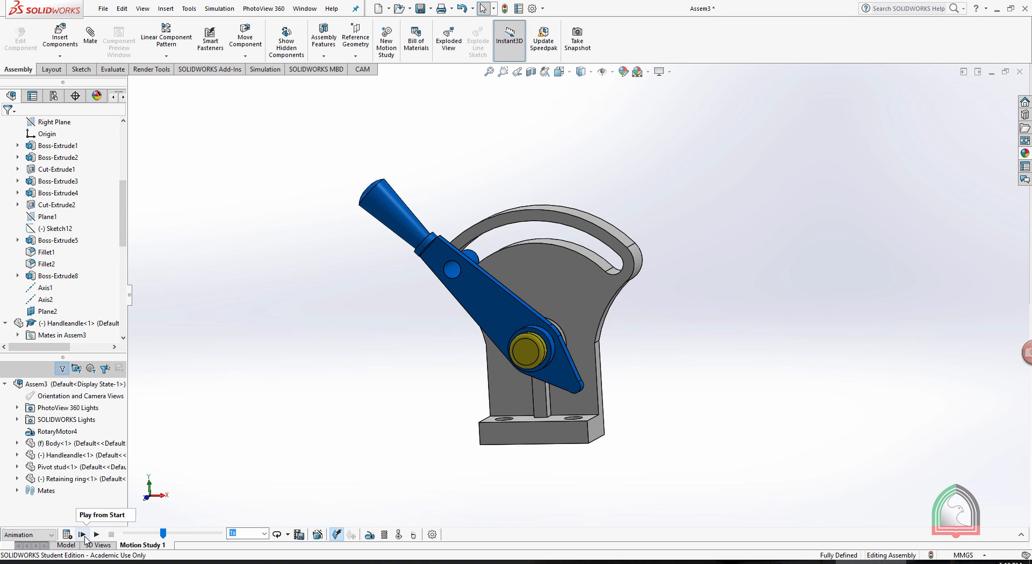
{"action": "scroll", "coordinate": [541, 331], "scroll_direction": "down", "scroll_amount": 4}
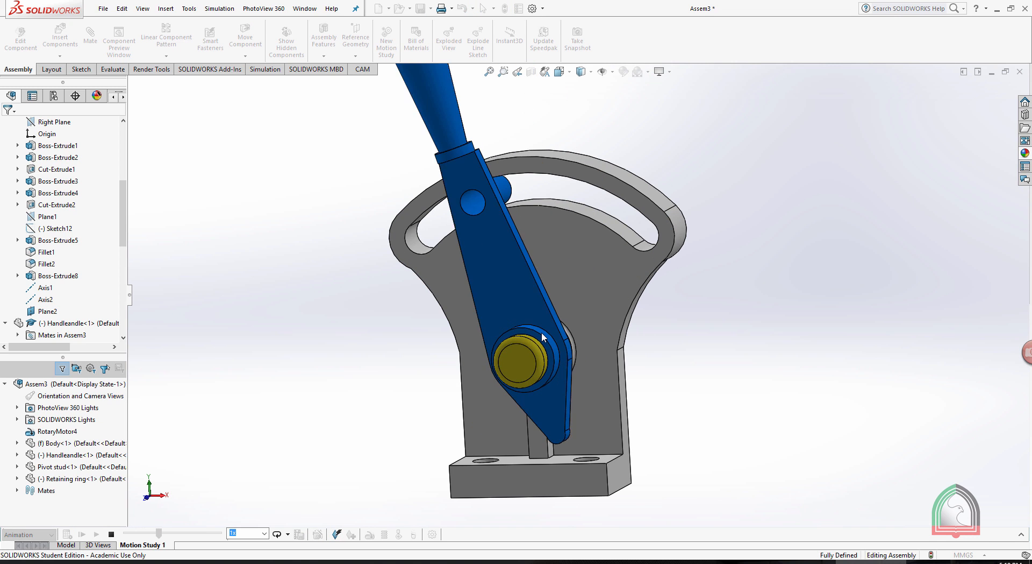
{"action": "scroll", "coordinate": [560, 321], "scroll_direction": "up", "scroll_amount": 2}
{"action": "scroll", "coordinate": [560, 322], "scroll_direction": "up", "scroll_amount": 2}
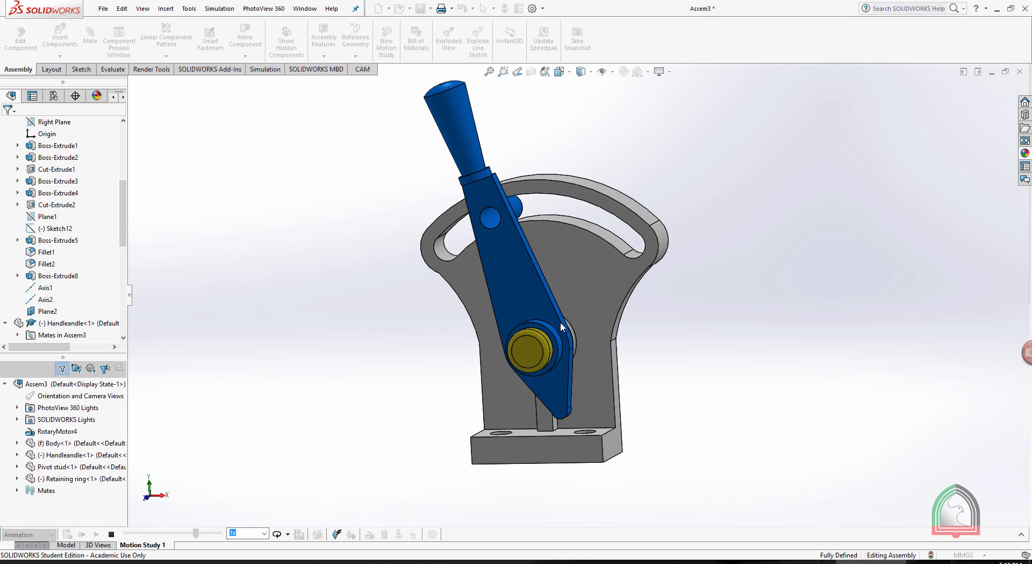
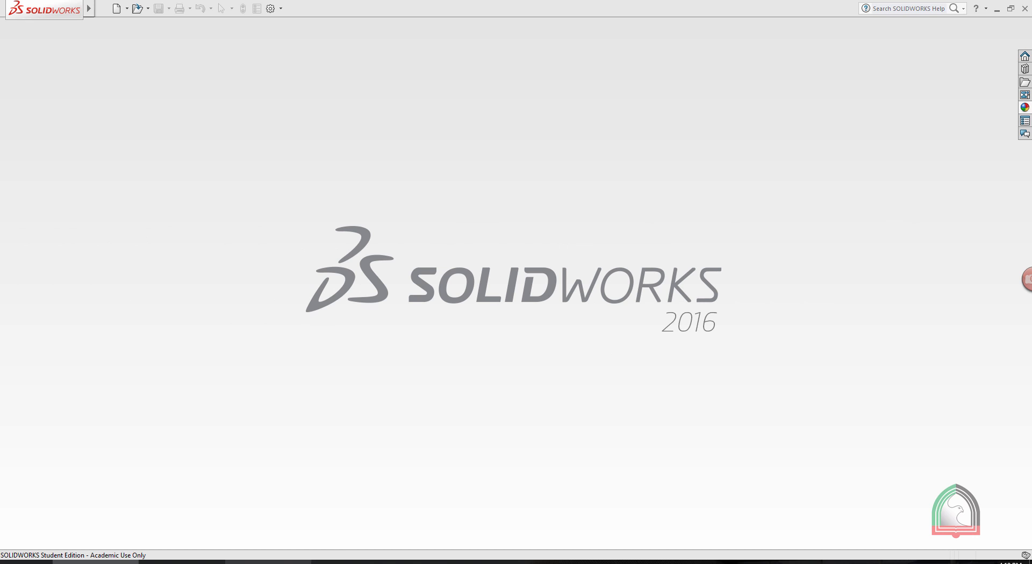
Switch to the YouTube playlist in Chrome and open the video Part 05 01_ASSEMBLY_SW Video Tutorial Series(8/20).
{"action": "mouse_move", "coordinate": [225, 561]}
{"action": "left_click", "coordinate": [287, 524]}
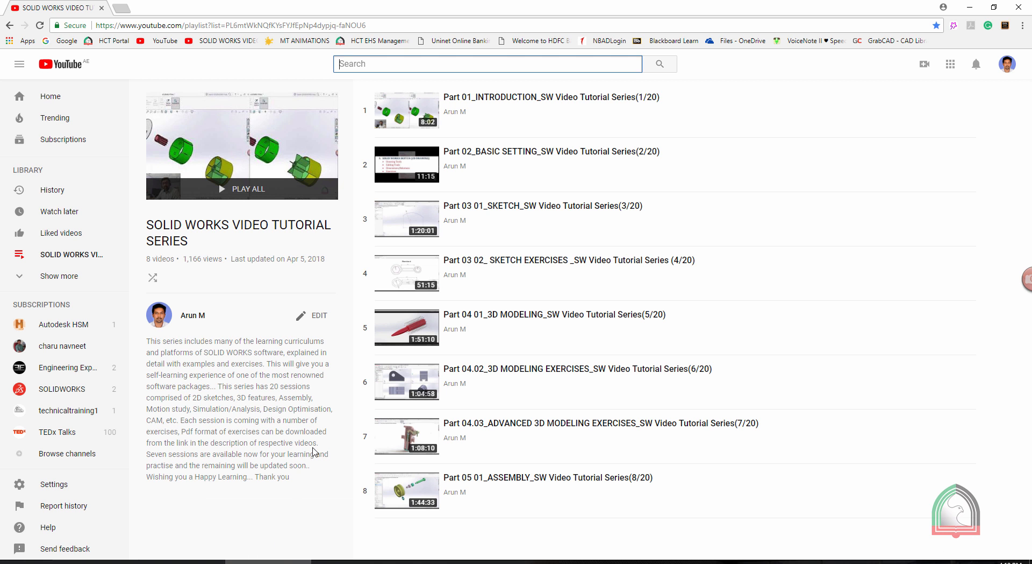
{"action": "left_click", "coordinate": [472, 481]}
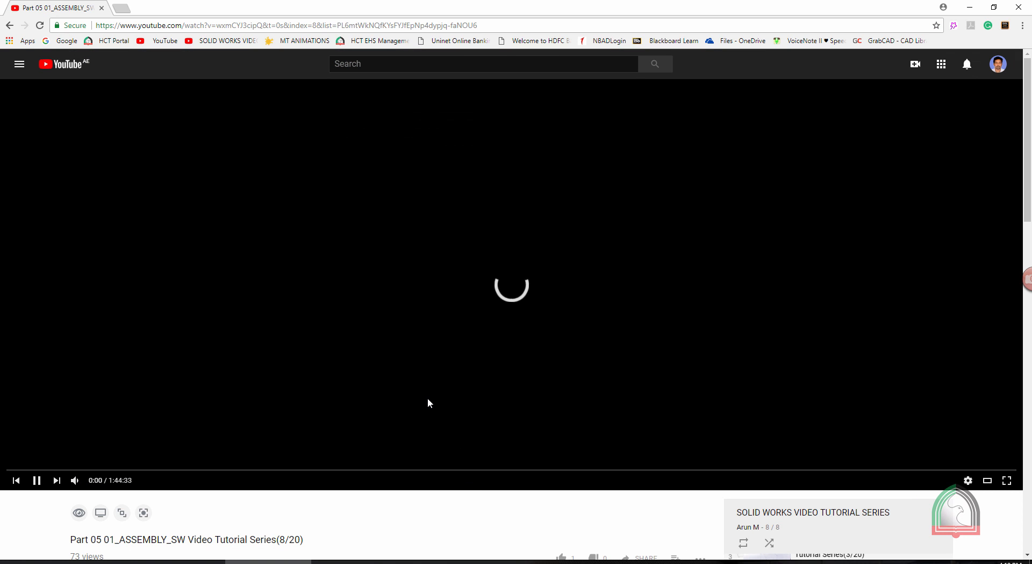
Expand the video's description and jump to the 4.4 Gear Mates section at 01:07:44.
{"action": "scroll", "coordinate": [429, 403], "scroll_direction": "down", "scroll_amount": 5}
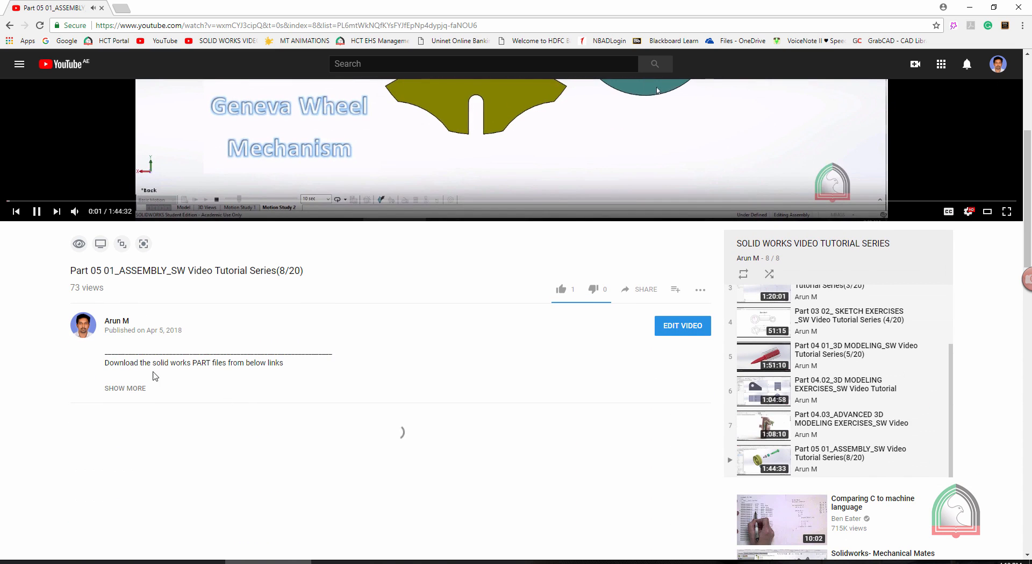
{"action": "left_click", "coordinate": [125, 388]}
{"action": "scroll", "coordinate": [410, 376], "scroll_direction": "down", "scroll_amount": 4}
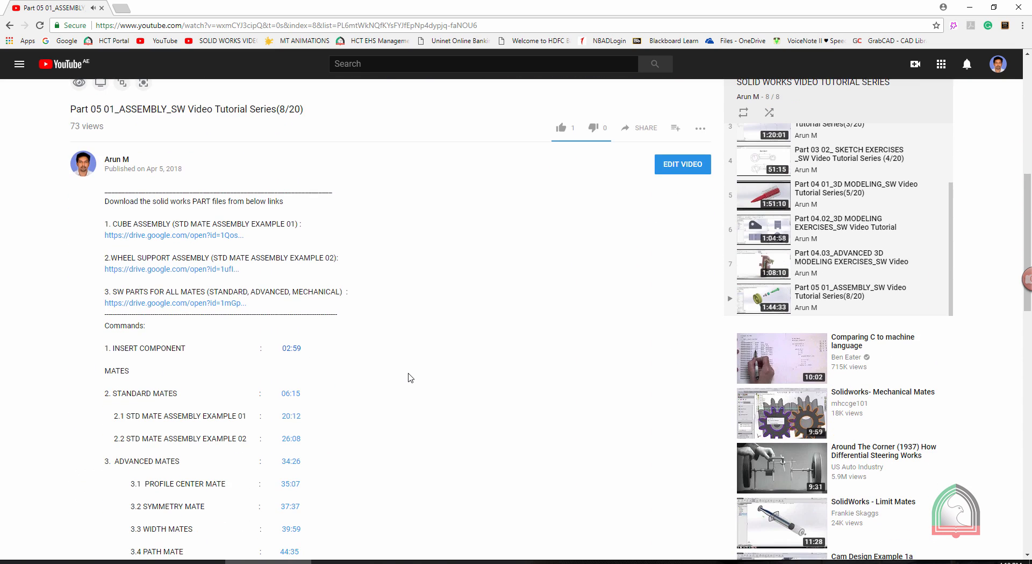
{"action": "scroll", "coordinate": [395, 371], "scroll_direction": "down", "scroll_amount": 2}
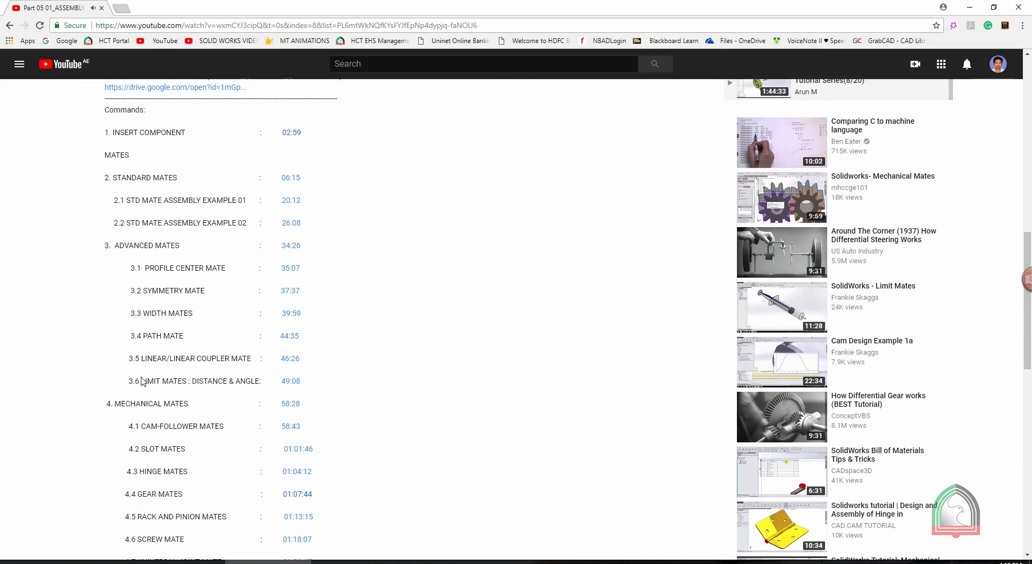
{"action": "scroll", "coordinate": [135, 224], "scroll_direction": "down", "scroll_amount": 3}
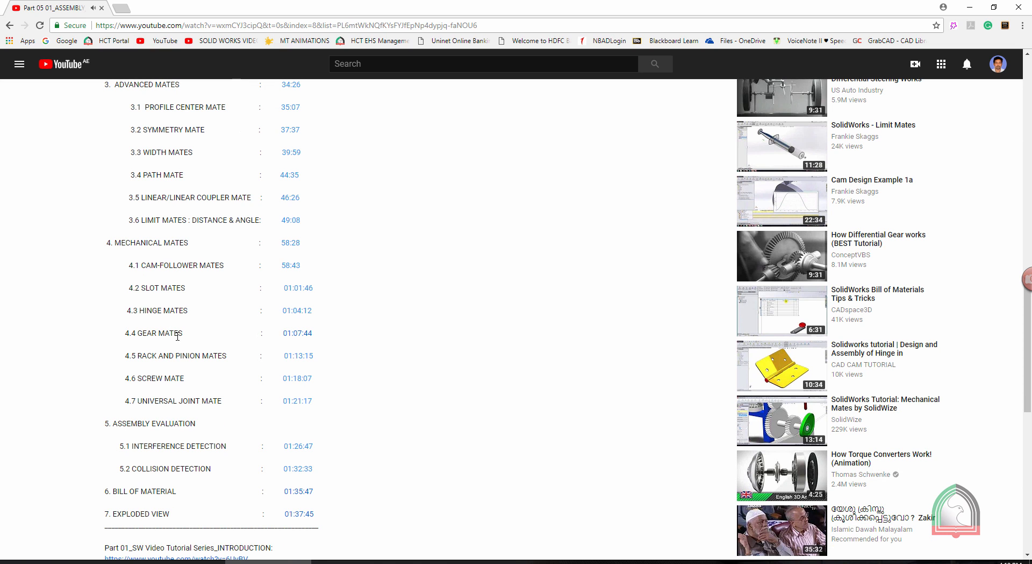
{"action": "left_click", "coordinate": [298, 334]}
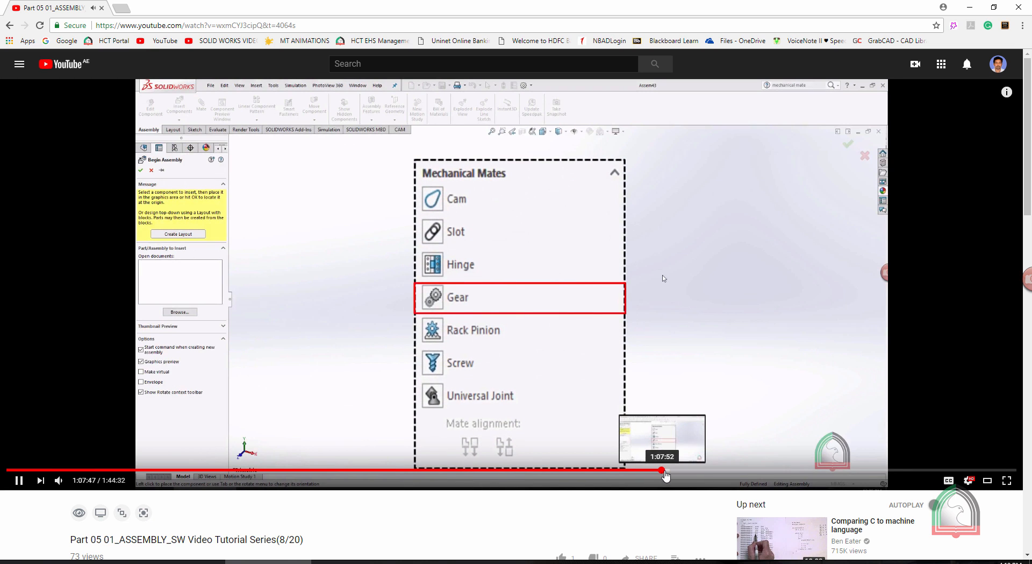
Skip through the gear mates section of the video, from the pulley example to the meshing gears, and pause it.
{"action": "left_click", "coordinate": [668, 470]}
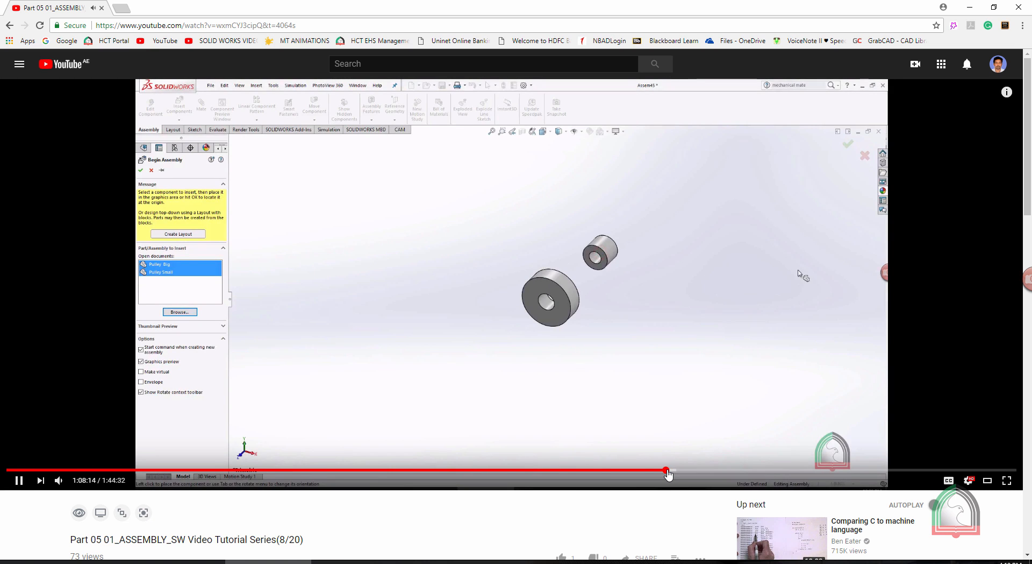
{"action": "left_click", "coordinate": [672, 470]}
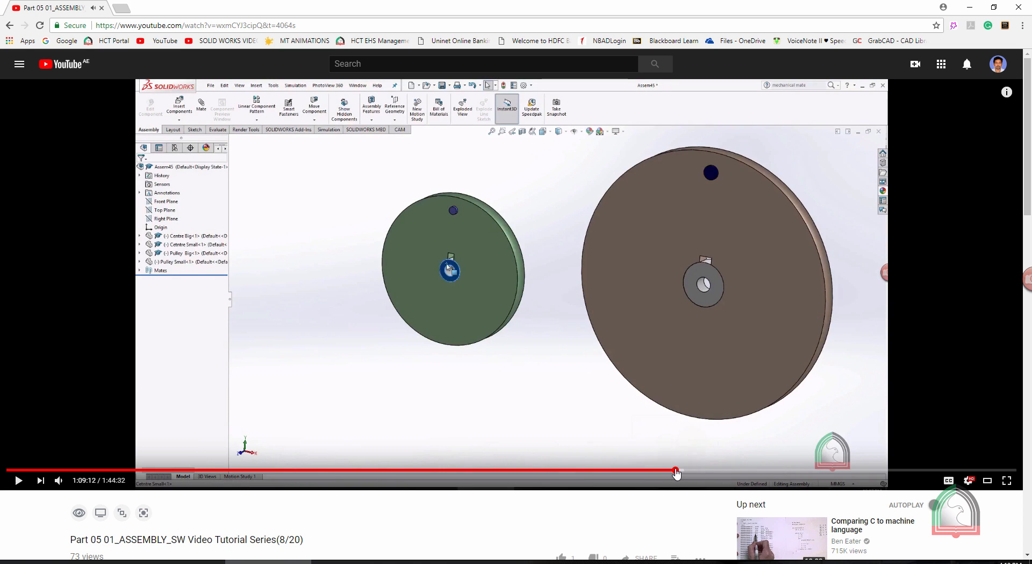
{"action": "left_click", "coordinate": [683, 470]}
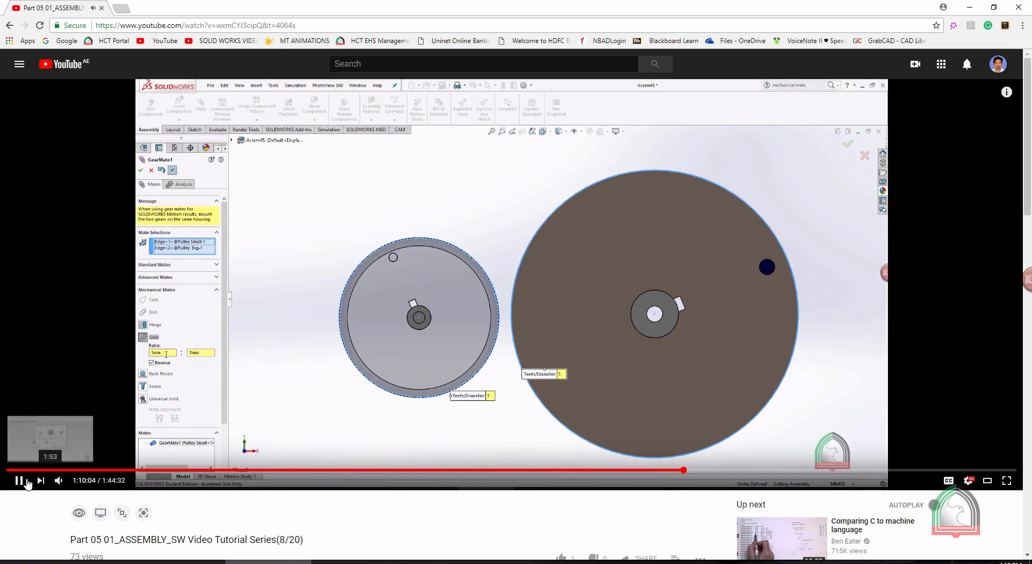
{"action": "left_click_drag", "start_coordinate": [685, 472], "coordinate": [704, 473]}
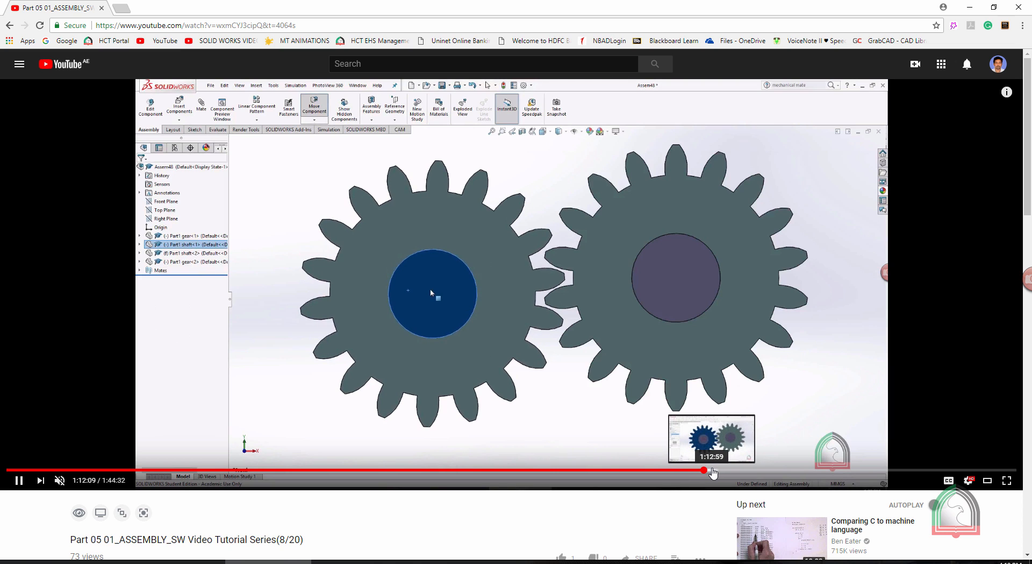
{"action": "left_click", "coordinate": [713, 471]}
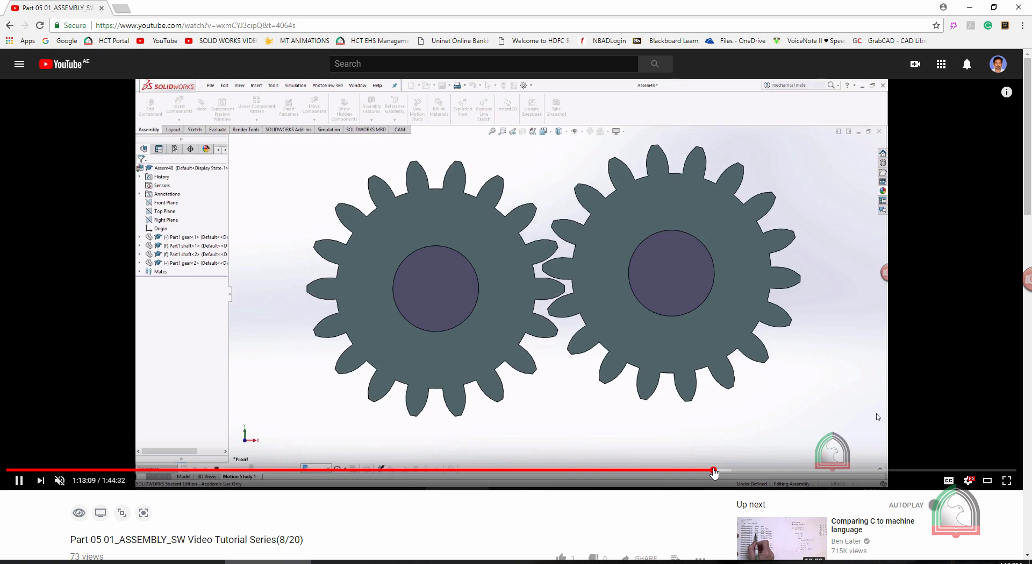
{"action": "left_click", "coordinate": [15, 480]}
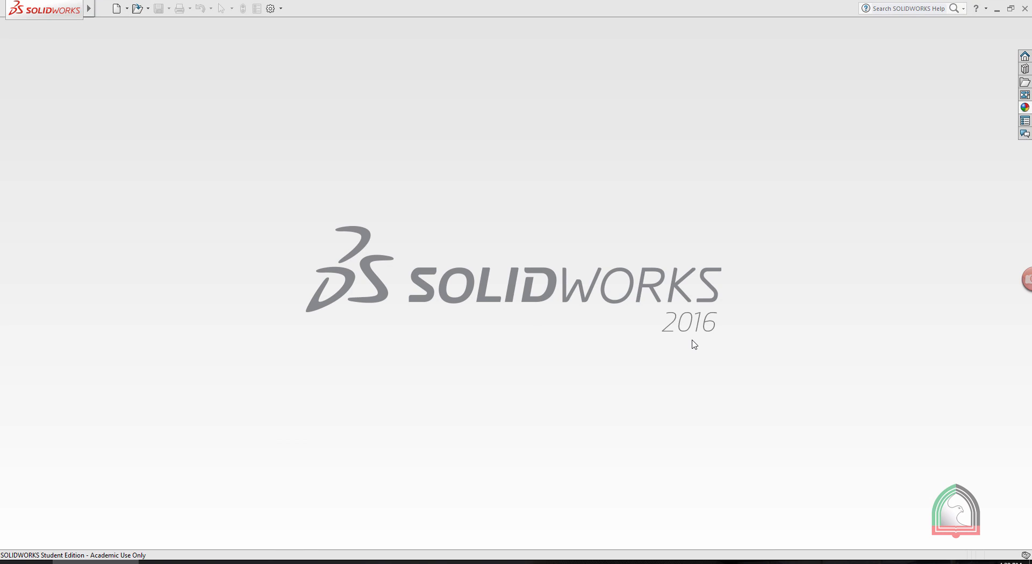
Switch back to SOLIDWORKS, create a new assembly and place the Shaft part as its first component.
{"action": "left_click", "coordinate": [116, 9]}
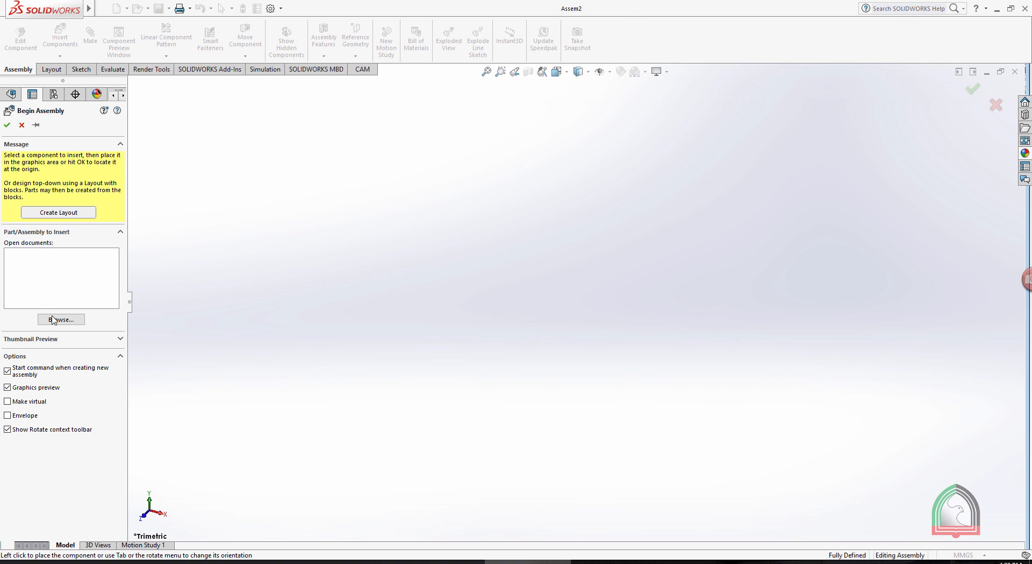
{"action": "left_click", "coordinate": [54, 320]}
{"action": "double_click", "coordinate": [485, 133]}
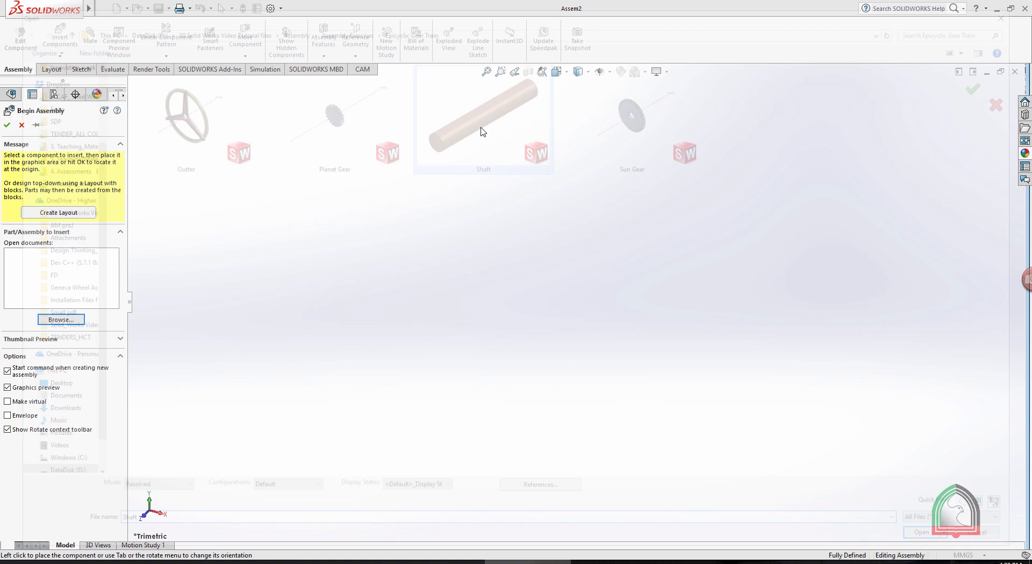
{"action": "left_click", "coordinate": [609, 325]}
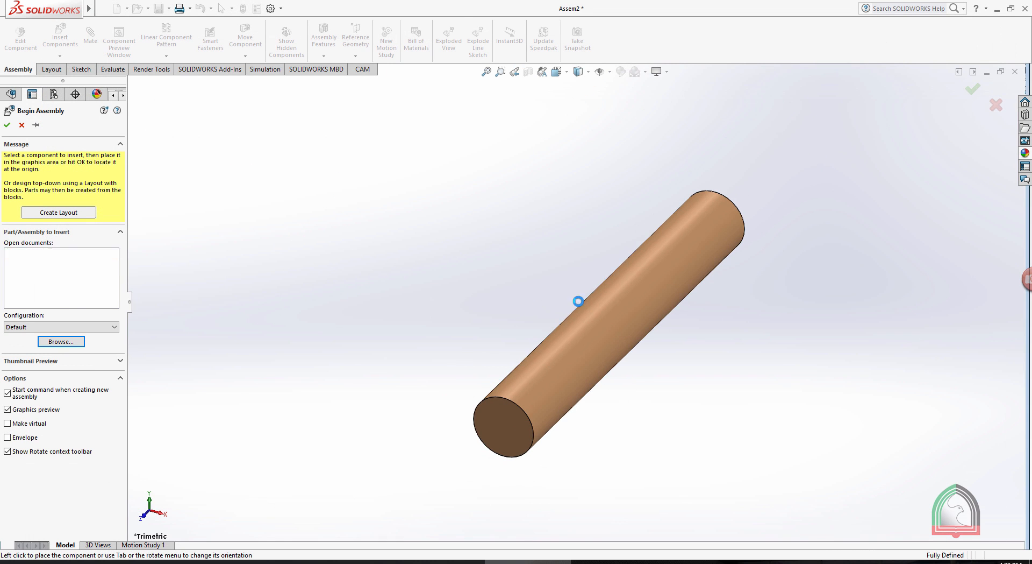
Insert the Outter part from the Epicyclic Gear Train folder and place it beside the shaft.
{"action": "left_click", "coordinate": [60, 38]}
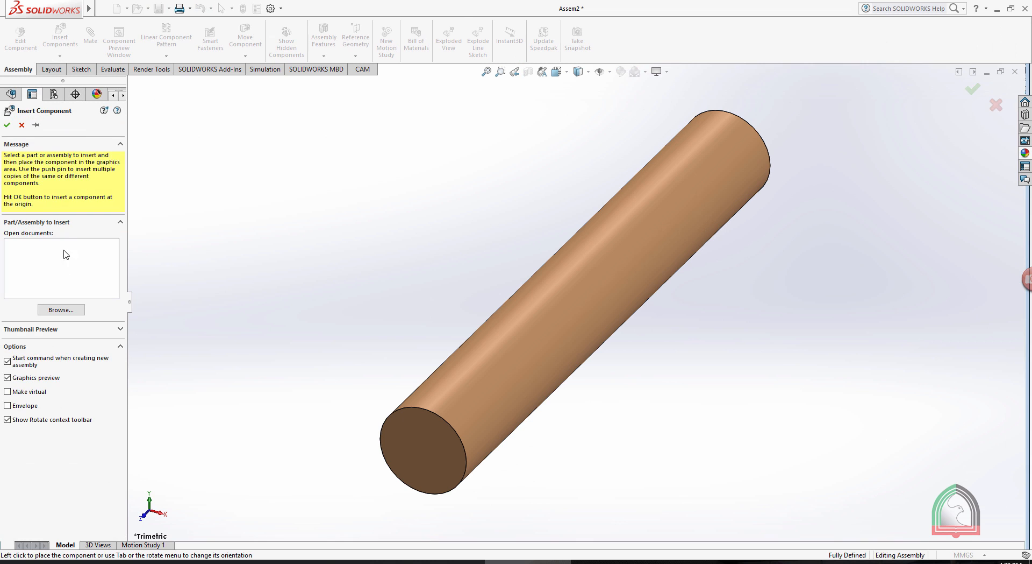
{"action": "left_click", "coordinate": [61, 310]}
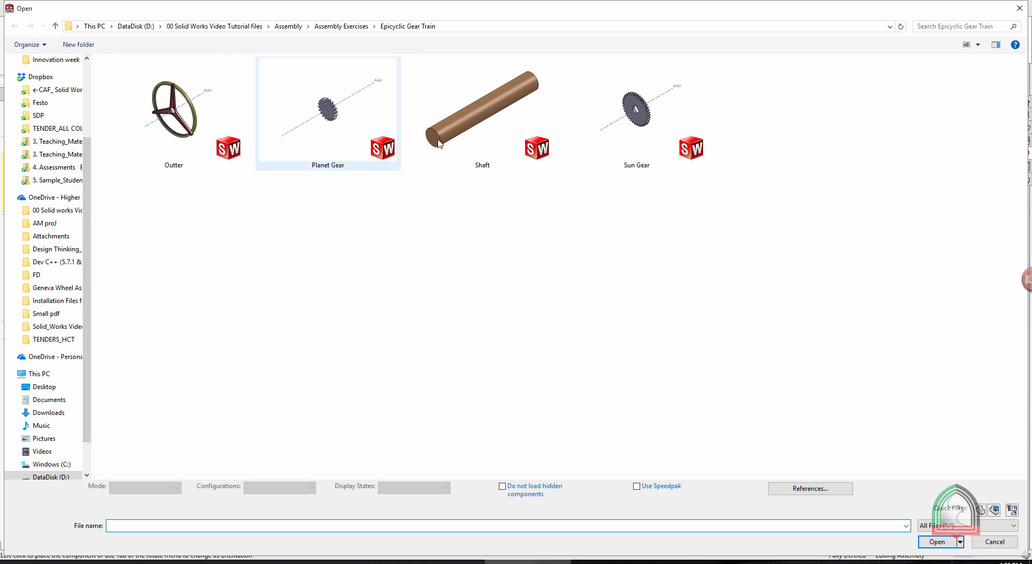
{"action": "double_click", "coordinate": [186, 116]}
{"action": "left_click", "coordinate": [234, 212]}
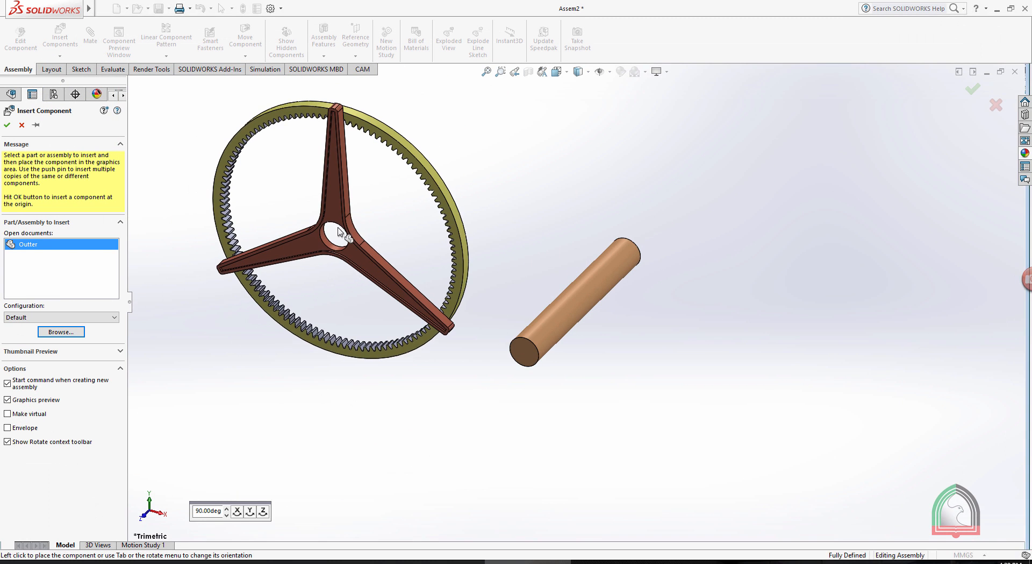
Mate the shaft's cylindrical face concentric with the Outter part's centre bore.
{"action": "left_click", "coordinate": [566, 319]}
{"action": "left_click", "coordinate": [324, 230], "text": "ctrl"}
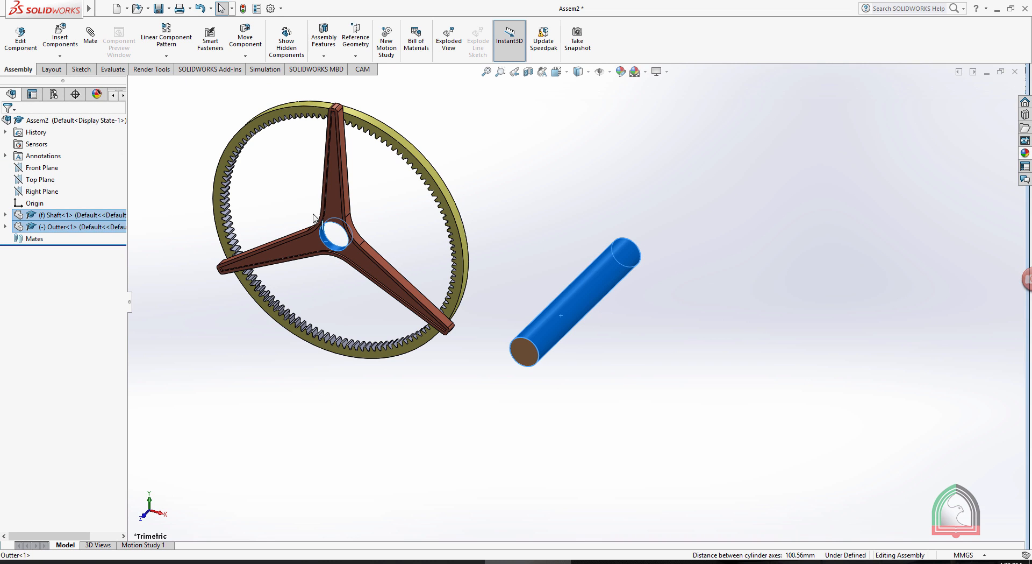
{"action": "left_click", "coordinate": [90, 38]}
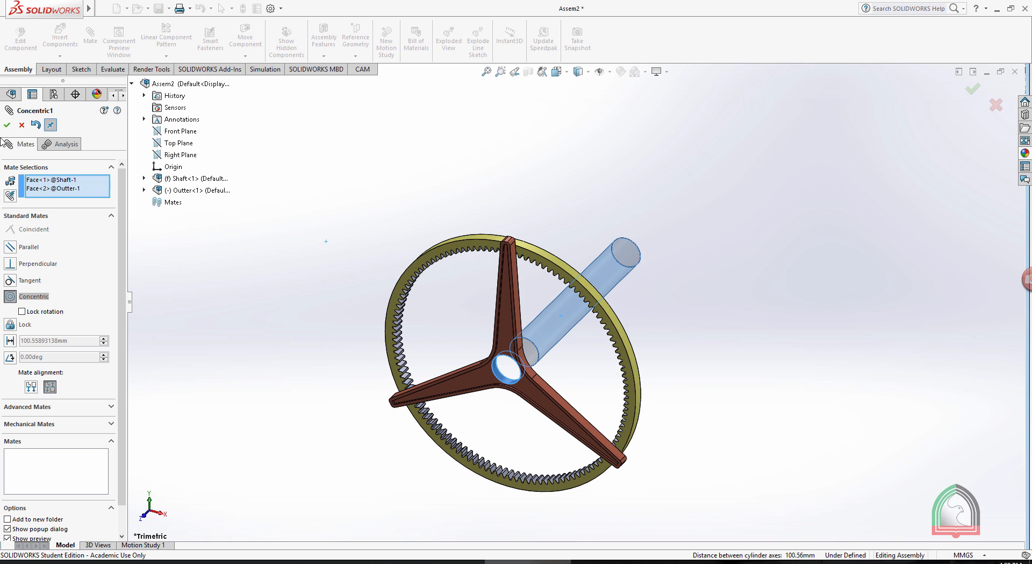
{"action": "left_click", "coordinate": [7, 124]}
Centre the Outter part along the shaft with a Width mate between the ring's two side faces and the shaft's two end faces.
{"action": "middle_click_drag", "start_coordinate": [717, 267], "coordinate": [495, 285]}
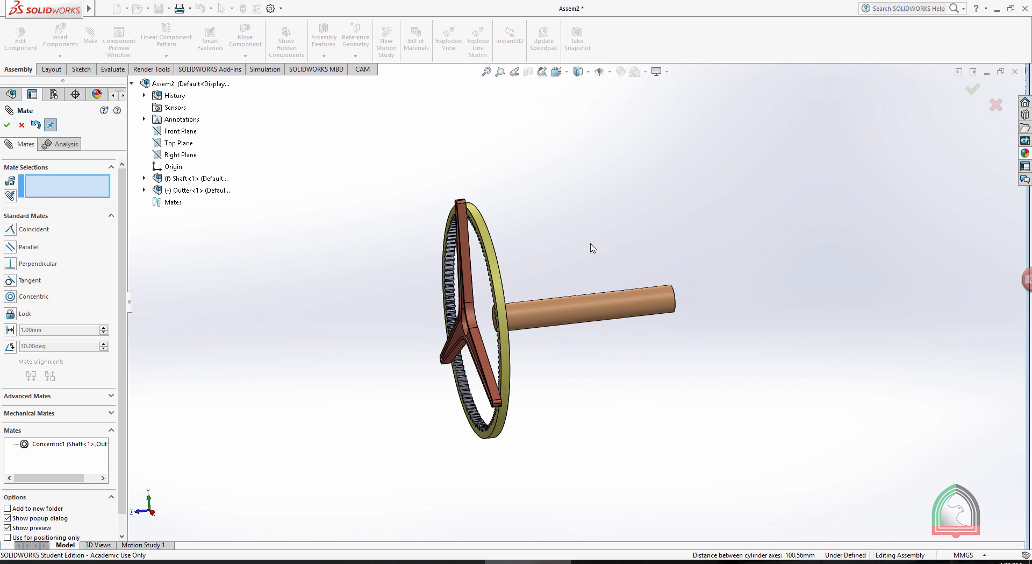
{"action": "middle_click_drag", "start_coordinate": [592, 247], "coordinate": [631, 261]}
{"action": "left_click", "coordinate": [70, 216]}
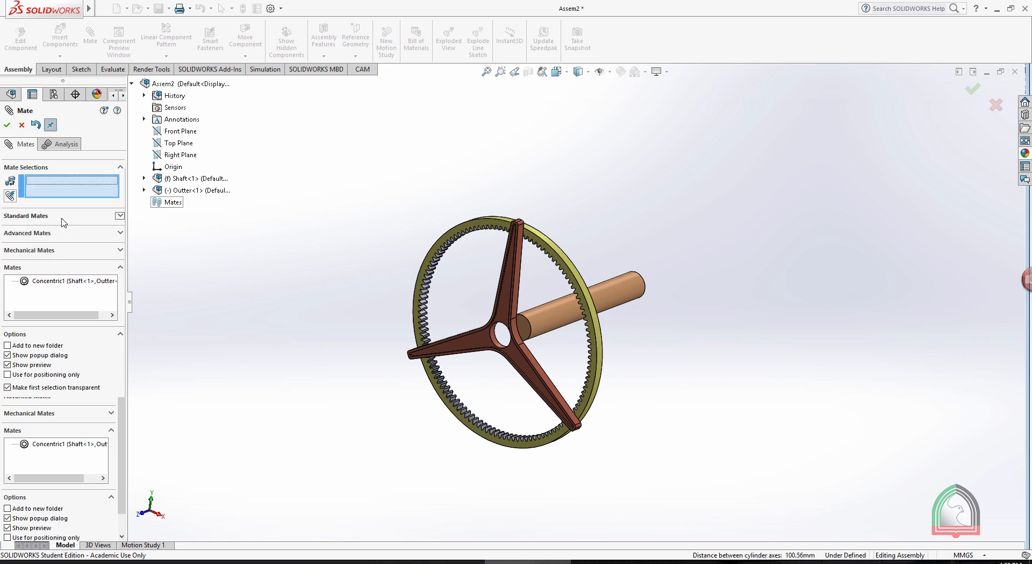
{"action": "left_click", "coordinate": [22, 228]}
{"action": "left_click", "coordinate": [10, 277]}
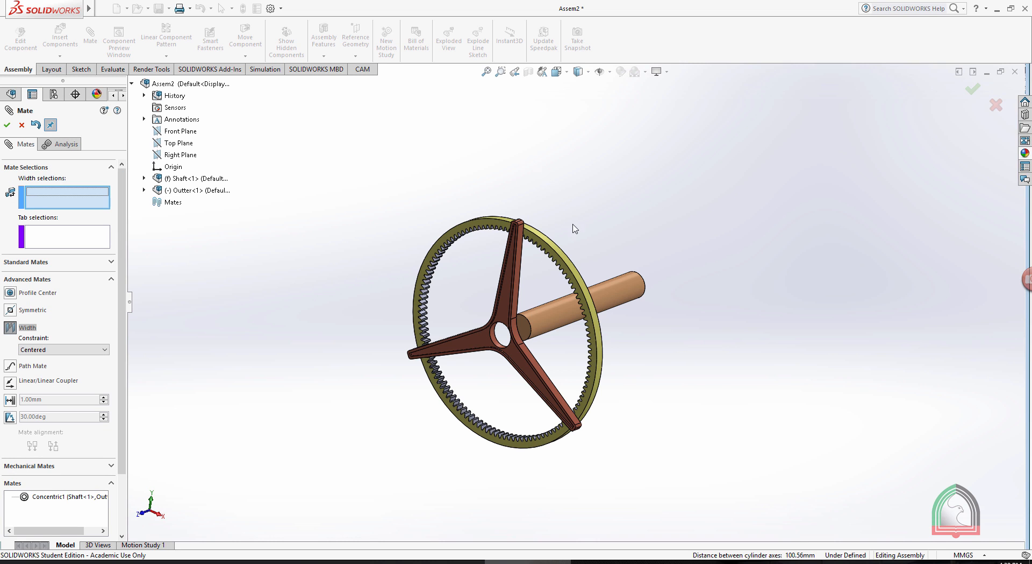
{"action": "scroll", "coordinate": [586, 228], "scroll_direction": "down", "scroll_amount": 2}
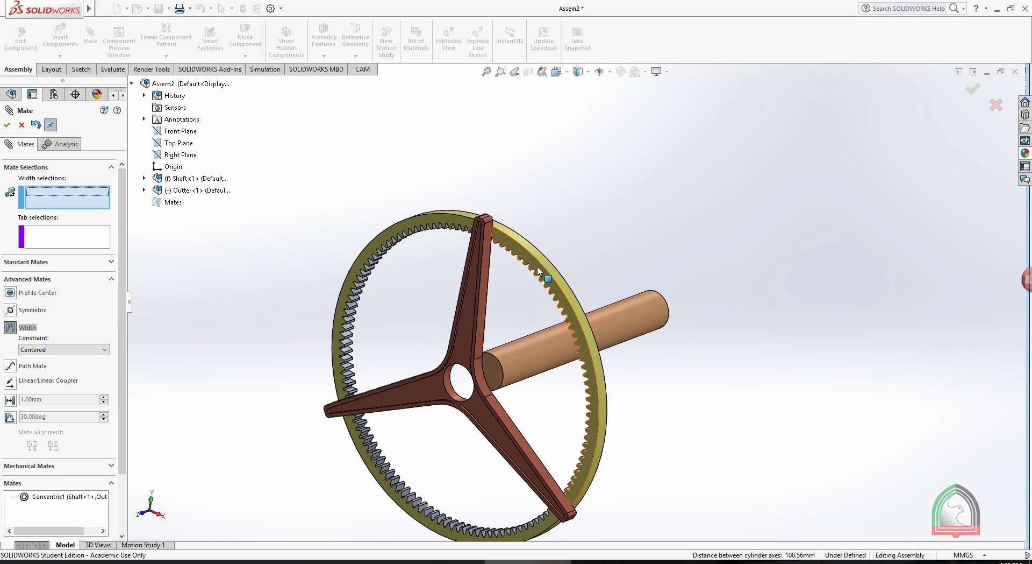
{"action": "left_click", "coordinate": [537, 266]}
{"action": "scroll", "coordinate": [644, 221], "scroll_direction": "up", "scroll_amount": 2}
{"action": "middle_click_drag", "start_coordinate": [643, 221], "coordinate": [462, 256]}
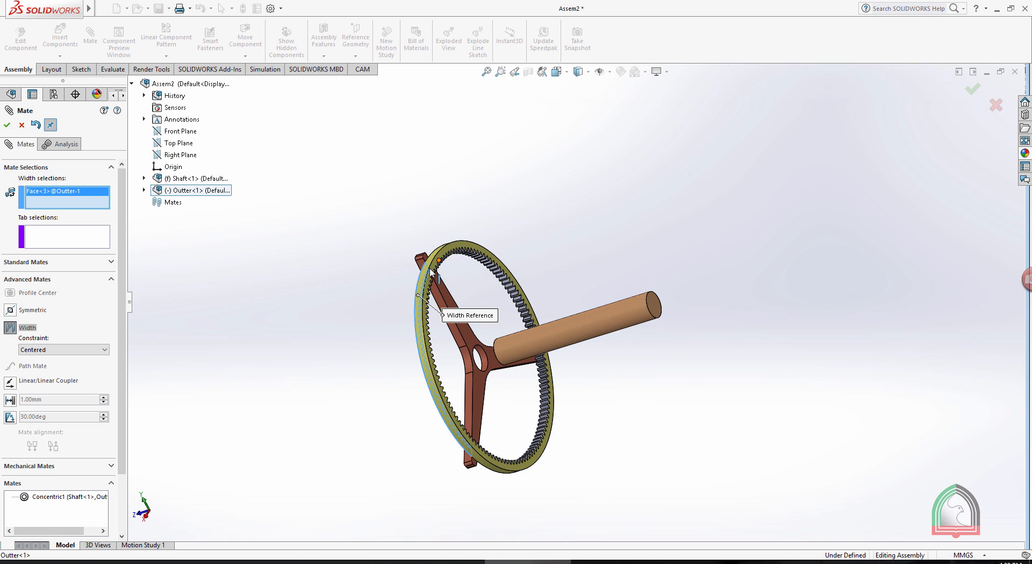
{"action": "left_click", "coordinate": [520, 253]}
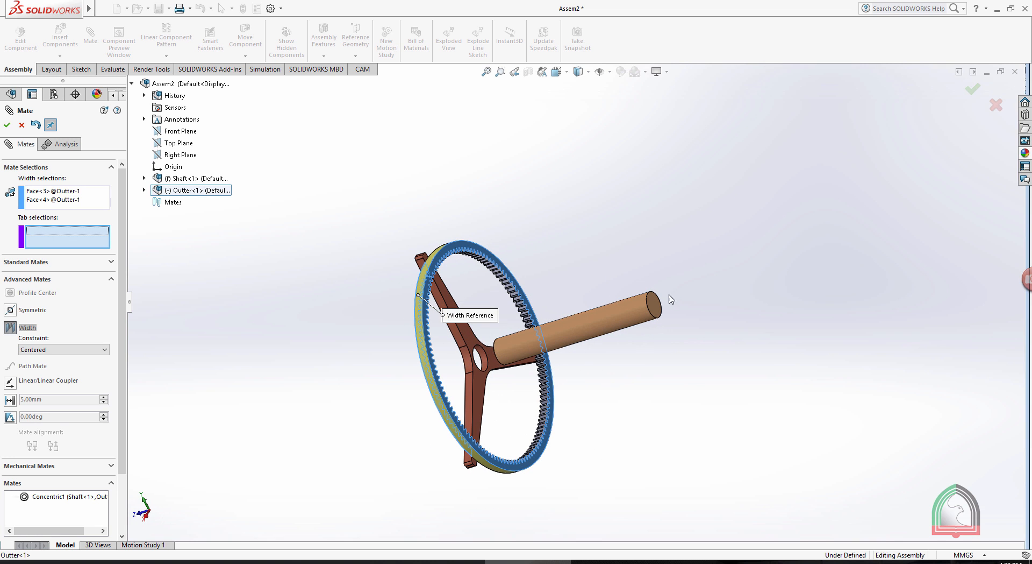
{"action": "left_click", "coordinate": [655, 307]}
{"action": "middle_click_drag", "start_coordinate": [727, 214], "coordinate": [773, 204]}
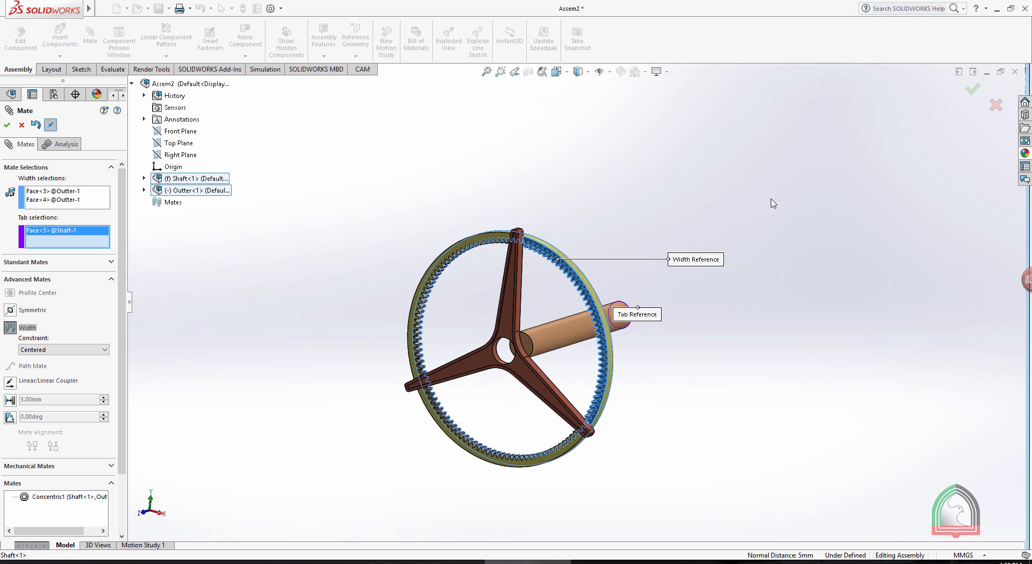
{"action": "left_click", "coordinate": [529, 348]}
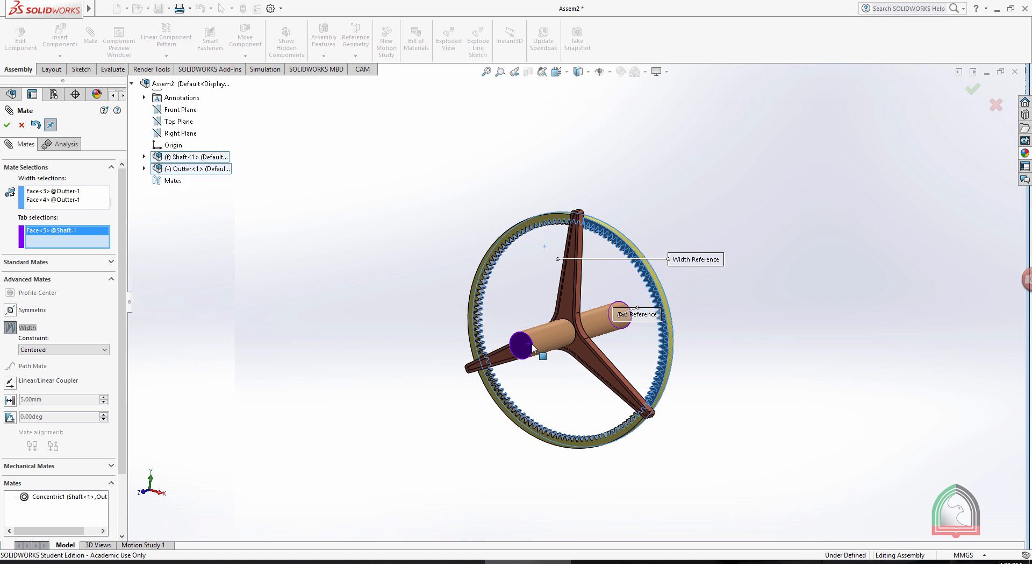
{"action": "left_click", "coordinate": [7, 125]}
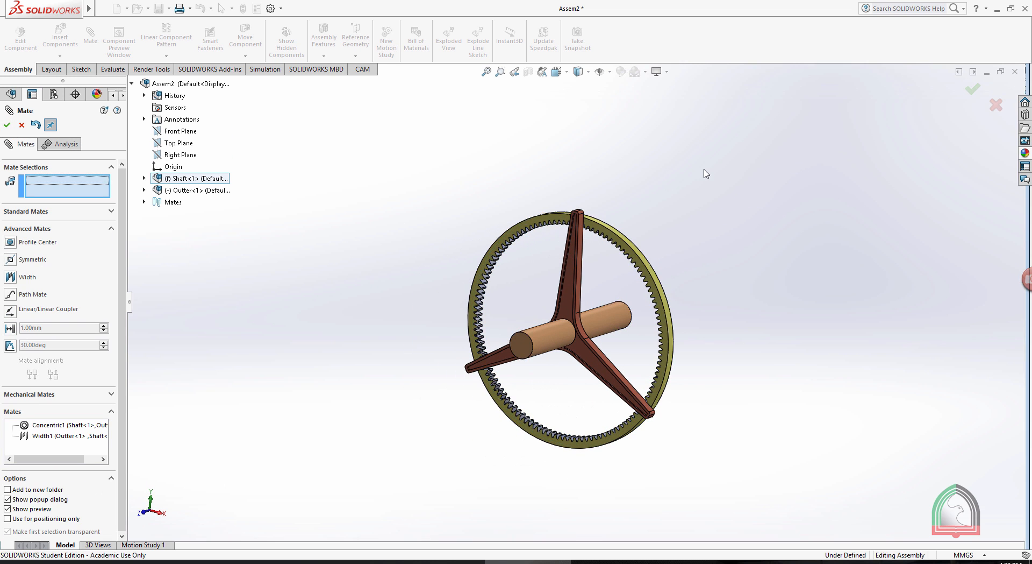
{"action": "scroll", "coordinate": [705, 170], "scroll_direction": "up", "scroll_amount": 3}
{"action": "middle_click_drag", "start_coordinate": [673, 175], "coordinate": [560, 183]}
{"action": "left_click", "coordinate": [7, 125]}
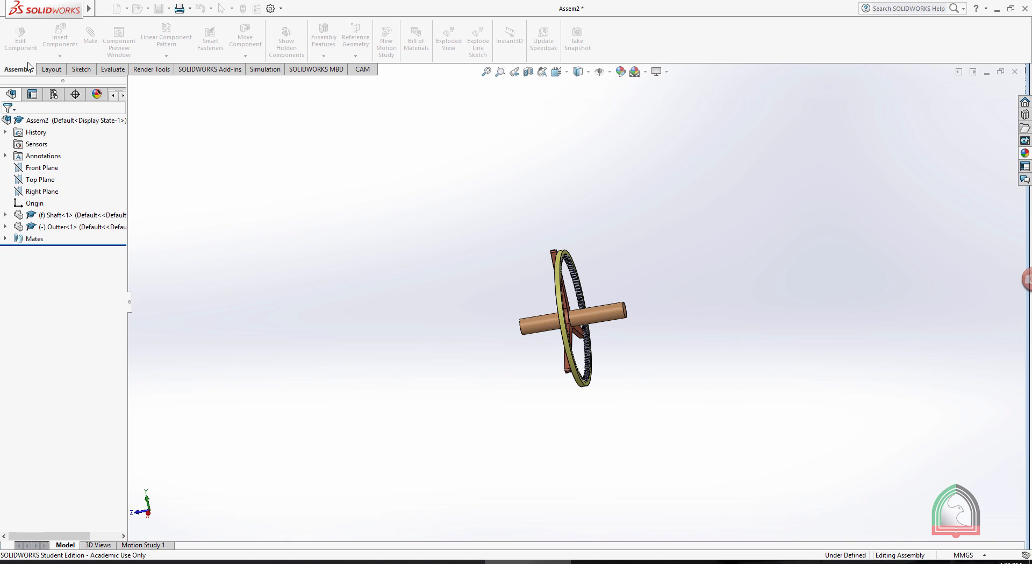
Insert the Sun Gear part from the Epicyclic Gear Train folder and place it beside the ring gear.
{"action": "left_click", "coordinate": [60, 39]}
{"action": "left_click", "coordinate": [58, 310]}
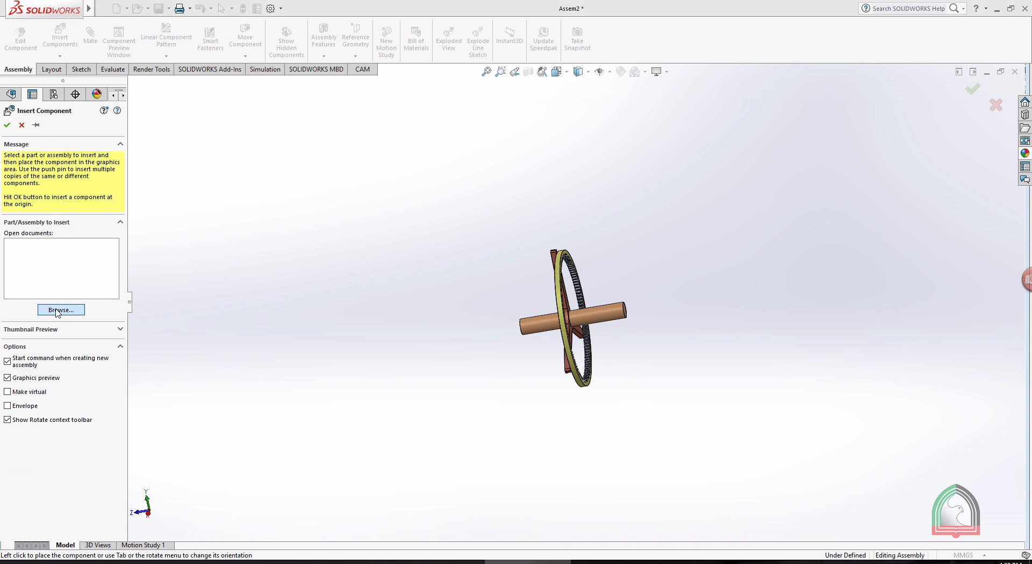
{"action": "double_click", "coordinate": [649, 105]}
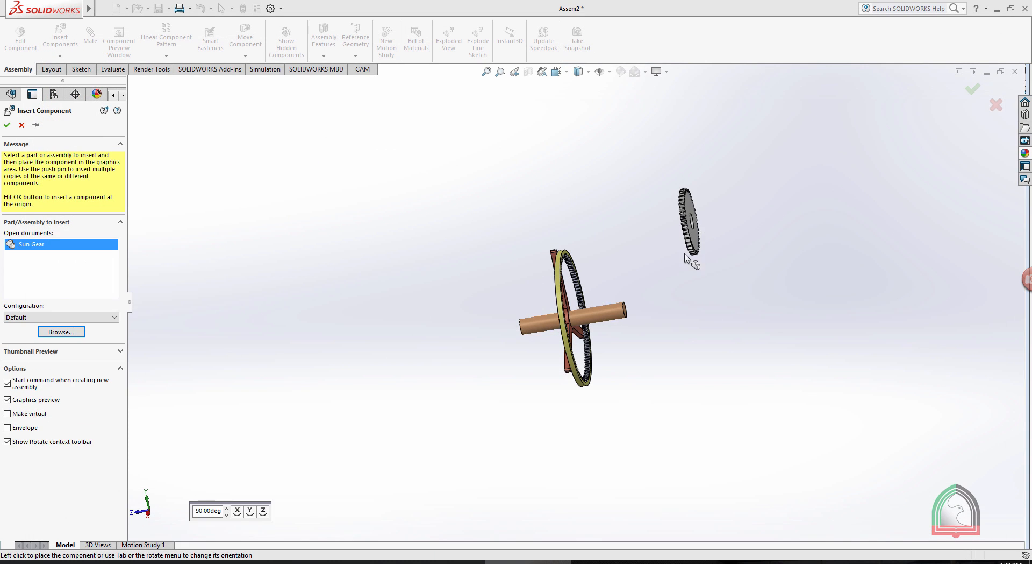
{"action": "left_click", "coordinate": [684, 255]}
Mate the Sun Gear's centre bore concentric with the shaft's cylindrical face.
{"action": "scroll", "coordinate": [645, 276], "scroll_direction": "down", "scroll_amount": 4}
{"action": "middle_click_drag", "start_coordinate": [596, 282], "coordinate": [688, 393]}
{"action": "left_click", "coordinate": [768, 315]}
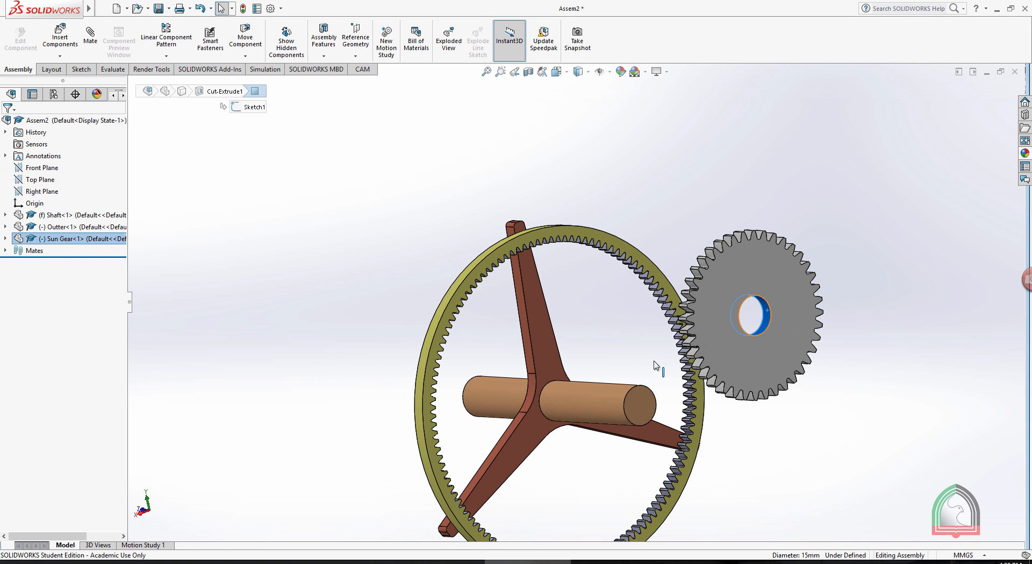
{"action": "left_click", "coordinate": [609, 395], "text": "ctrl"}
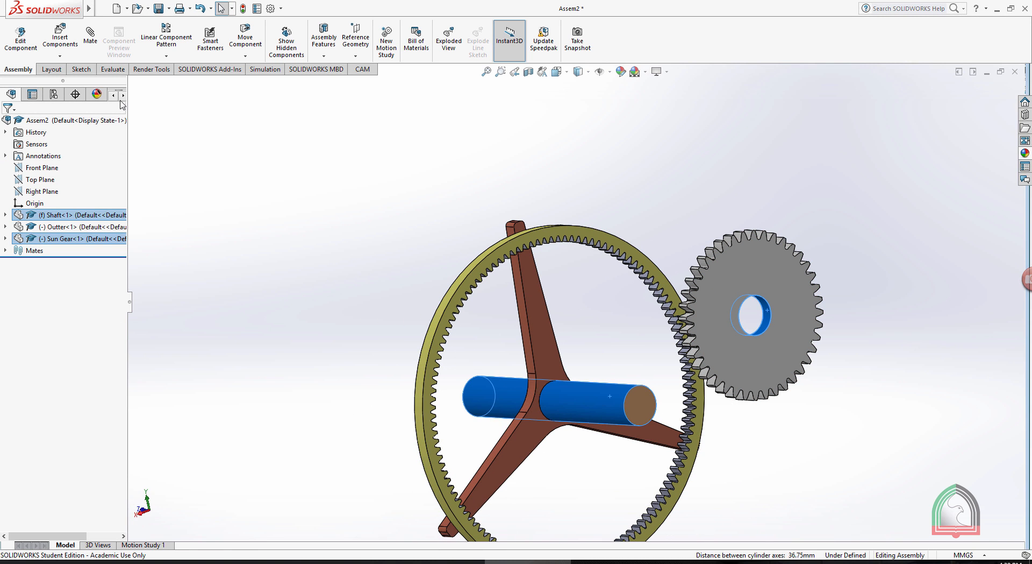
{"action": "left_click", "coordinate": [91, 38]}
{"action": "left_click", "coordinate": [7, 126]}
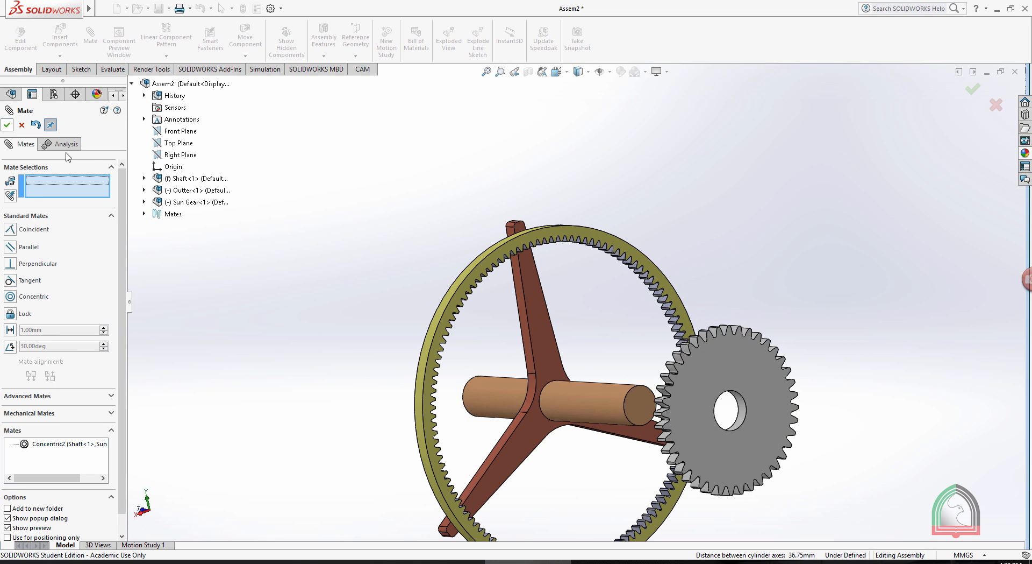
Add a coincident mate between the flat face of the Outter part's arms and the Sun Gear's facing side.
{"action": "left_click", "coordinate": [539, 321]}
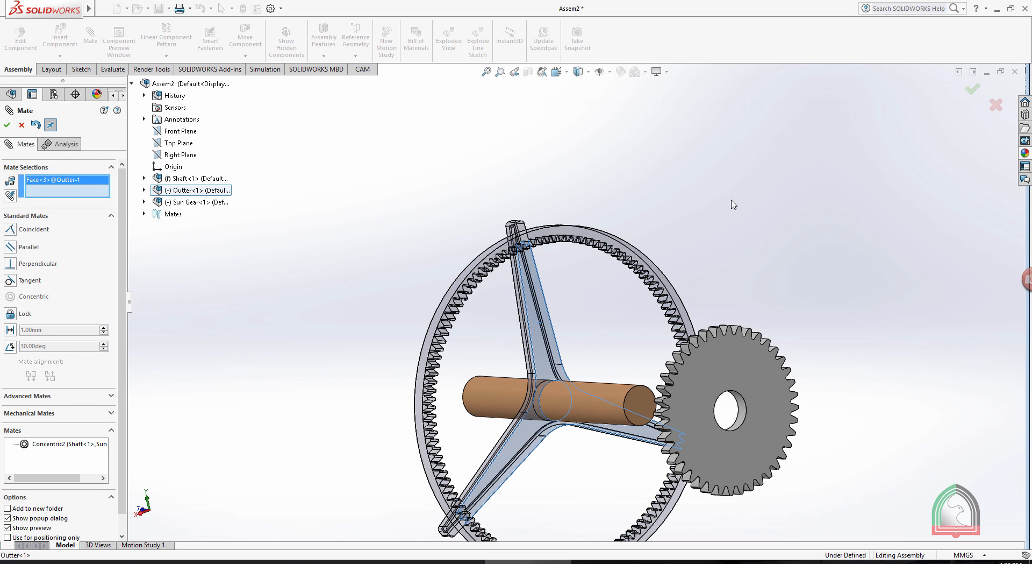
{"action": "middle_click_drag", "start_coordinate": [733, 202], "coordinate": [838, 193]}
{"action": "left_click", "coordinate": [944, 336]}
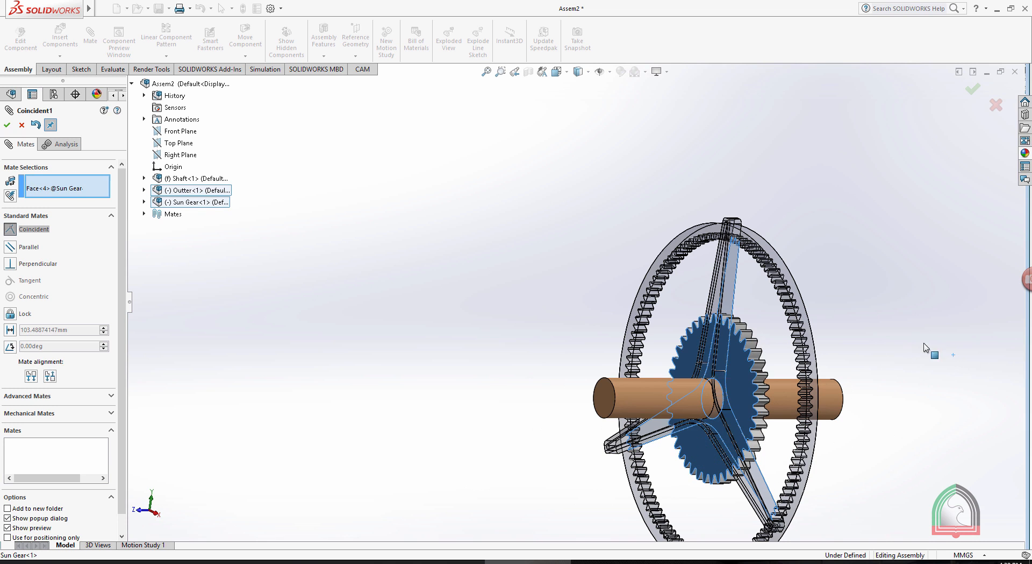
{"action": "left_click", "coordinate": [7, 125]}
{"action": "middle_click_drag", "start_coordinate": [615, 196], "coordinate": [481, 181]}
{"action": "scroll", "coordinate": [687, 461], "scroll_direction": "down", "scroll_amount": 2}
{"action": "scroll", "coordinate": [678, 339], "scroll_direction": "up", "scroll_amount": 2}
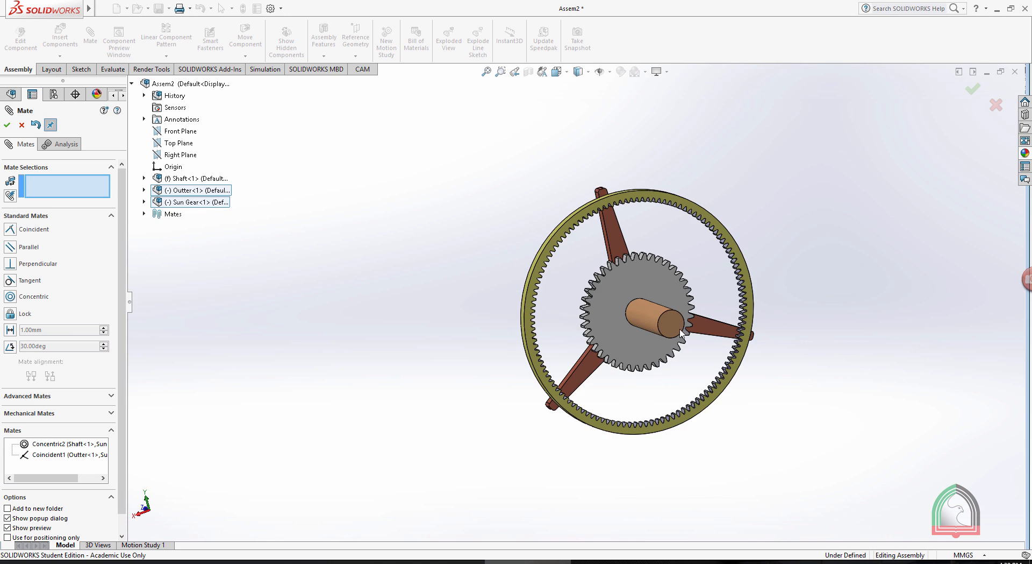
{"action": "scroll", "coordinate": [786, 217], "scroll_direction": "up", "scroll_amount": 1}
{"action": "middle_click_drag", "start_coordinate": [763, 216], "coordinate": [744, 222]}
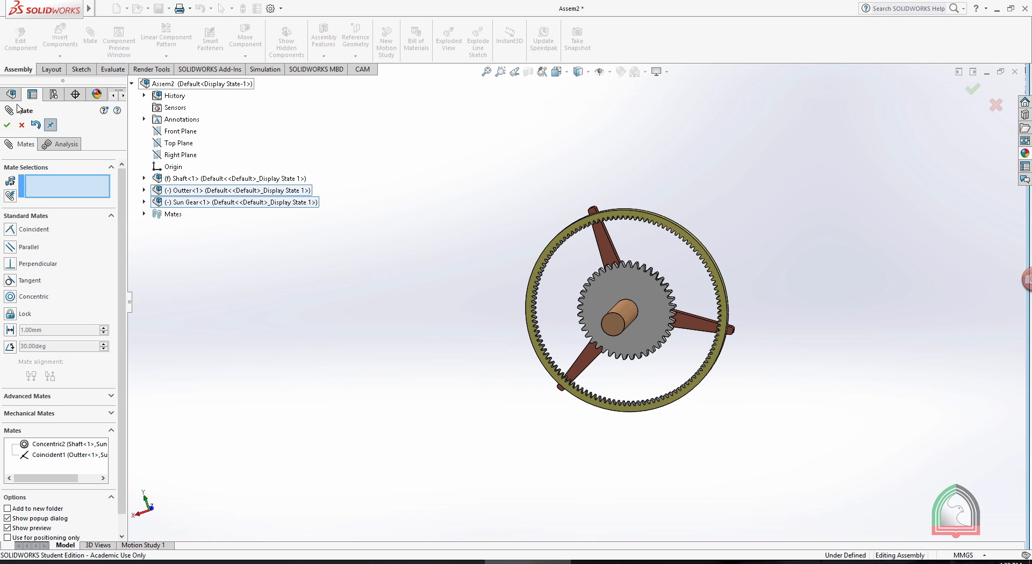
{"action": "left_click", "coordinate": [7, 125]}
Insert the Planet Gear part from the Epicyclic Gear Train folder and place it outside the ring gear.
{"action": "left_click", "coordinate": [59, 39]}
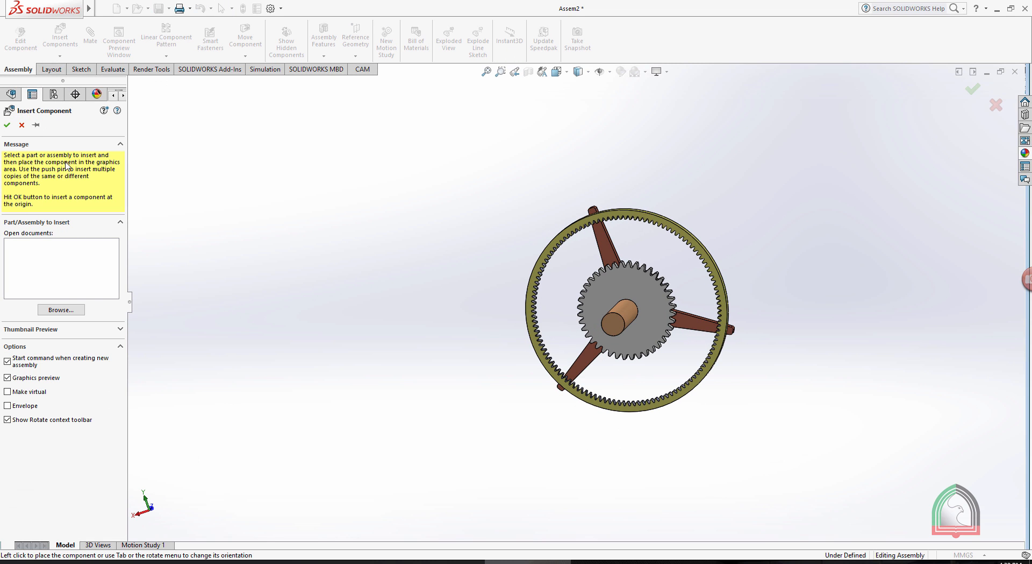
{"action": "left_click", "coordinate": [62, 308]}
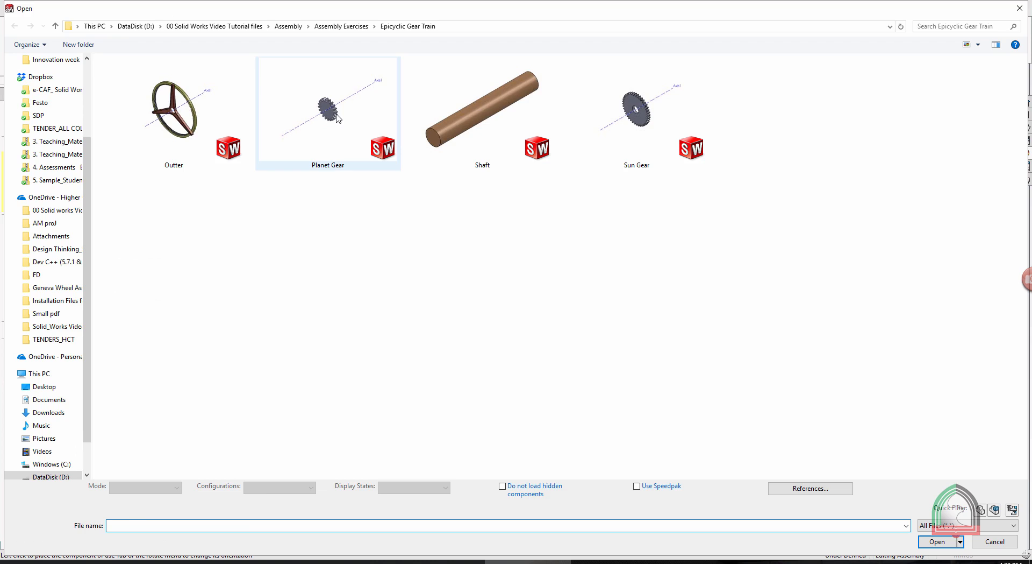
{"action": "double_click", "coordinate": [337, 115]}
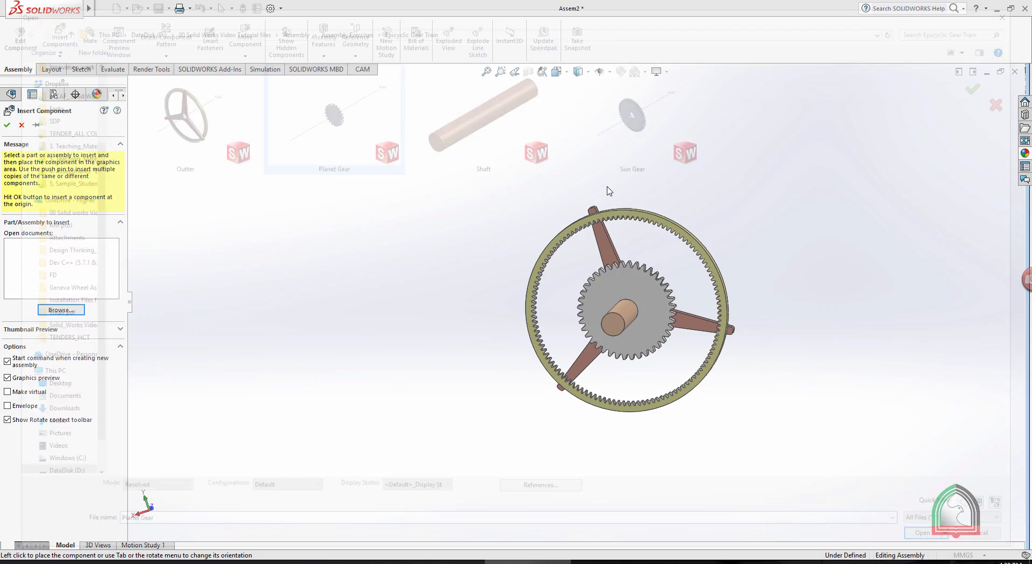
{"action": "left_click", "coordinate": [768, 167]}
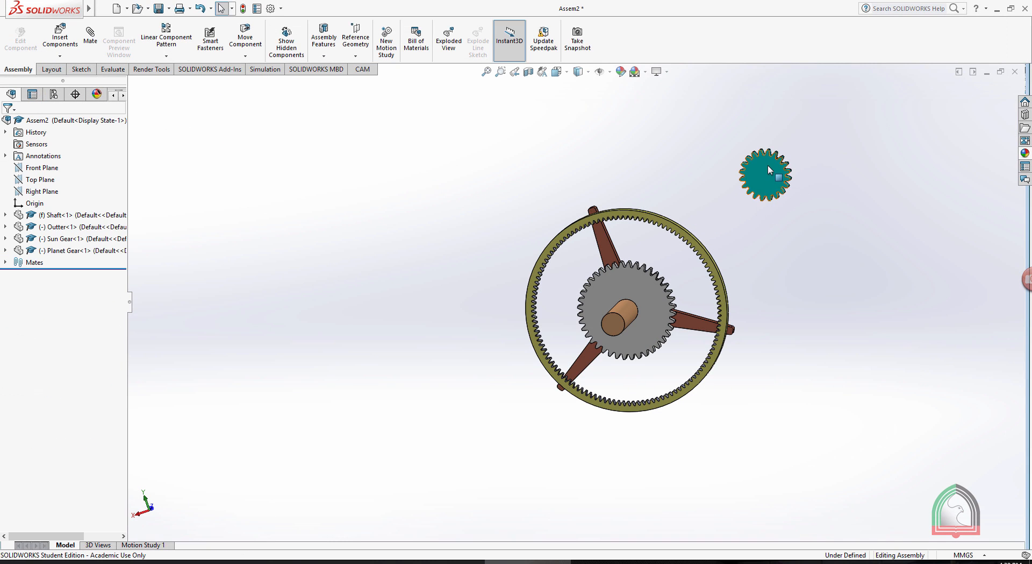
Mate the Planet Gear's front face coincident with the Sun Gear's front face and move the Planet Gear within that plane.
{"action": "left_click", "coordinate": [768, 166]}
{"action": "left_click", "coordinate": [637, 273], "text": "ctrl"}
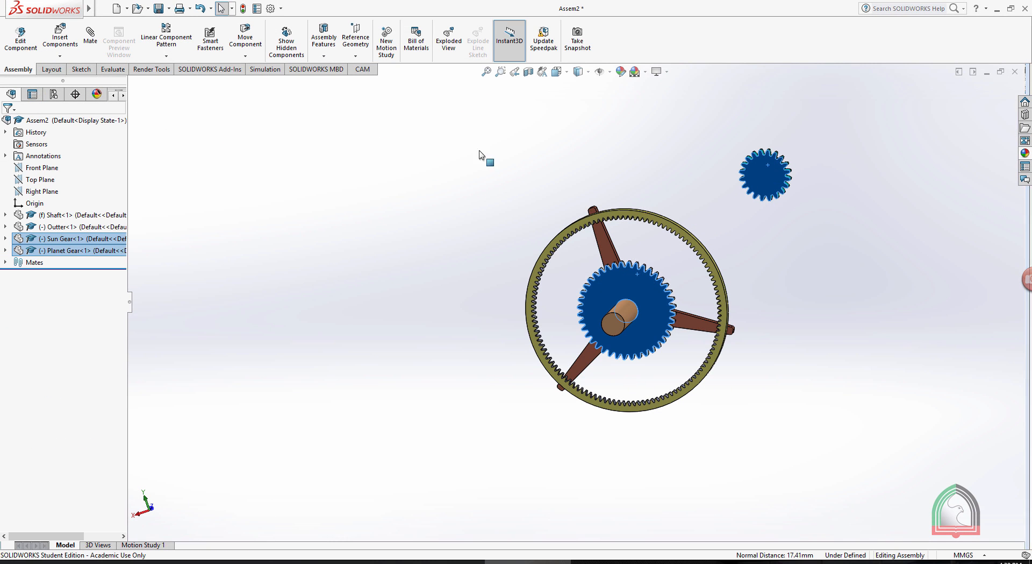
{"action": "left_click", "coordinate": [90, 40]}
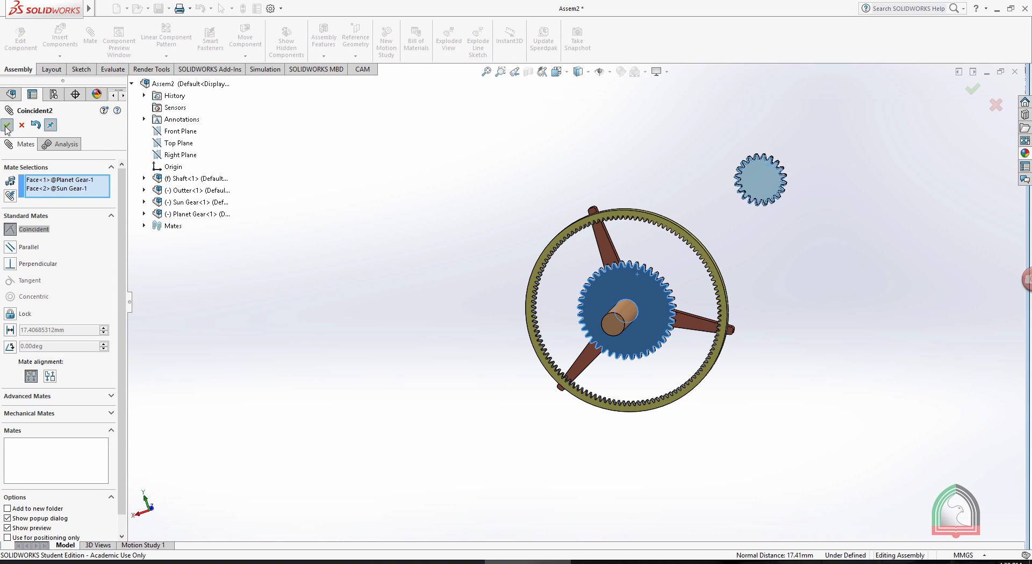
{"action": "left_click", "coordinate": [7, 125]}
{"action": "middle_click_drag", "start_coordinate": [404, 143], "coordinate": [422, 133]}
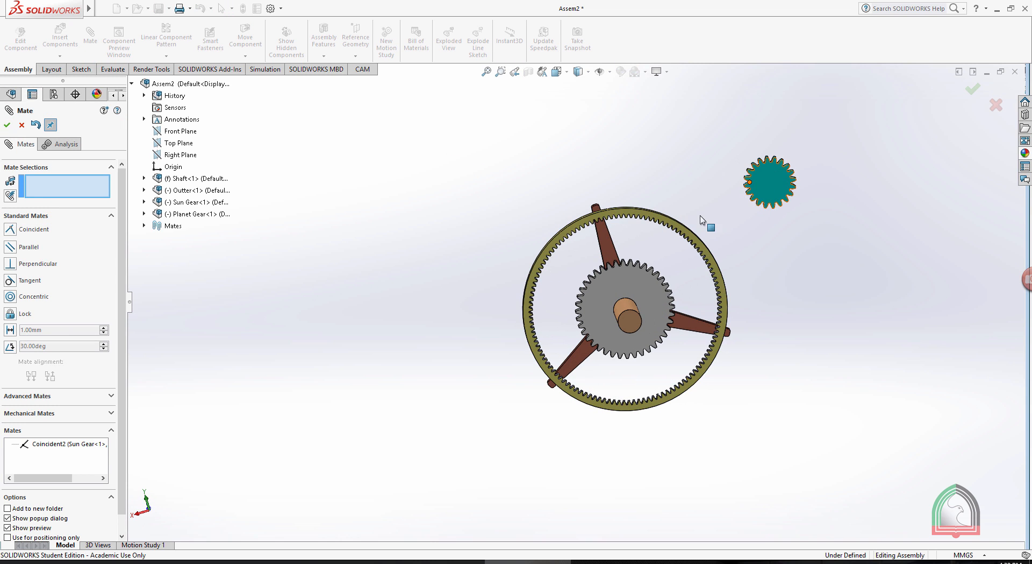
{"action": "left_click_drag", "start_coordinate": [702, 219], "coordinate": [770, 186]}
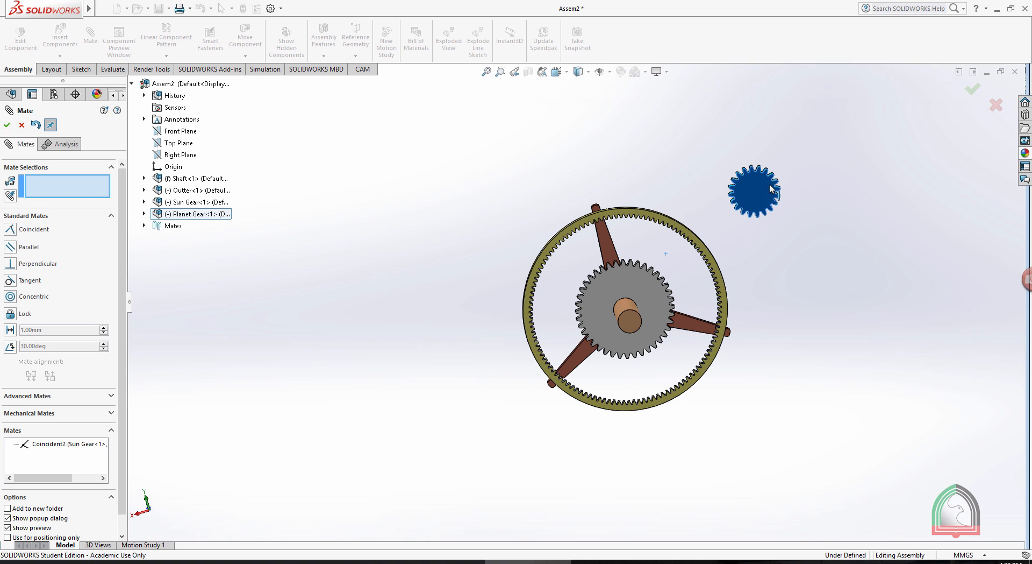
Add a 45 mm distance mate between Axis1 of the Sun Gear and Axis1 of the Planet Gear.
{"action": "left_click", "coordinate": [144, 191]}
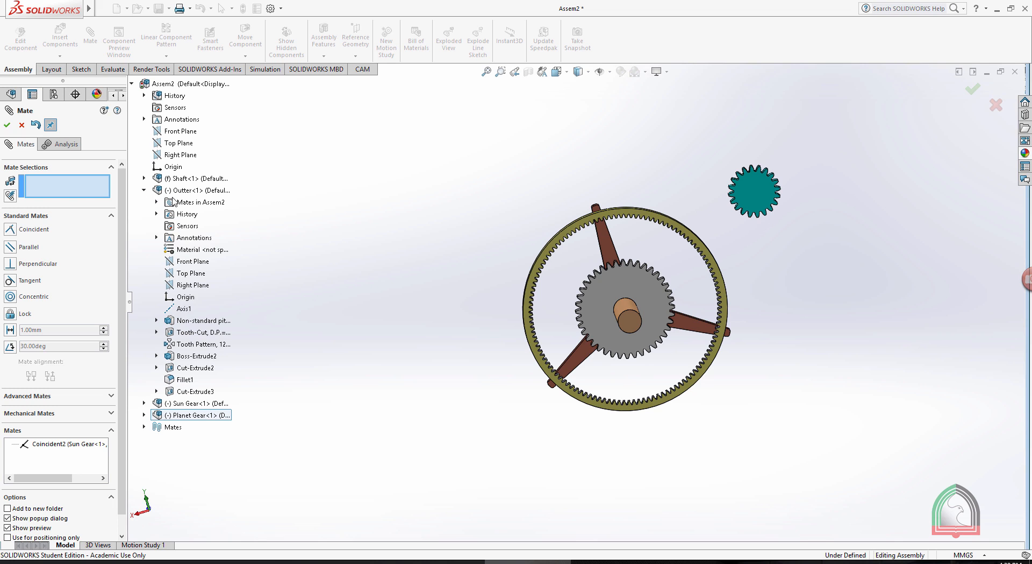
{"action": "left_click", "coordinate": [145, 190]}
{"action": "left_click", "coordinate": [144, 202]}
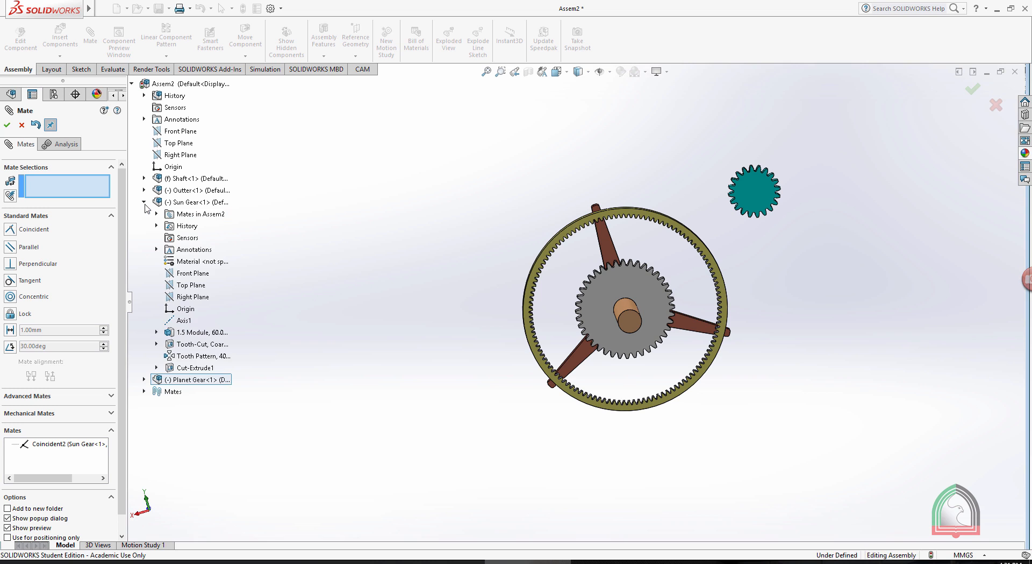
{"action": "left_click", "coordinate": [181, 321]}
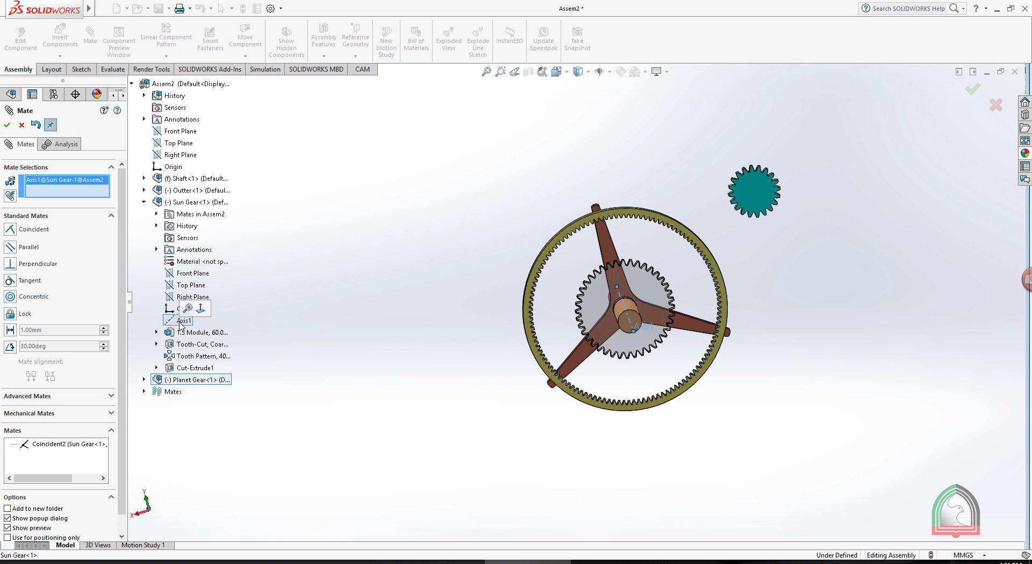
{"action": "left_click", "coordinate": [144, 379]}
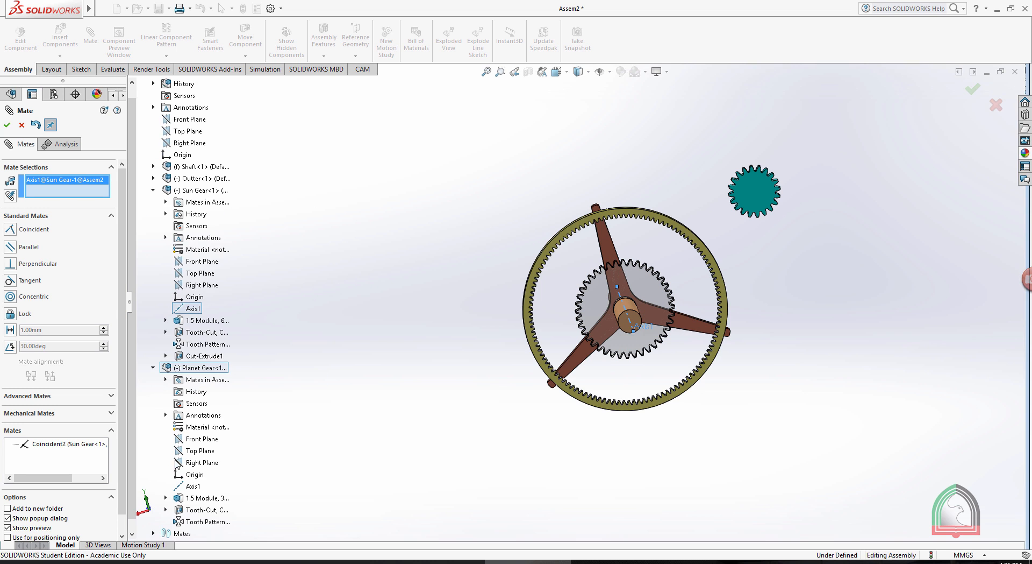
{"action": "left_click", "coordinate": [185, 487]}
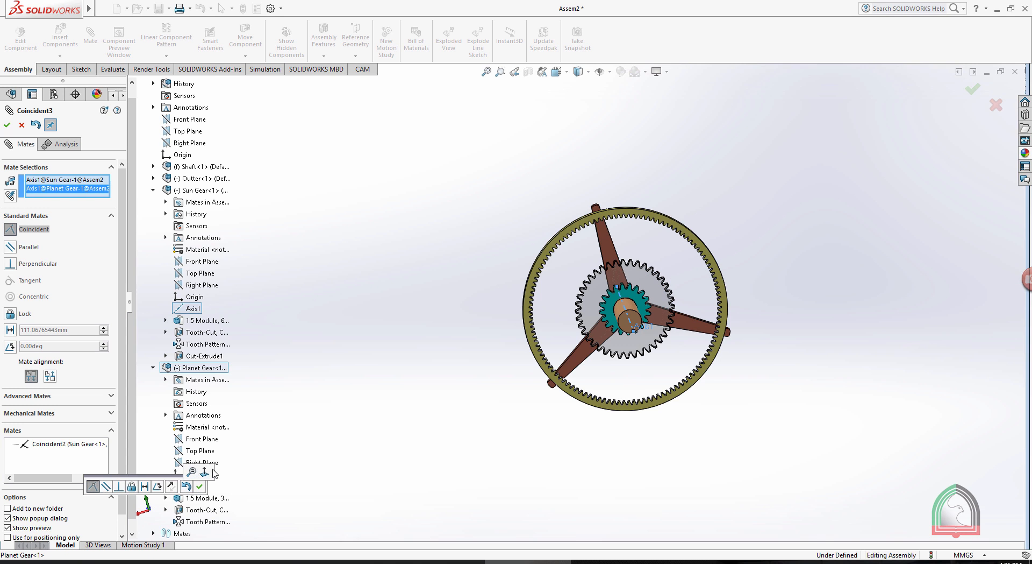
{"action": "left_click", "coordinate": [10, 329]}
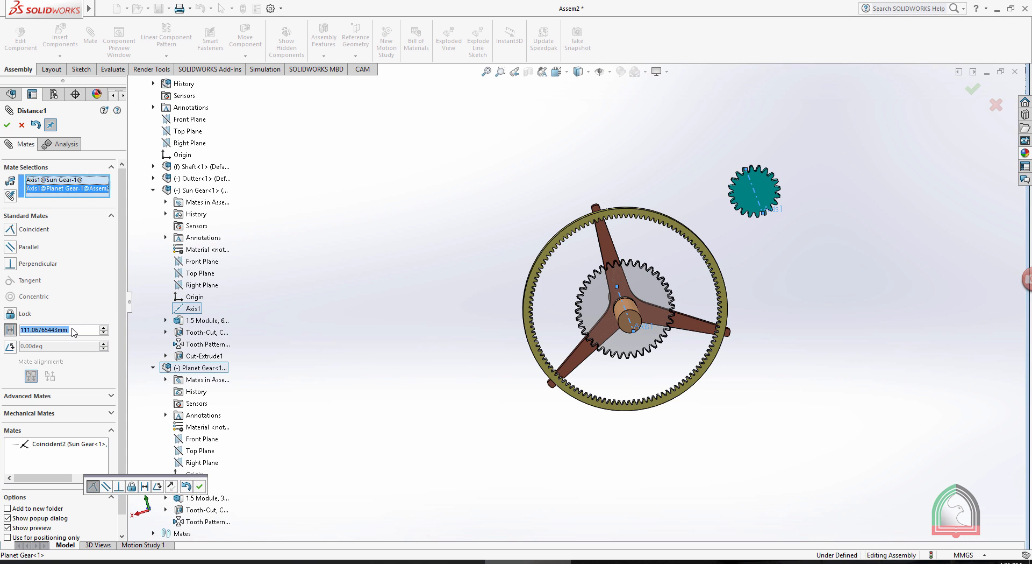
{"action": "type", "text": "45"}
{"action": "key", "text": "Return"}
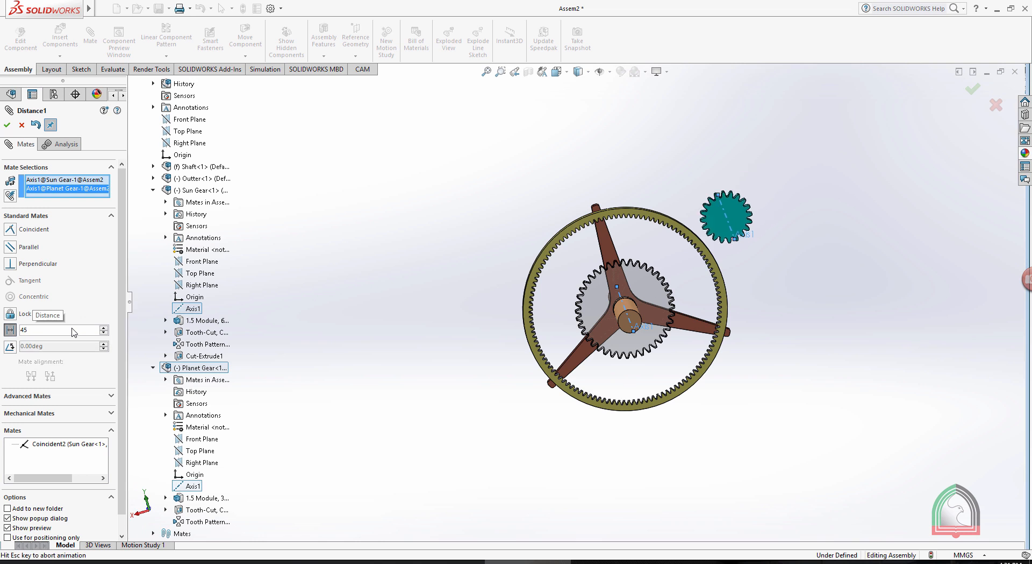
{"action": "left_click", "coordinate": [11, 127]}
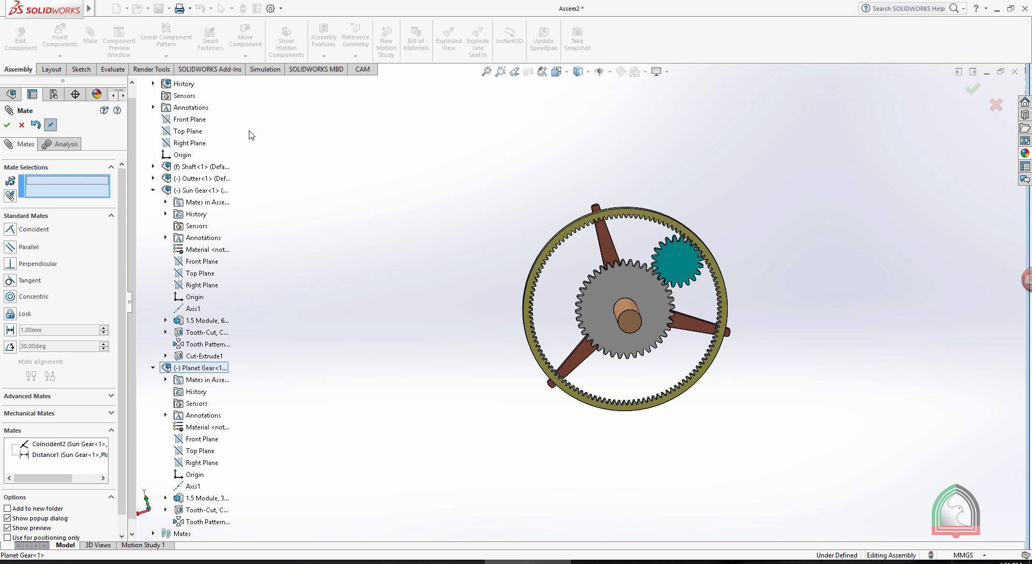
Finish mating and, in the front view, rotate the Sun Gear slightly so its teeth mesh with the Planet Gear's teeth.
{"action": "left_click", "coordinate": [7, 126]}
{"action": "scroll", "coordinate": [618, 292], "scroll_direction": "down", "scroll_amount": 5}
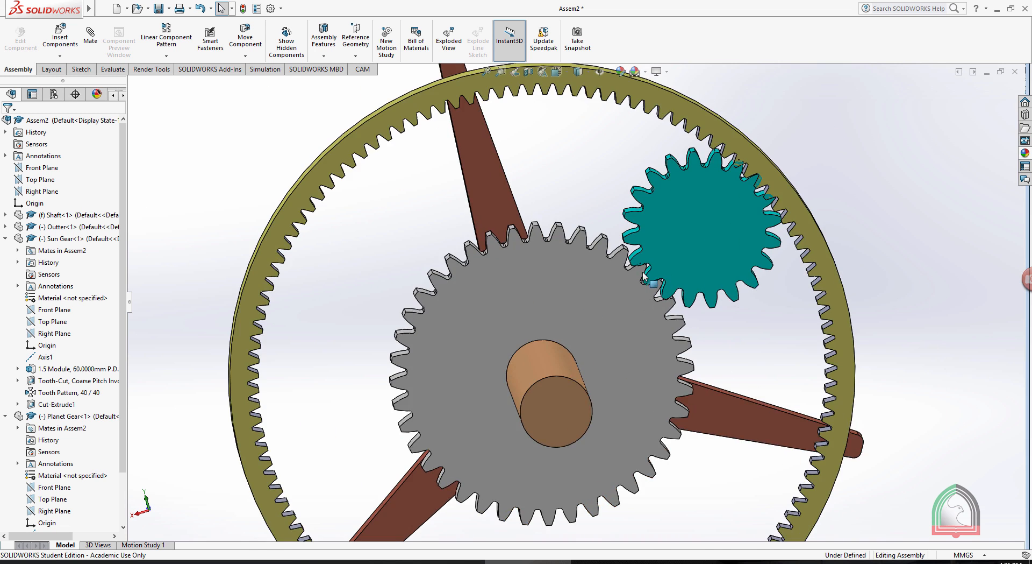
{"action": "scroll", "coordinate": [643, 272], "scroll_direction": "up", "scroll_amount": 5}
{"action": "scroll", "coordinate": [551, 276], "scroll_direction": "down", "scroll_amount": 2}
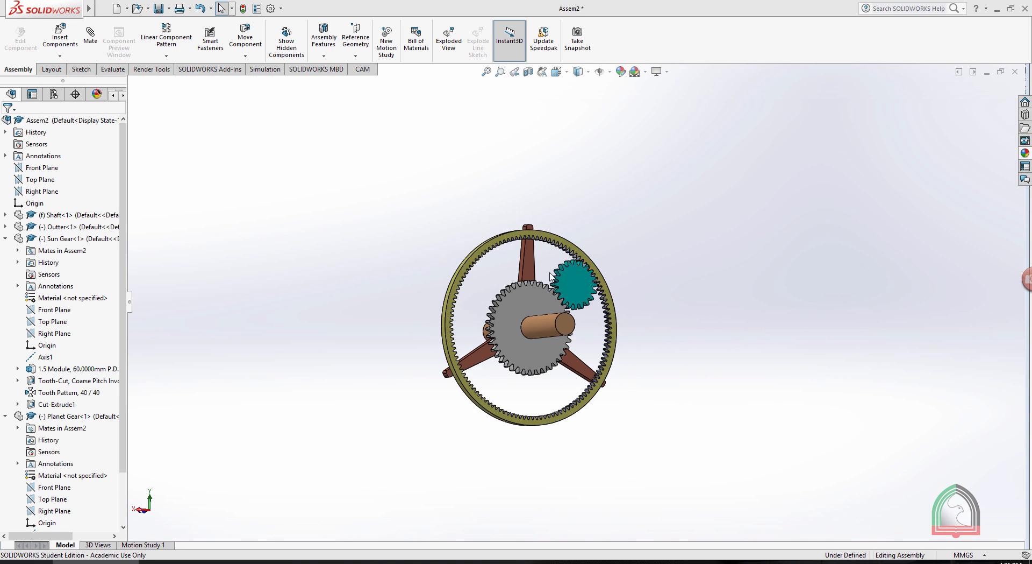
{"action": "scroll", "coordinate": [566, 302], "scroll_direction": "up", "scroll_amount": 2}
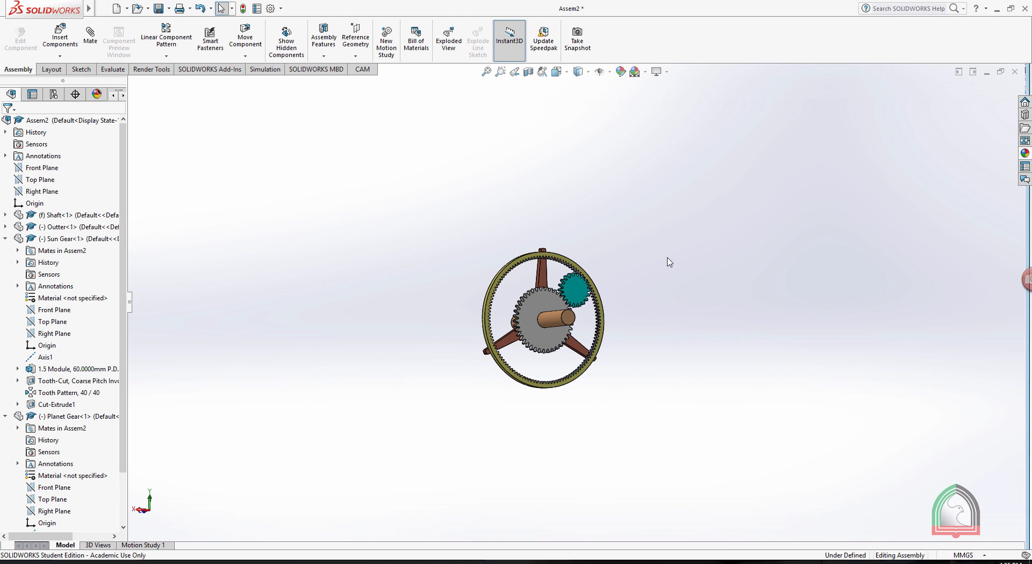
{"action": "key", "text": "space"}
{"action": "left_click", "coordinate": [644, 169]}
{"action": "scroll", "coordinate": [559, 264], "scroll_direction": "down", "scroll_amount": 6}
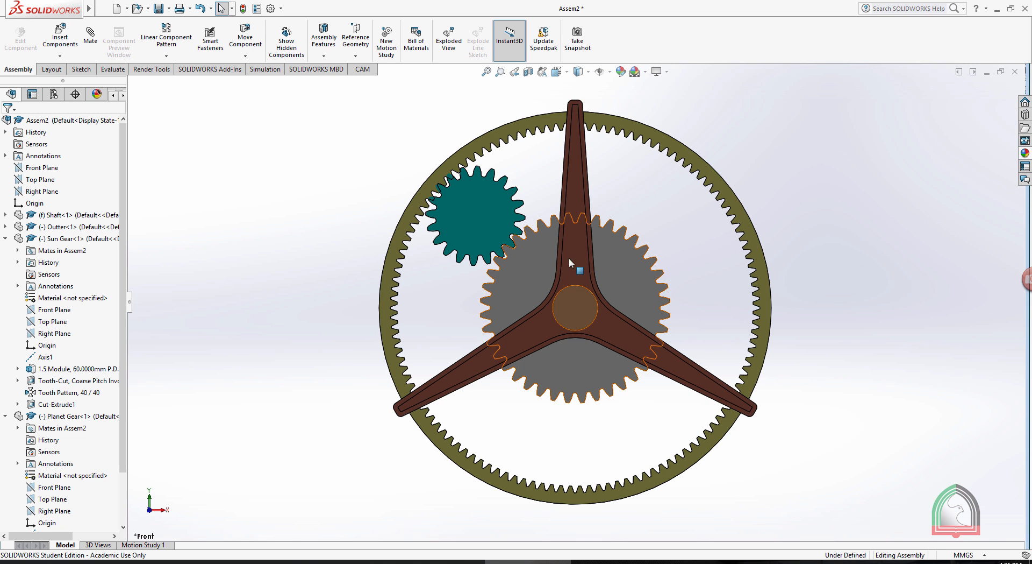
{"action": "scroll", "coordinate": [545, 276], "scroll_direction": "down", "scroll_amount": 4}
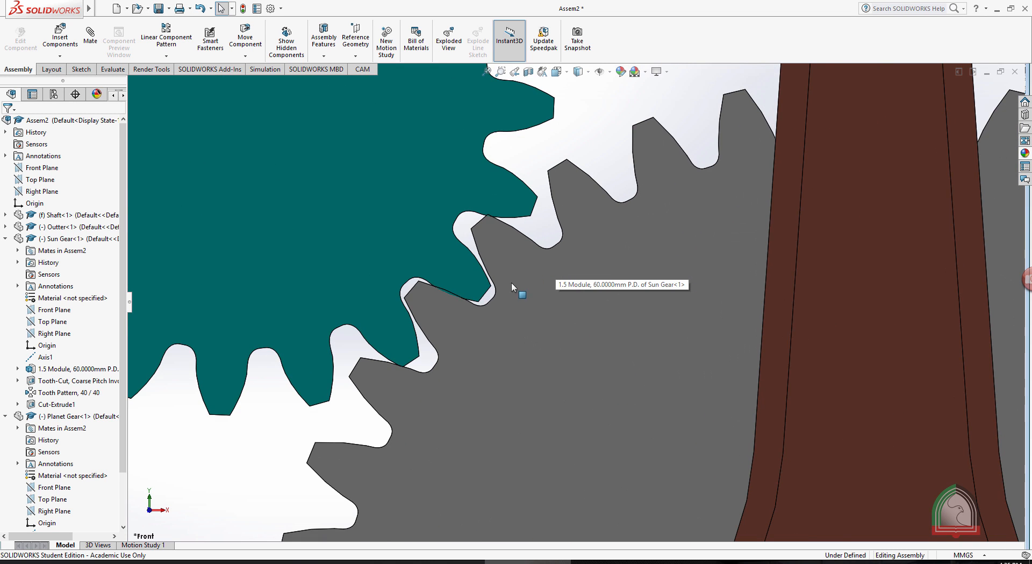
{"action": "scroll", "coordinate": [470, 299], "scroll_direction": "down", "scroll_amount": 2}
{"action": "left_click_drag", "start_coordinate": [424, 308], "coordinate": [421, 313]}
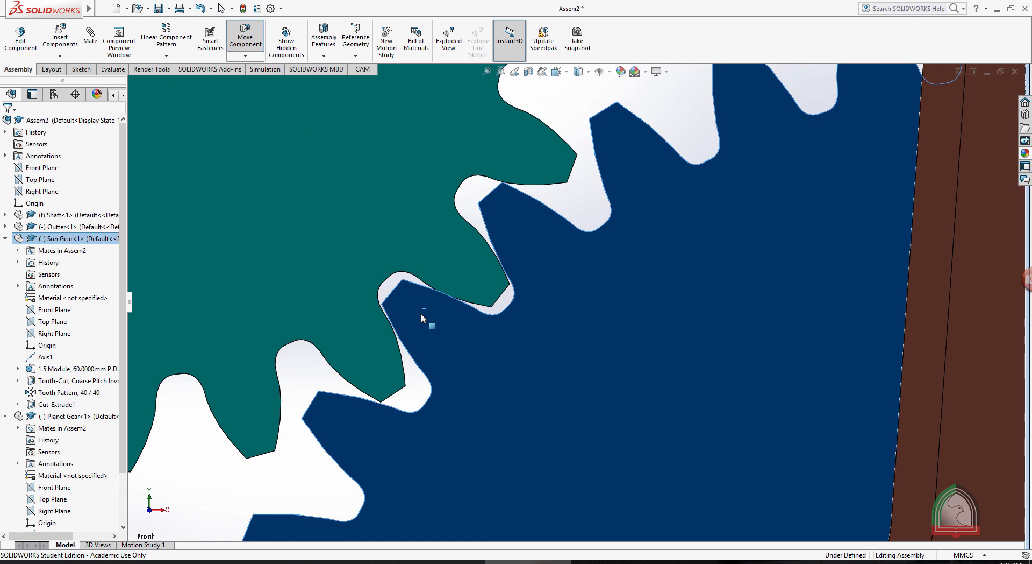
{"action": "scroll", "coordinate": [417, 314], "scroll_direction": "up", "scroll_amount": 13}
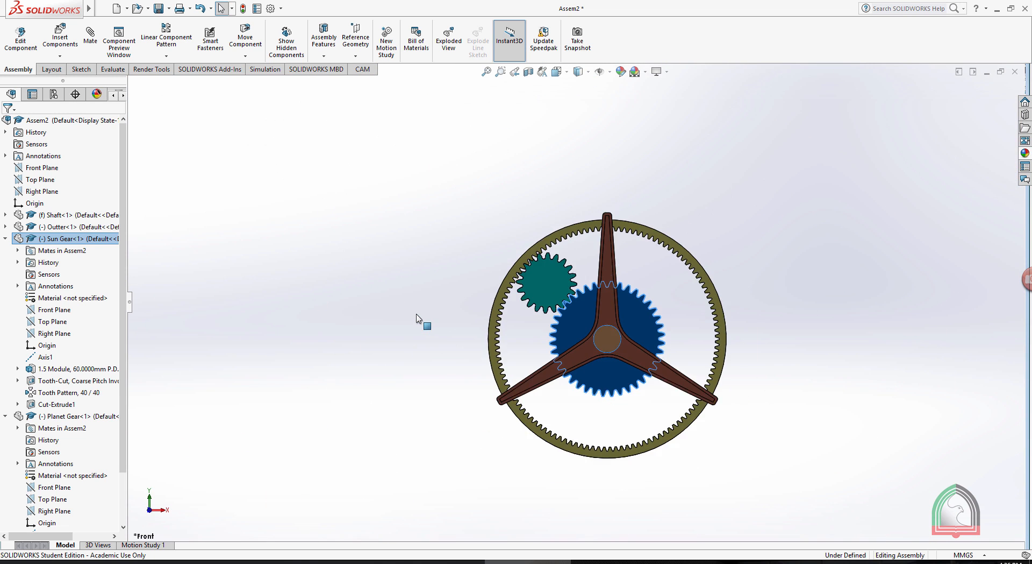
{"action": "middle_click_drag", "start_coordinate": [666, 331], "coordinate": [487, 267]}
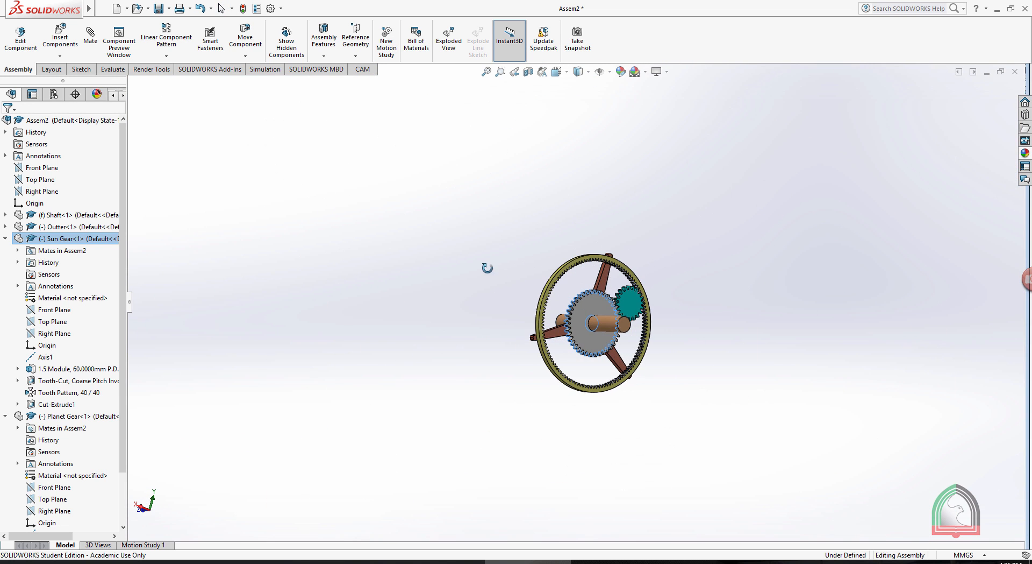
{"action": "left_click", "coordinate": [692, 254]}
{"action": "scroll", "coordinate": [607, 298], "scroll_direction": "down", "scroll_amount": 5}
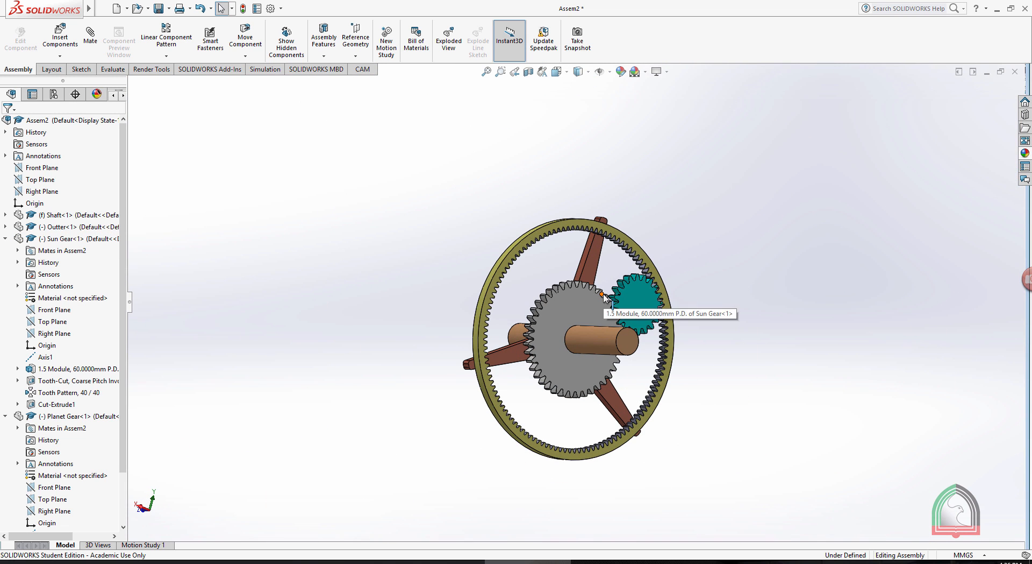
{"action": "scroll", "coordinate": [607, 293], "scroll_direction": "down", "scroll_amount": 3}
{"action": "scroll", "coordinate": [763, 195], "scroll_direction": "up", "scroll_amount": 3}
{"action": "middle_click_drag", "start_coordinate": [678, 261], "coordinate": [695, 268]}
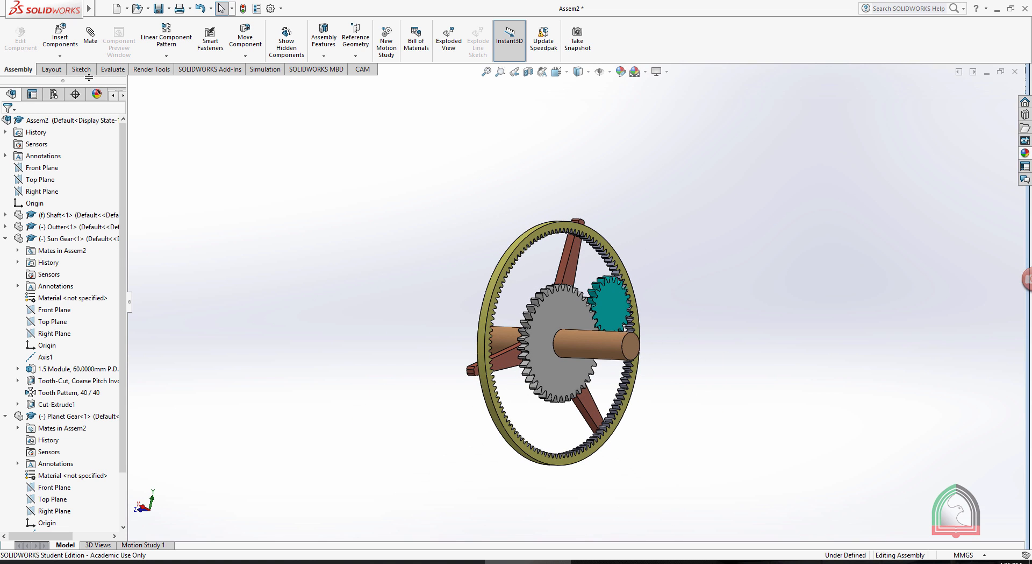
Add a gear mate with a 1 mm : 3 mm ratio between Axis1 of Outter and Axis1 of the Sun Gear, and rotate the ring gear to test it.
{"action": "left_click", "coordinate": [90, 33]}
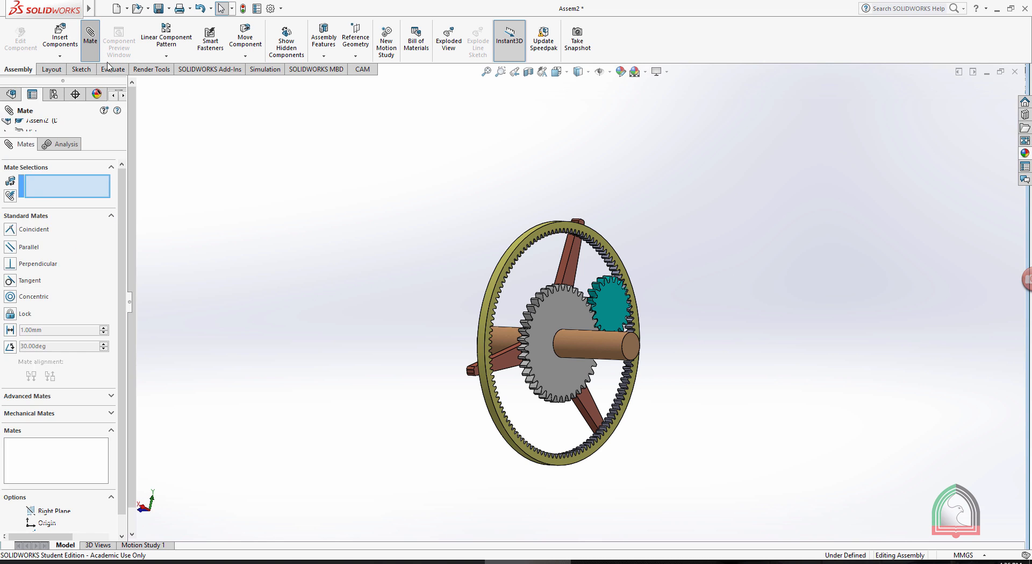
{"action": "middle_click_drag", "start_coordinate": [500, 162], "coordinate": [441, 157]}
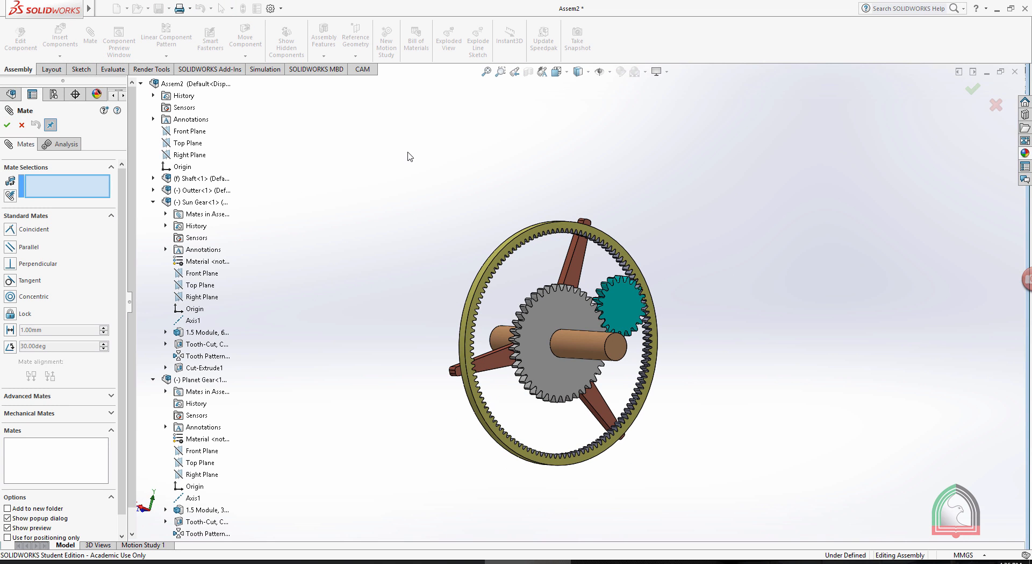
{"action": "left_click", "coordinate": [154, 202]}
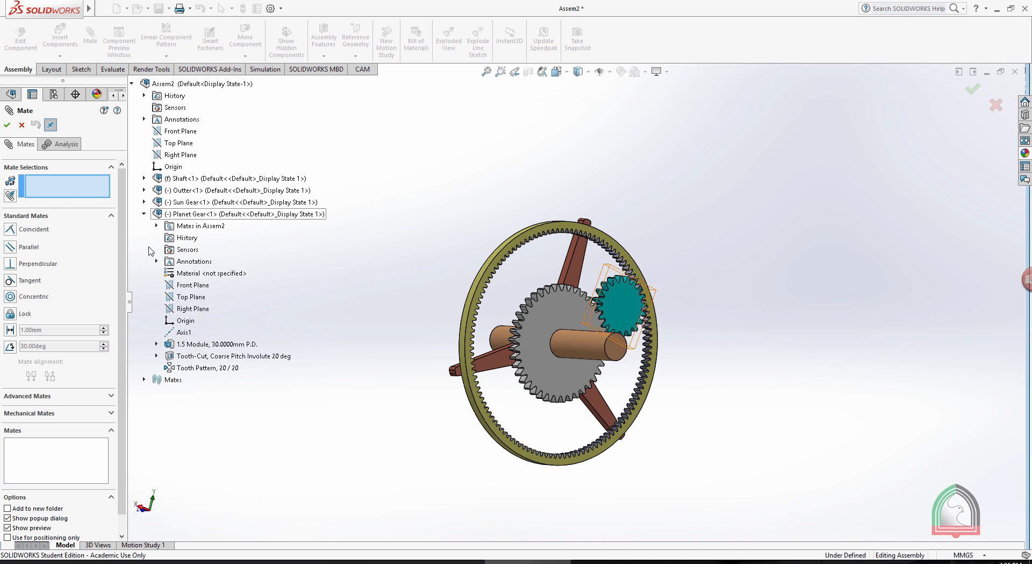
{"action": "left_click", "coordinate": [145, 213]}
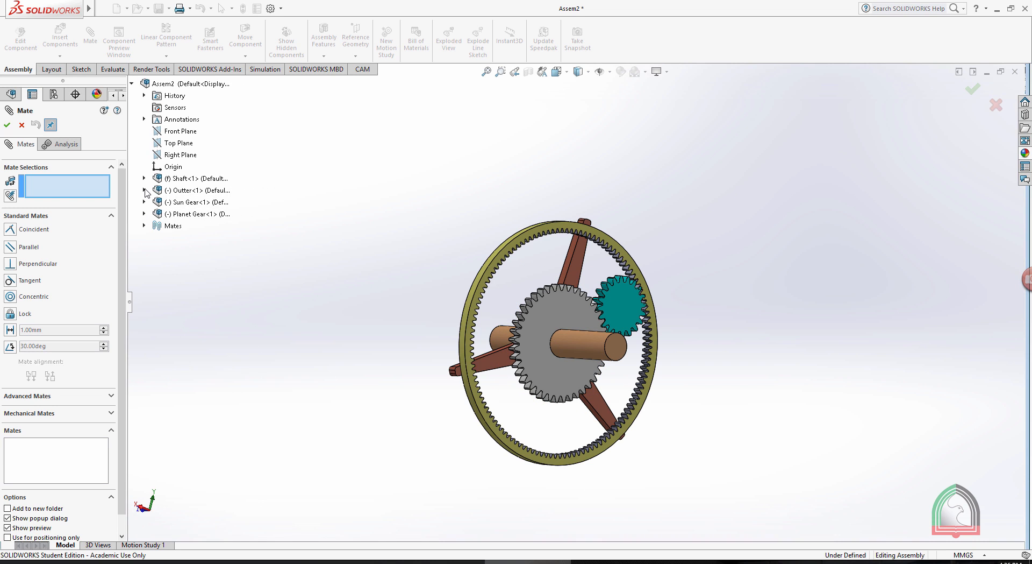
{"action": "left_click", "coordinate": [144, 190]}
{"action": "left_click", "coordinate": [183, 308]}
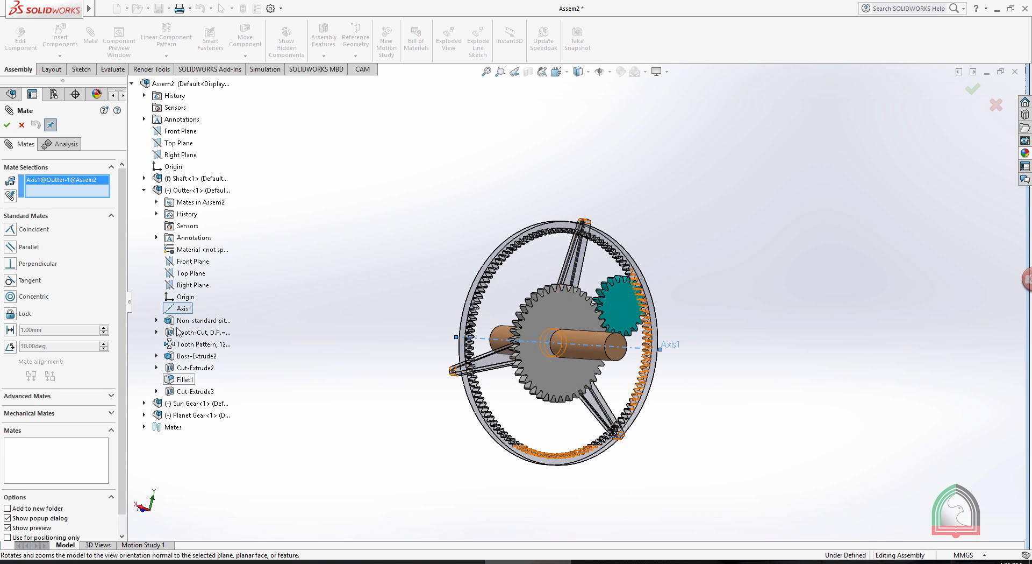
{"action": "left_click", "coordinate": [144, 403]}
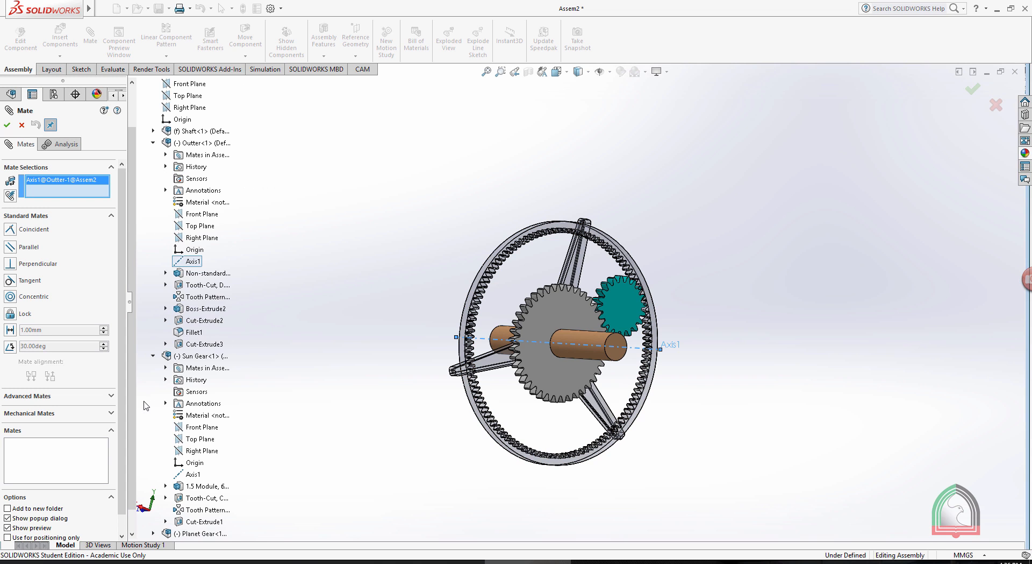
{"action": "left_click", "coordinate": [192, 473]}
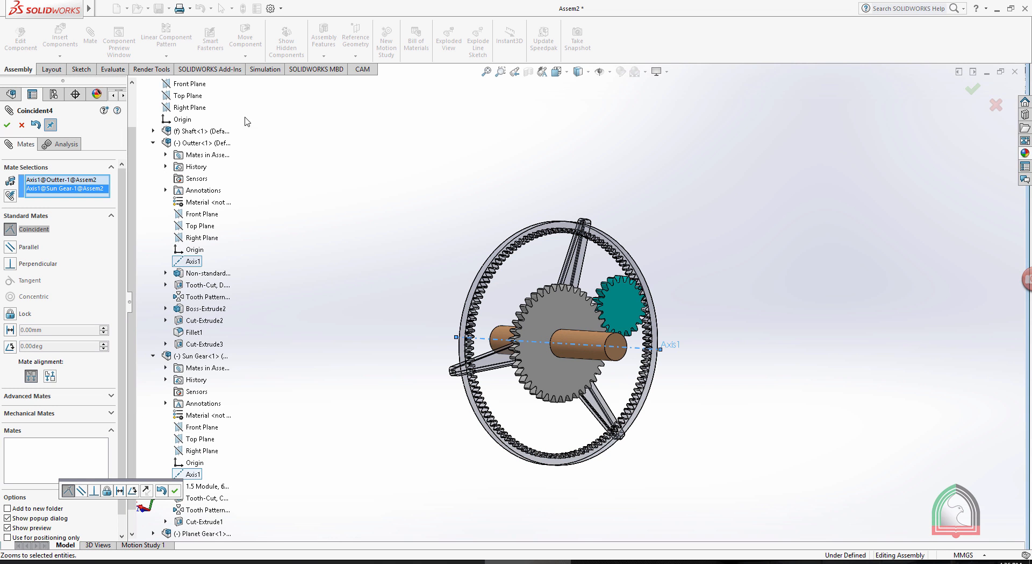
{"action": "left_click", "coordinate": [35, 216]}
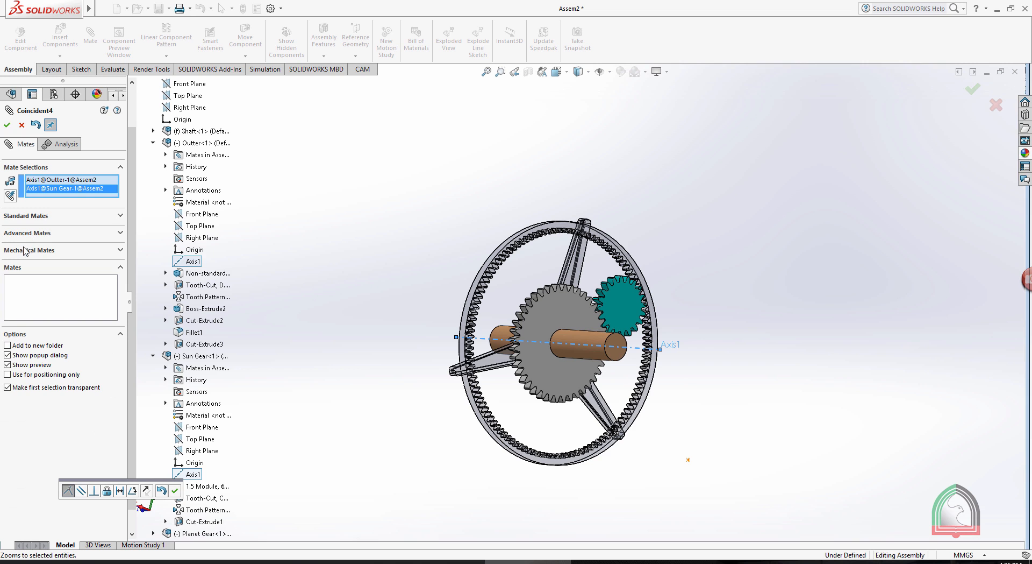
{"action": "left_click", "coordinate": [25, 250]}
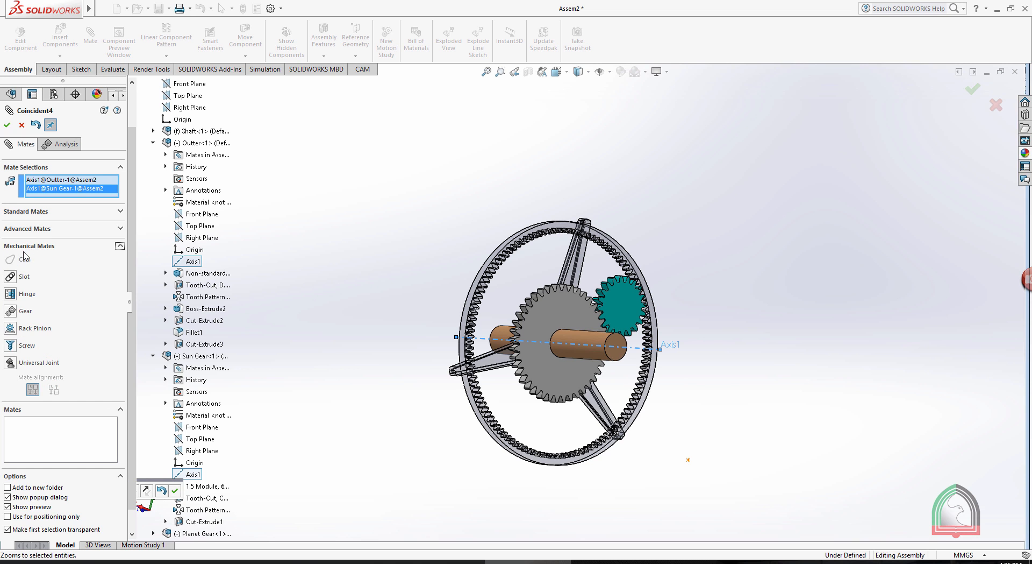
{"action": "left_click", "coordinate": [11, 312]}
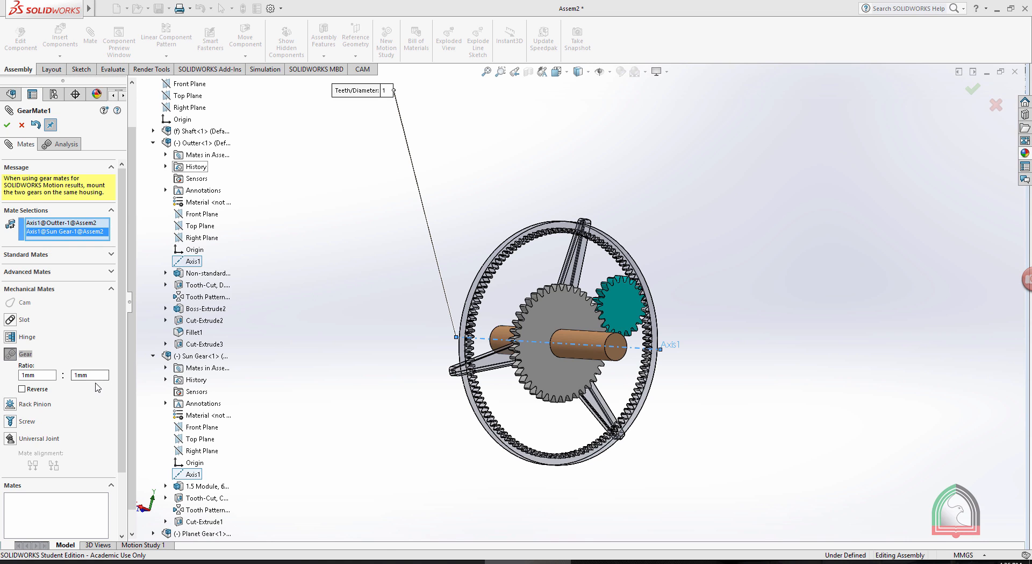
{"action": "left_click", "coordinate": [93, 372]}
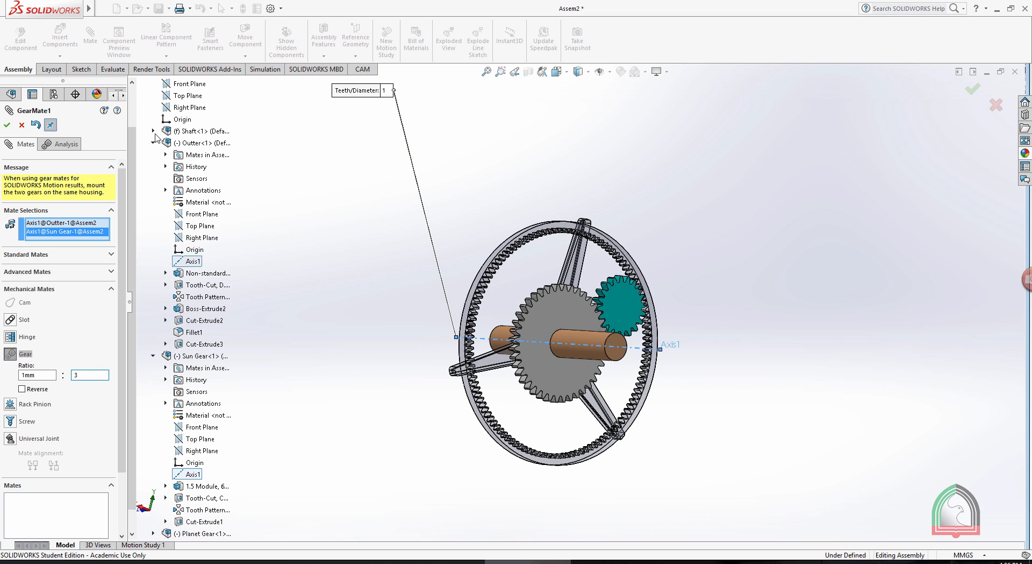
{"action": "left_click", "coordinate": [8, 126]}
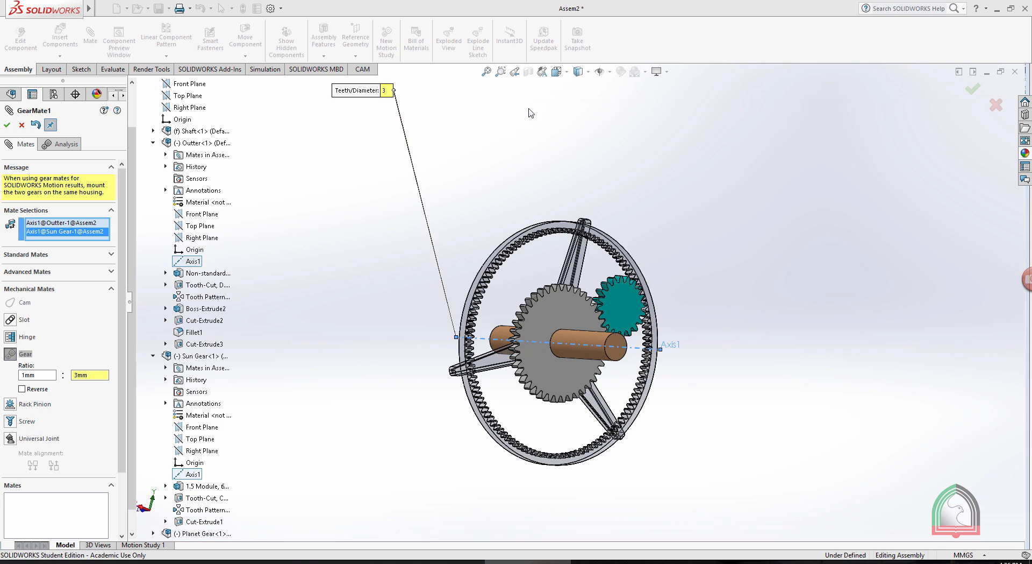
{"action": "left_click", "coordinate": [8, 126]}
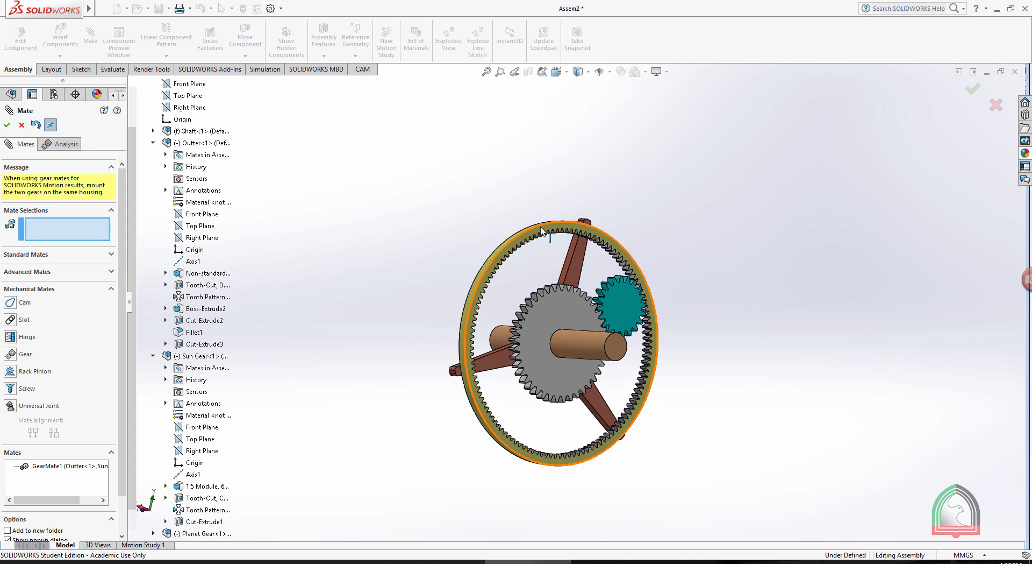
{"action": "left_click_drag", "start_coordinate": [543, 232], "coordinate": [474, 390]}
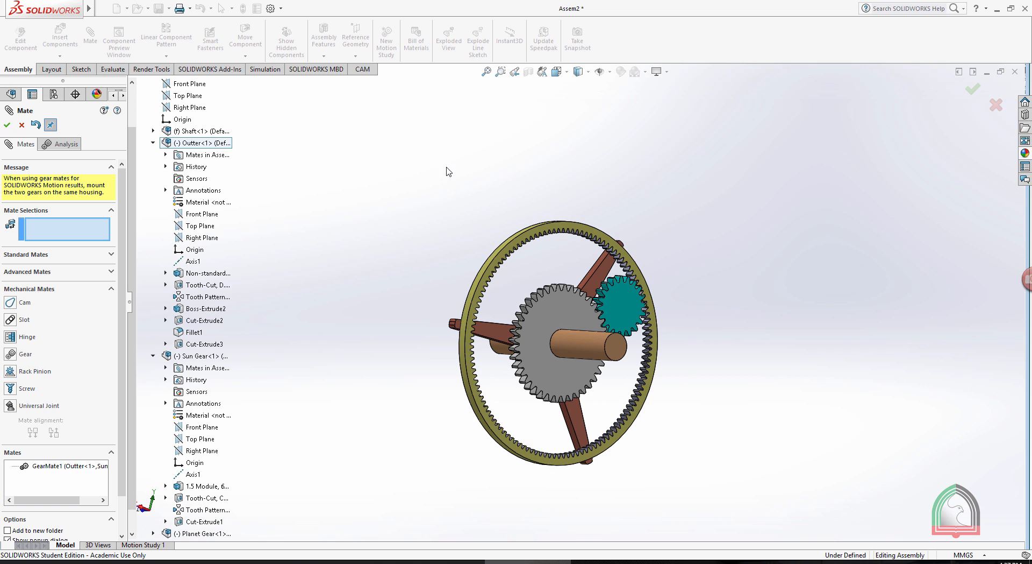
{"action": "left_click", "coordinate": [7, 126]}
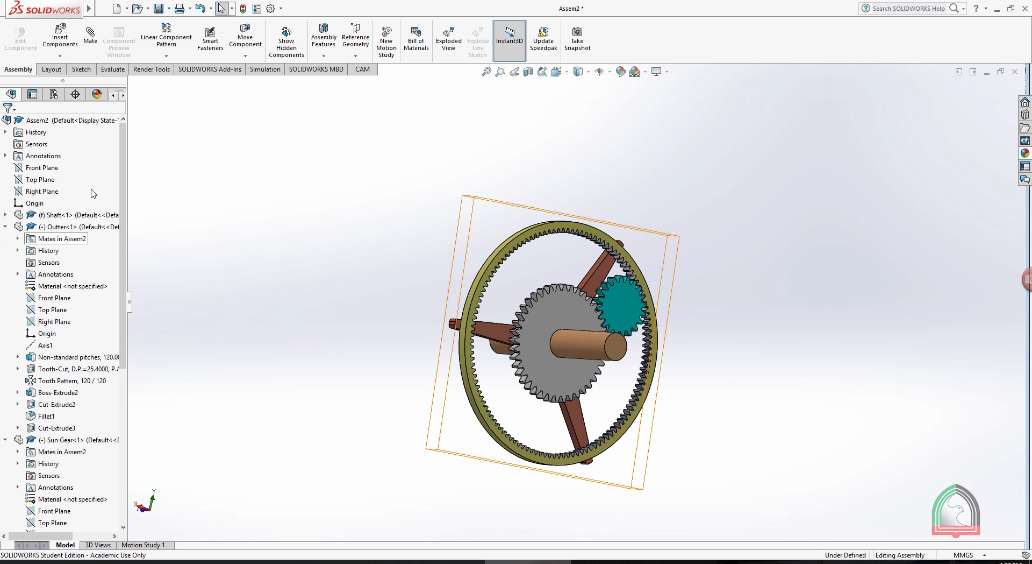
Start a gear mate between Axis1 of the Sun Gear and Axis1 of the Planet Gear.
{"action": "left_click", "coordinate": [90, 35]}
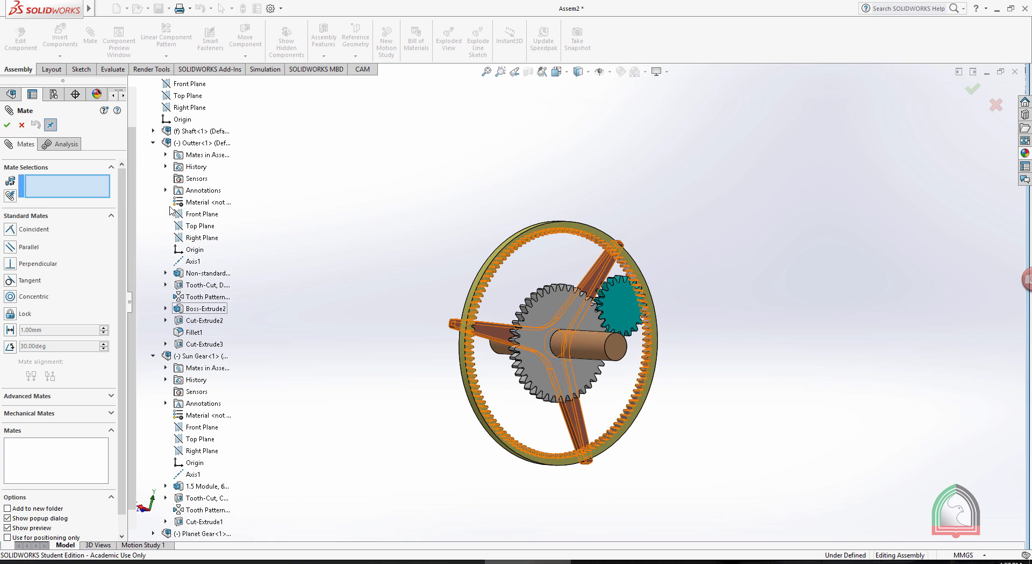
{"action": "left_click", "coordinate": [152, 142]}
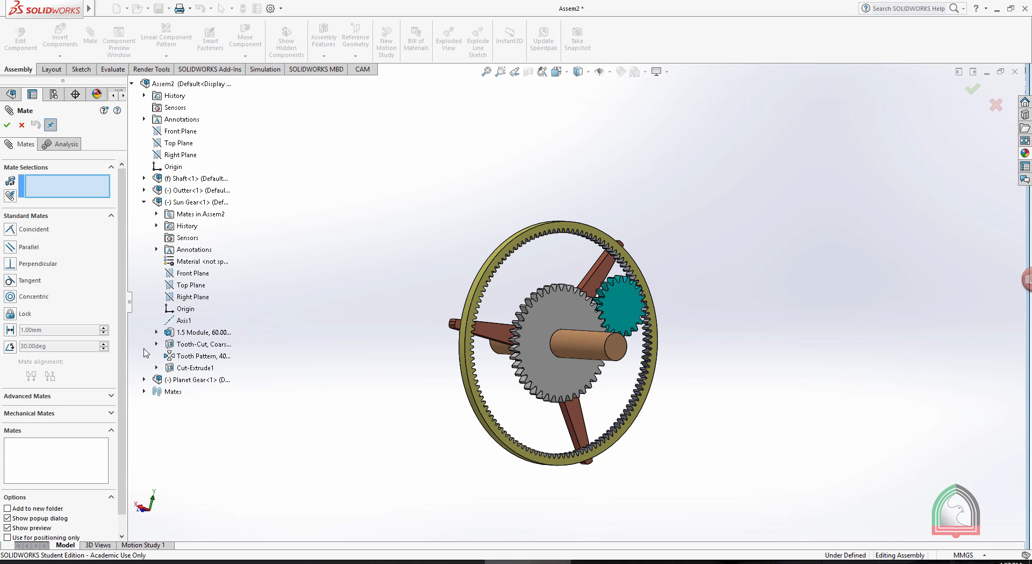
{"action": "left_click", "coordinate": [144, 379]}
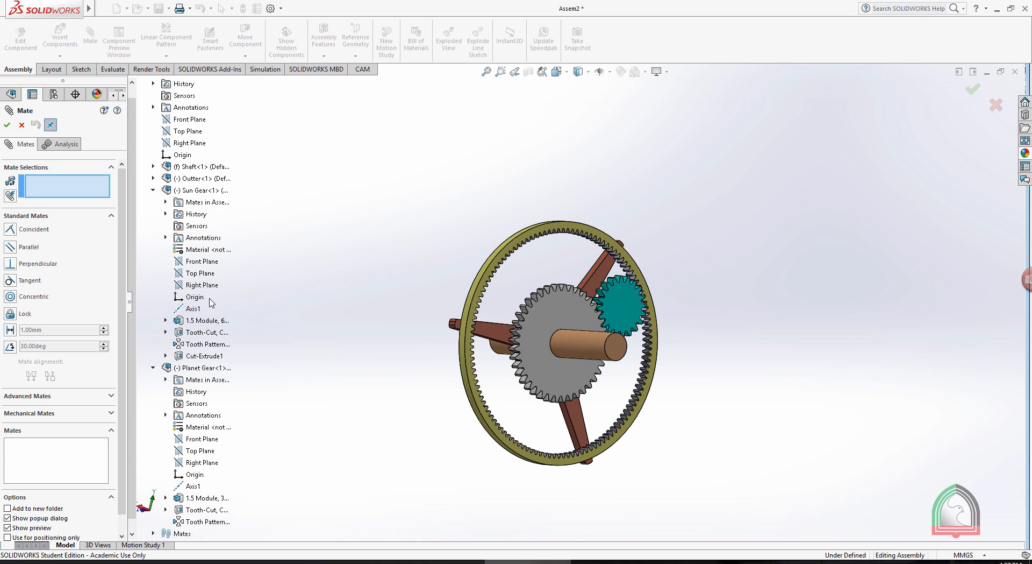
{"action": "left_click", "coordinate": [193, 308]}
{"action": "left_click", "coordinate": [193, 485]}
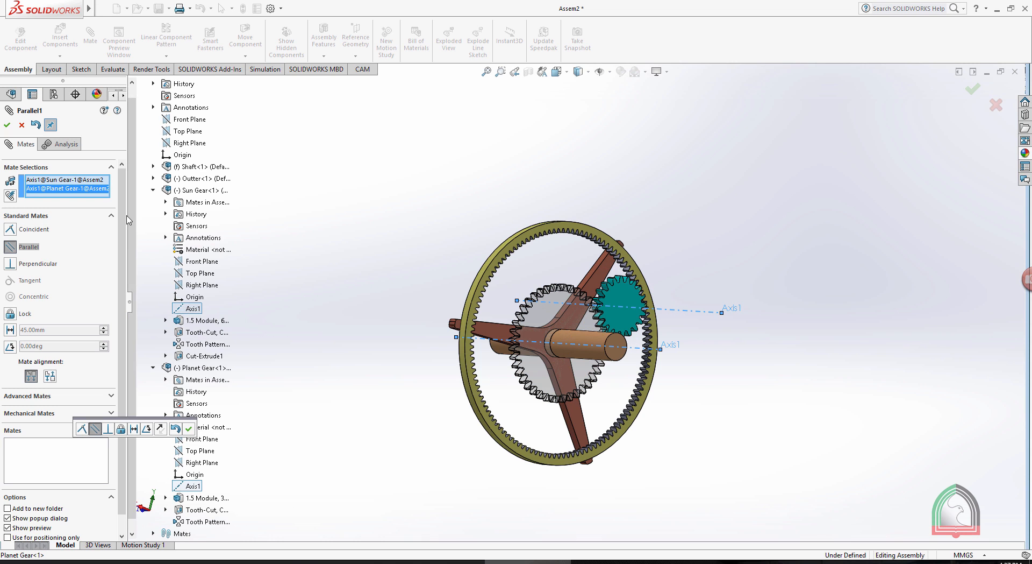
{"action": "left_click", "coordinate": [29, 215]}
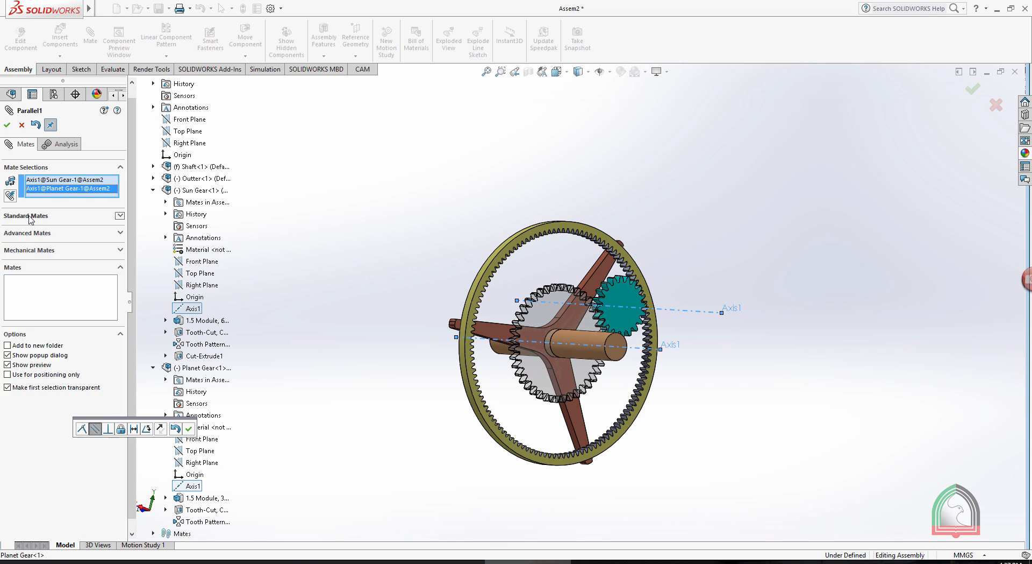
{"action": "left_click", "coordinate": [29, 250]}
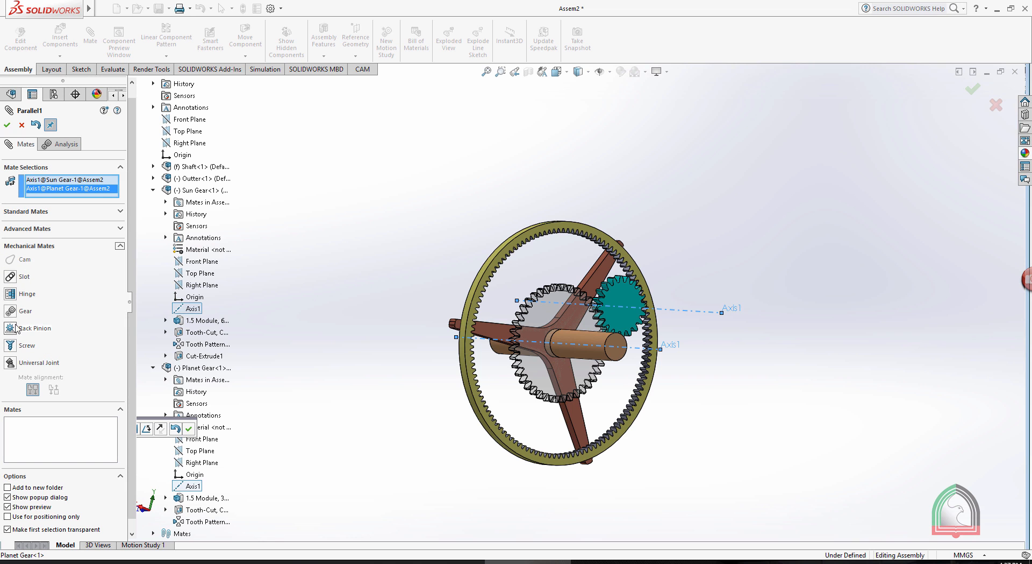
{"action": "left_click", "coordinate": [9, 311]}
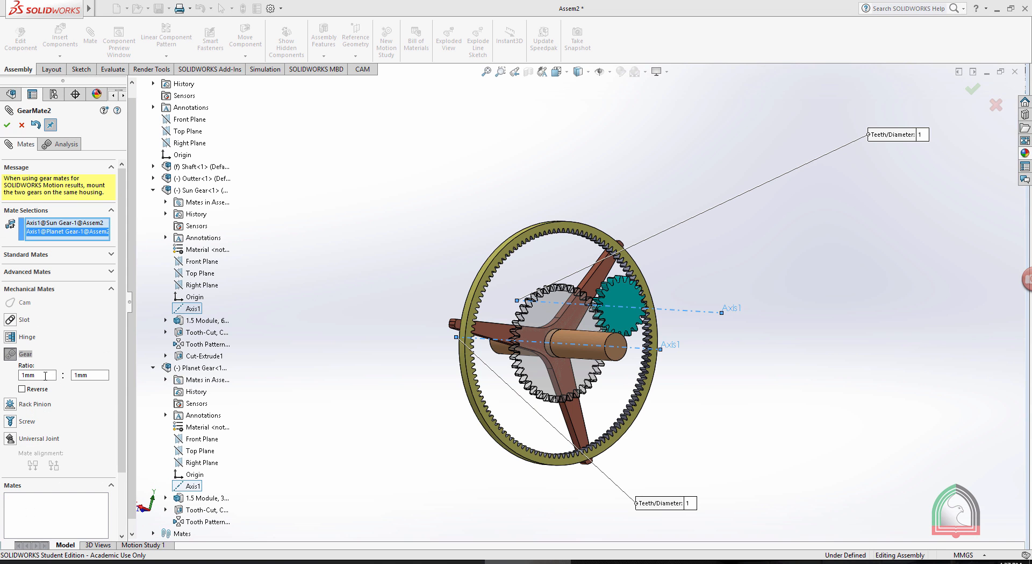
Set the gear mate's ratio to 1 mm : 2 mm, reverse its rotation direction and finish mating.
{"action": "left_click", "coordinate": [80, 373]}
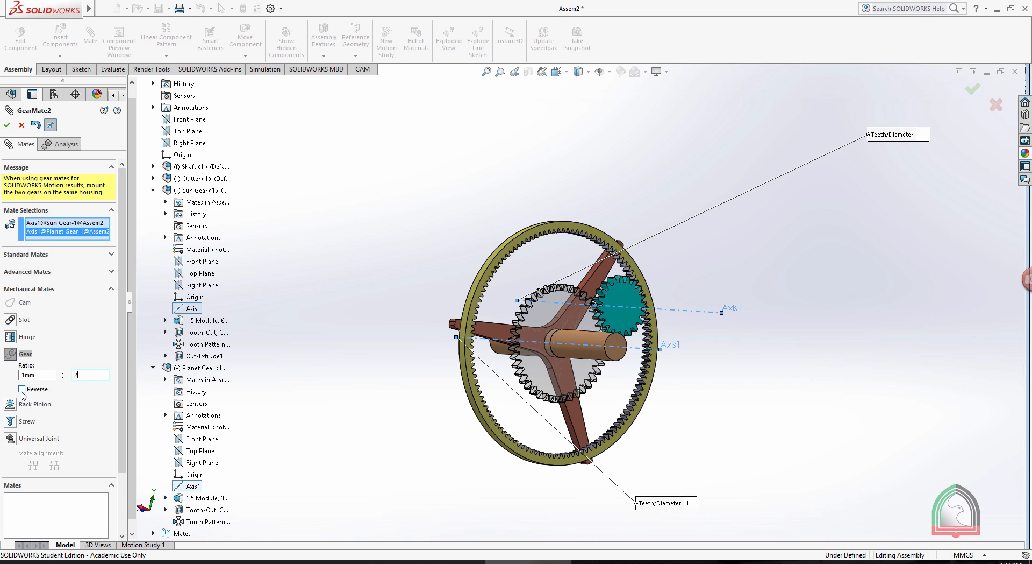
{"action": "type", "text": "2"}
{"action": "key", "text": "Return"}
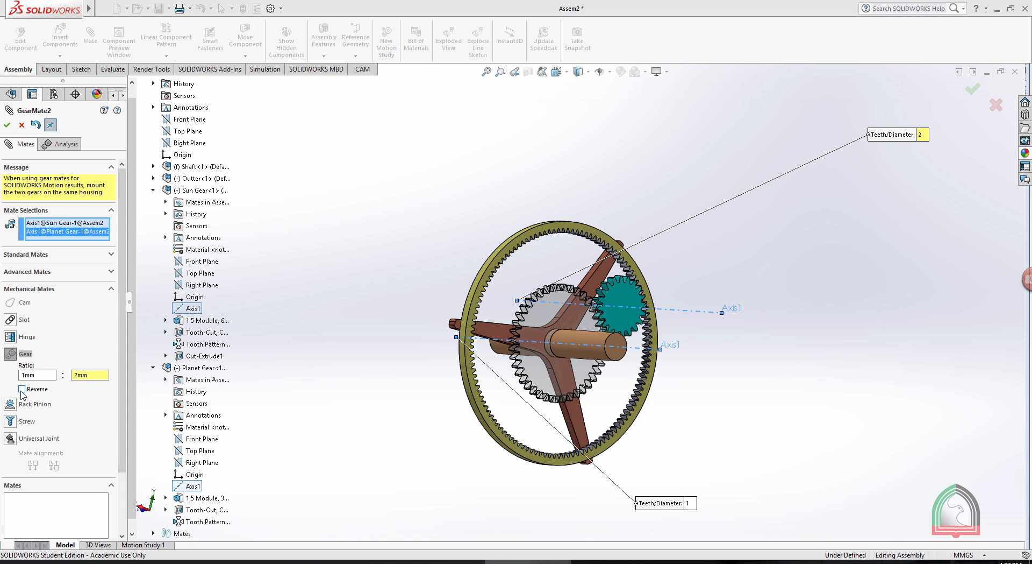
{"action": "left_click", "coordinate": [22, 389]}
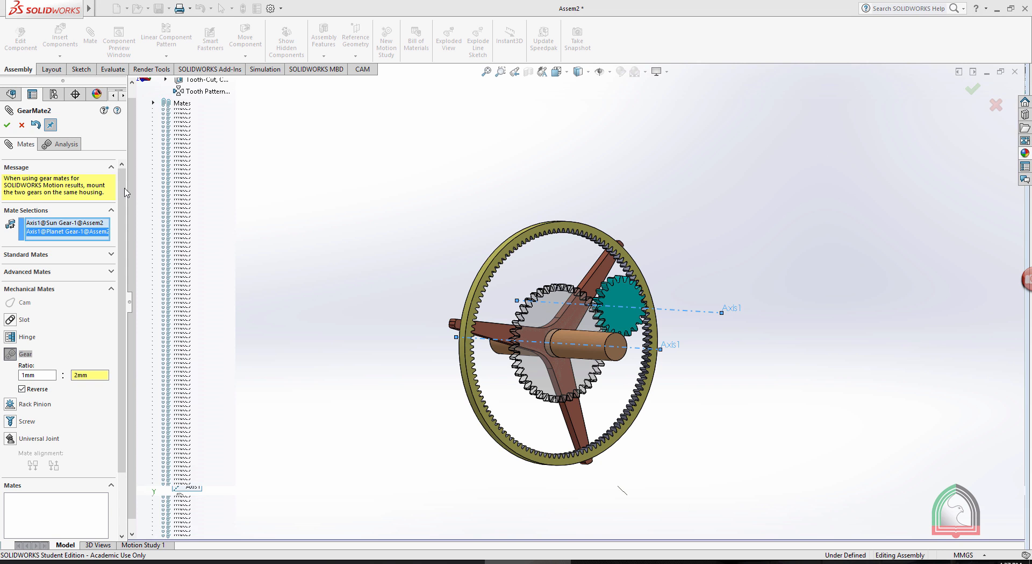
{"action": "left_click", "coordinate": [7, 124]}
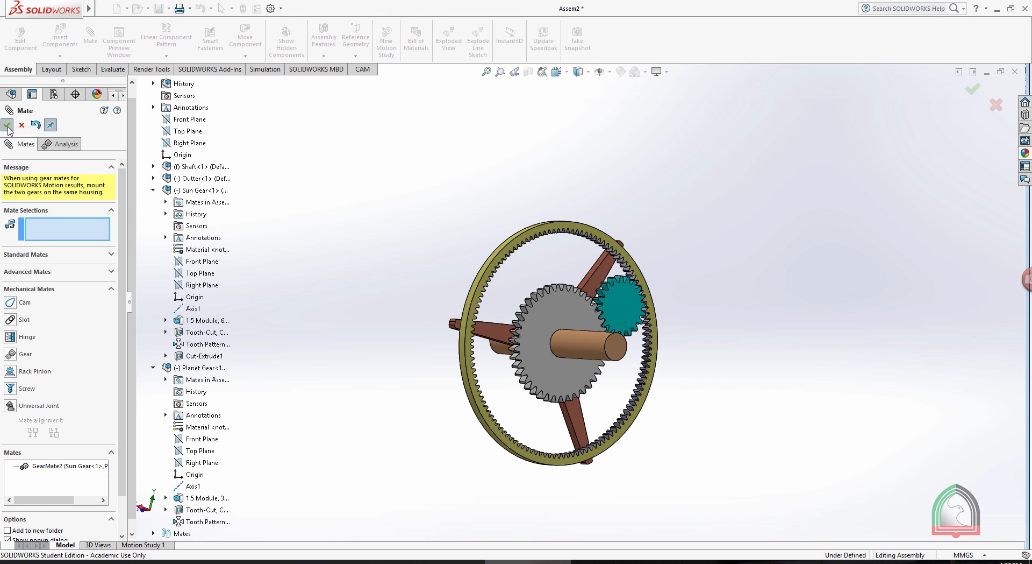
{"action": "left_click", "coordinate": [7, 125]}
Rotate the Sun Gear and move the Planet Gear around it to test the gear mates.
{"action": "middle_click_drag", "start_coordinate": [453, 173], "coordinate": [443, 196]}
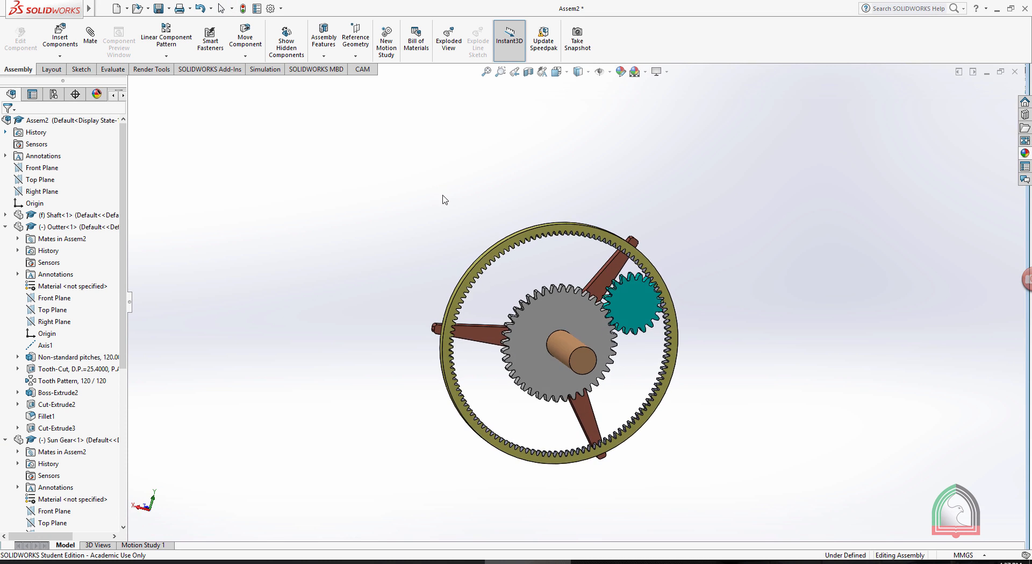
{"action": "left_click_drag", "start_coordinate": [547, 301], "coordinate": [551, 379]}
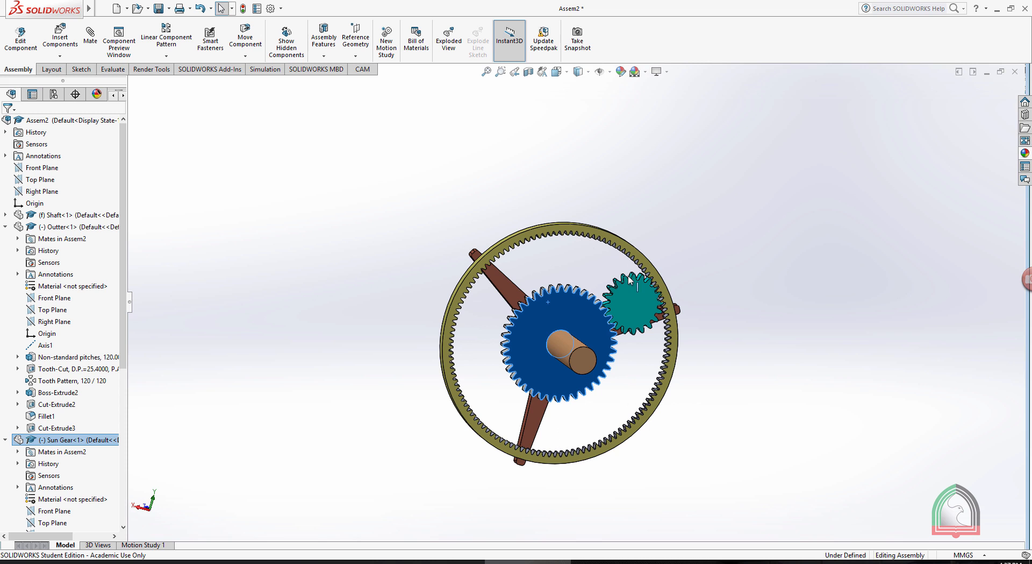
{"action": "left_click_drag", "start_coordinate": [627, 277], "coordinate": [556, 357]}
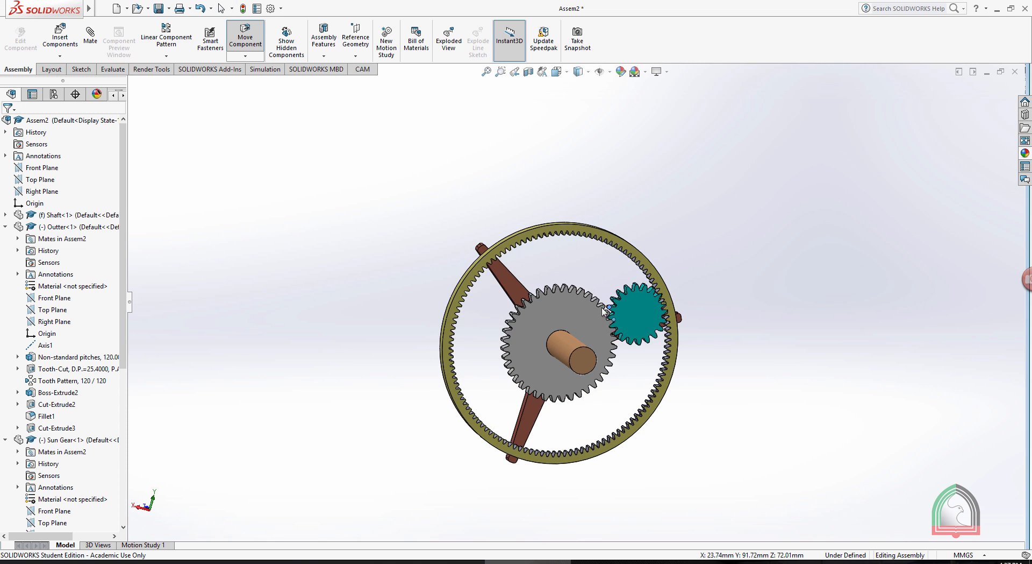
{"action": "left_click_drag", "start_coordinate": [535, 242], "coordinate": [728, 426]}
{"action": "left_click", "coordinate": [760, 254]}
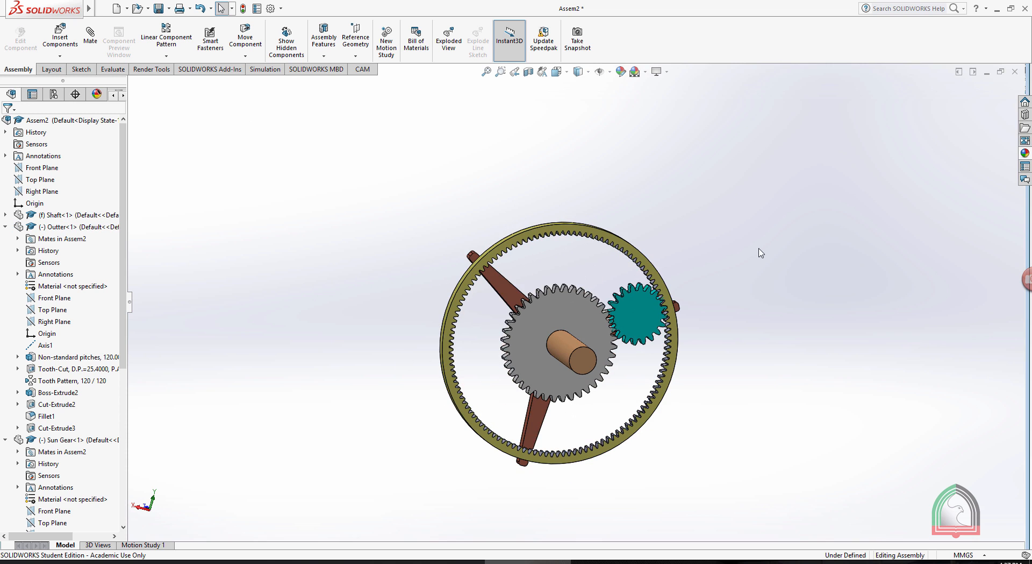
Create a circular component pattern of the Planet Gear with 3 equally spaced instances over 360° about the ring gear's circular edge.
{"action": "middle_click_drag", "start_coordinate": [760, 253], "coordinate": [655, 266]}
{"action": "scroll", "coordinate": [658, 316], "scroll_direction": "up", "scroll_amount": 2}
{"action": "left_click", "coordinate": [166, 56]}
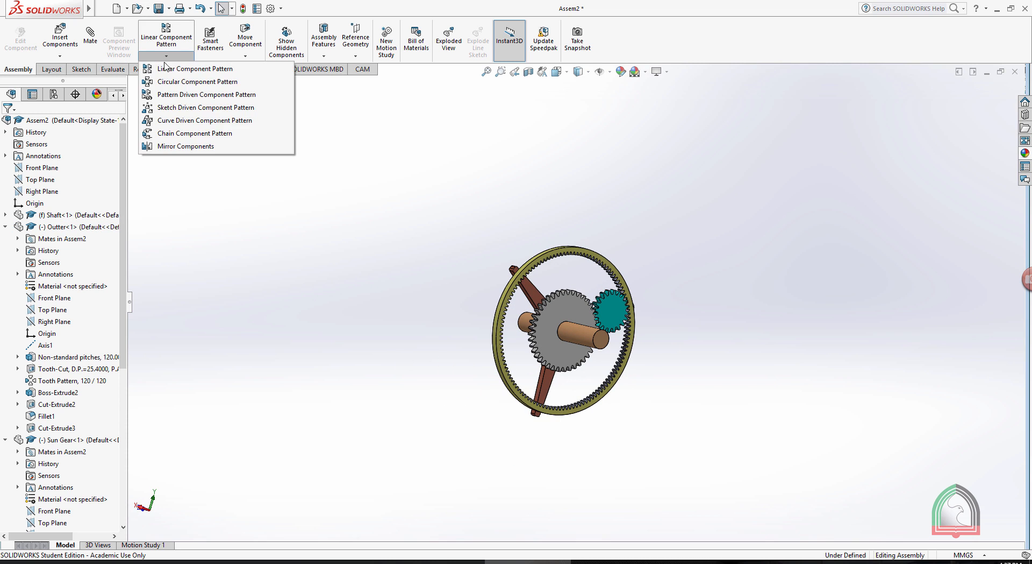
{"action": "left_click", "coordinate": [165, 84]}
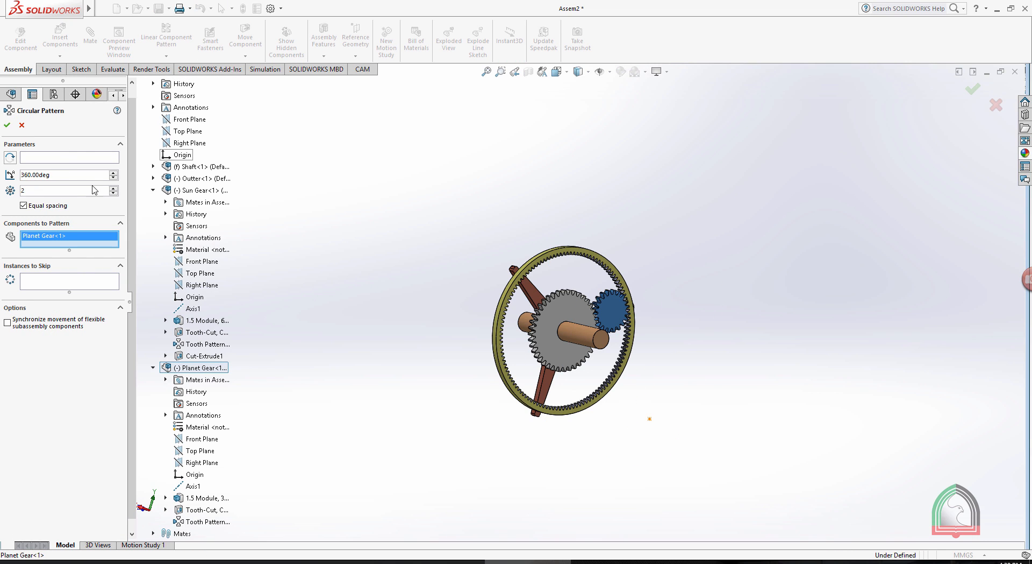
{"action": "left_click", "coordinate": [113, 188]}
{"action": "left_click", "coordinate": [570, 249]}
{"action": "left_click", "coordinate": [7, 126]}
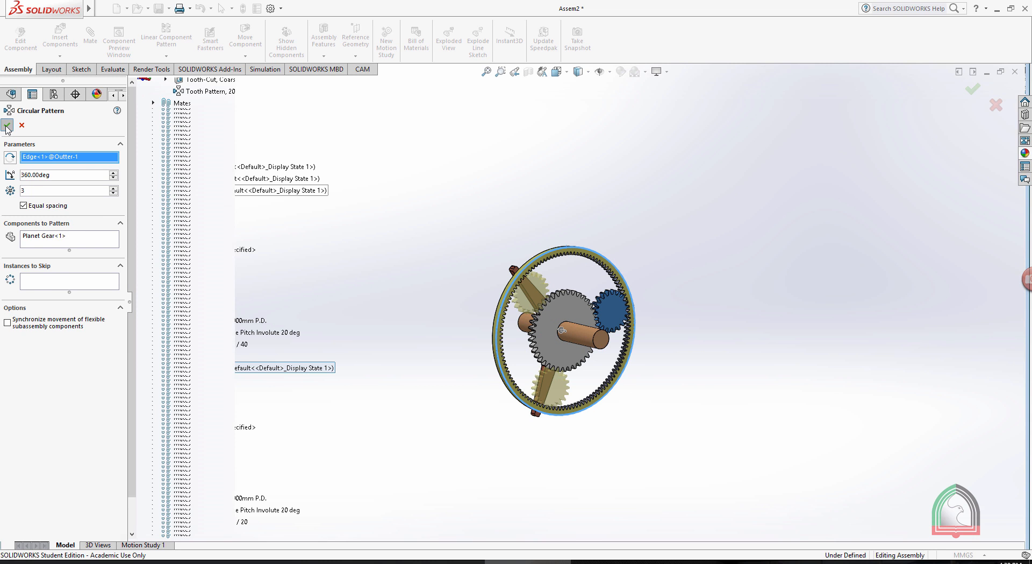
Rotate the Sun Gear, the ring gear and a Planet Gear in turn to test the motion of the patterned gear train.
{"action": "scroll", "coordinate": [596, 332], "scroll_direction": "down", "scroll_amount": 5}
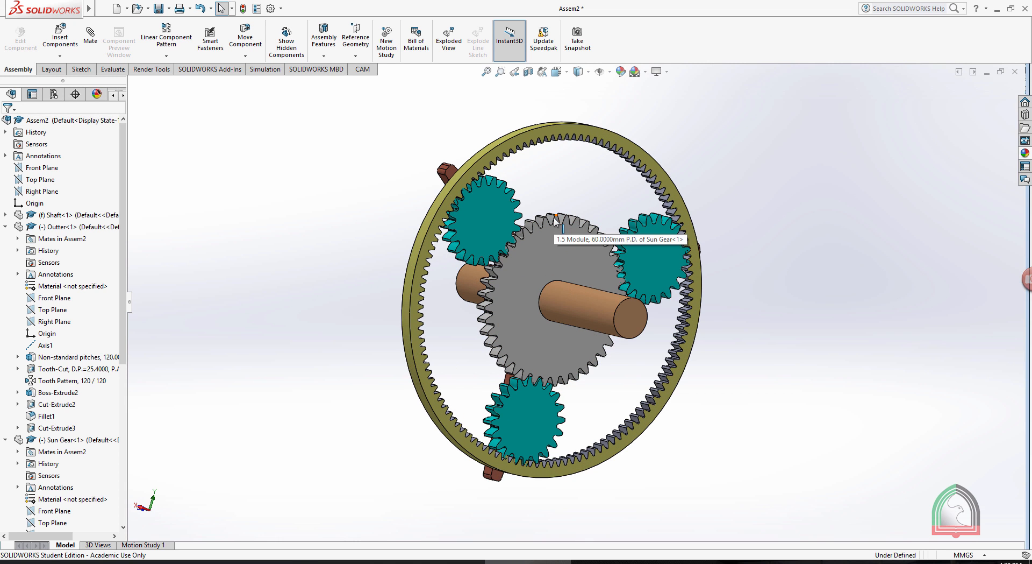
{"action": "left_click_drag", "start_coordinate": [555, 218], "coordinate": [534, 192]}
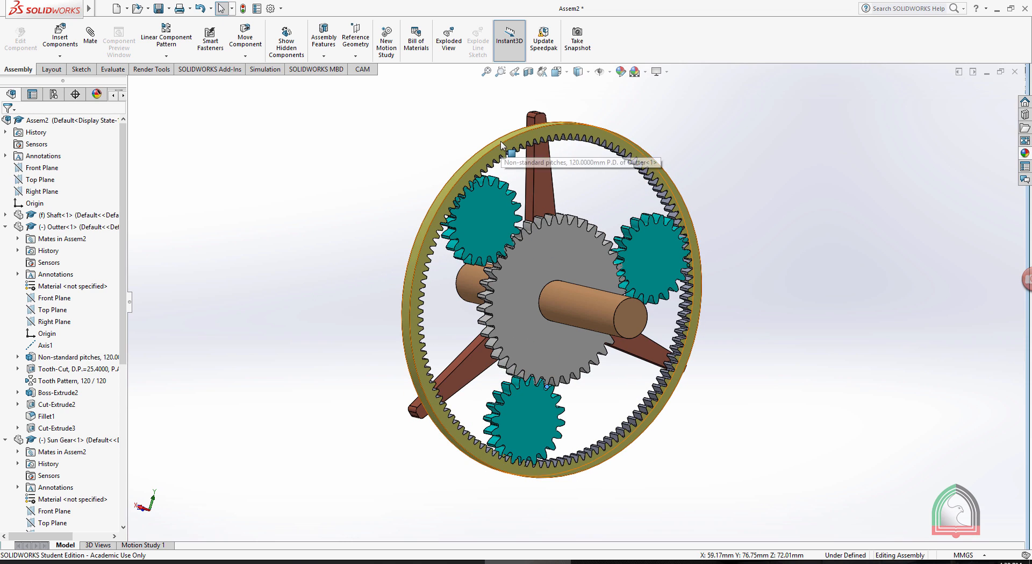
{"action": "left_click_drag", "start_coordinate": [467, 163], "coordinate": [521, 404]}
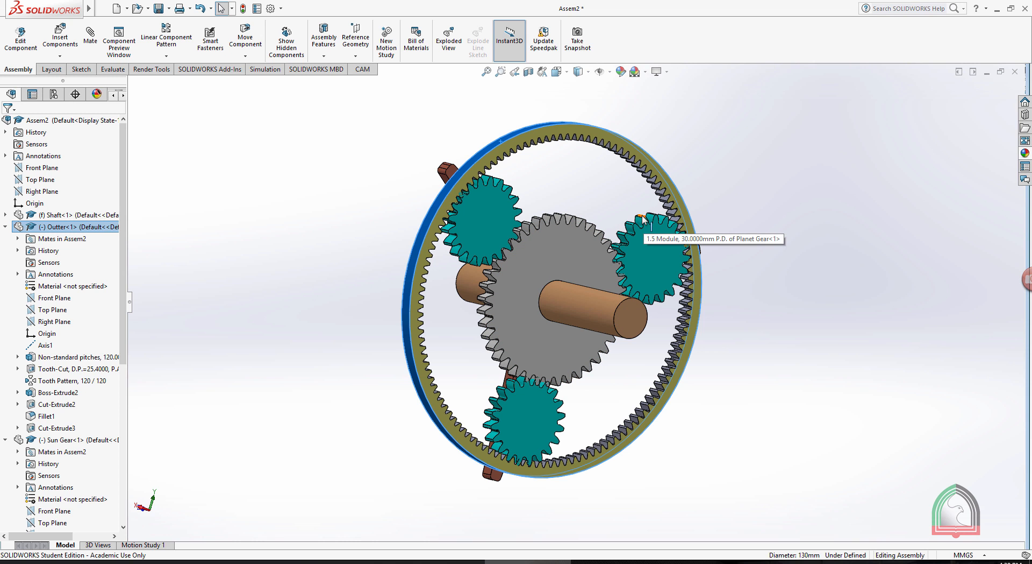
{"action": "left_click_drag", "start_coordinate": [646, 218], "coordinate": [784, 178]}
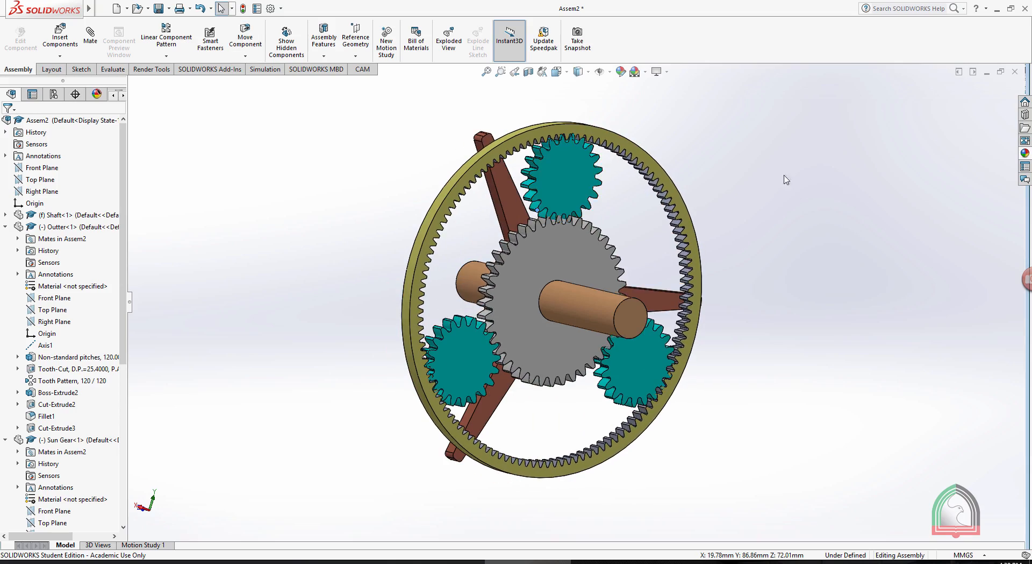
Start an exploded view and move the three Planet Gears together out of the ring gear in the negative Z direction.
{"action": "mouse_move", "coordinate": [584, 349]}
{"action": "middle_mouse_down"}
{"action": "mouse_move", "coordinate": [656, 361]}
{"action": "mouse_move", "coordinate": [577, 357]}
{"action": "middle_mouse_up"}
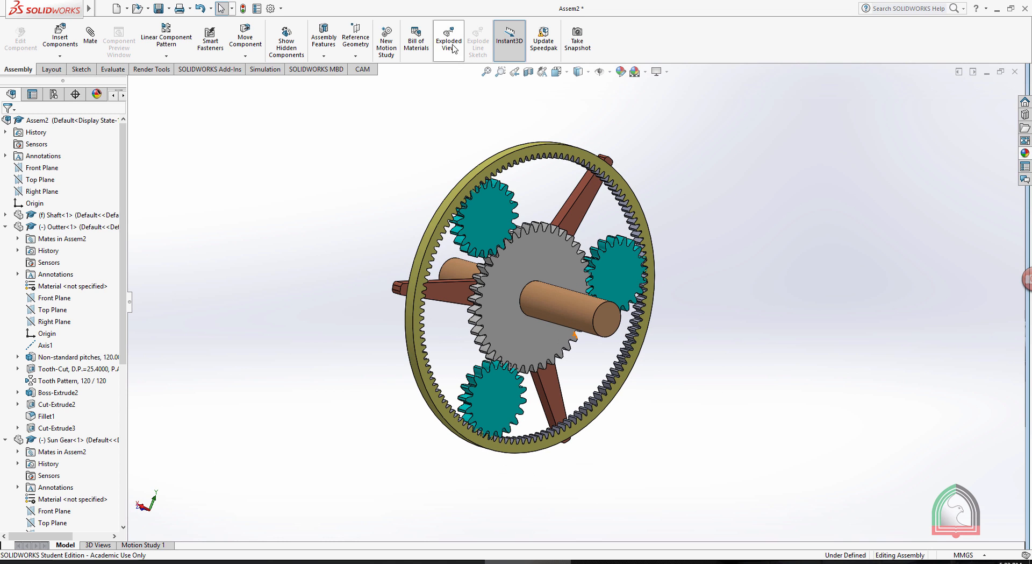
{"action": "left_click", "coordinate": [454, 48]}
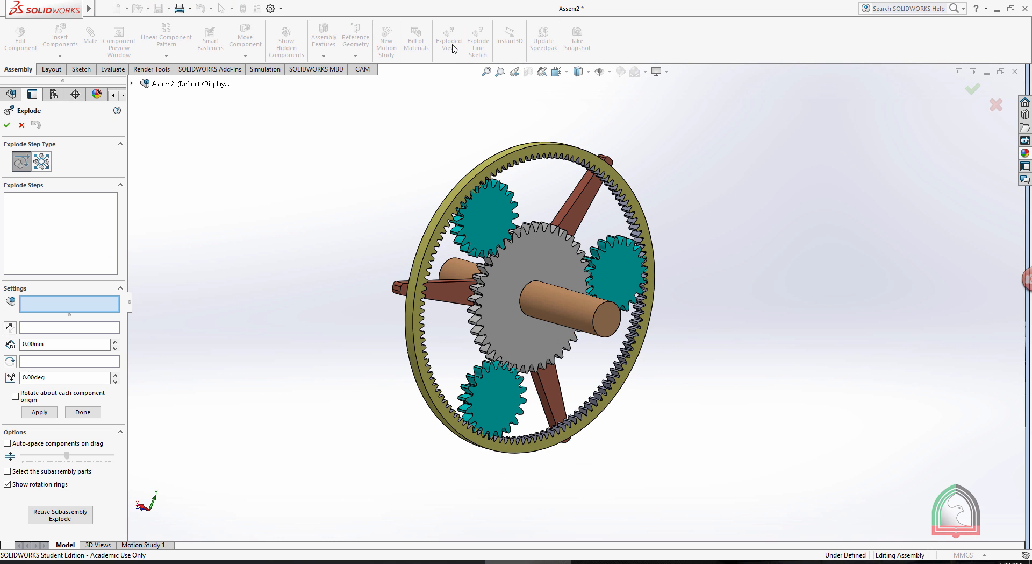
{"action": "left_click", "coordinate": [629, 273]}
{"action": "left_click", "coordinate": [486, 226]}
{"action": "left_click", "coordinate": [496, 404]}
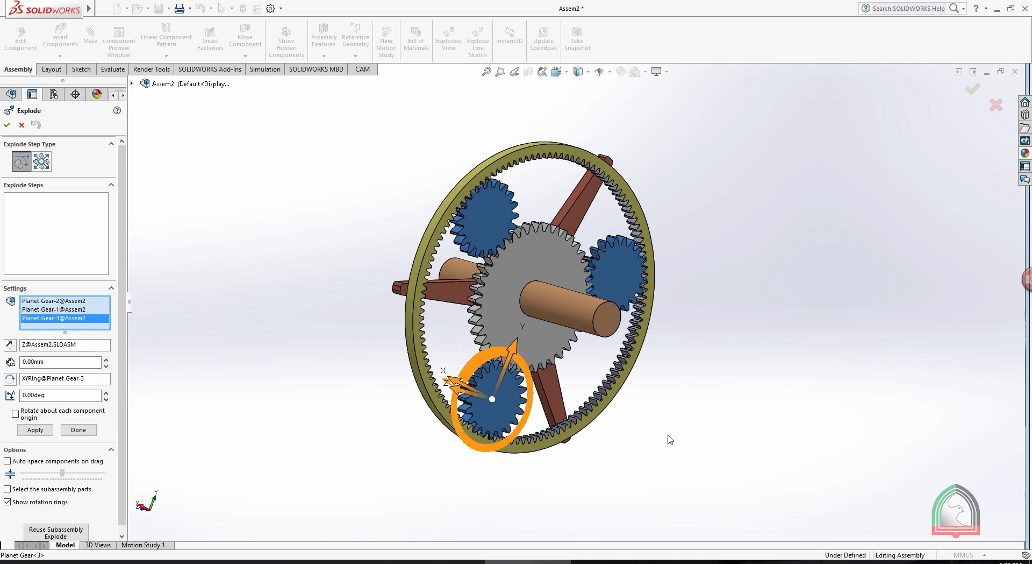
{"action": "middle_click_drag", "start_coordinate": [669, 437], "coordinate": [740, 440]}
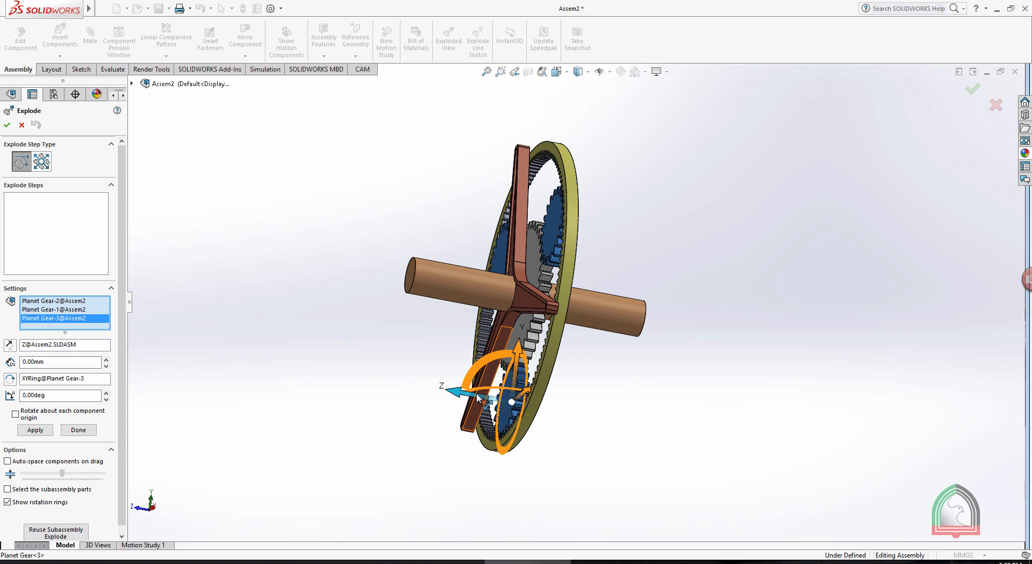
{"action": "left_click_drag", "start_coordinate": [479, 398], "coordinate": [858, 468]}
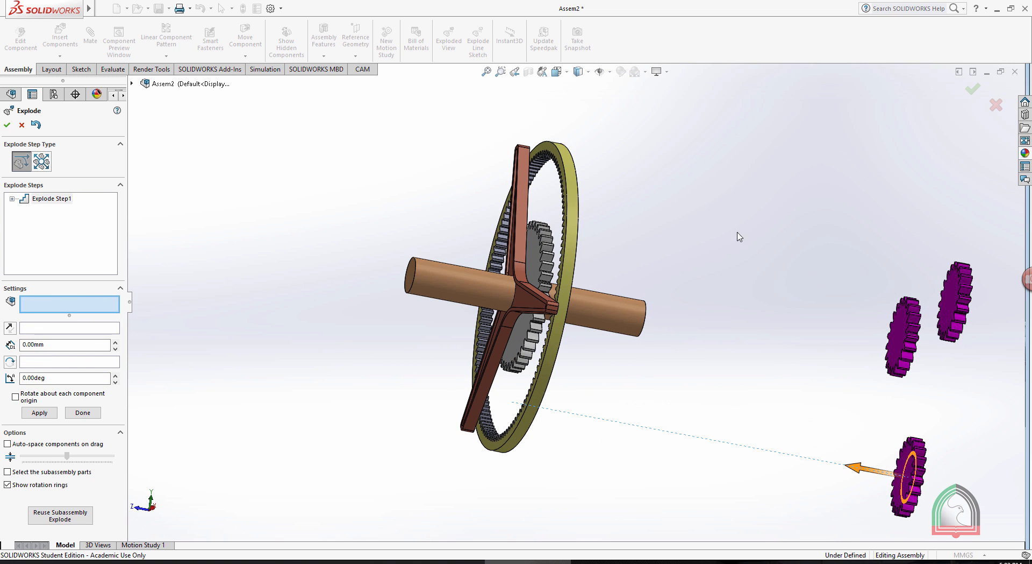
Explode the Shaft in the positive Z direction and the Sun Gear in the negative Z direction, and accept the exploded view.
{"action": "left_click", "coordinate": [615, 305]}
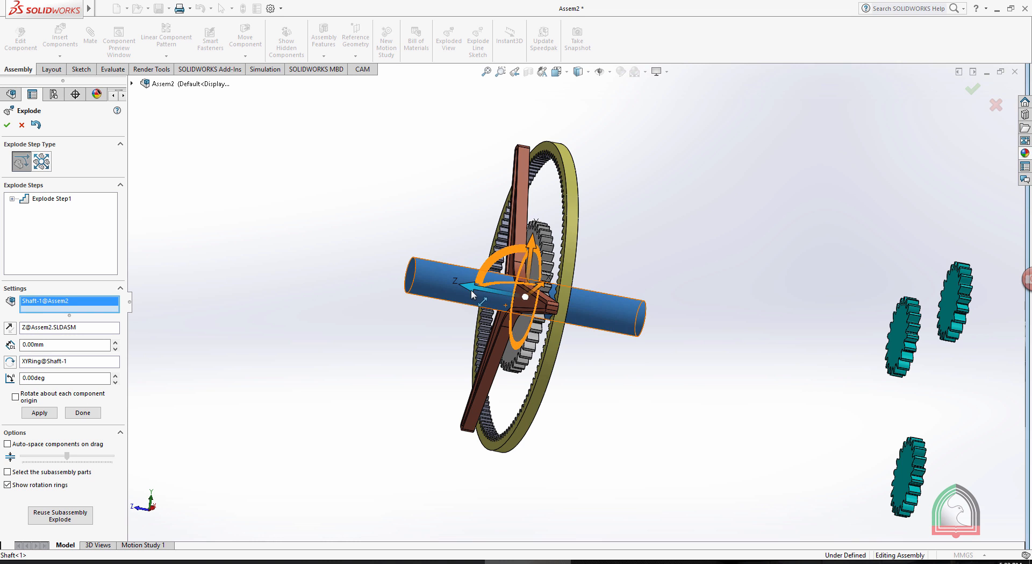
{"action": "left_click_drag", "start_coordinate": [472, 293], "coordinate": [160, 234]}
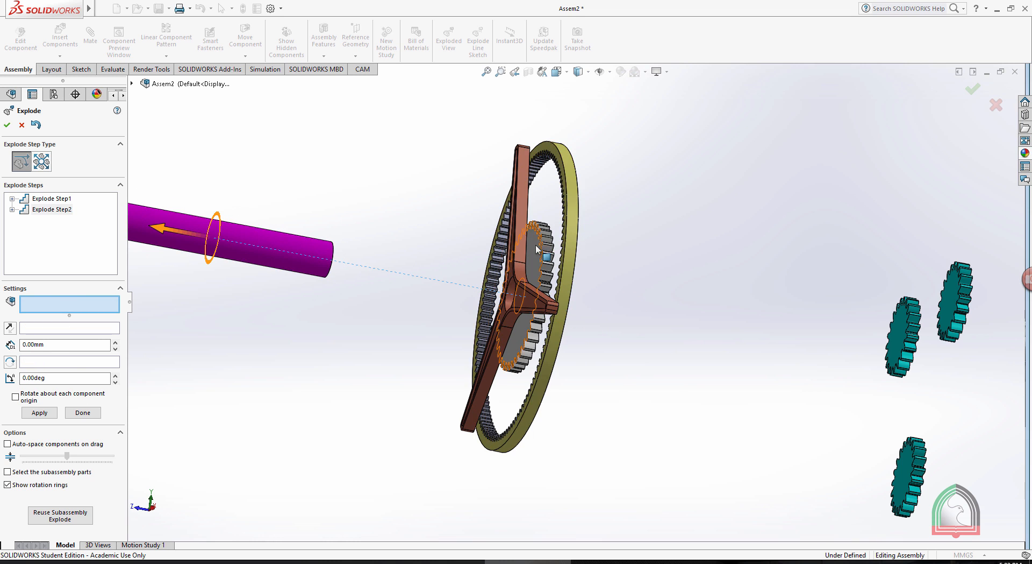
{"action": "left_click", "coordinate": [538, 249]}
{"action": "left_click_drag", "start_coordinate": [486, 277], "coordinate": [686, 348]}
{"action": "middle_click_drag", "start_coordinate": [646, 419], "coordinate": [554, 415]}
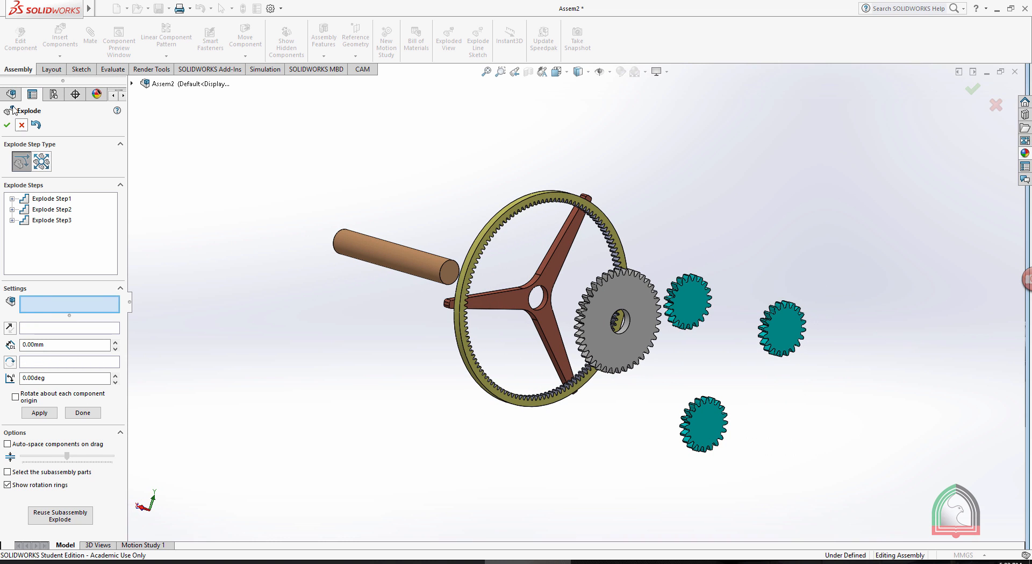
{"action": "left_click", "coordinate": [7, 125]}
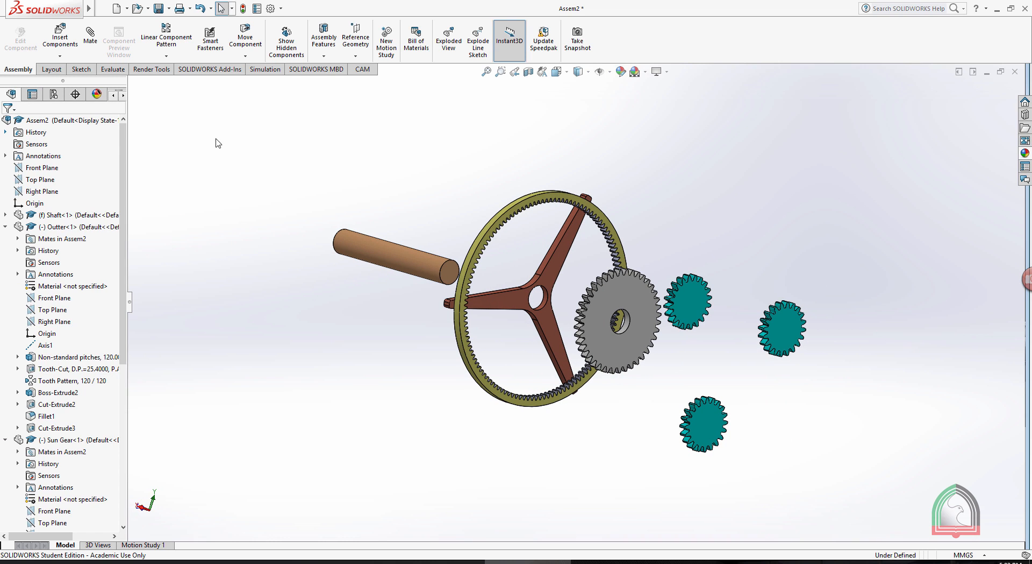
Insert a top-level-only bill of materials using the bom-standard template and place it above the exploded gears.
{"action": "left_click", "coordinate": [417, 33]}
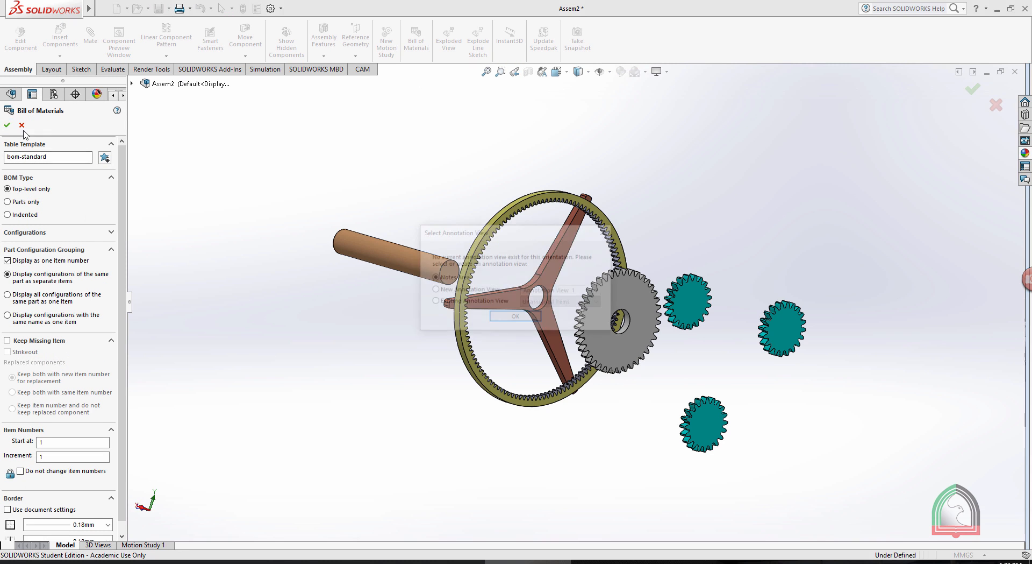
{"action": "left_click", "coordinate": [515, 315]}
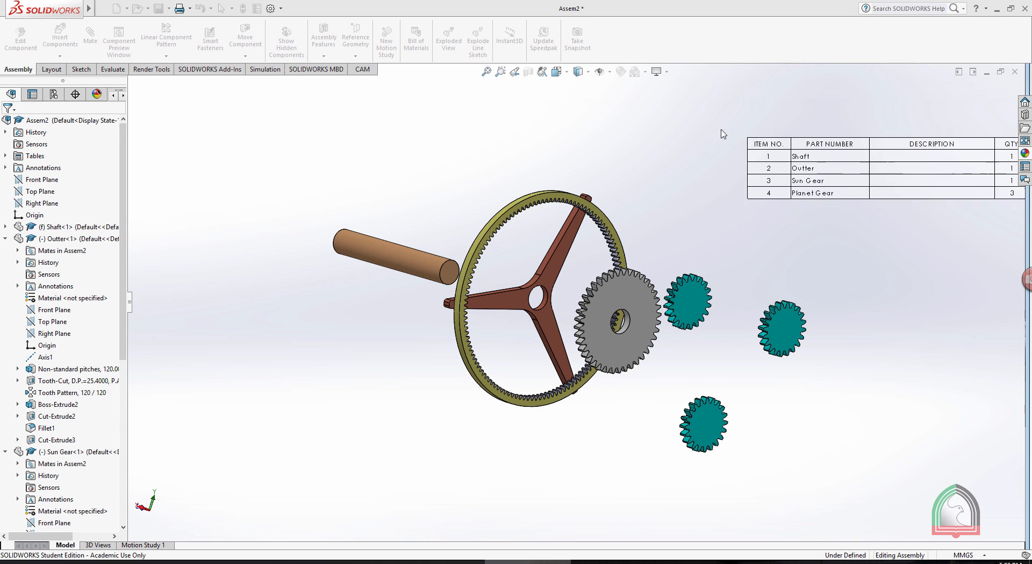
{"action": "left_click", "coordinate": [636, 130]}
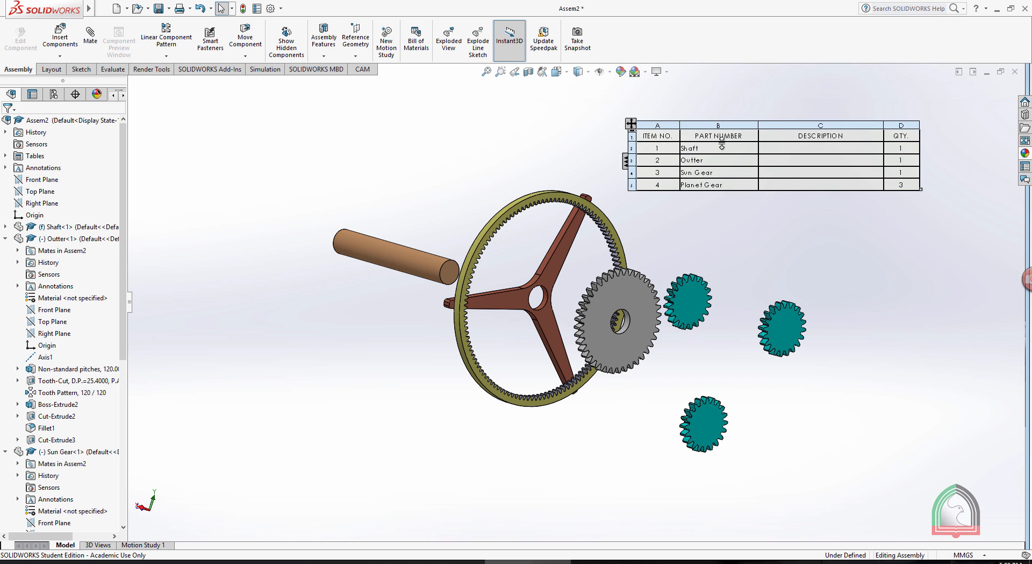
Delete the DESCRIPTION column from the bill of materials and enlarge the table from its corner to about twice its height.
{"action": "right_click", "coordinate": [797, 123]}
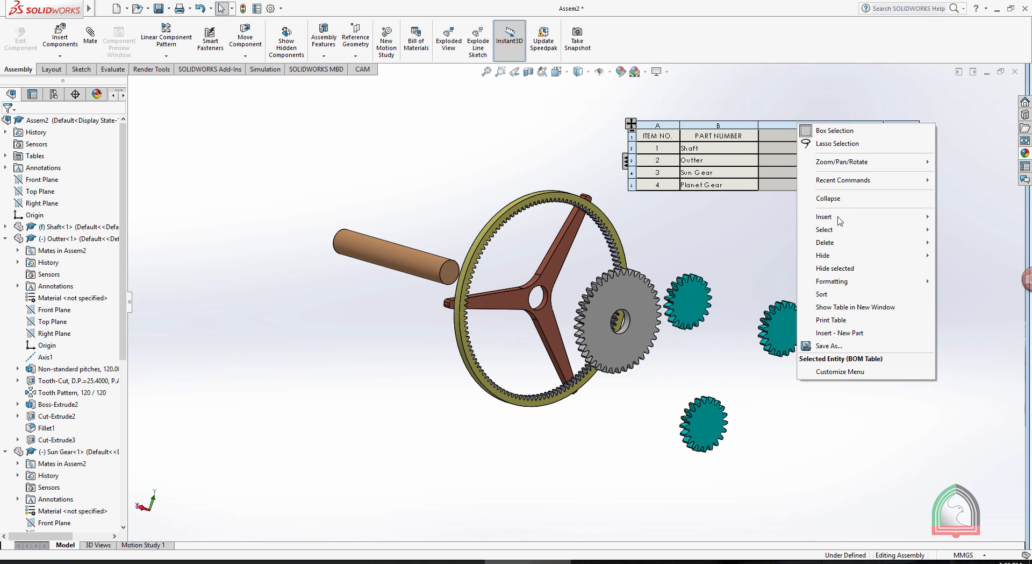
{"action": "mouse_move", "coordinate": [840, 243]}
{"action": "left_click", "coordinate": [970, 261]}
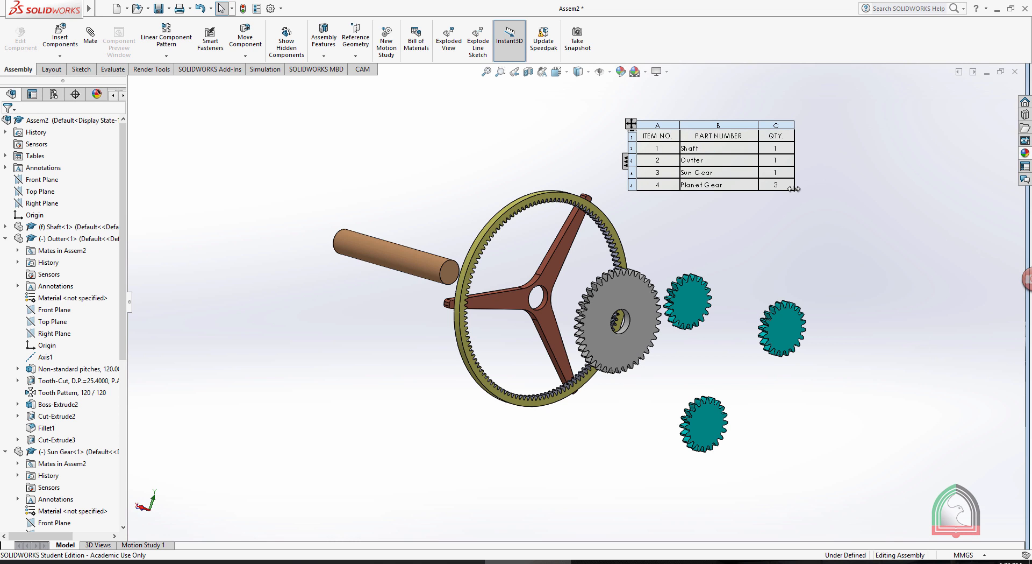
{"action": "left_click_drag", "start_coordinate": [794, 190], "coordinate": [973, 244]}
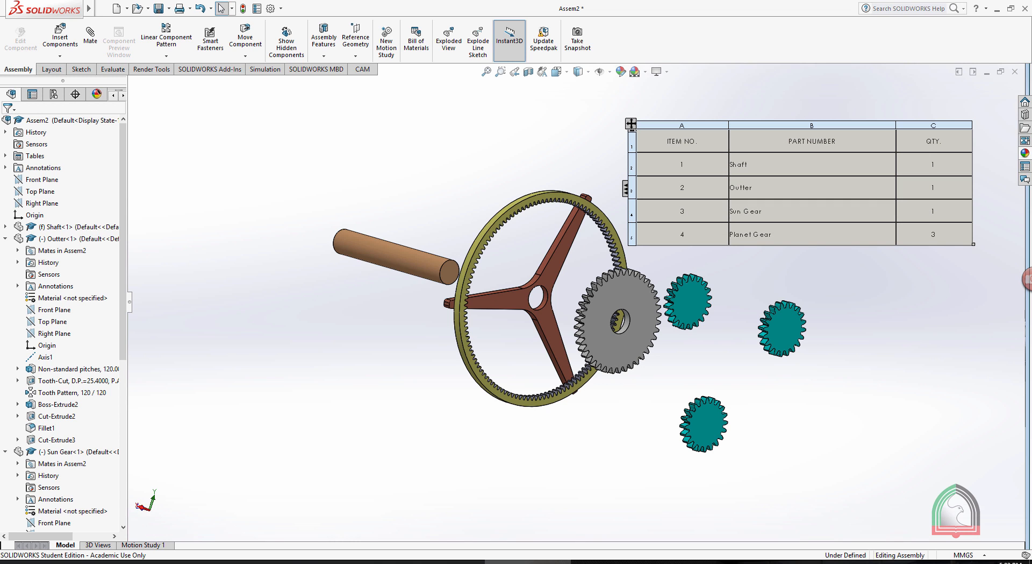
Format the whole bill of materials table's text at font size 26 in bold italic.
{"action": "left_click", "coordinate": [634, 126]}
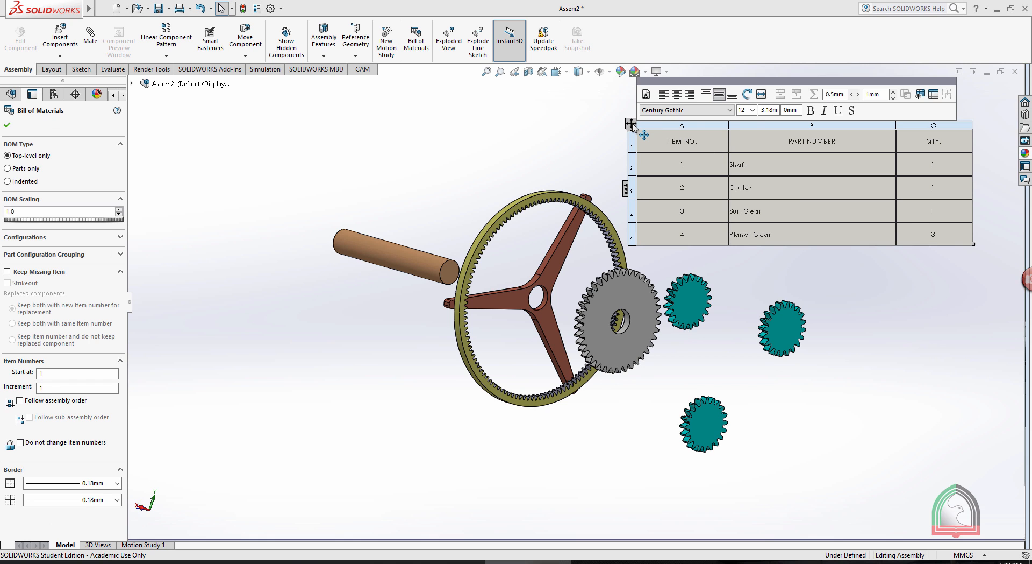
{"action": "left_click", "coordinate": [754, 111]}
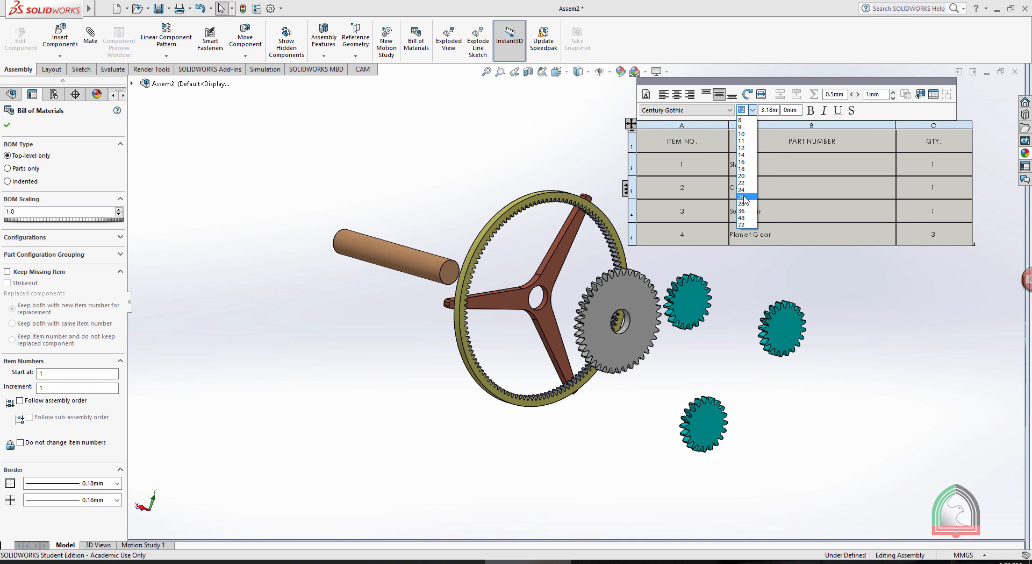
{"action": "left_click", "coordinate": [744, 197]}
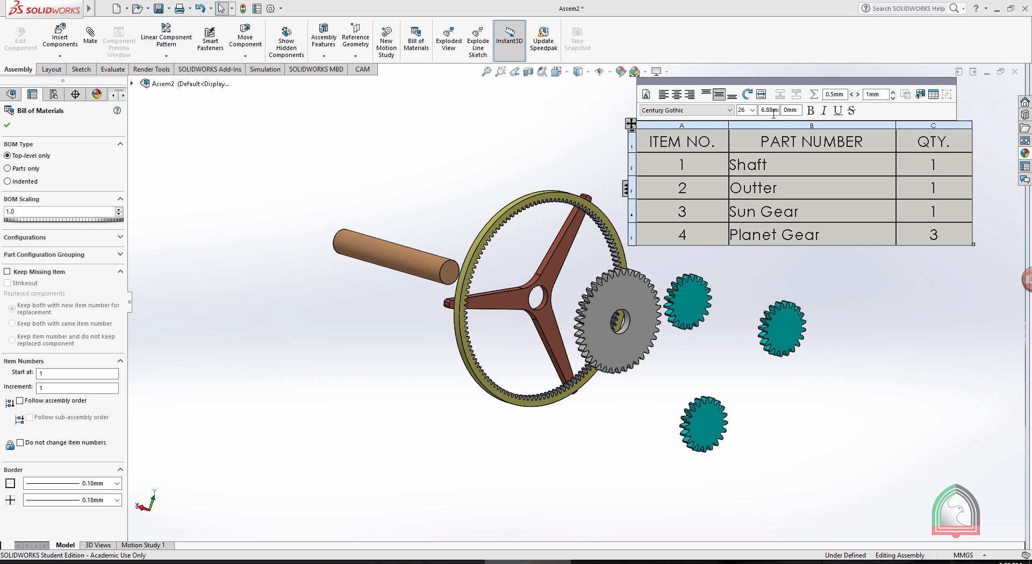
{"action": "left_click", "coordinate": [811, 110]}
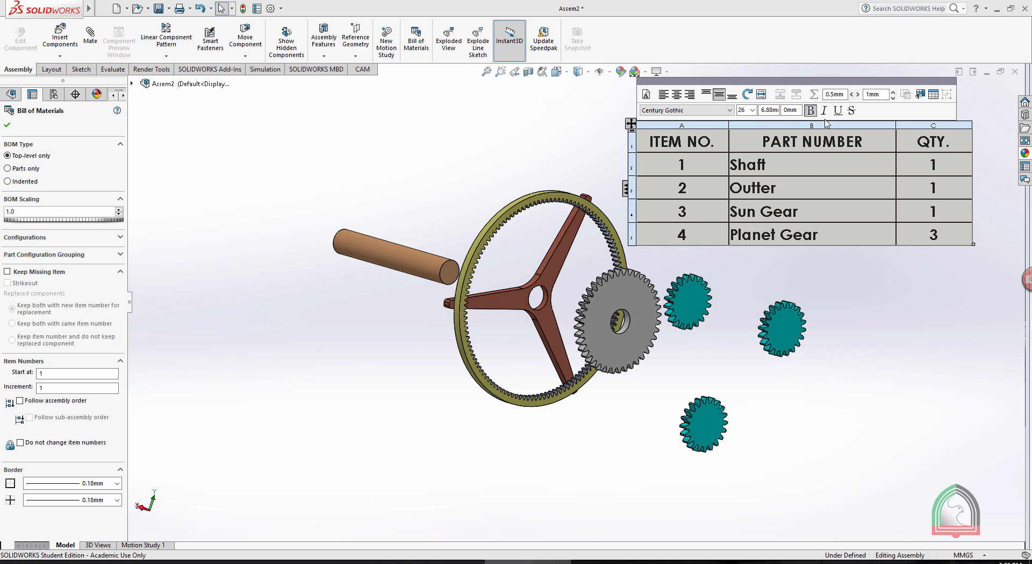
{"action": "left_click", "coordinate": [824, 111]}
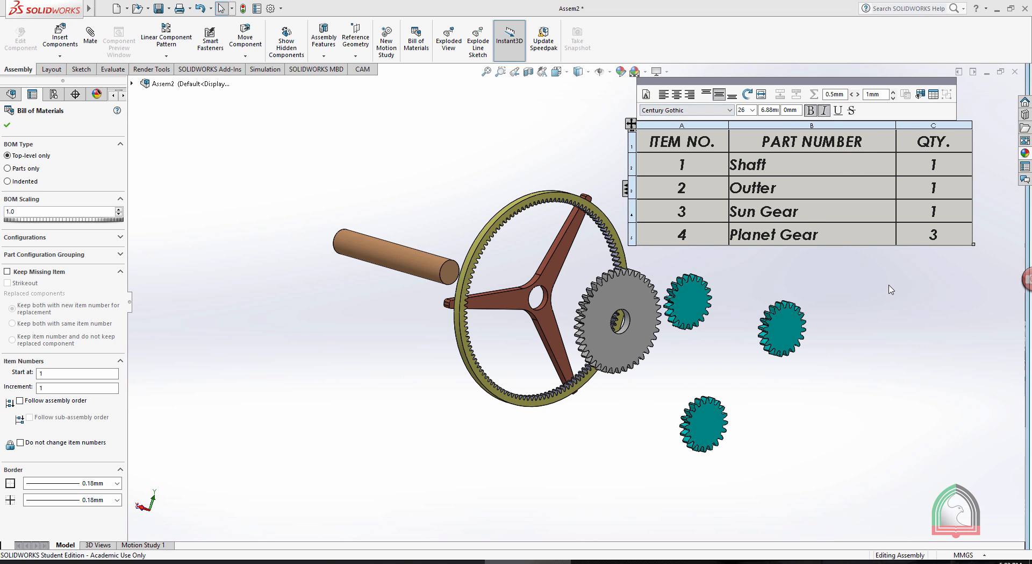
{"action": "left_click", "coordinate": [581, 108]}
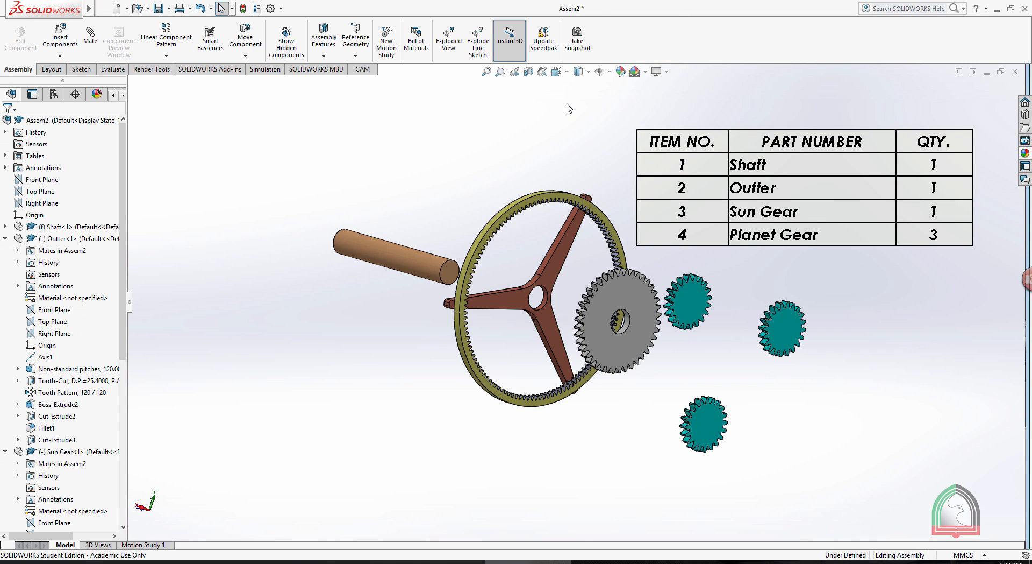